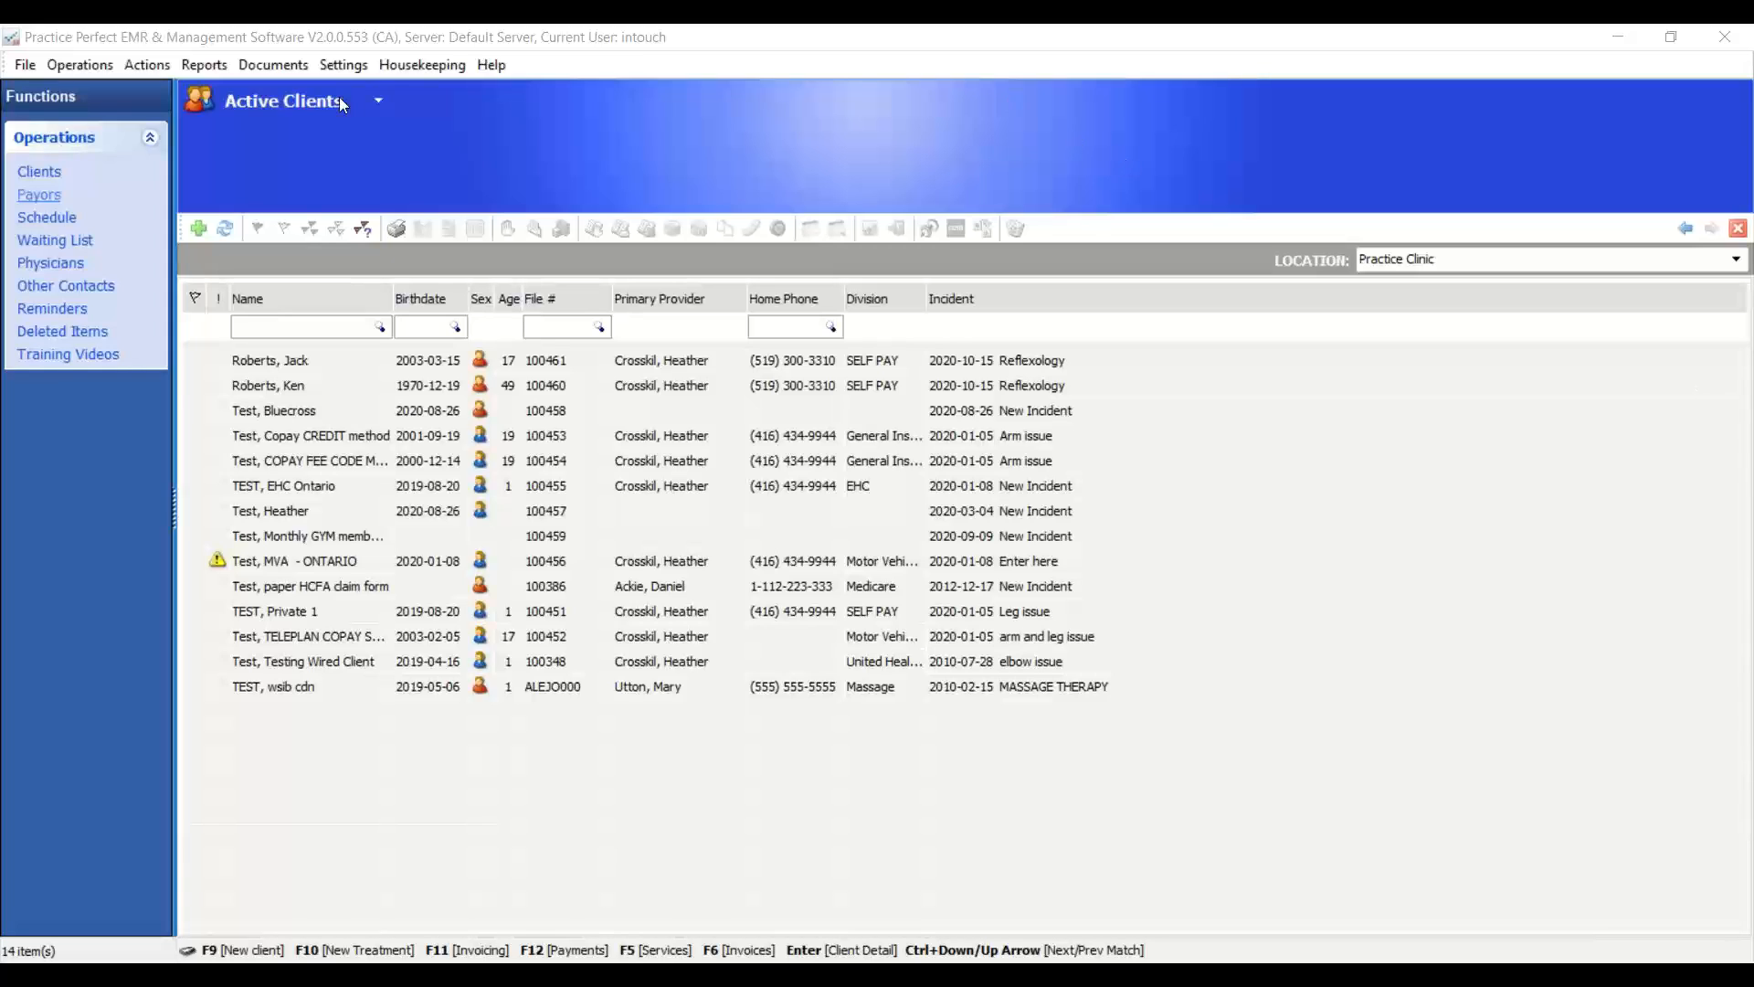
{"action": "left_click", "coordinate": [152, 139]}
{"action": "left_click", "coordinate": [152, 139]}
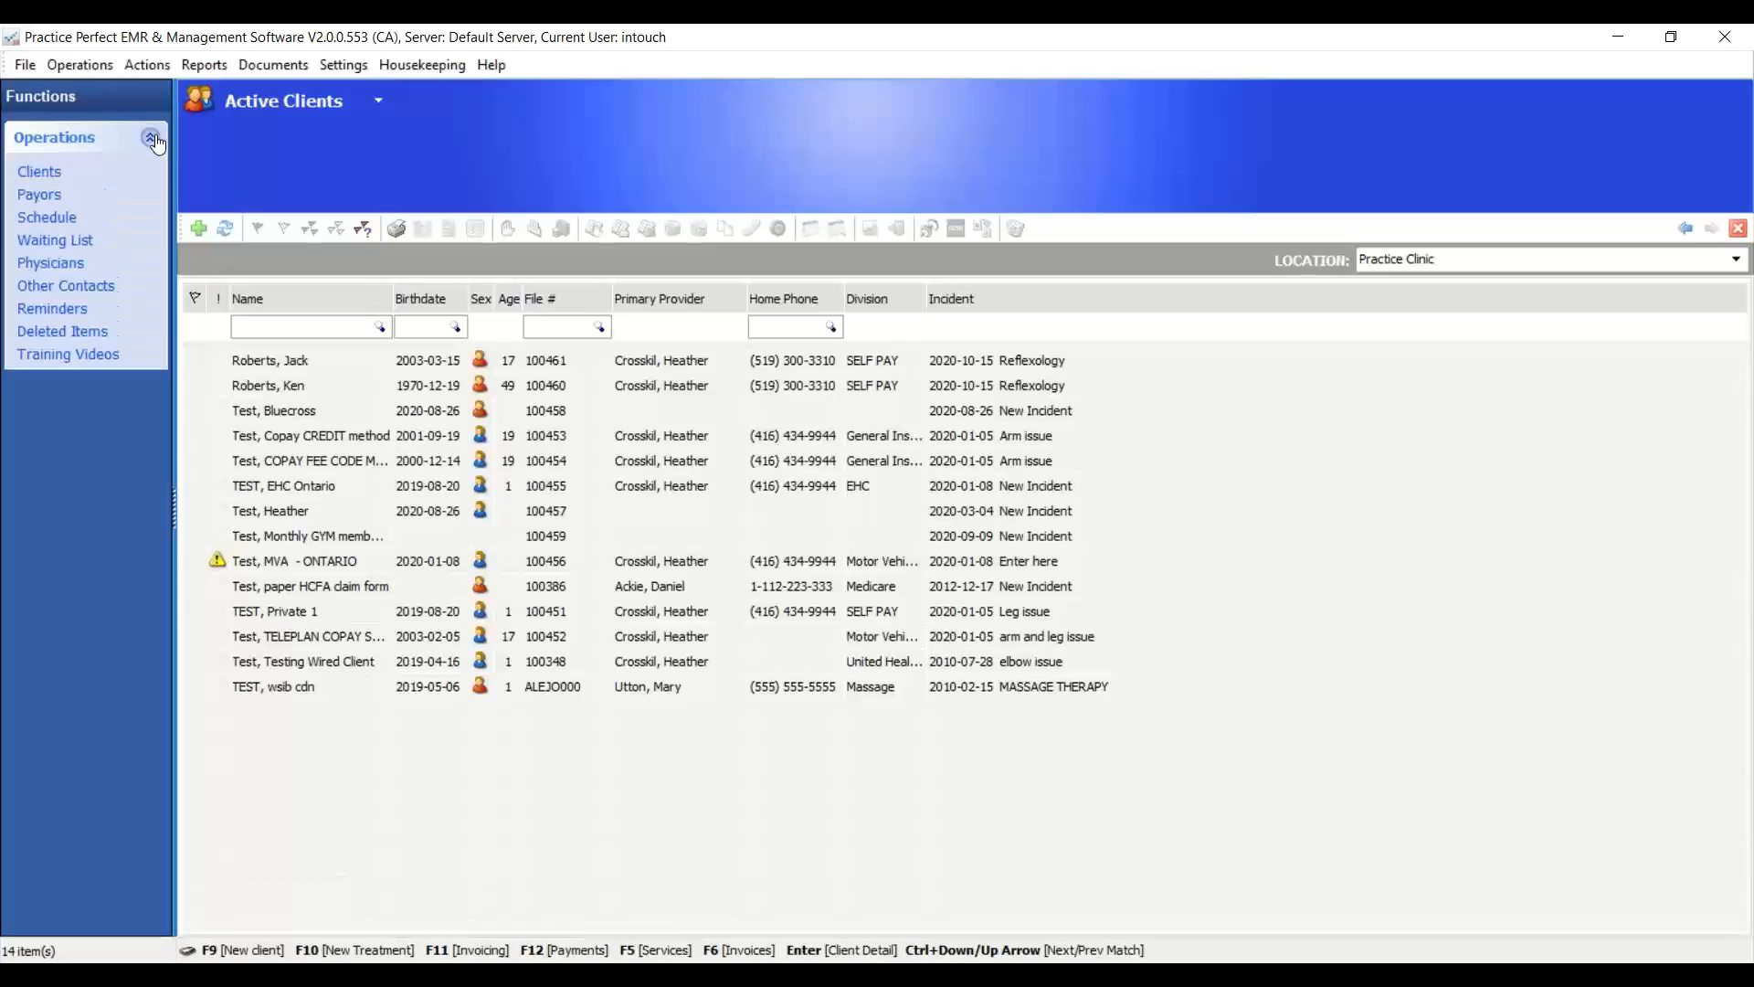
{"action": "left_click", "coordinate": [152, 139]}
{"action": "left_click", "coordinate": [153, 139]}
{"action": "left_click", "coordinate": [152, 138]}
{"action": "left_click", "coordinate": [152, 138]}
- View the Clients list, the Payors list and the Schedule one after another
{"action": "left_click", "coordinate": [32, 176]}
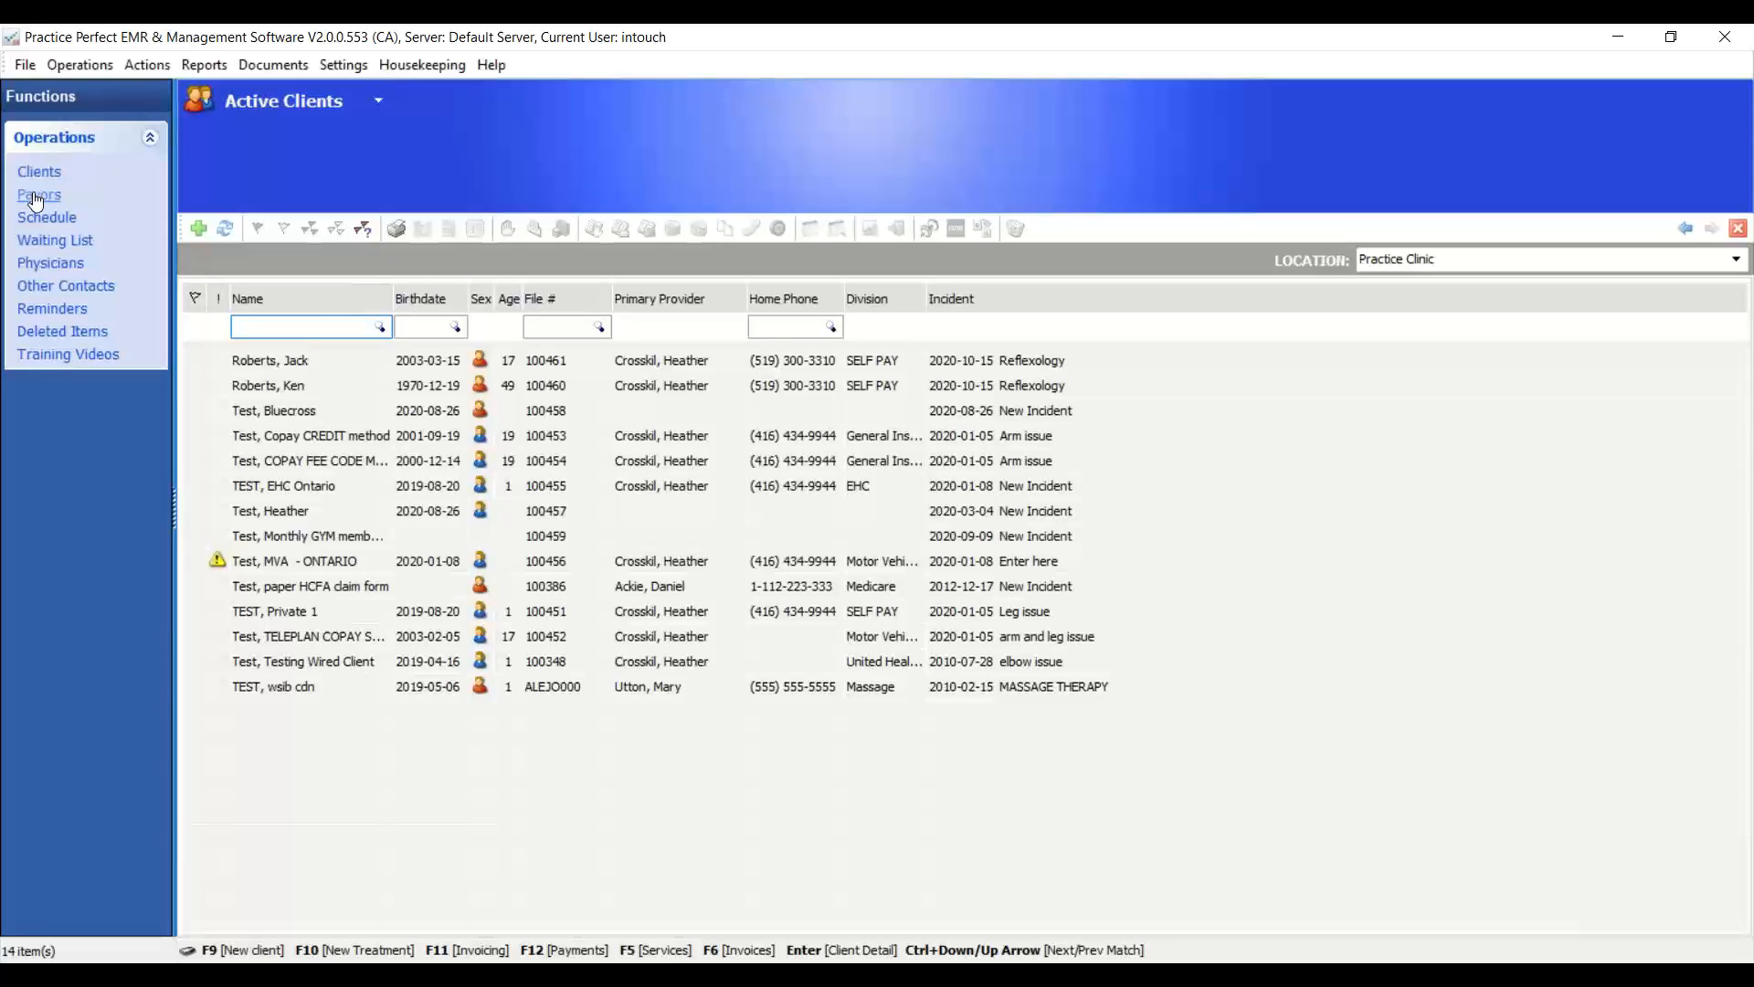
{"action": "left_click", "coordinate": [37, 197]}
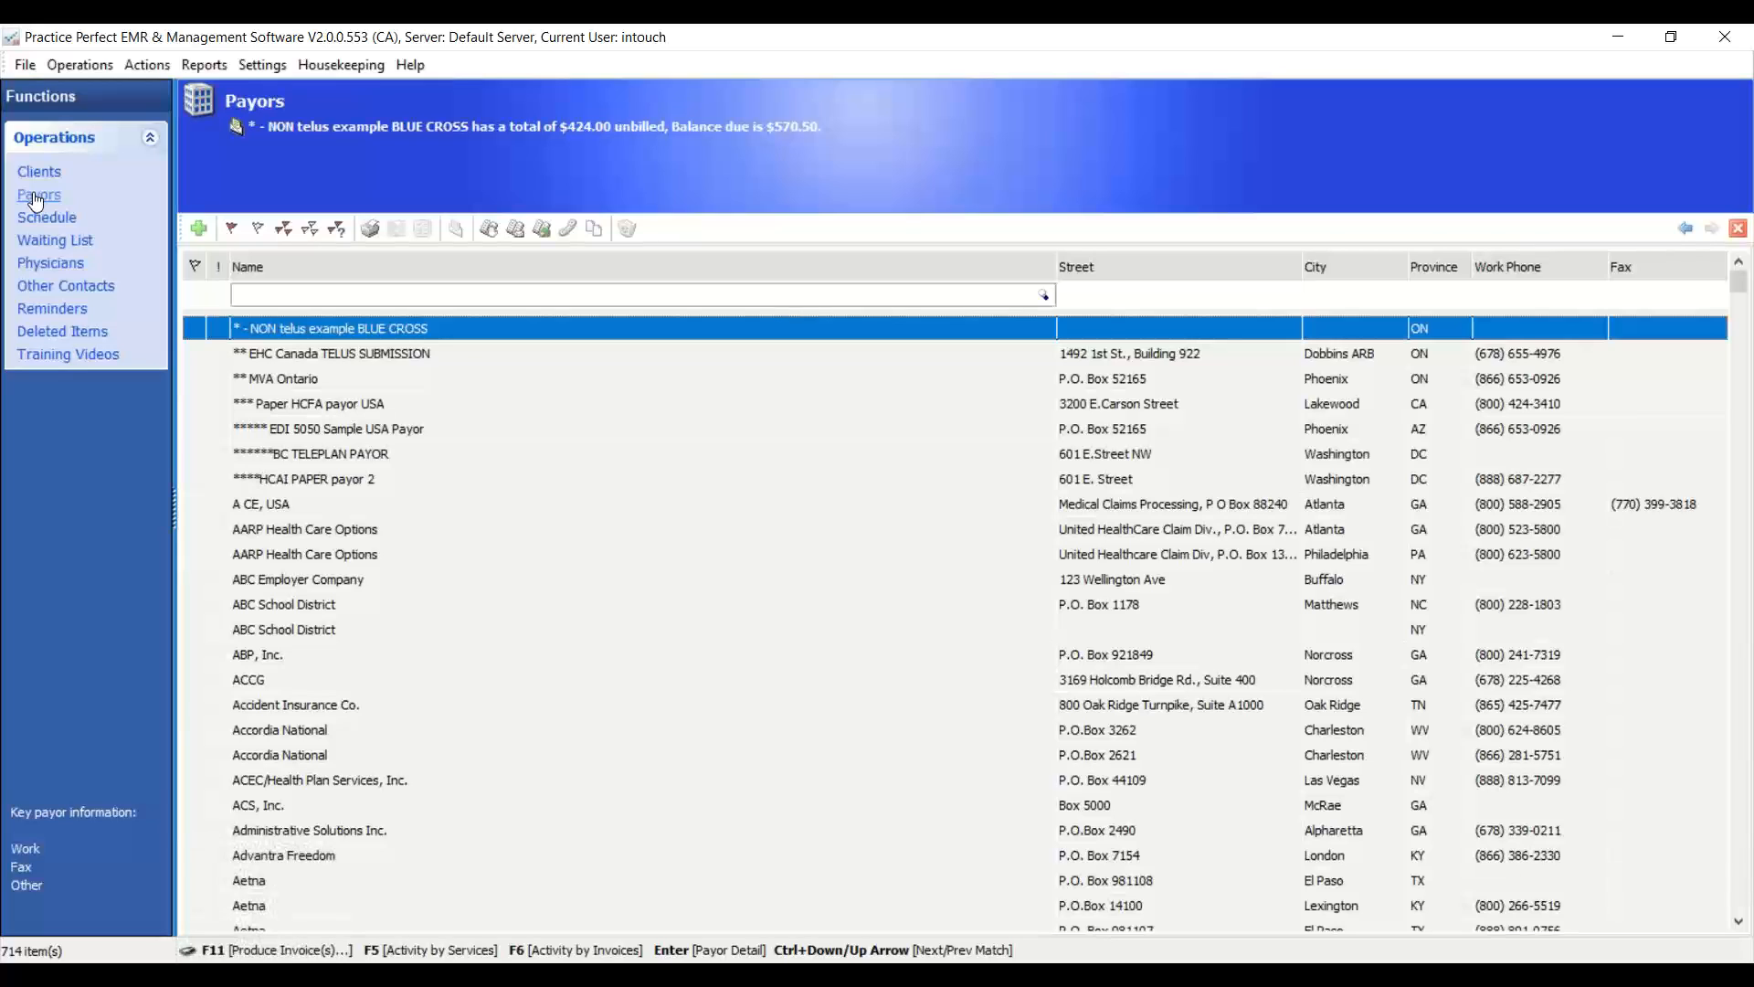
{"action": "left_click", "coordinate": [40, 220]}
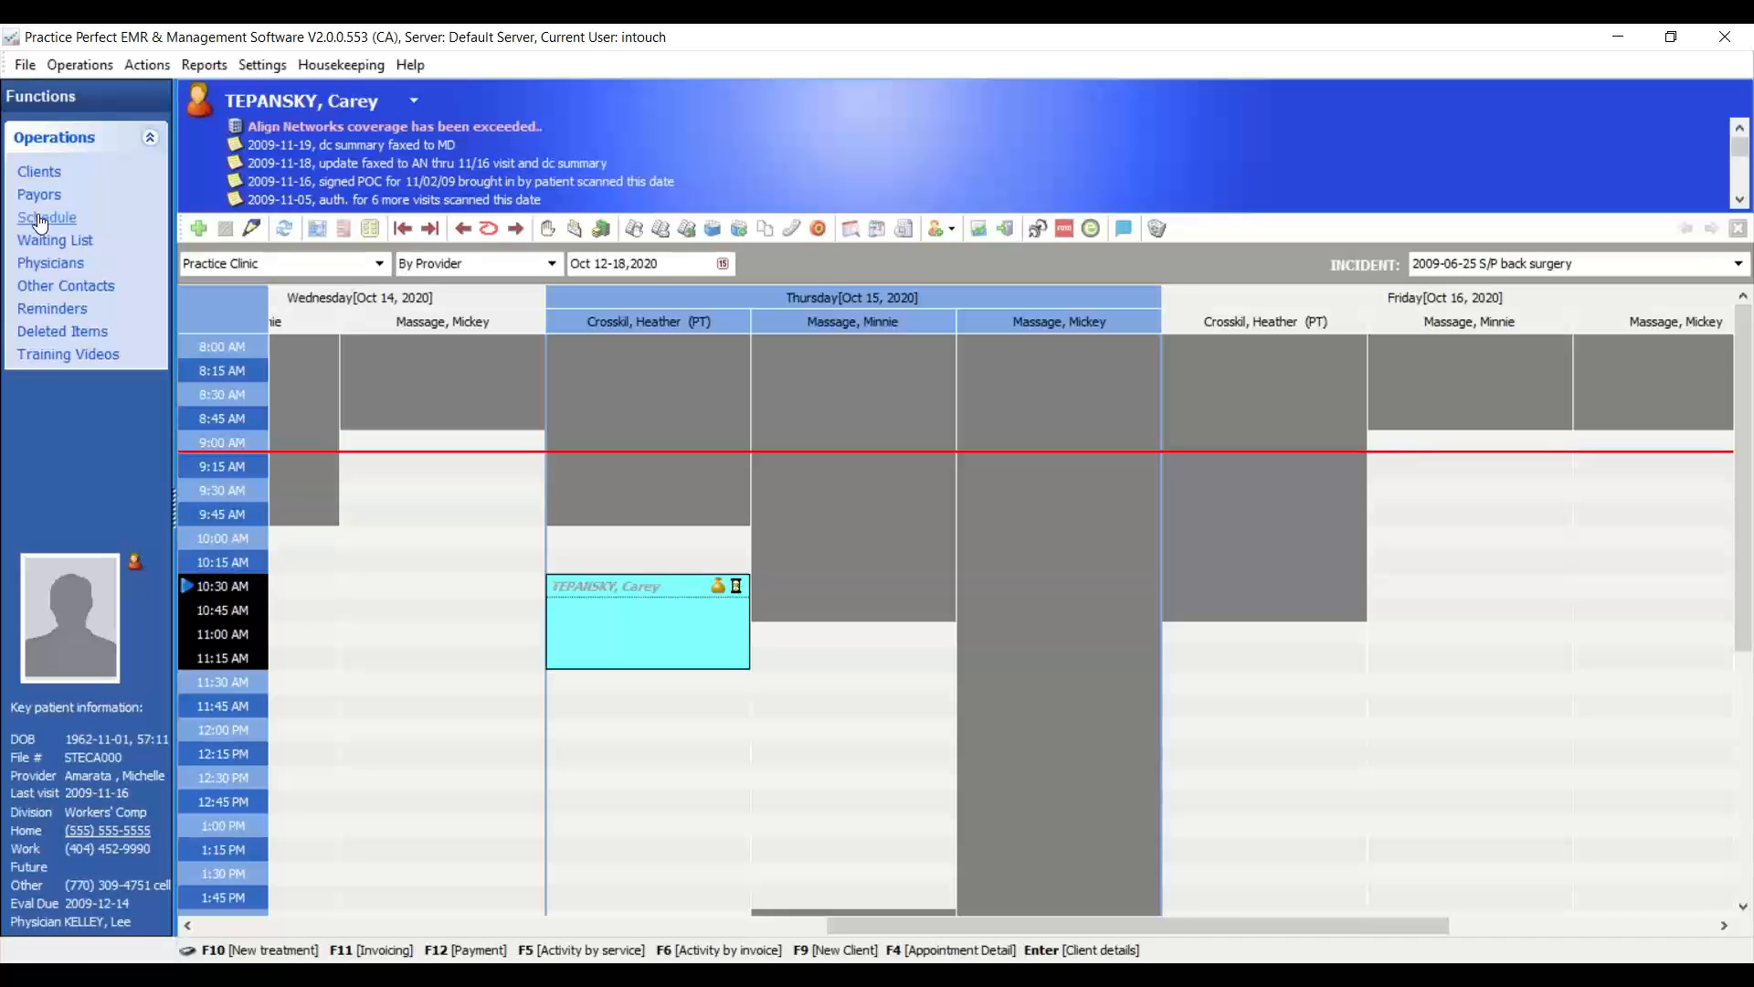
{"action": "left_click", "coordinate": [358, 64]}
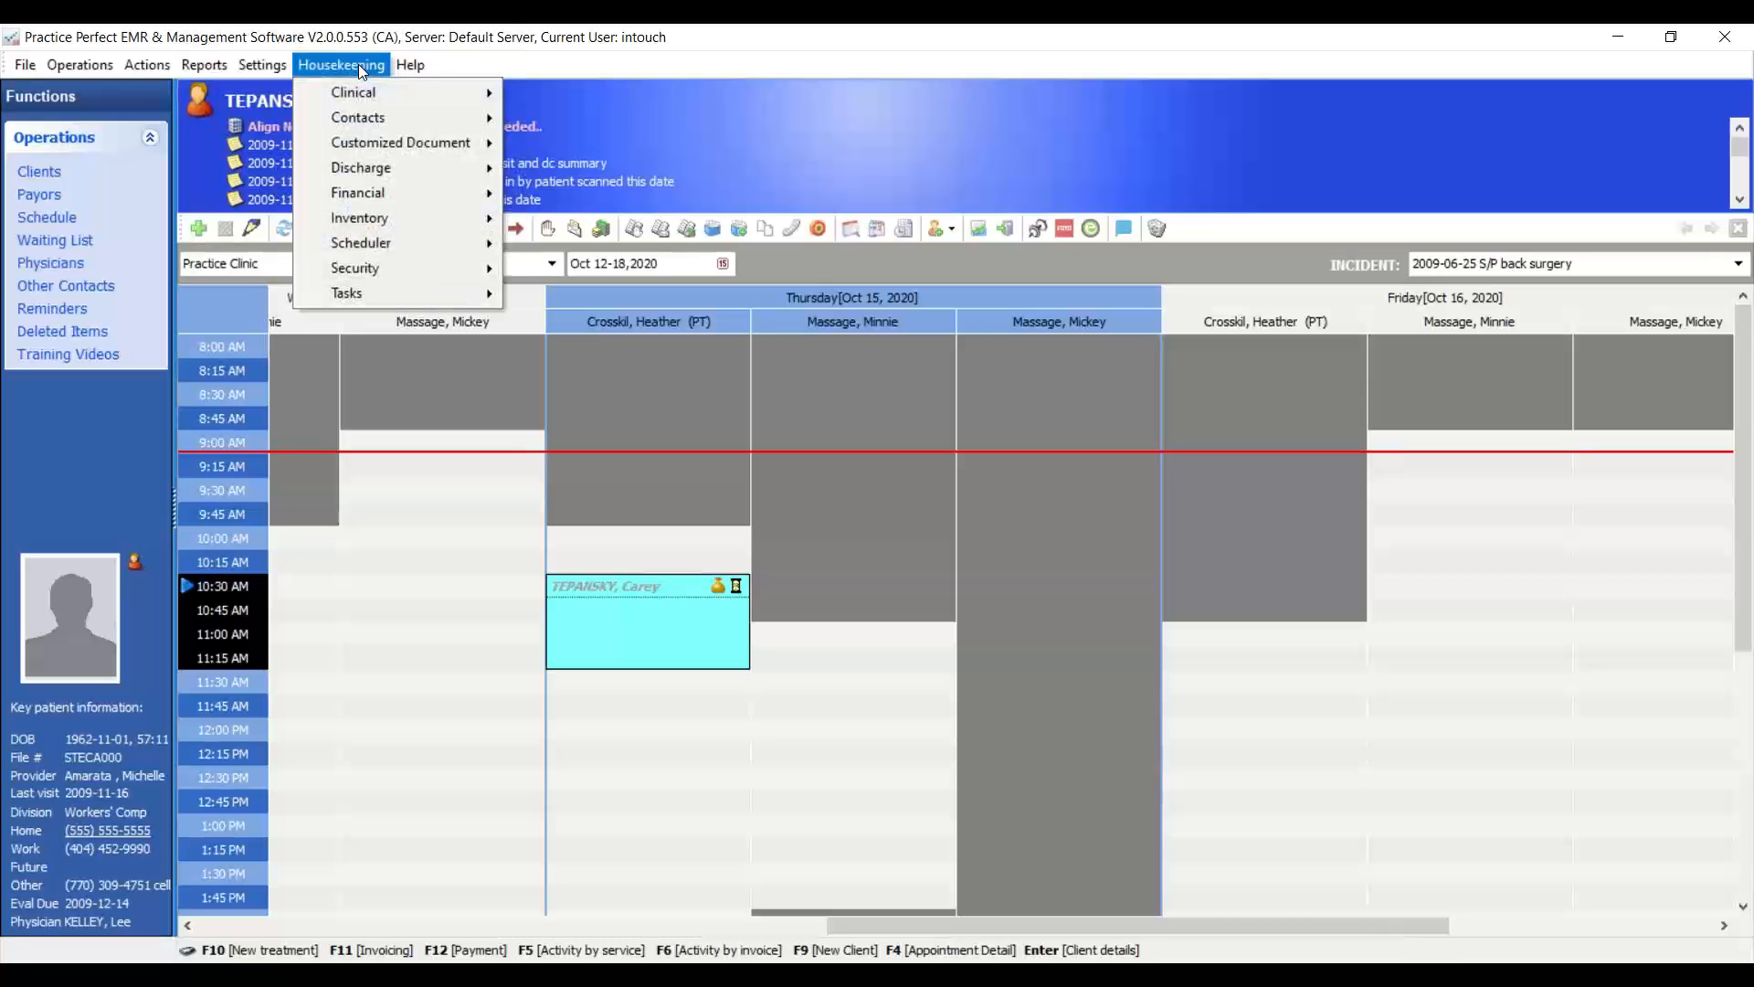
{"action": "mouse_move", "coordinate": [256, 62]}
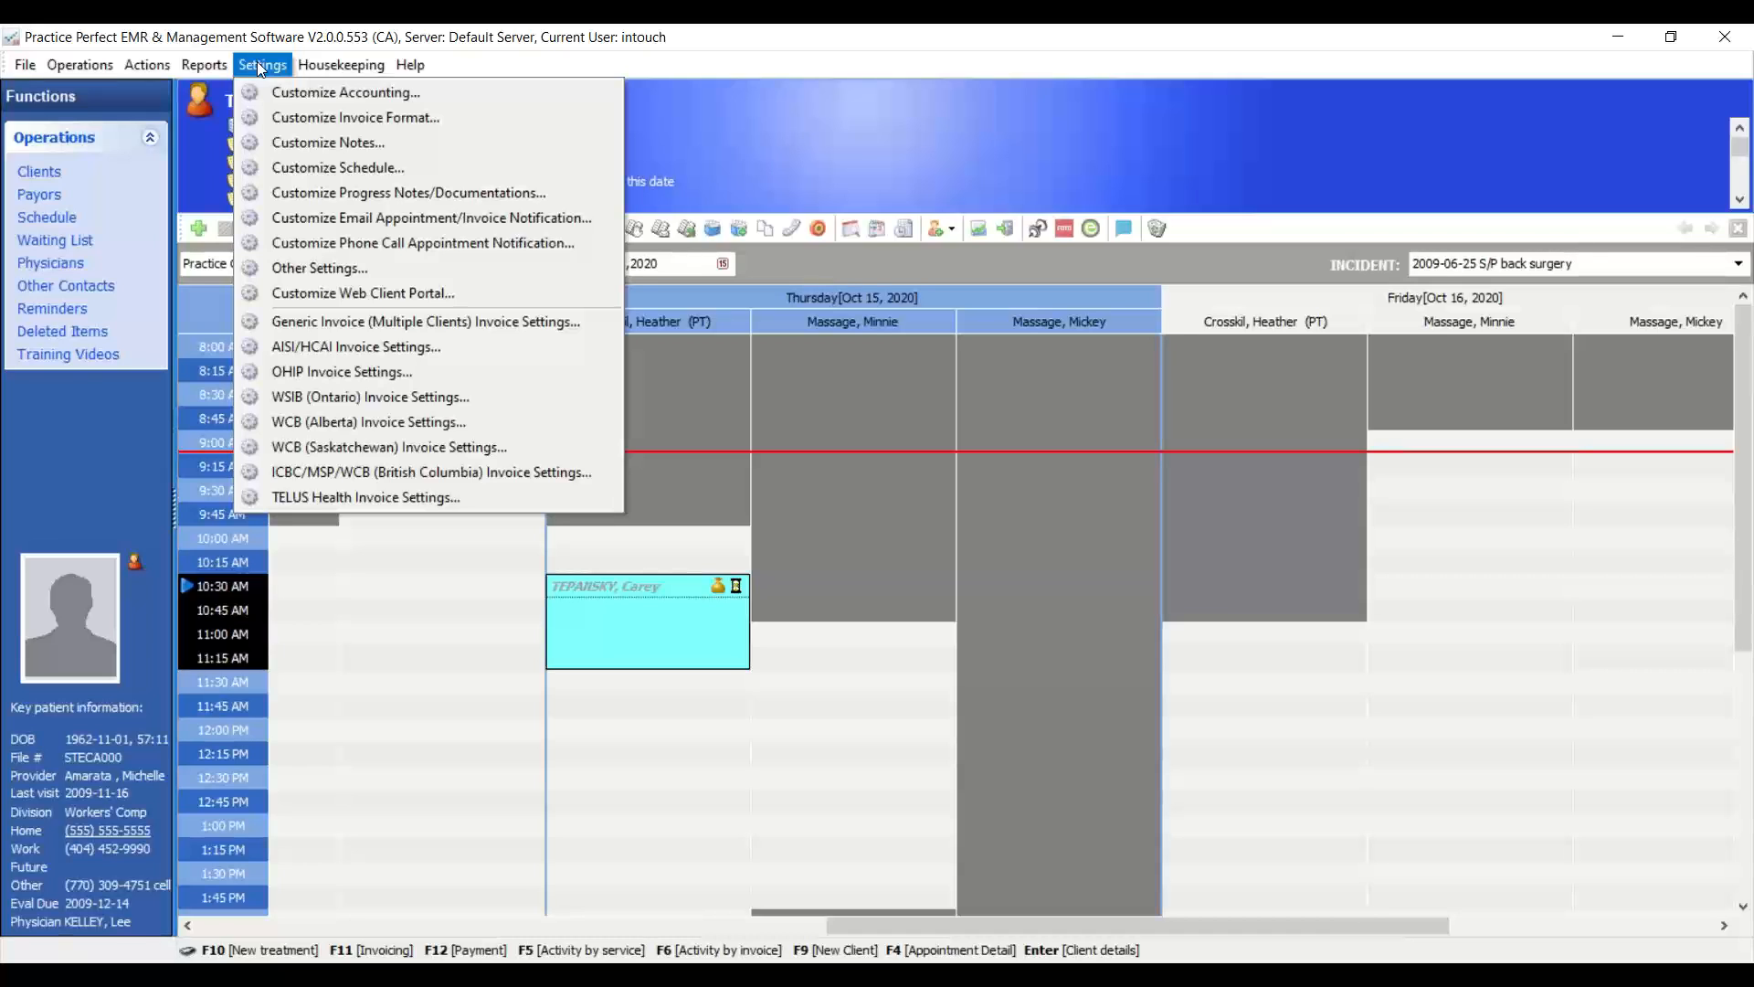
{"action": "left_click", "coordinate": [114, 452]}
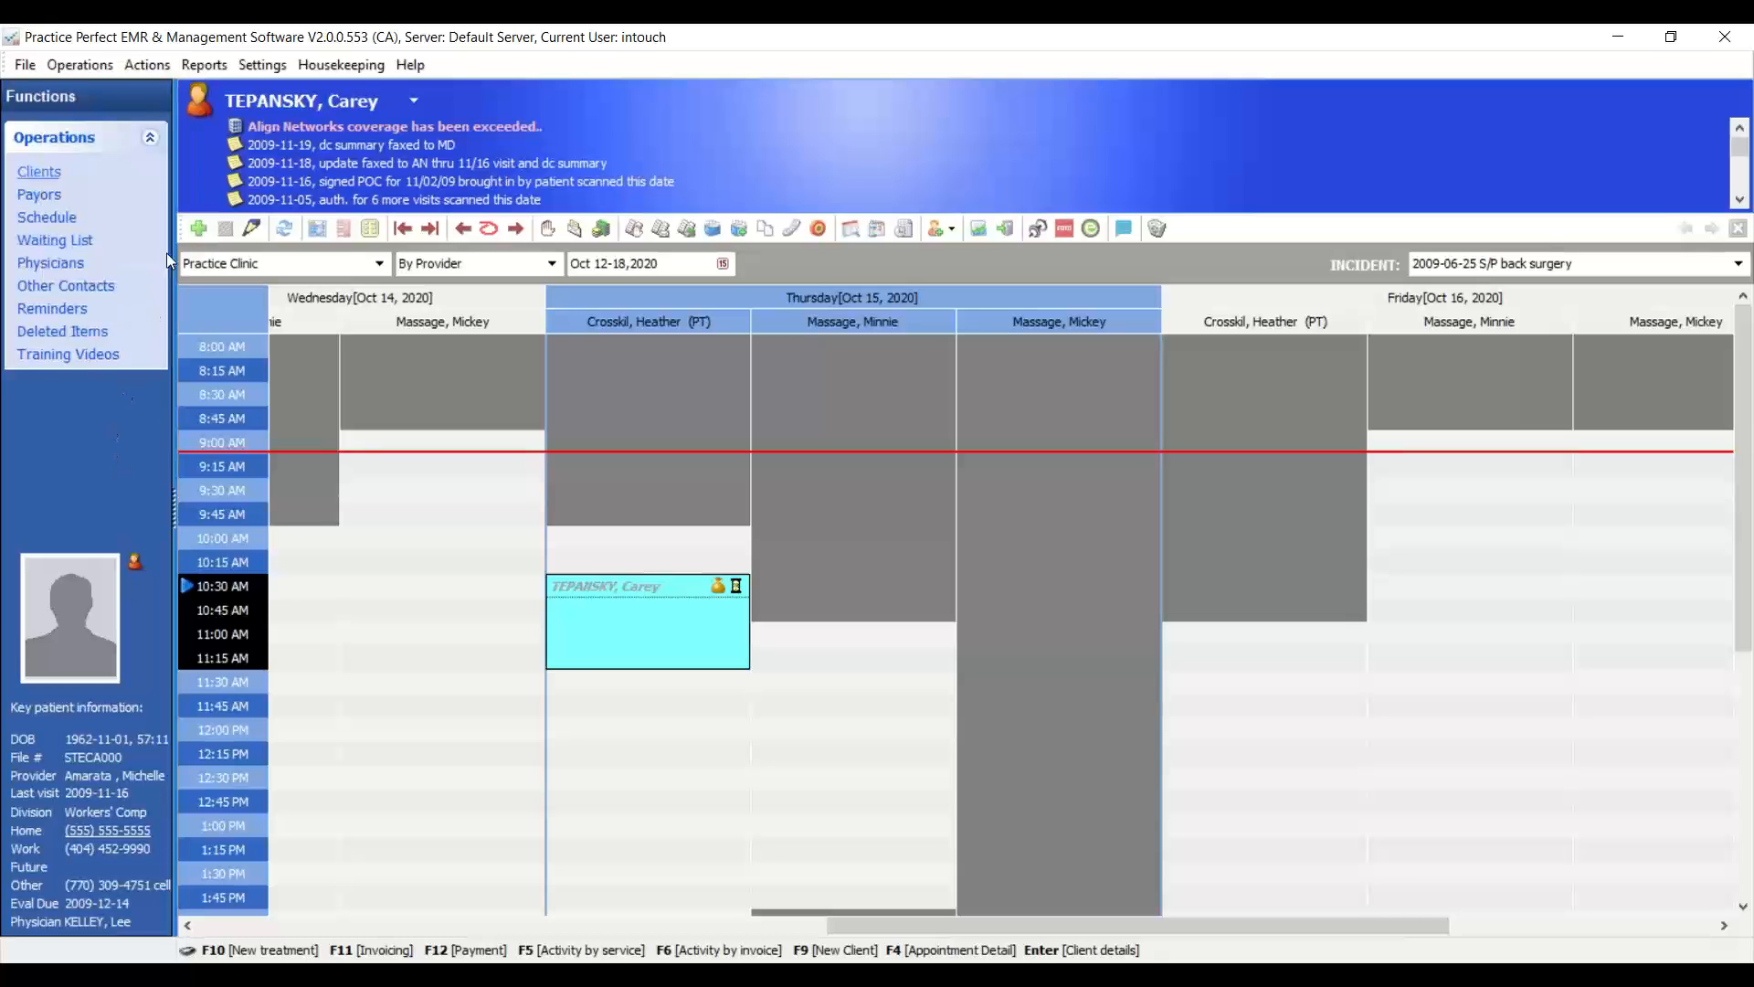
{"action": "left_click", "coordinate": [150, 137]}
{"action": "left_click", "coordinate": [150, 137]}
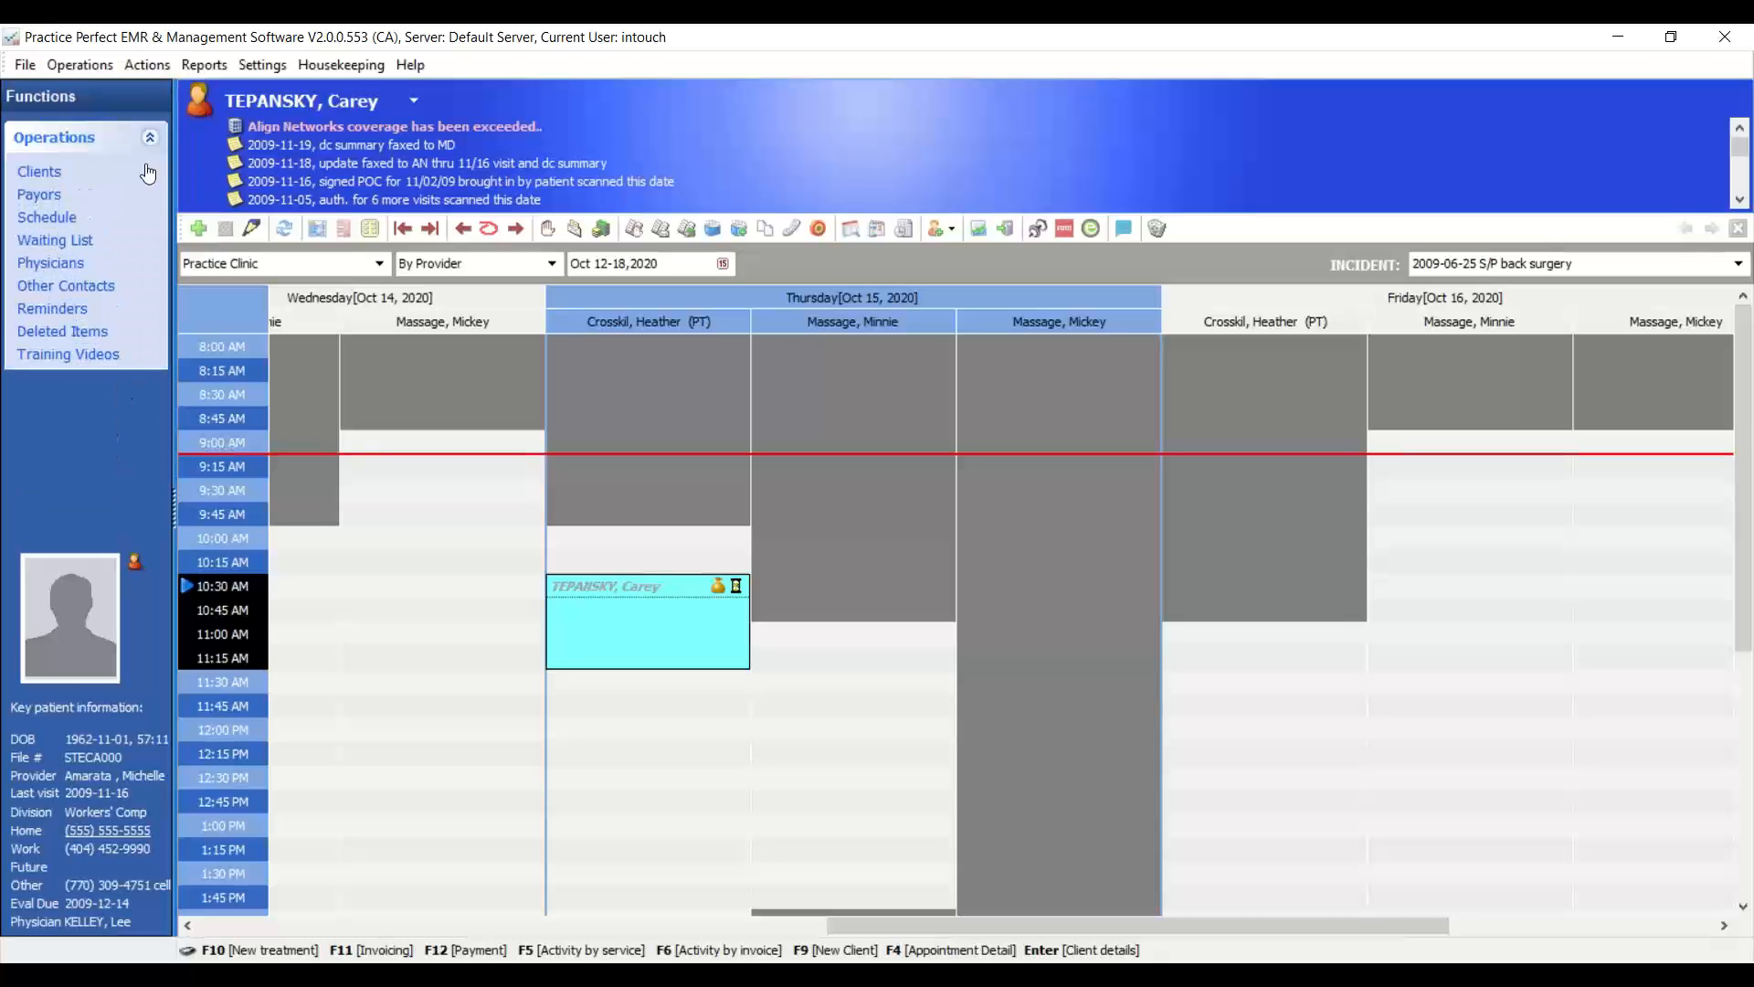
- View the Payors list with its available tools and compare it with the Clients list
{"action": "left_click", "coordinate": [34, 197]}
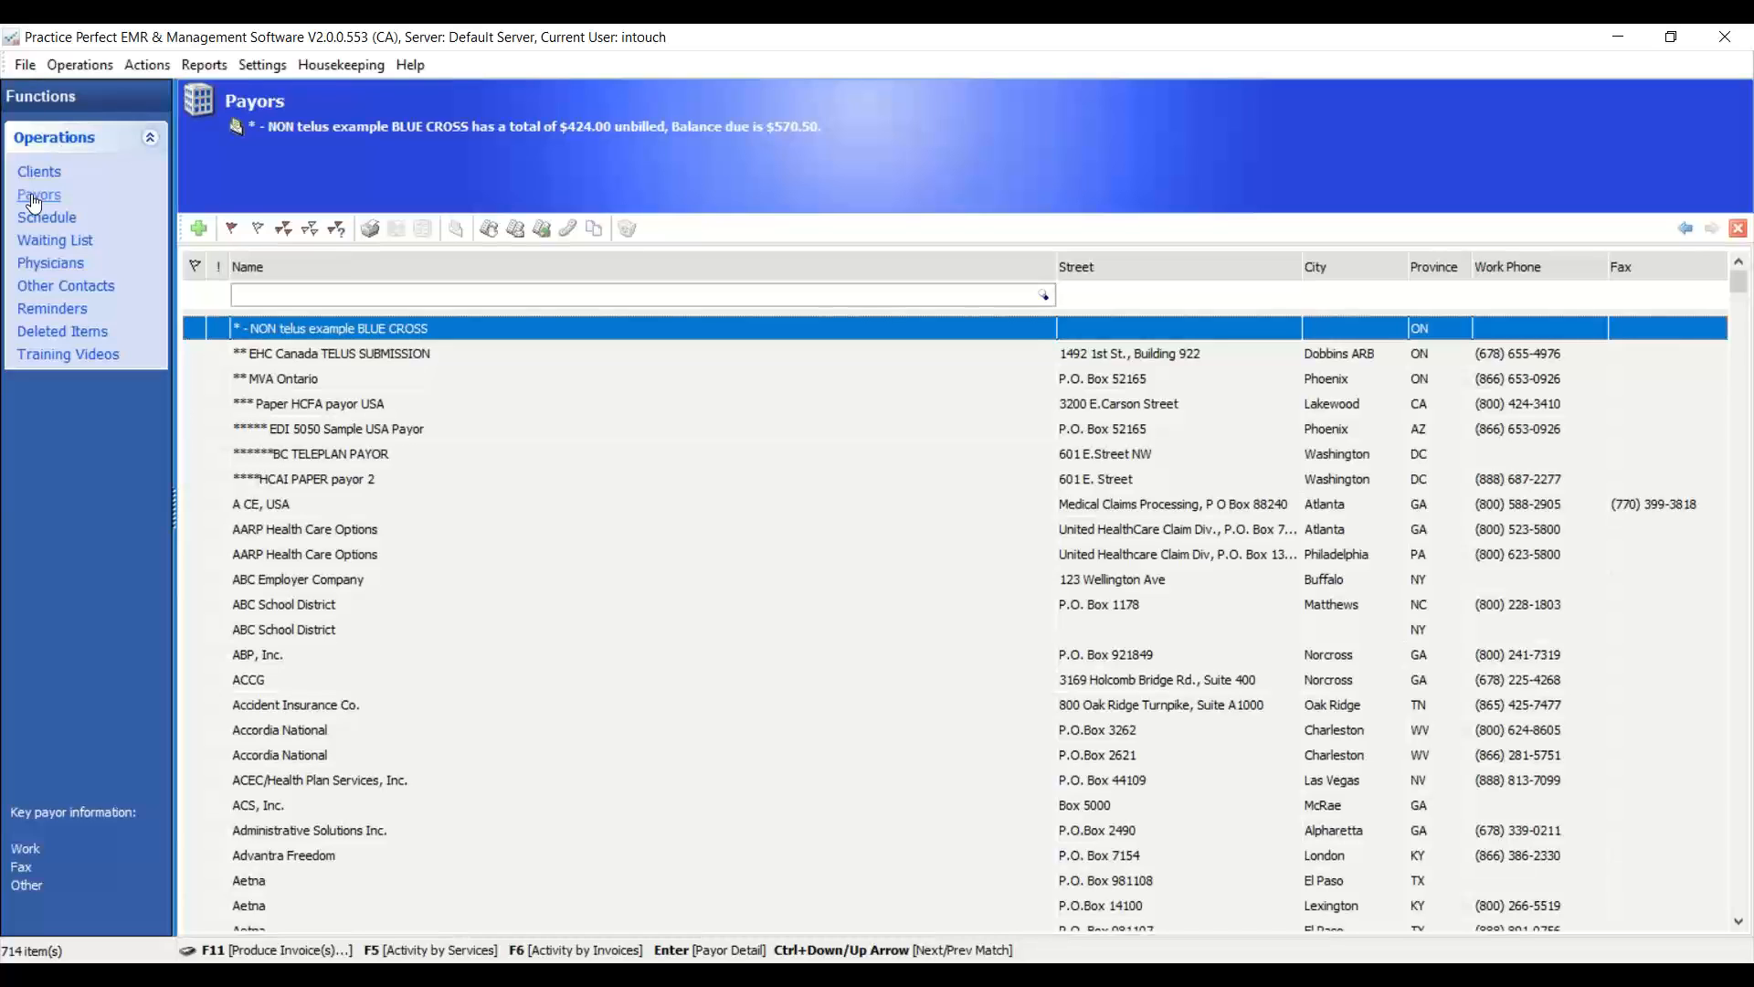
{"action": "left_click", "coordinate": [197, 229]}
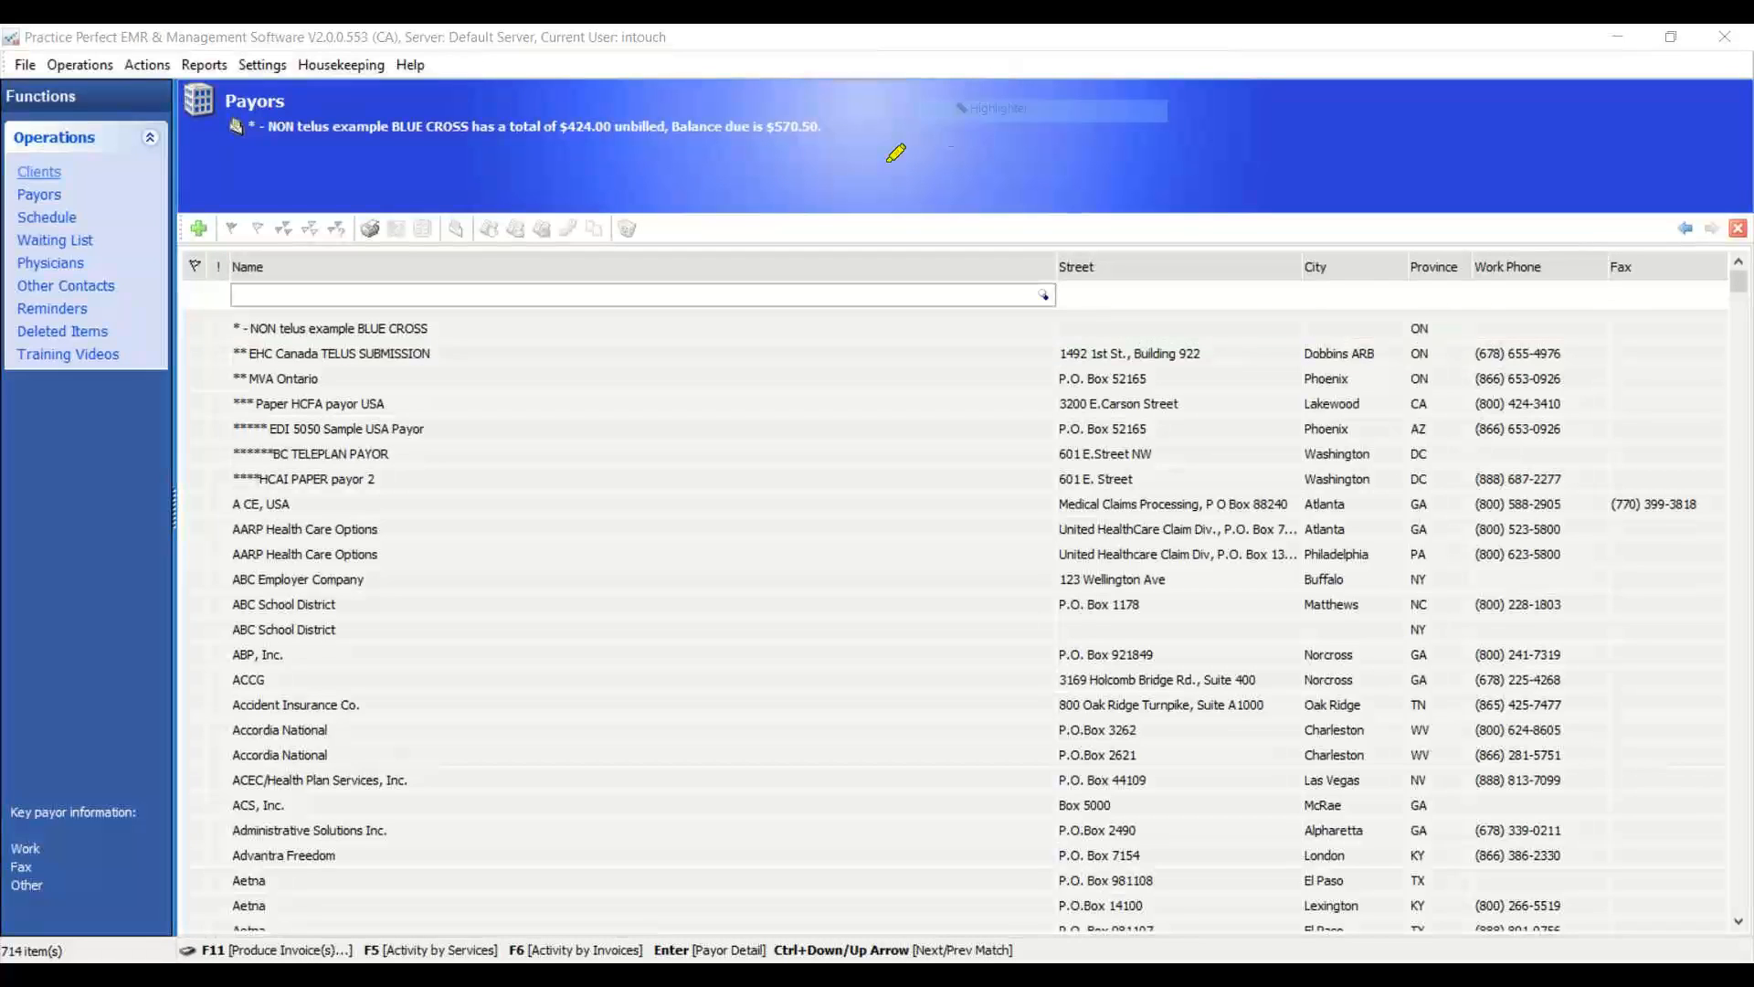
{"action": "mouse_move", "coordinate": [784, 190]}
{"action": "left_mouse_down"}
{"action": "mouse_move", "coordinate": [445, 146]}
{"action": "mouse_move", "coordinate": [128, 219]}
{"action": "mouse_move", "coordinate": [238, 290]}
{"action": "mouse_move", "coordinate": [895, 274]}
{"action": "mouse_move", "coordinate": [809, 173]}
{"action": "mouse_move", "coordinate": [748, 167]}
{"action": "left_mouse_up"}
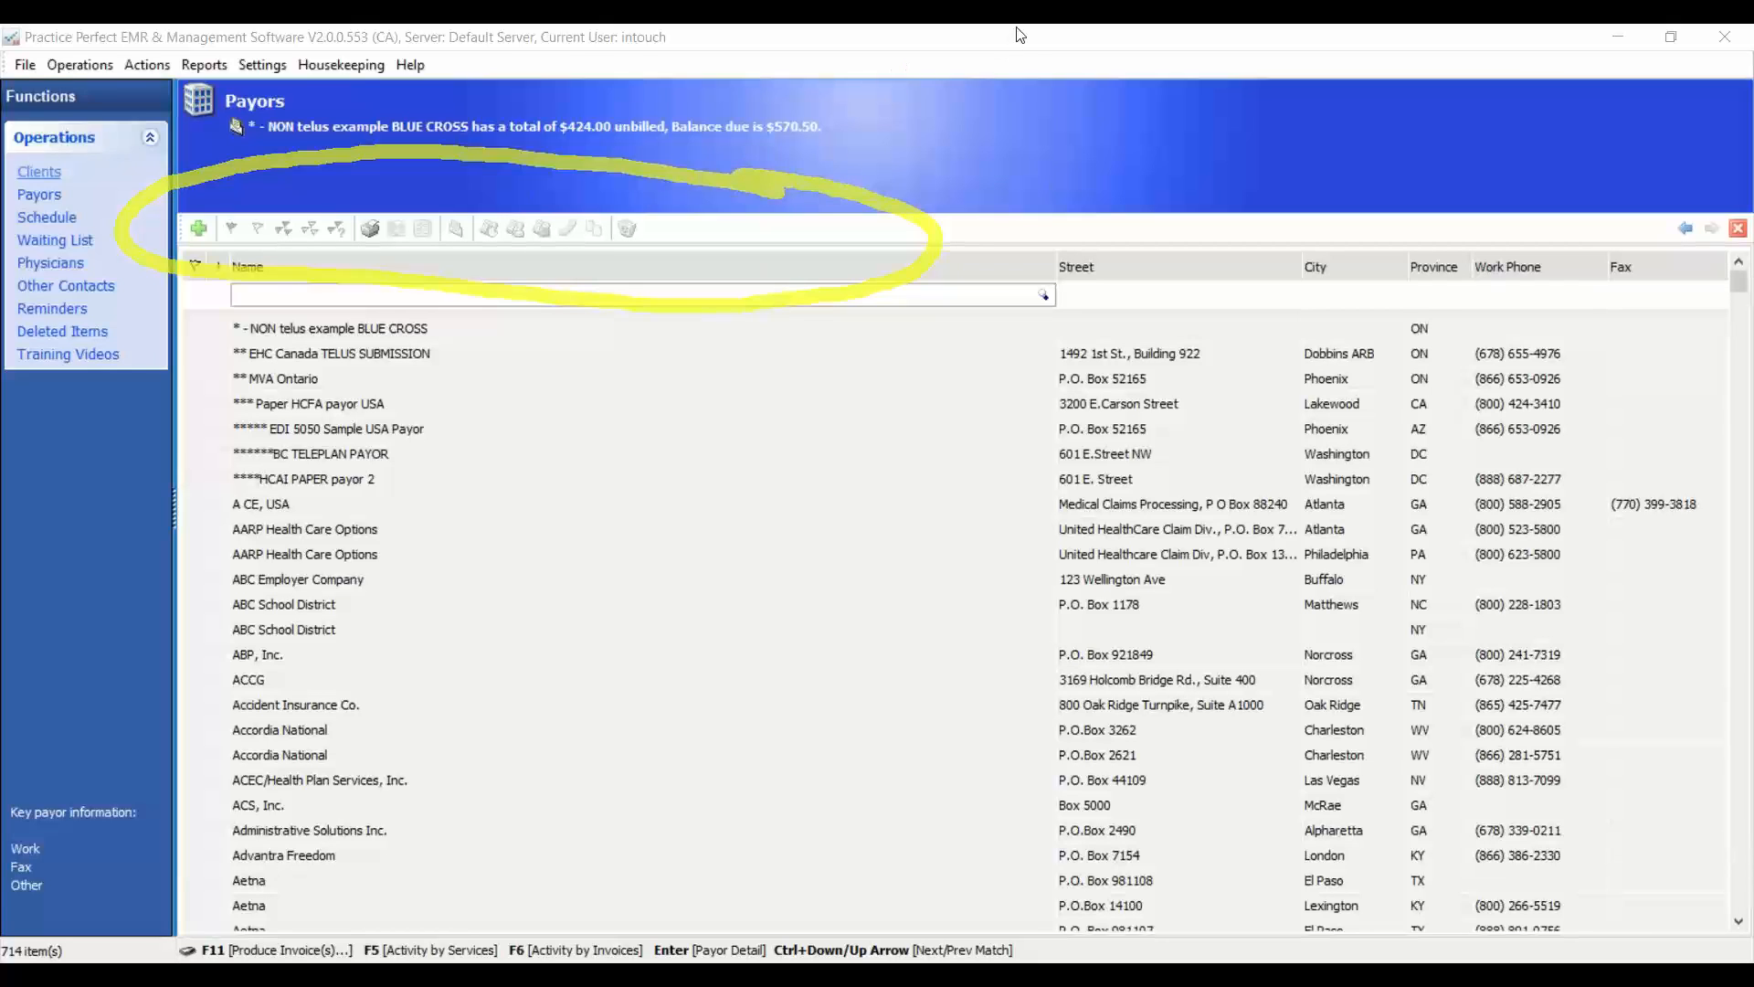
{"action": "left_click", "coordinate": [992, 186]}
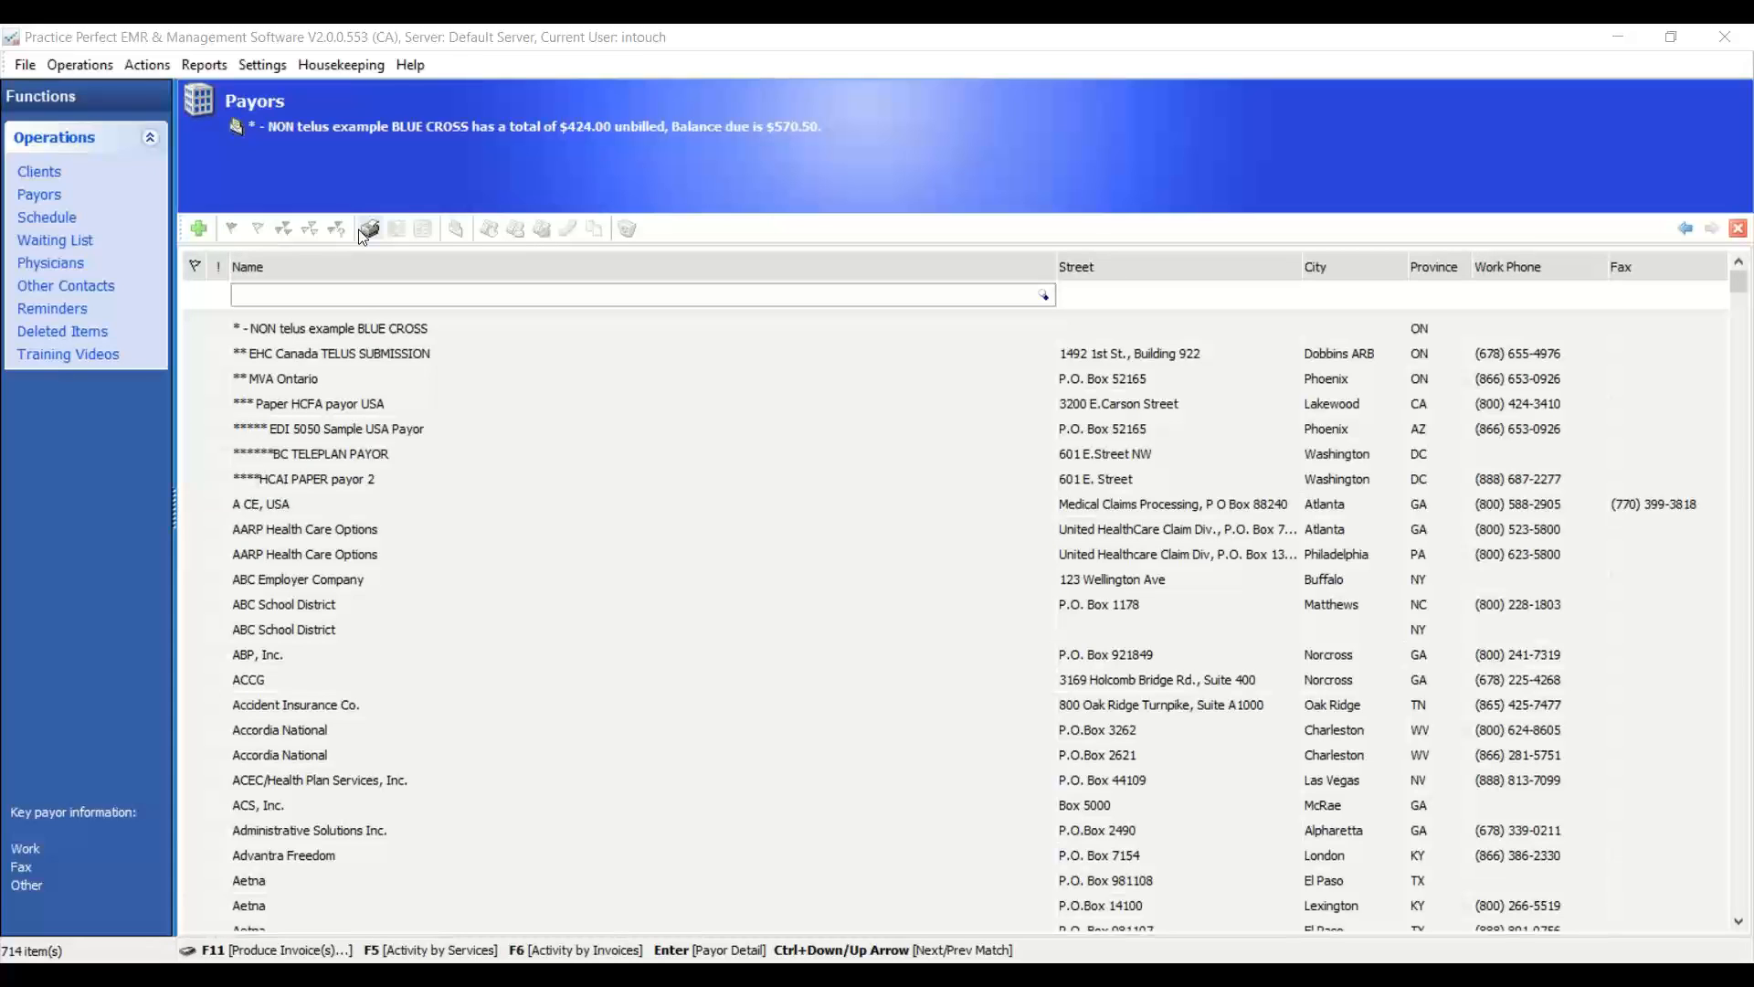
{"action": "left_click", "coordinate": [41, 176]}
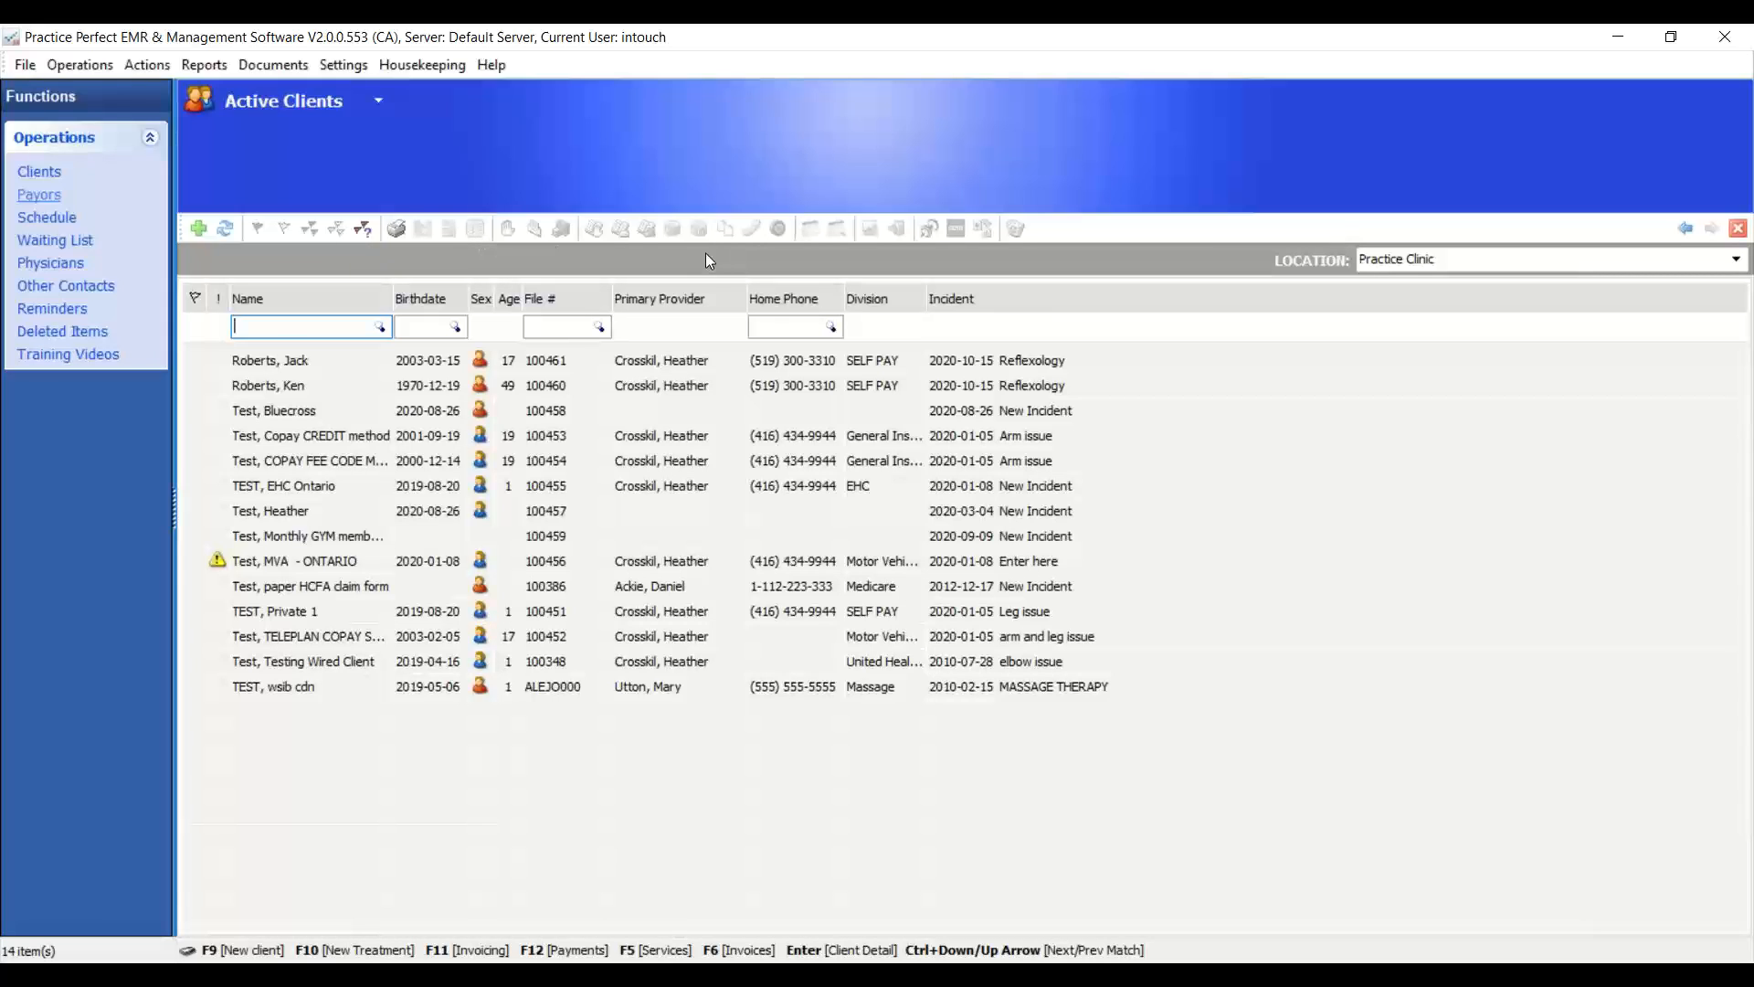
- Open the detail record of the payor "* - NON telus example BLUE CROSS" and examine its Billing section
{"action": "left_click", "coordinate": [40, 195]}
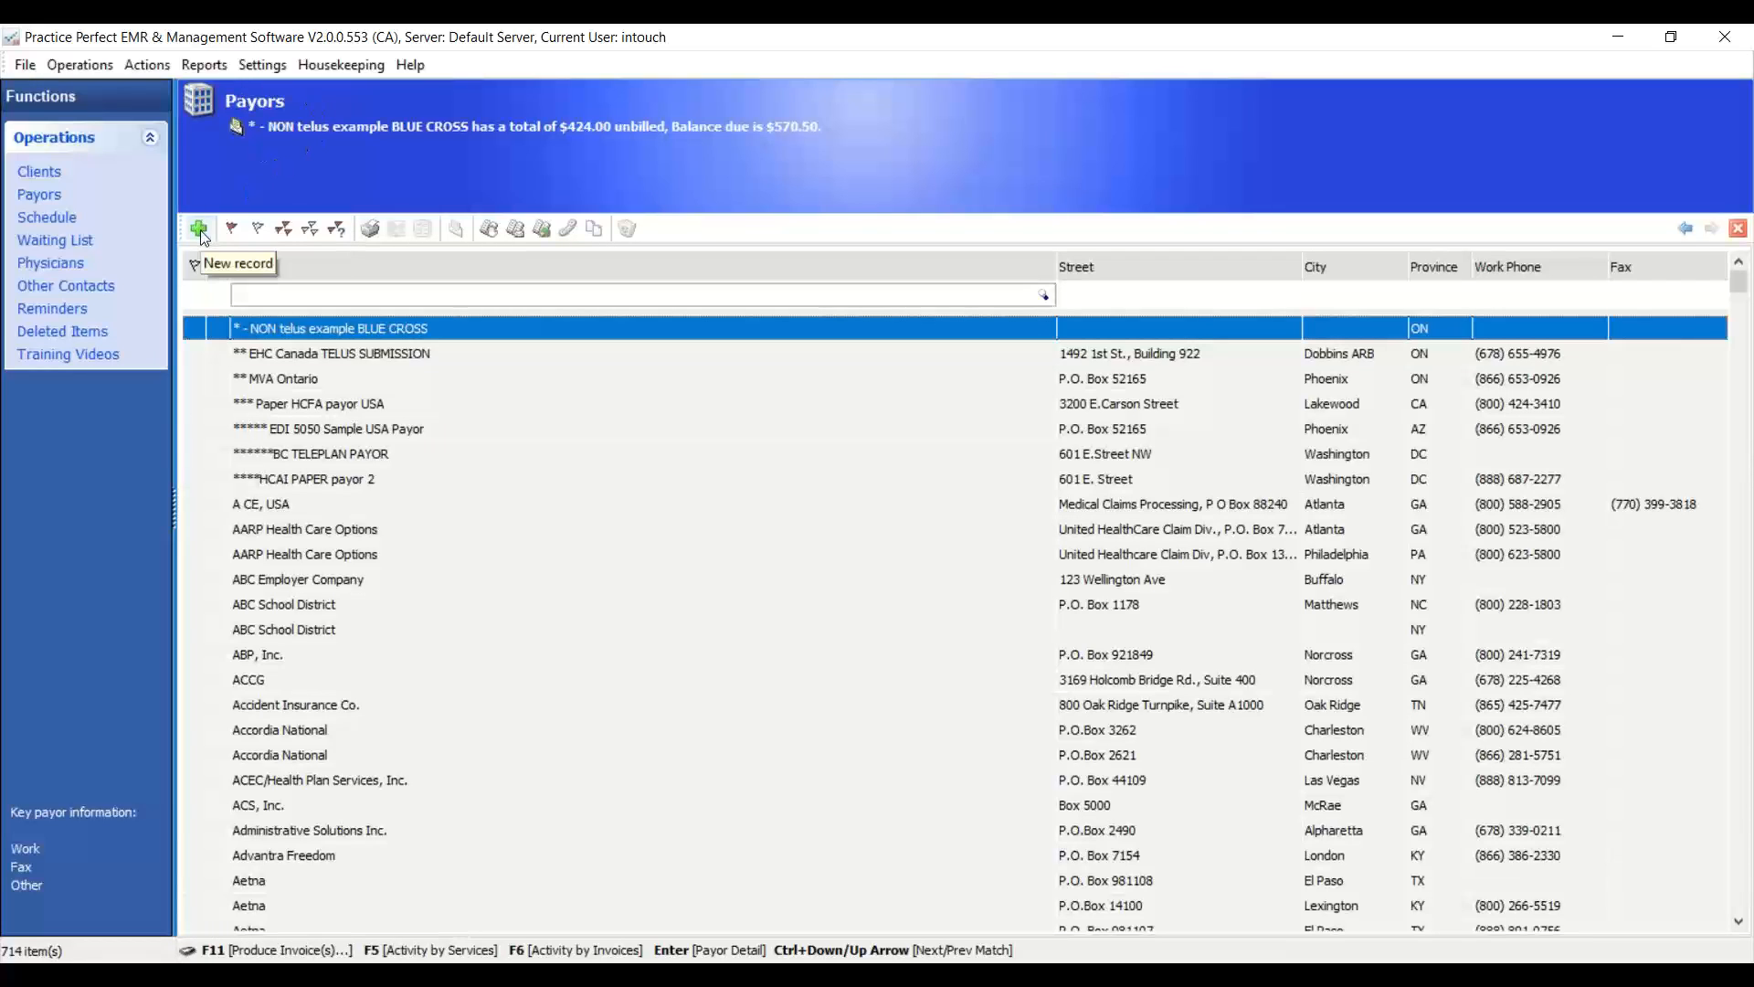
{"action": "double_click", "coordinate": [294, 327]}
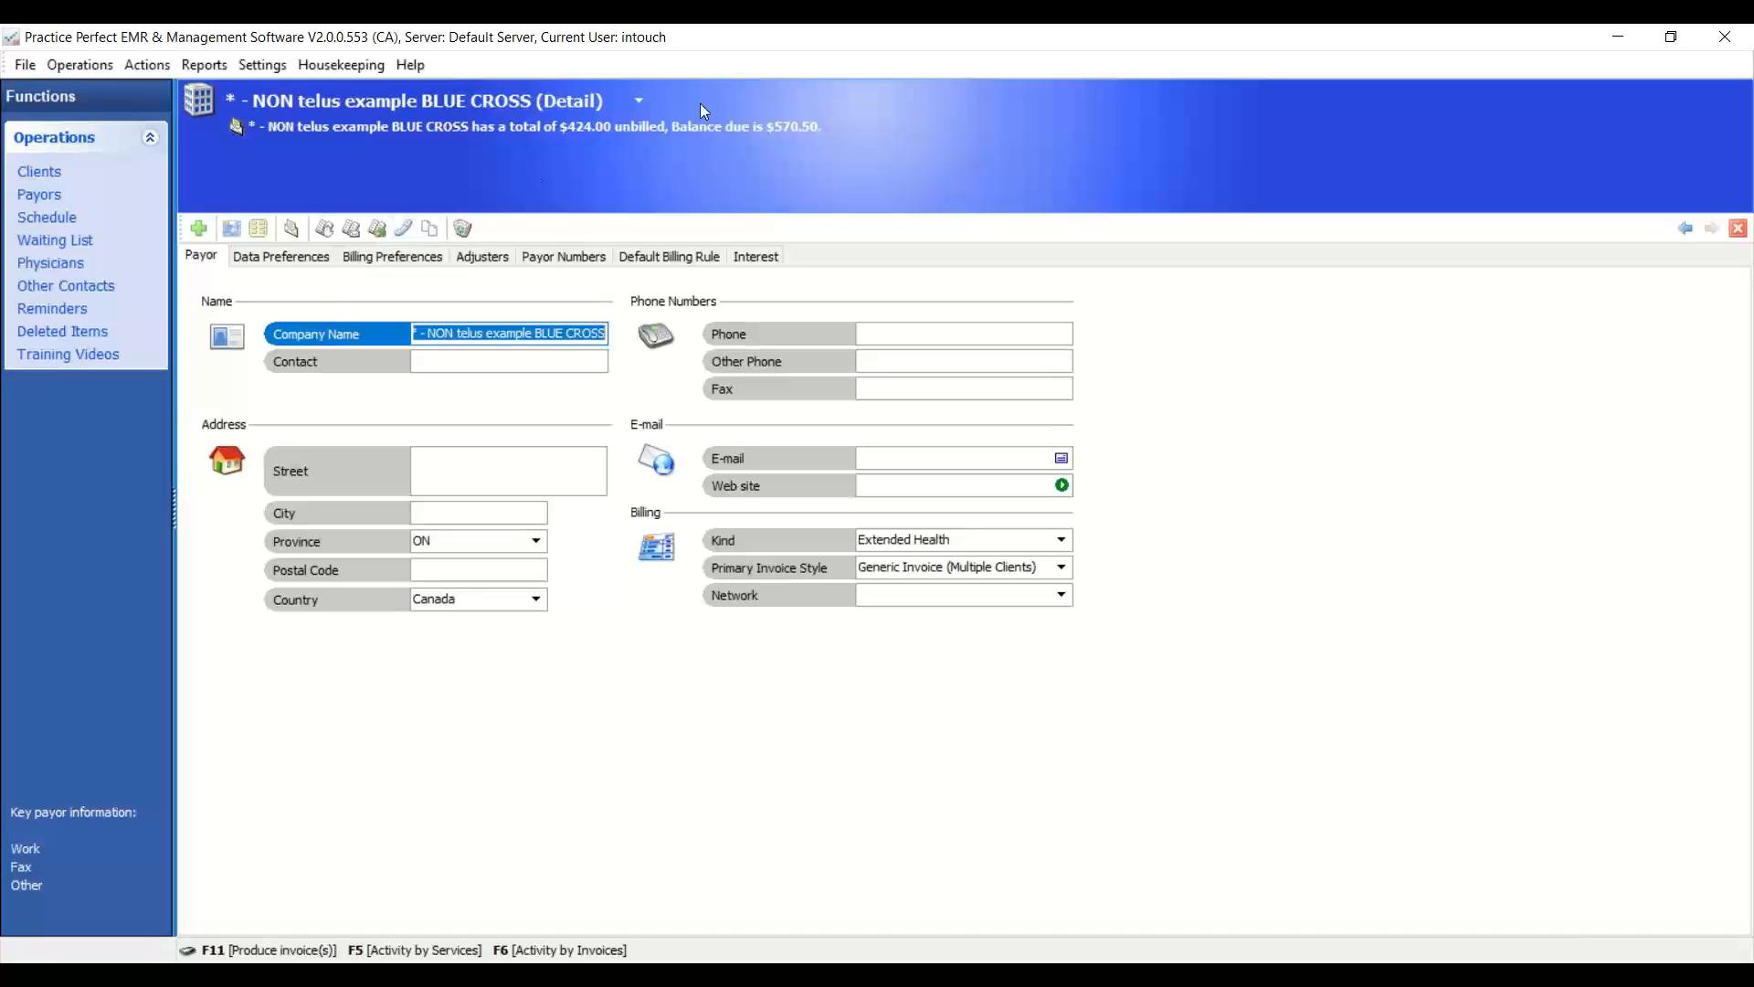
{"action": "left_click", "coordinate": [982, 33]}
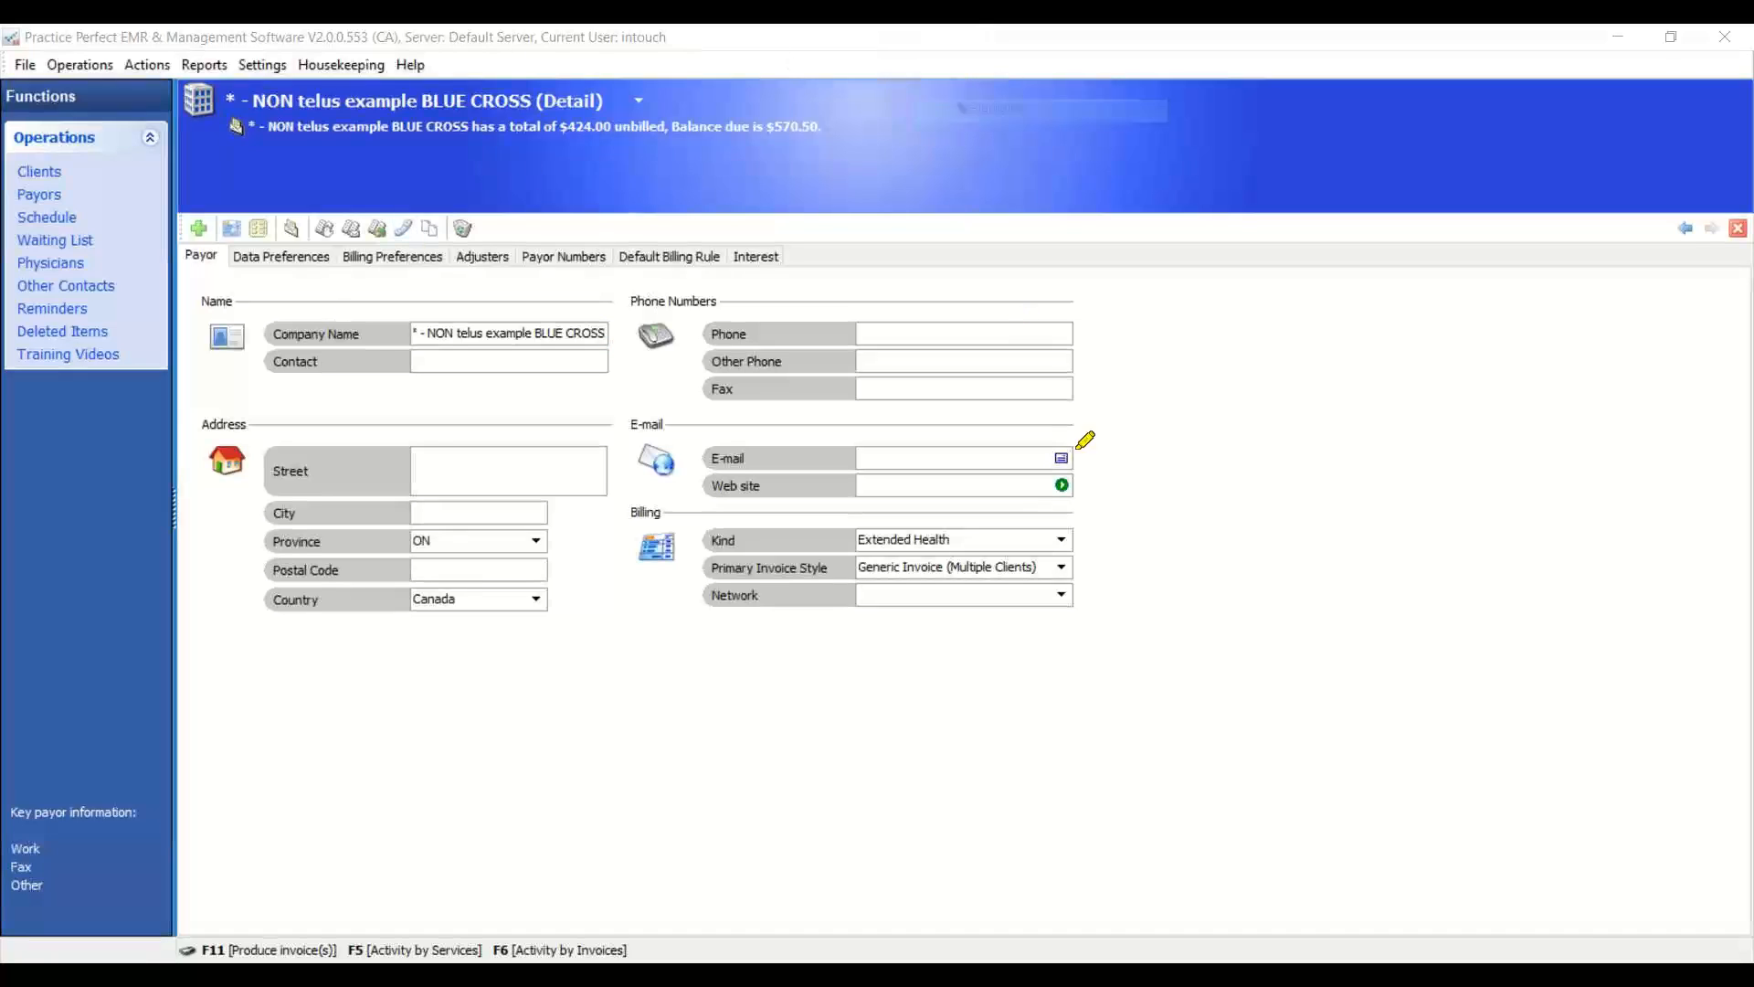
{"action": "mouse_move", "coordinate": [1108, 530]}
{"action": "left_mouse_down"}
{"action": "mouse_move", "coordinate": [695, 481]}
{"action": "mouse_move", "coordinate": [627, 630]}
{"action": "mouse_move", "coordinate": [1215, 565]}
{"action": "mouse_move", "coordinate": [1061, 509]}
{"action": "left_mouse_up"}
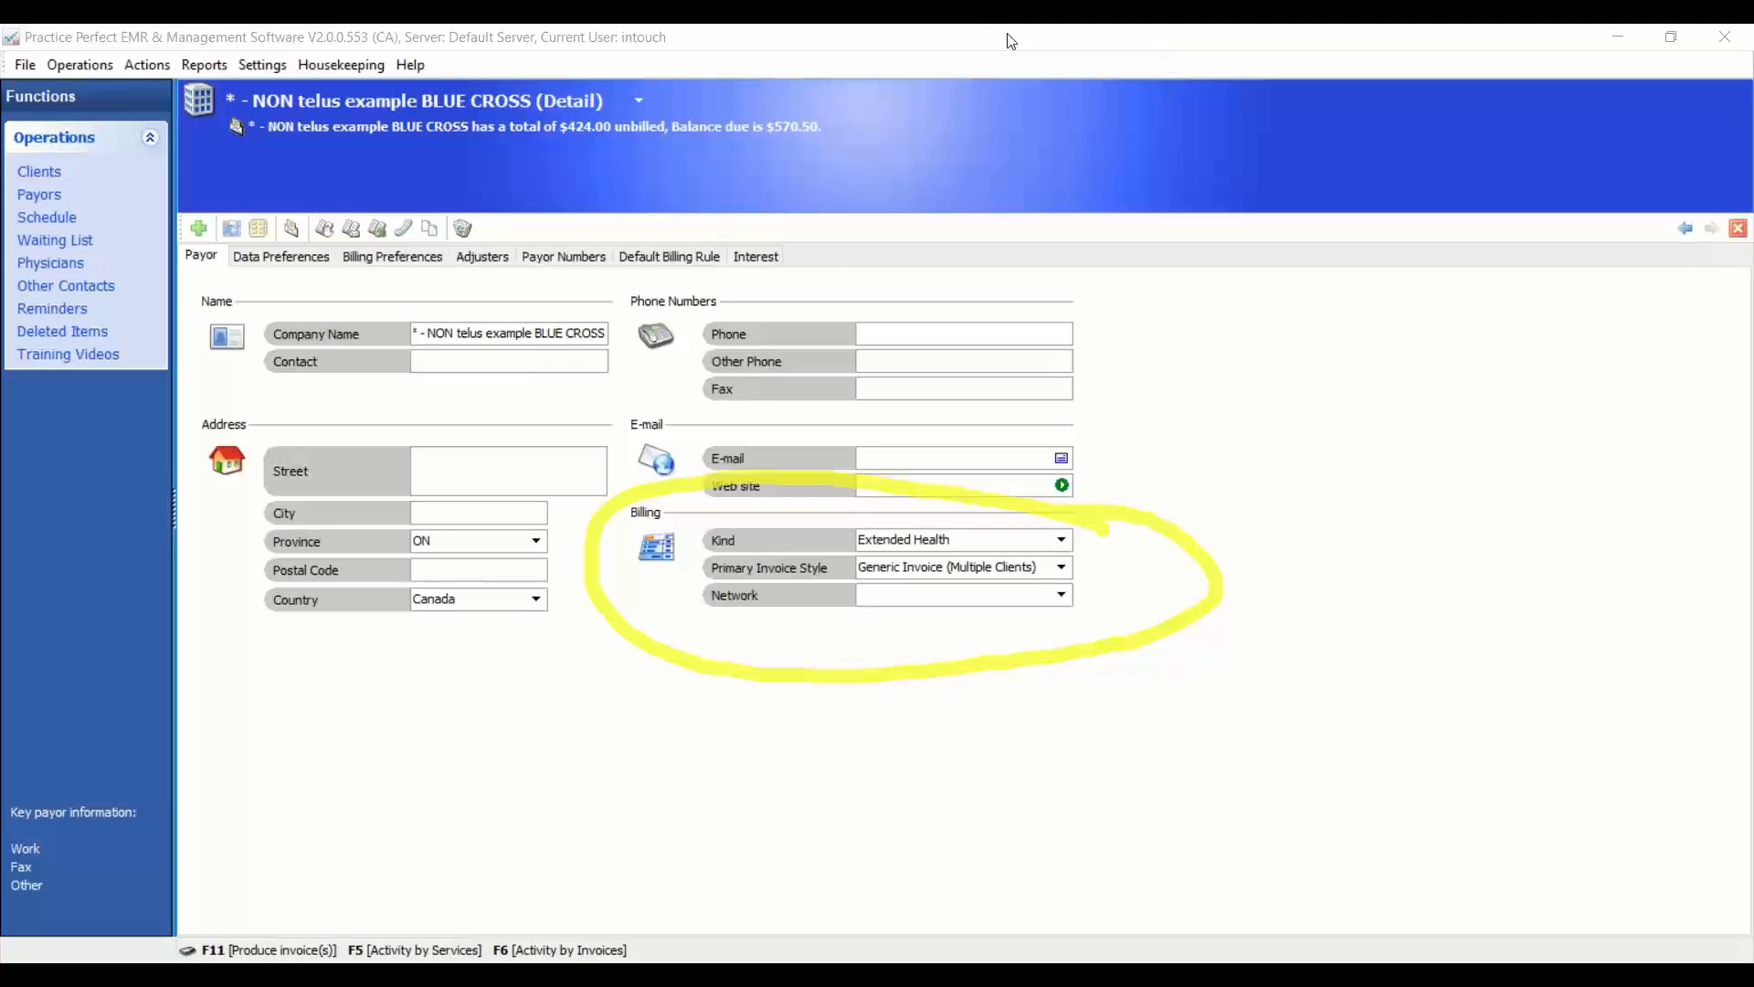
{"action": "left_click", "coordinate": [1028, 188]}
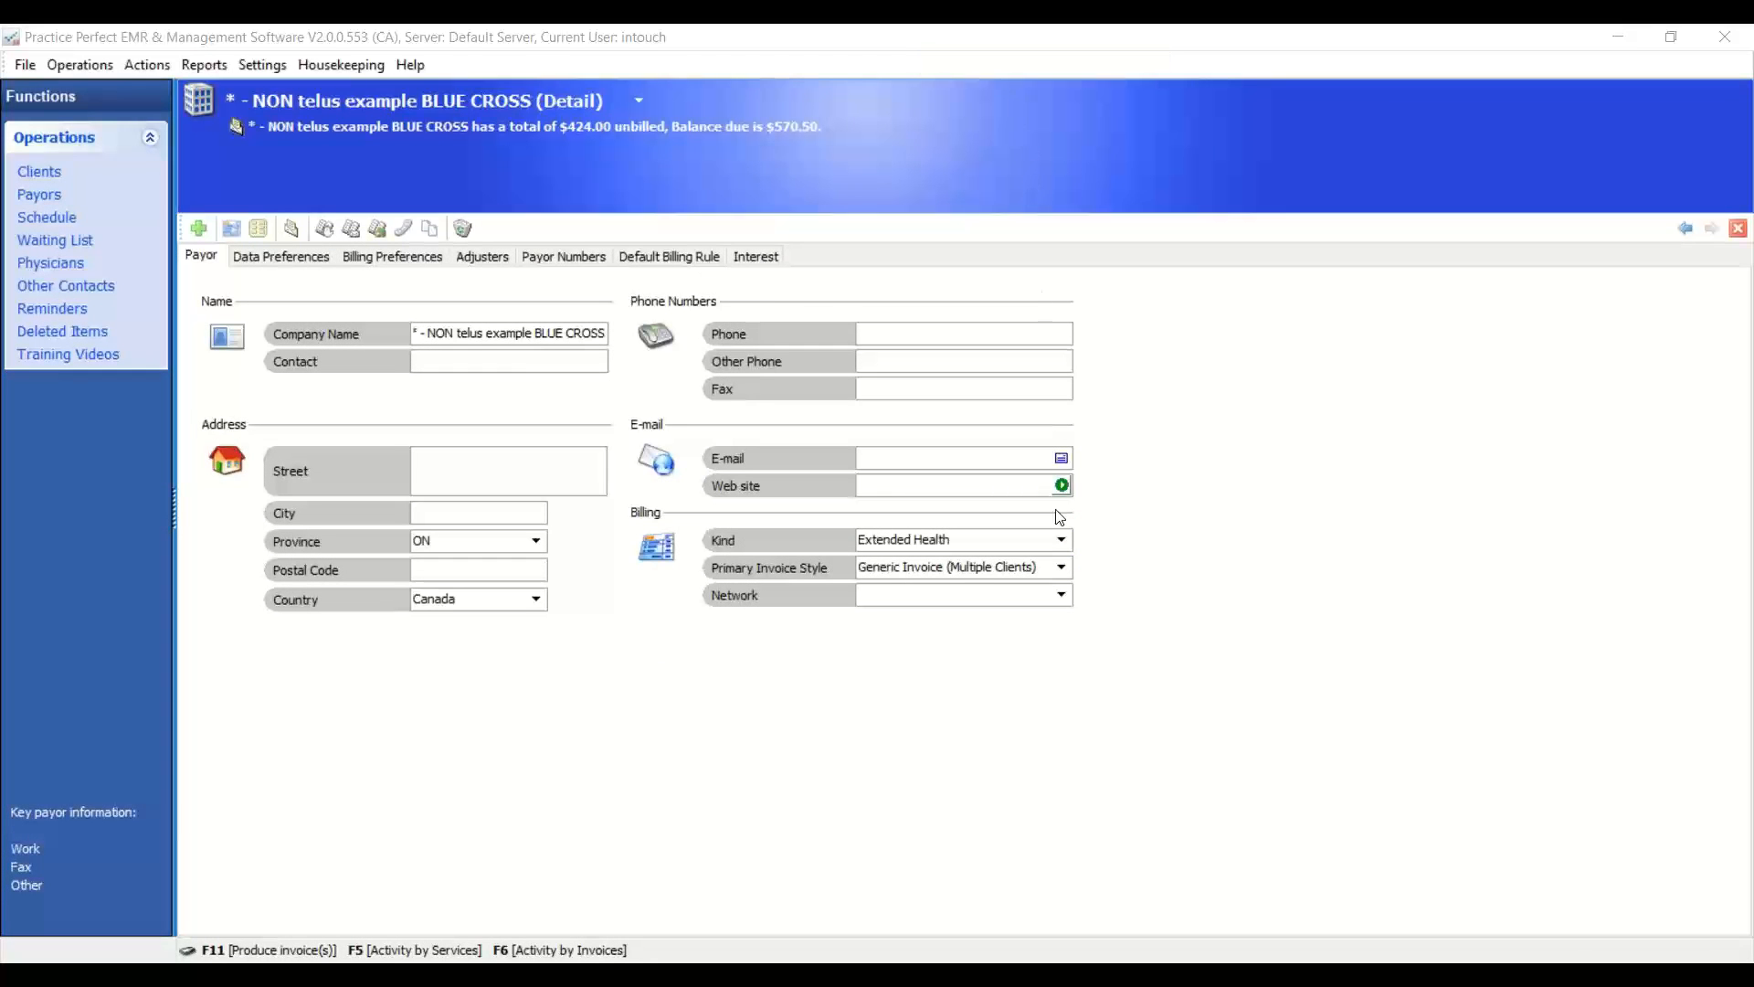
- Examine the choices for the payor's billing Kind and Primary Invoice Style, keeping the current selections
{"action": "left_click", "coordinate": [1061, 540]}
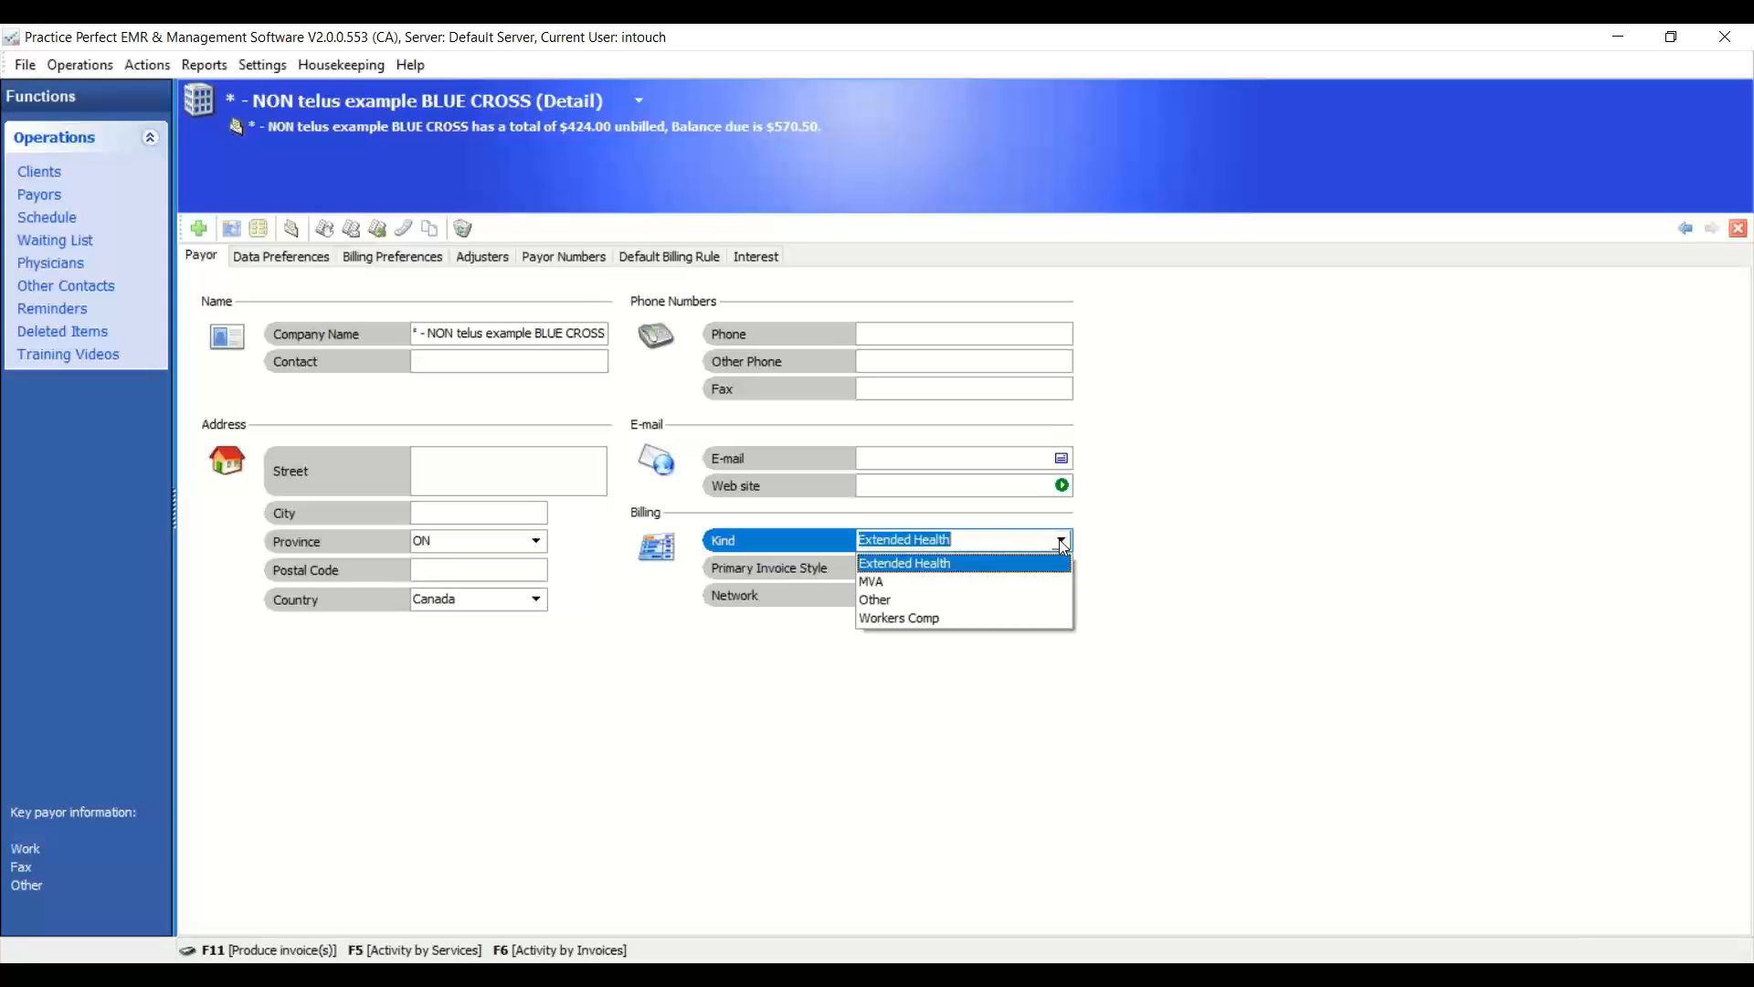
{"action": "left_click", "coordinate": [1060, 539]}
{"action": "left_click", "coordinate": [1064, 568]}
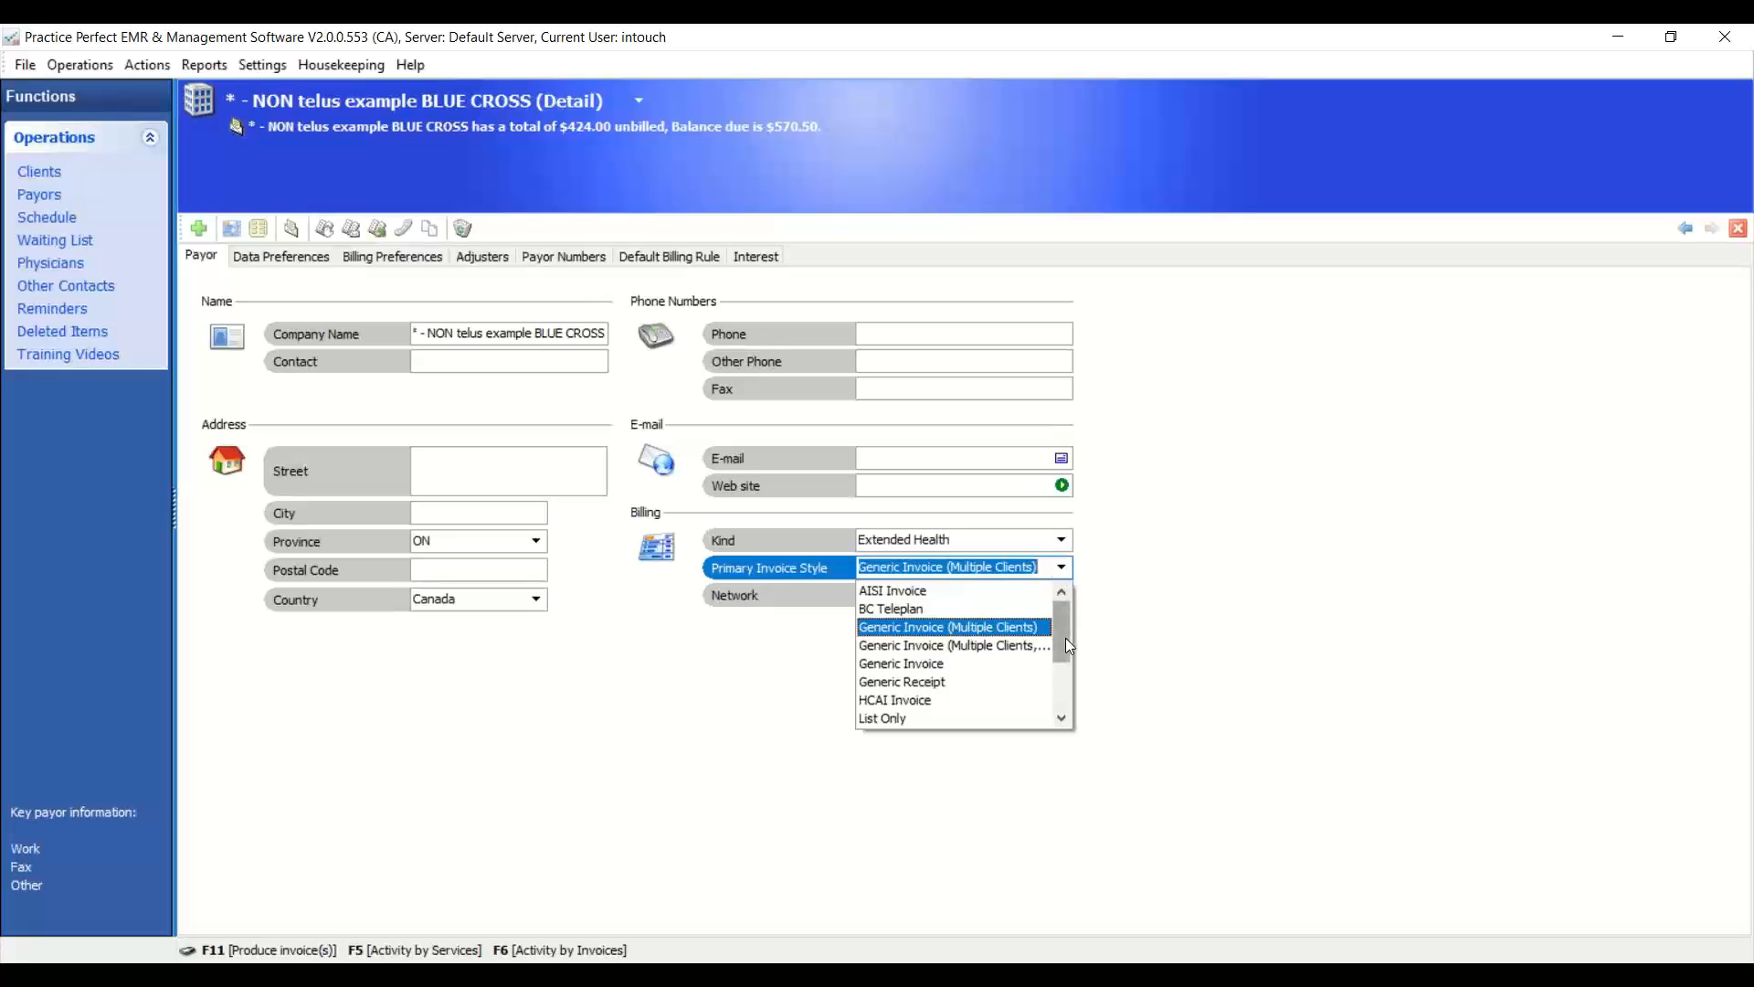
{"action": "left_click_drag", "start_coordinate": [1065, 638], "coordinate": [1076, 706]}
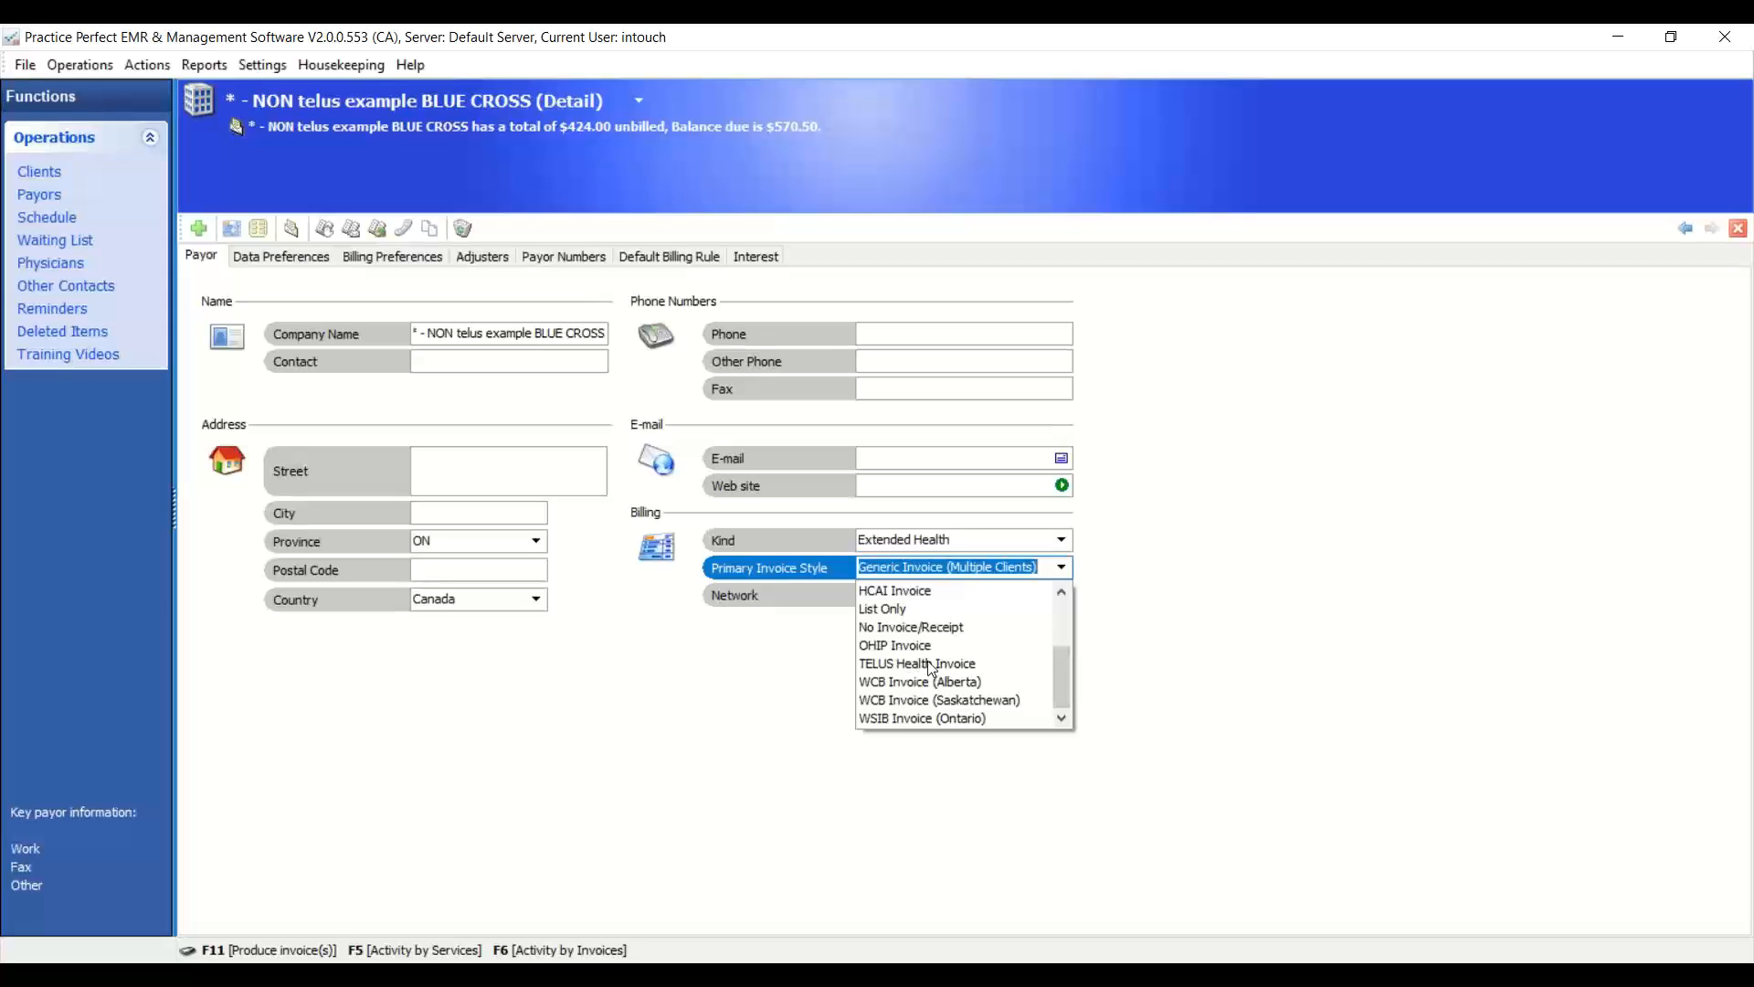
{"action": "left_click_drag", "start_coordinate": [1060, 664], "coordinate": [1066, 612]}
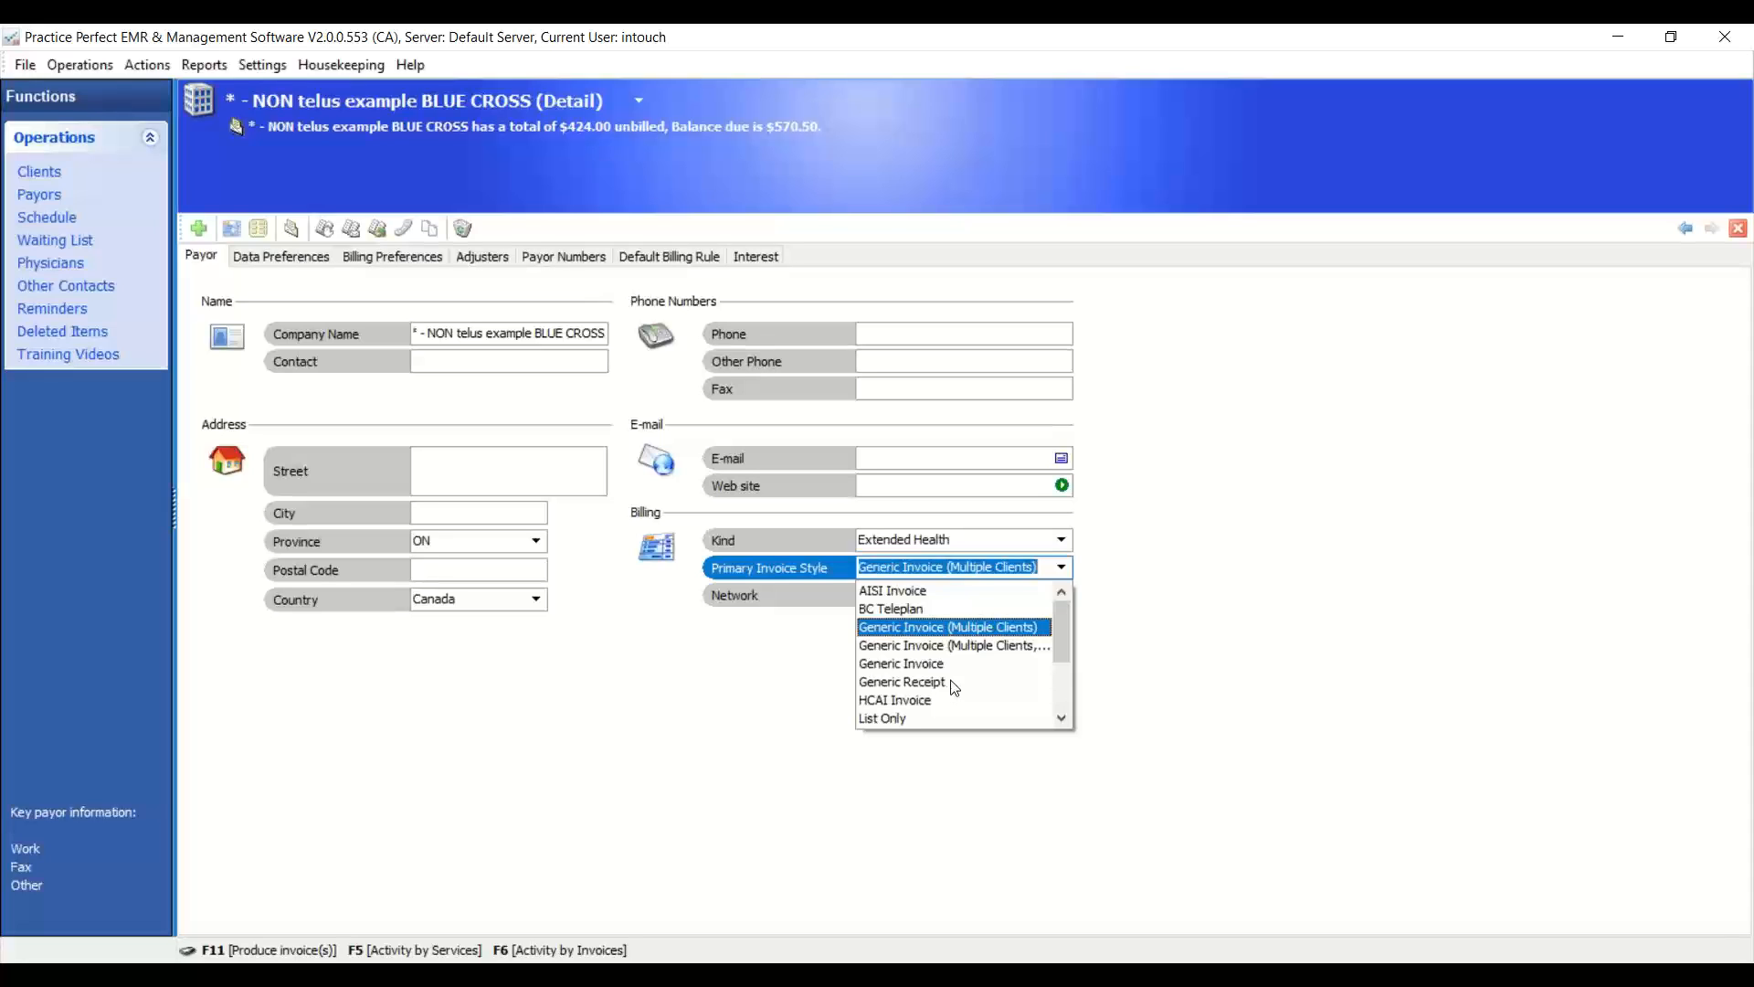
{"action": "left_click", "coordinate": [1061, 567]}
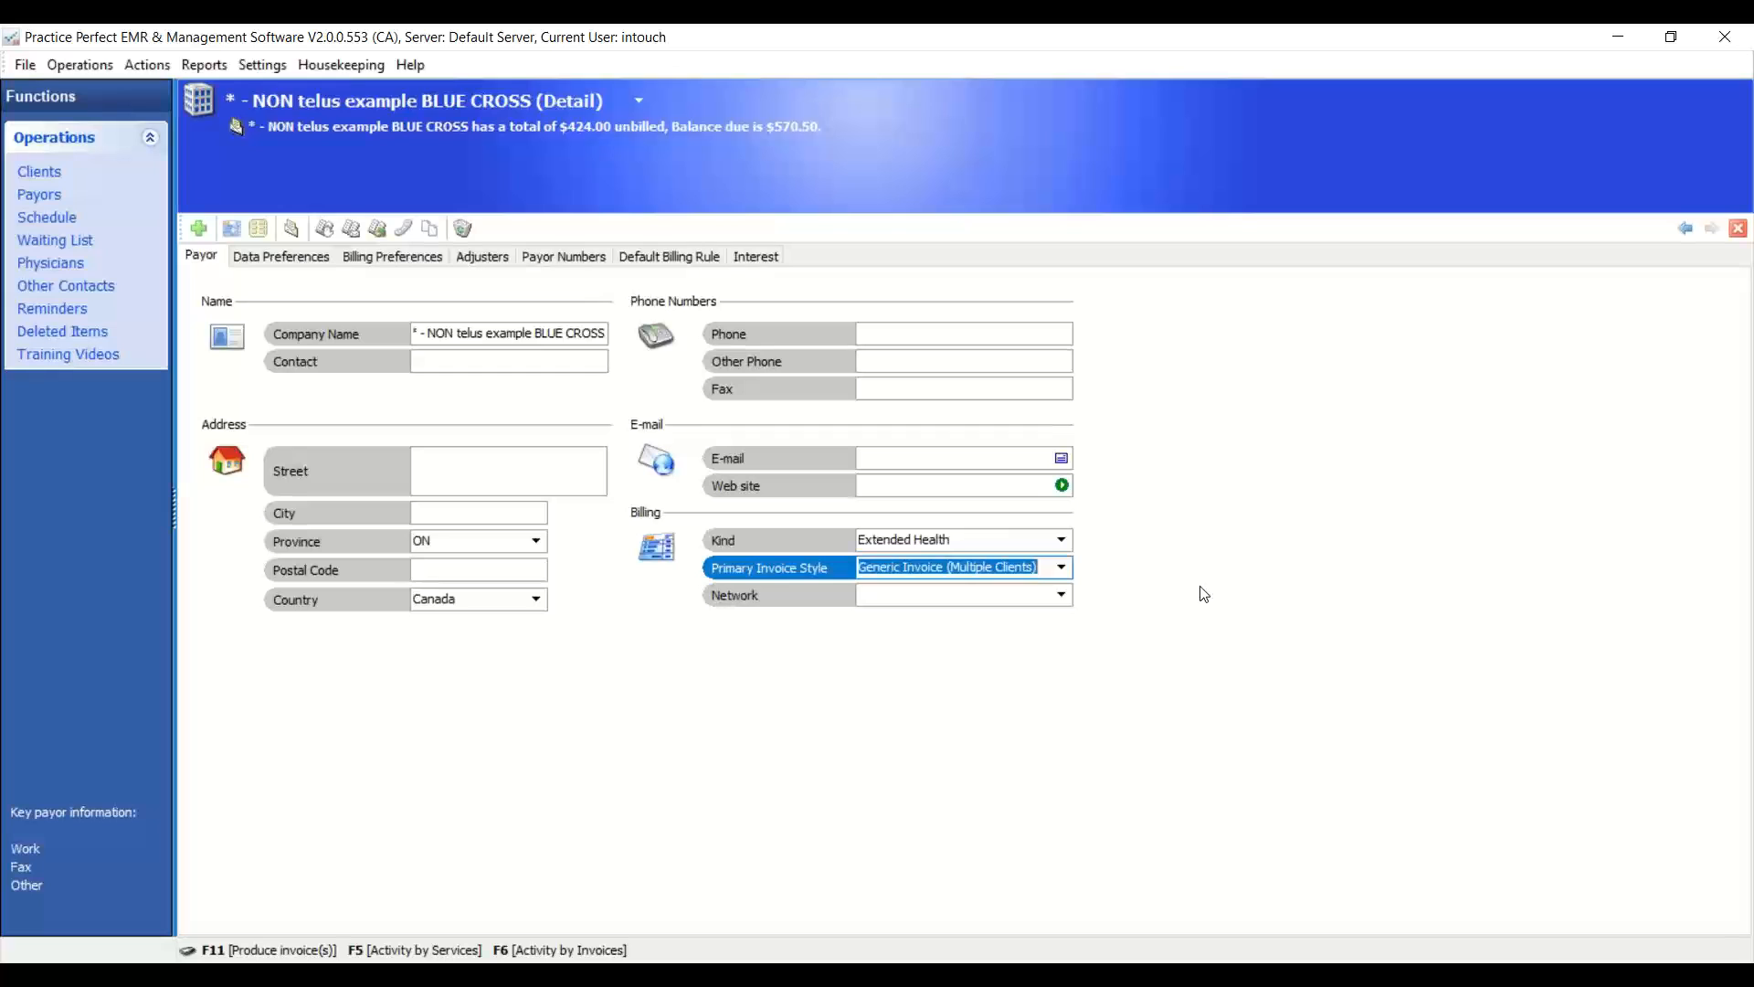
- Review the payor's Data Preferences, Billing Preferences and Default Billing Rule, ending on its general payor details
{"action": "left_click", "coordinate": [292, 258]}
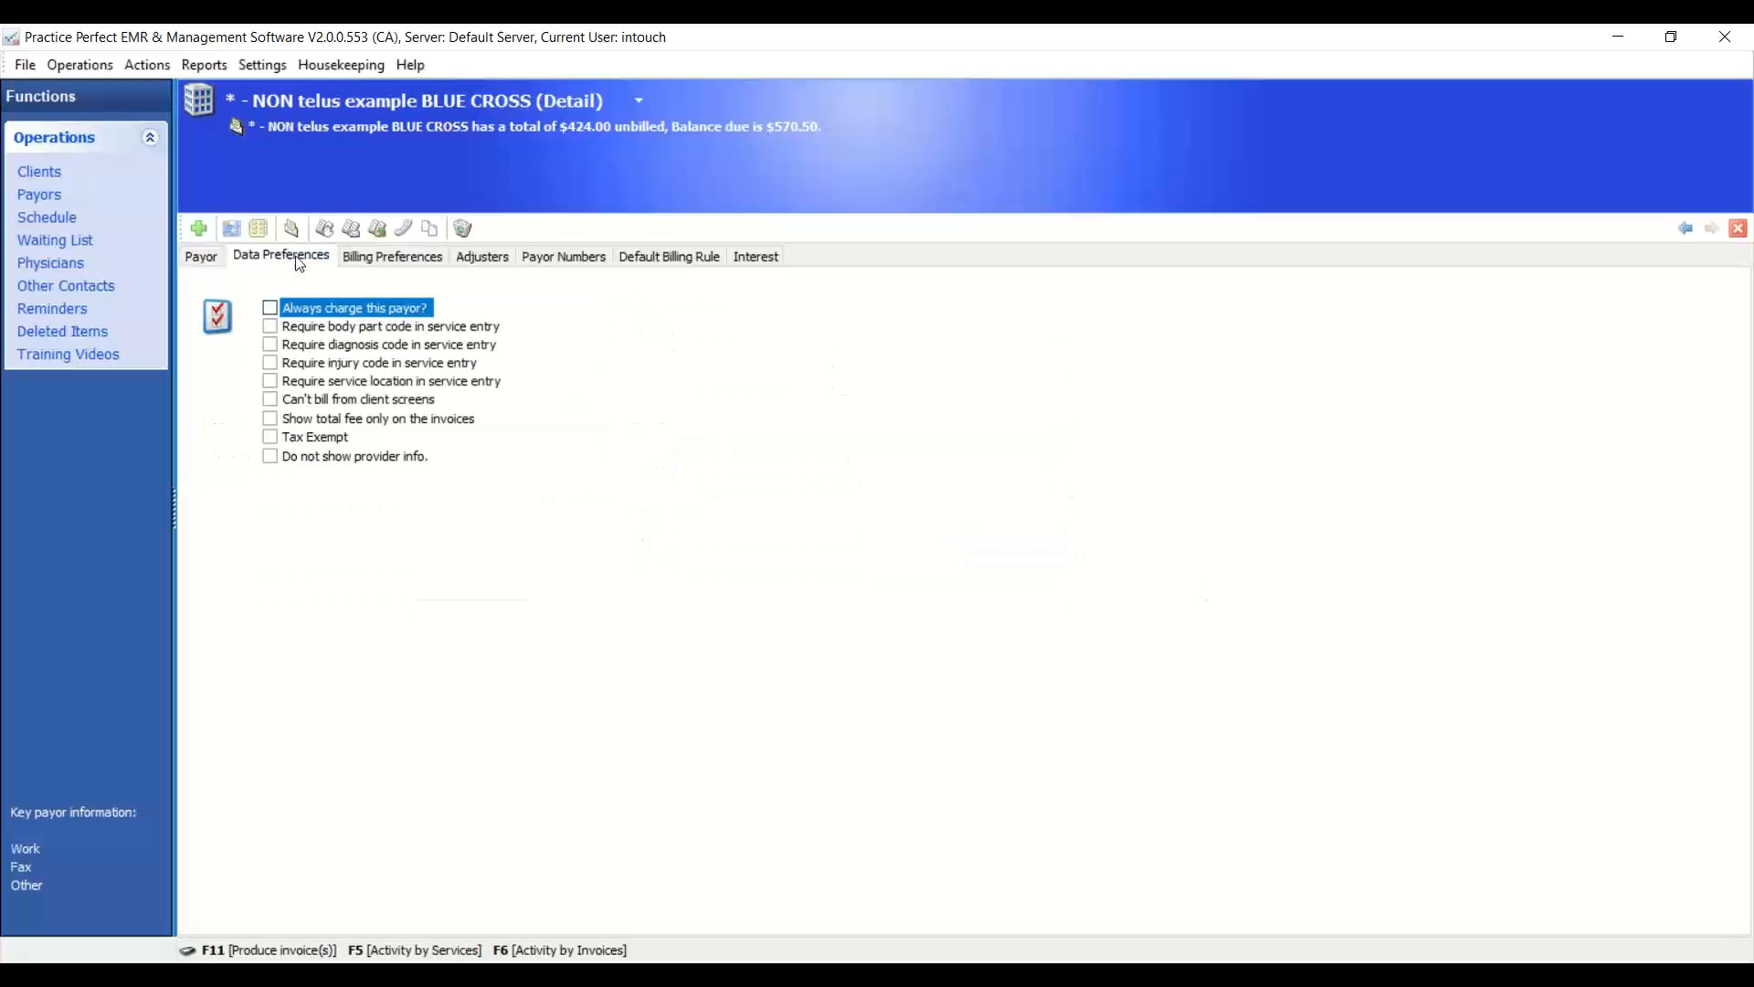
{"action": "left_click", "coordinate": [411, 259]}
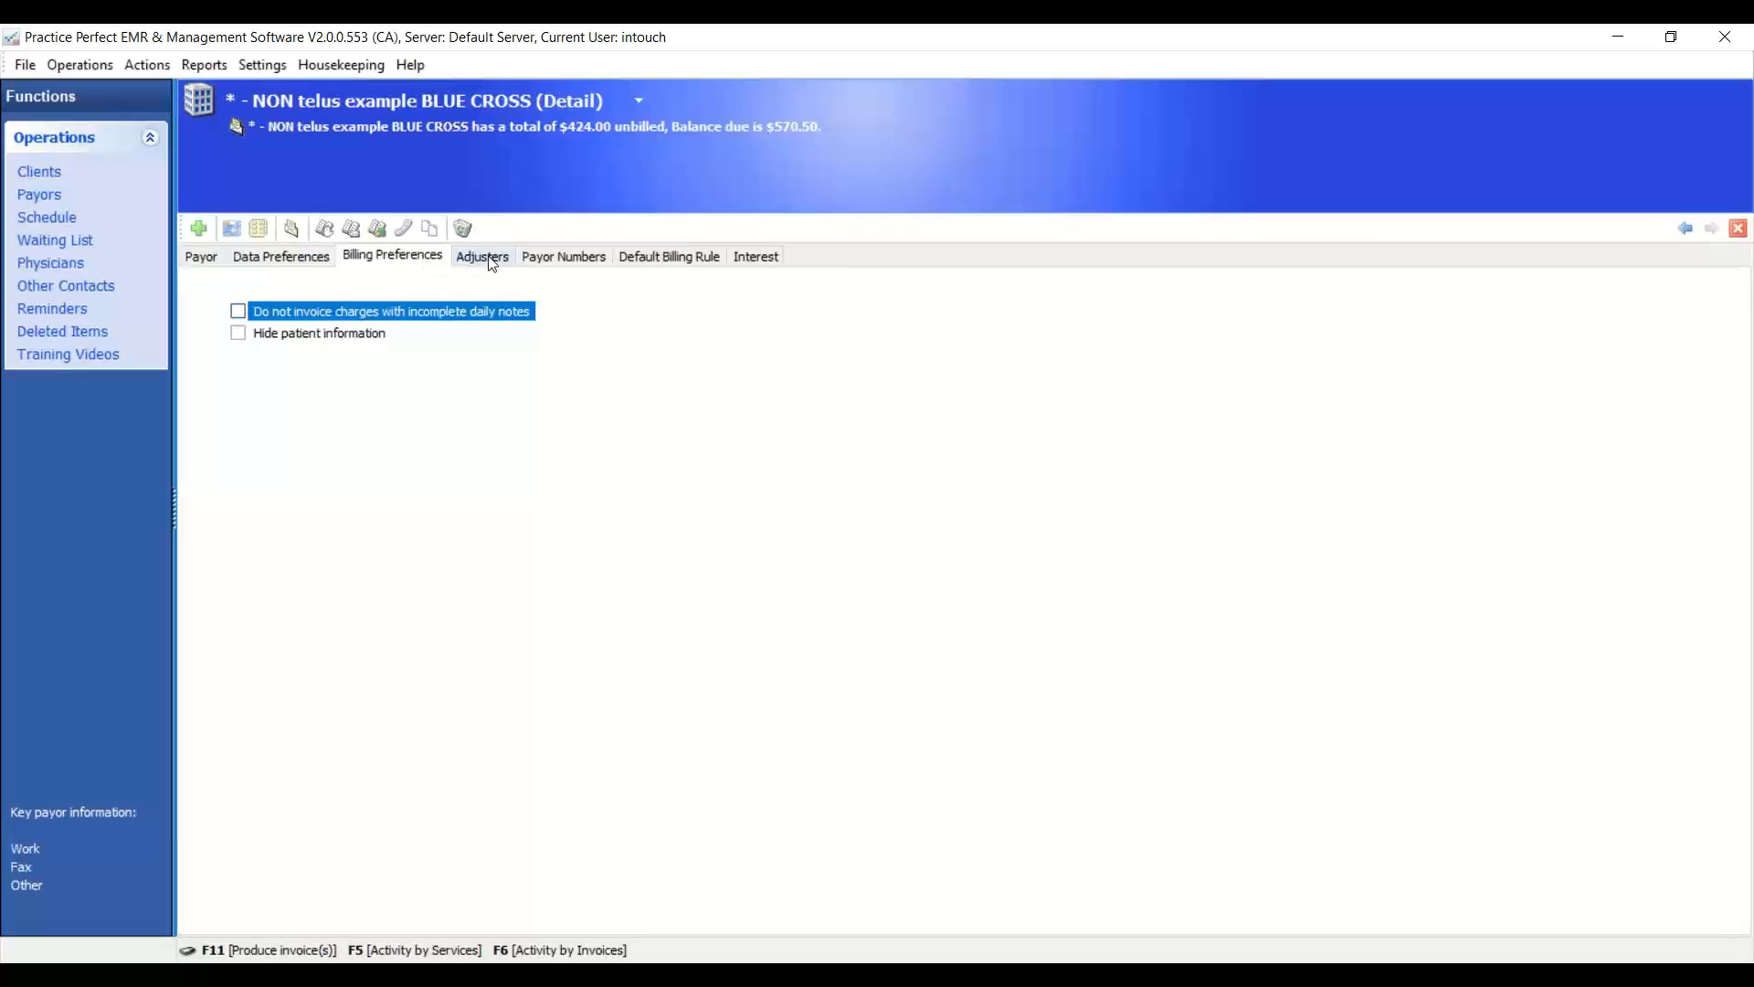
{"action": "left_click", "coordinate": [638, 265]}
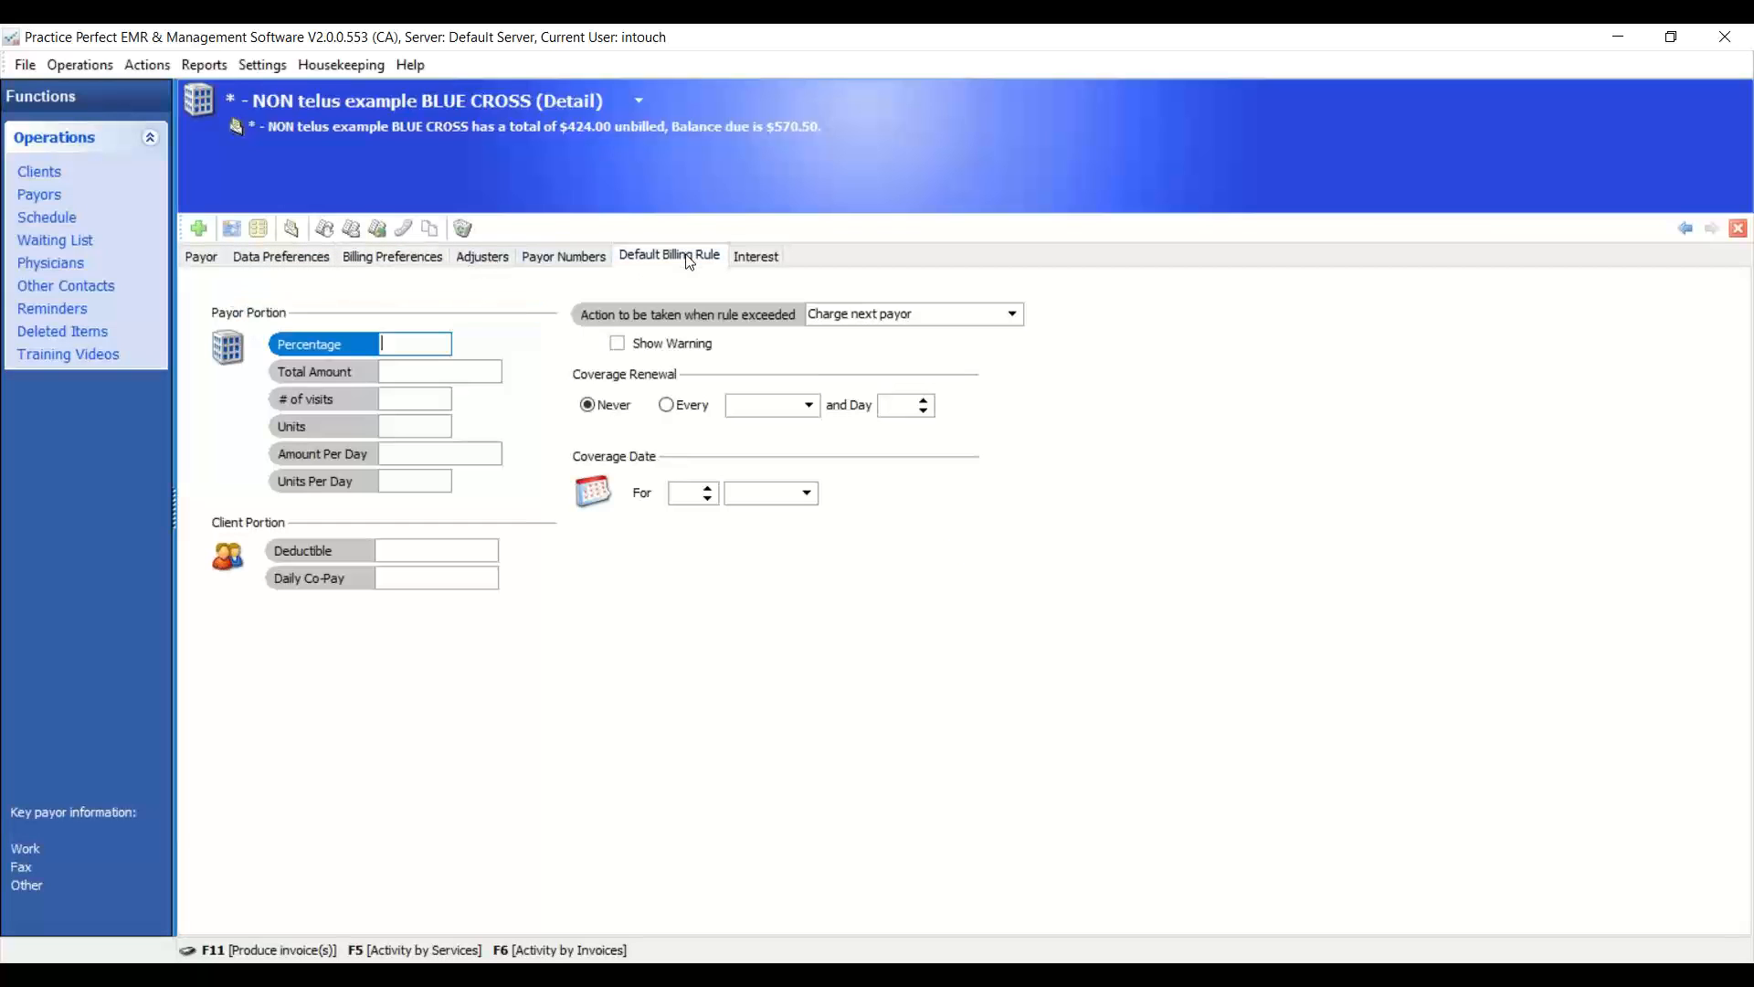
{"action": "left_click", "coordinate": [431, 264]}
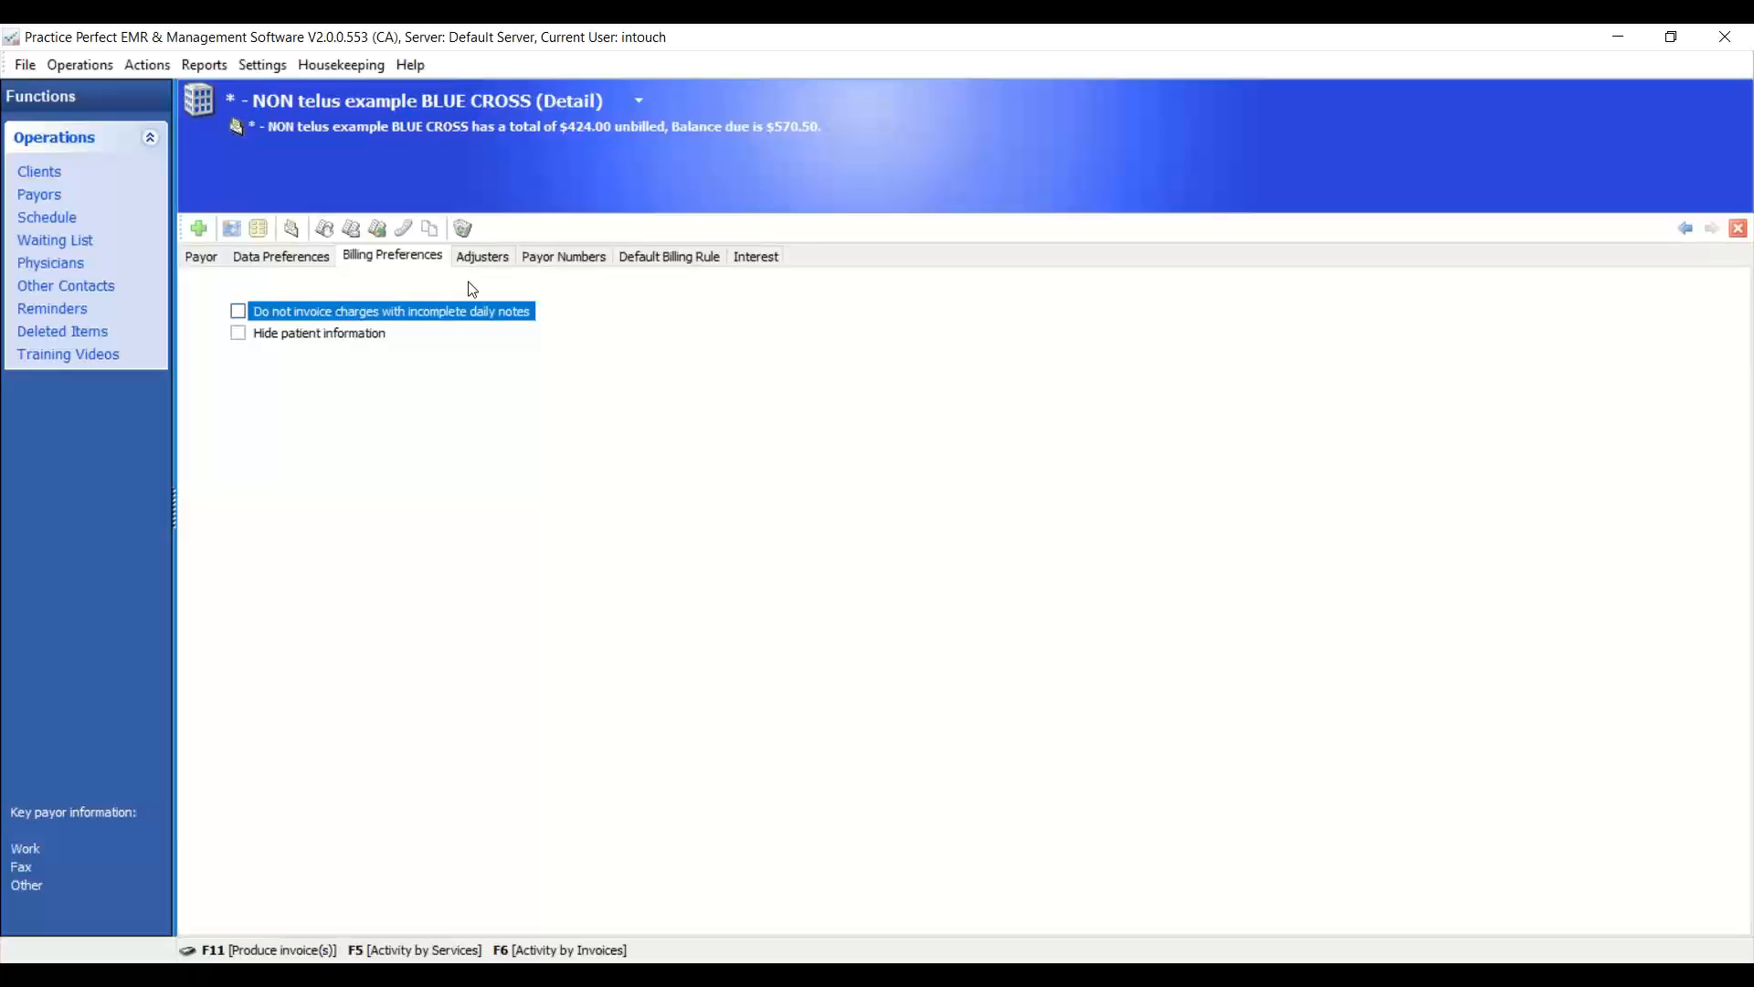
{"action": "left_click", "coordinate": [200, 259]}
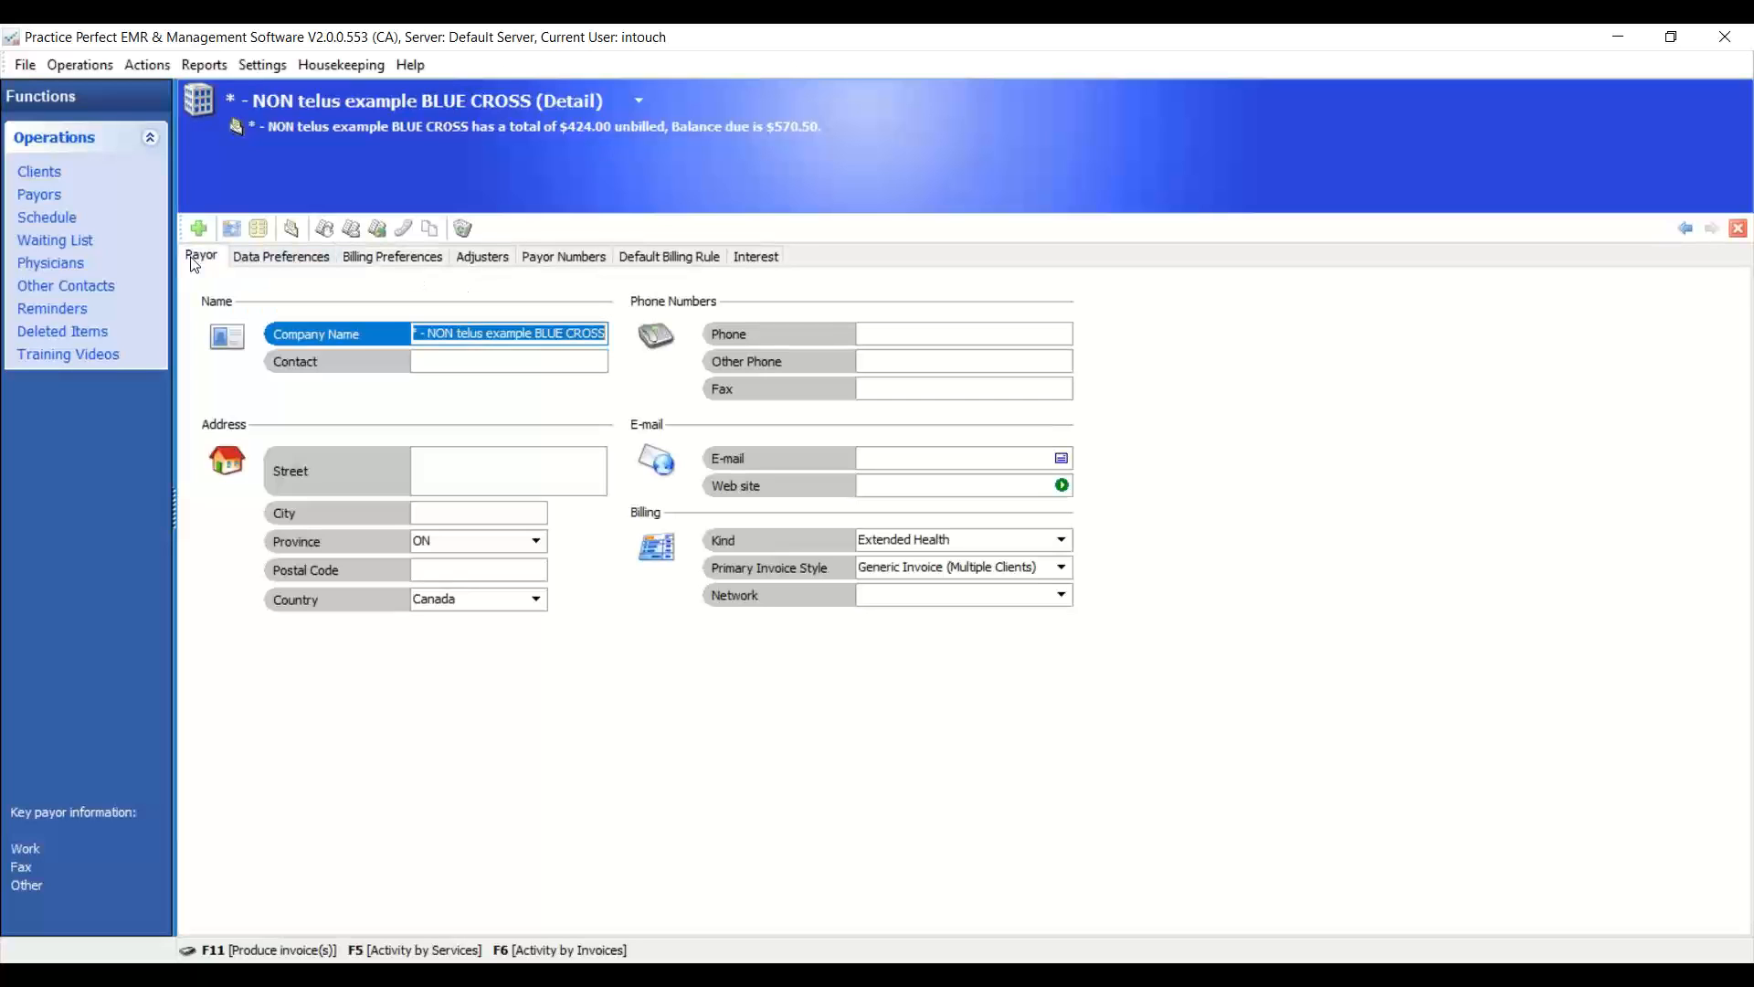
- Leave the payor record and open the clinical Diagnostic Codes list
{"action": "left_click", "coordinate": [41, 198]}
{"action": "left_click", "coordinate": [358, 63]}
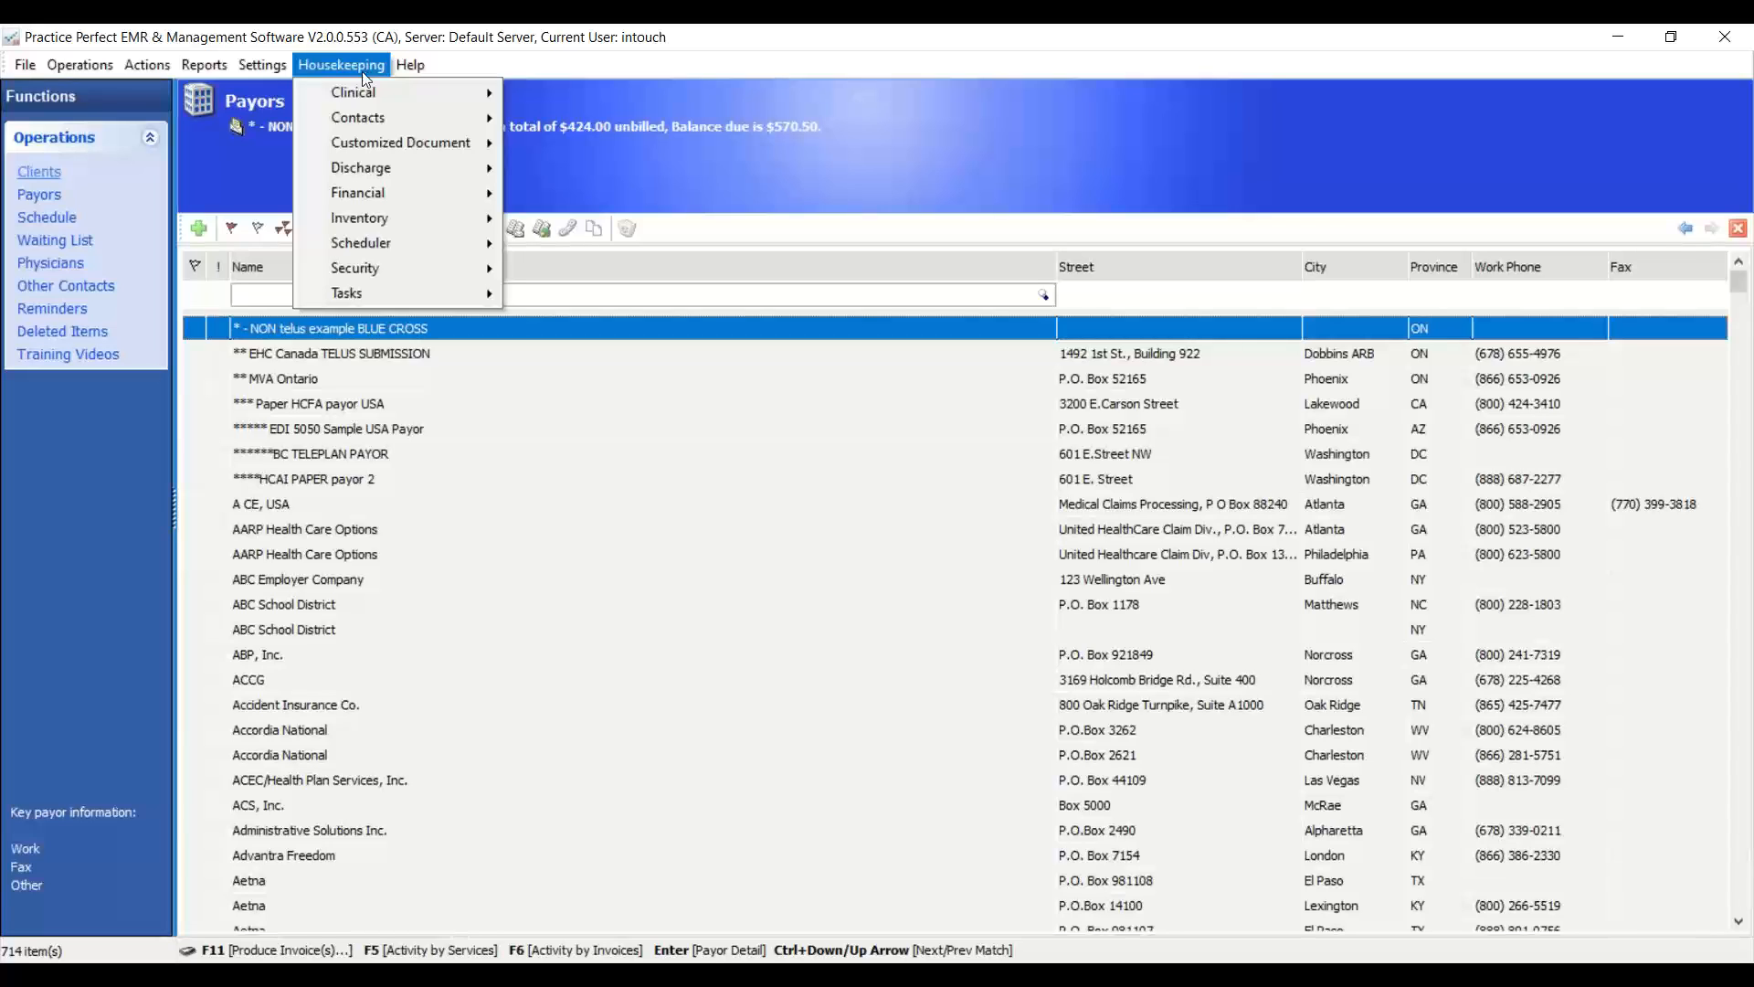
{"action": "mouse_move", "coordinate": [394, 103]}
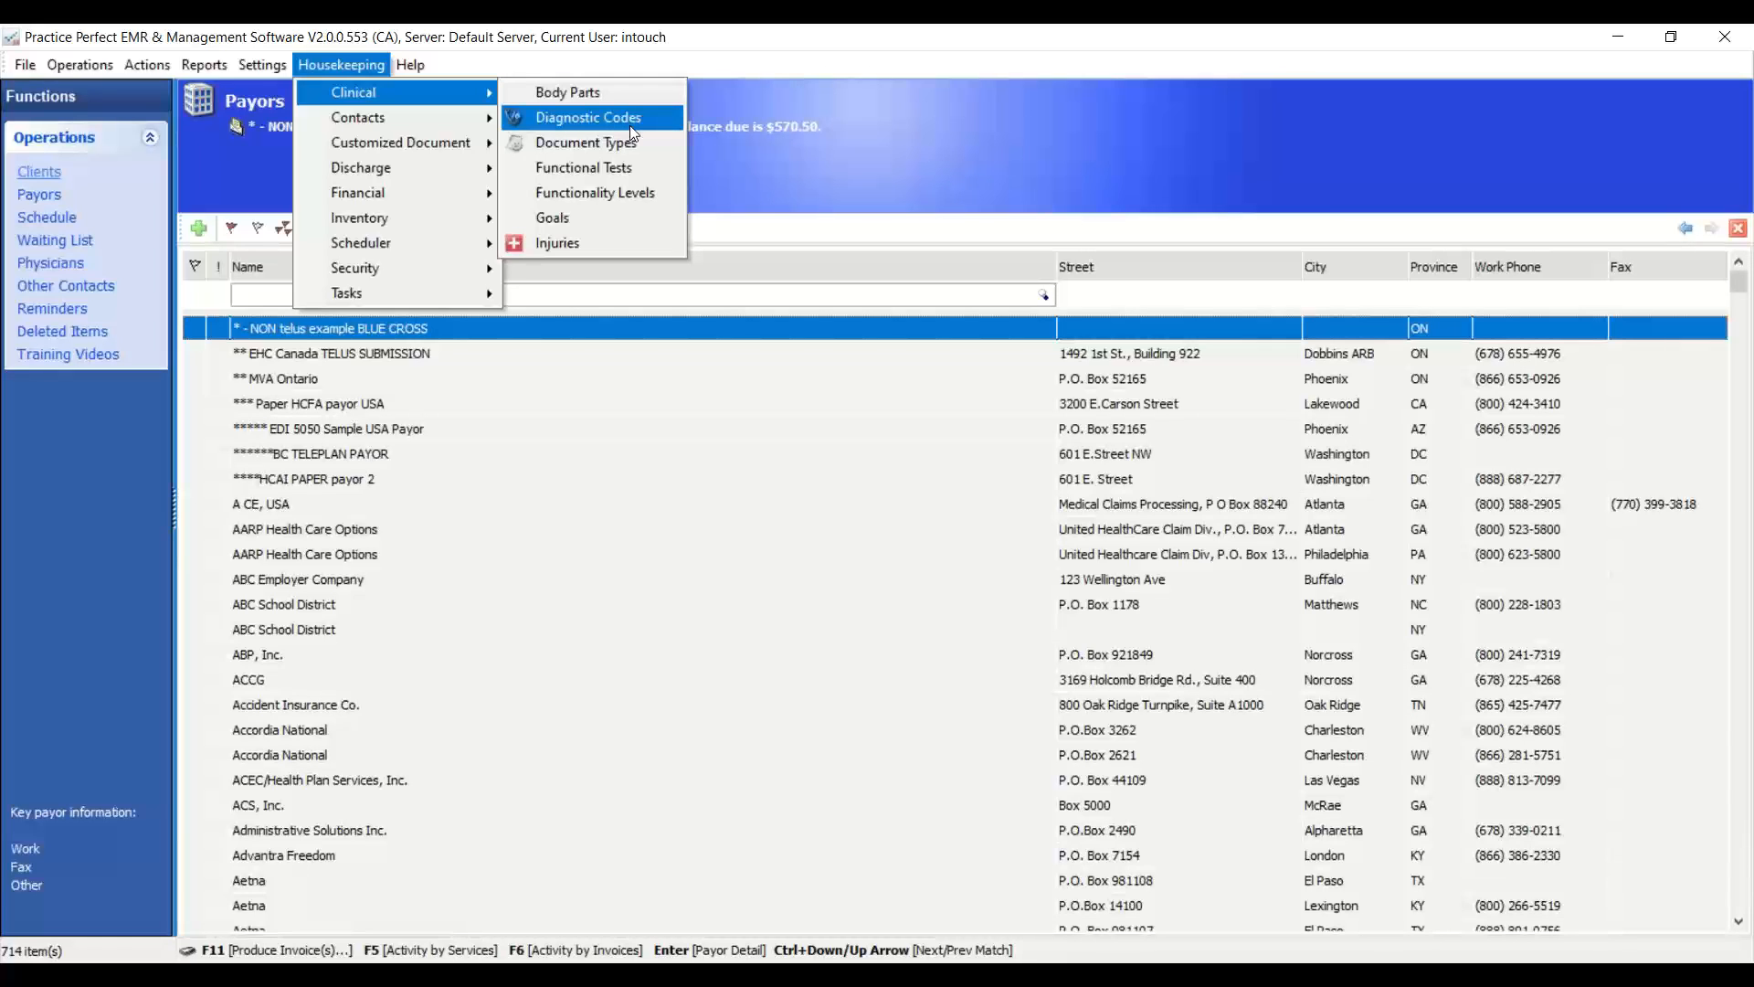
{"action": "left_click", "coordinate": [571, 119]}
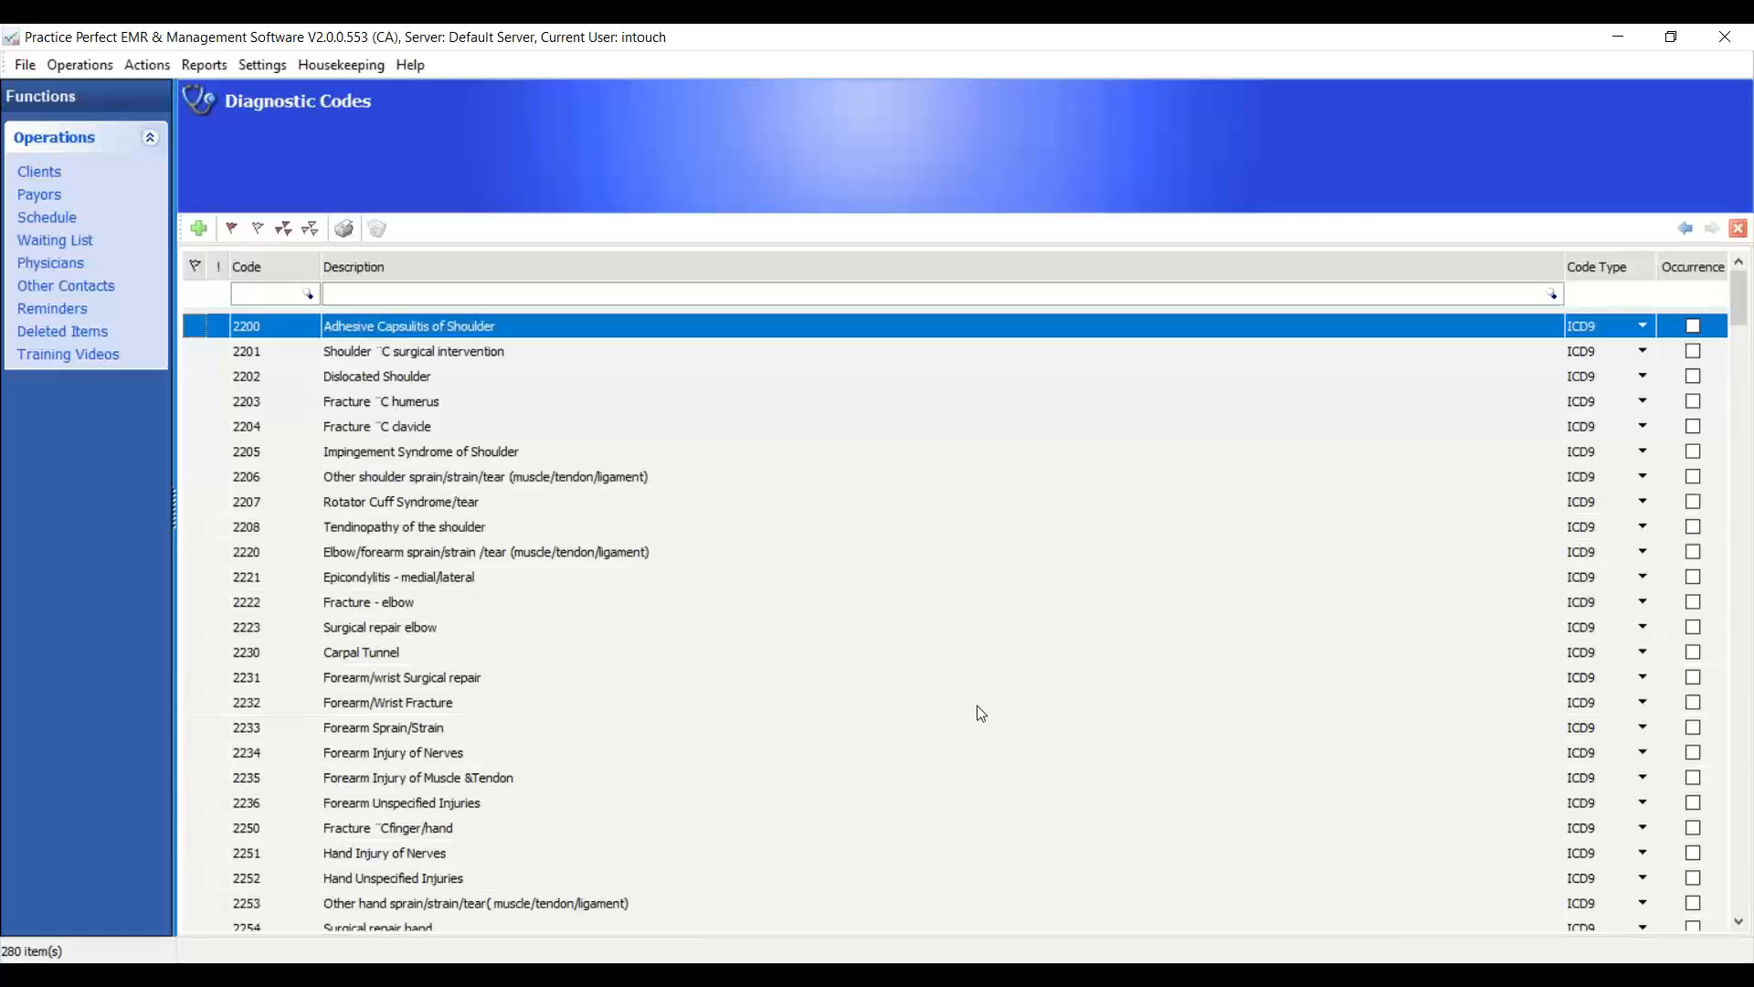
- Flag diagnostic codes 2200, 2202 and 2203, and clear the three flags again
{"action": "left_click", "coordinate": [193, 326]}
{"action": "left_click", "coordinate": [194, 377]}
{"action": "left_click", "coordinate": [197, 401]}
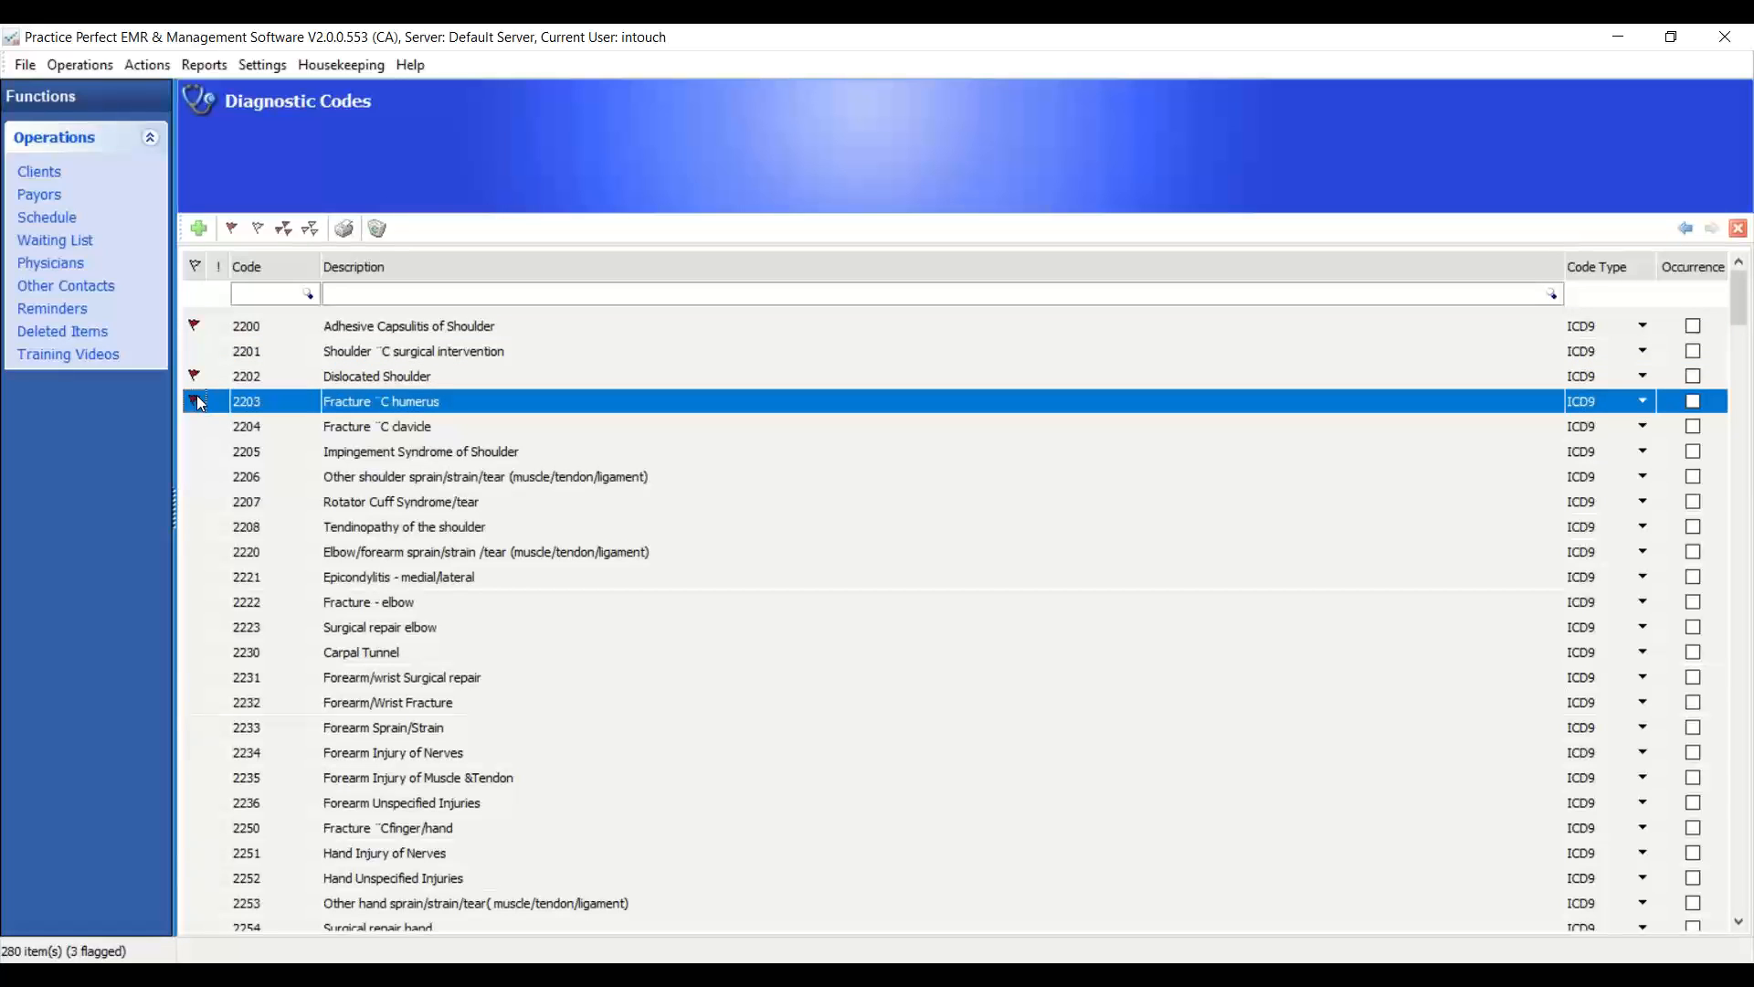
{"action": "left_click", "coordinate": [196, 399]}
{"action": "left_click", "coordinate": [195, 377]}
{"action": "left_click", "coordinate": [194, 326]}
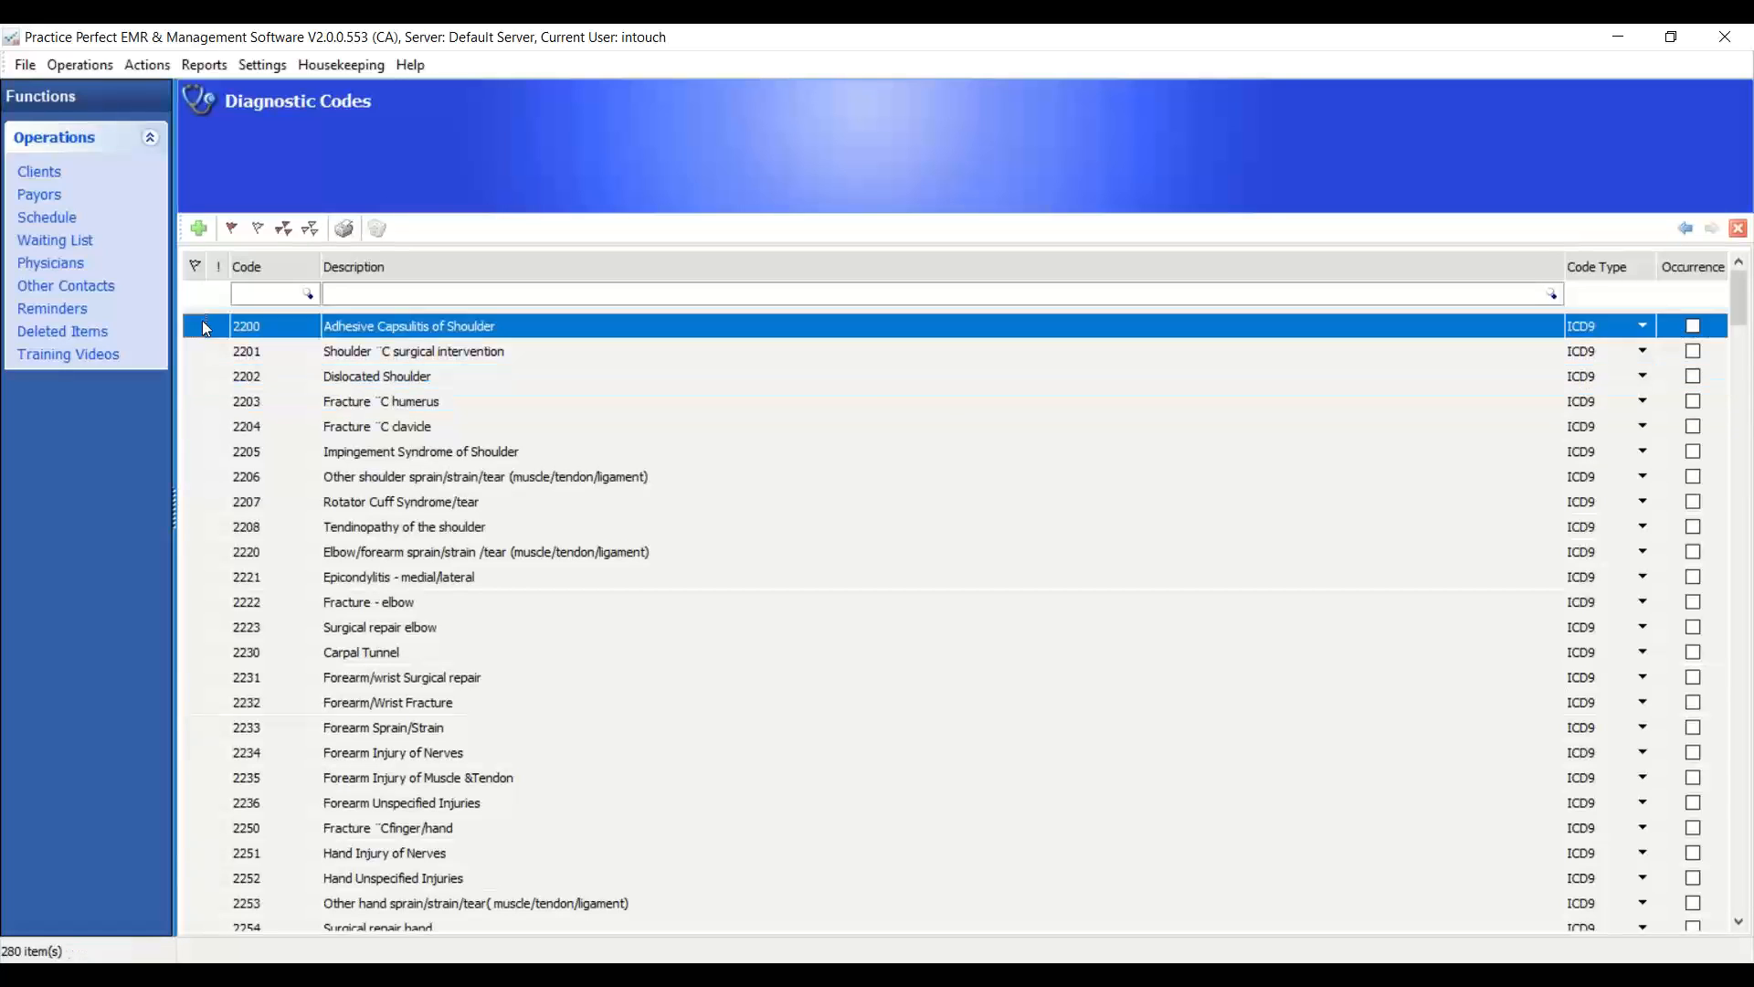
- Browse the diagnostic codes down to the ICD10 entries and examine the code and description fields of G43 Migraine
{"action": "scroll", "coordinate": [450, 738], "scroll_direction": "down", "scroll_amount": 15}
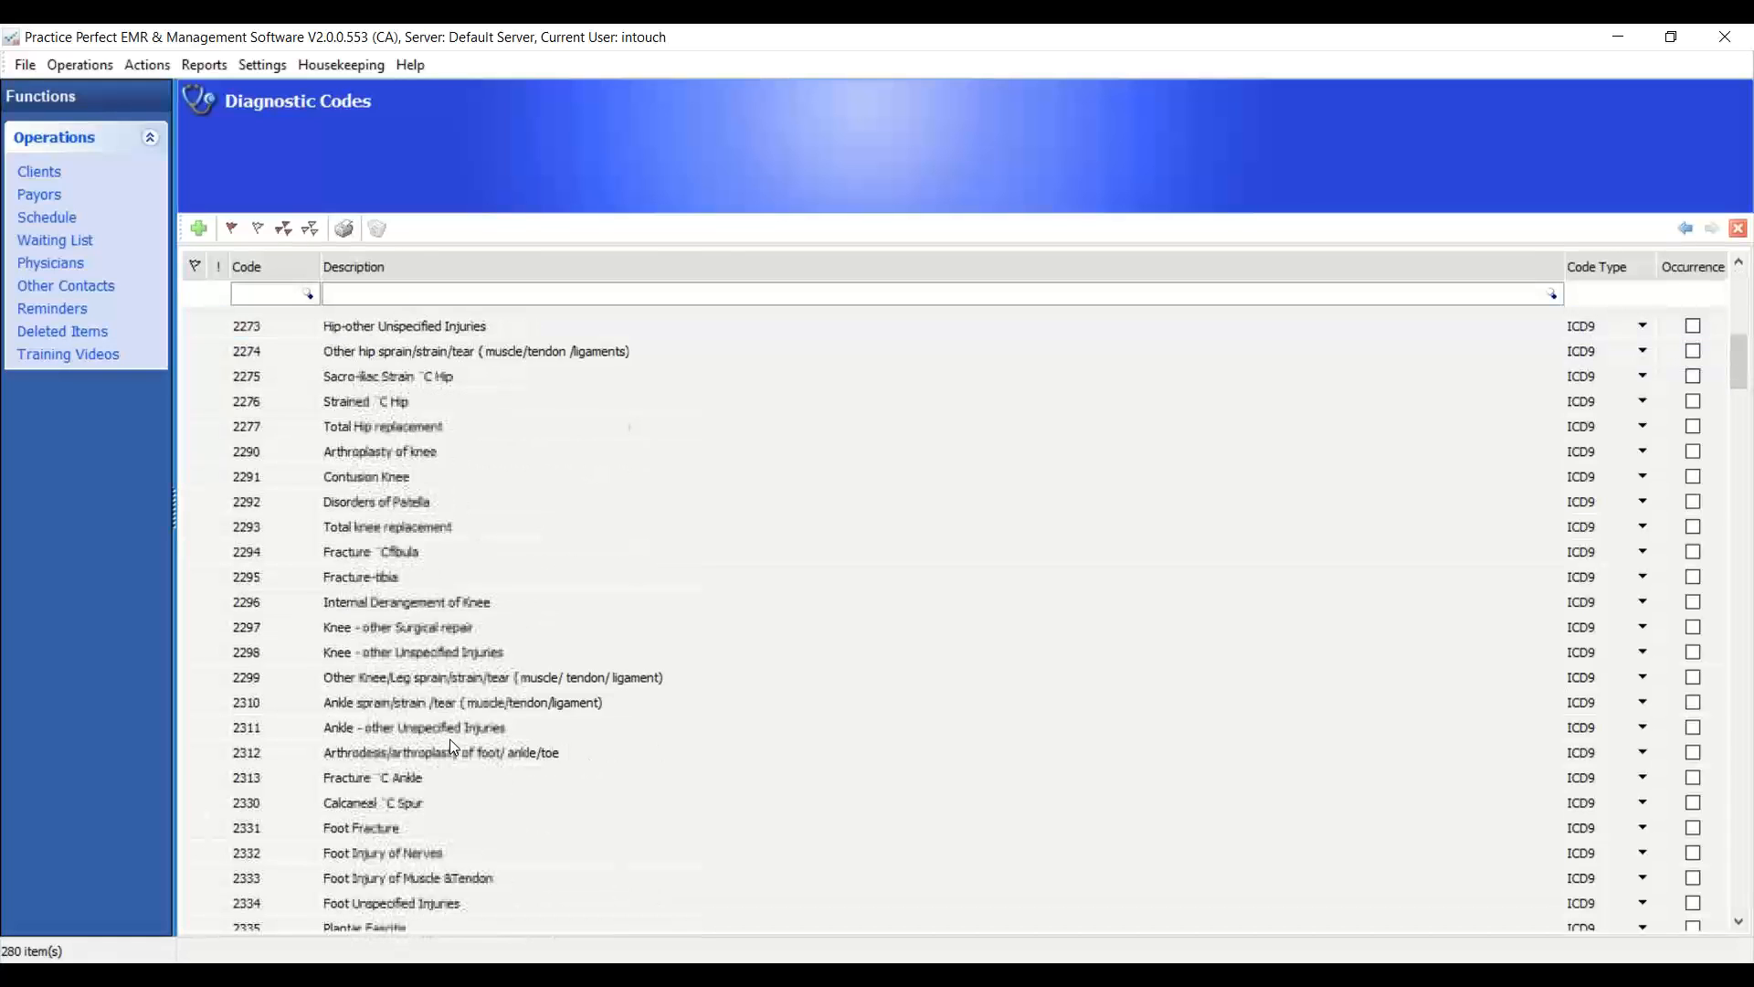
{"action": "scroll", "coordinate": [448, 748], "scroll_direction": "down", "scroll_amount": 18}
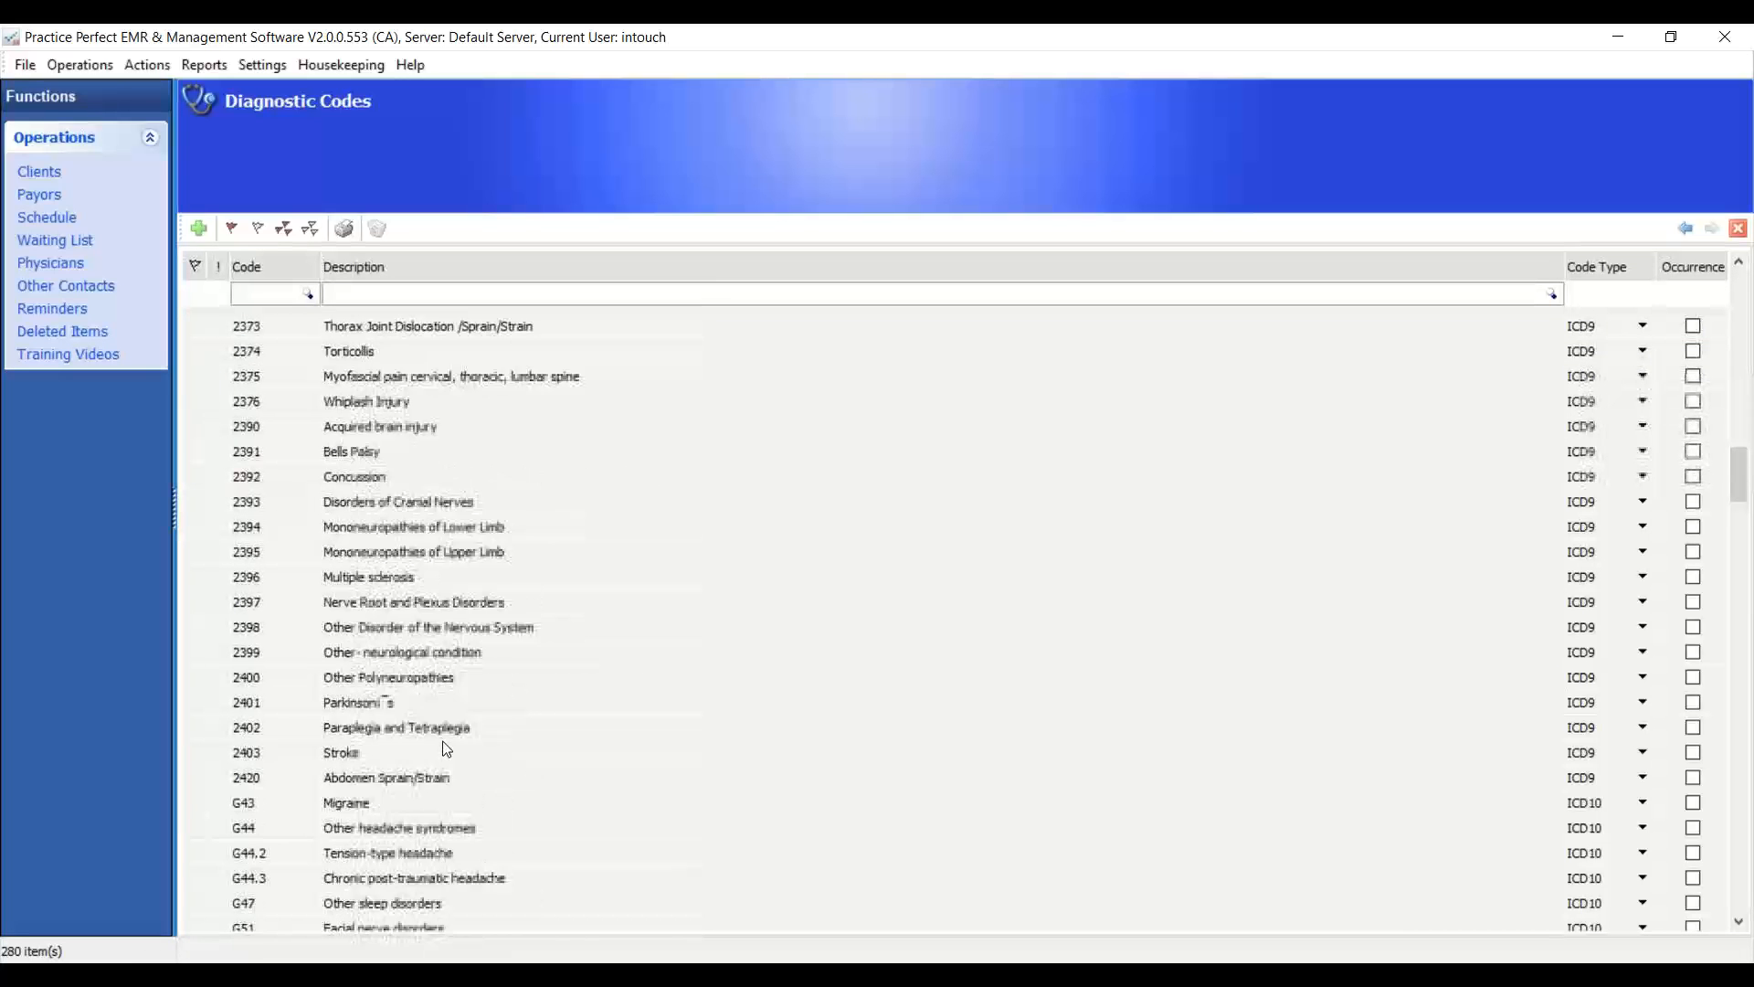
{"action": "left_click", "coordinate": [248, 529]}
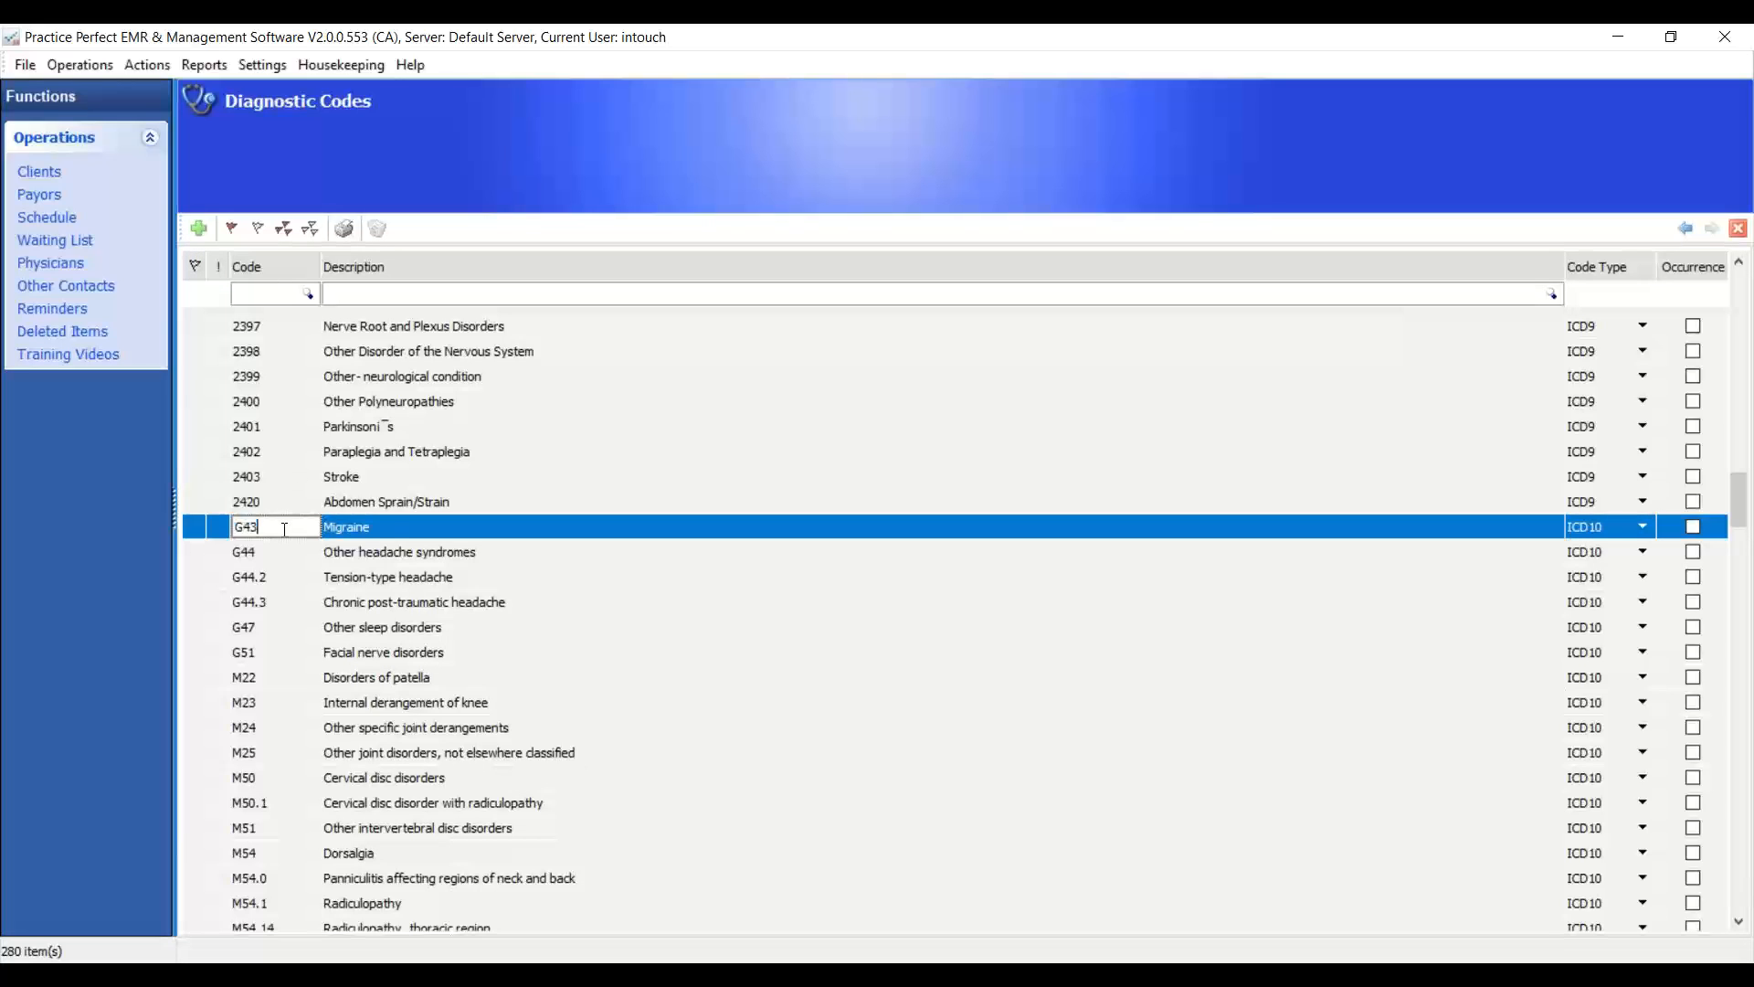
{"action": "left_click", "coordinate": [324, 532]}
{"action": "left_click", "coordinate": [326, 530]}
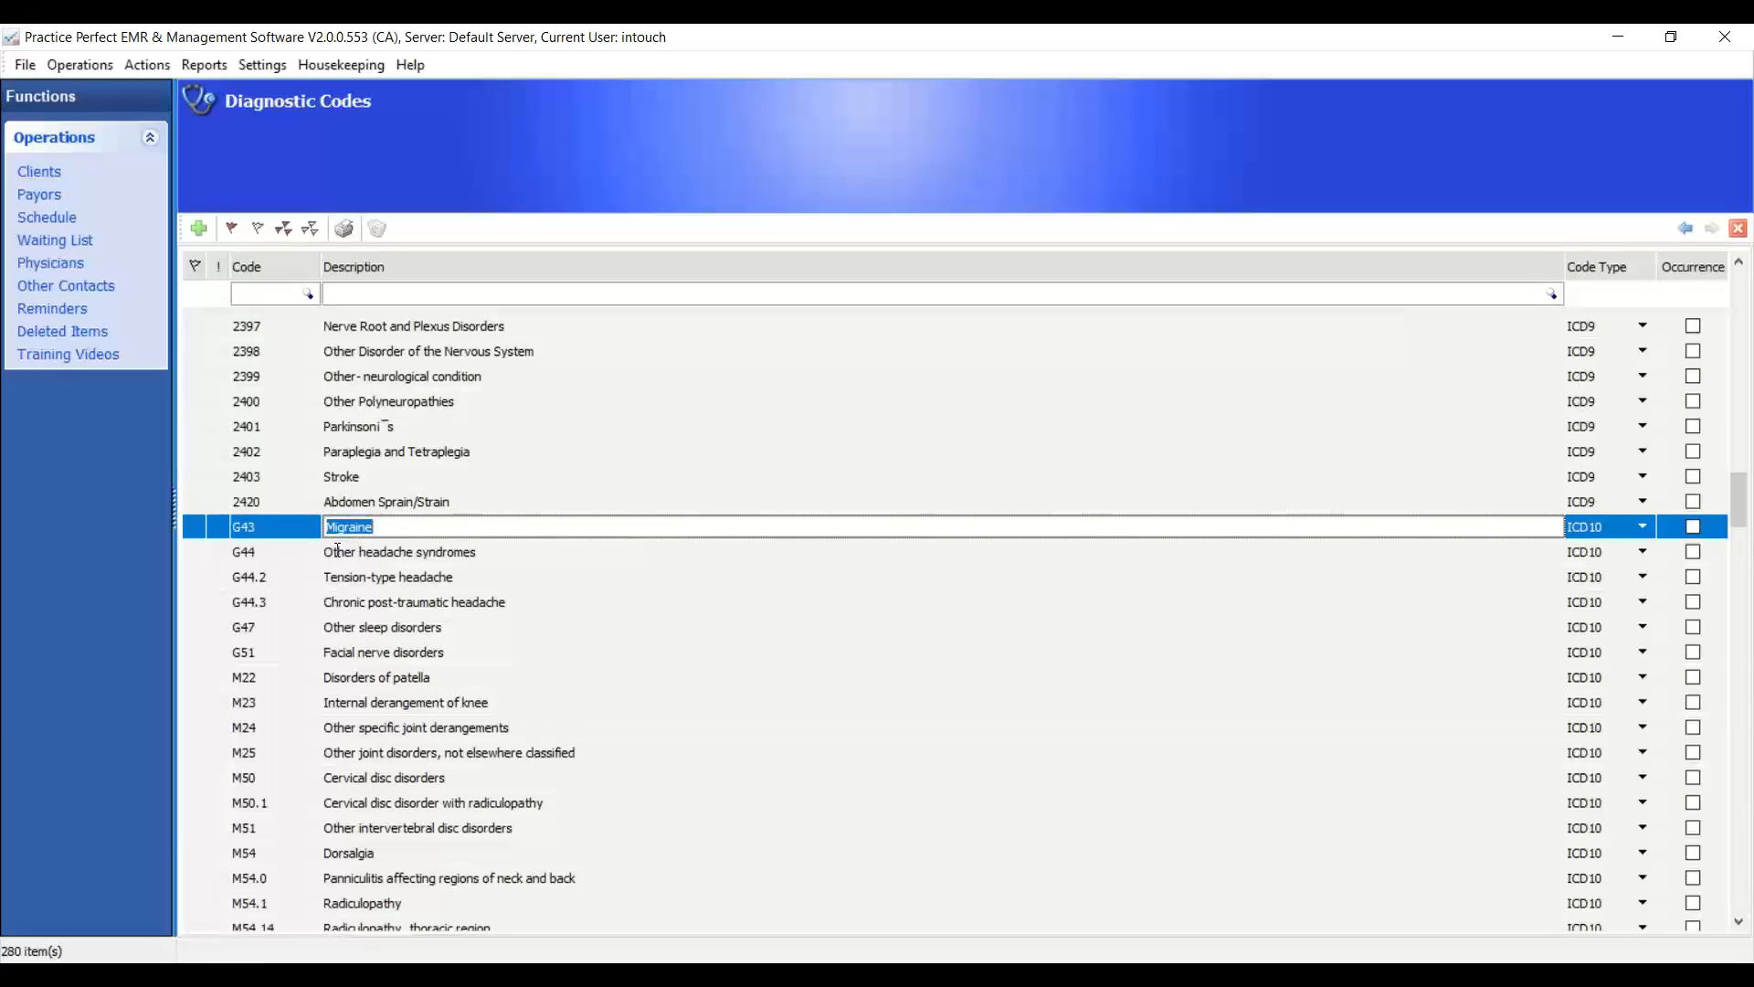
- Flag diagnostic codes G43, 2420, 2401 and 2402, extend the flagging to the whole list, and clear all flags again
{"action": "left_click", "coordinate": [194, 526]}
{"action": "left_click", "coordinate": [195, 526]}
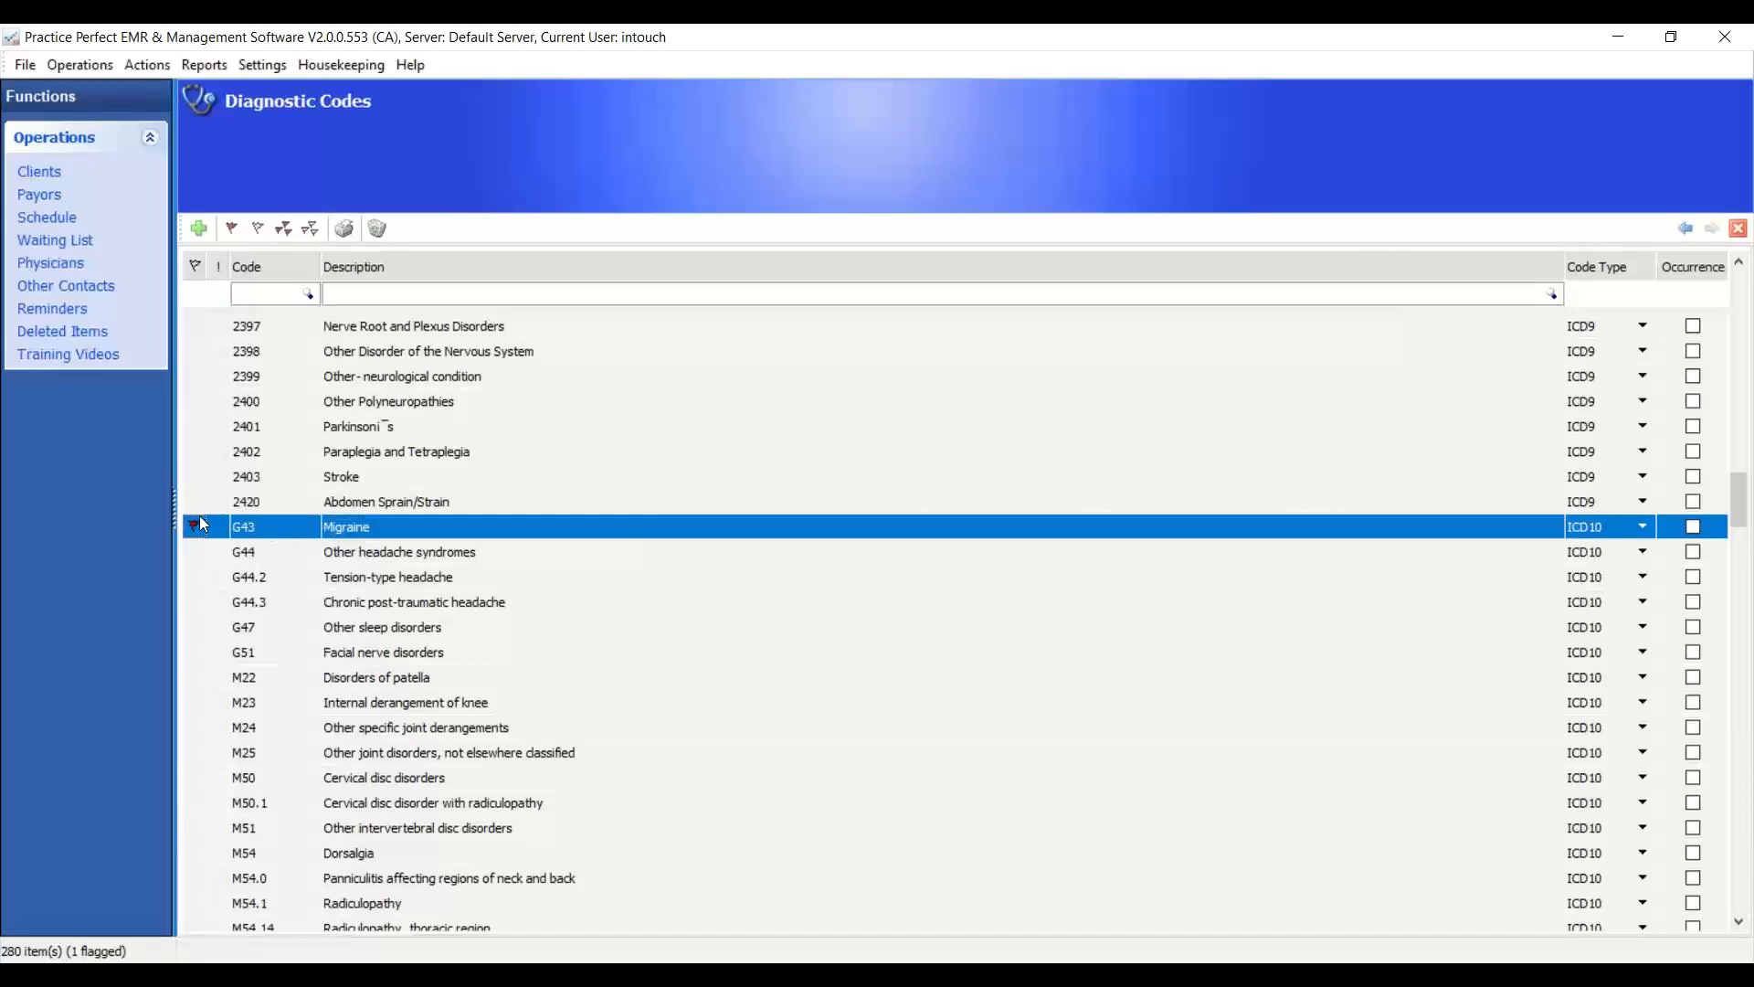
{"action": "left_click", "coordinate": [198, 504]}
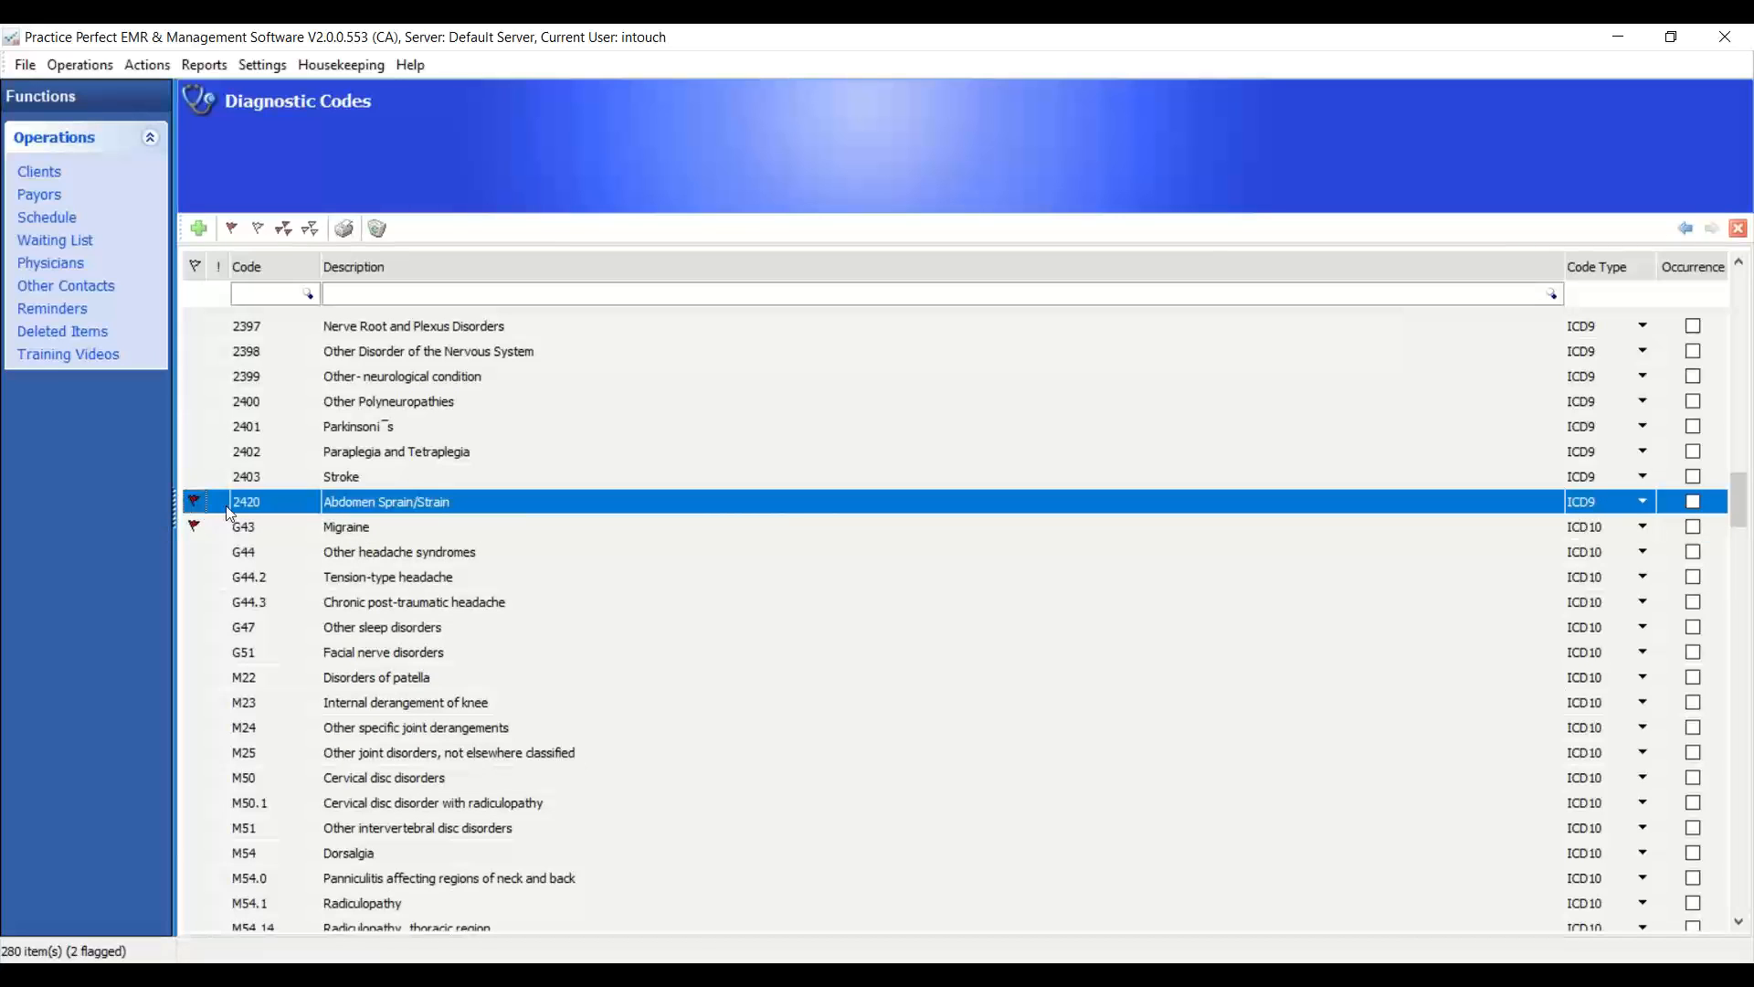
{"action": "left_click", "coordinate": [196, 428]}
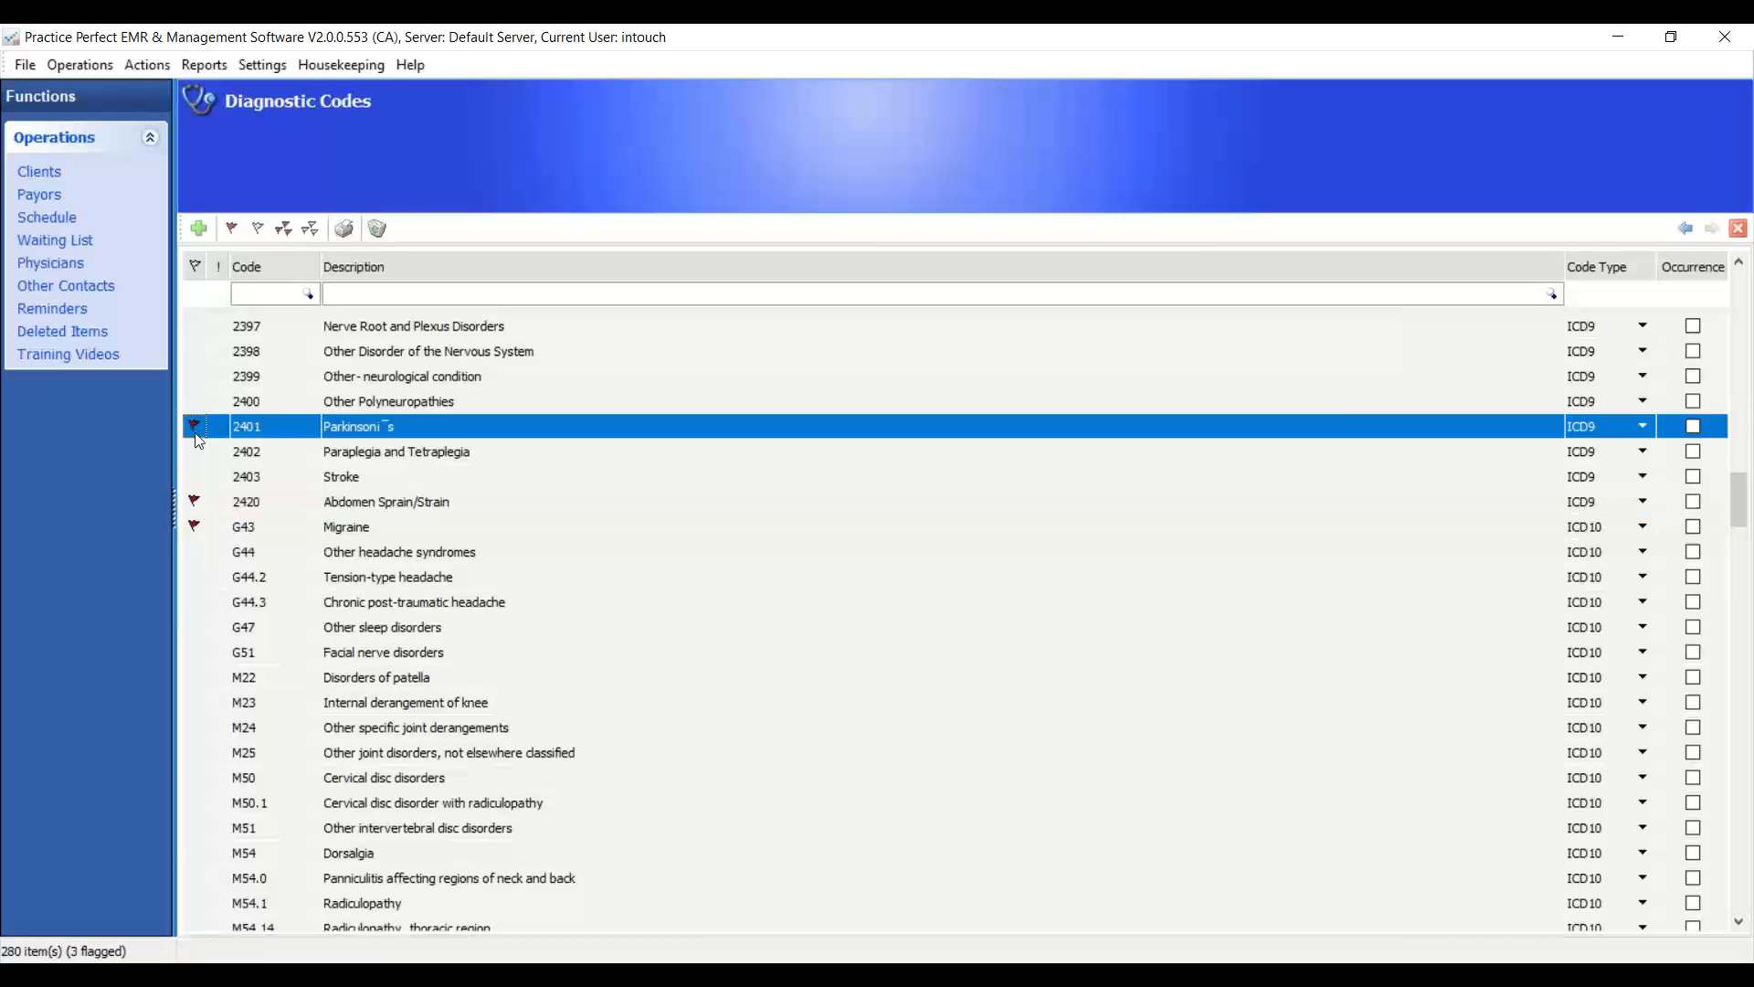
{"action": "left_click", "coordinate": [196, 453]}
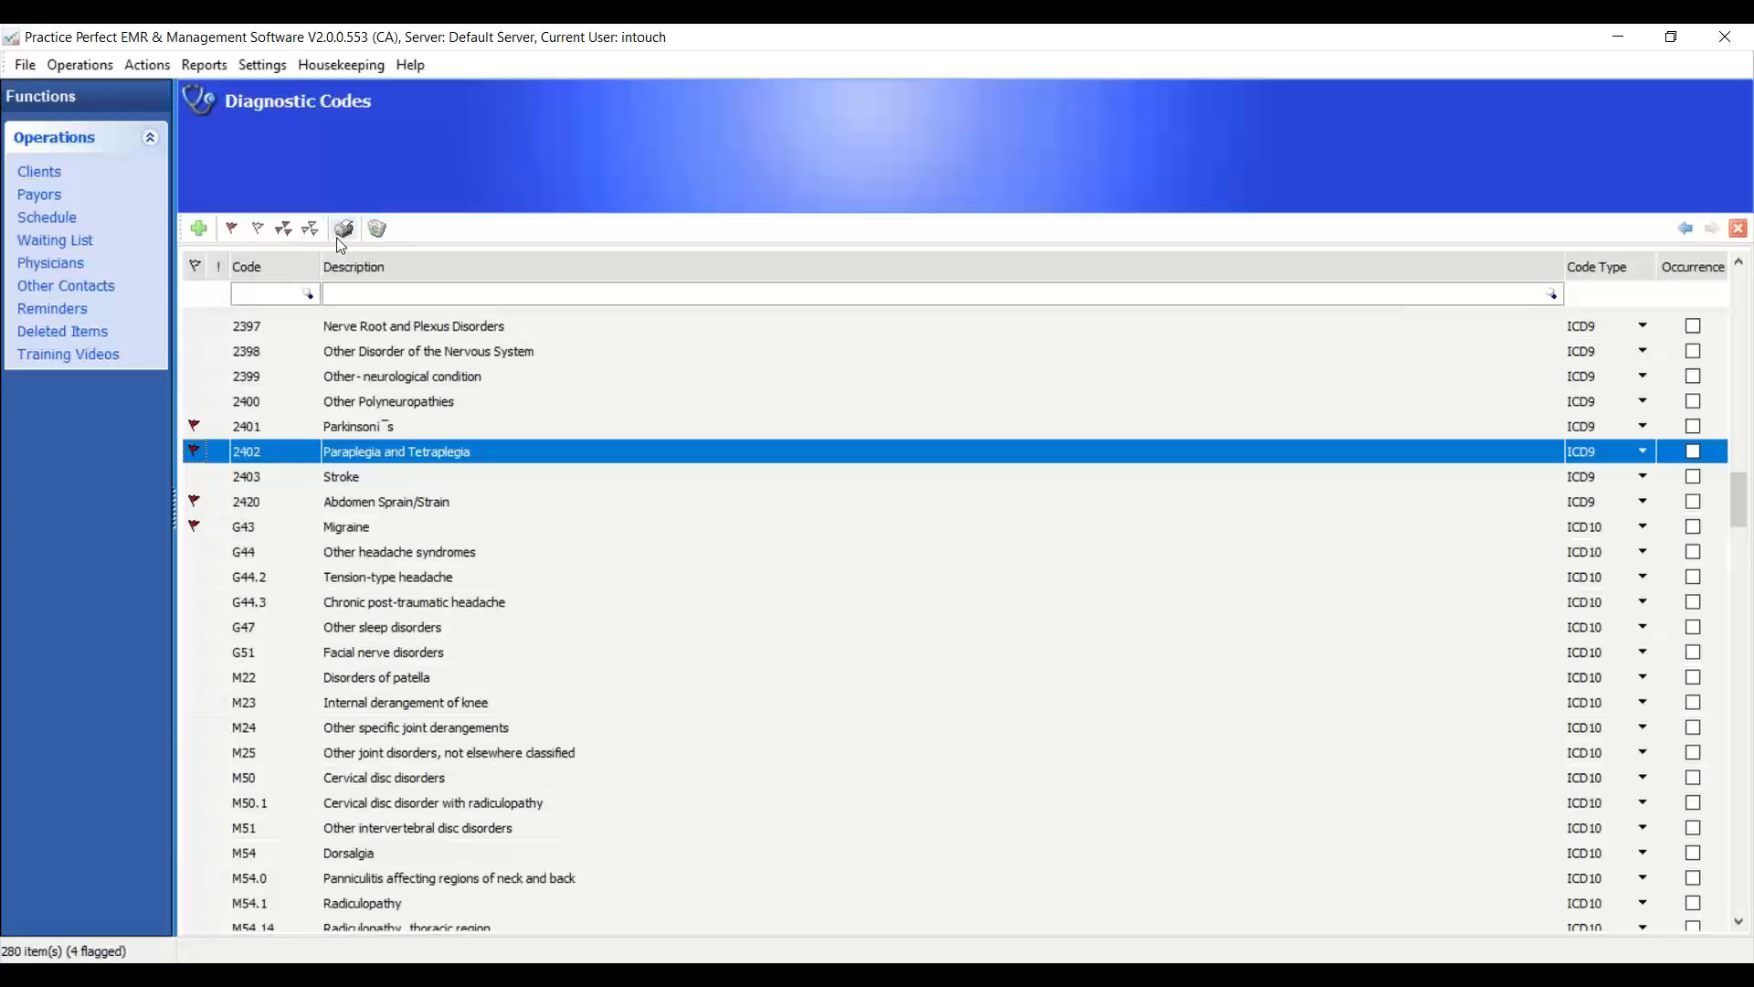
{"action": "left_click", "coordinate": [285, 230]}
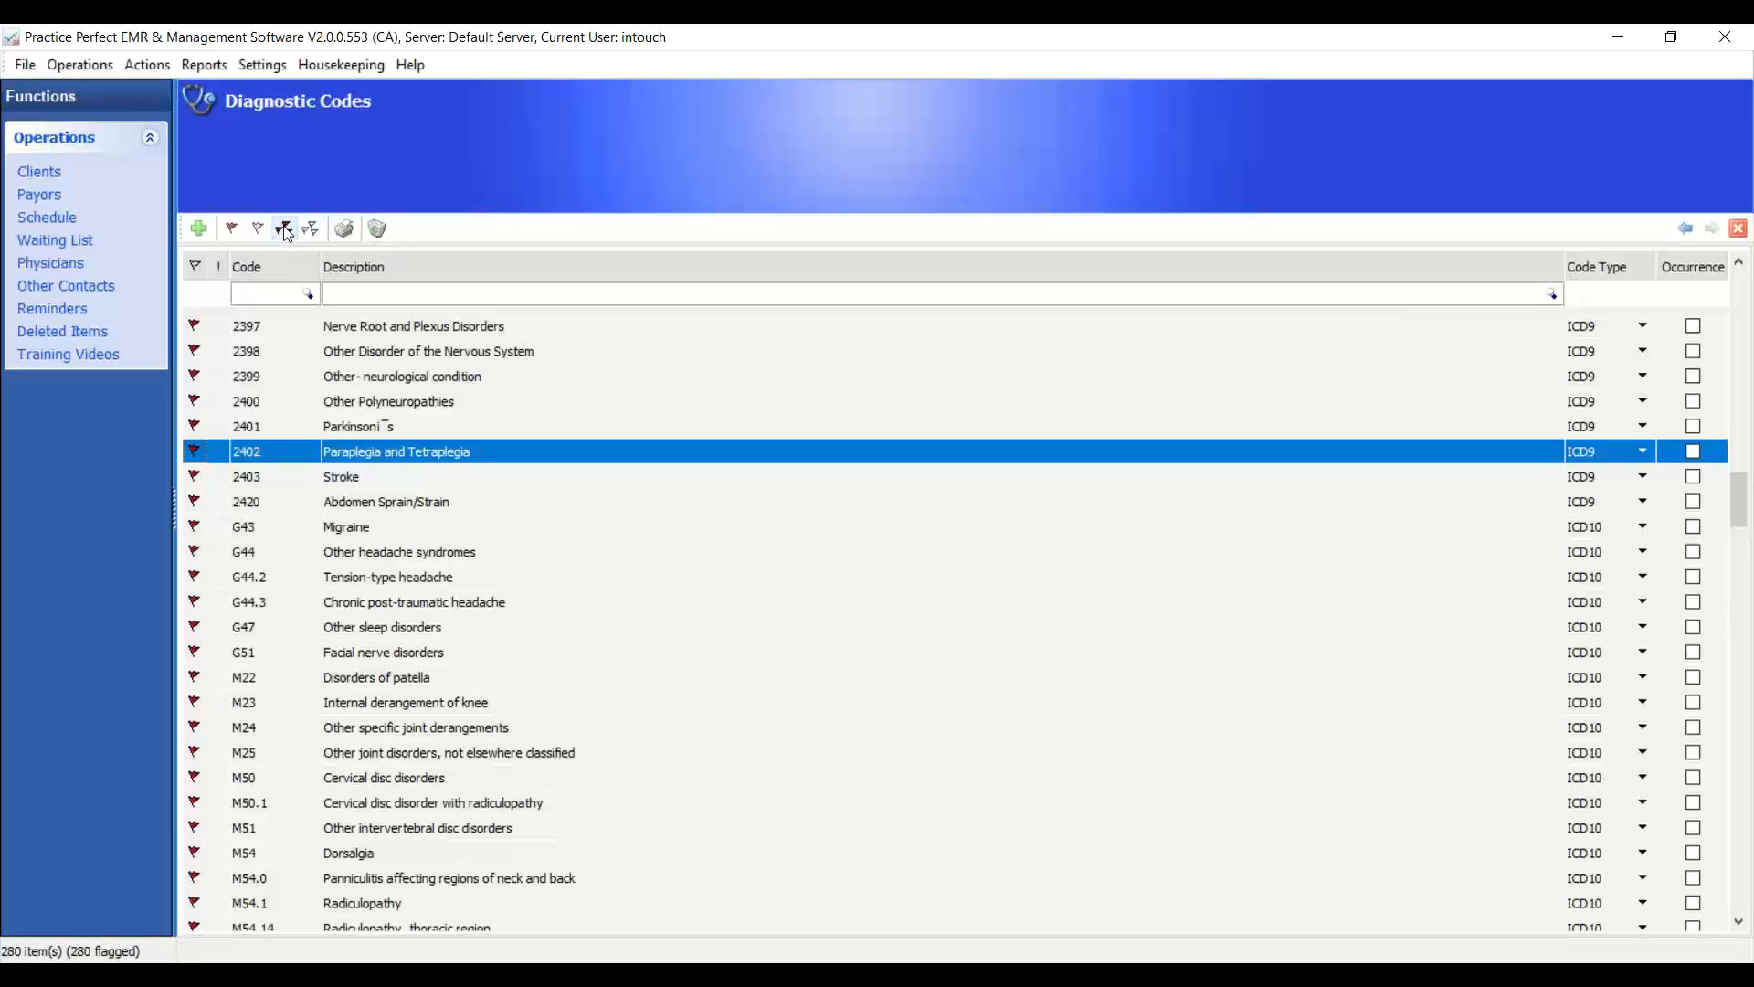
{"action": "left_click", "coordinate": [311, 231]}
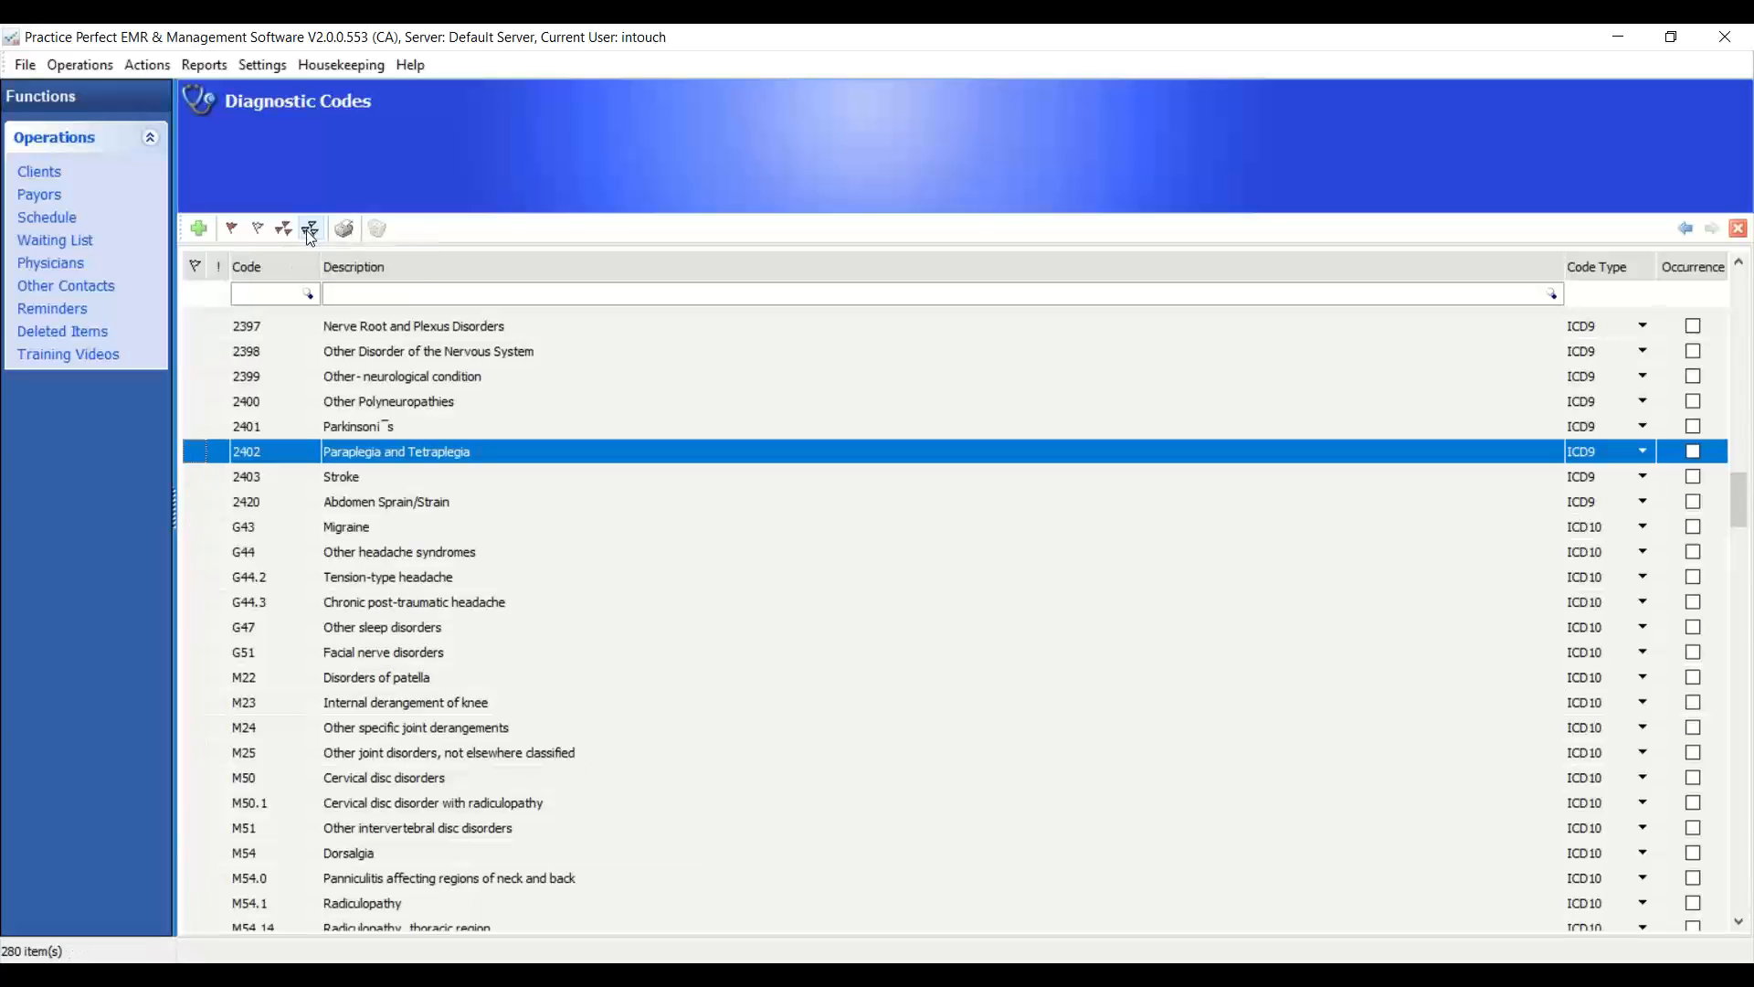
- Flag diagnostic codes 2397, 2398, 2400, 2402, G44 and G47, and unflag all records again
{"action": "left_click", "coordinate": [194, 326]}
{"action": "left_click", "coordinate": [194, 351]}
{"action": "left_click", "coordinate": [194, 401]}
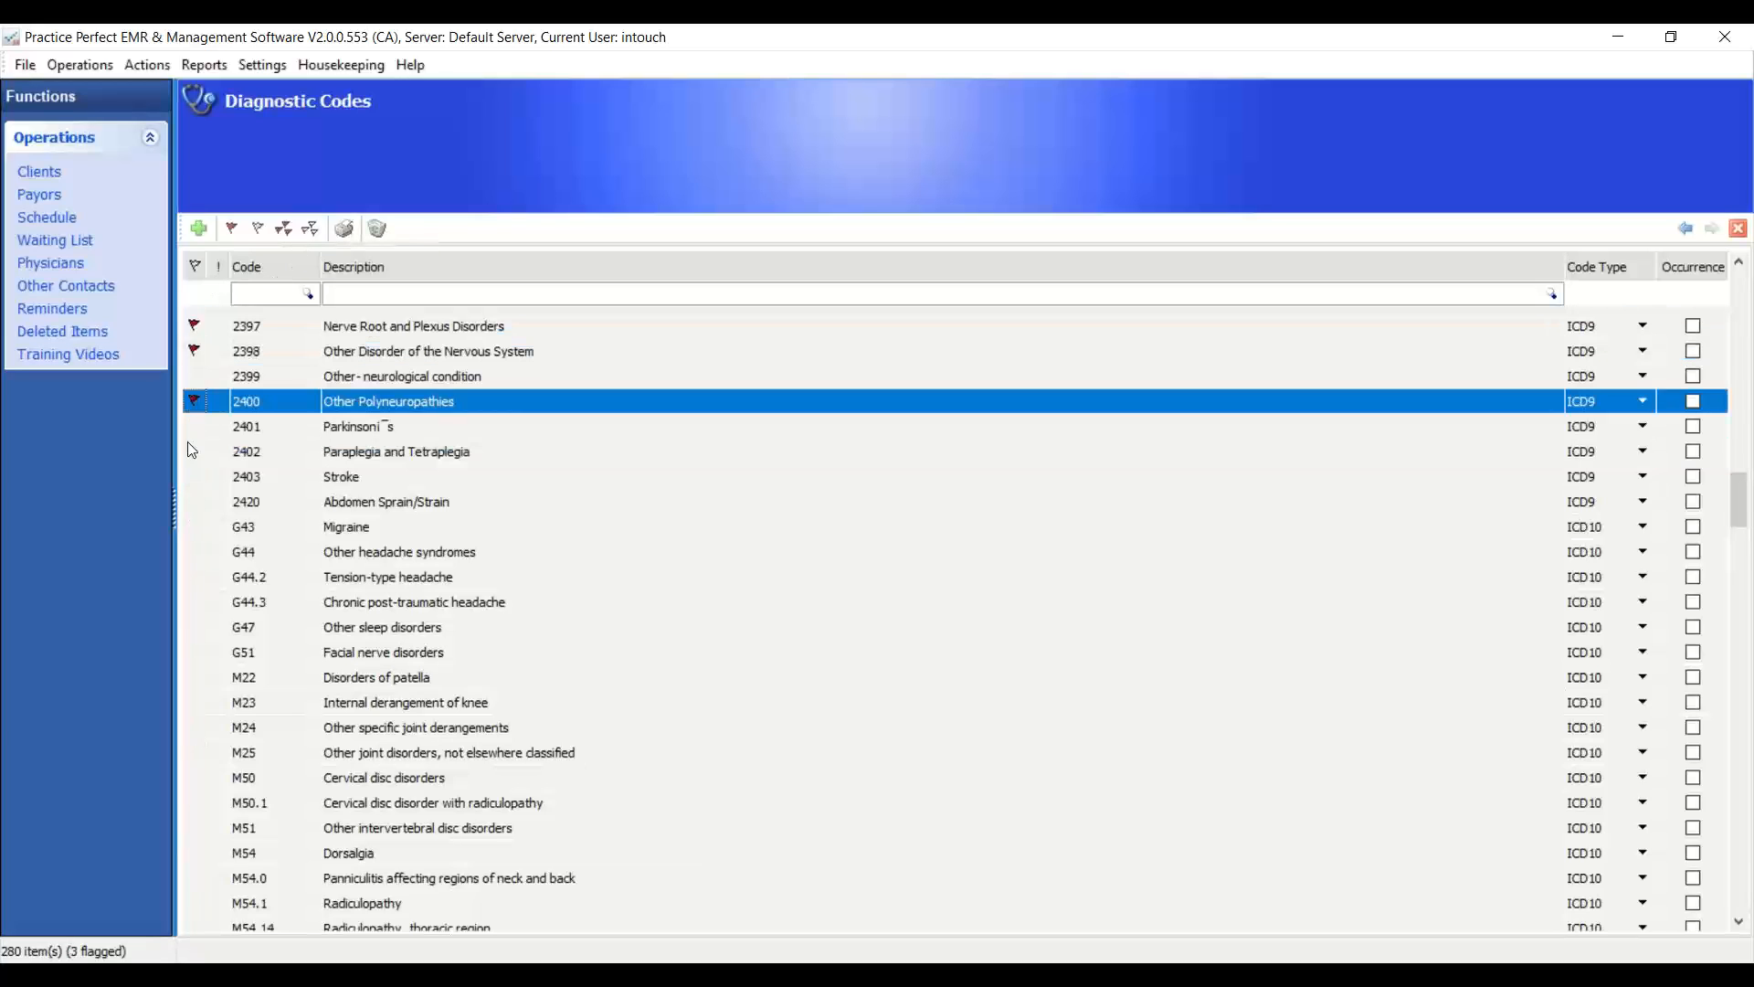
{"action": "left_click", "coordinate": [193, 451]}
{"action": "left_click", "coordinate": [196, 552]}
{"action": "left_click", "coordinate": [197, 628]}
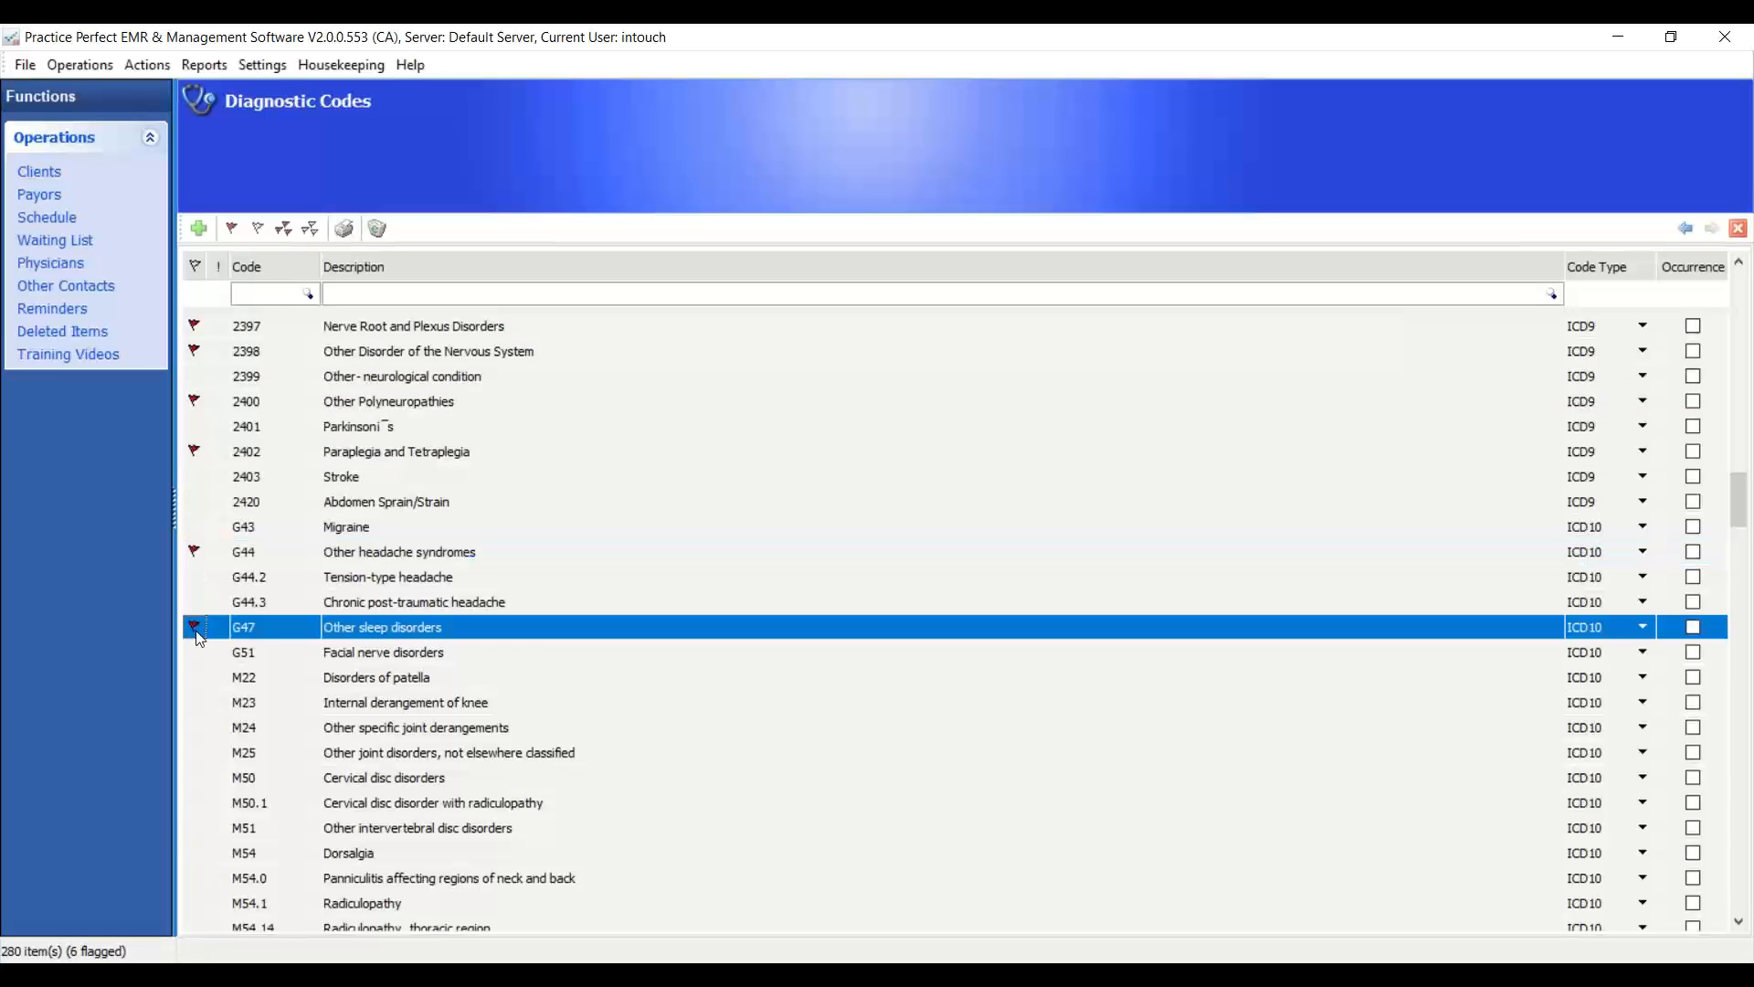
{"action": "left_click", "coordinate": [312, 229]}
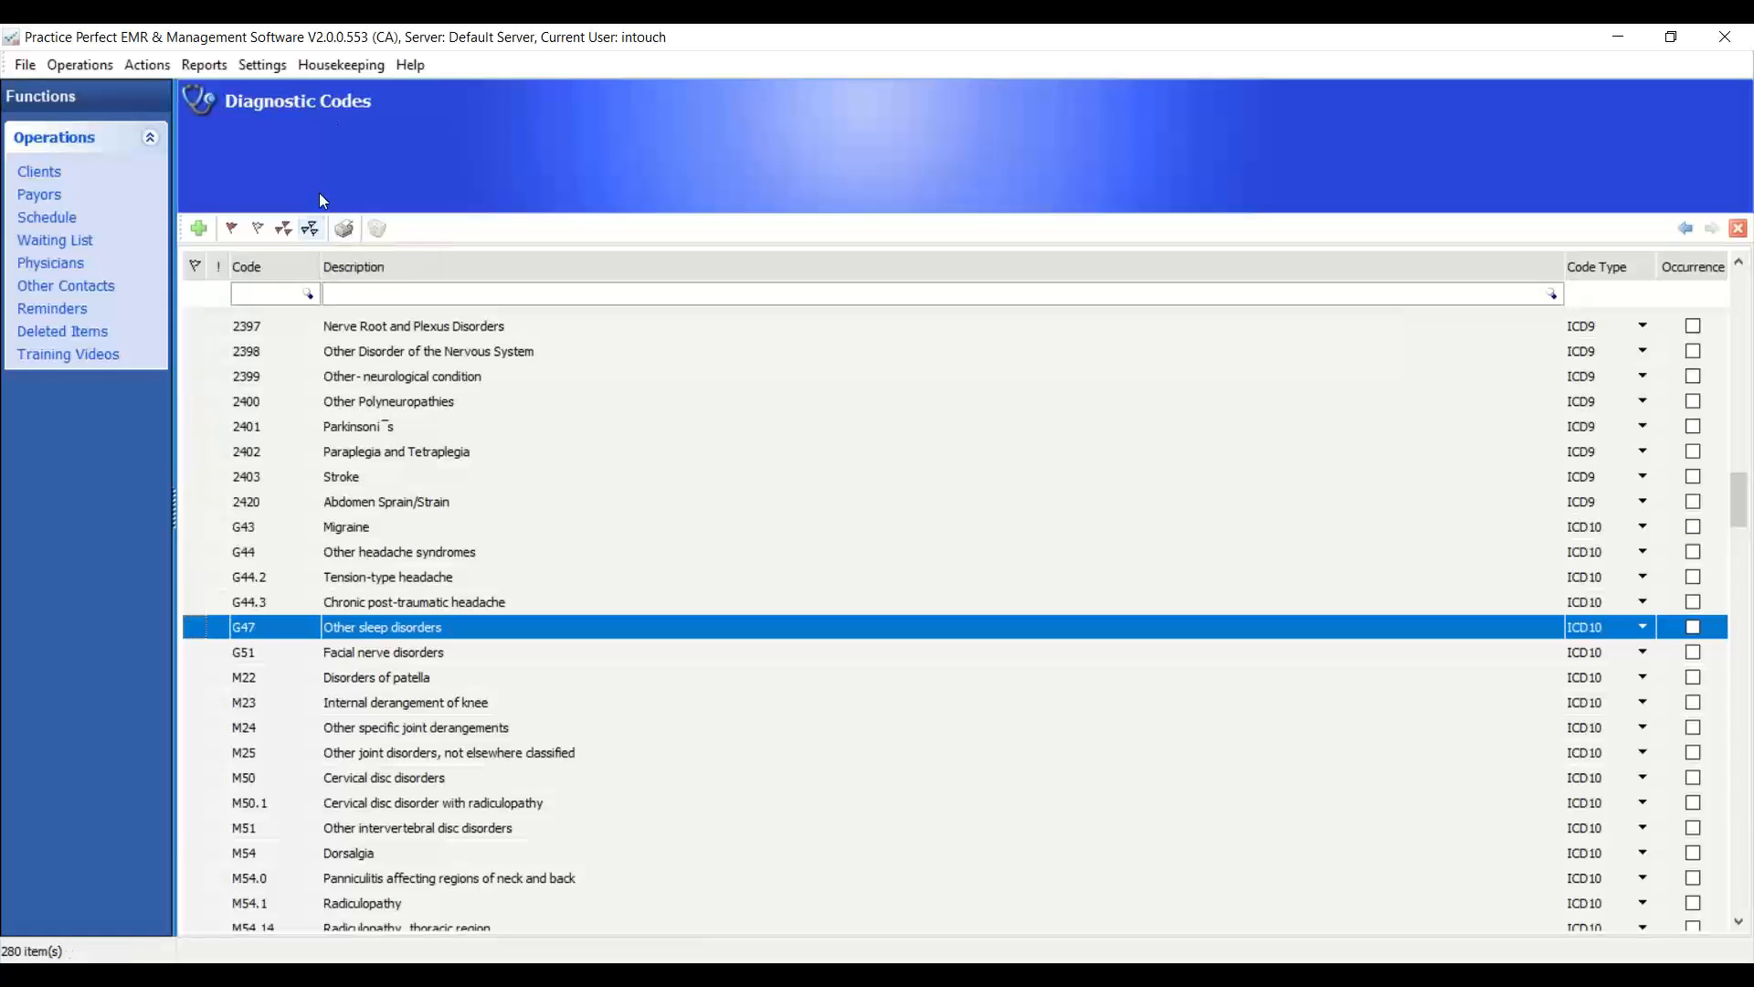
- Open the Offices list under the housekeeping contacts and bring up the detail record of Practice Clinic
{"action": "left_click", "coordinate": [340, 66]}
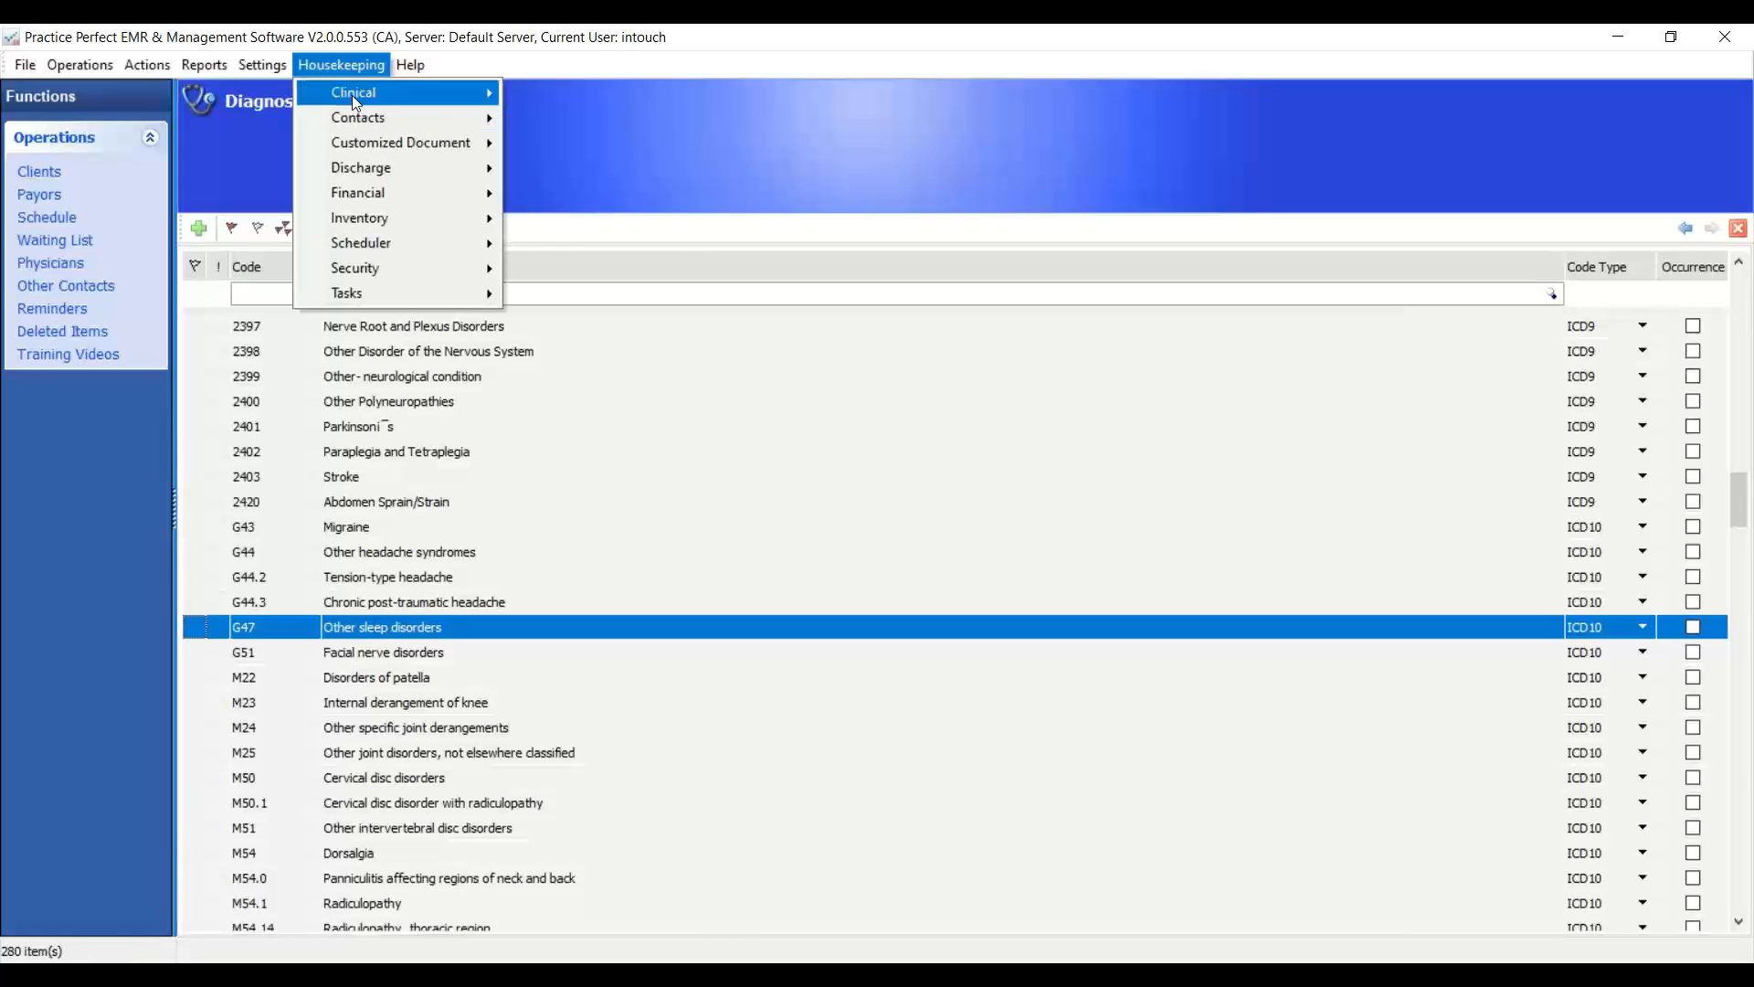
{"action": "mouse_move", "coordinate": [356, 103]}
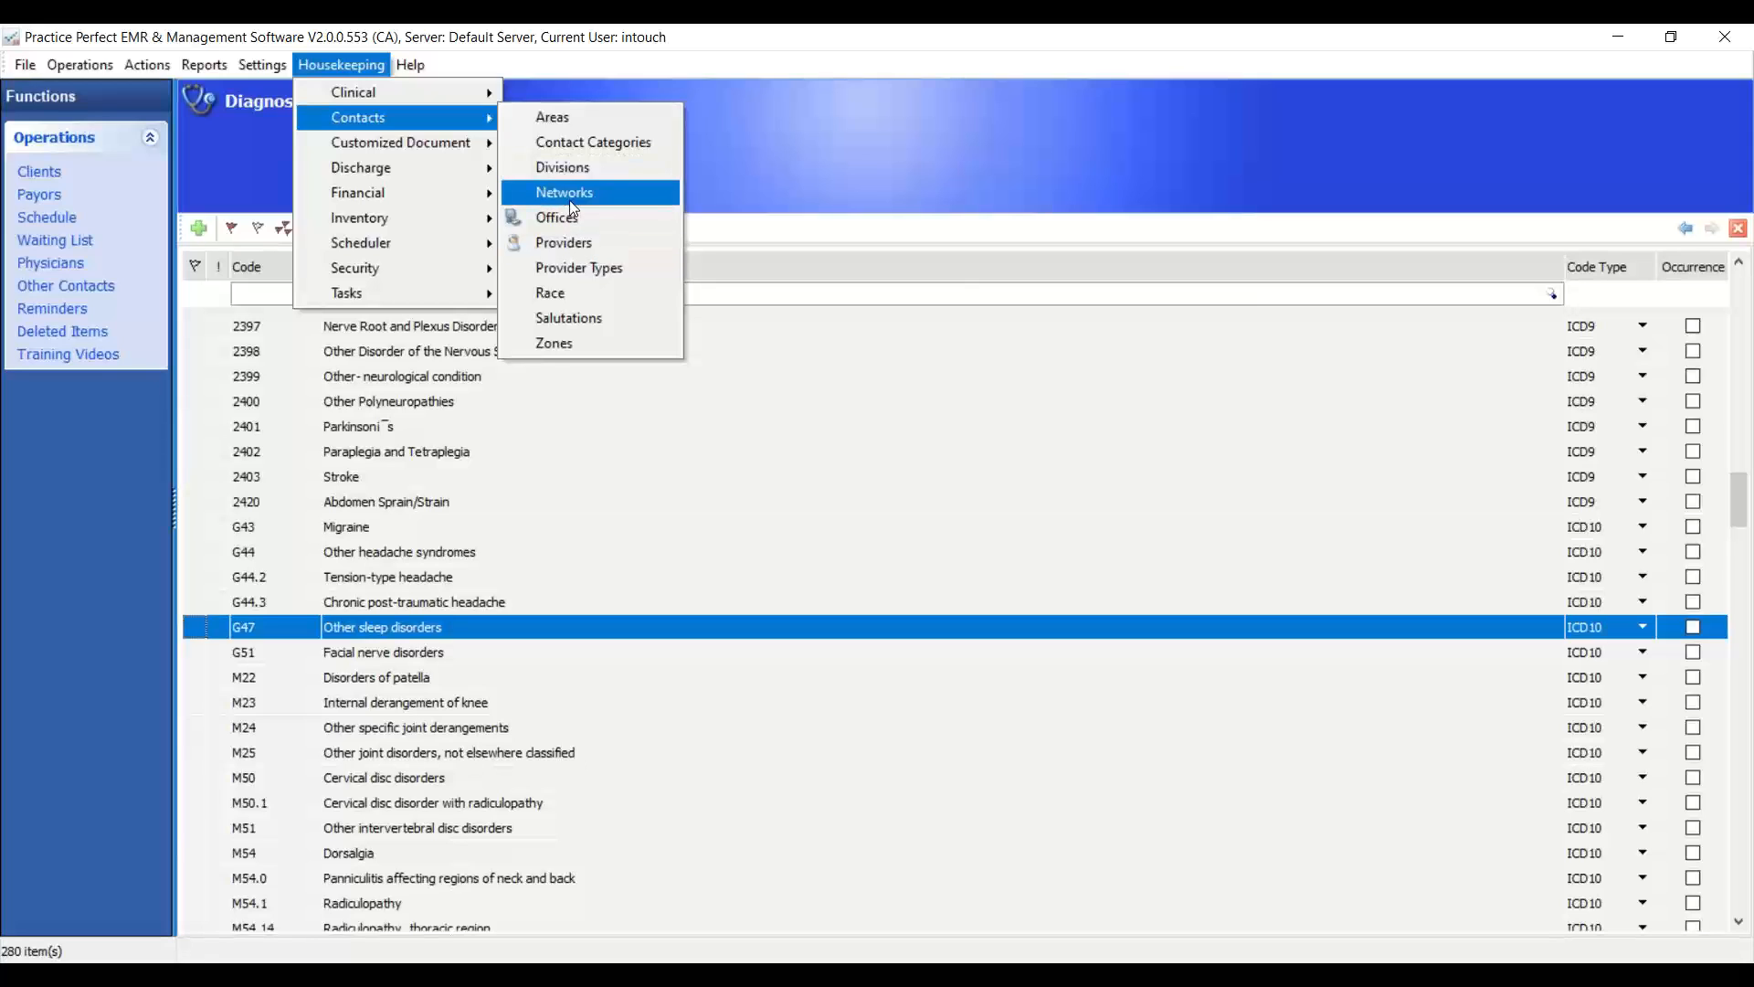
{"action": "left_click", "coordinate": [590, 217]}
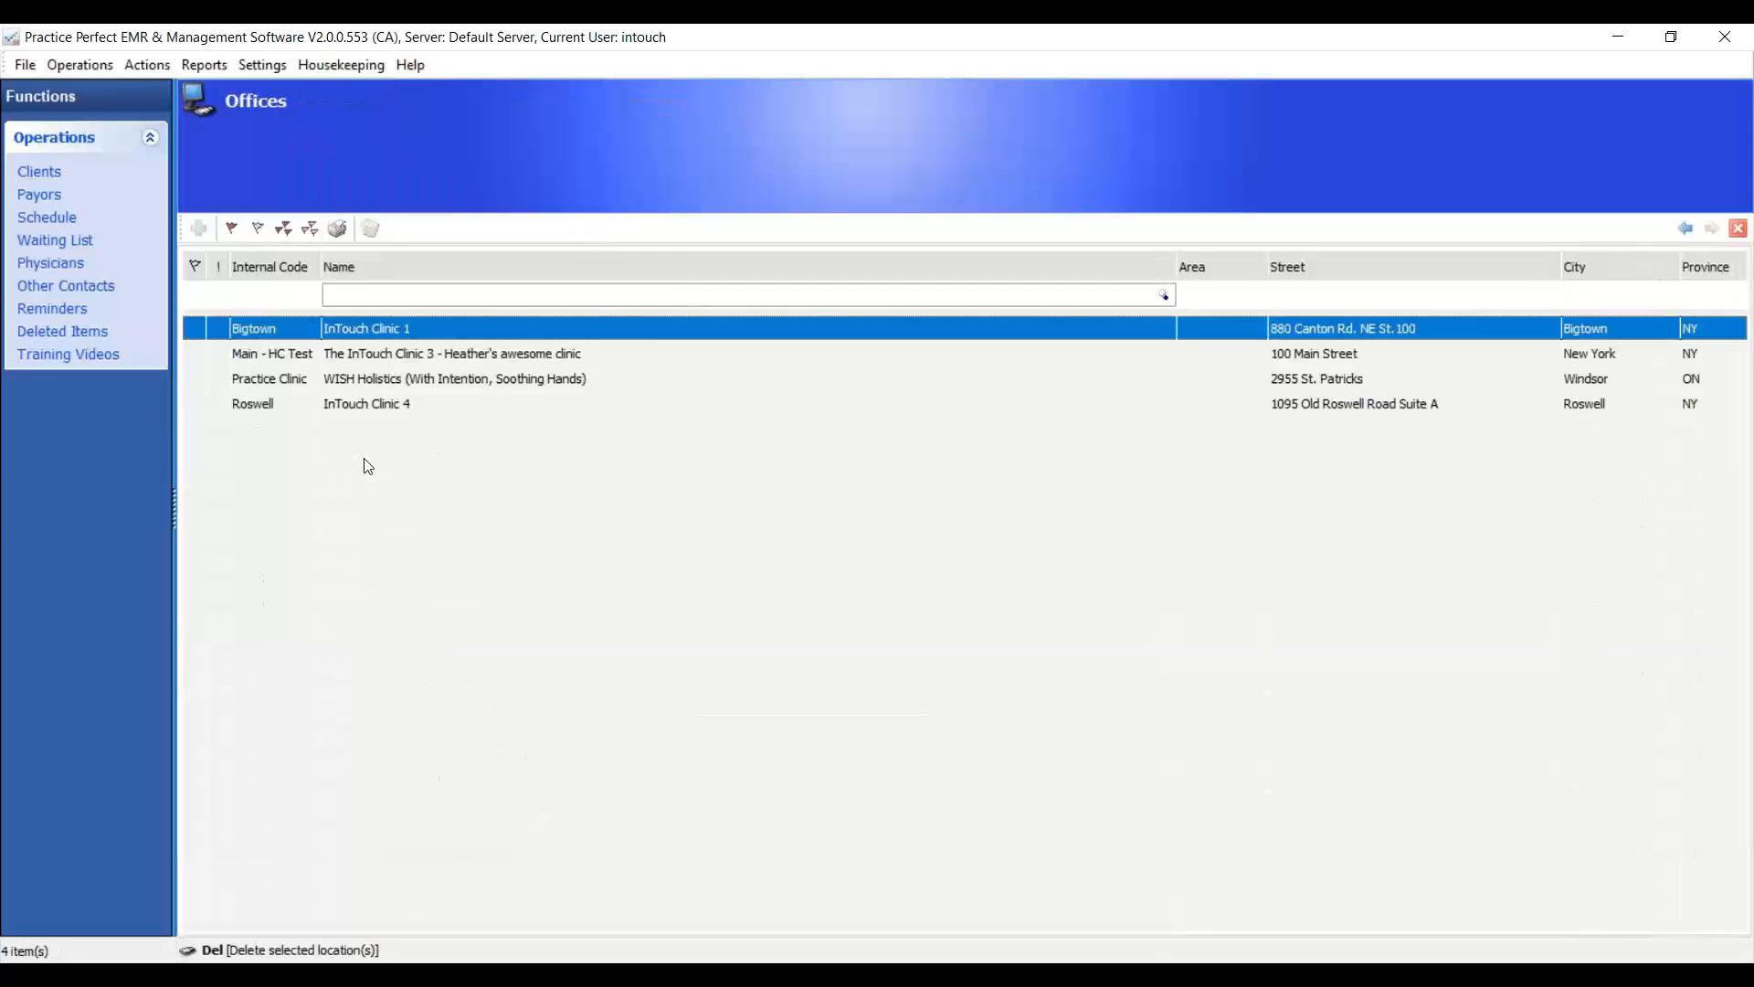
{"action": "double_click", "coordinate": [368, 385]}
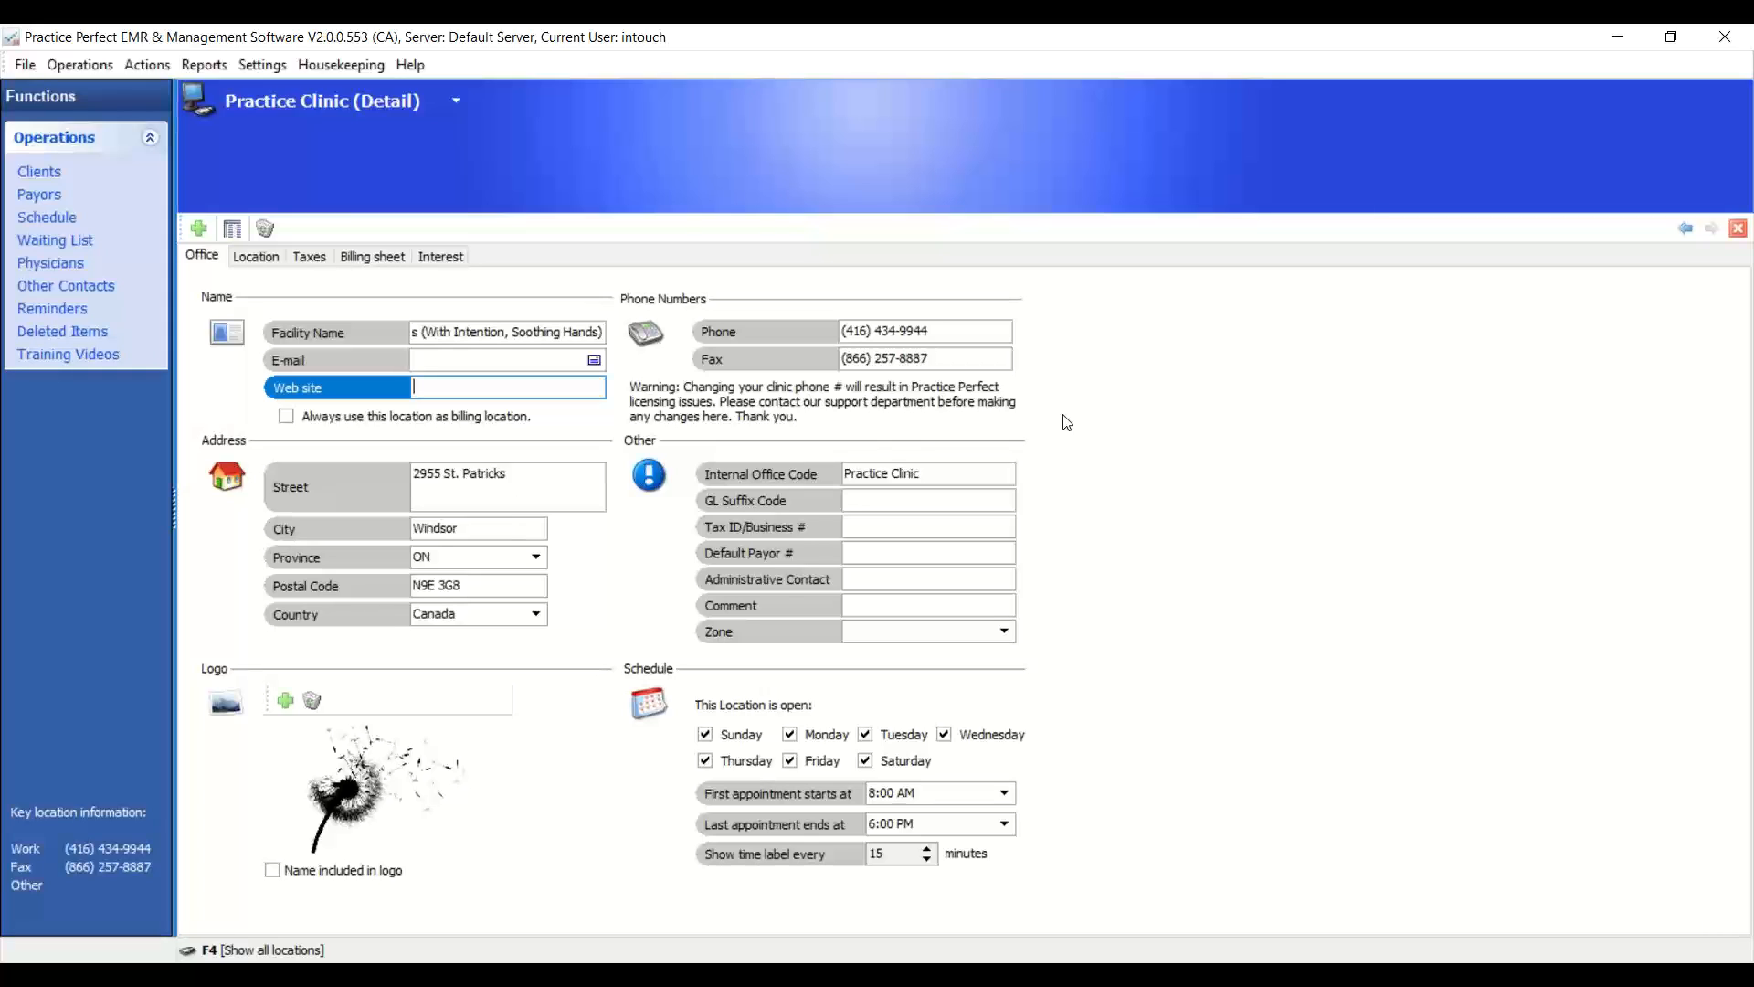
- Review the office's Tax ID/Business #, Default Payor # and Administrative Contact fields without entering anything
{"action": "left_click", "coordinate": [869, 528]}
{"action": "left_click", "coordinate": [864, 553]}
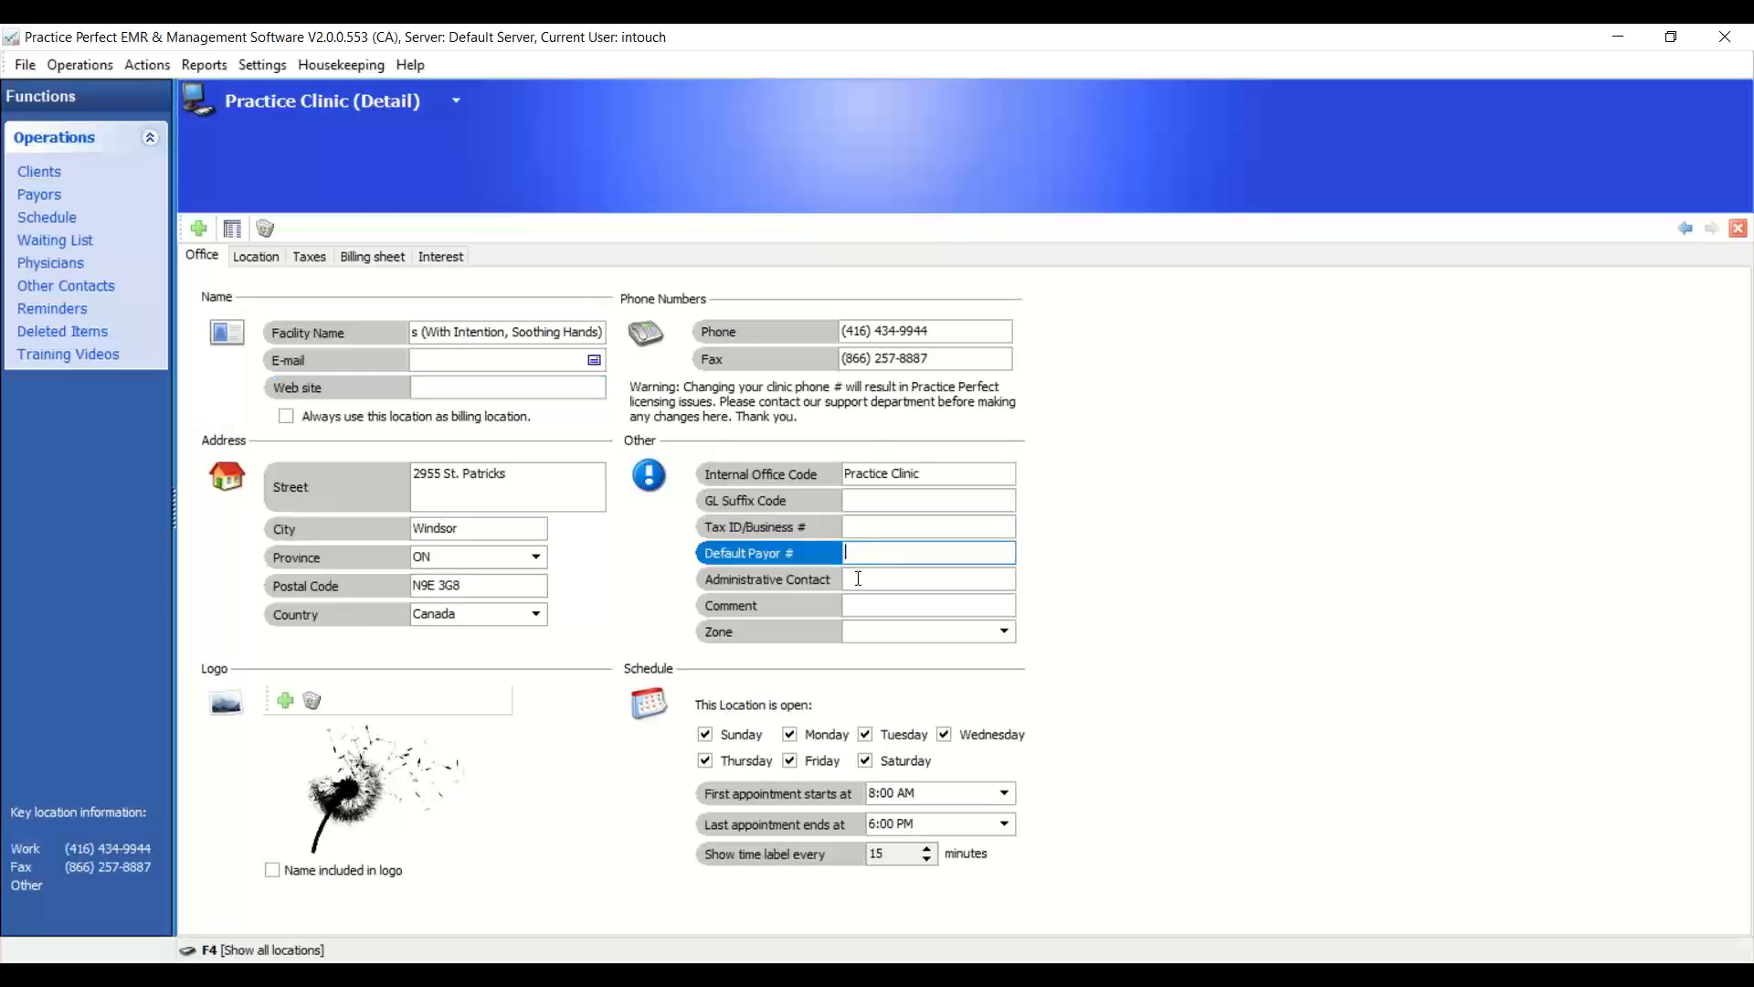
{"action": "left_click", "coordinate": [856, 525]}
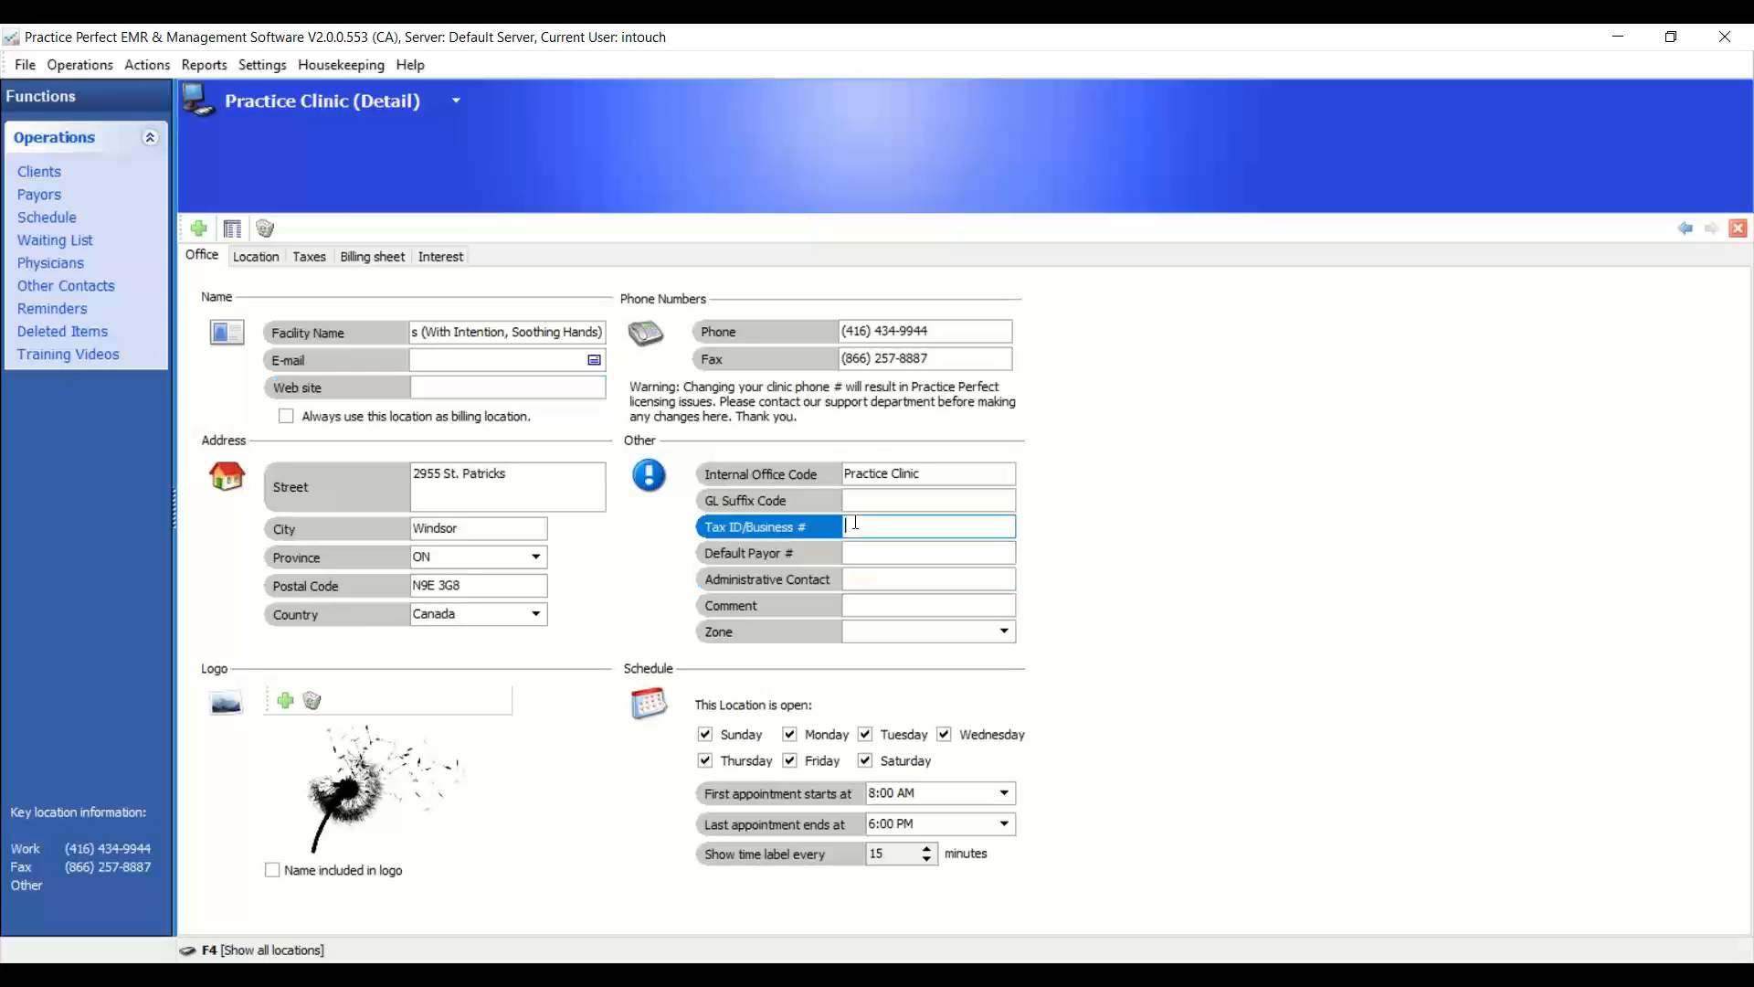
{"action": "left_click", "coordinate": [861, 579]}
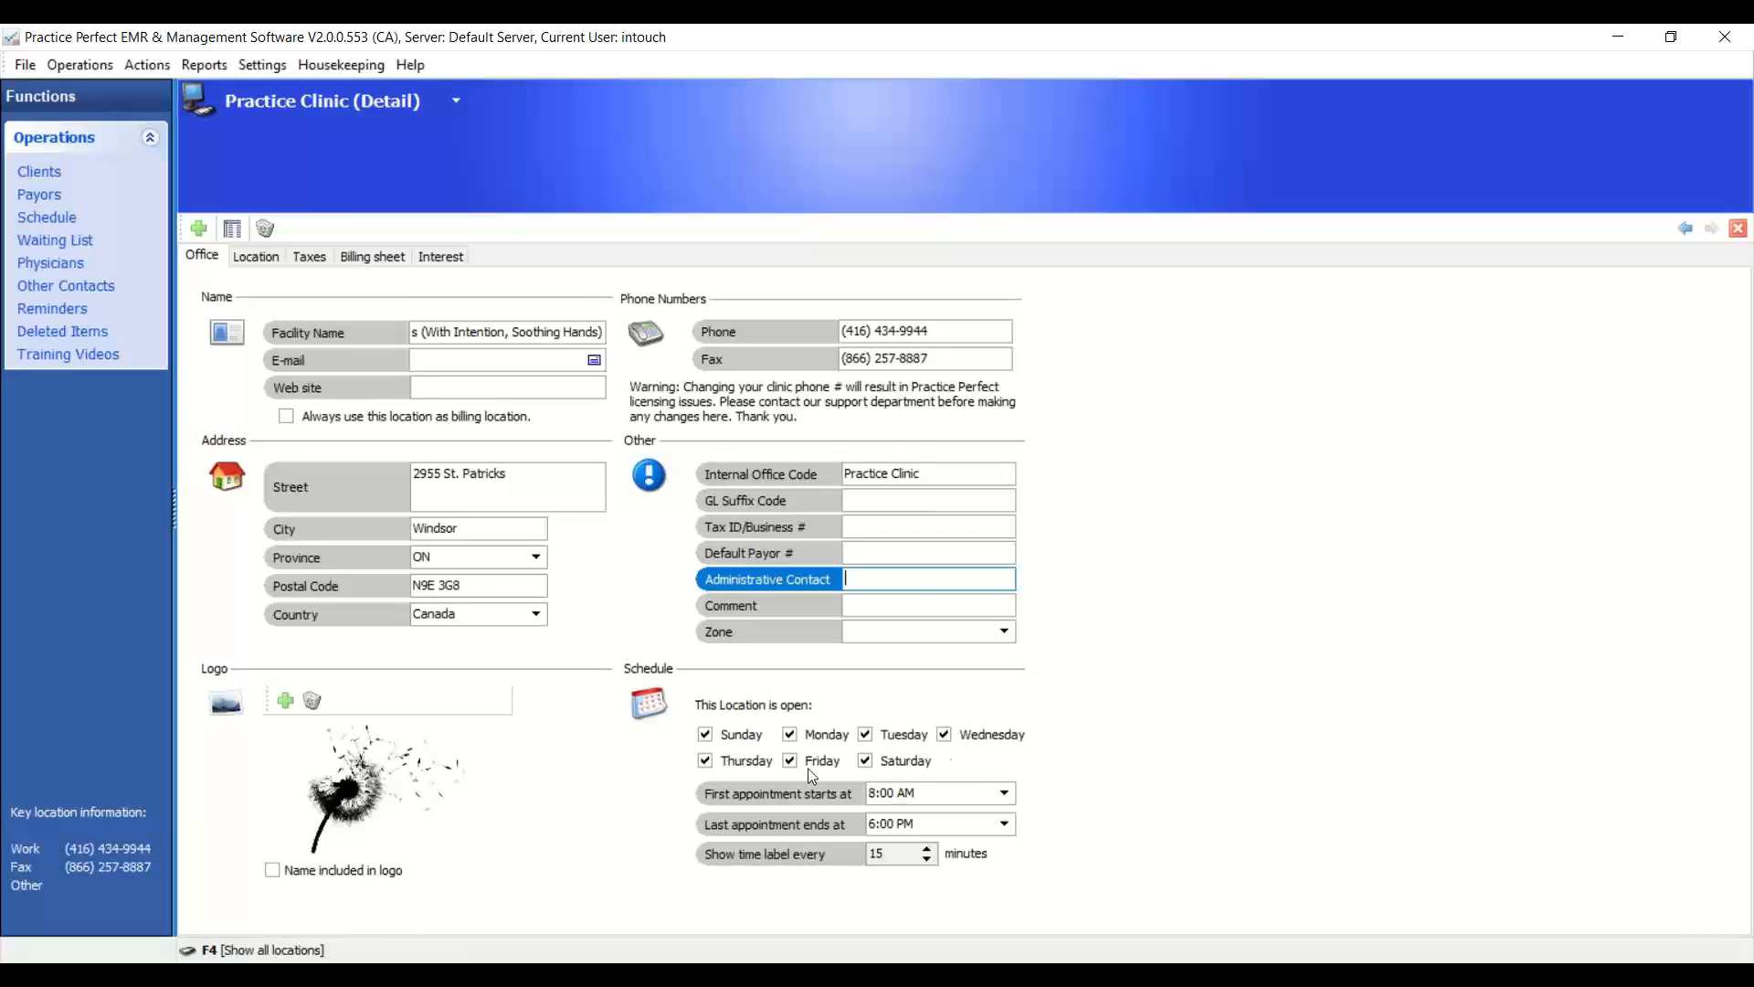
- Examine the office's schedule settings for Sunday opening and the first and last appointment times, keeping the current values
{"action": "left_click", "coordinate": [702, 735]}
{"action": "left_click", "coordinate": [709, 735]}
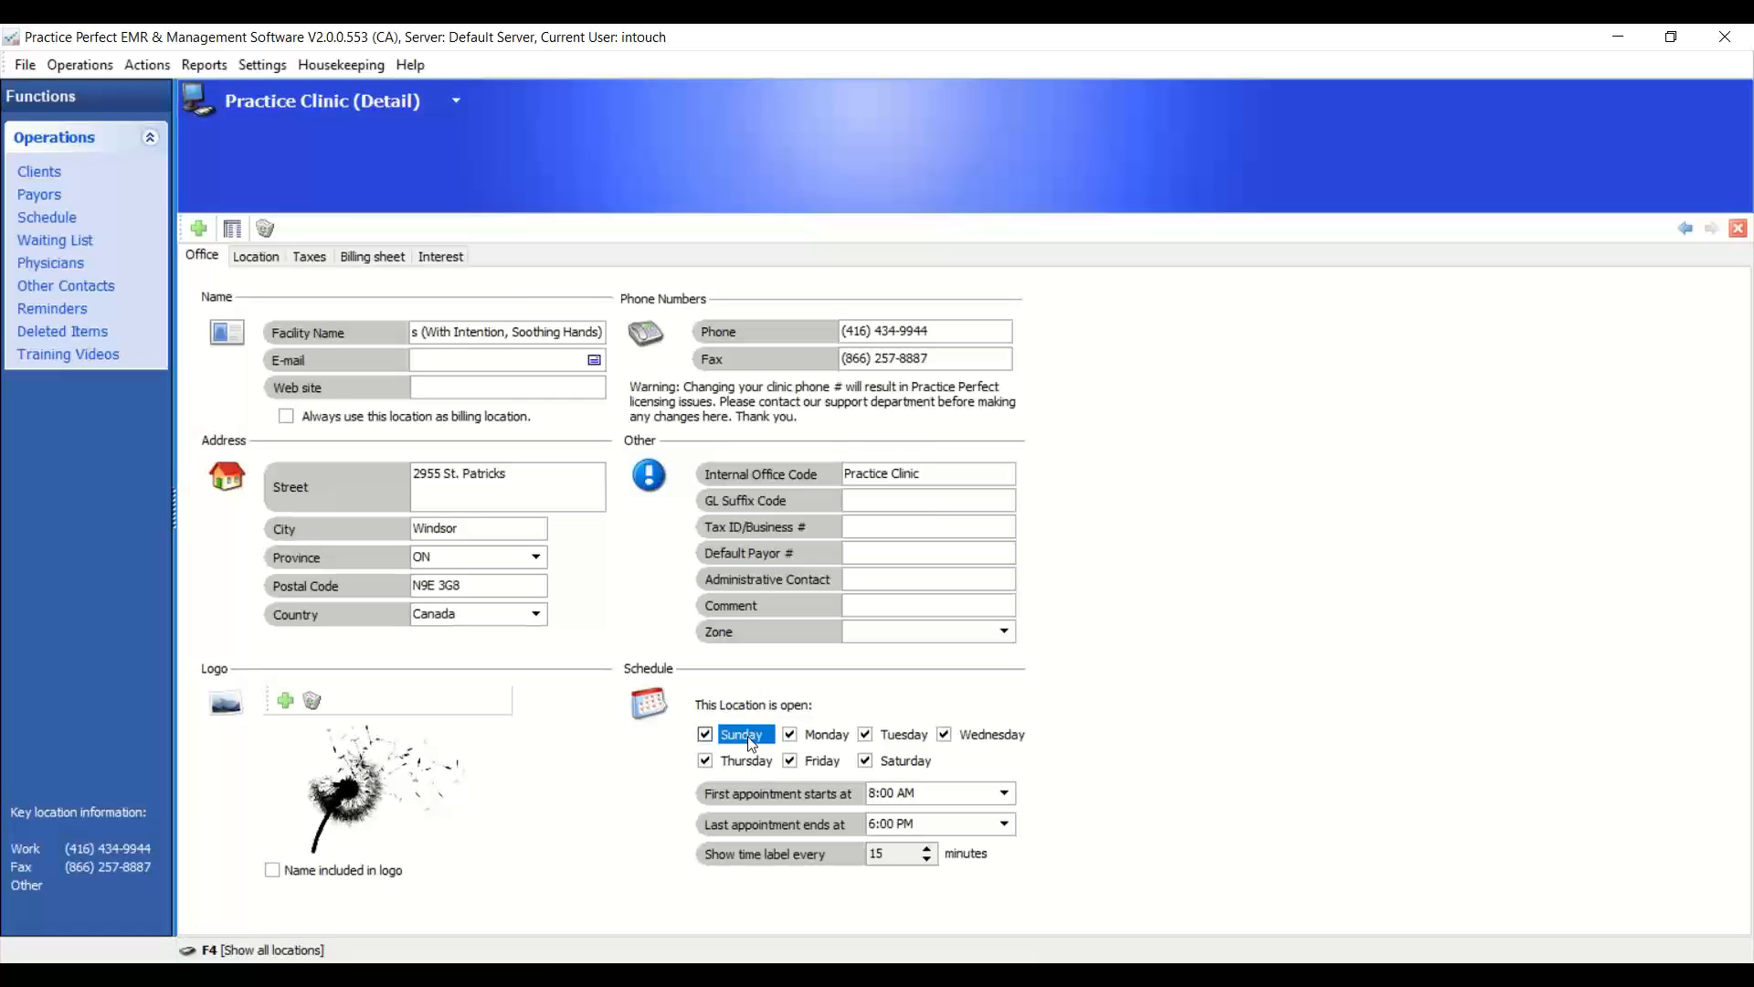
{"action": "left_click", "coordinate": [932, 795]}
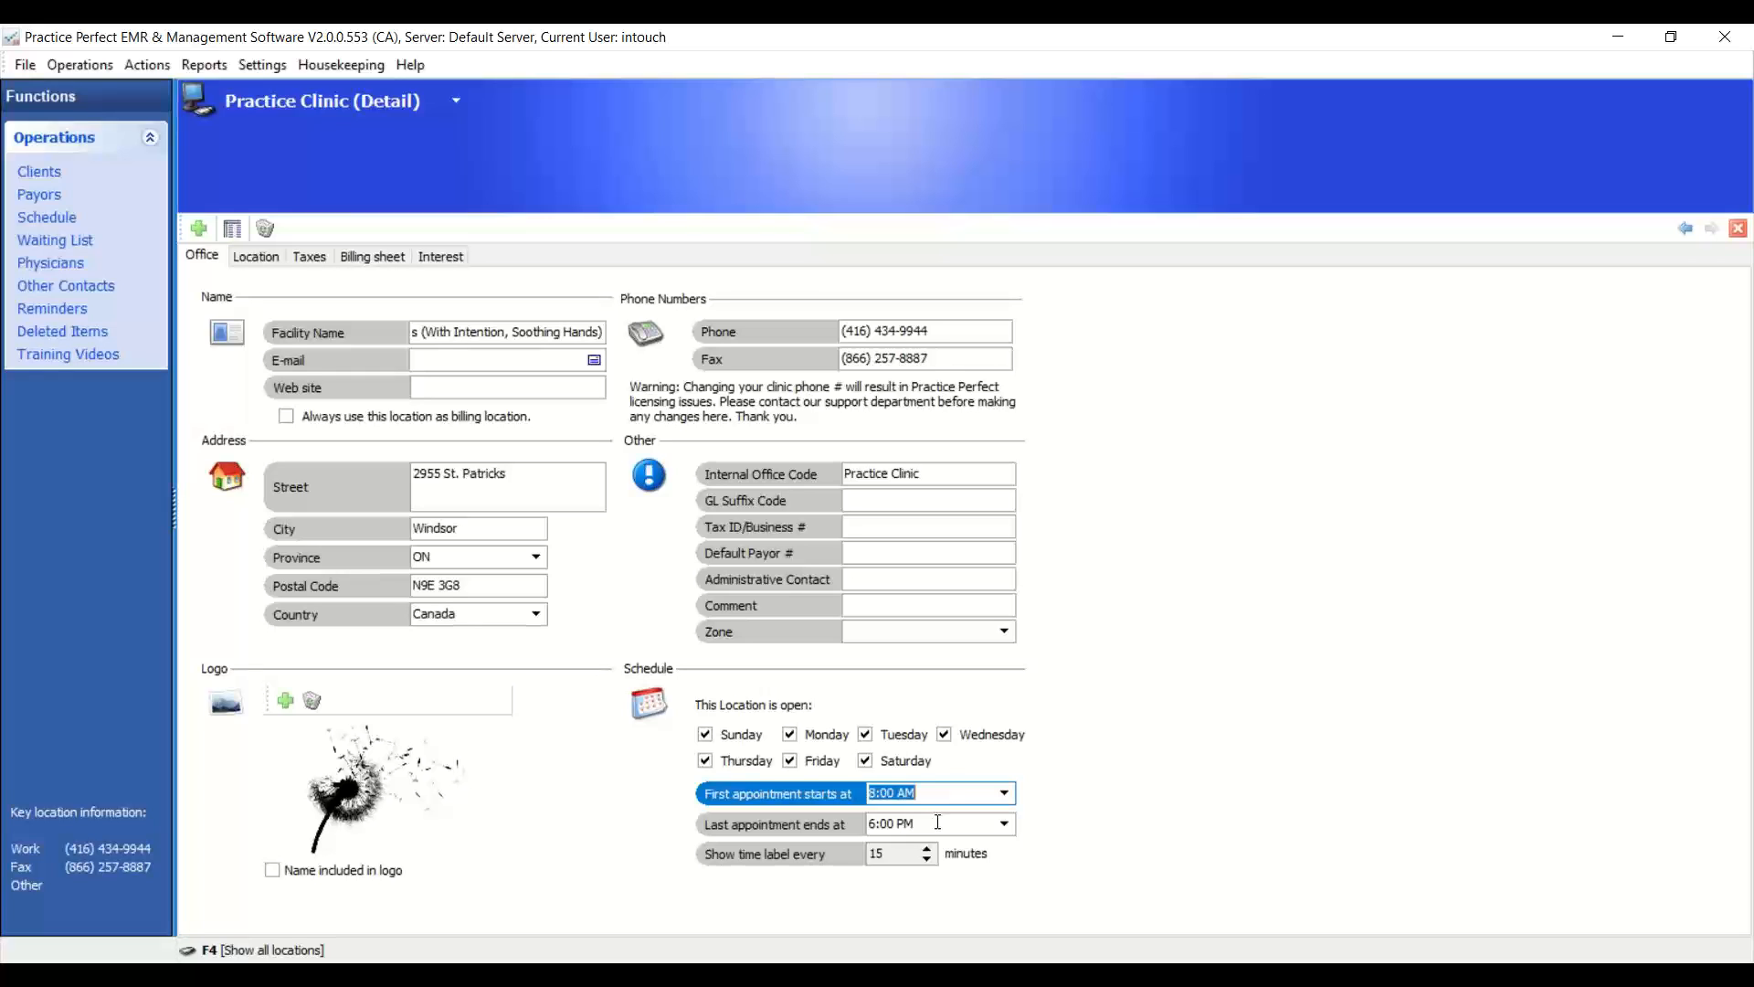
{"action": "left_click", "coordinate": [937, 821]}
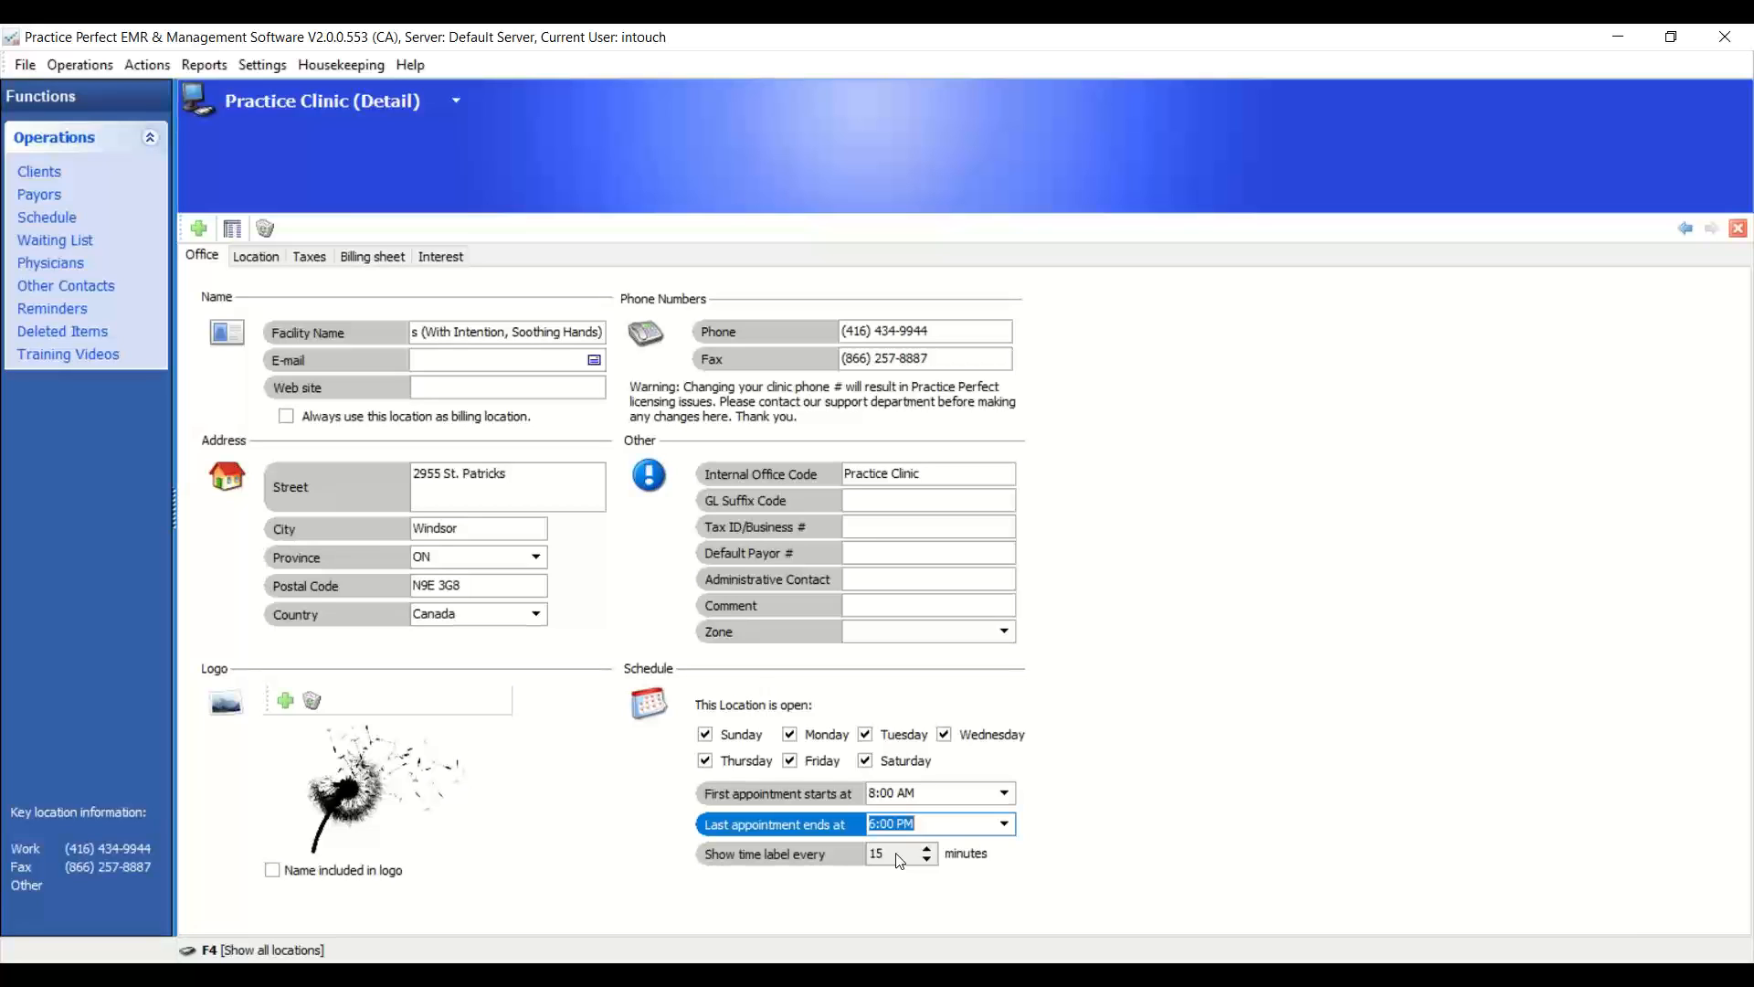
- Review the office's tax settings, checking the rates for GST, HST and PST
{"action": "left_click", "coordinate": [309, 260]}
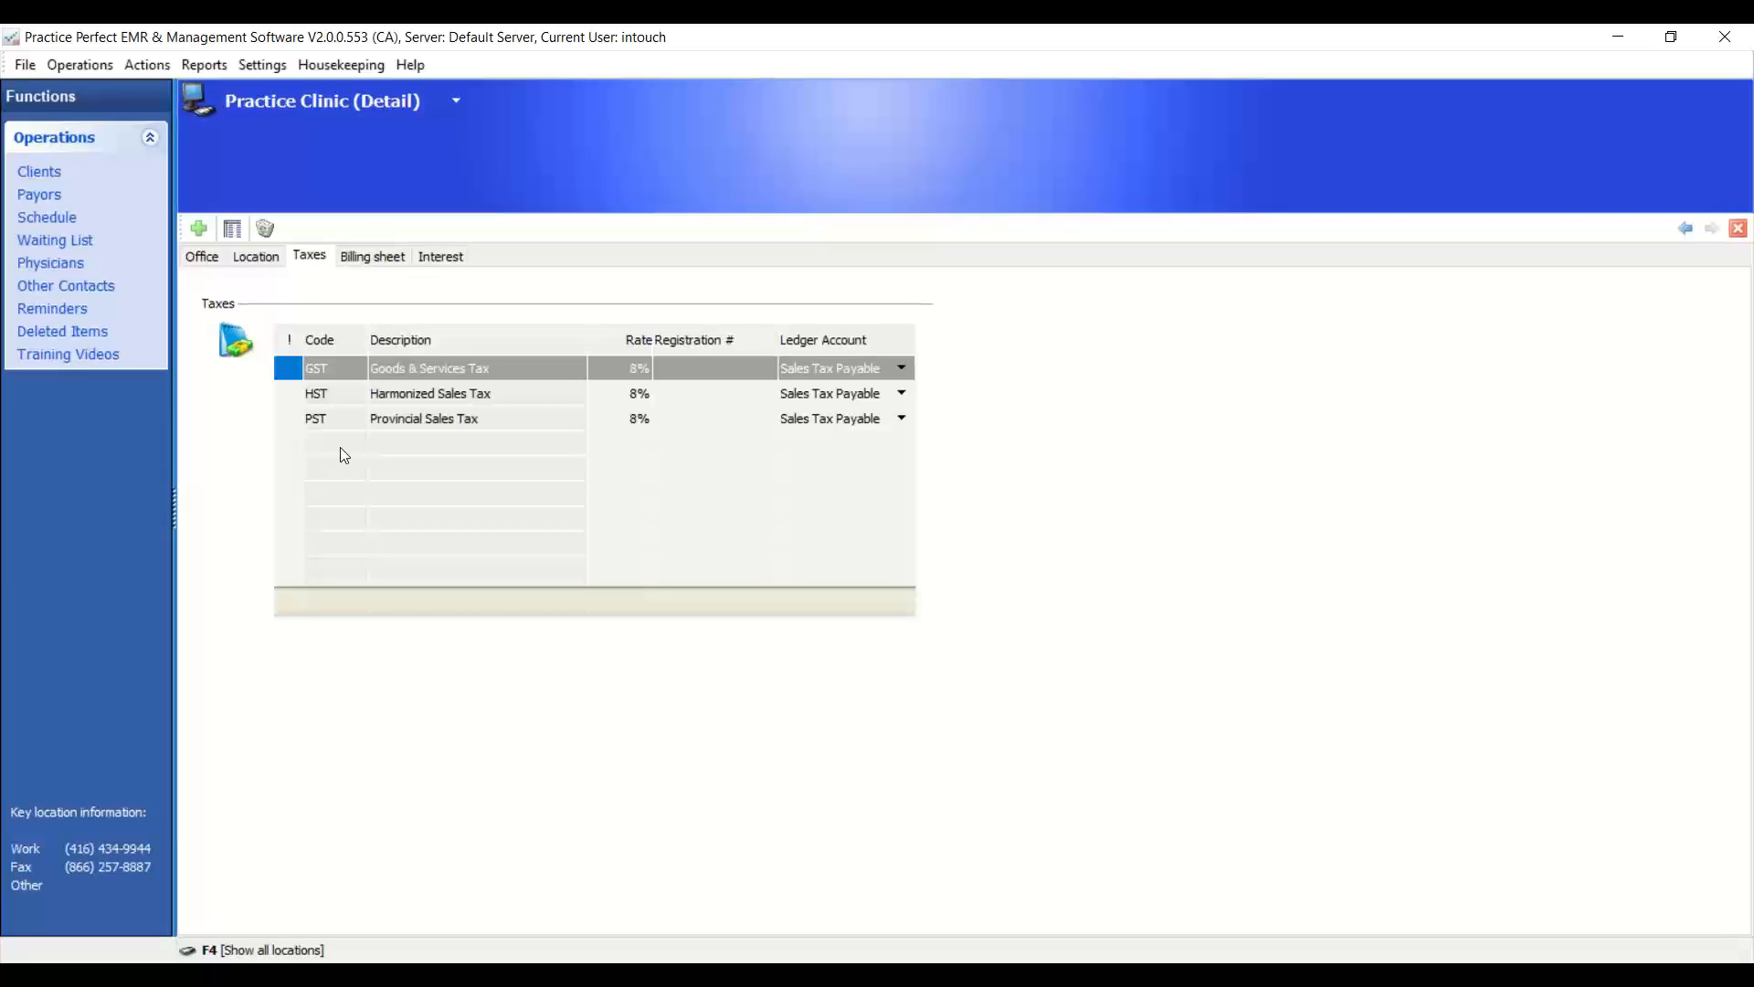
{"action": "left_click", "coordinate": [633, 369]}
{"action": "left_click", "coordinate": [636, 393]}
{"action": "left_click", "coordinate": [634, 419]}
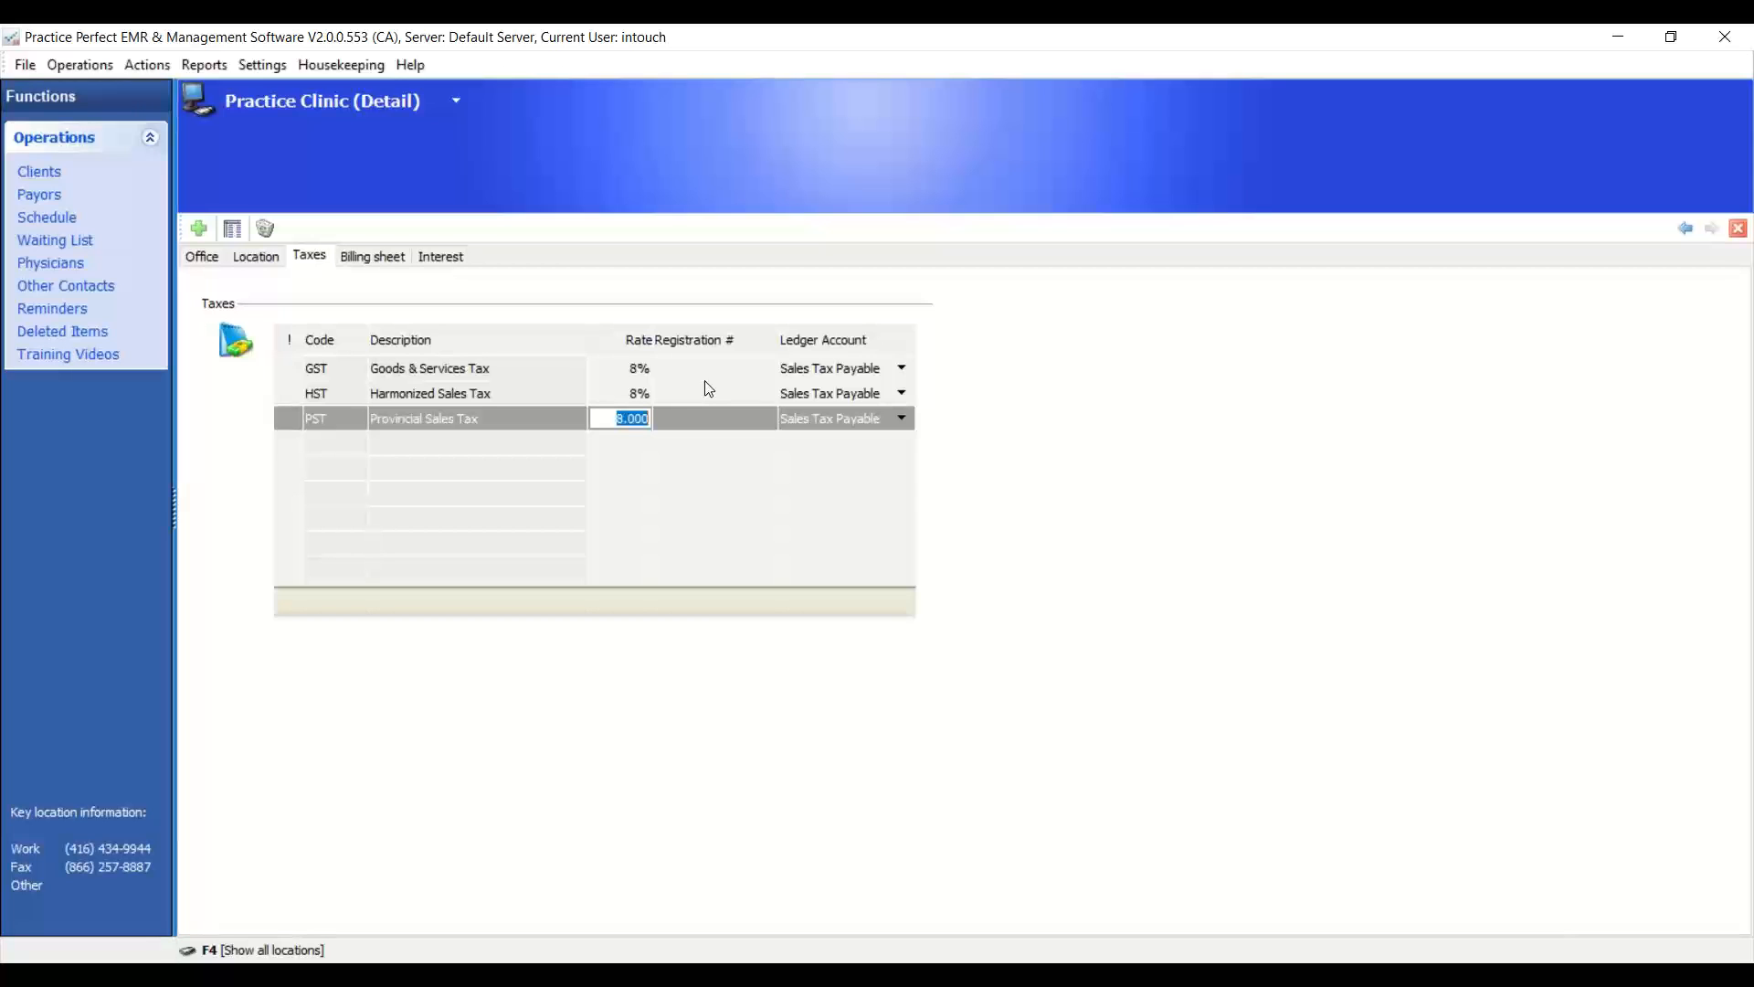
- Open the Providers list under the housekeeping contacts and bring up the record of the provider licensed as "Student in training"
{"action": "left_click", "coordinate": [355, 69]}
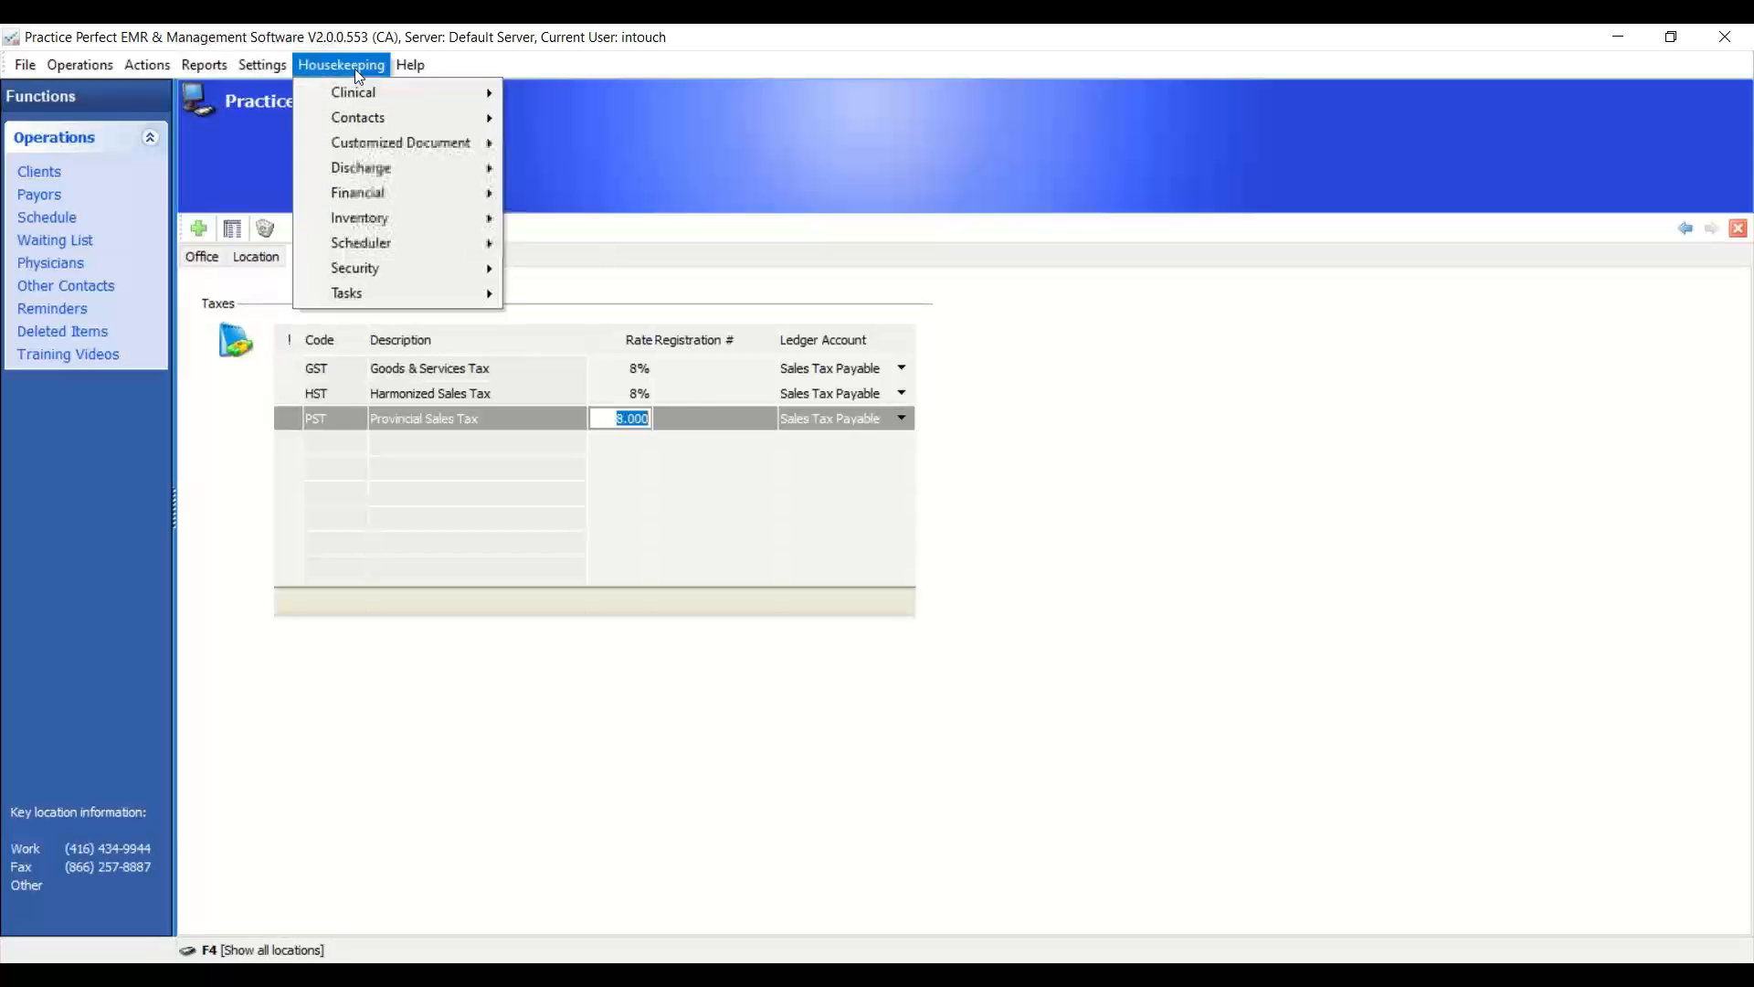
{"action": "mouse_move", "coordinate": [364, 114]}
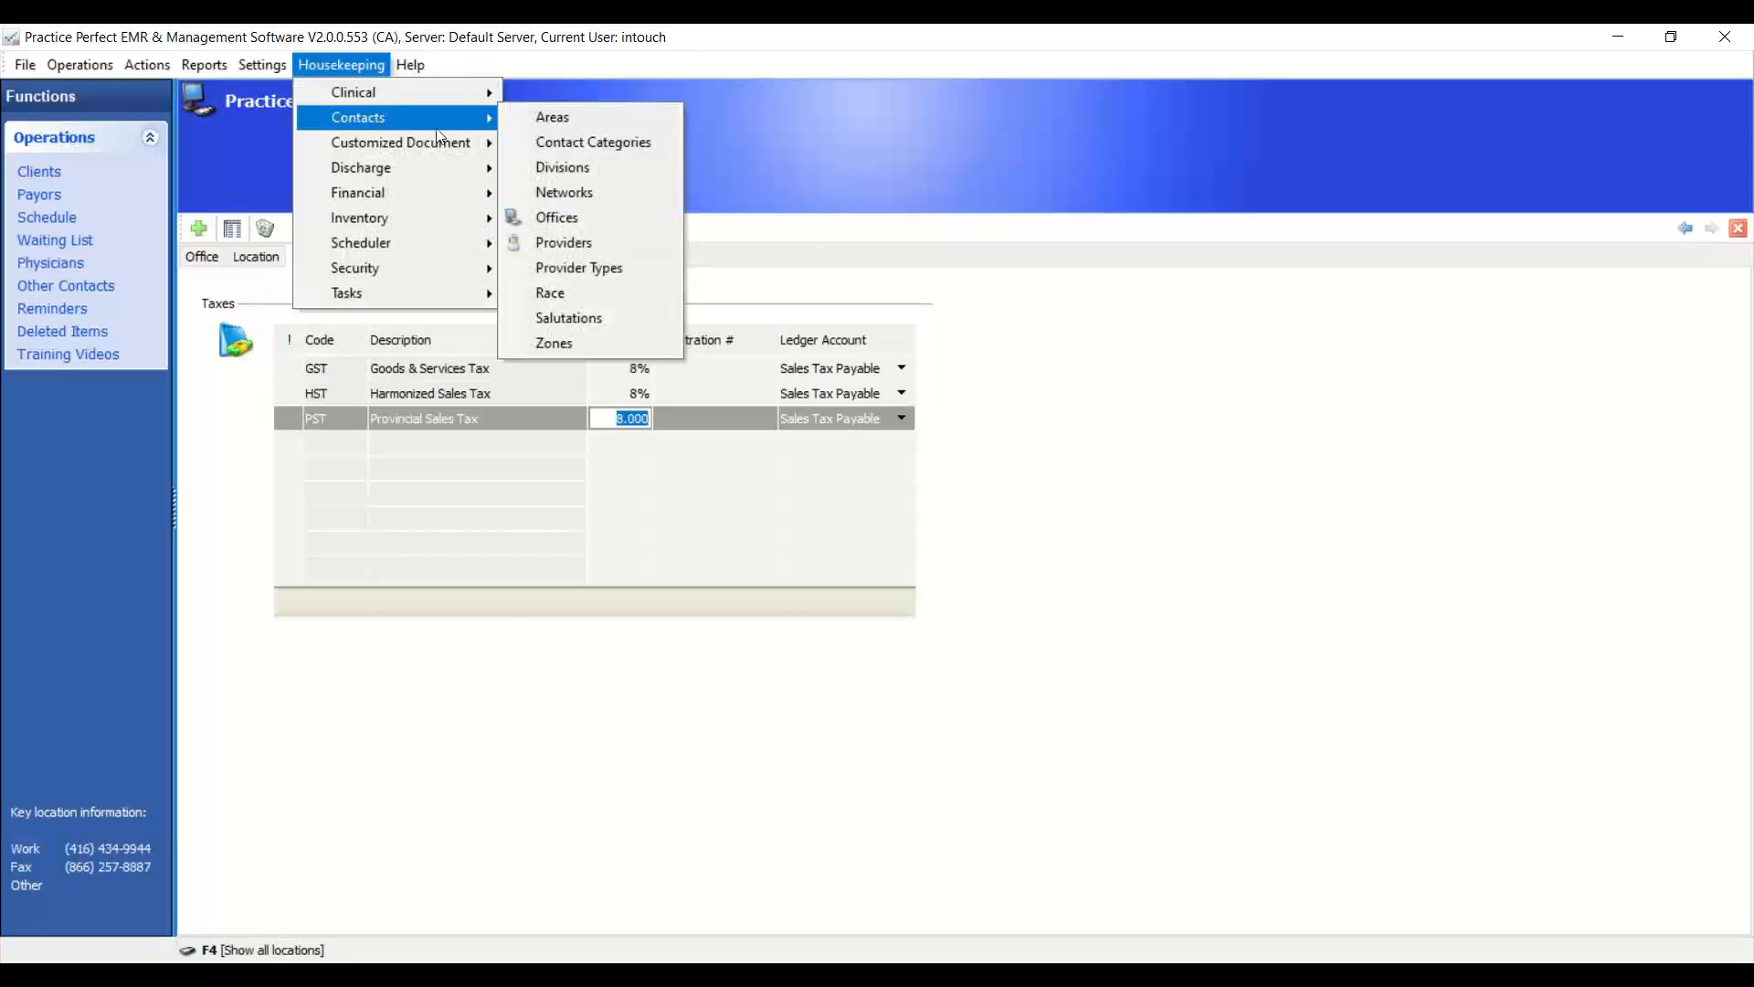
{"action": "left_click", "coordinate": [605, 242]}
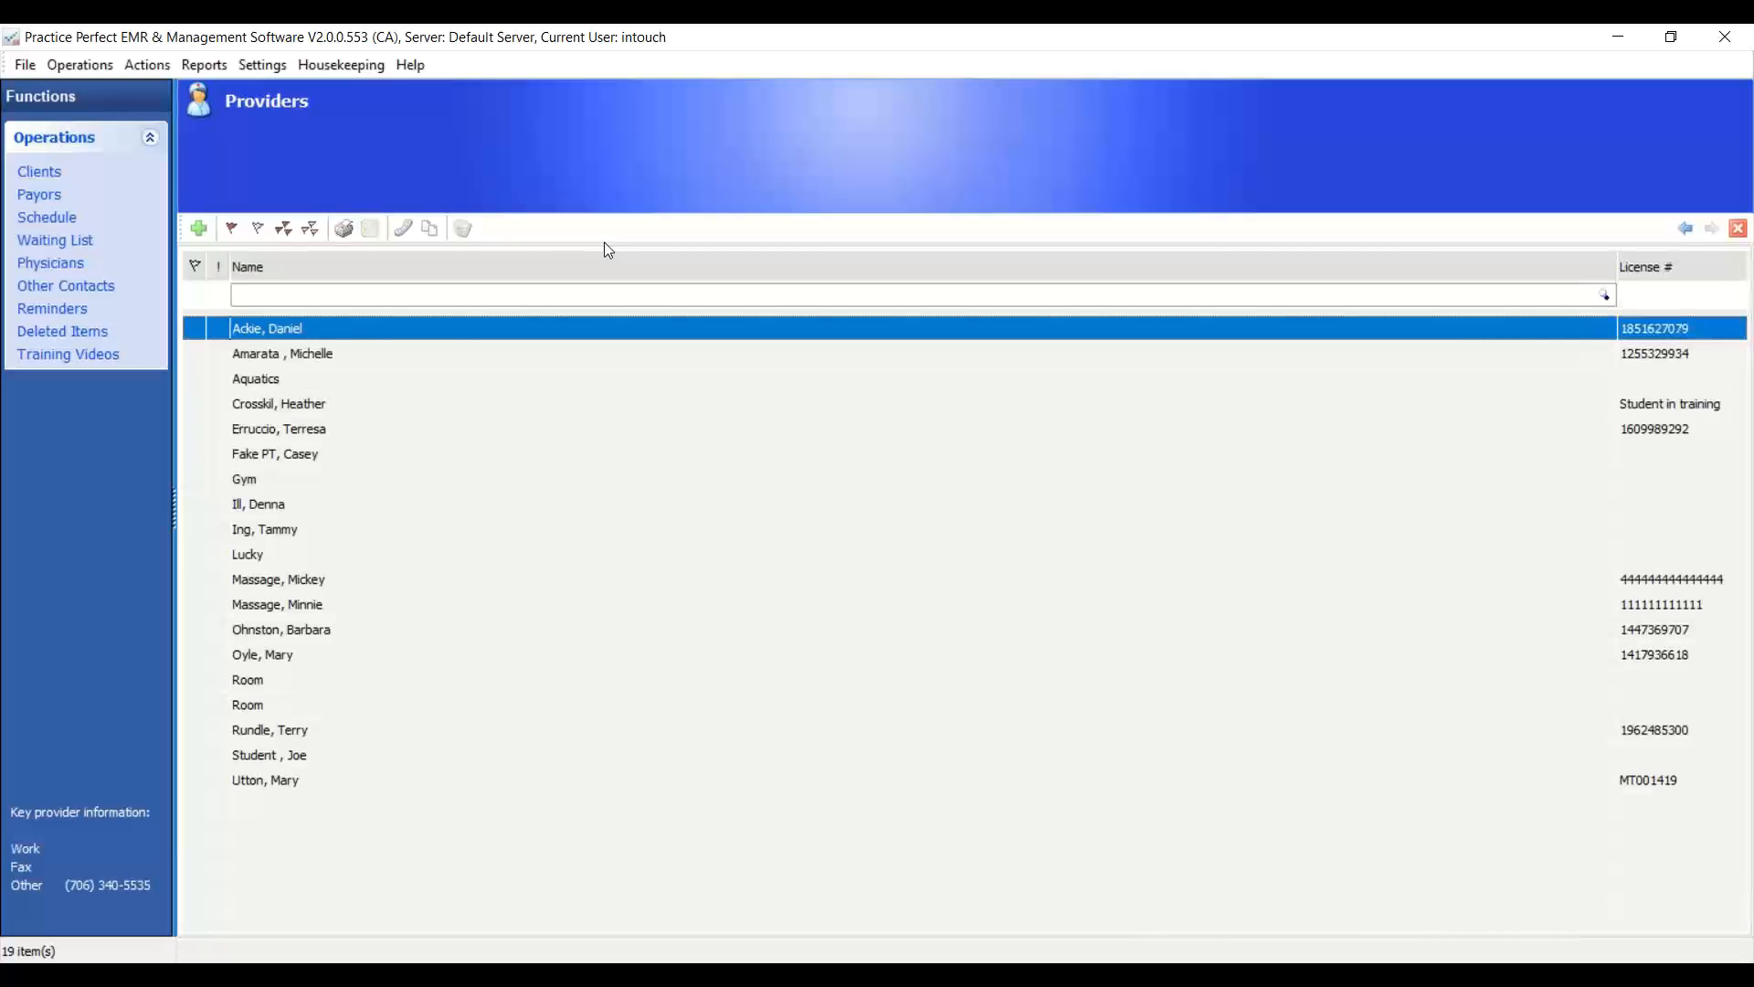
{"action": "left_click", "coordinate": [322, 412]}
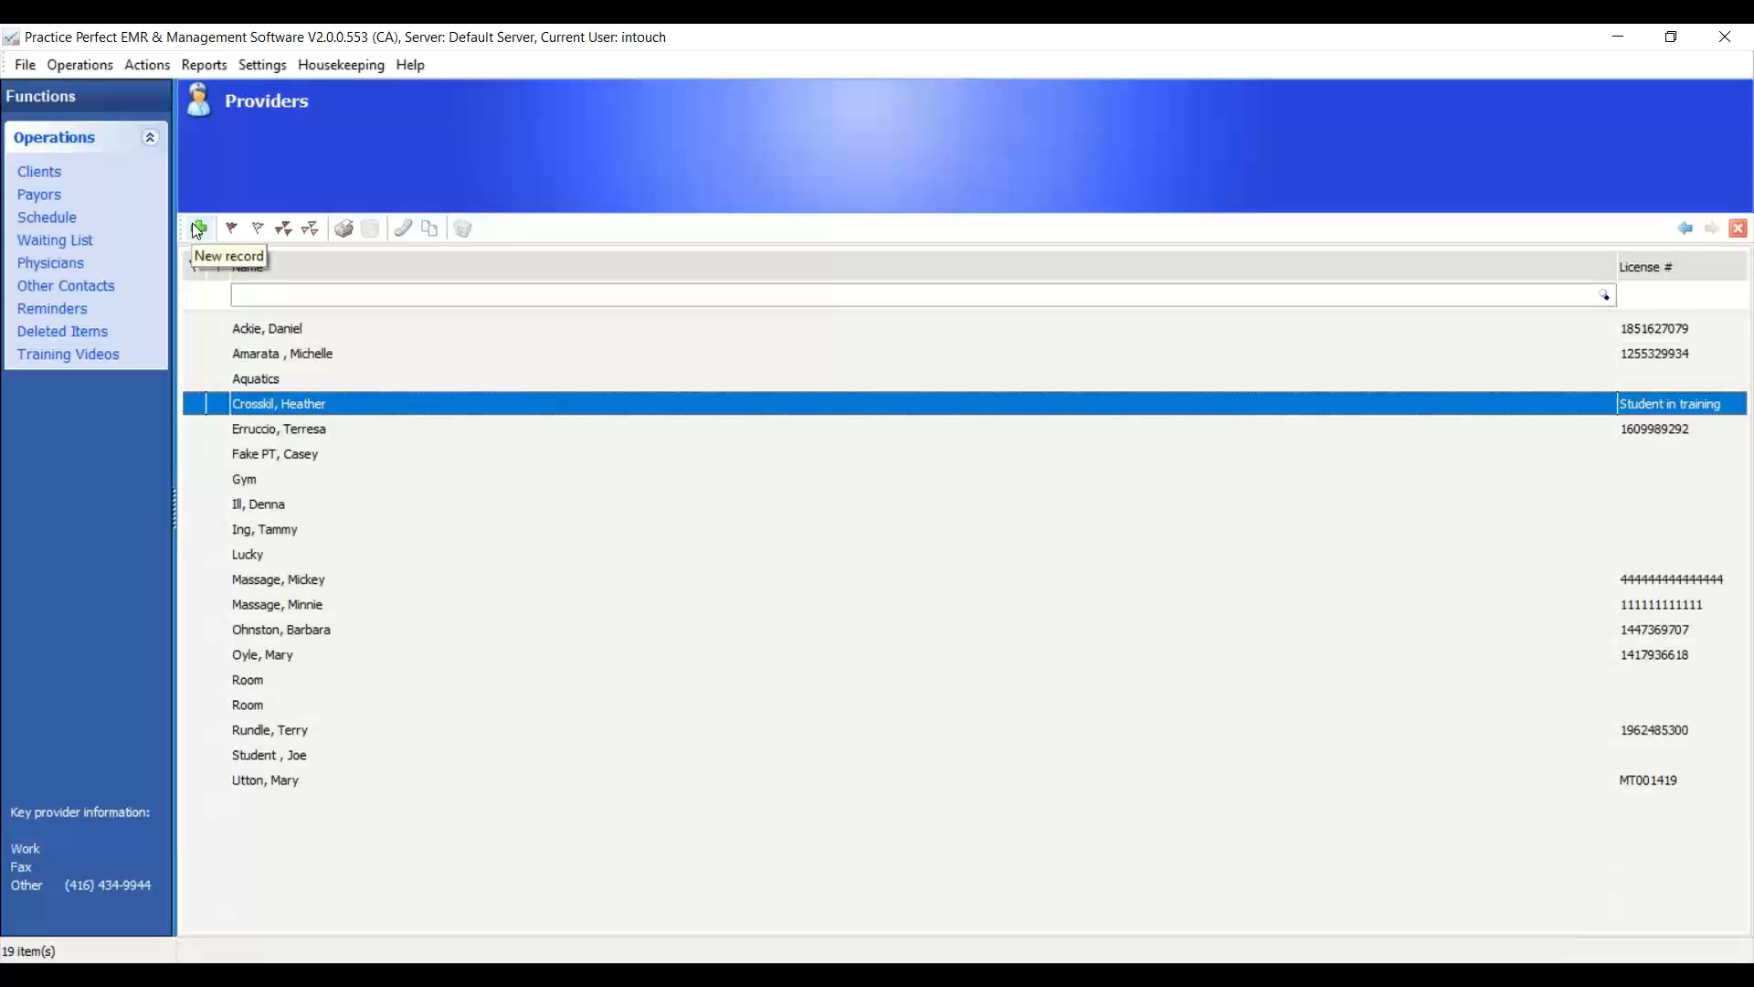
{"action": "double_click", "coordinate": [294, 403]}
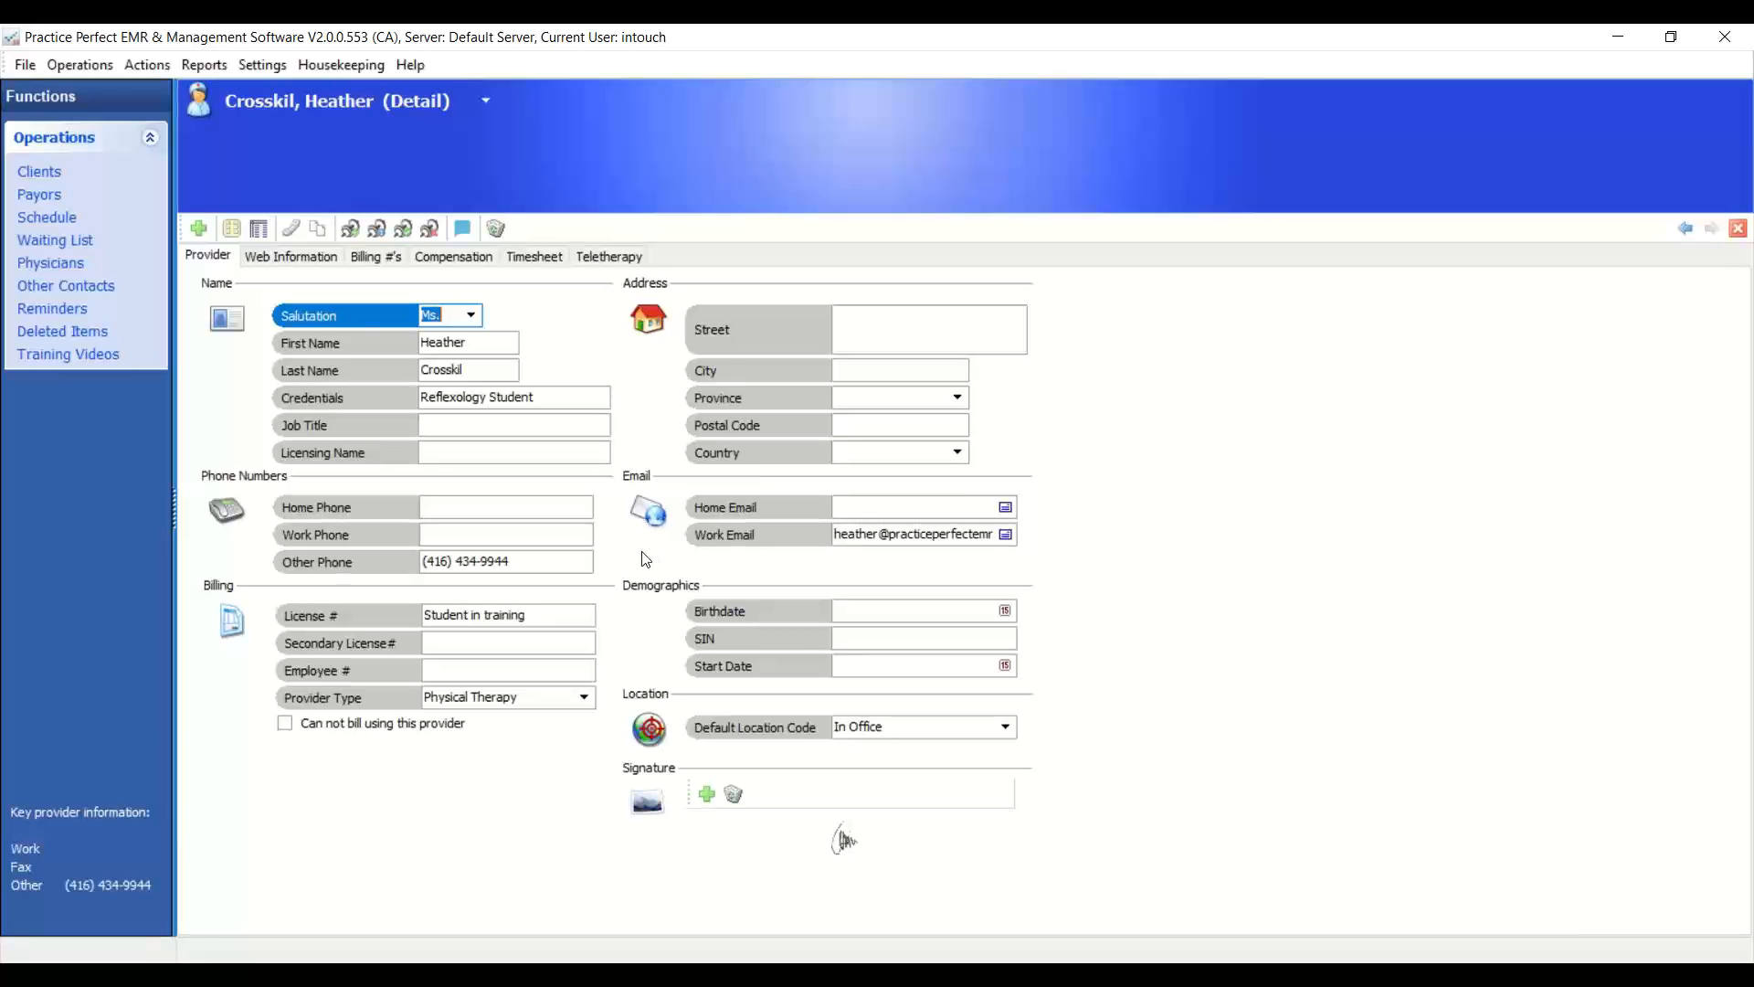
{"action": "left_click", "coordinate": [1011, 36]}
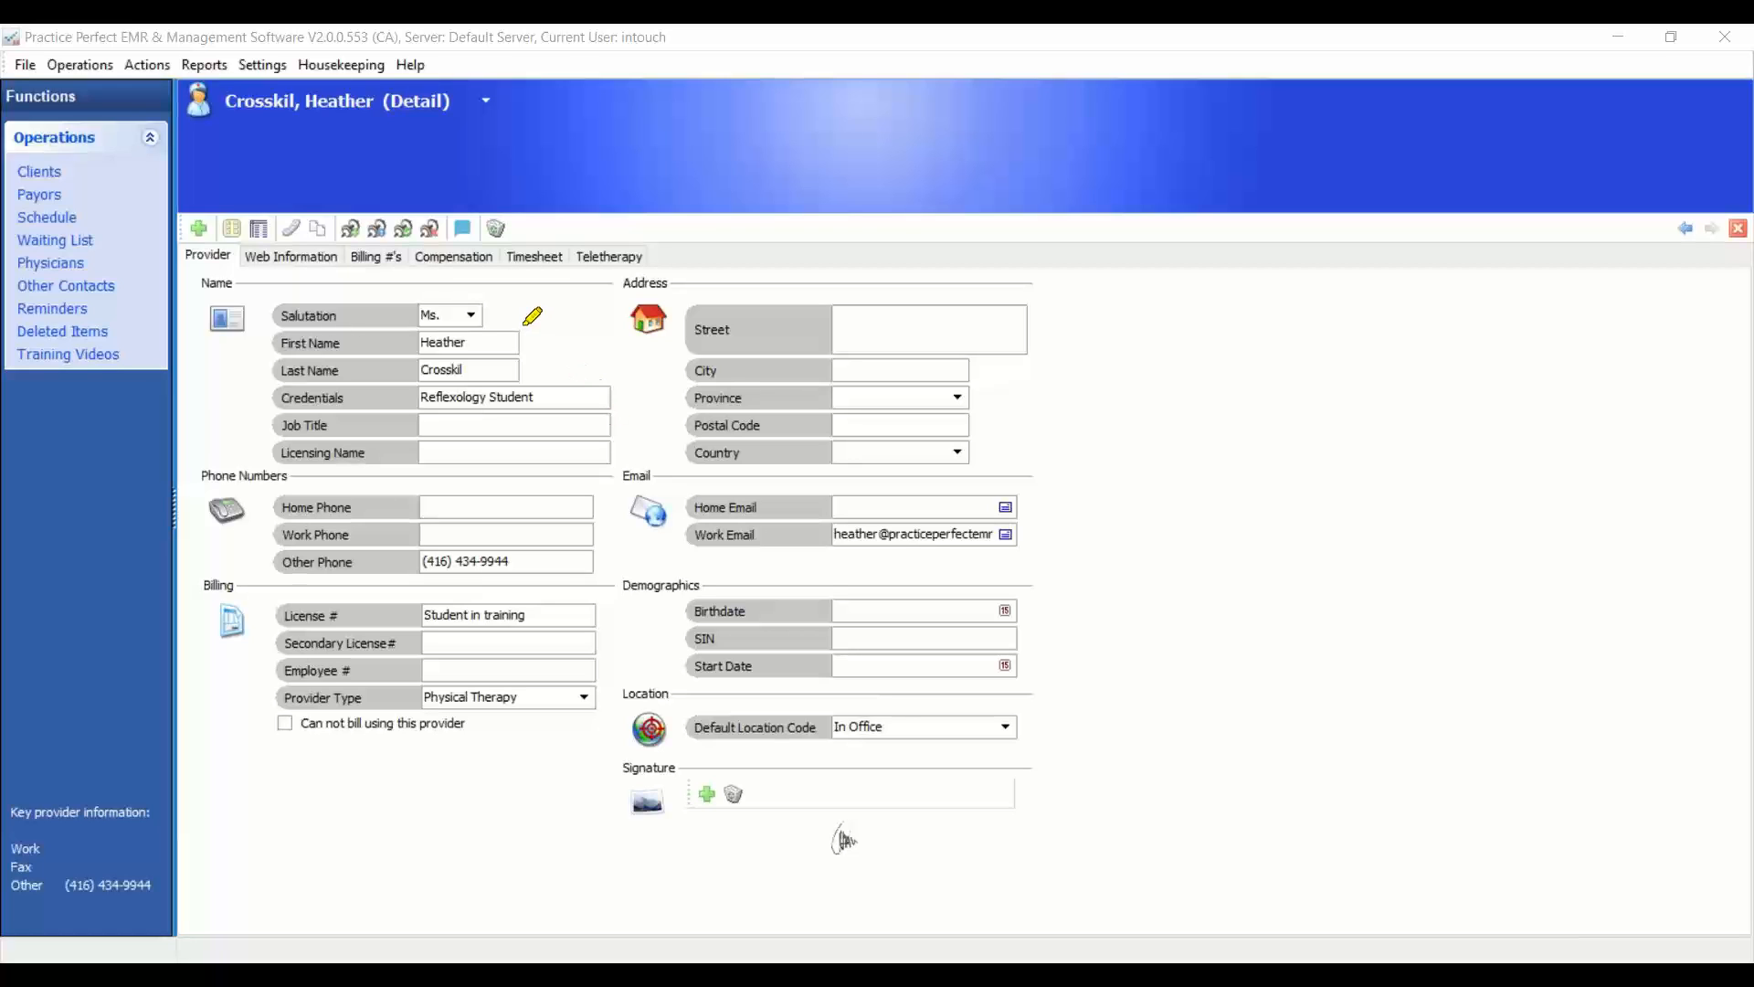
{"action": "mouse_move", "coordinate": [525, 323]}
{"action": "left_mouse_down"}
{"action": "mouse_move", "coordinate": [259, 320]}
{"action": "mouse_move", "coordinate": [267, 403]}
{"action": "mouse_move", "coordinate": [631, 413]}
{"action": "mouse_move", "coordinate": [570, 336]}
{"action": "mouse_move", "coordinate": [519, 323]}
{"action": "left_mouse_up"}
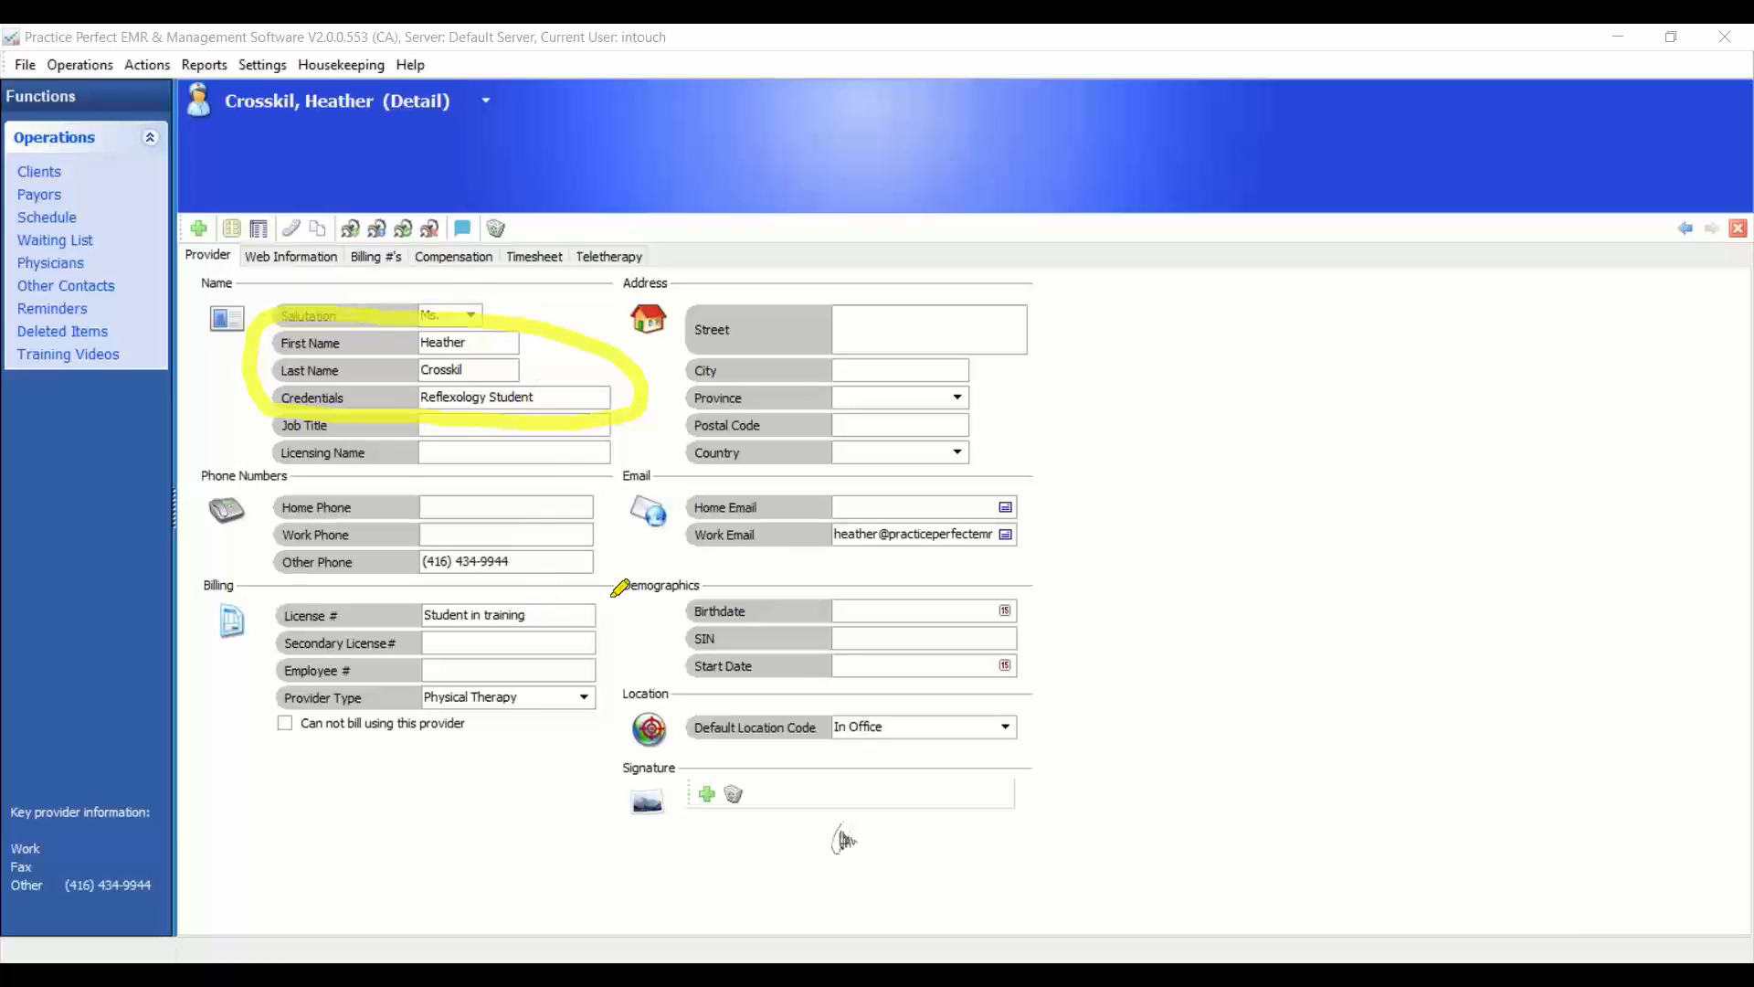
{"action": "mouse_move", "coordinate": [615, 594]}
{"action": "left_mouse_down"}
{"action": "mouse_move", "coordinate": [358, 585]}
{"action": "mouse_move", "coordinate": [315, 627]}
{"action": "mouse_move", "coordinate": [536, 624]}
{"action": "mouse_move", "coordinate": [609, 594]}
{"action": "left_mouse_up"}
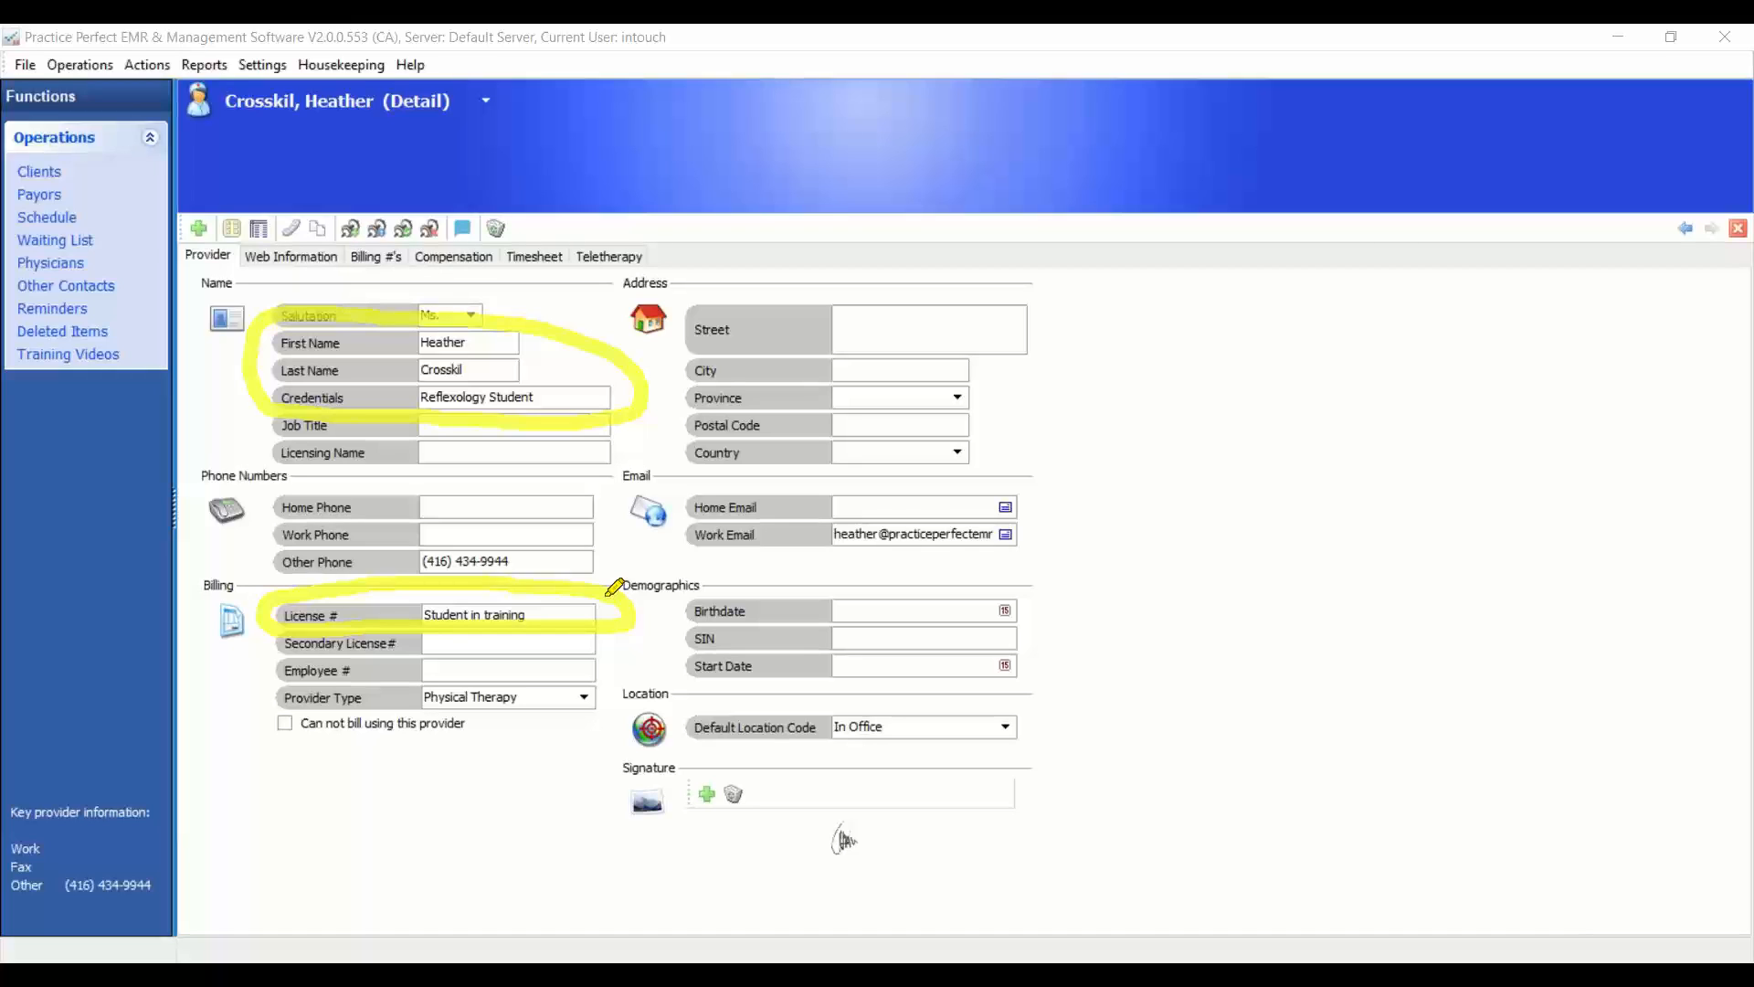
{"action": "mouse_move", "coordinate": [402, 702]}
{"action": "left_mouse_down"}
{"action": "mouse_move", "coordinate": [352, 699]}
{"action": "mouse_move", "coordinate": [303, 747]}
{"action": "mouse_move", "coordinate": [517, 718]}
{"action": "mouse_move", "coordinate": [385, 696]}
{"action": "left_mouse_up"}
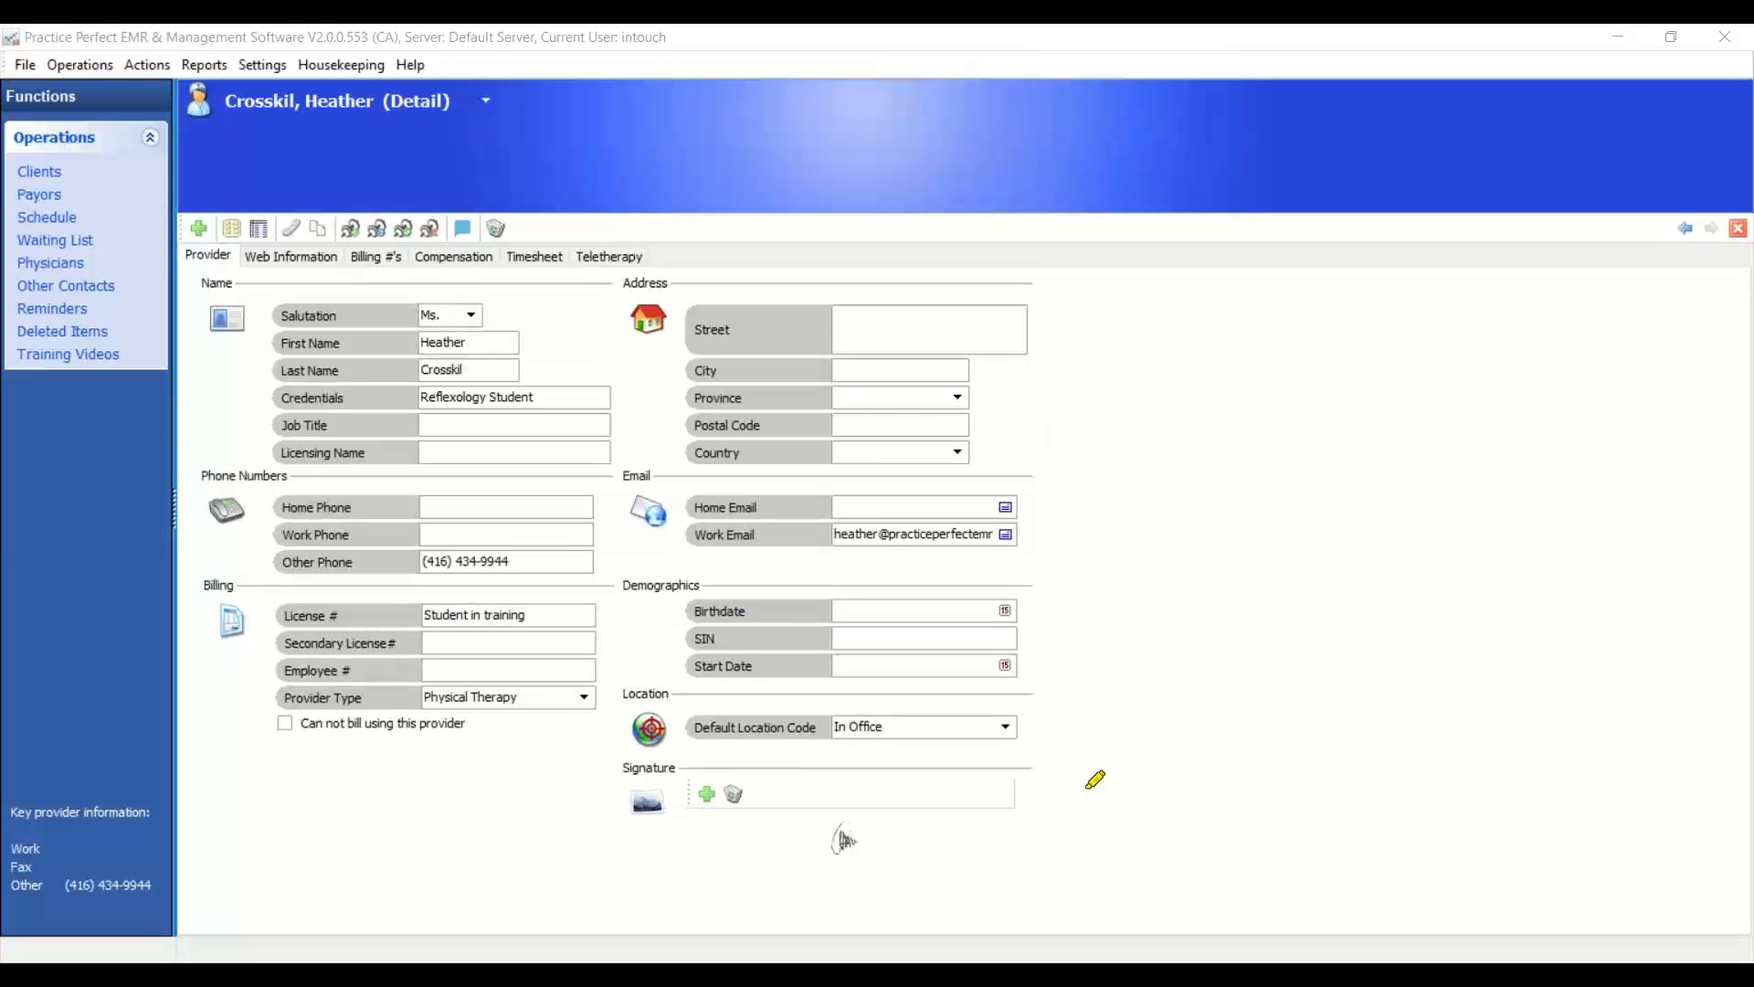
{"action": "mouse_move", "coordinate": [1085, 781]}
{"action": "left_mouse_down"}
{"action": "mouse_move", "coordinate": [987, 732]}
{"action": "mouse_move", "coordinate": [622, 766]}
{"action": "mouse_move", "coordinate": [822, 846]}
{"action": "mouse_move", "coordinate": [1104, 792]}
{"action": "mouse_move", "coordinate": [1087, 770]}
{"action": "left_mouse_up"}
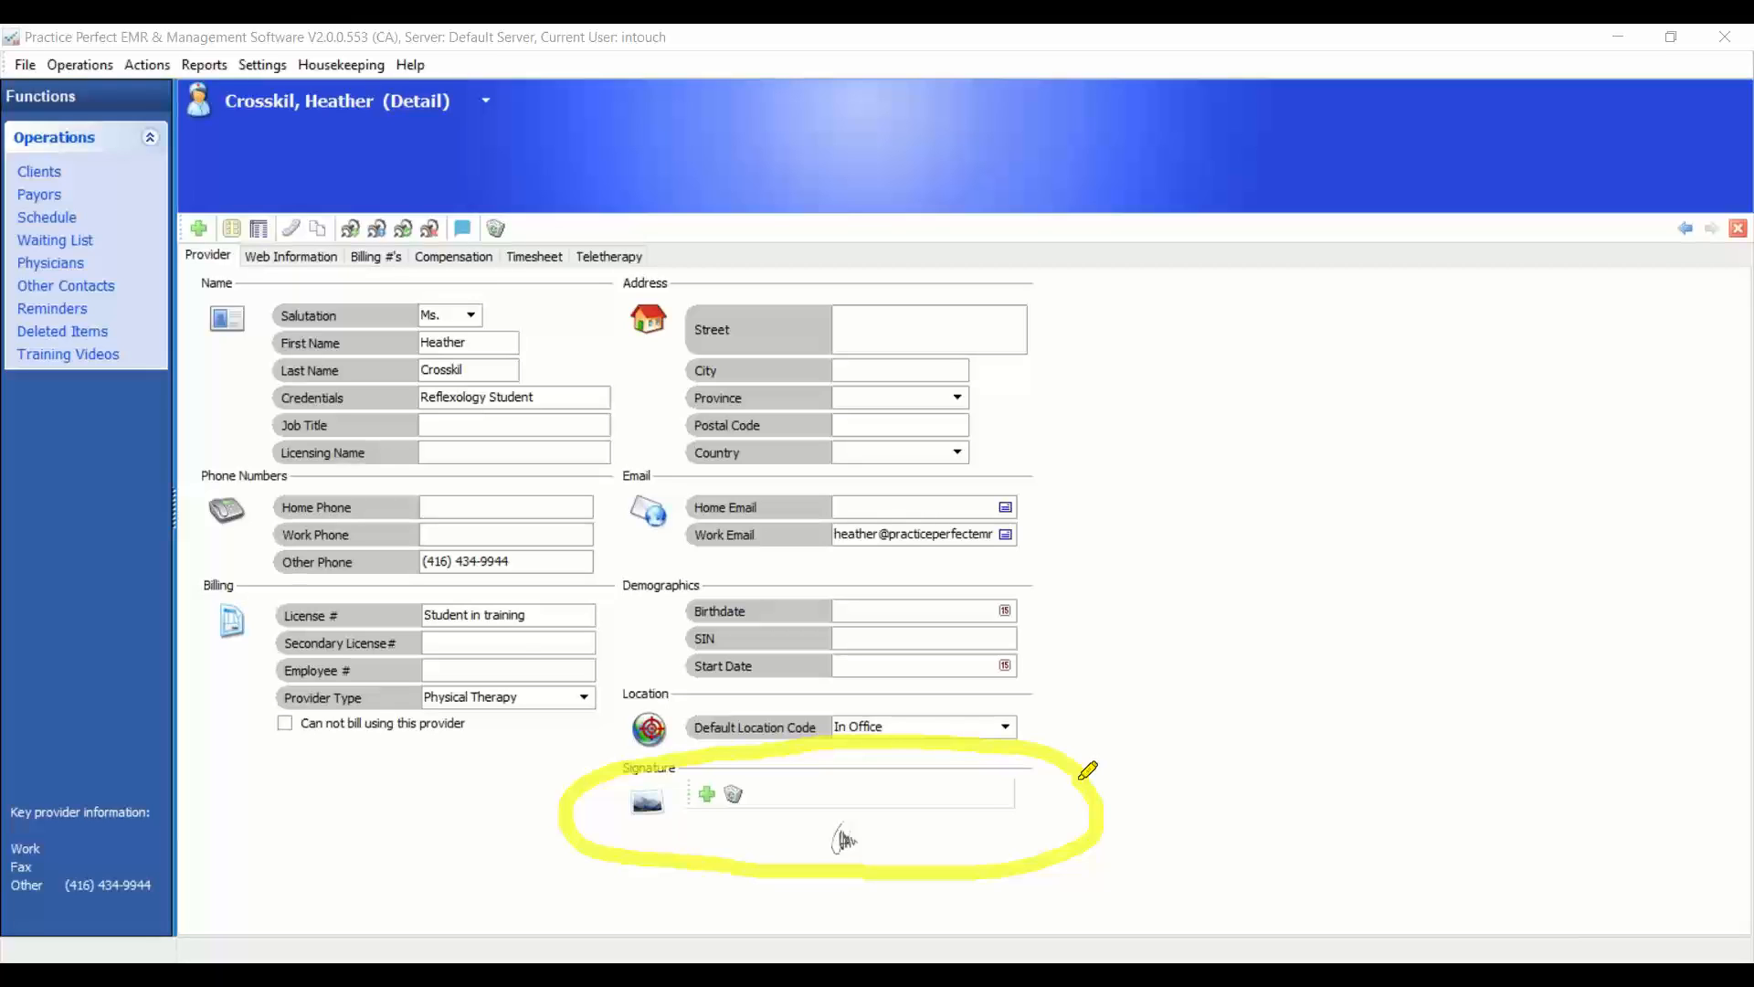
{"action": "mouse_move", "coordinate": [731, 775]}
{"action": "left_mouse_down"}
{"action": "mouse_move", "coordinate": [687, 788]}
{"action": "mouse_move", "coordinate": [704, 751]}
{"action": "mouse_move", "coordinate": [731, 827]}
{"action": "mouse_move", "coordinate": [759, 784]}
{"action": "left_mouse_up"}
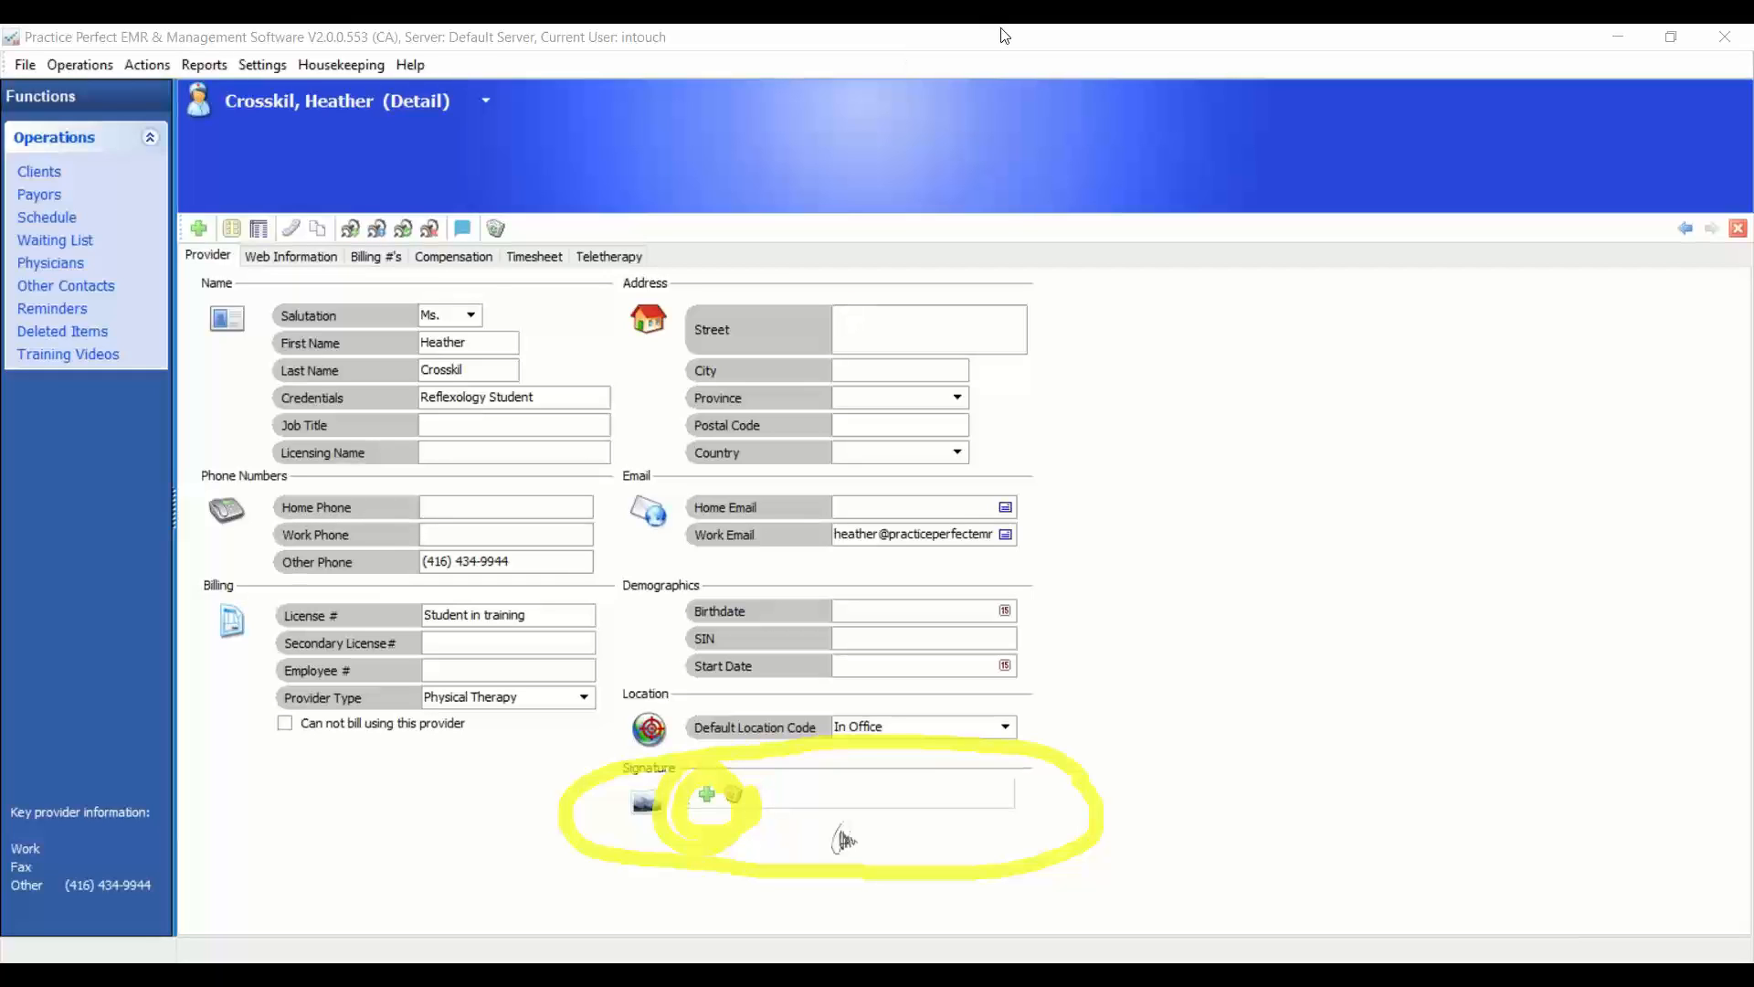
{"action": "left_click", "coordinate": [1016, 189]}
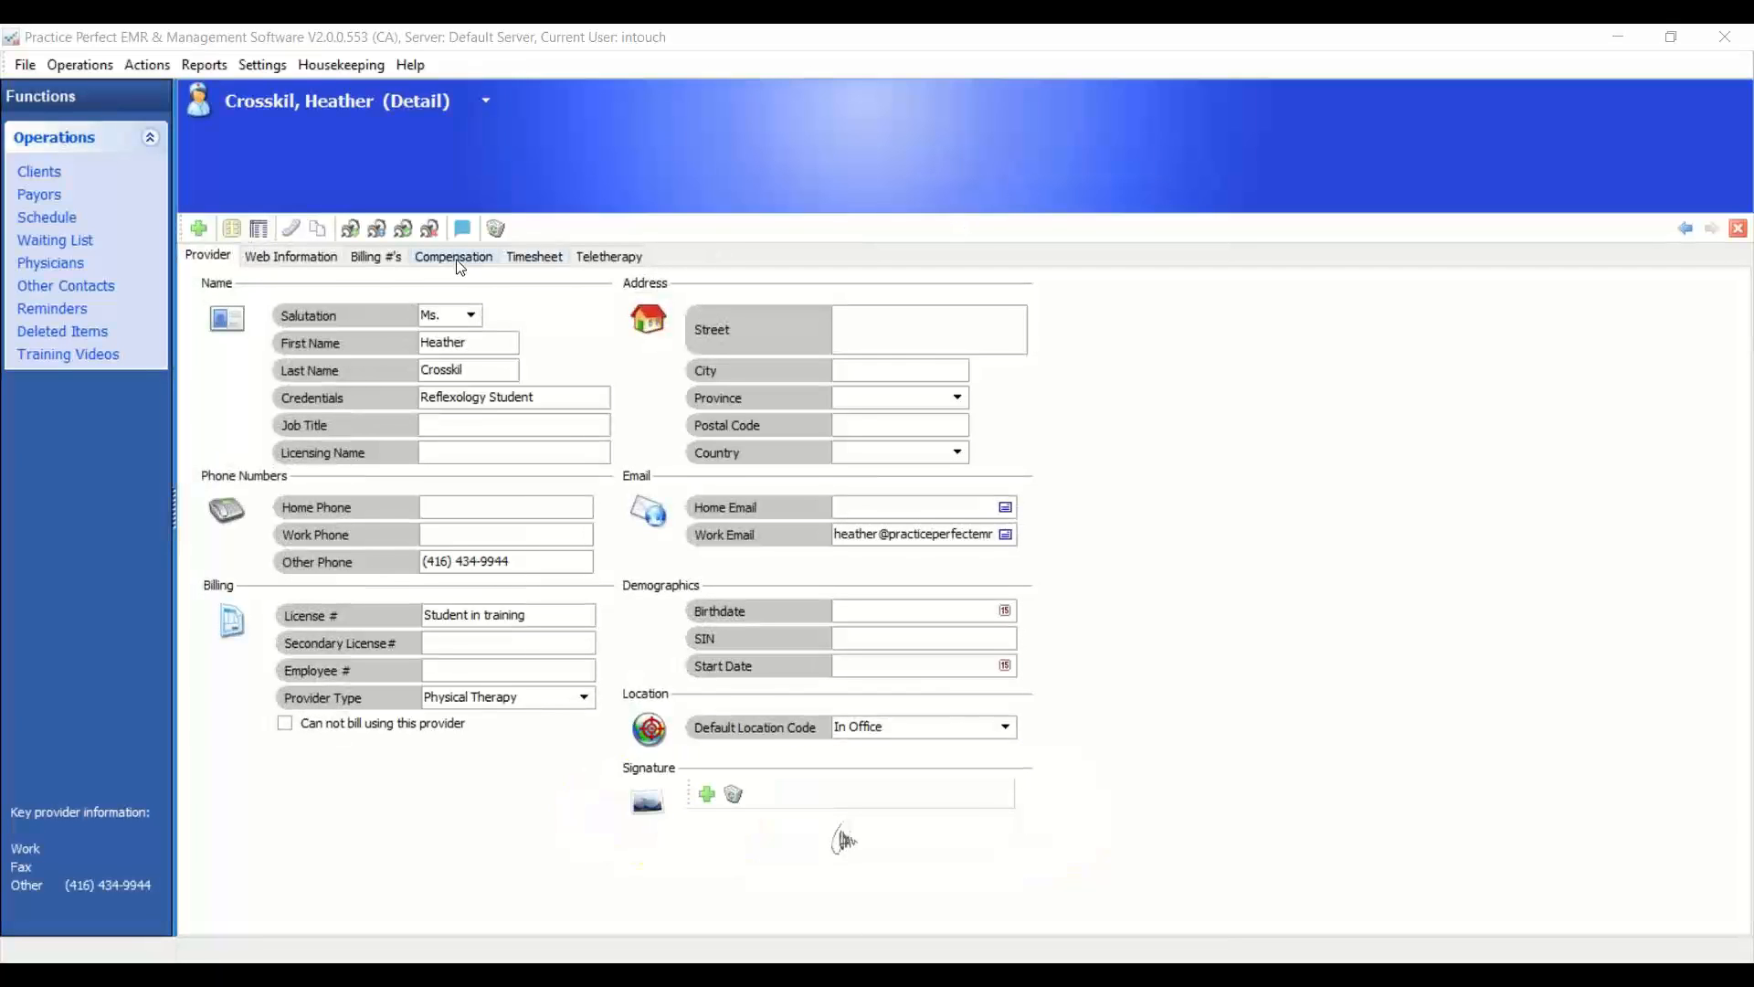
- Open the Divisions list under the housekeeping contacts
{"action": "left_click", "coordinate": [360, 73]}
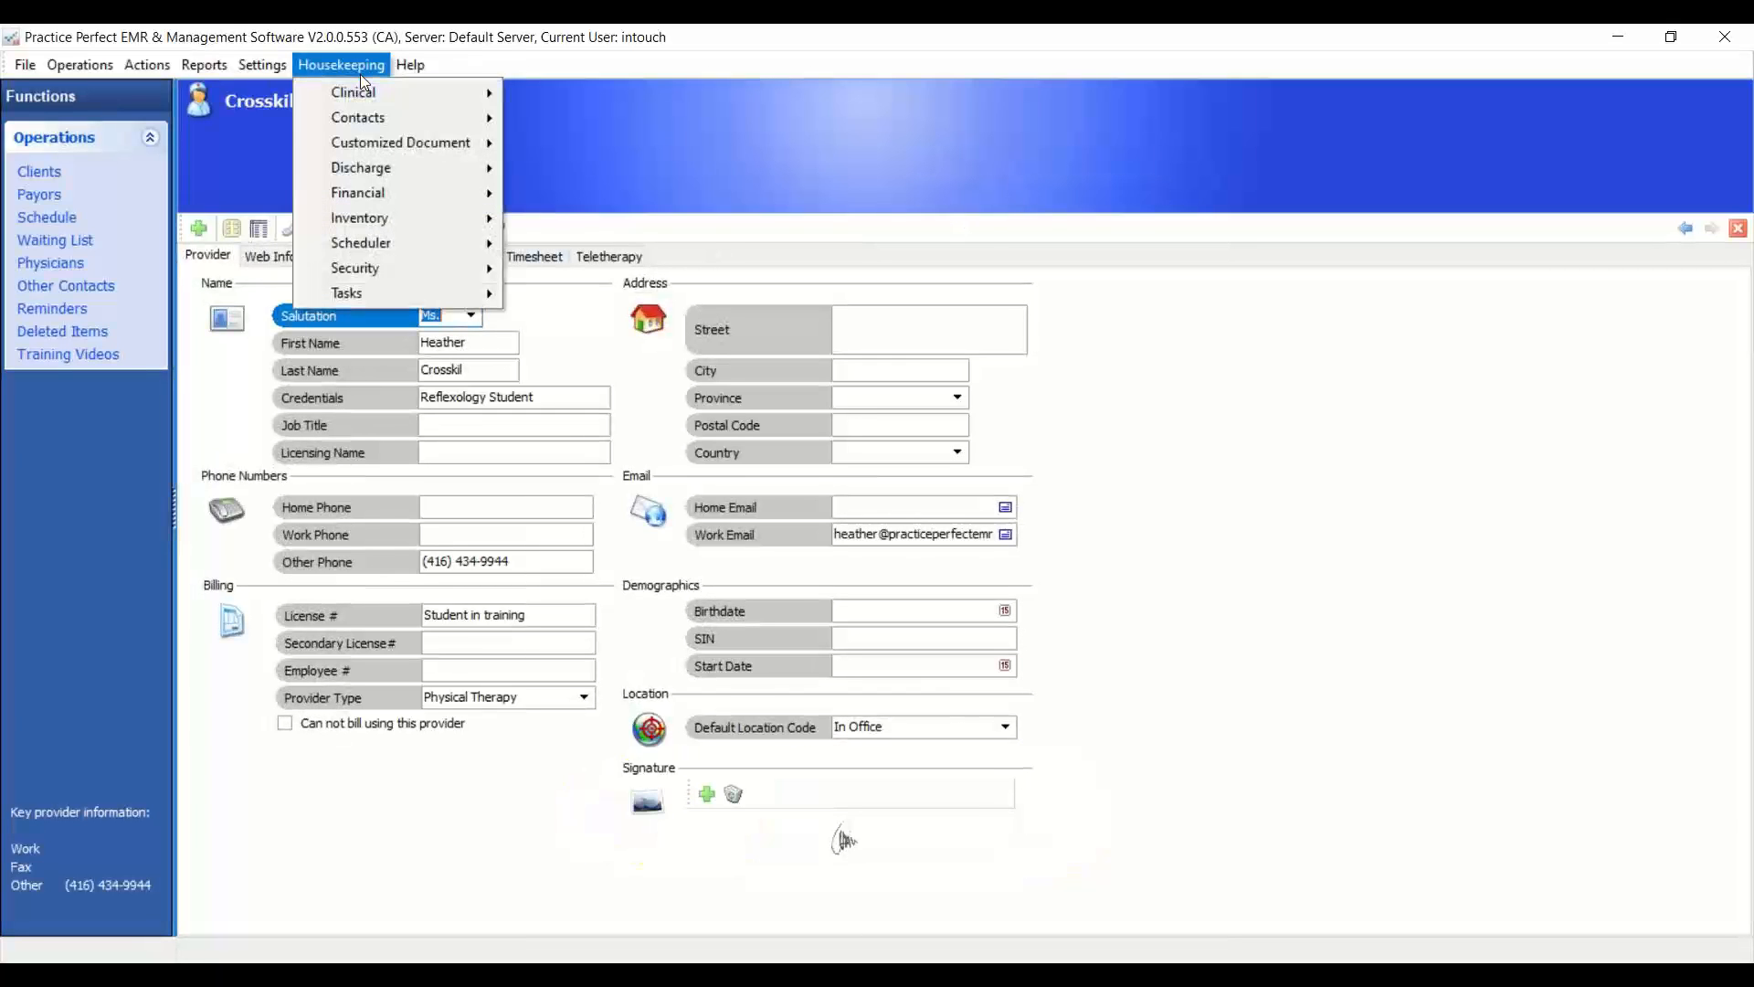
{"action": "mouse_move", "coordinate": [366, 117]}
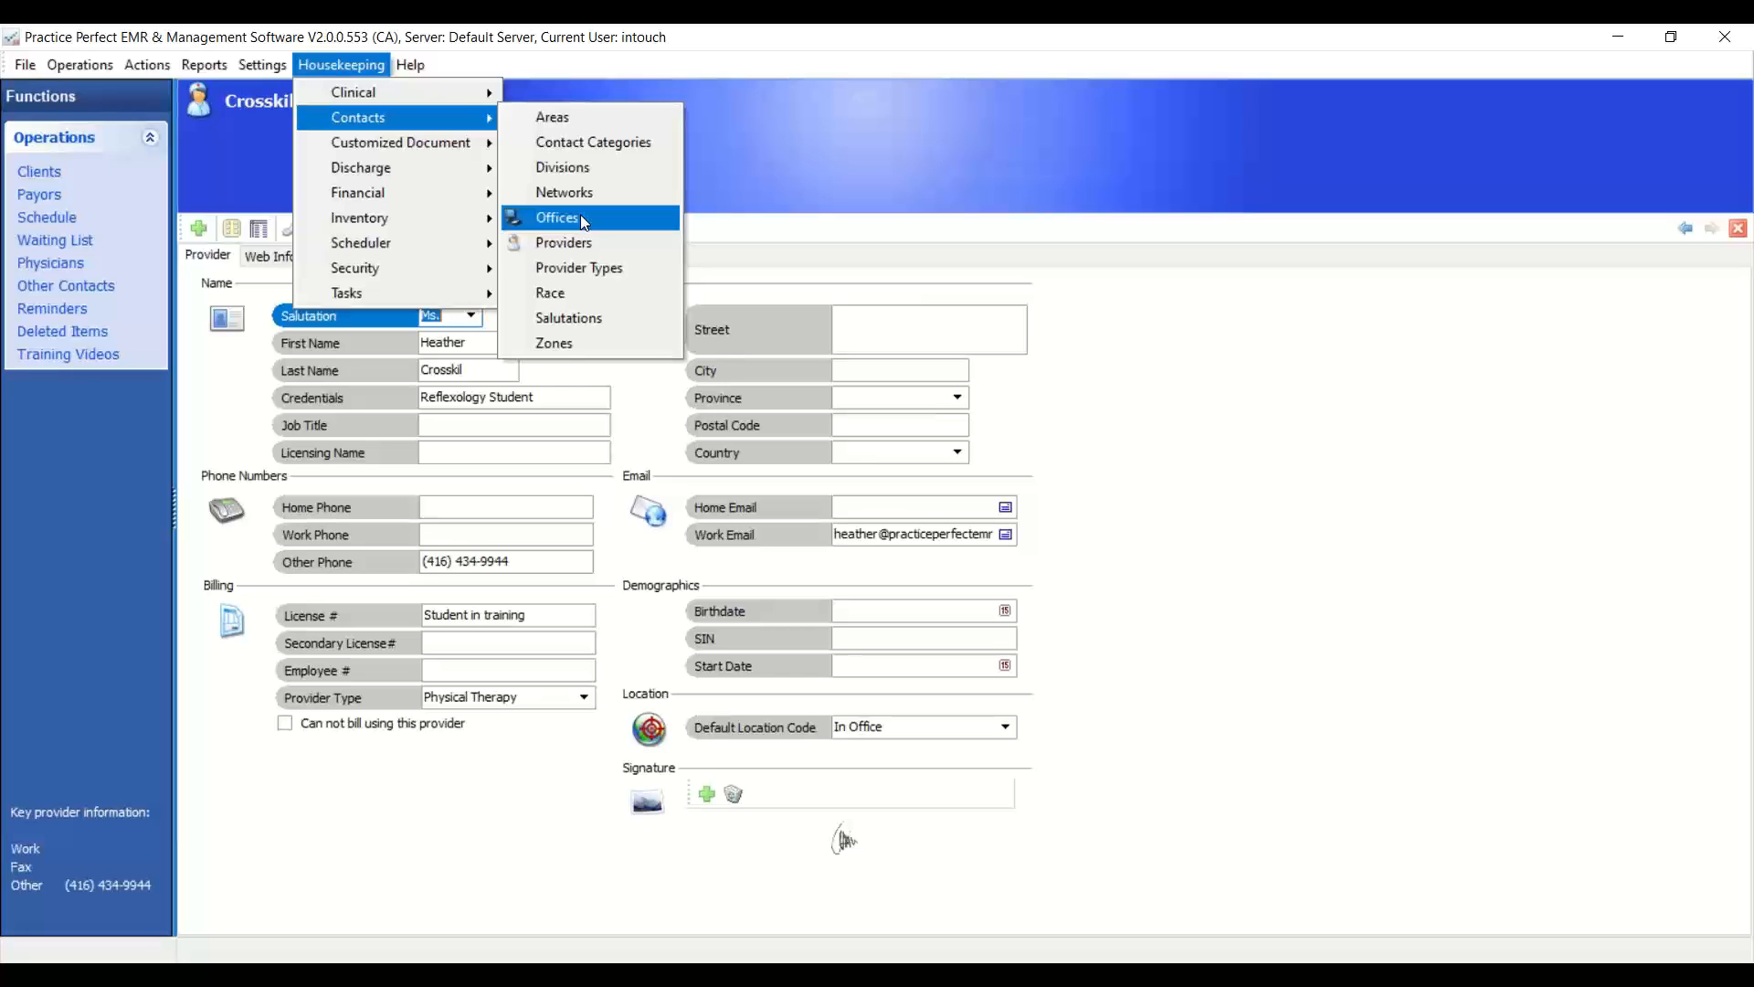
{"action": "left_click", "coordinate": [547, 169]}
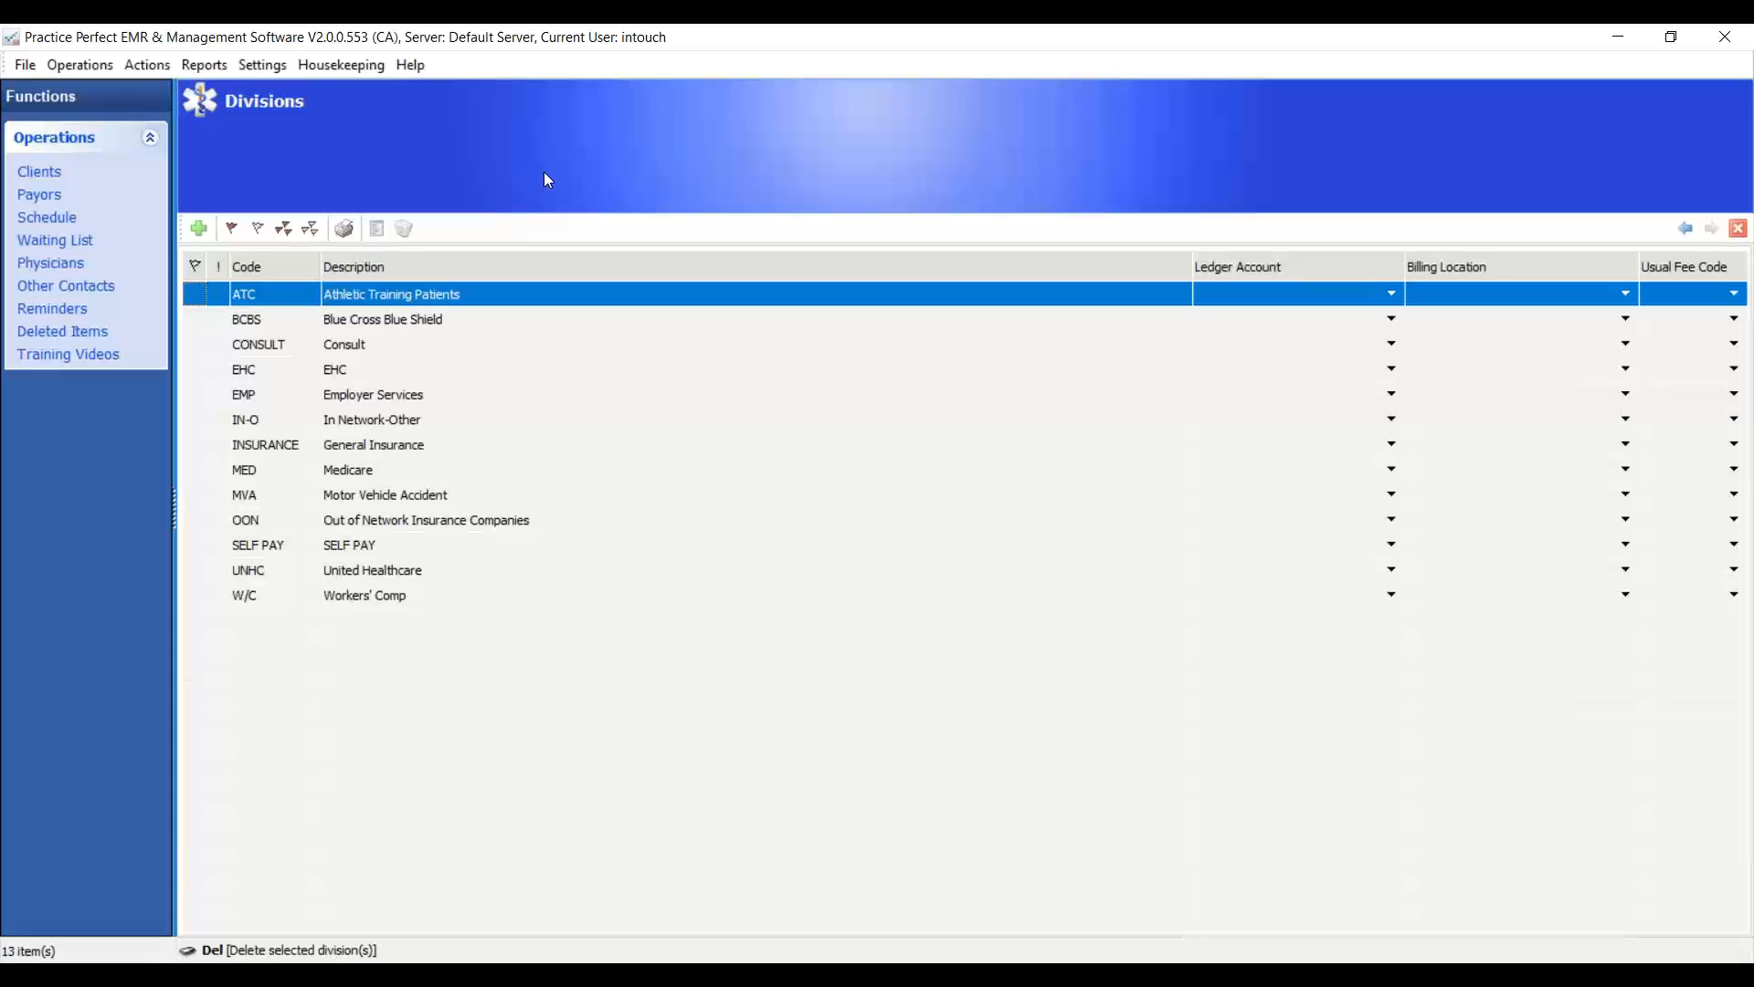
- Open the active clients list and review the Division column, comparing the private-pay test client with its assigned division
{"action": "left_click", "coordinate": [39, 174]}
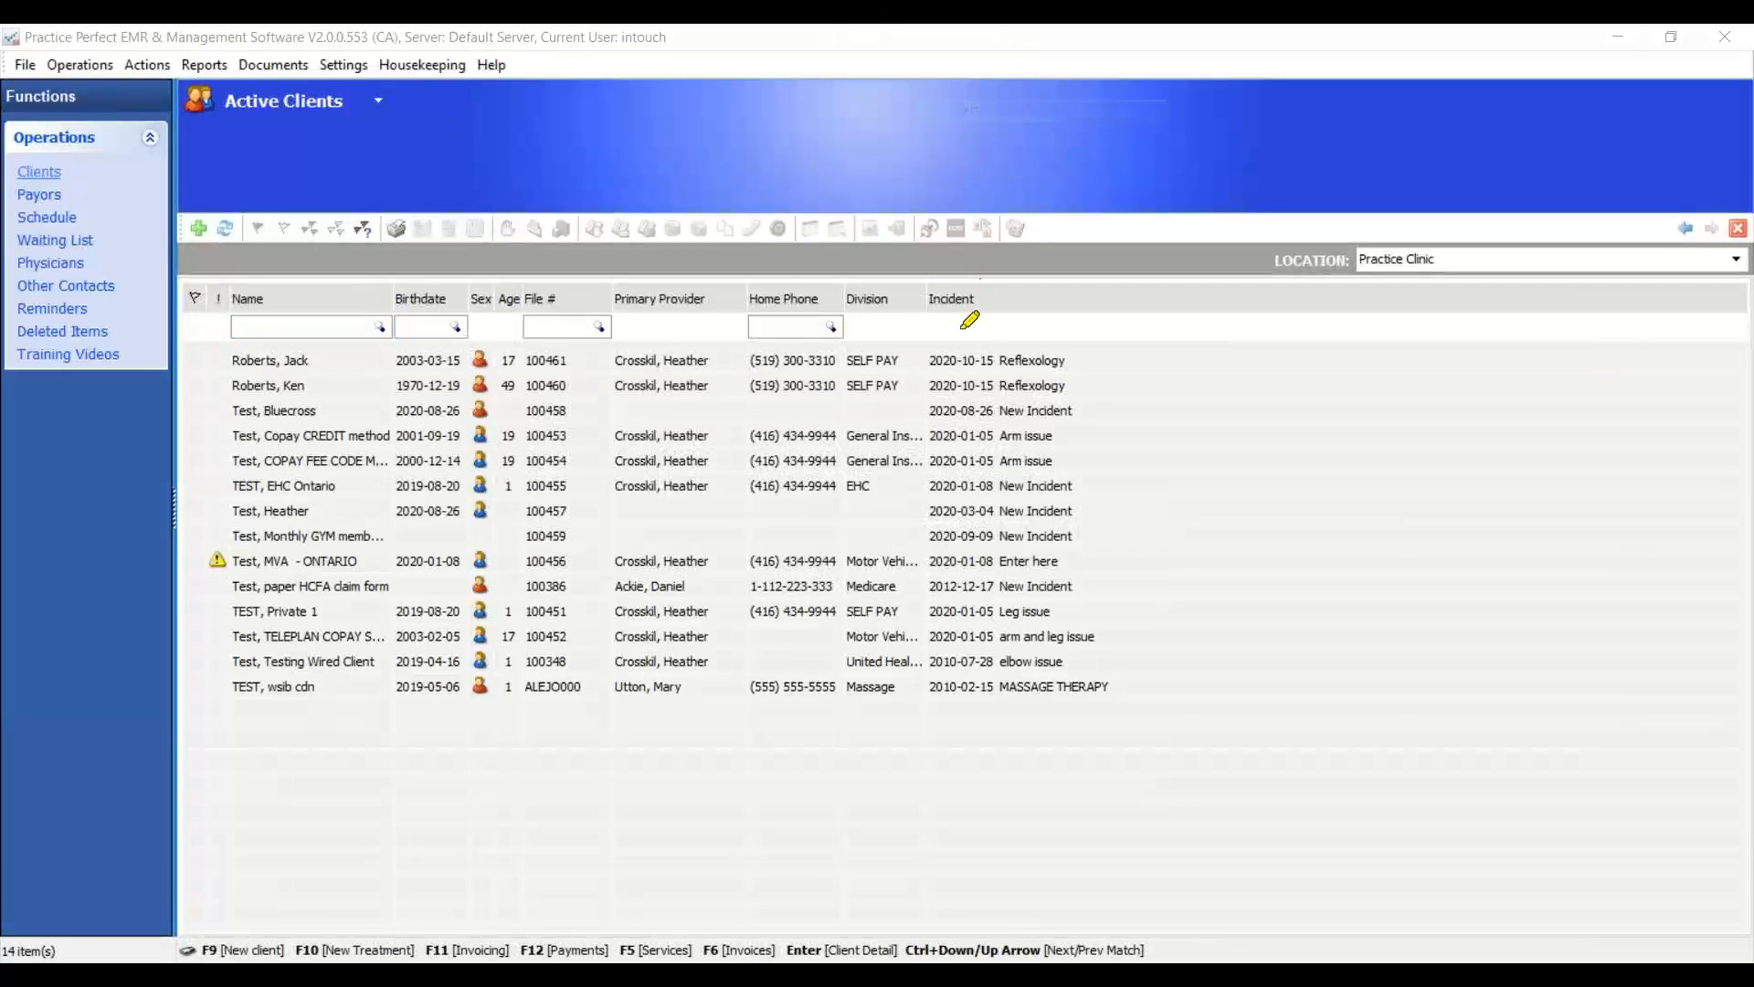
{"action": "mouse_move", "coordinate": [934, 422]}
{"action": "left_mouse_down"}
{"action": "mouse_move", "coordinate": [932, 274]}
{"action": "mouse_move", "coordinate": [846, 288]}
{"action": "mouse_move", "coordinate": [815, 574]}
{"action": "mouse_move", "coordinate": [823, 717]}
{"action": "mouse_move", "coordinate": [947, 663]}
{"action": "mouse_move", "coordinate": [951, 398]}
{"action": "left_mouse_up"}
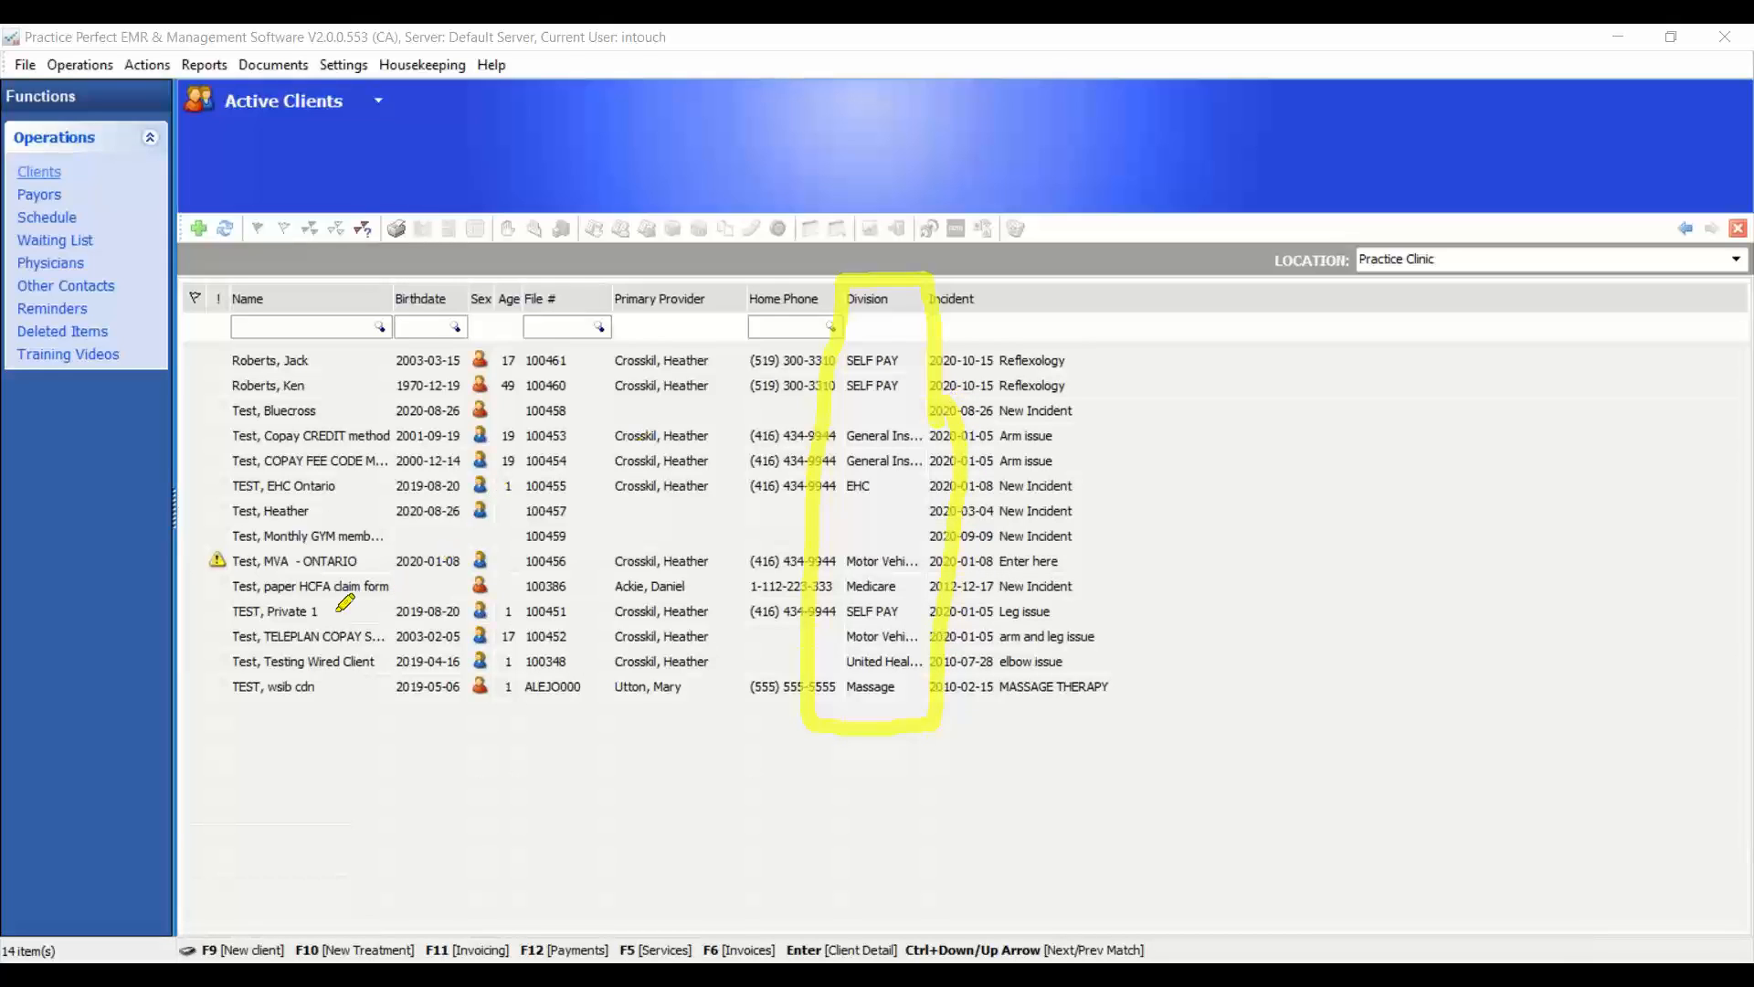
{"action": "left_click_drag", "start_coordinate": [318, 616], "coordinate": [374, 568]}
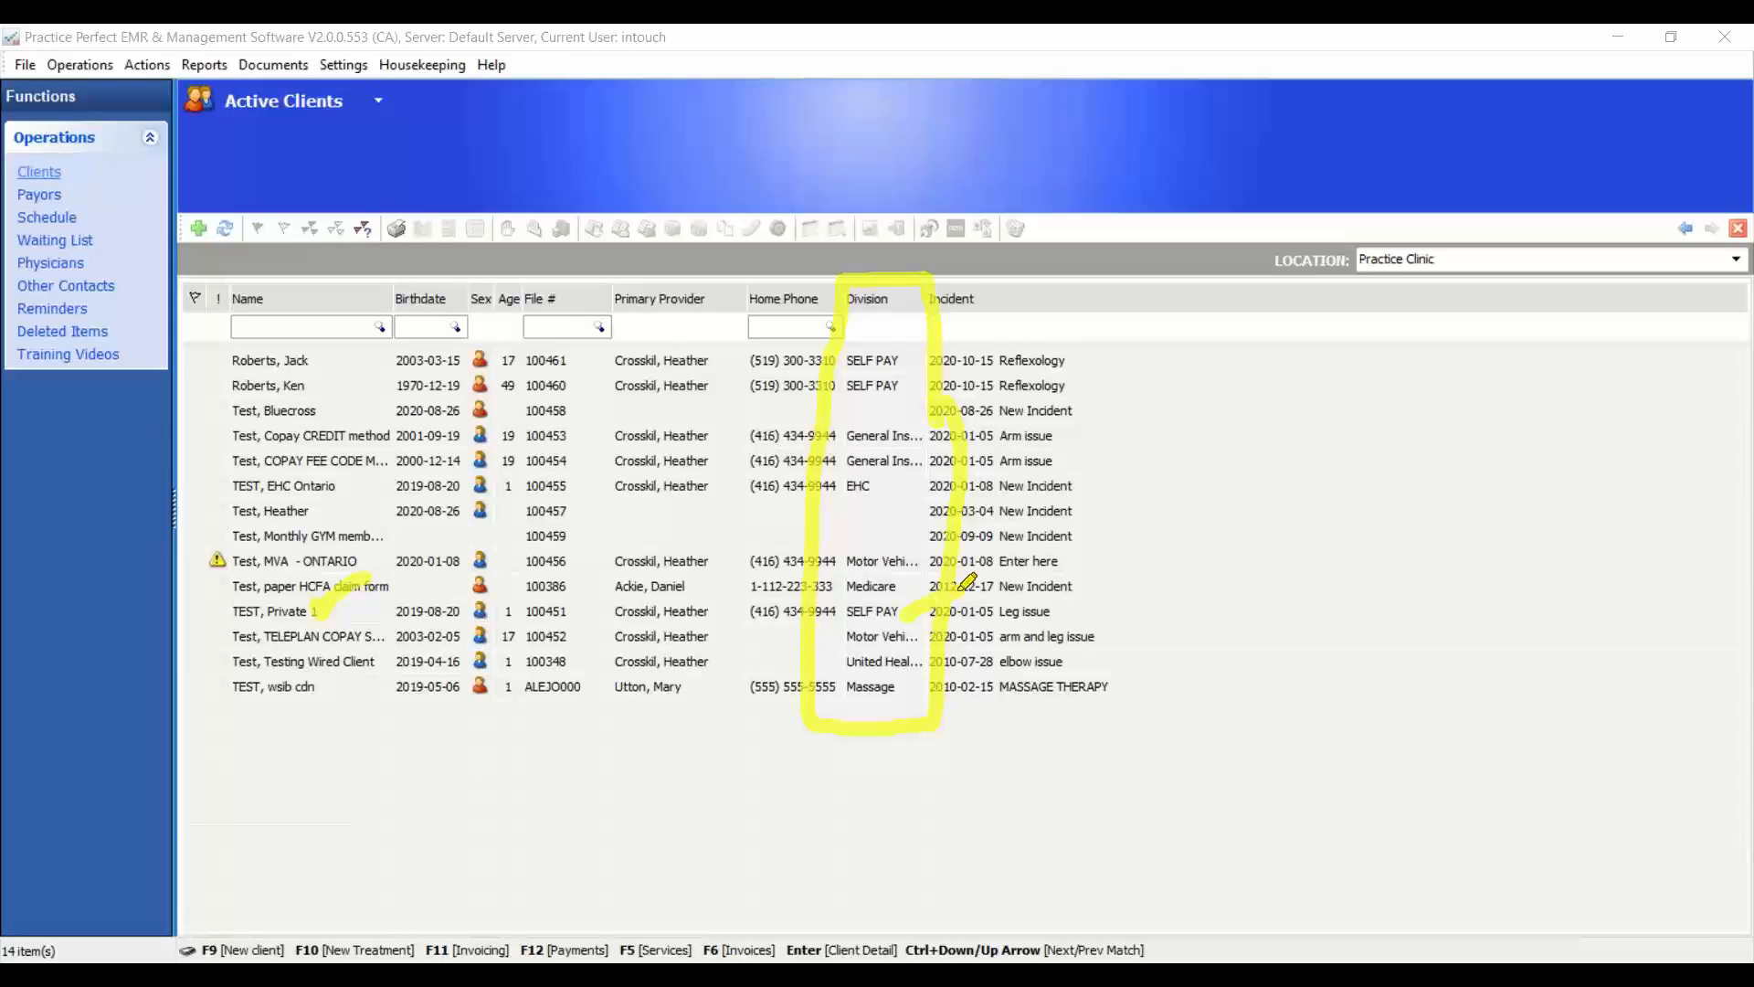
{"action": "left_click_drag", "start_coordinate": [877, 649], "coordinate": [951, 605]}
- Return to the Divisions list under the housekeeping contacts
{"action": "left_click", "coordinate": [439, 71]}
{"action": "mouse_move", "coordinate": [449, 128]}
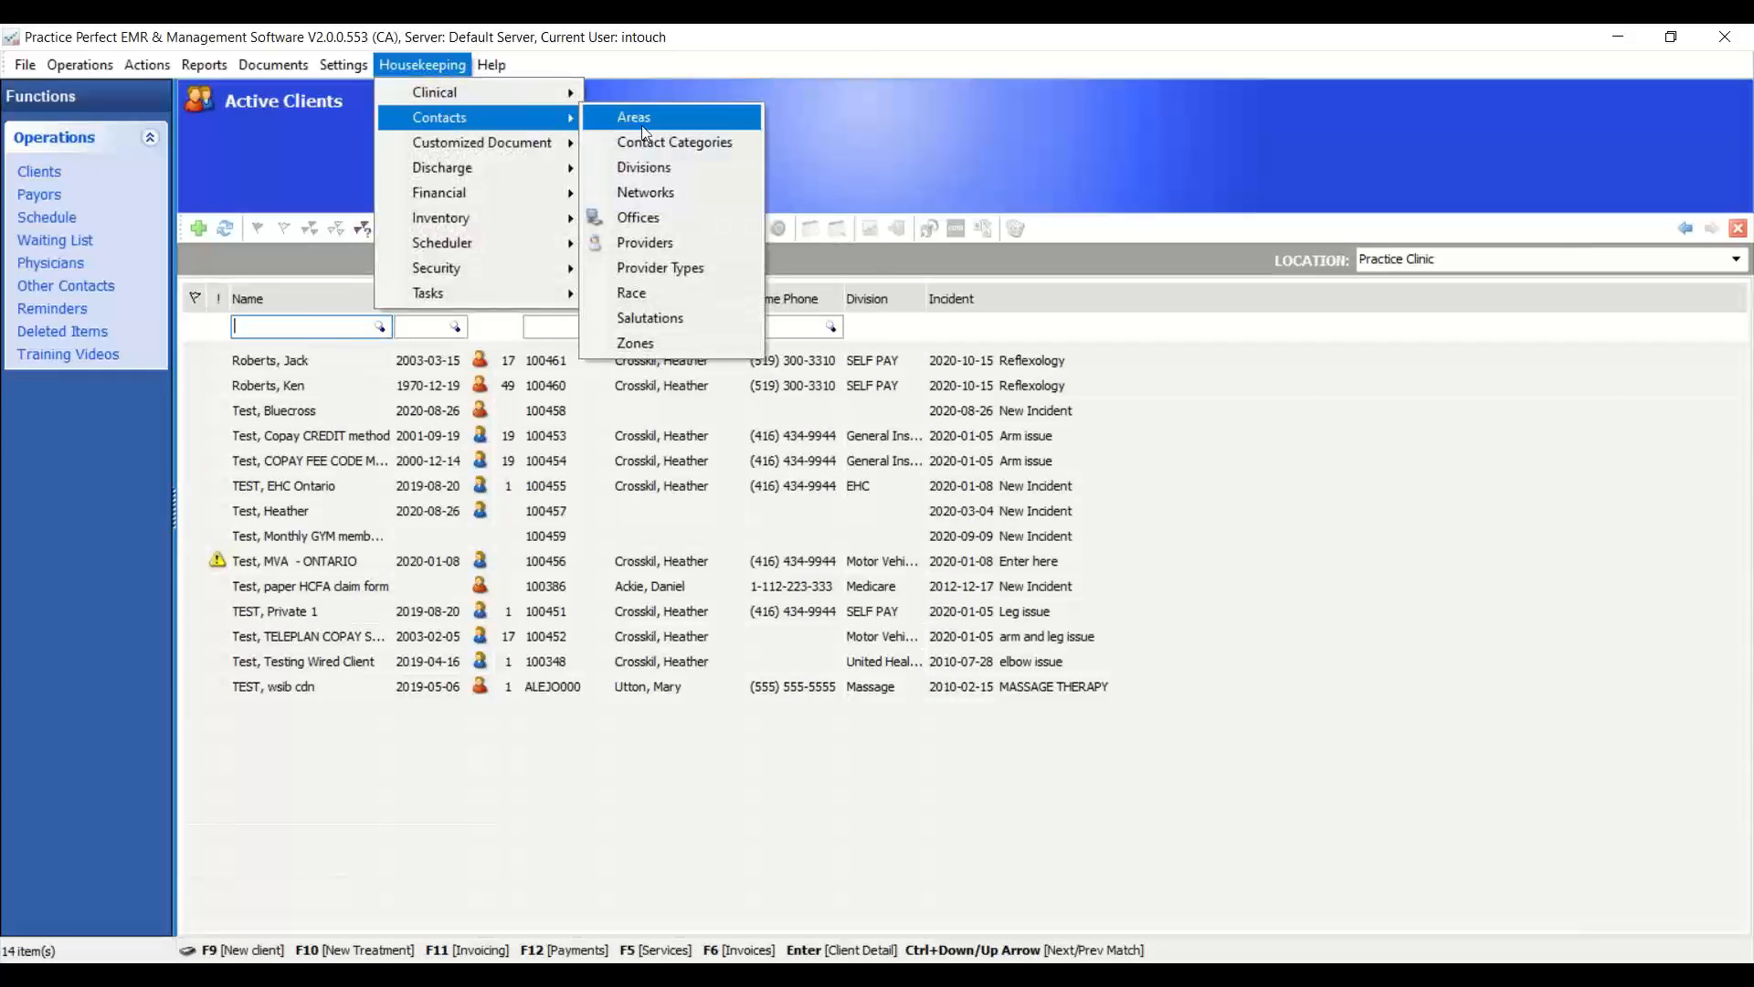
{"action": "left_click", "coordinate": [664, 174]}
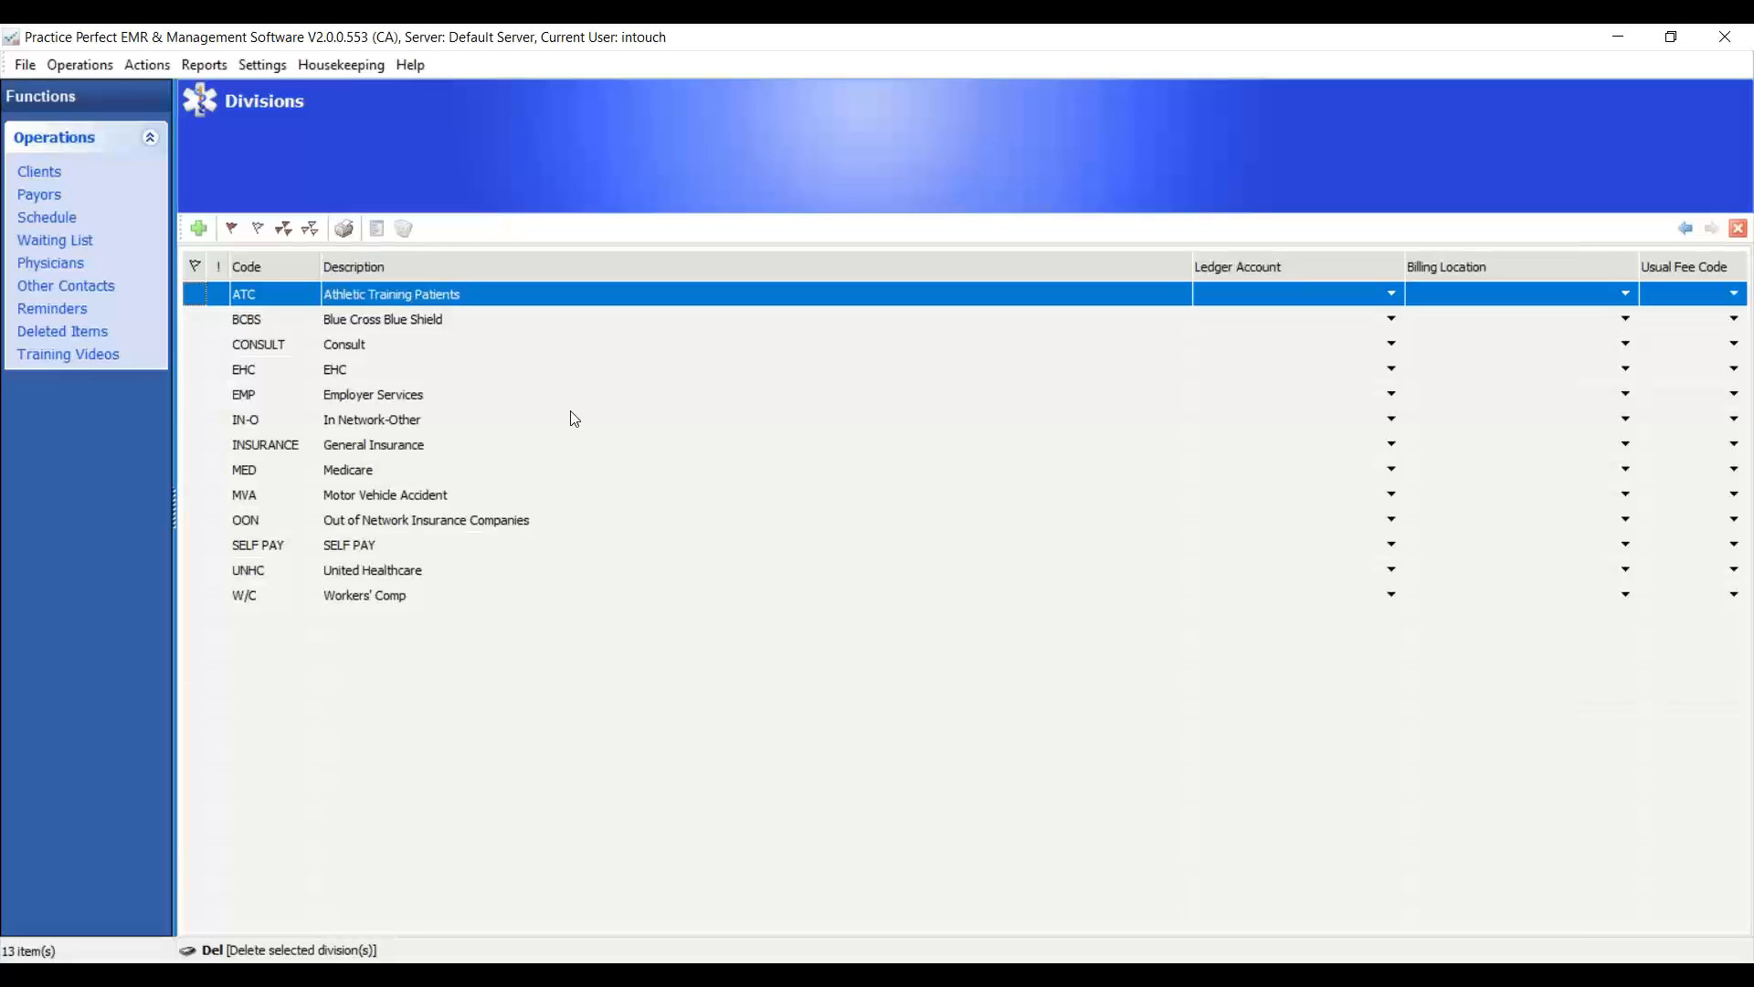
- Flag the Employer Services and Motor Vehicle Accident divisions as if for deletion, and clear the flags without deleting anything
{"action": "left_click", "coordinate": [201, 394]}
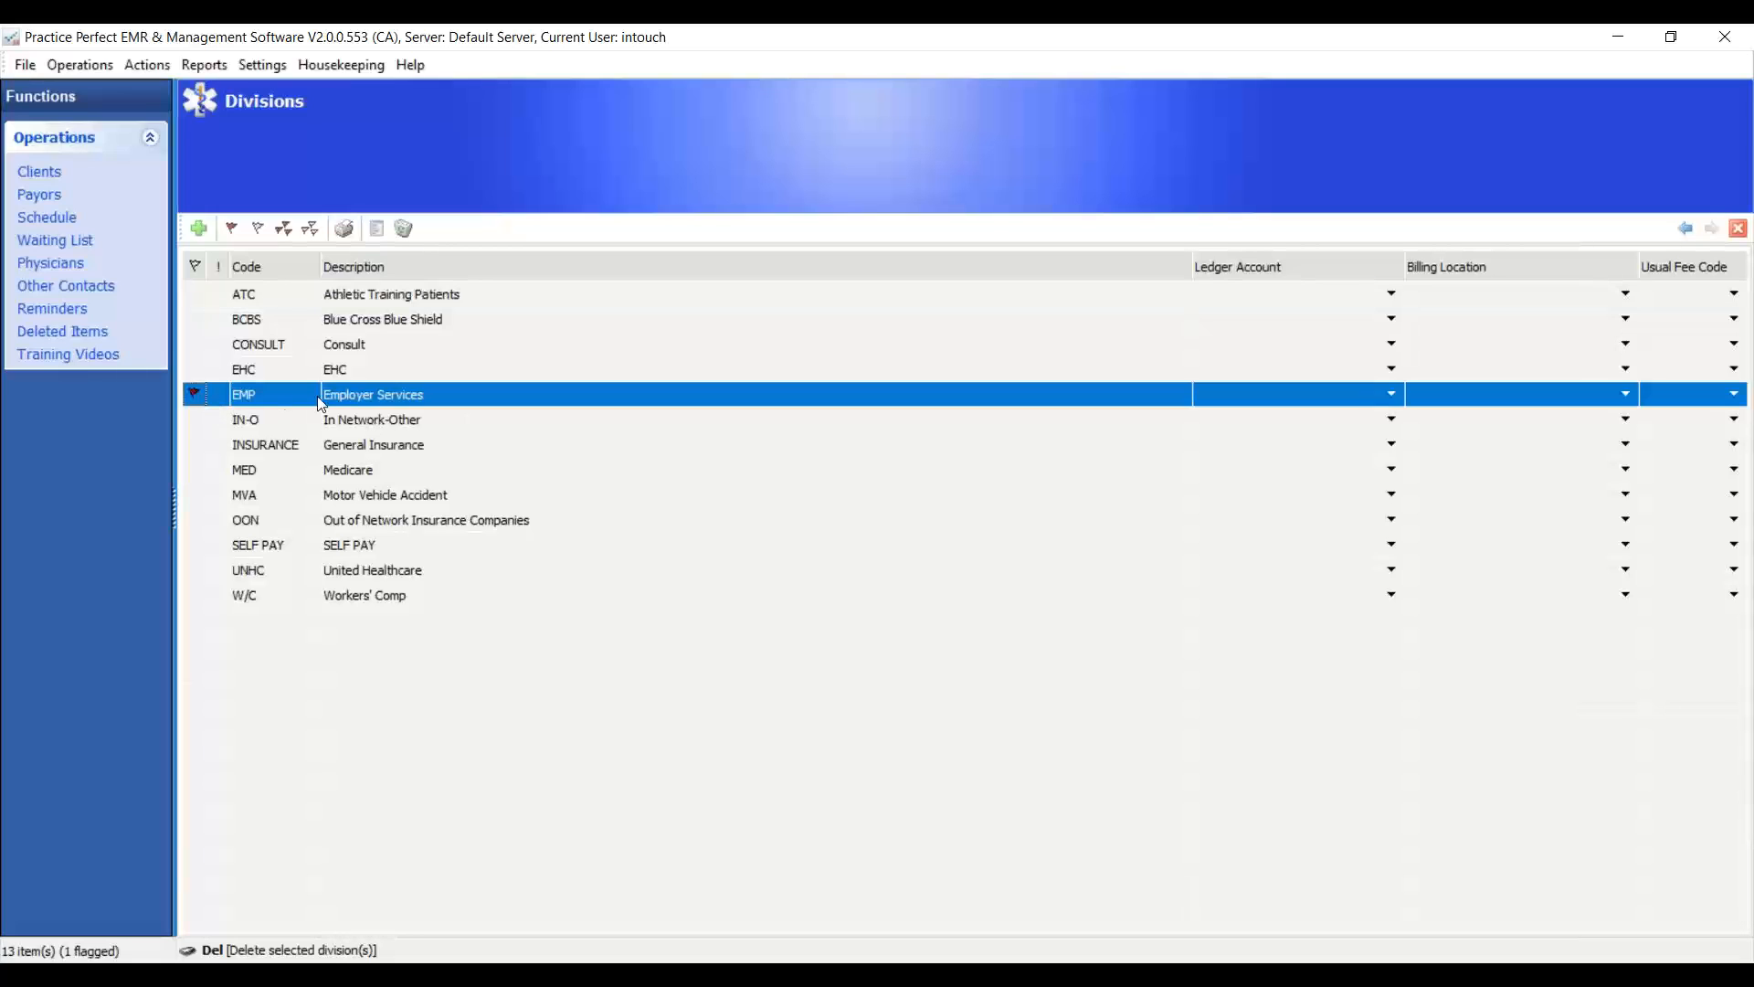
{"action": "left_click", "coordinate": [281, 493]}
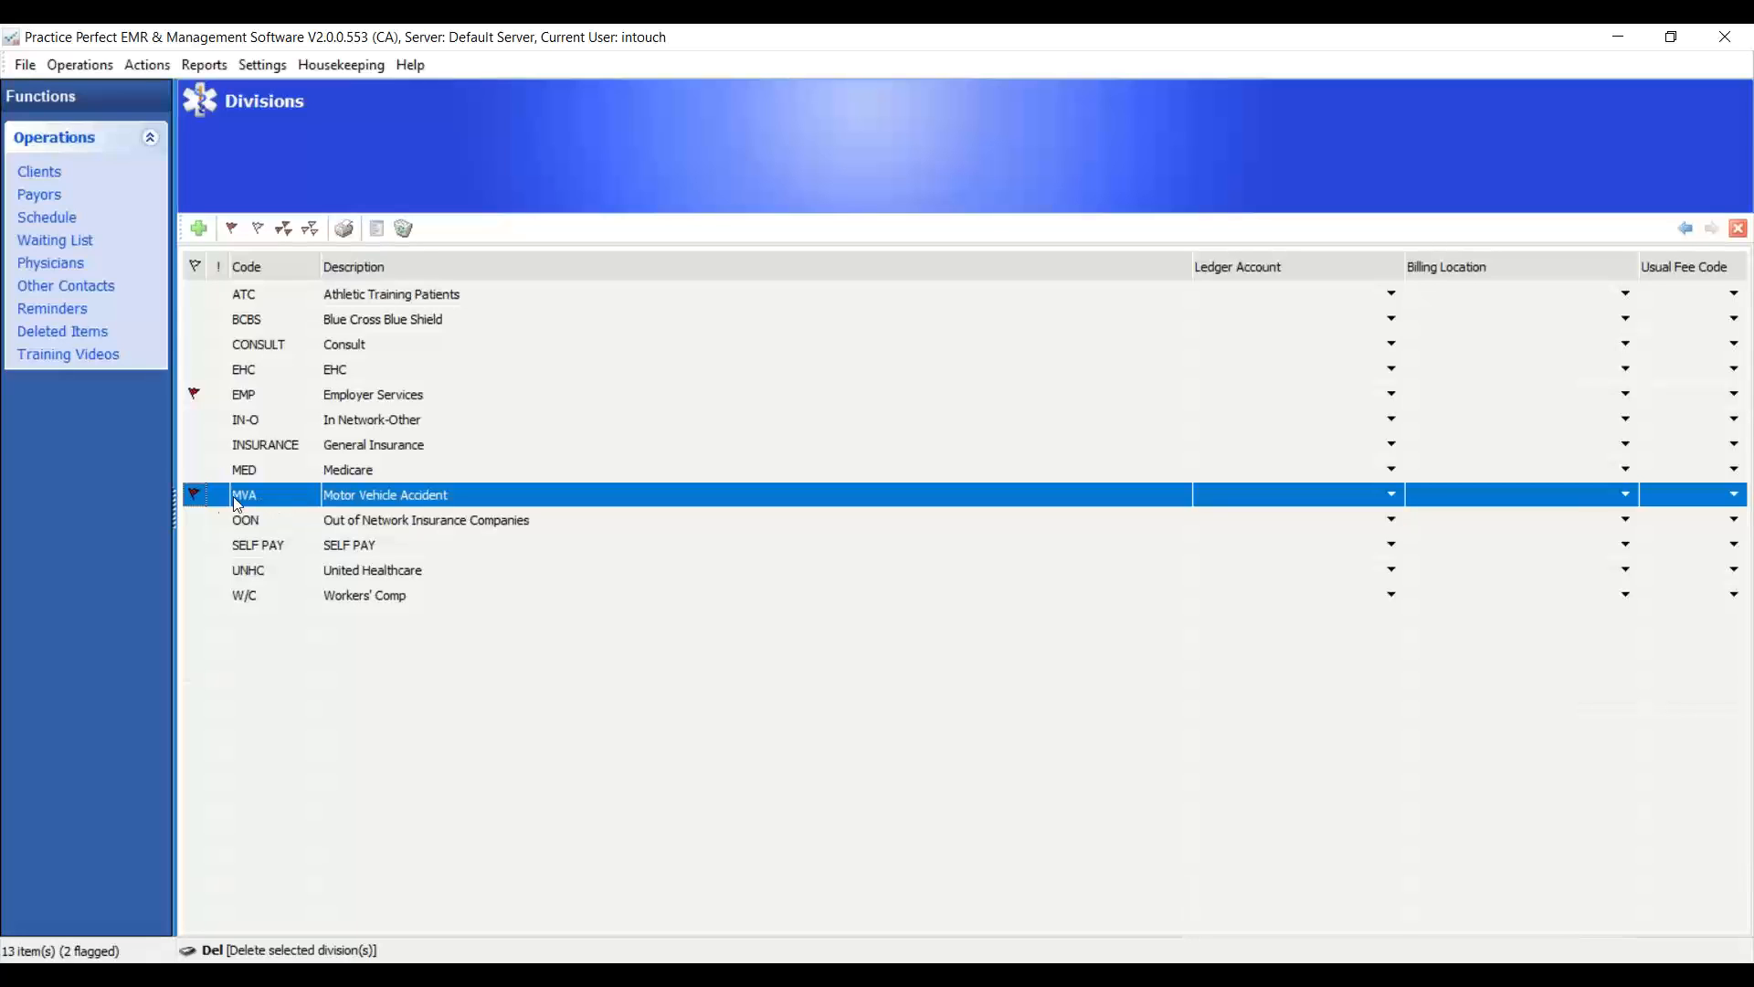
{"action": "left_click", "coordinate": [194, 495]}
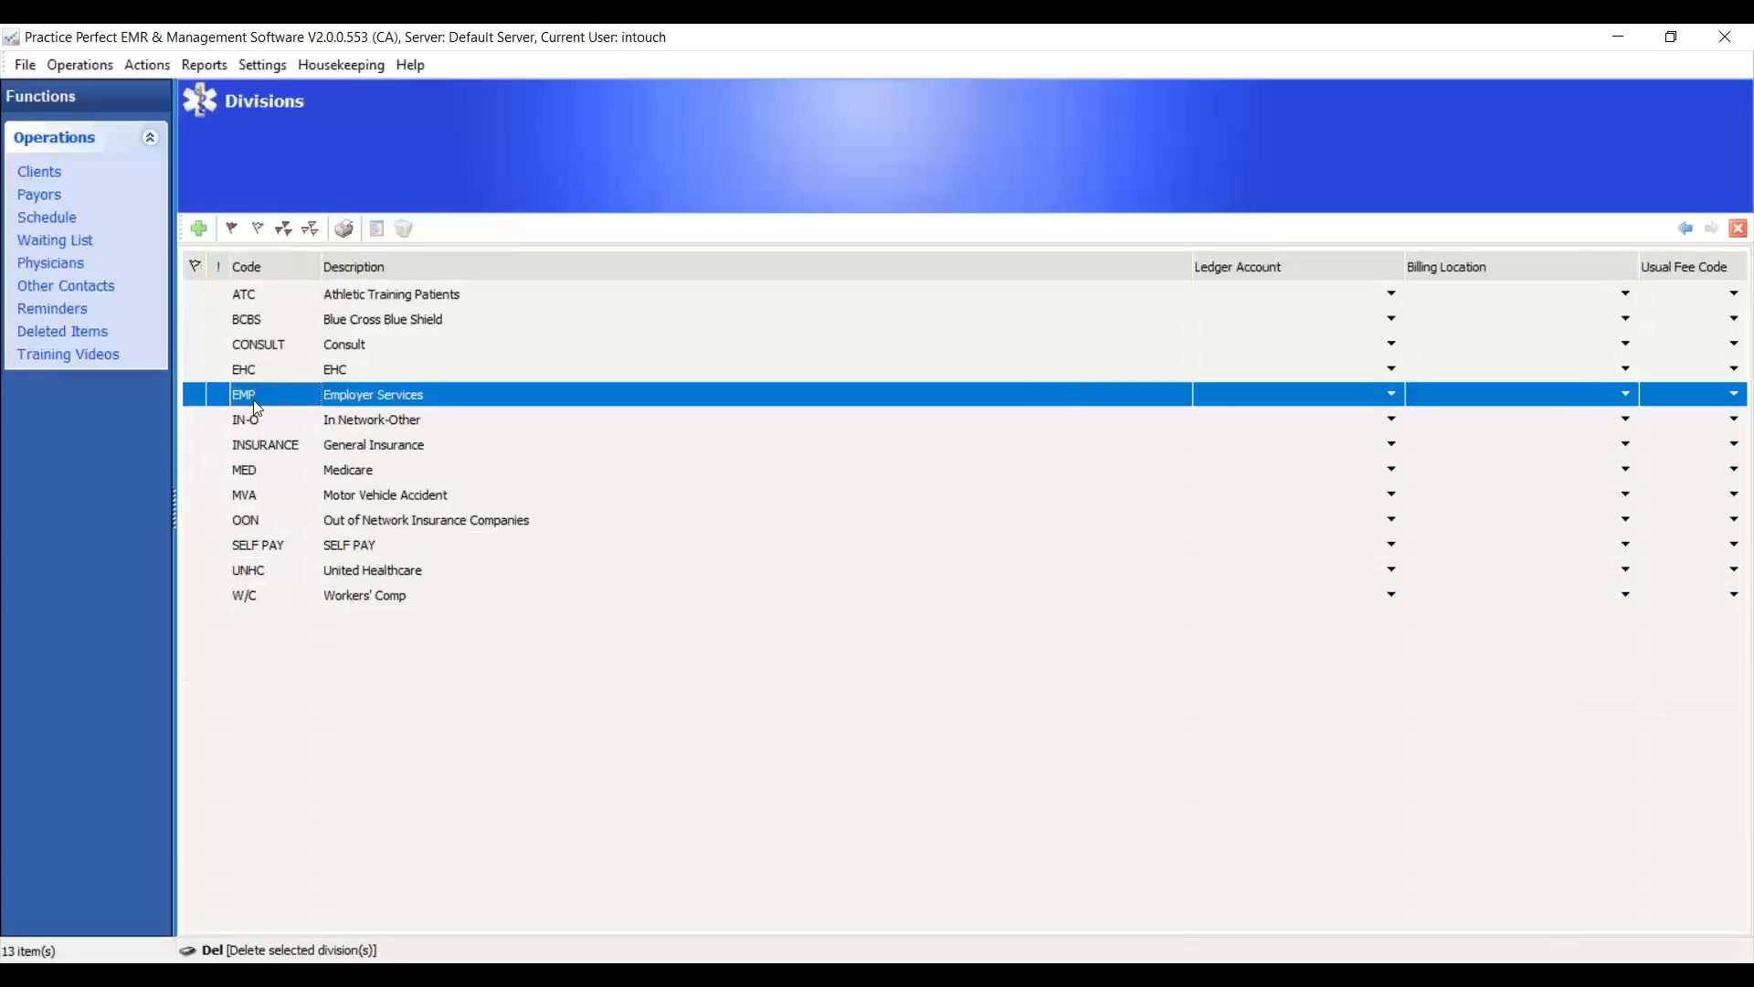
{"action": "left_click", "coordinate": [361, 395]}
{"action": "left_click", "coordinate": [193, 396]}
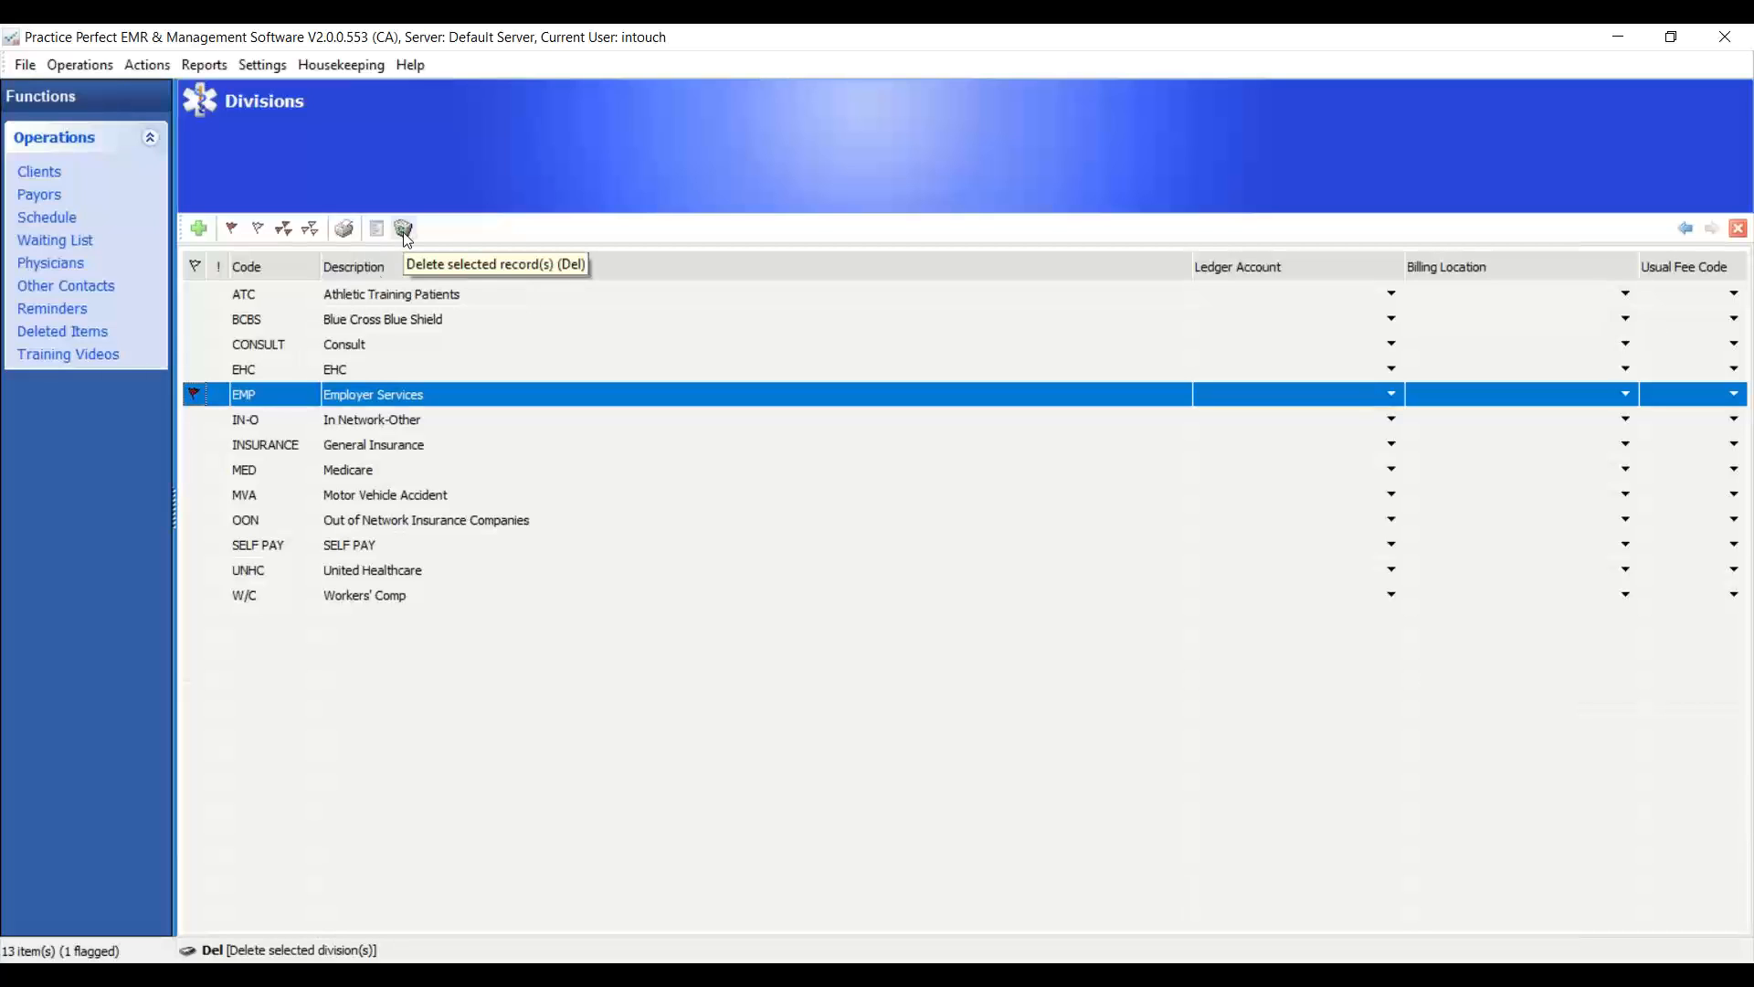
{"action": "left_click", "coordinate": [195, 395]}
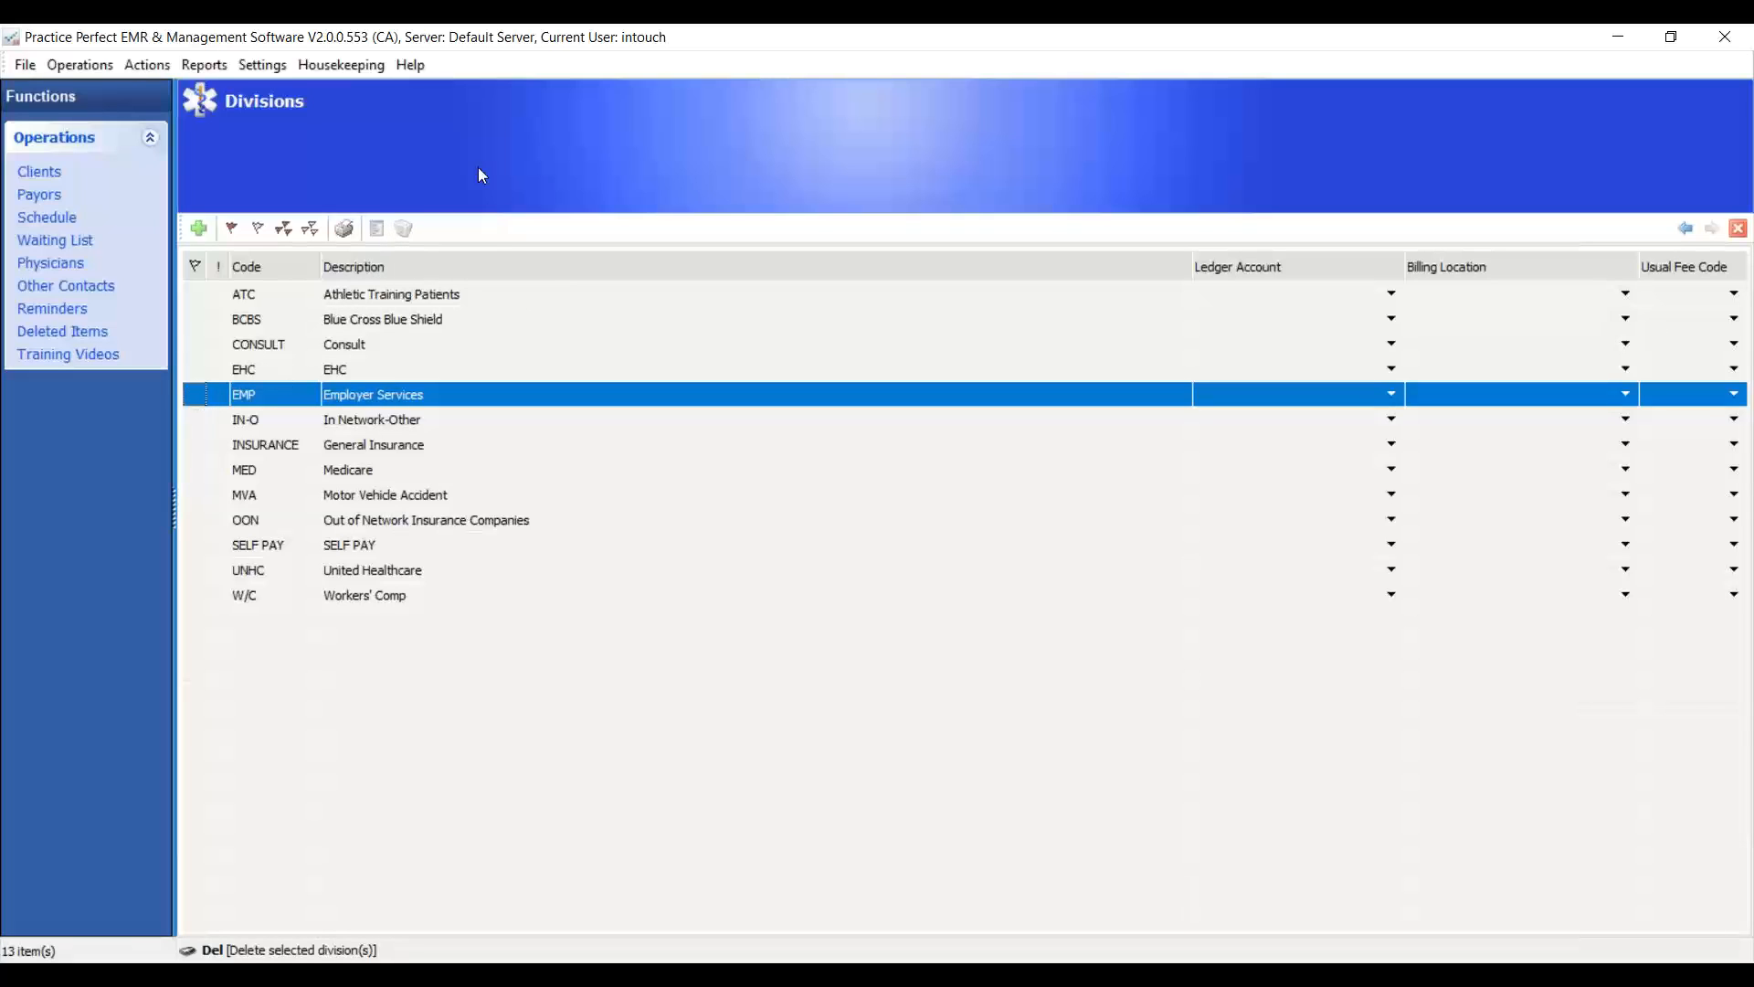
- Open the Payment/Adjustment Methods list in the financial housekeeping and examine the Write Off method's description and style options
{"action": "left_click", "coordinate": [367, 68]}
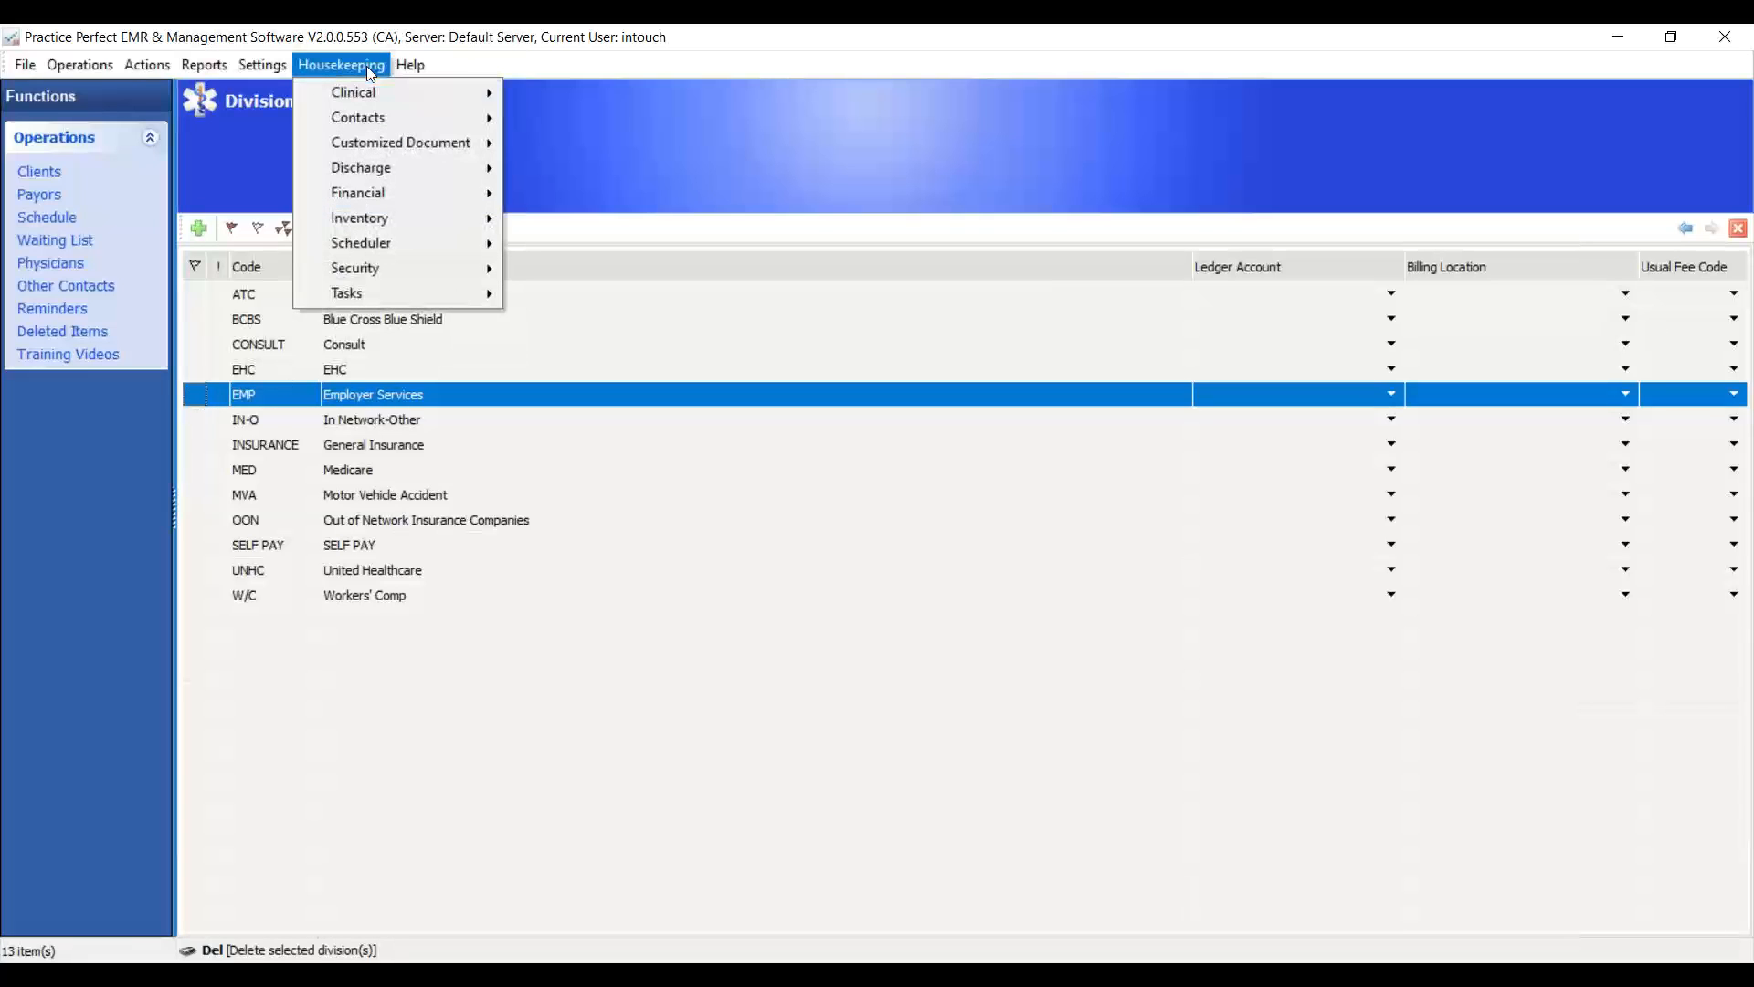
{"action": "mouse_move", "coordinate": [384, 202]}
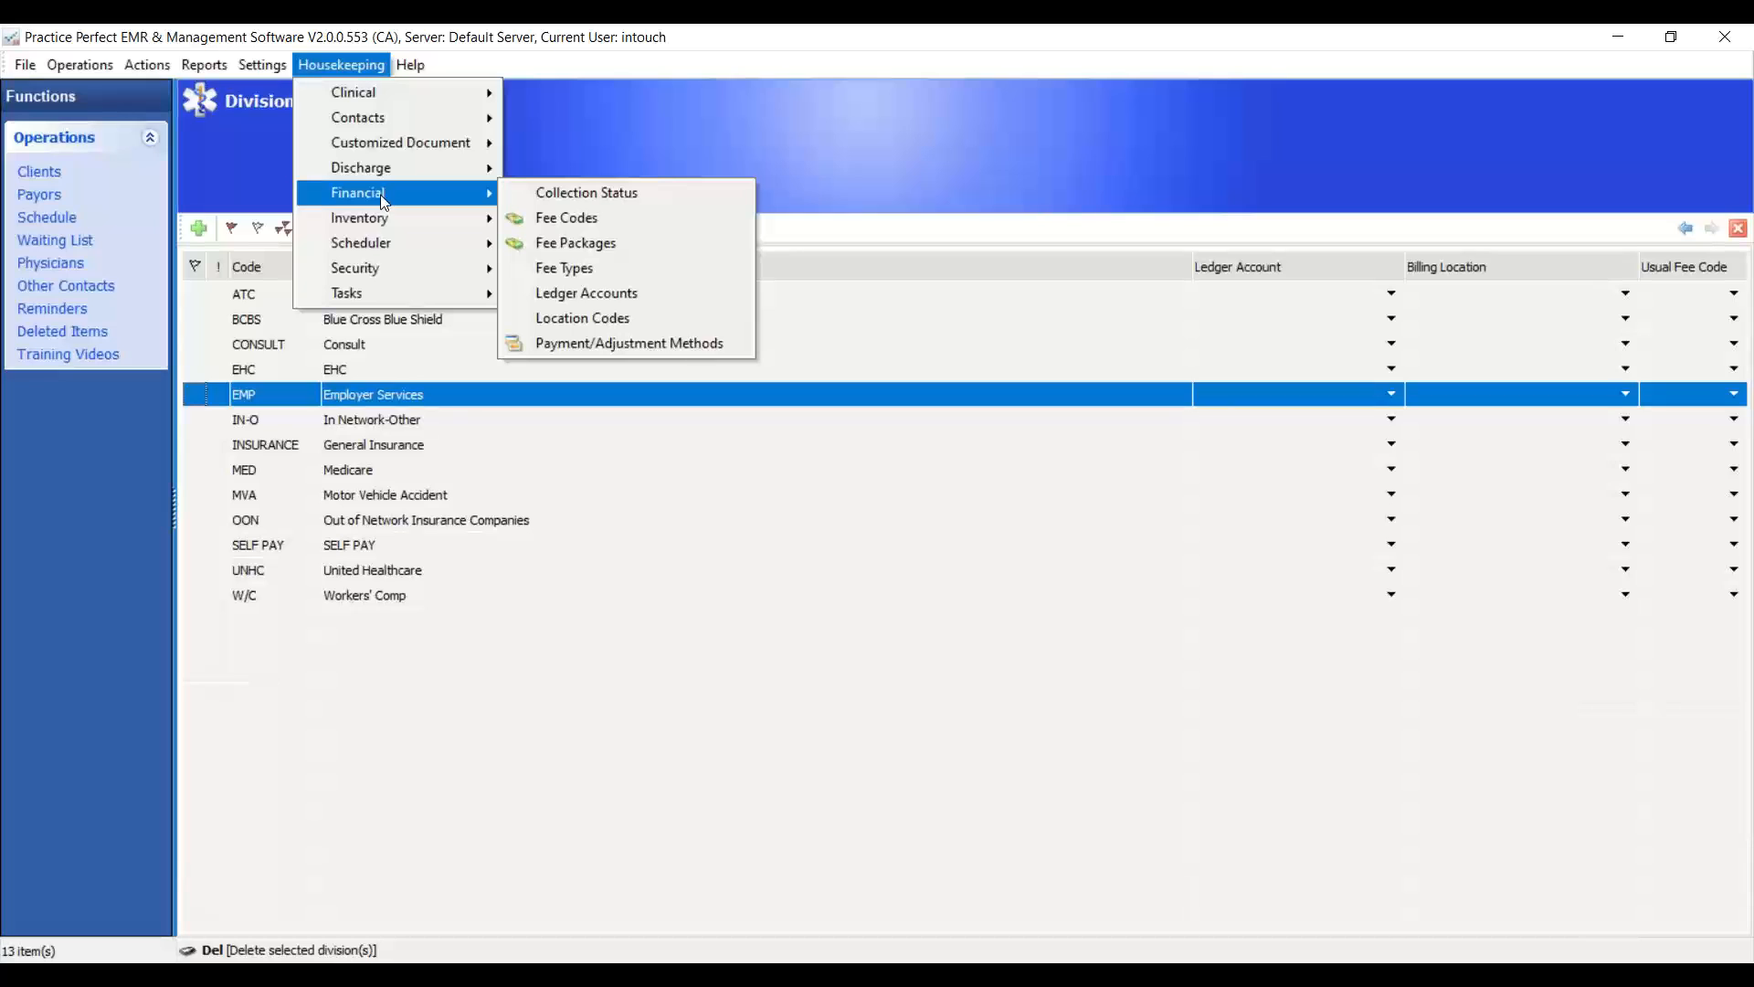
{"action": "left_click", "coordinate": [677, 354]}
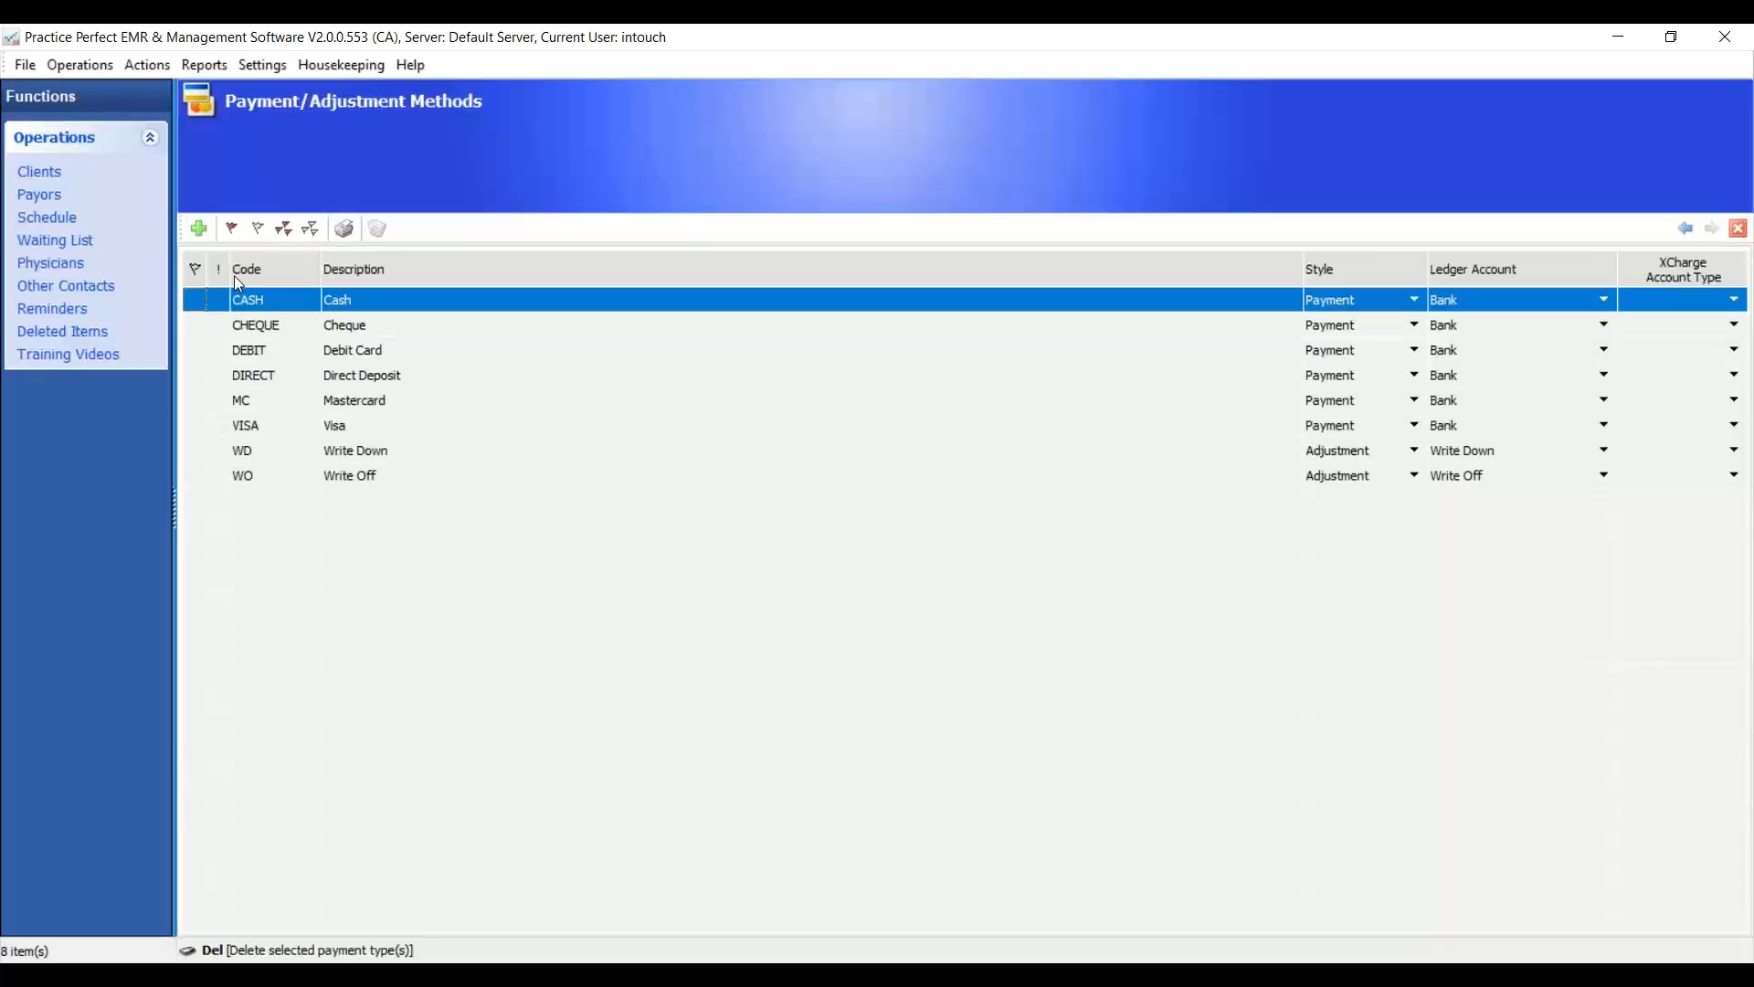
{"action": "left_click", "coordinate": [271, 334]}
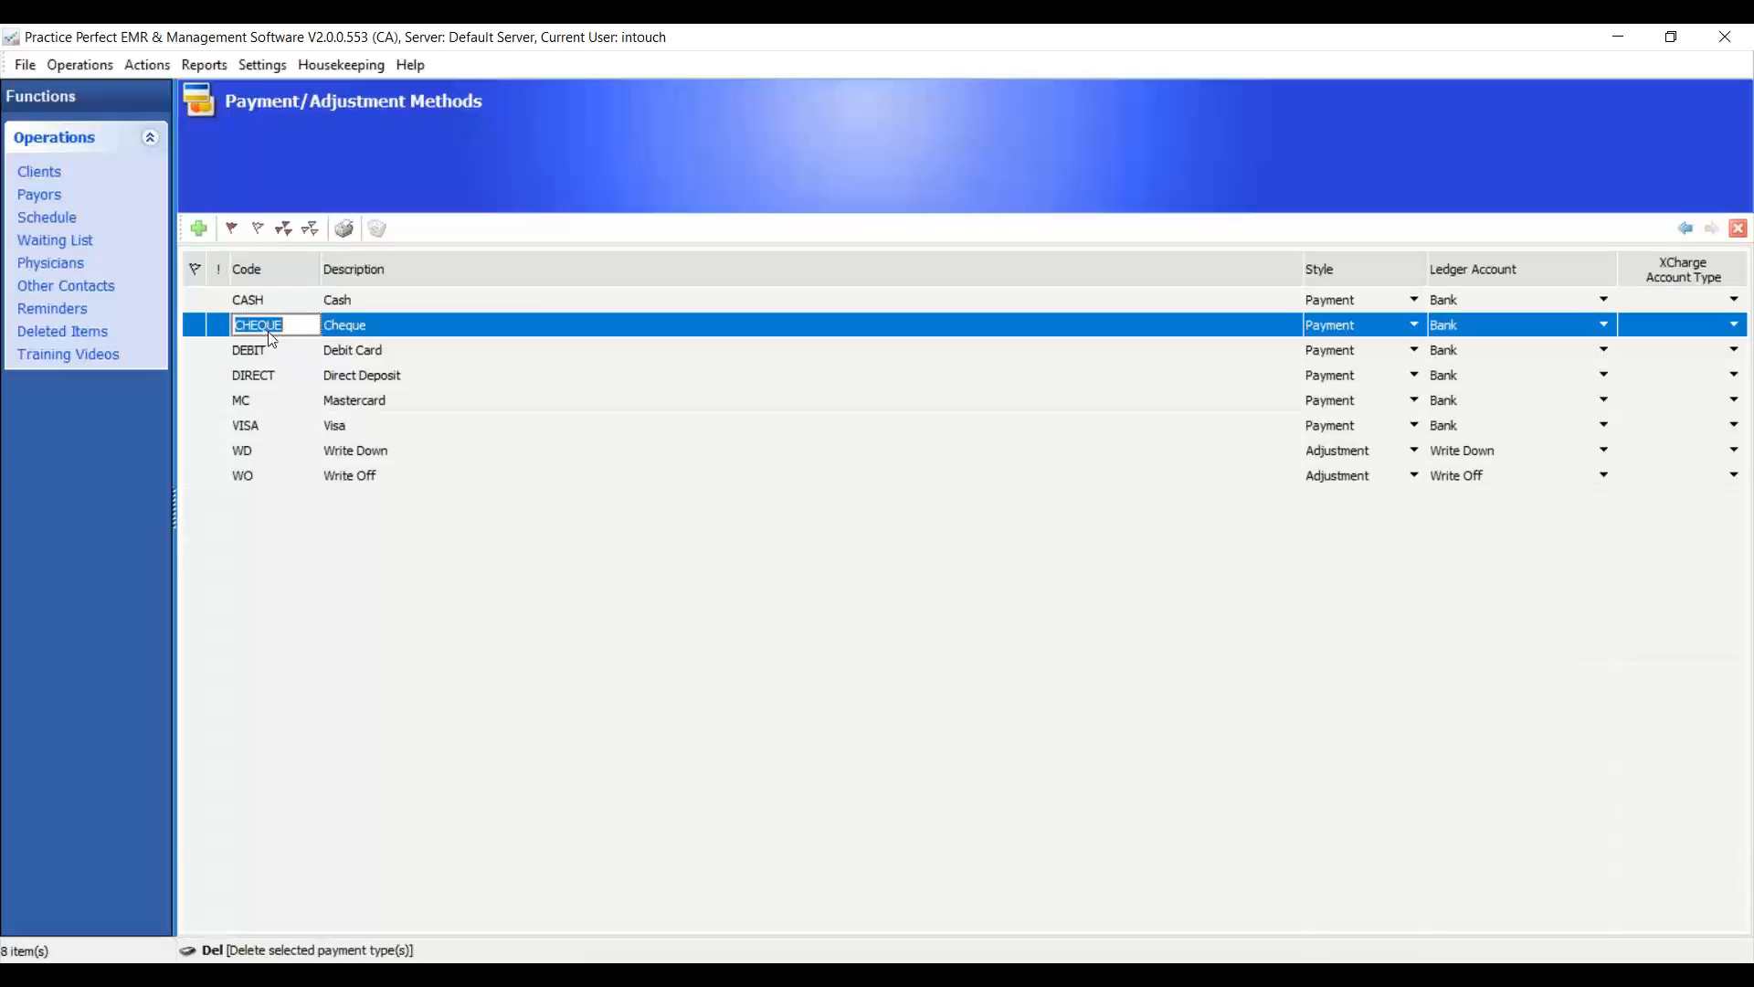
{"action": "left_click", "coordinate": [263, 477]}
{"action": "left_click", "coordinate": [375, 477]}
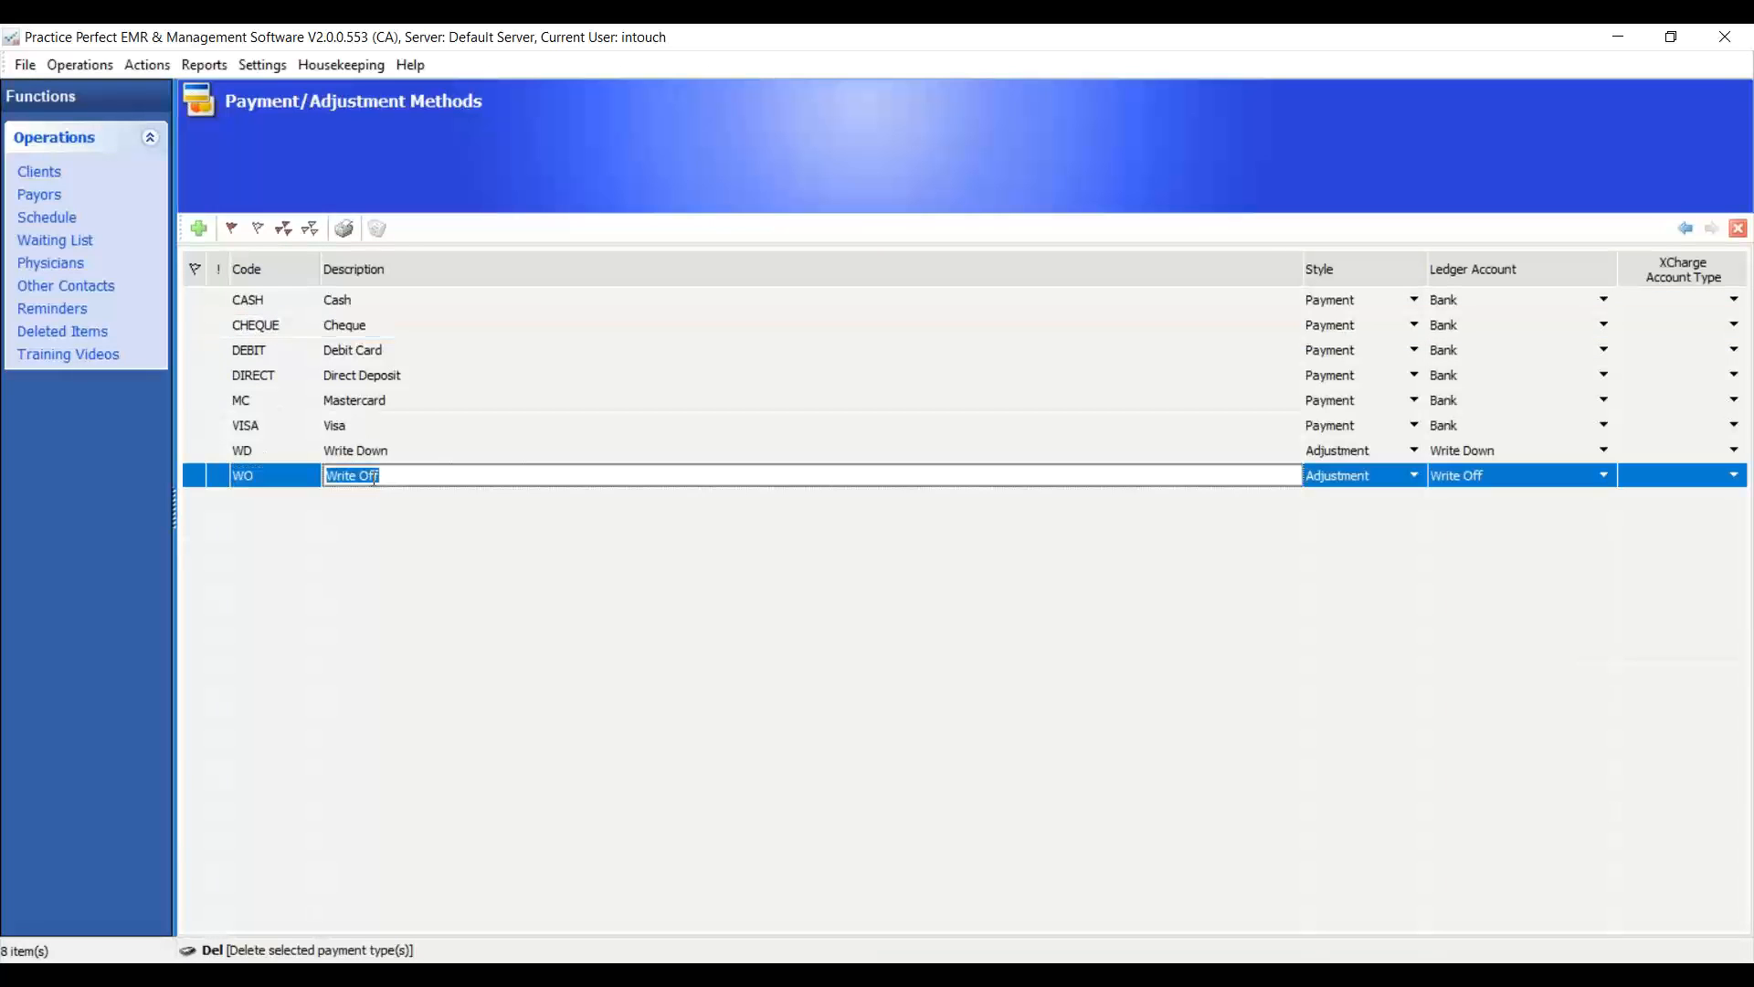
{"action": "left_click", "coordinate": [1420, 482]}
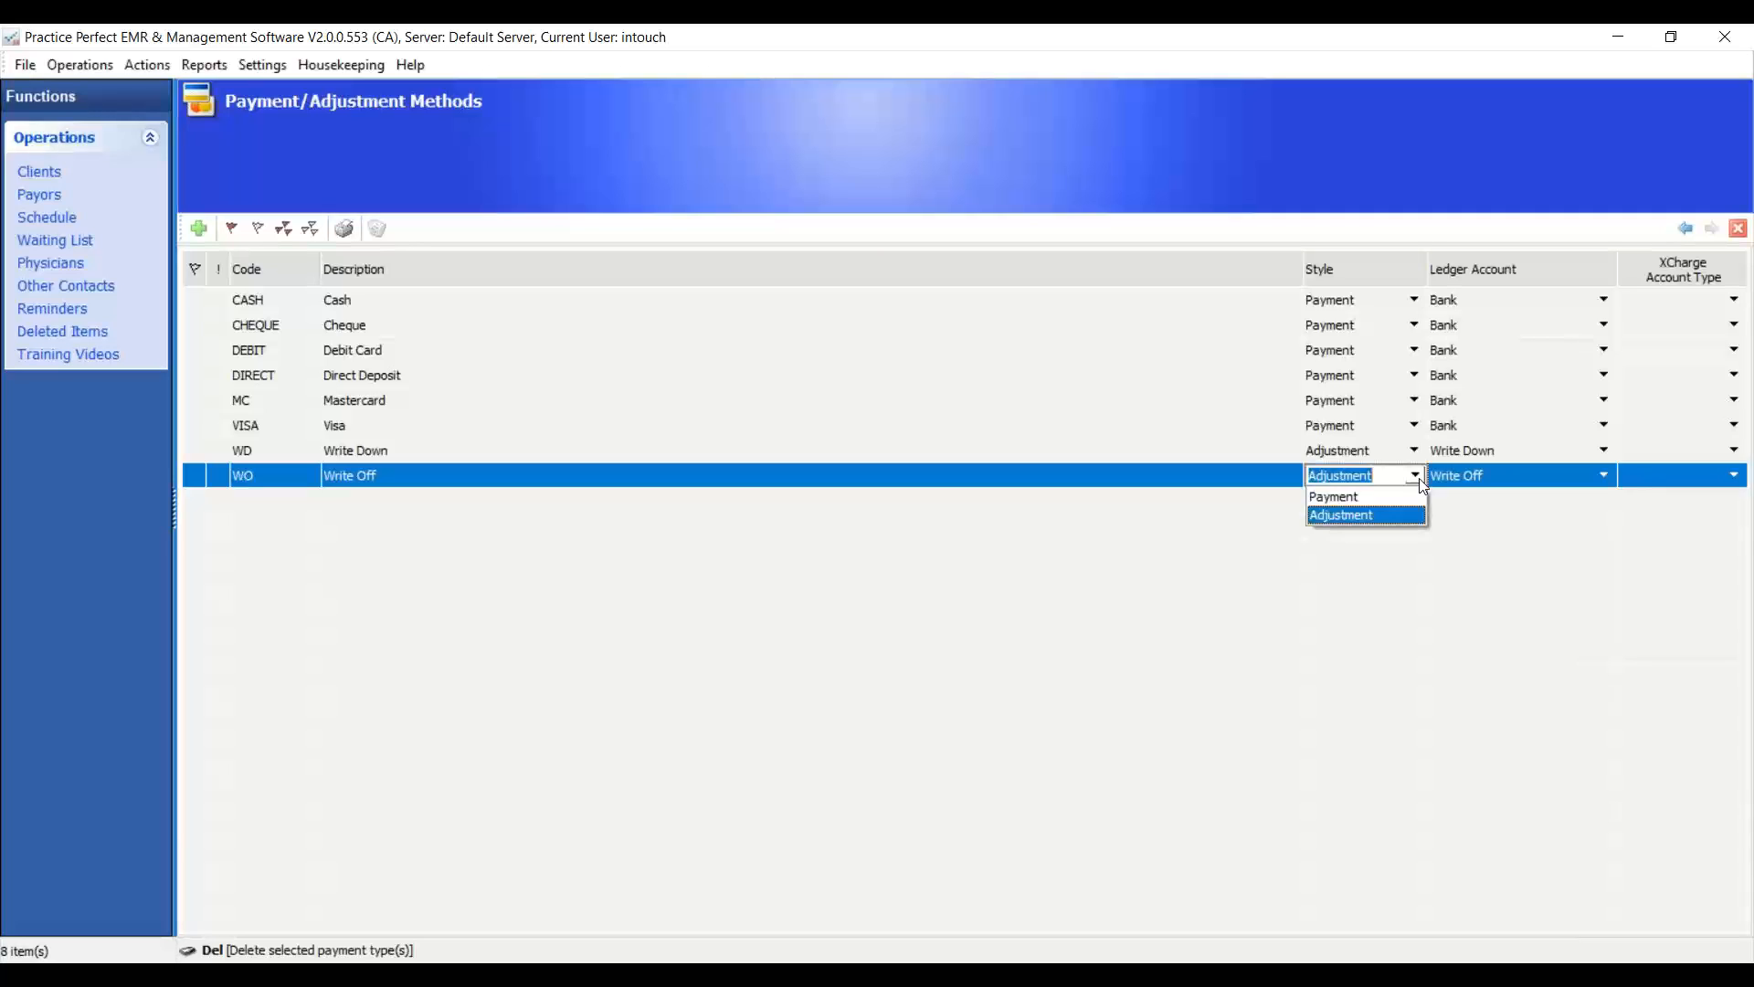
- Leave the Write Off style as Adjustment and open the Location Codes list in the financial housekeeping
{"action": "left_click", "coordinate": [348, 69]}
{"action": "left_click", "coordinate": [347, 69]}
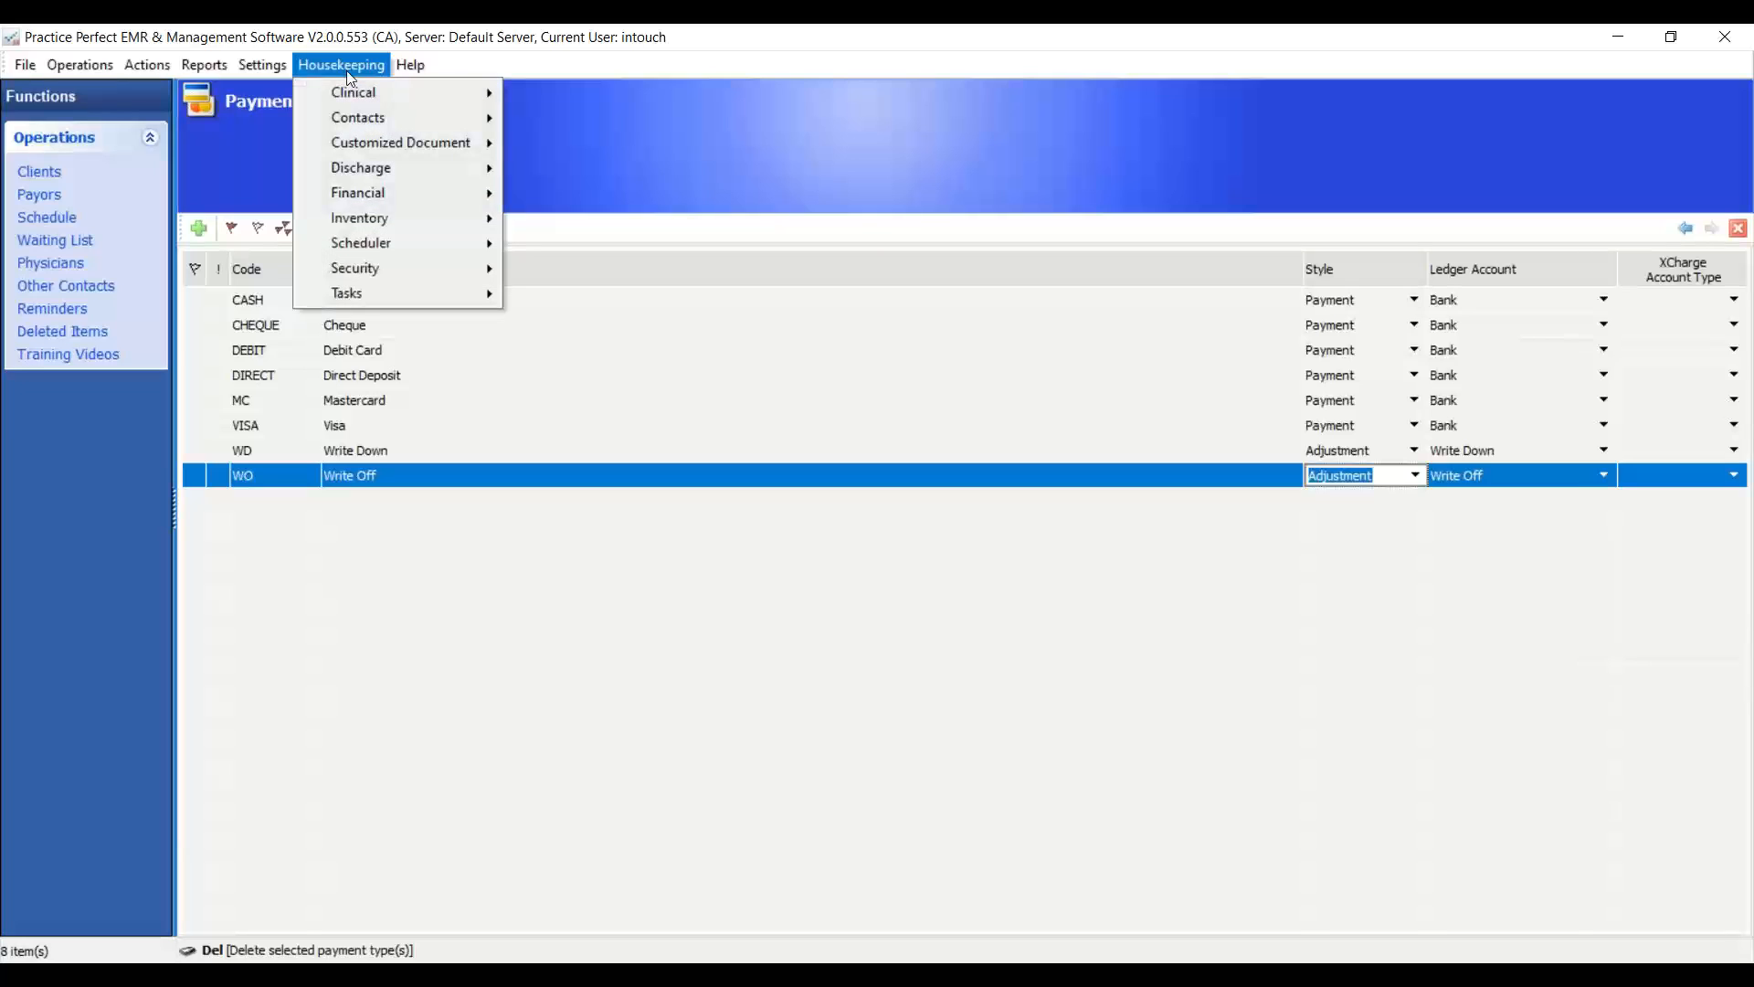
{"action": "mouse_move", "coordinate": [380, 197]}
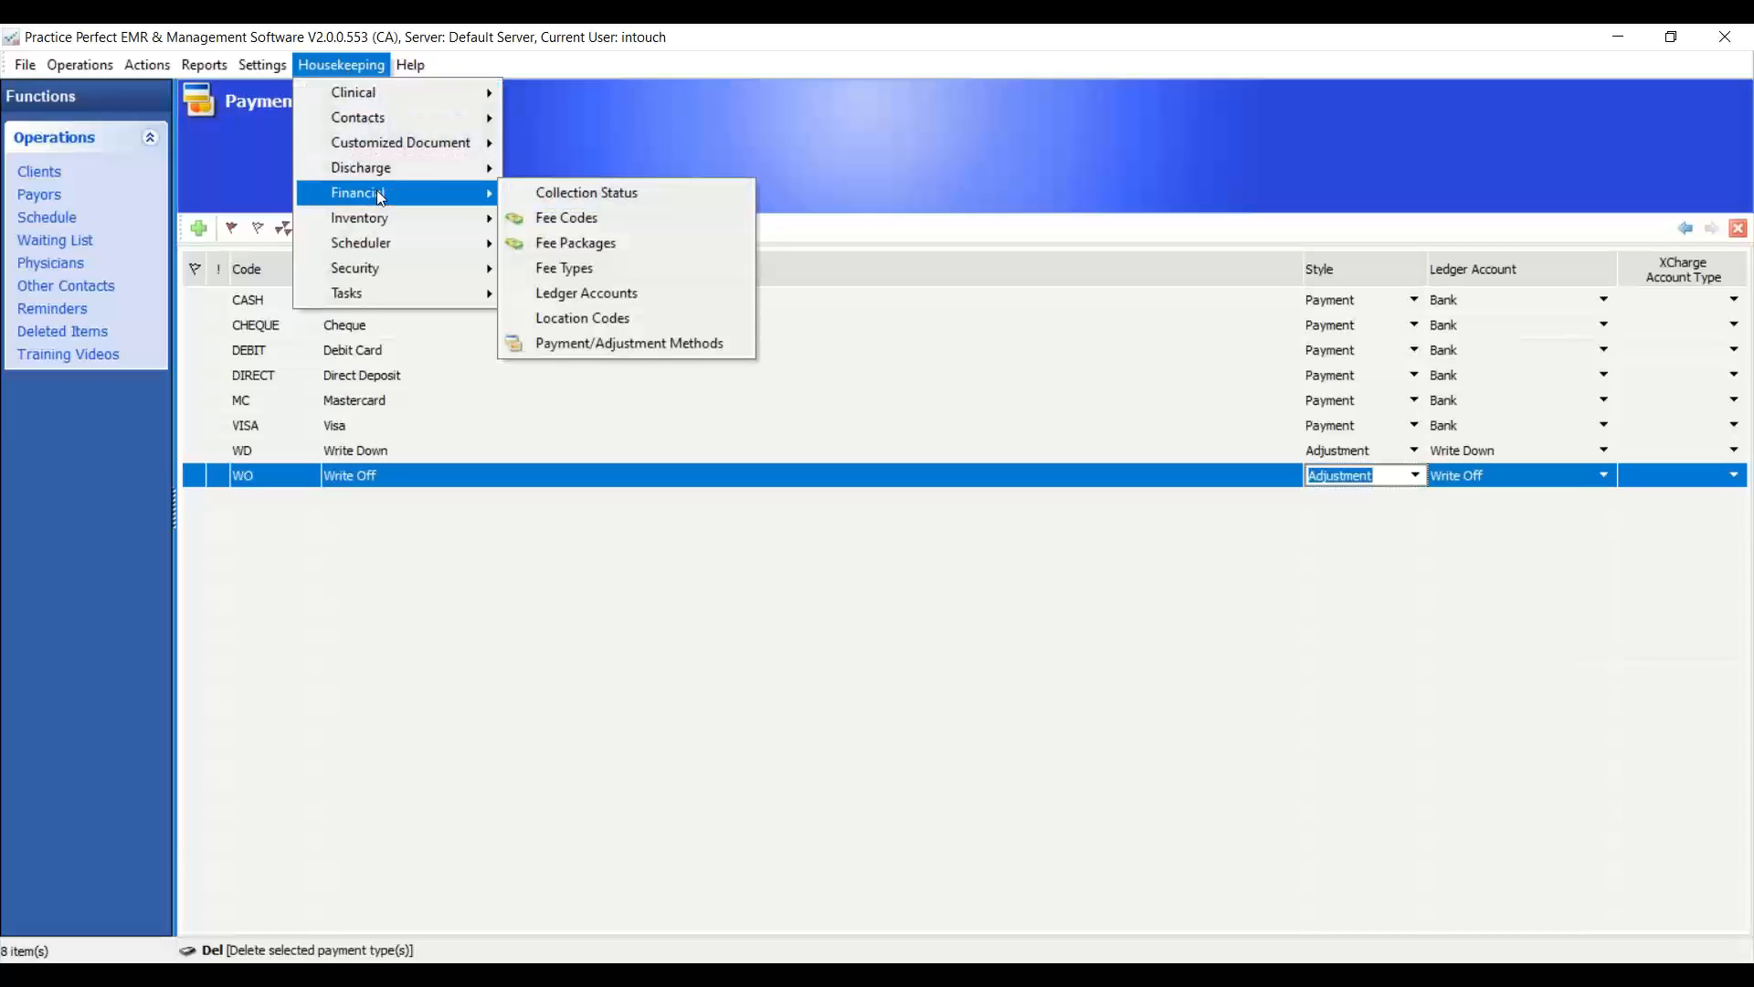
{"action": "left_click", "coordinate": [601, 319]}
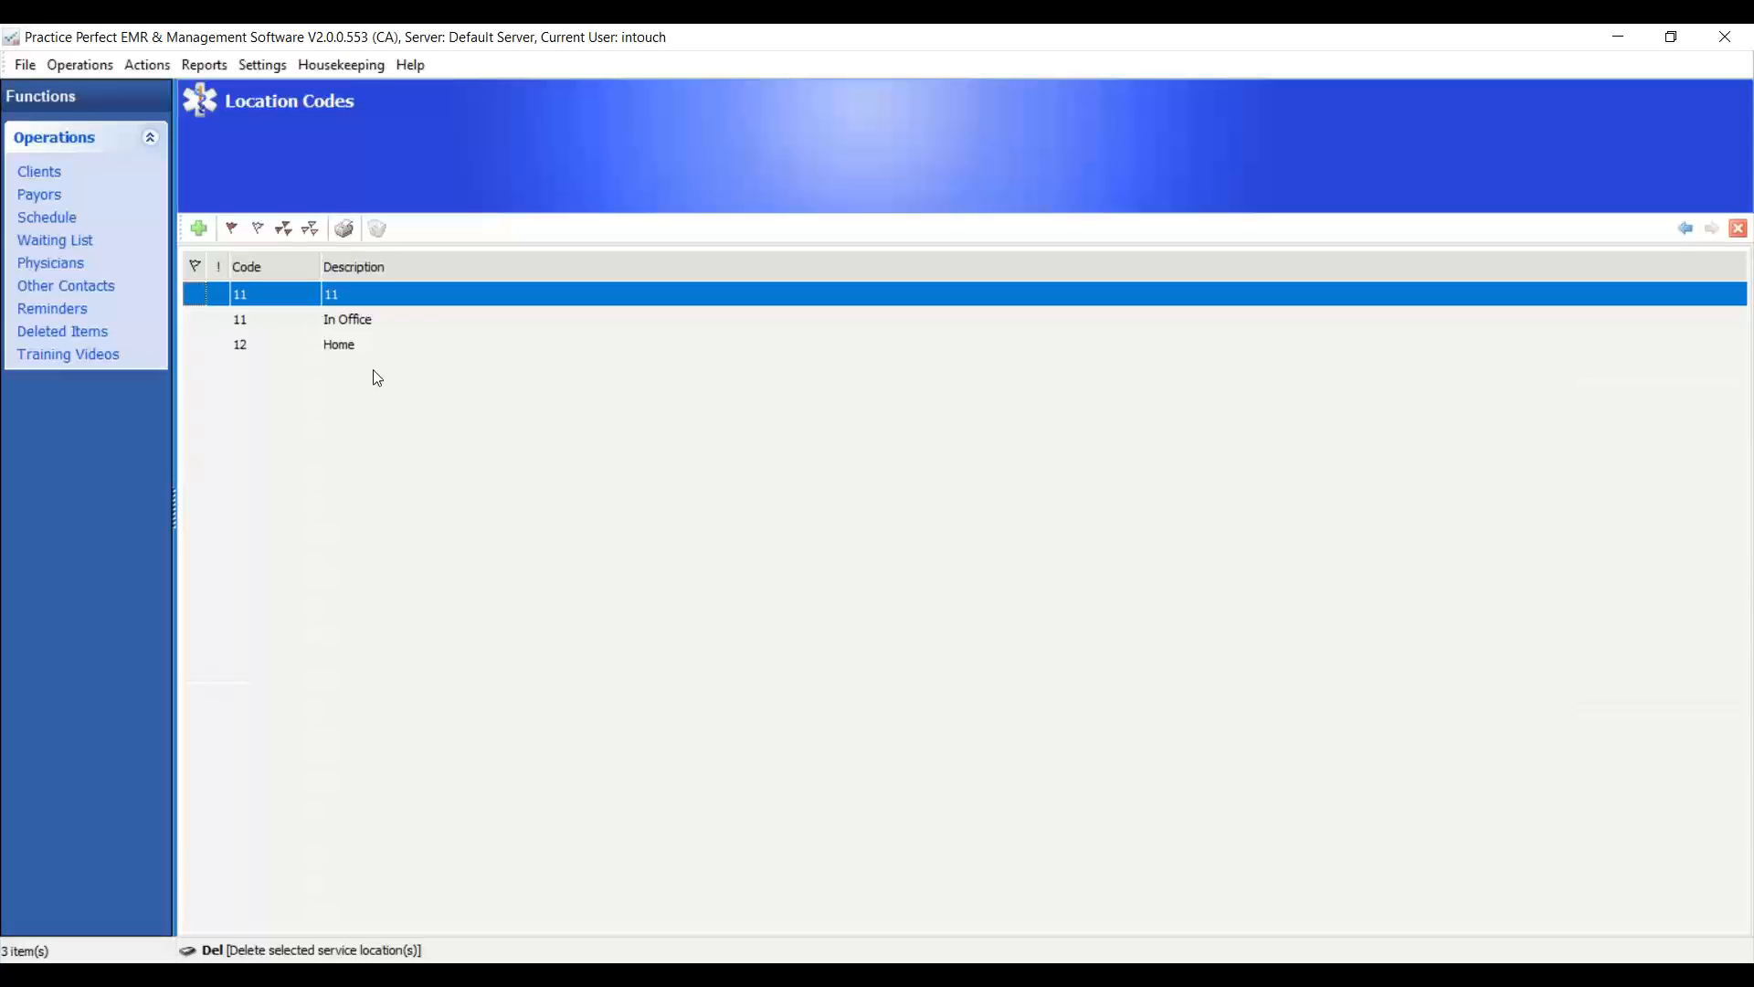
- Open the Ledger Accounts list in the financial housekeeping
{"action": "left_click", "coordinate": [357, 64]}
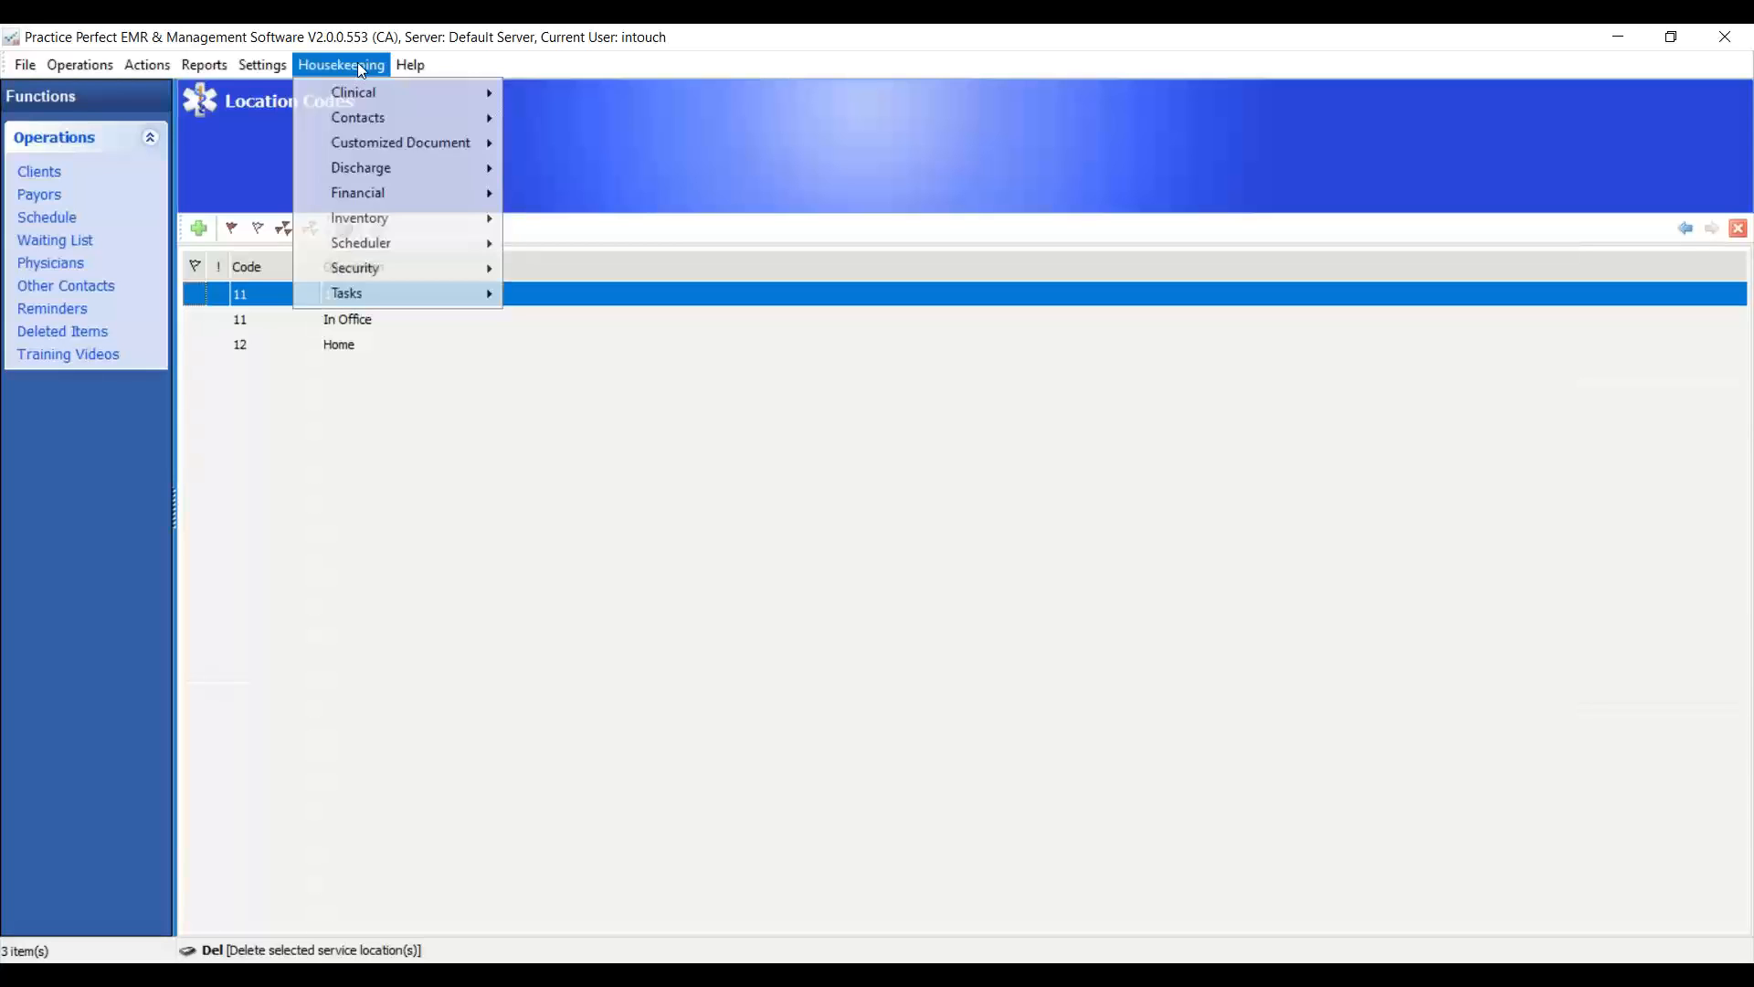
{"action": "mouse_move", "coordinate": [375, 203]}
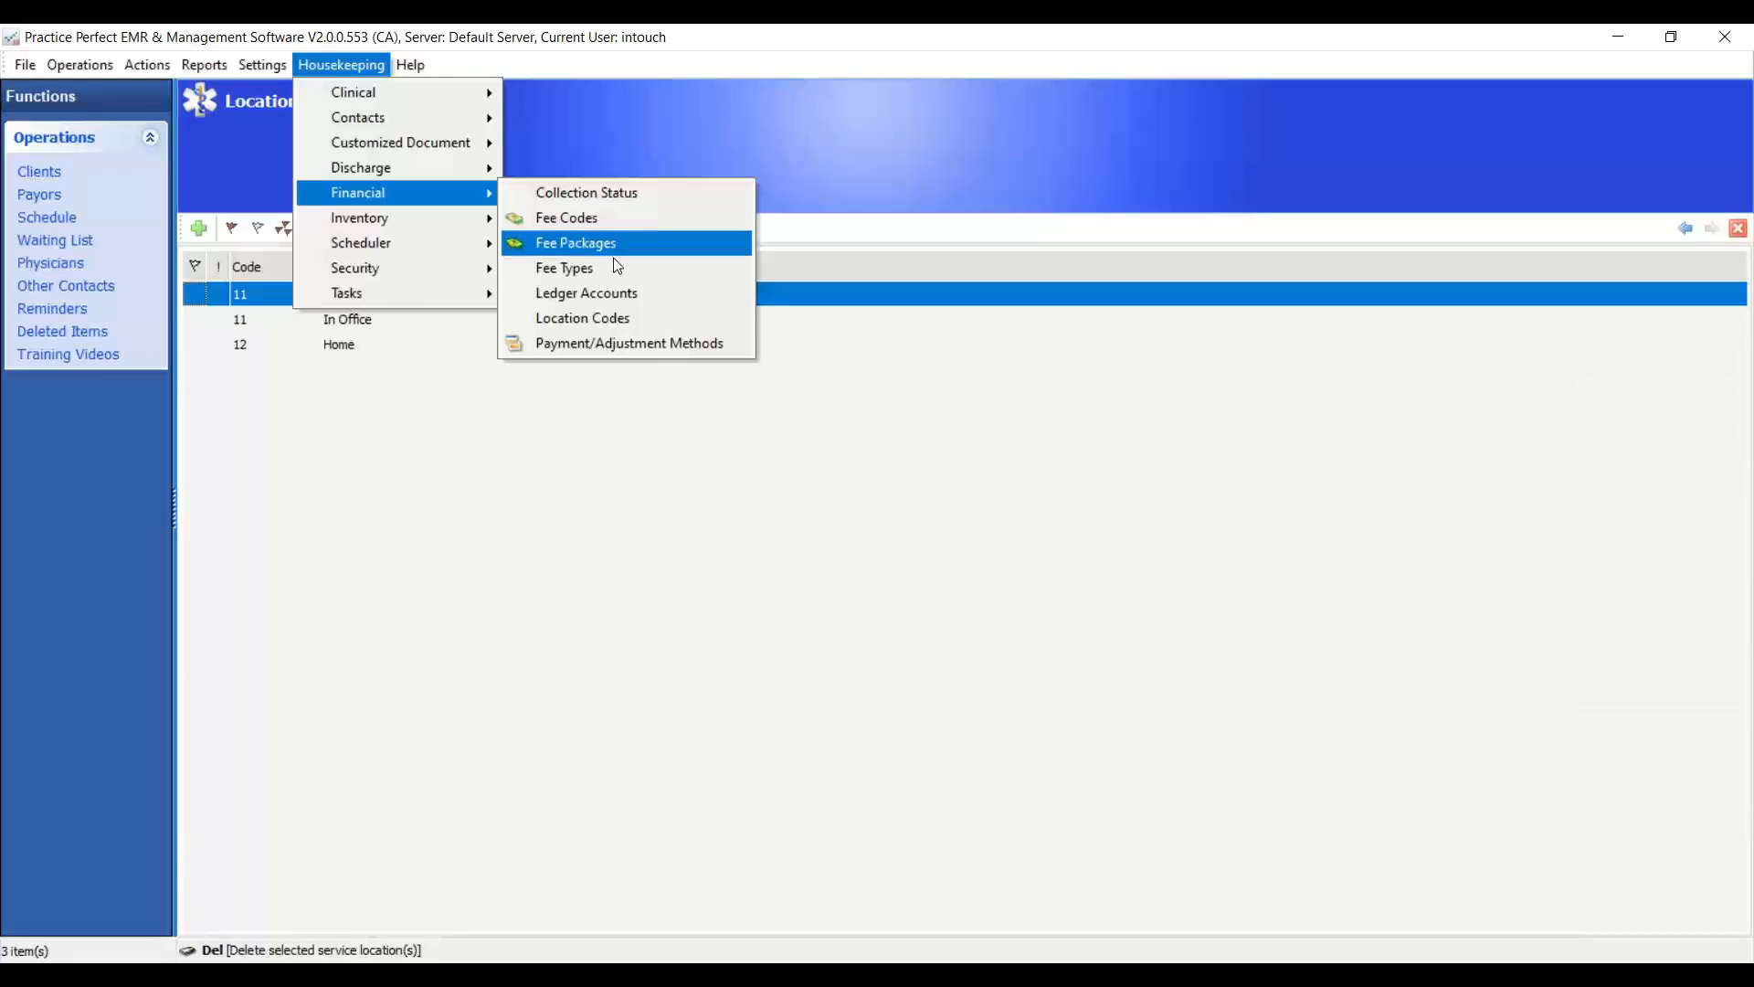
{"action": "left_click", "coordinate": [617, 304]}
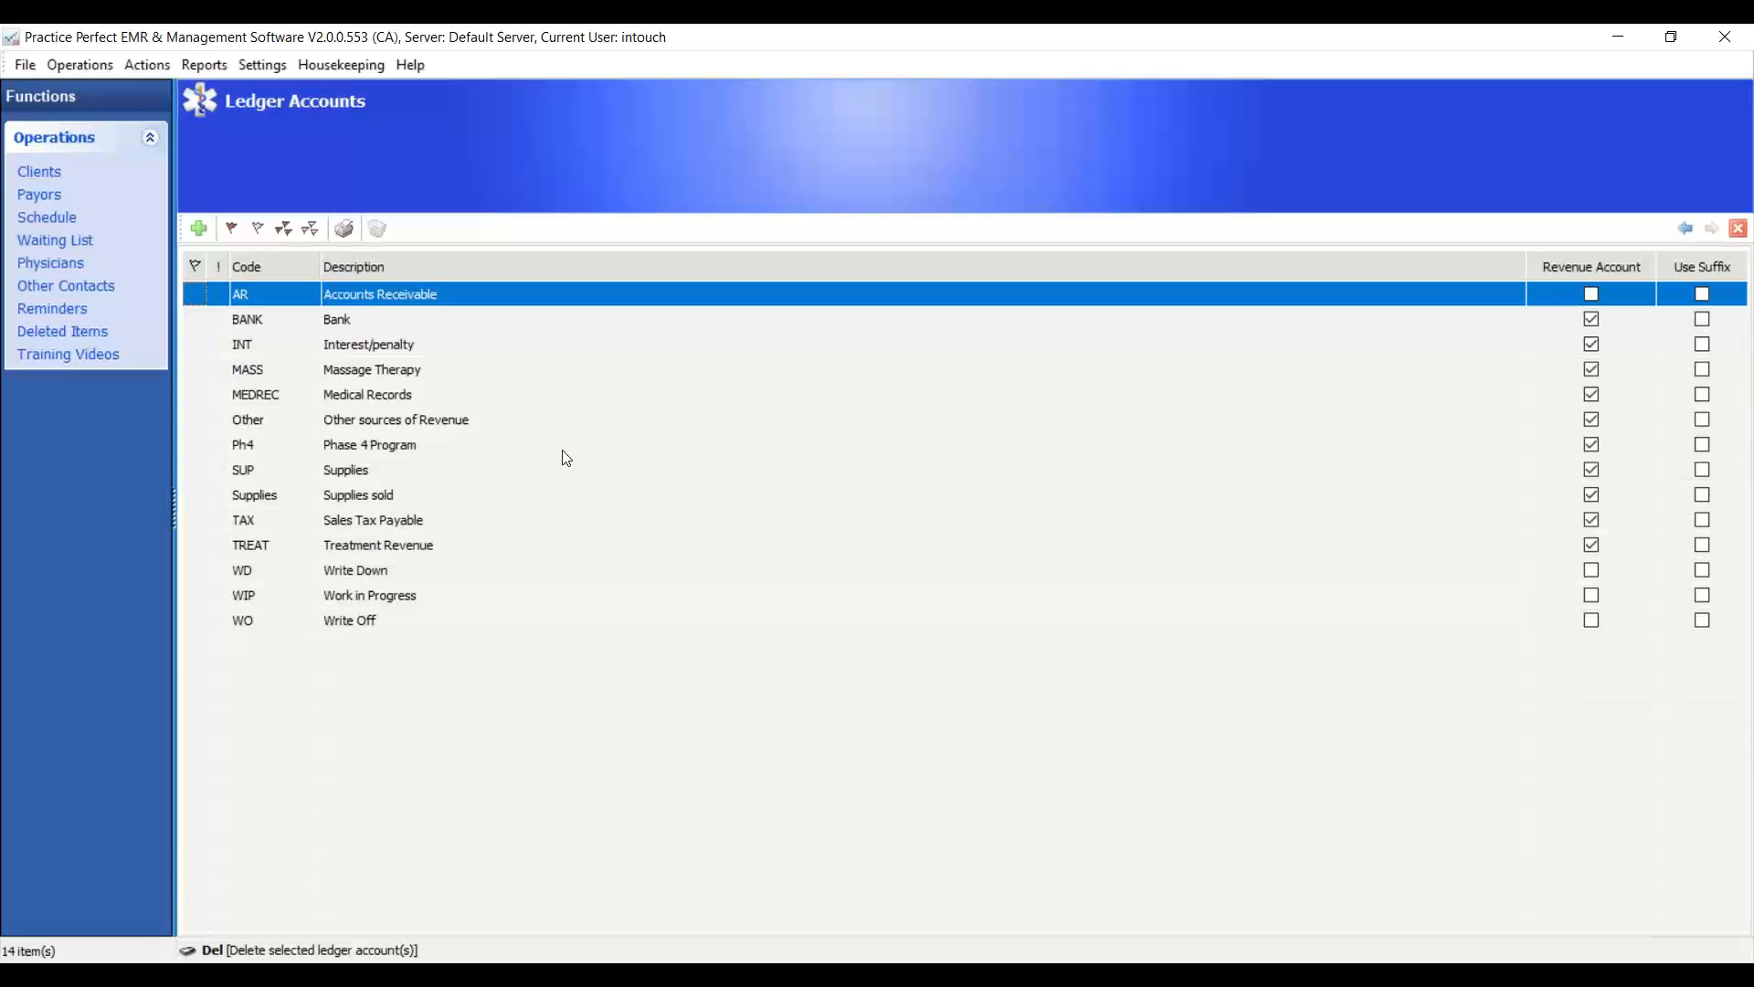
- Review the Treatment Revenue ledger account's code, description and Revenue Account option, keeping it unflagged and its existing values
{"action": "left_click", "coordinate": [343, 546]}
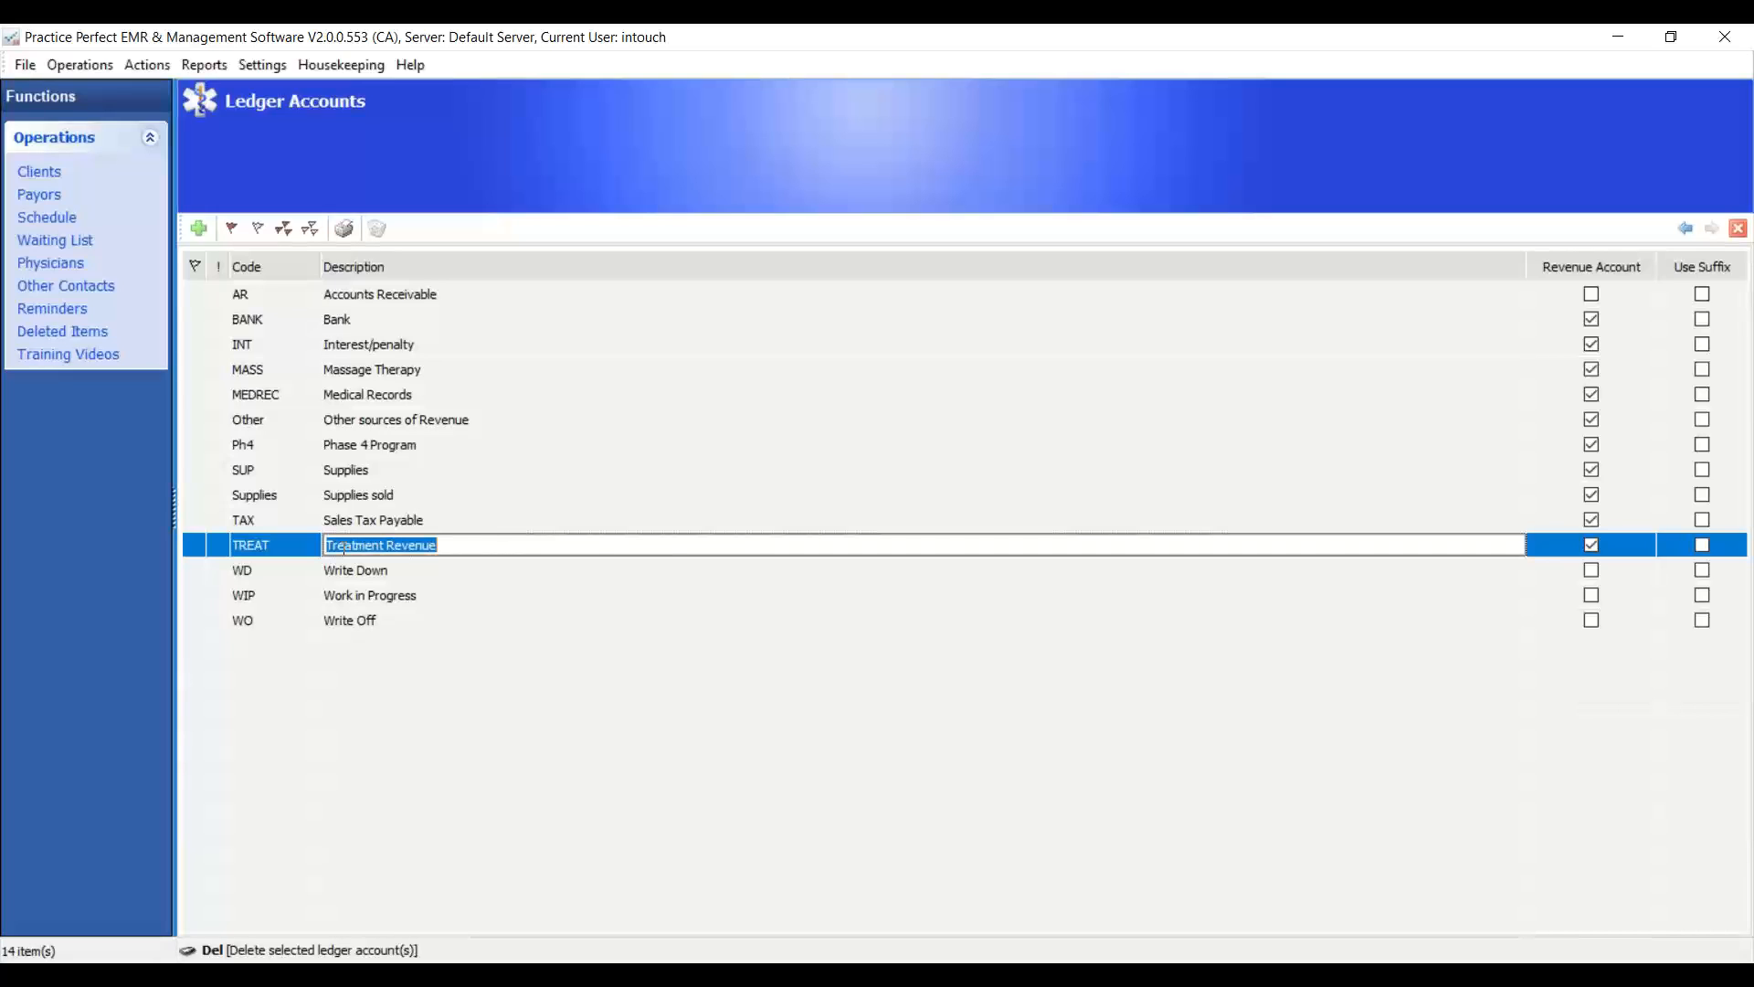
{"action": "left_click", "coordinate": [197, 545]}
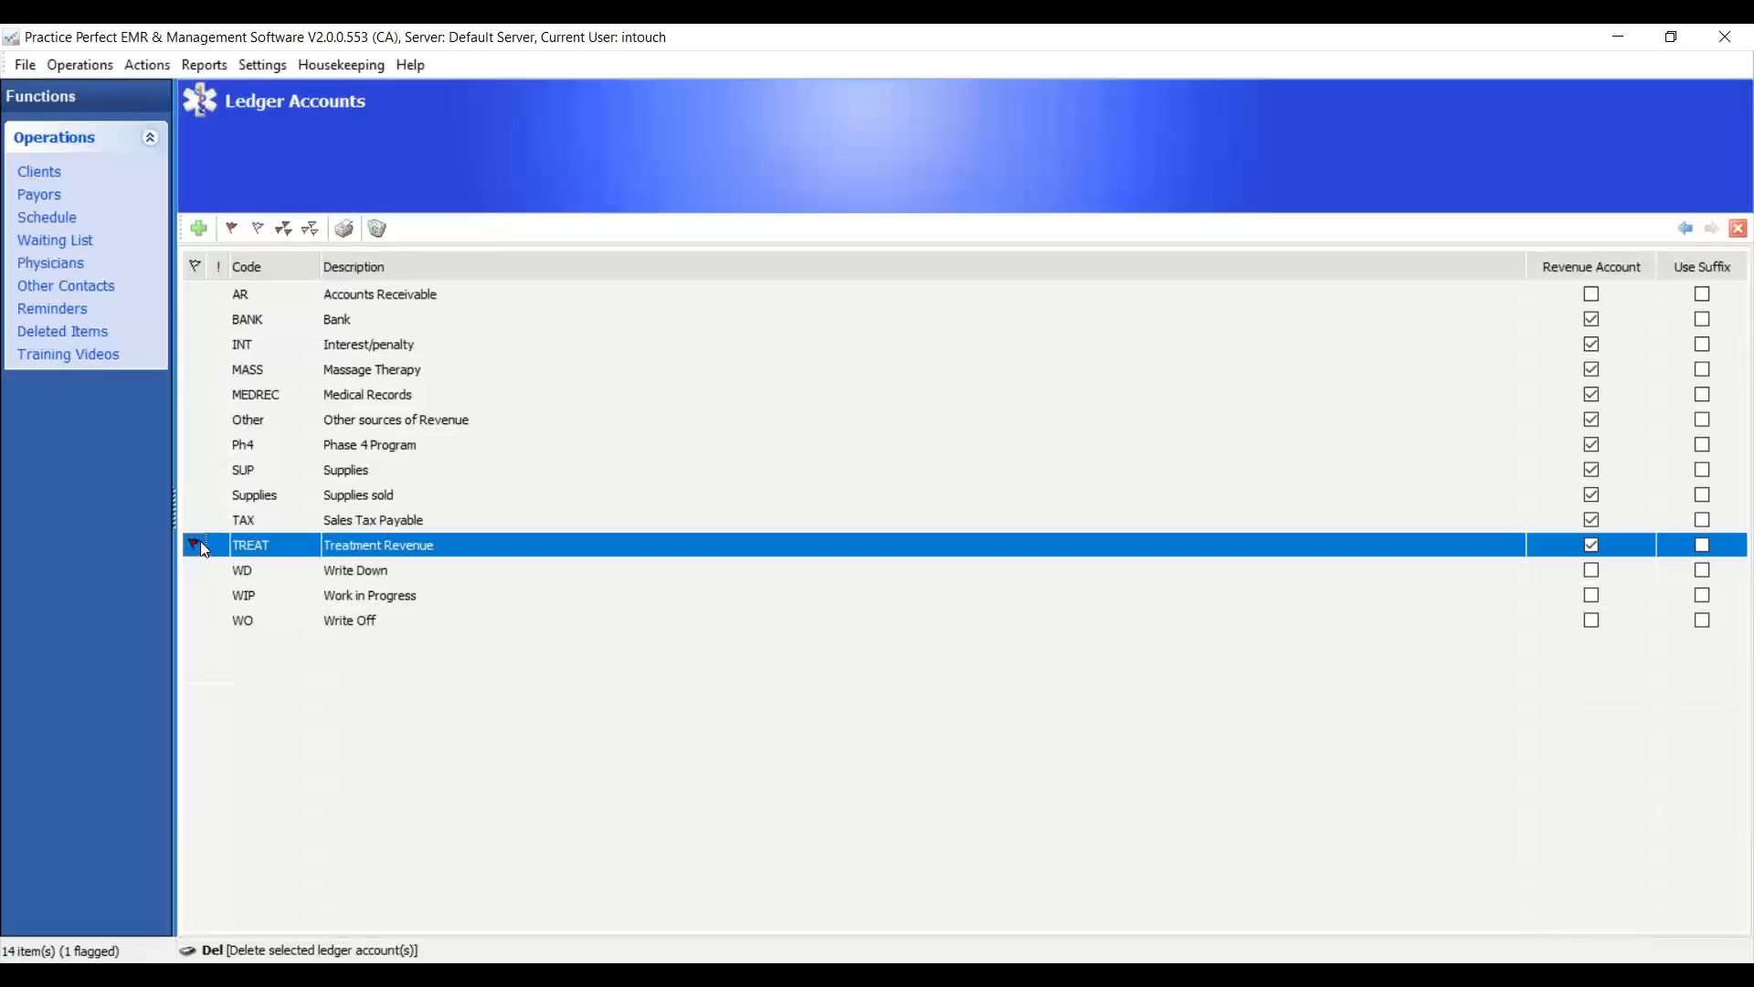
{"action": "left_click", "coordinate": [200, 541]}
{"action": "left_click", "coordinate": [298, 543]}
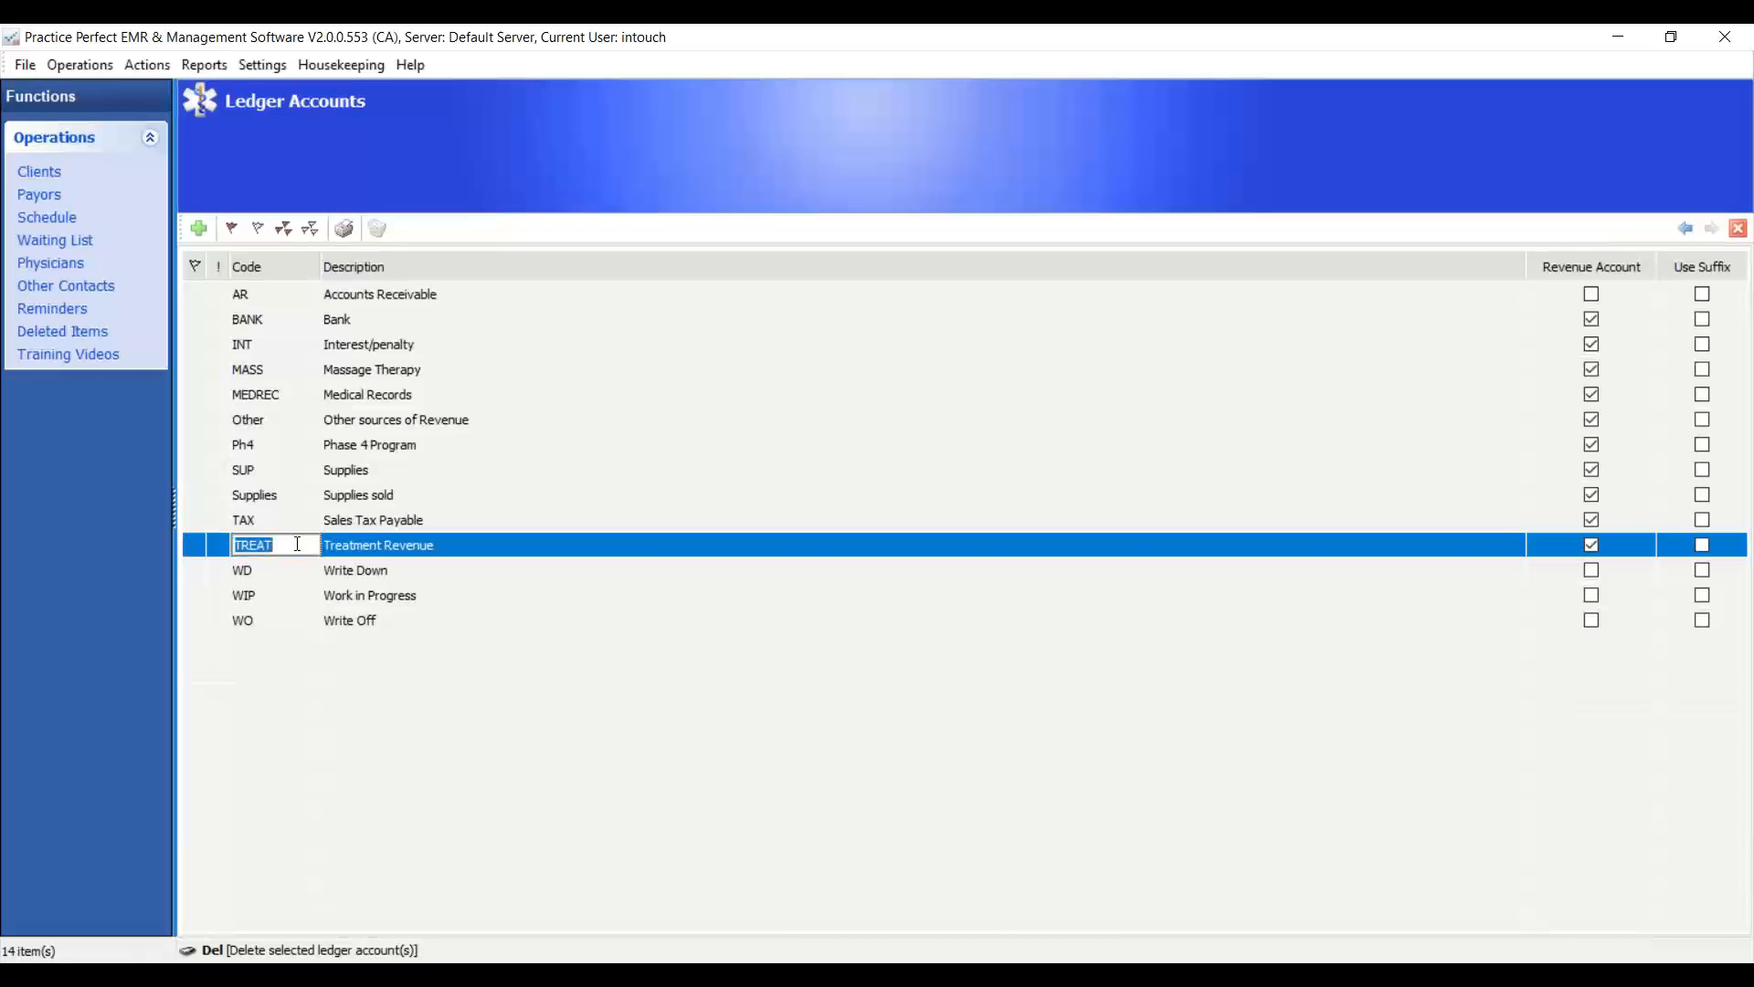
{"action": "left_click", "coordinate": [413, 547]}
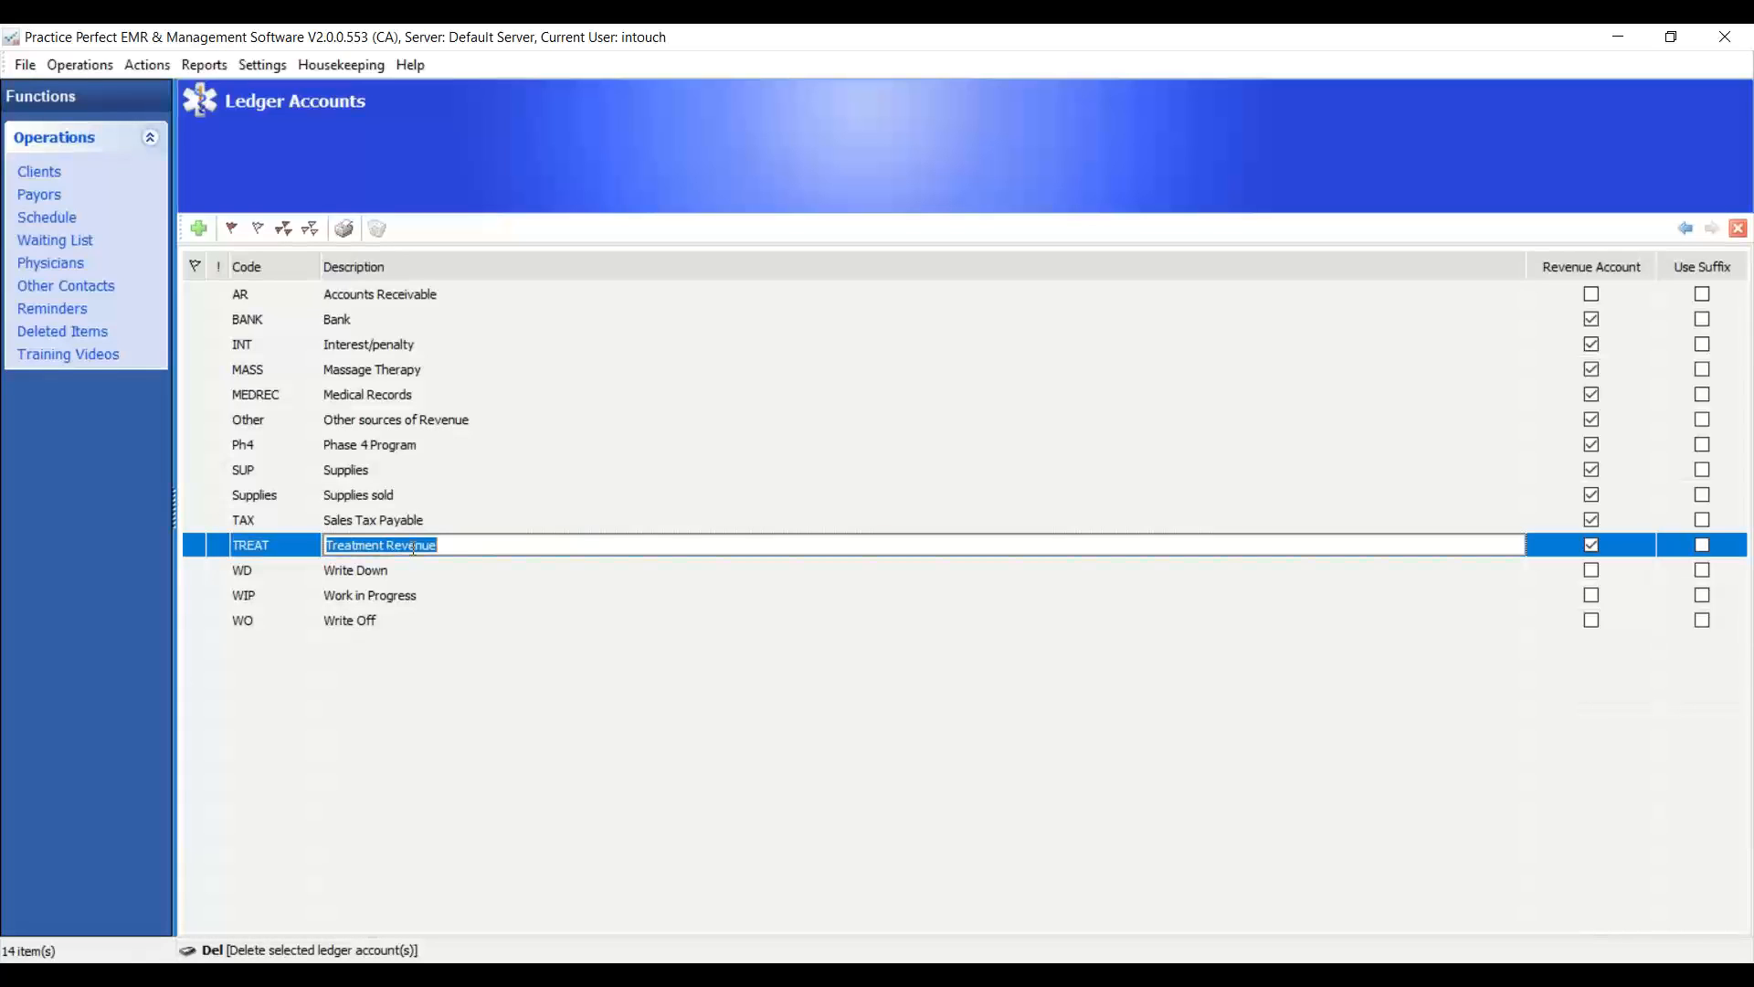
{"action": "left_click", "coordinate": [1597, 548]}
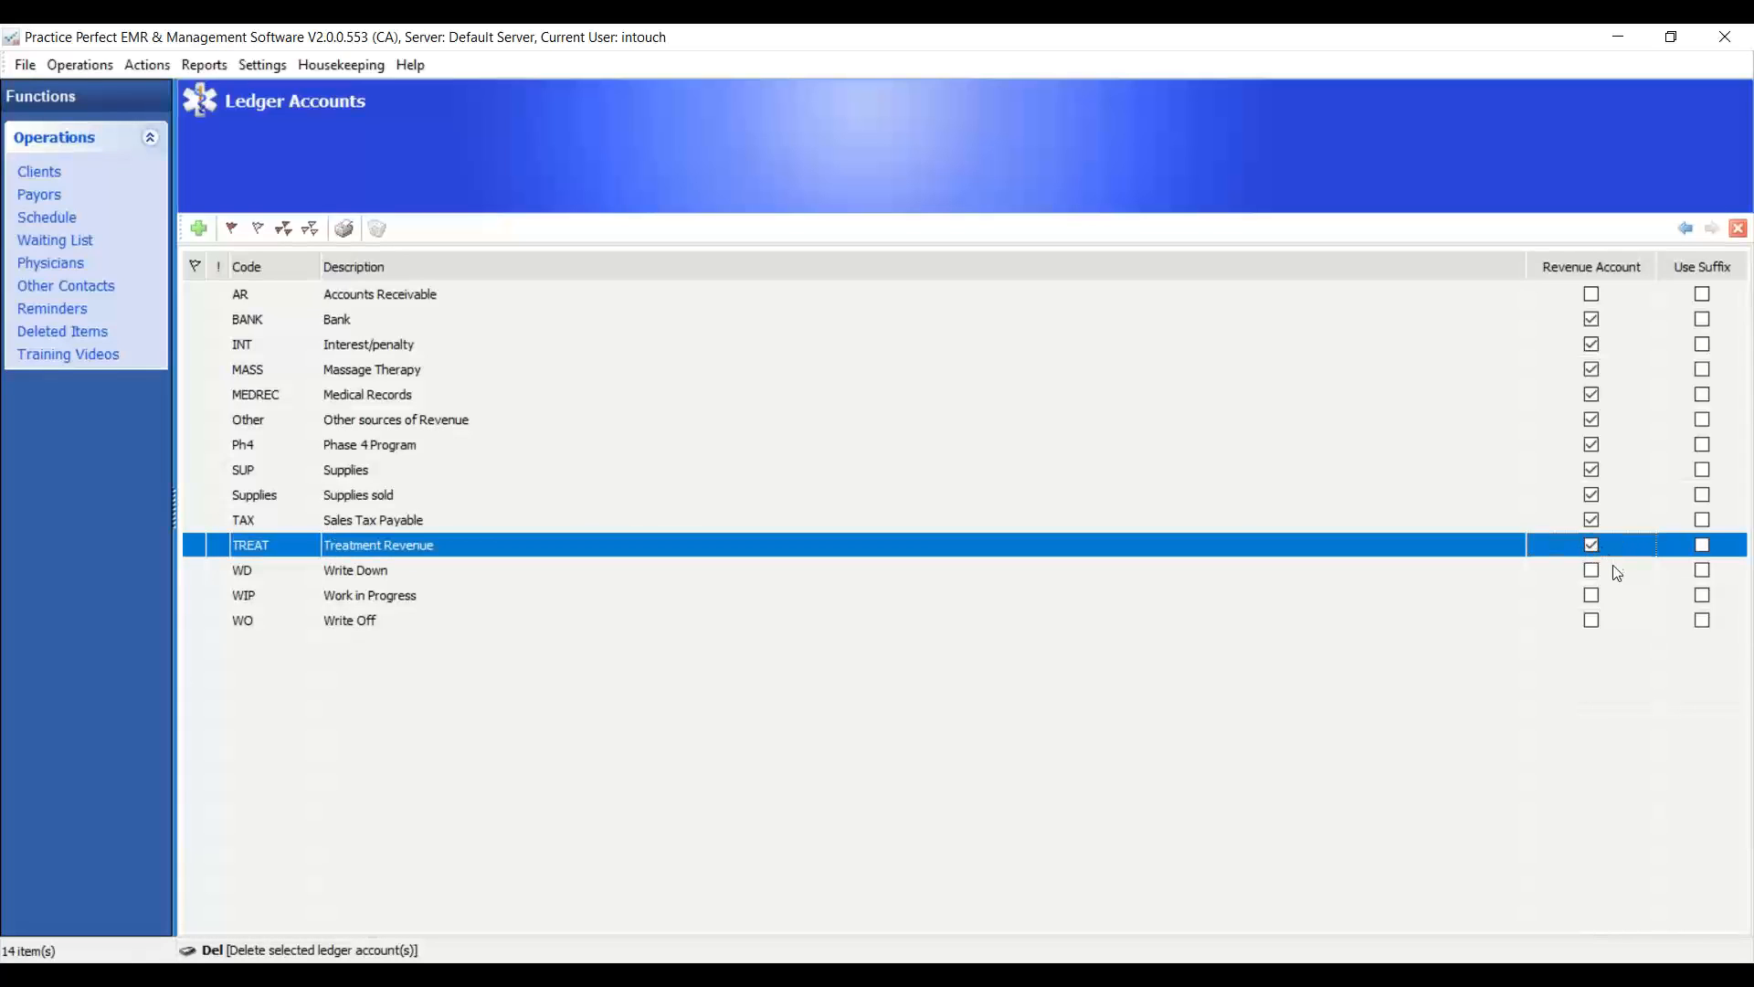
{"action": "left_click", "coordinate": [1595, 548]}
- Open the Fee Codes list in the financial housekeeping
{"action": "left_click", "coordinate": [373, 67]}
{"action": "left_click", "coordinate": [371, 68]}
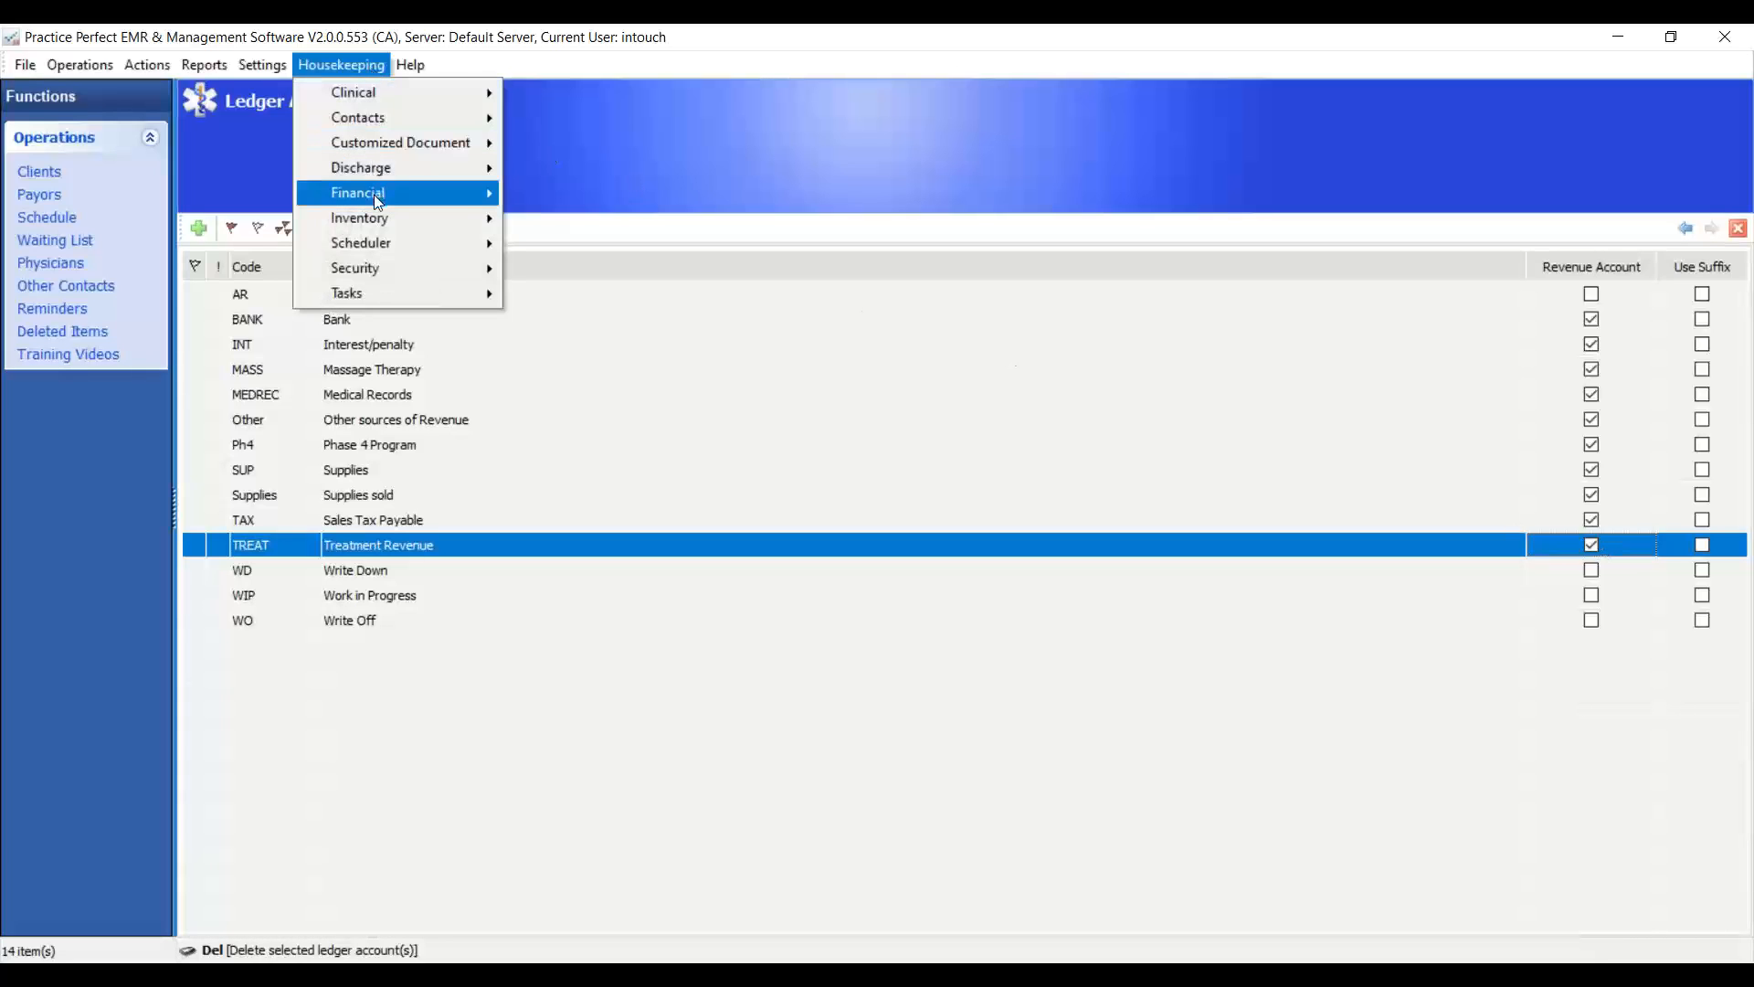
{"action": "mouse_move", "coordinate": [378, 203]}
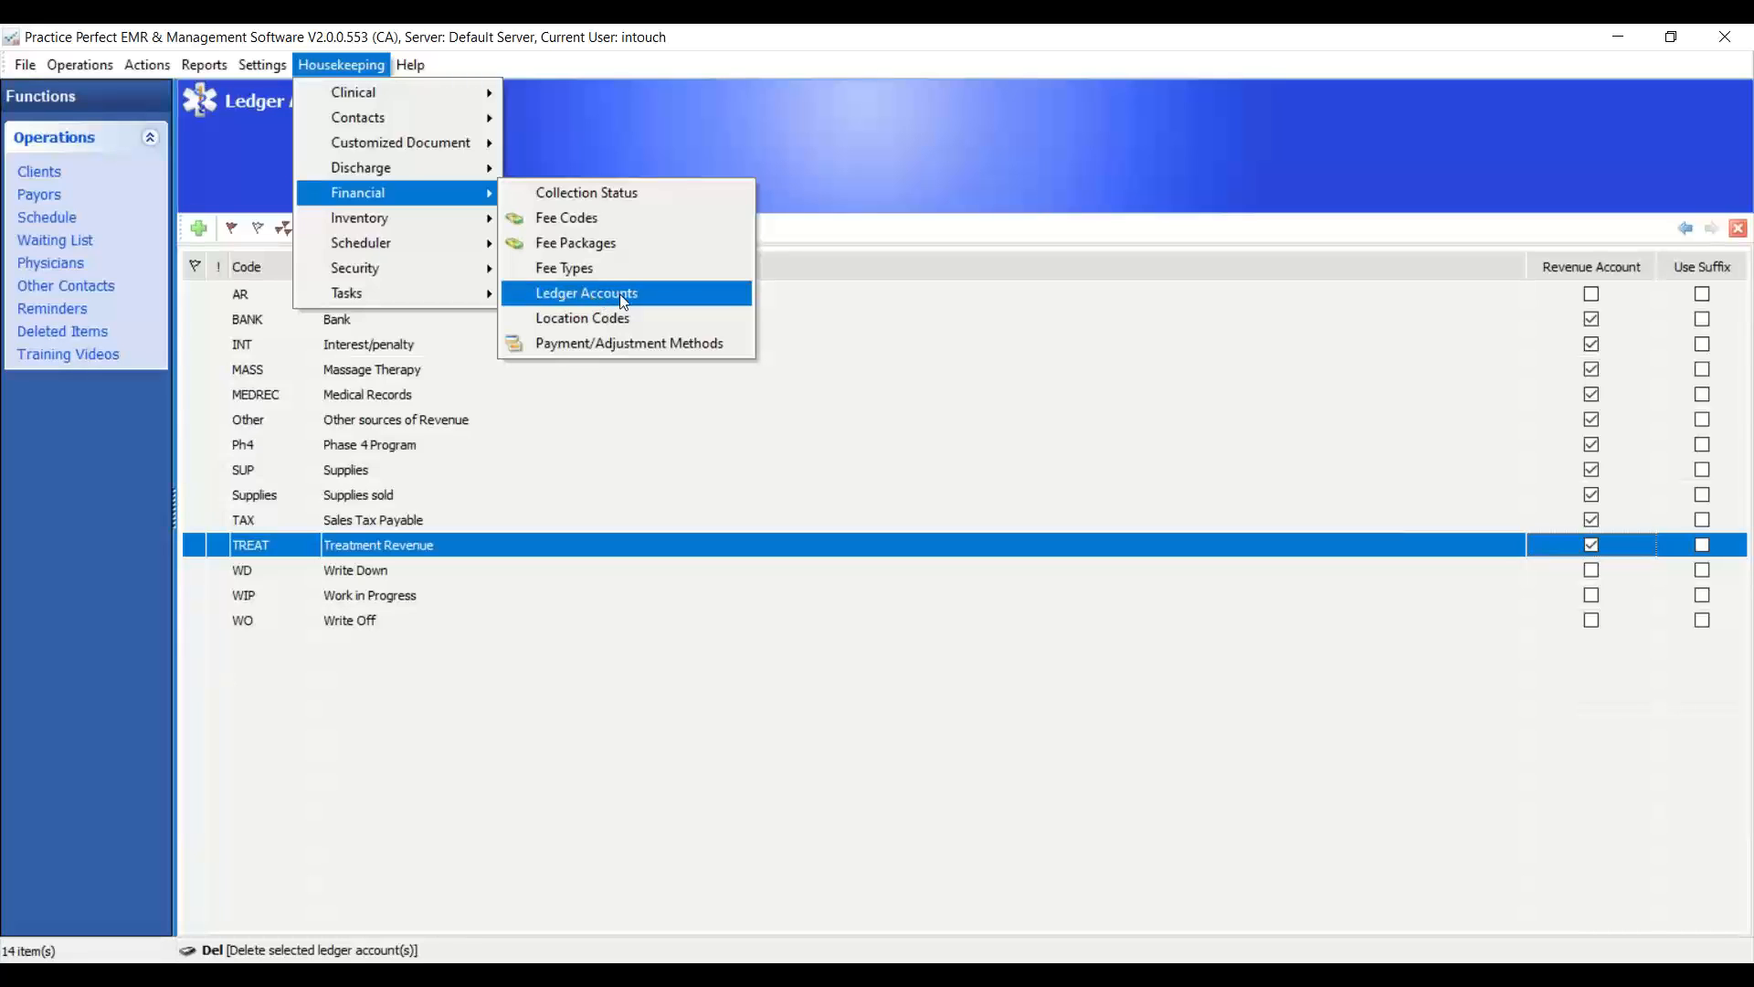
{"action": "left_click", "coordinate": [593, 229]}
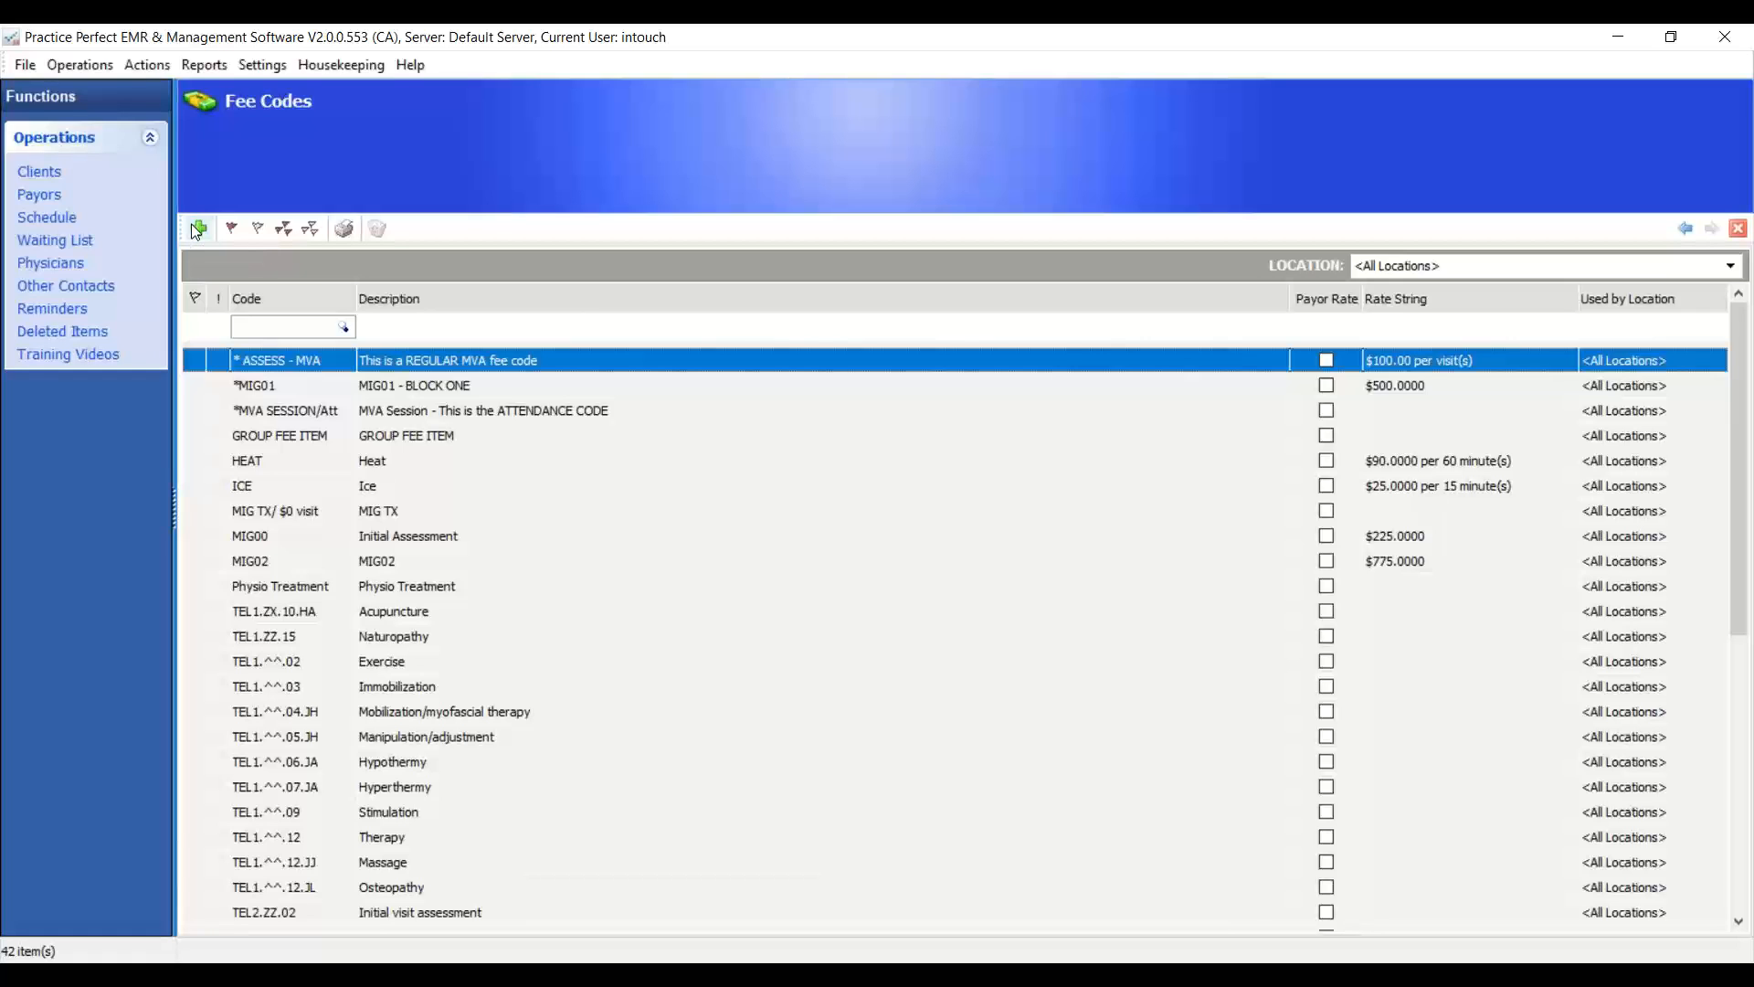
- Open the * ASSESS - MVA fee code and review its code and description
{"action": "double_click", "coordinate": [318, 360]}
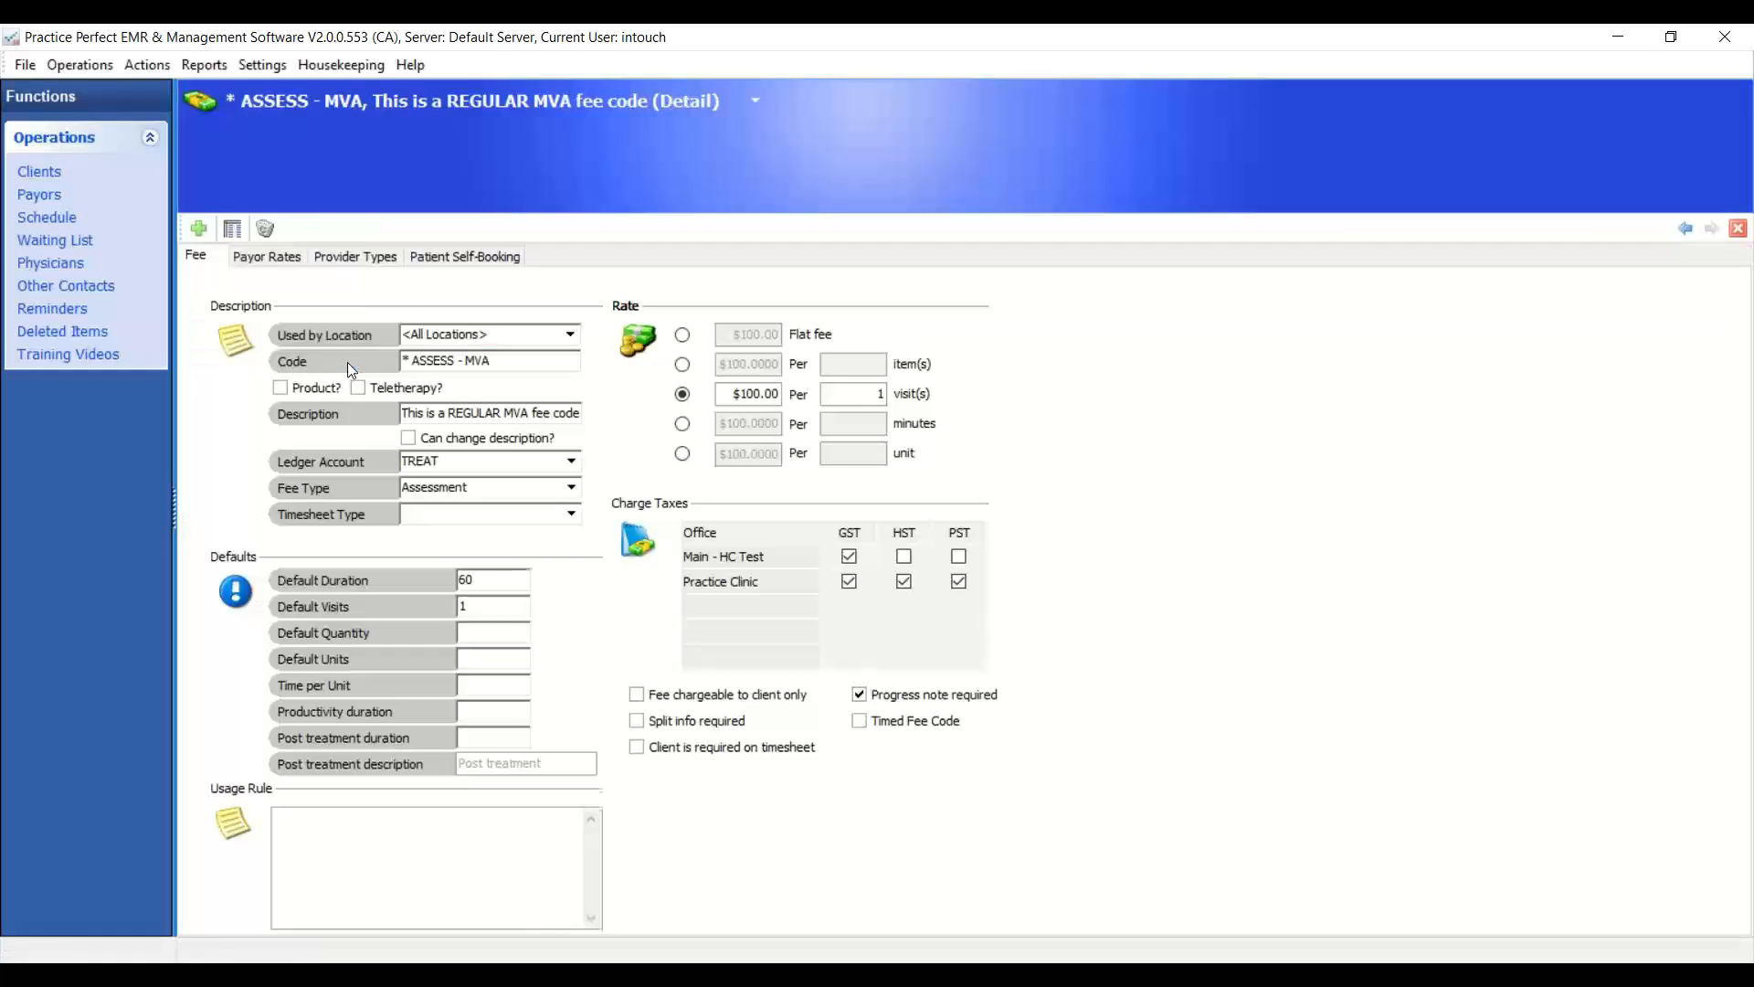
{"action": "left_click", "coordinate": [515, 363]}
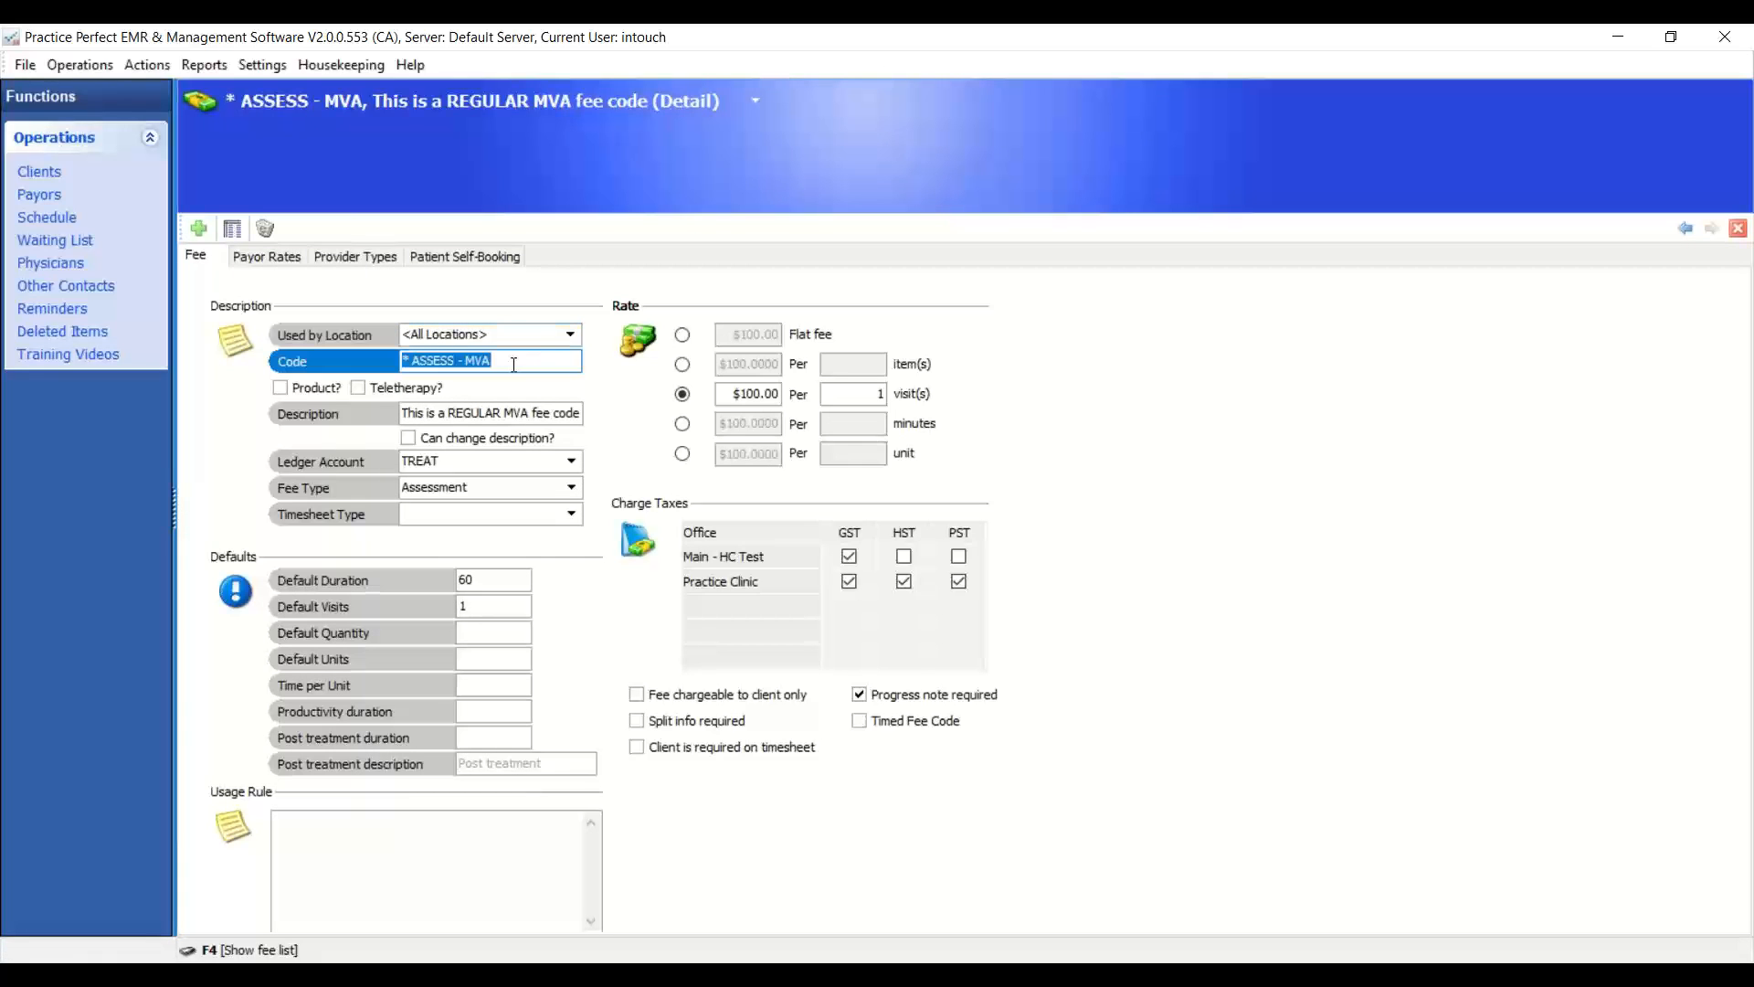
{"action": "left_click", "coordinate": [557, 415]}
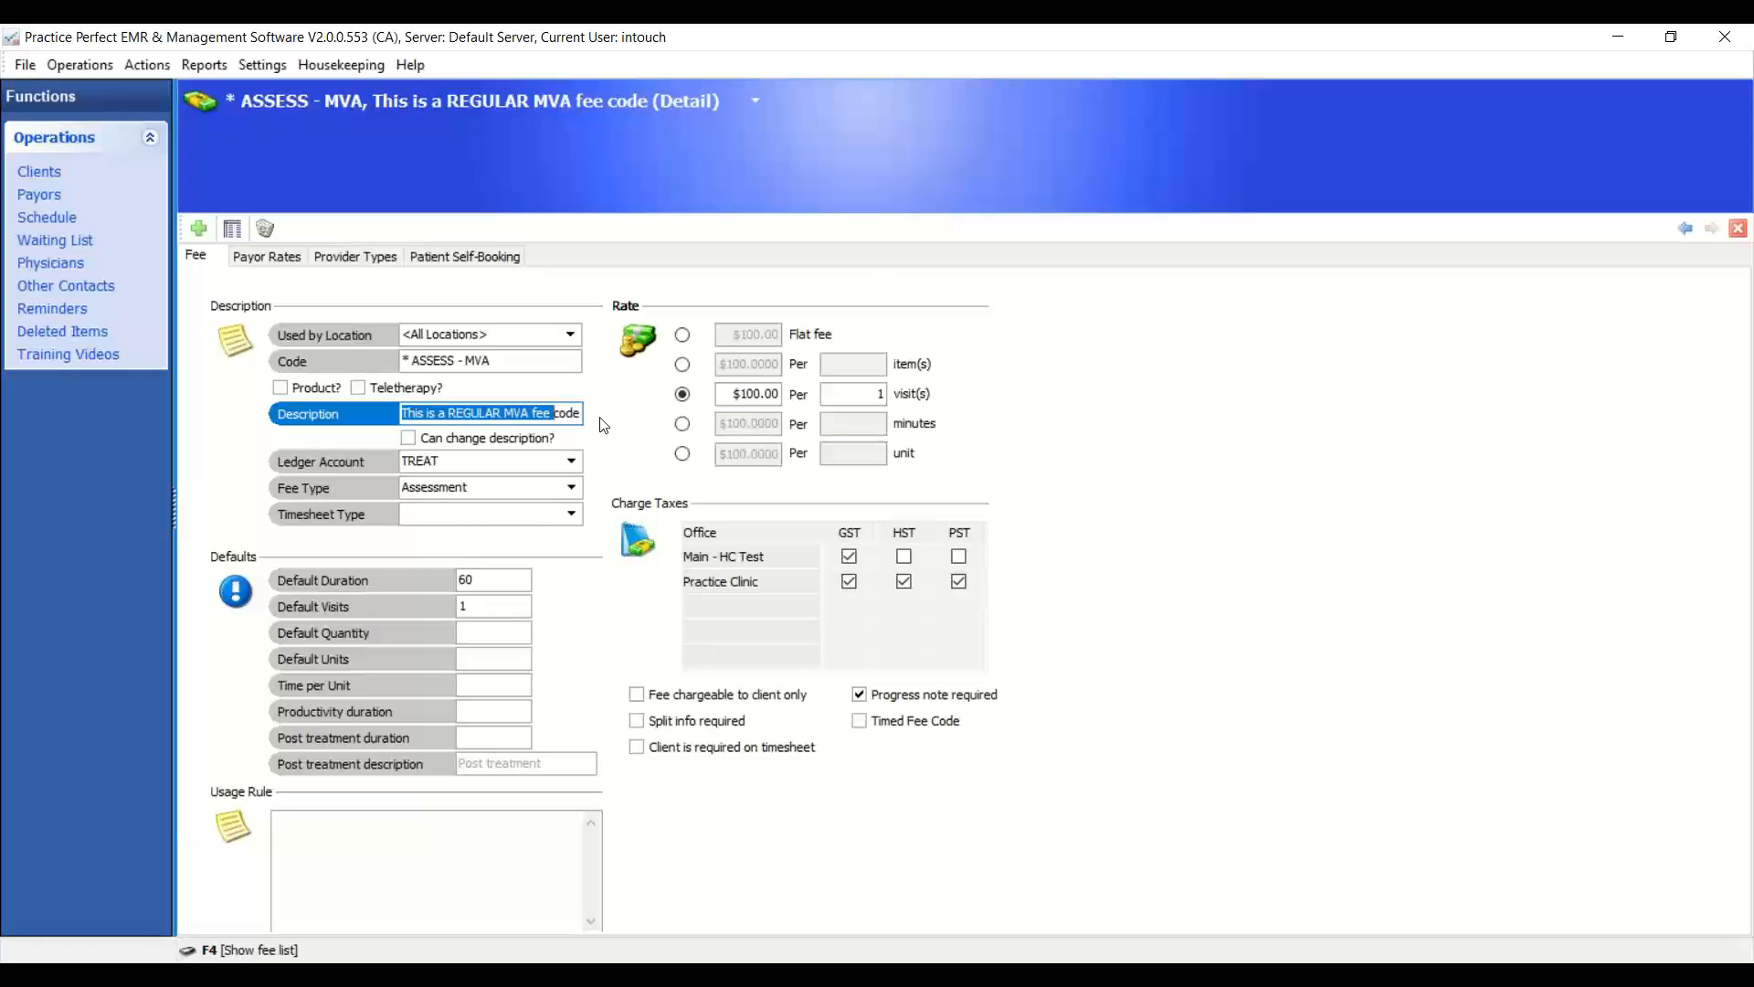
{"action": "left_click", "coordinate": [524, 361]}
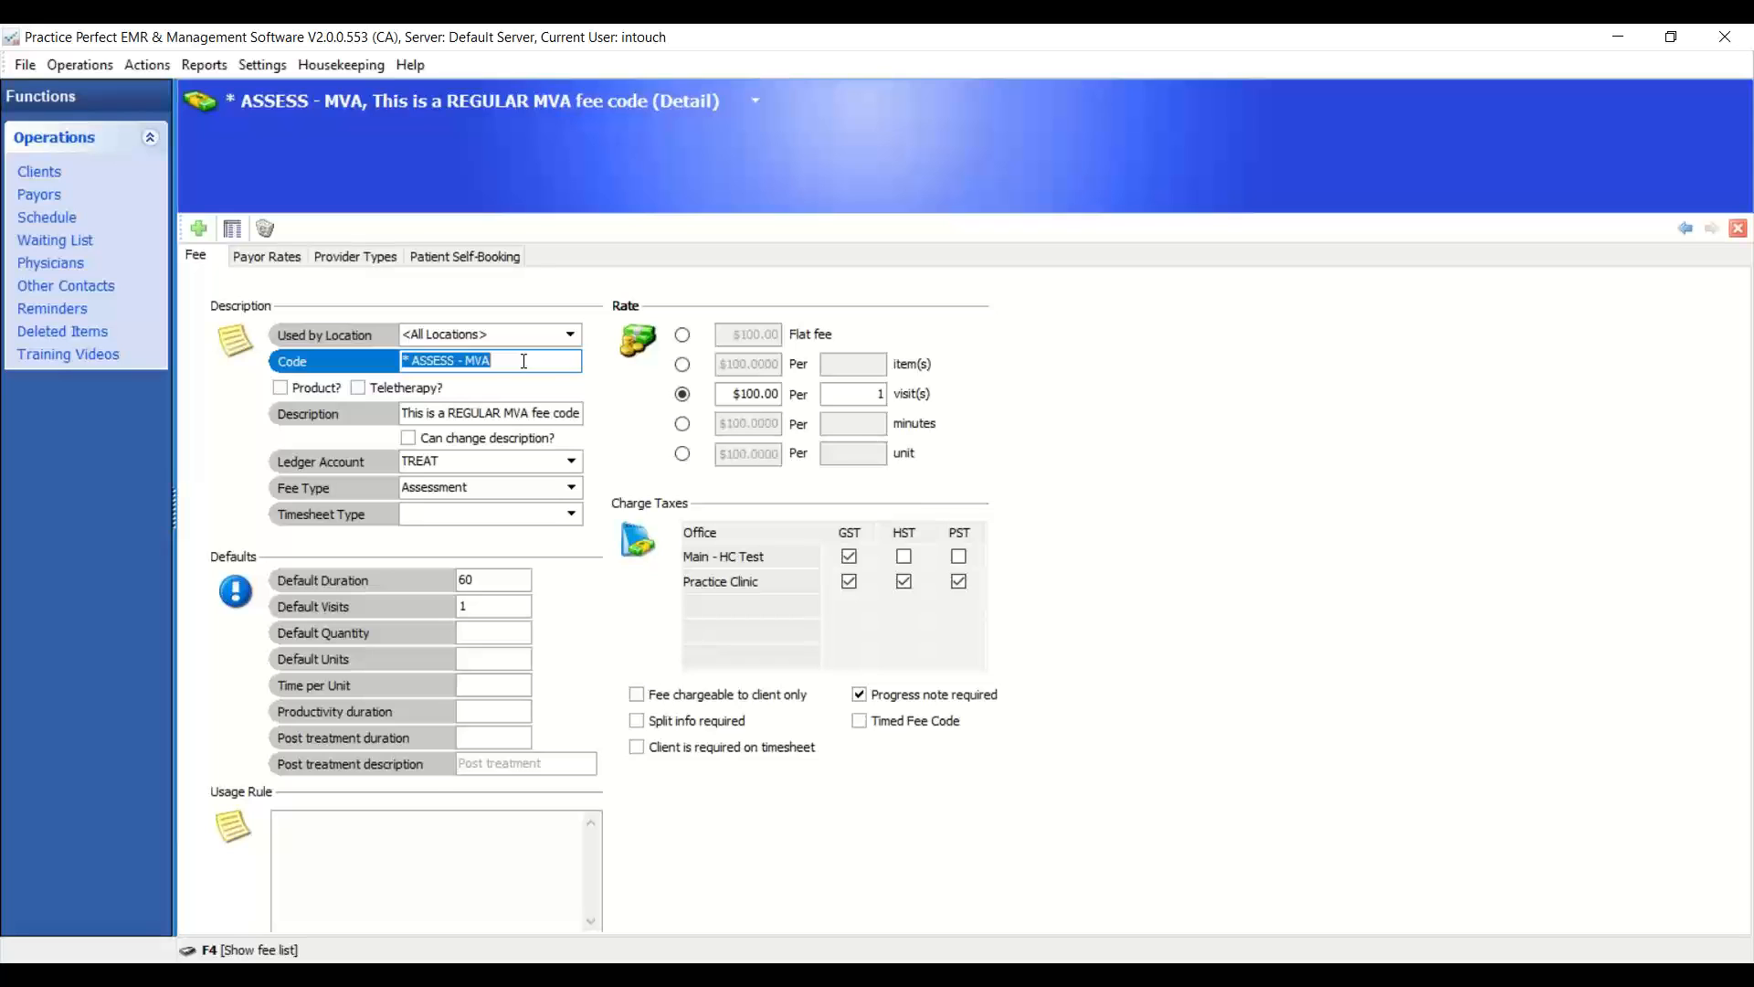
- Review the available ledger accounts and fee types, keeping TREAT and Assessment for the fee code
{"action": "left_click", "coordinate": [571, 461]}
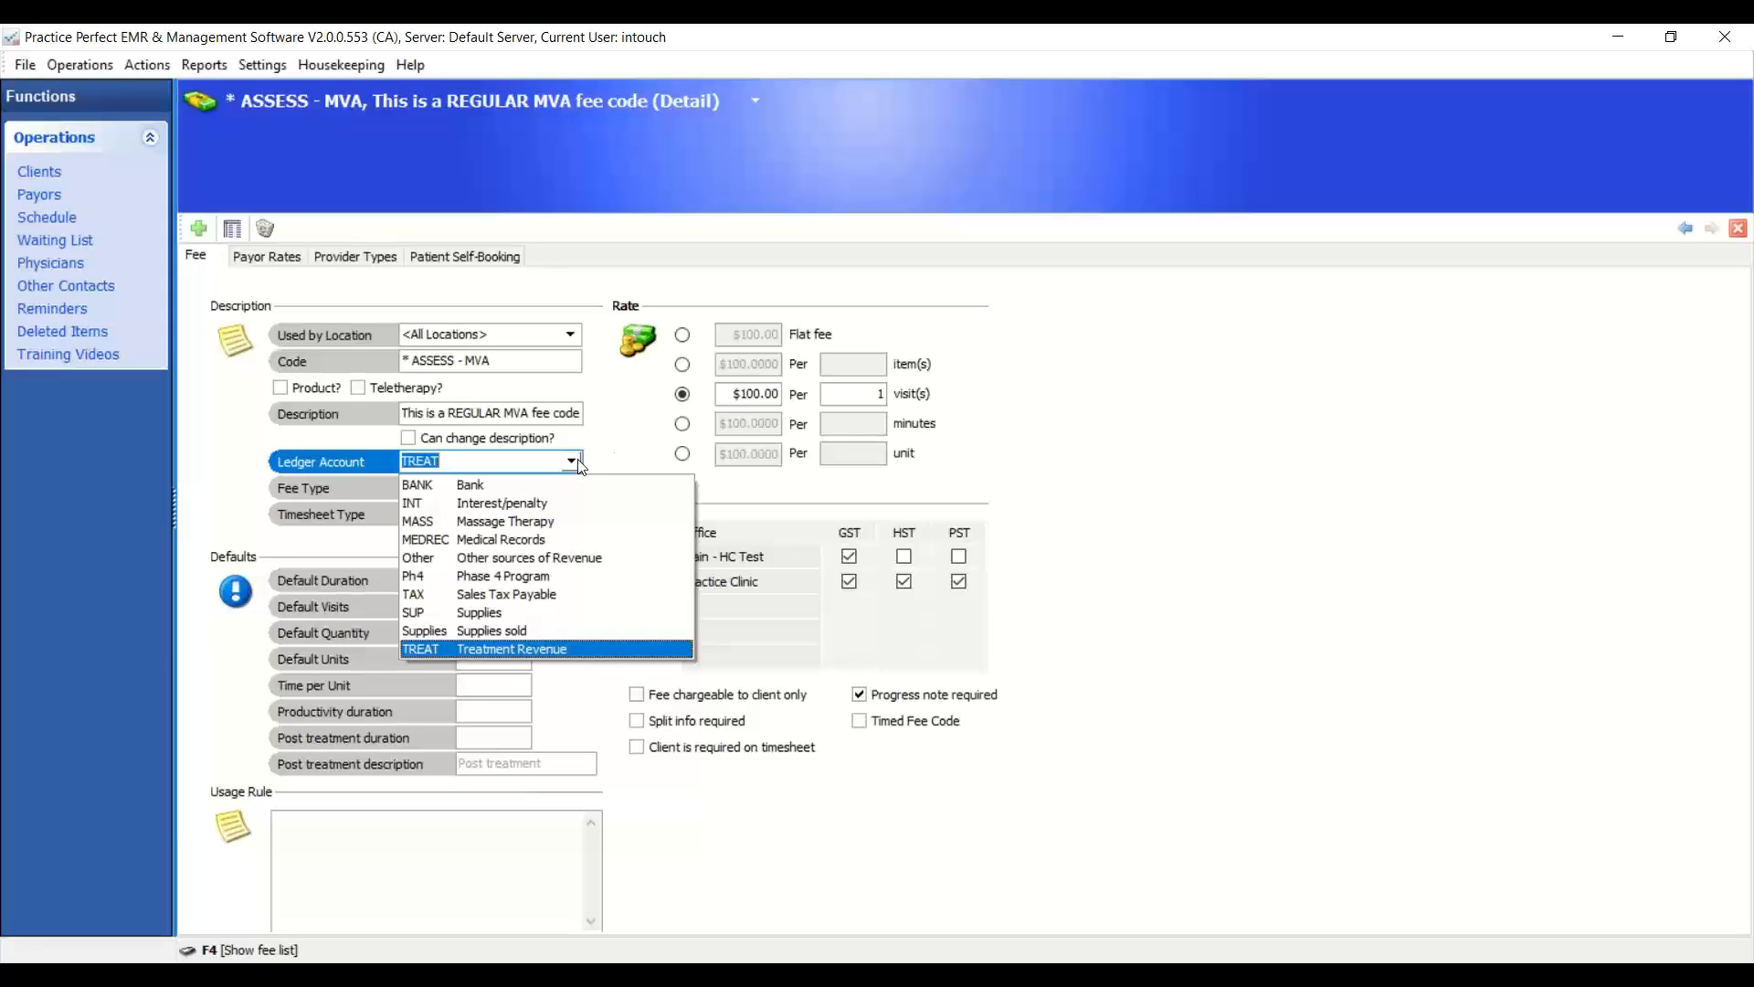
{"action": "key", "text": "Tab"}
{"action": "left_click", "coordinate": [573, 489]}
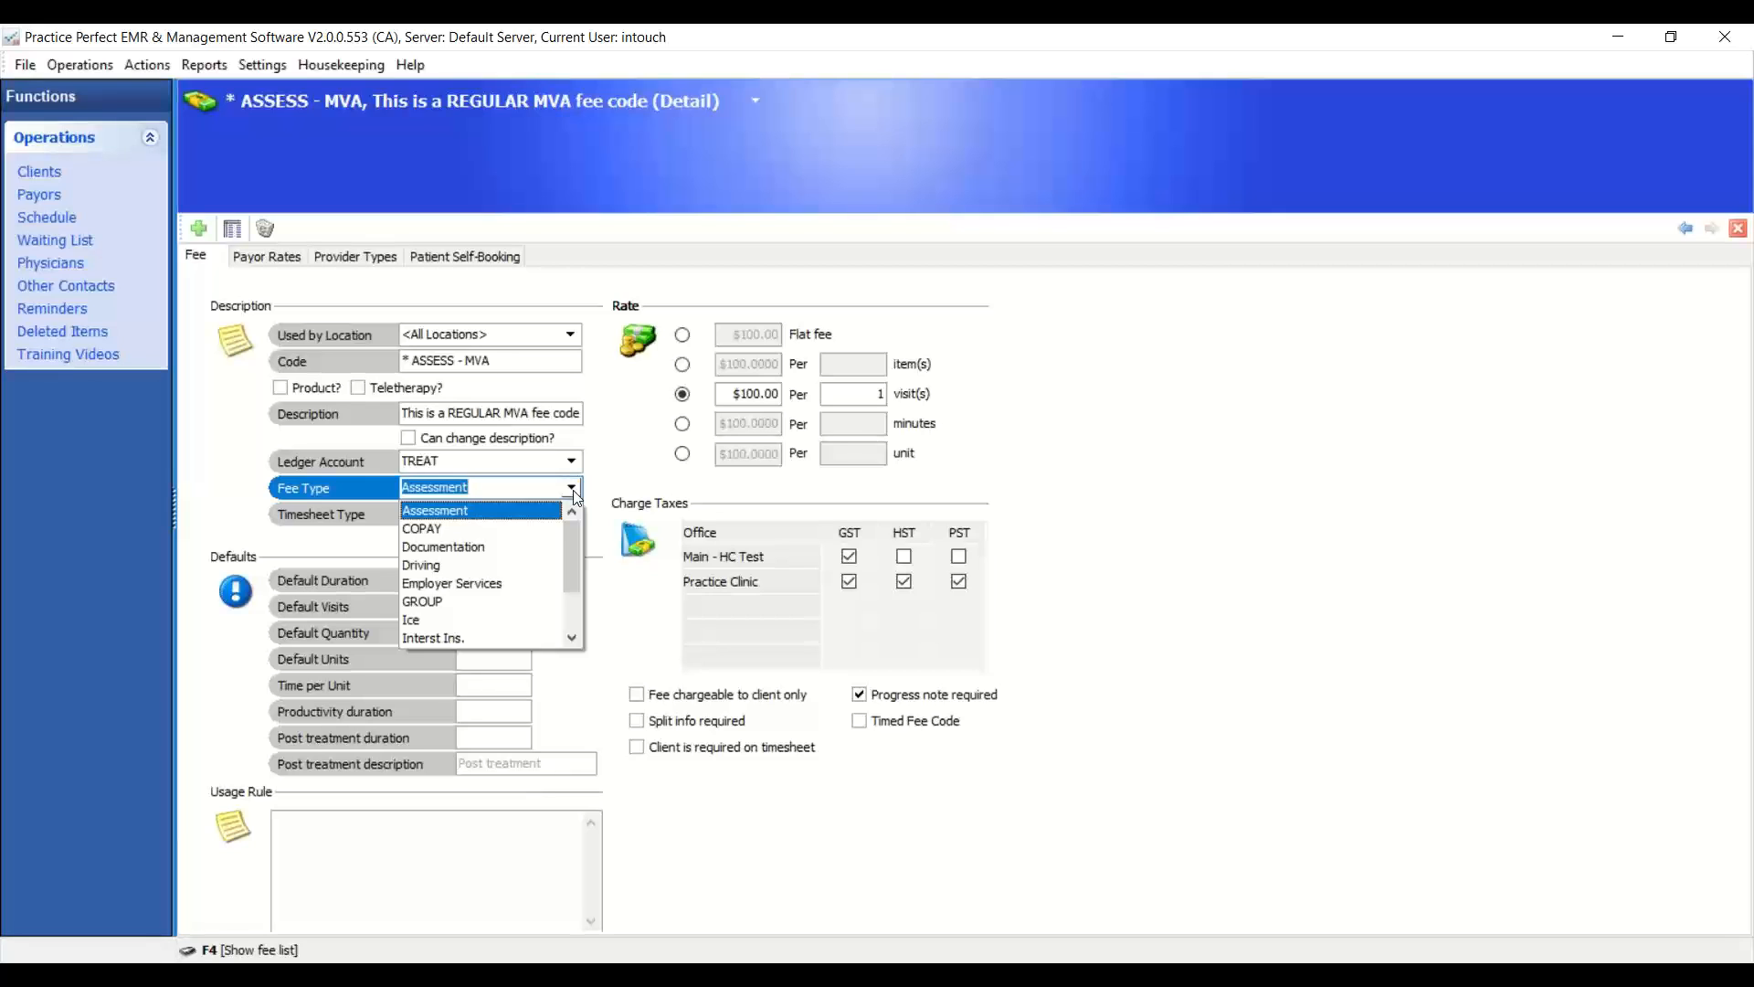
{"action": "mouse_move", "coordinate": [568, 541]}
{"action": "left_mouse_down"}
{"action": "mouse_move", "coordinate": [578, 608]}
{"action": "mouse_move", "coordinate": [577, 535]}
{"action": "left_mouse_up"}
{"action": "left_click", "coordinate": [498, 488]}
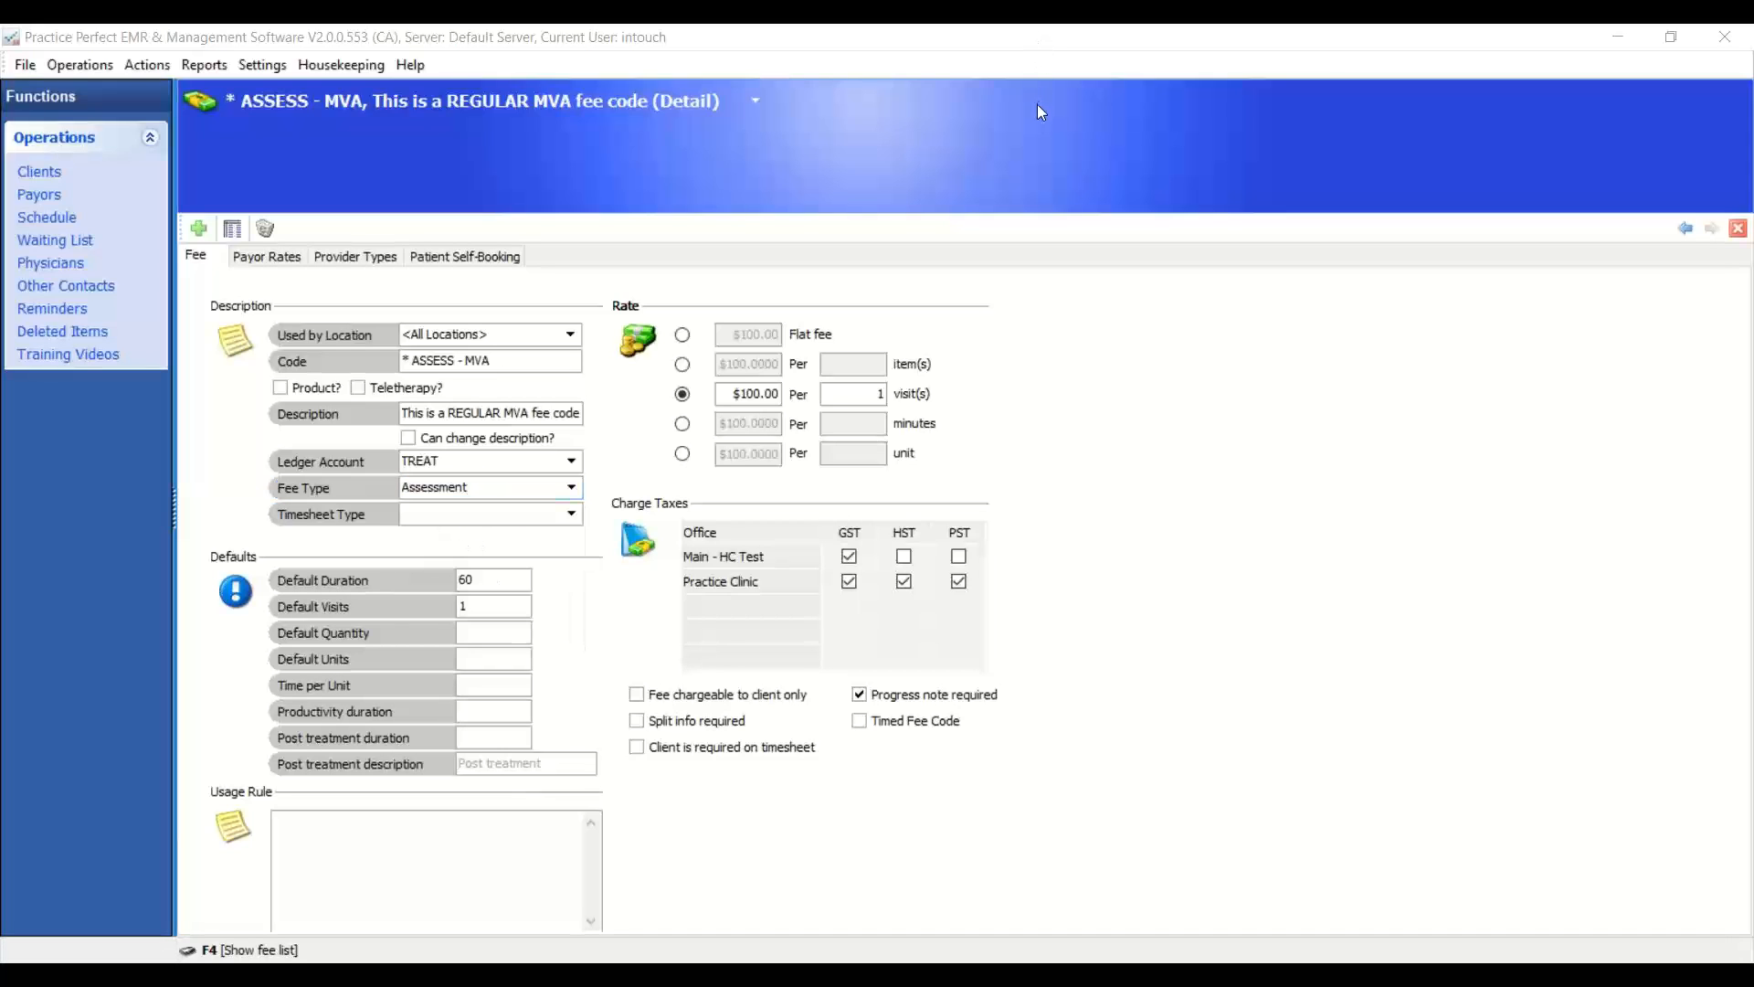
- Review the fee code's Defaults section, including Default Duration, Default Visits and Default Quantity
{"action": "mouse_move", "coordinate": [560, 557]}
{"action": "left_mouse_down"}
{"action": "mouse_move", "coordinate": [249, 528]}
{"action": "mouse_move", "coordinate": [348, 819]}
{"action": "mouse_move", "coordinate": [653, 681]}
{"action": "mouse_move", "coordinate": [570, 537]}
{"action": "left_mouse_up"}
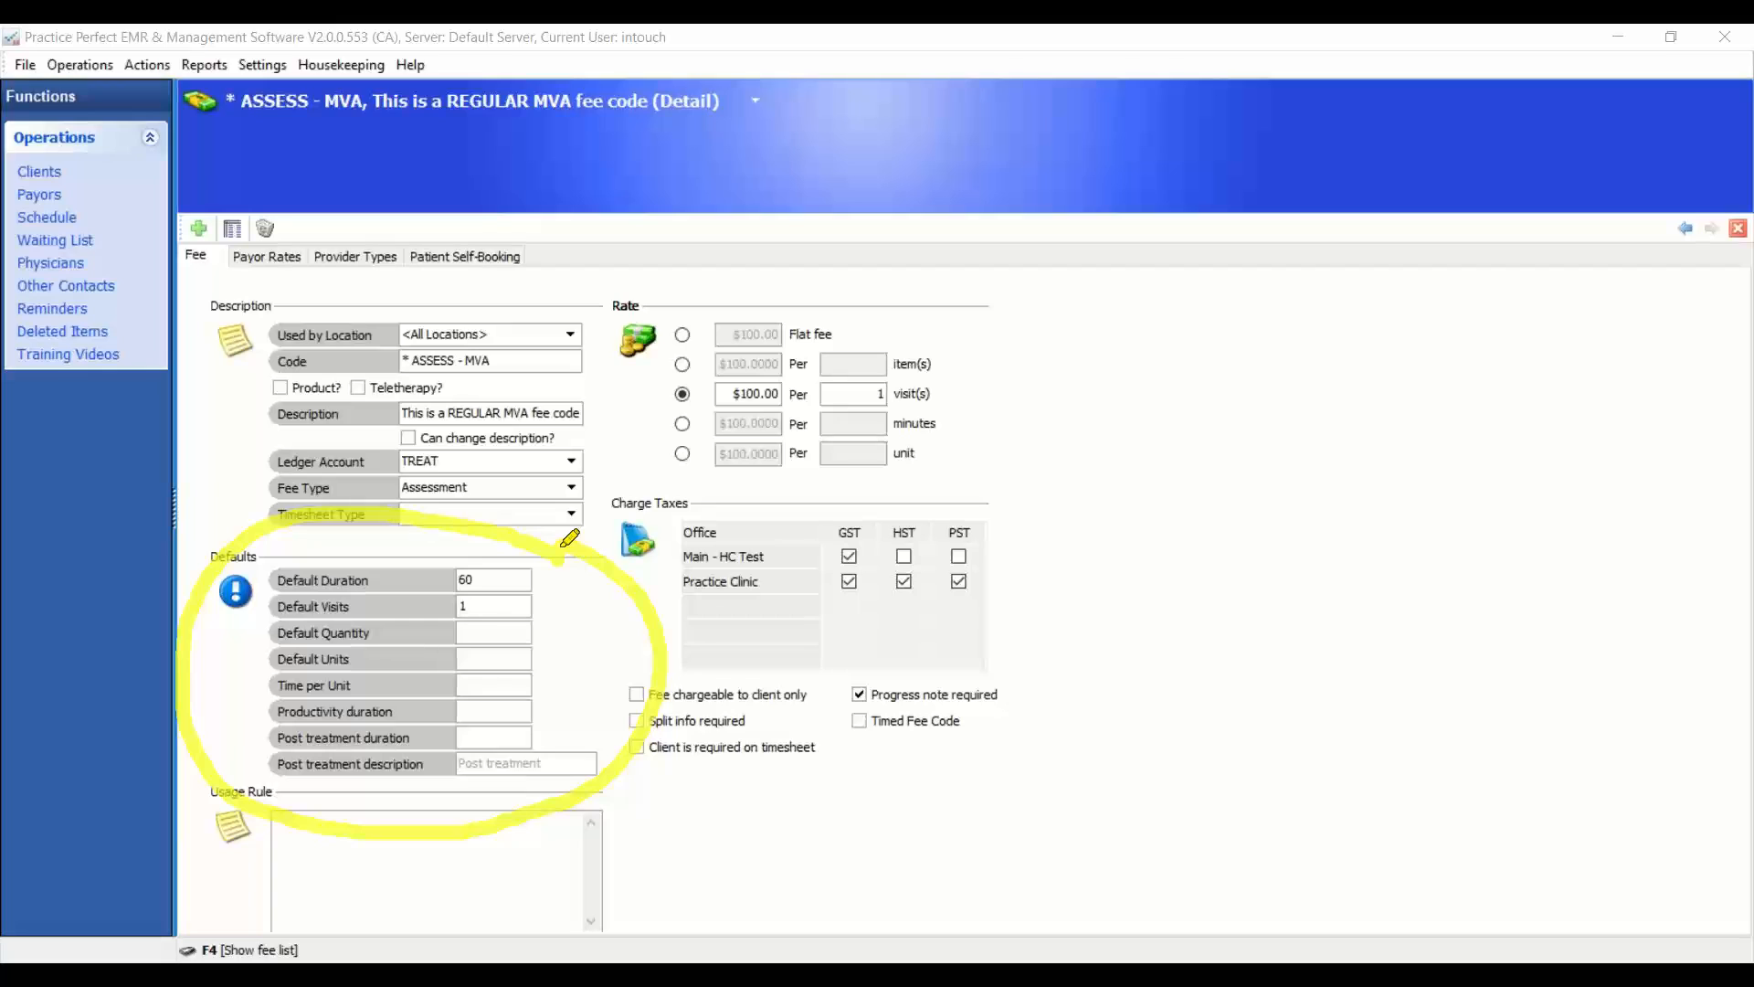
{"action": "mouse_move", "coordinate": [383, 576]}
{"action": "left_mouse_down"}
{"action": "mouse_move", "coordinate": [393, 588]}
{"action": "mouse_move", "coordinate": [433, 560]}
{"action": "left_mouse_up"}
{"action": "mouse_move", "coordinate": [402, 596]}
{"action": "left_mouse_down"}
{"action": "mouse_move", "coordinate": [412, 611]}
{"action": "mouse_move", "coordinate": [465, 577]}
{"action": "left_mouse_up"}
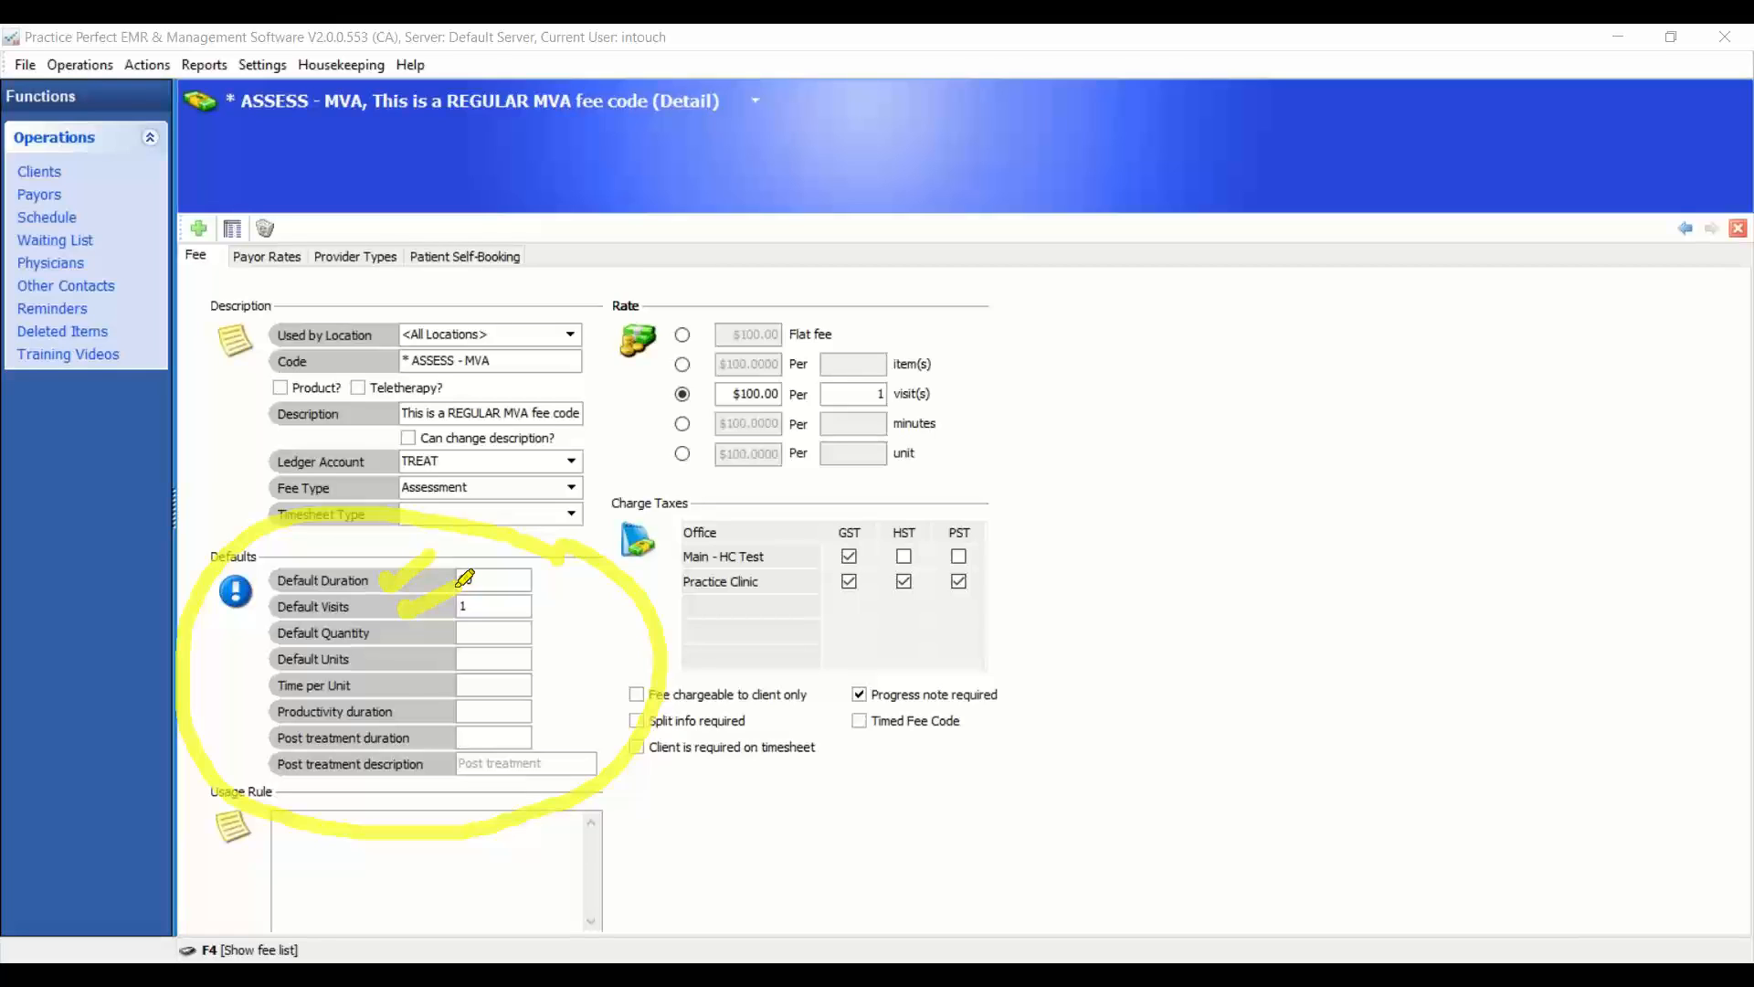
{"action": "type", "text": "60"}
{"action": "left_click", "coordinate": [1043, 189]}
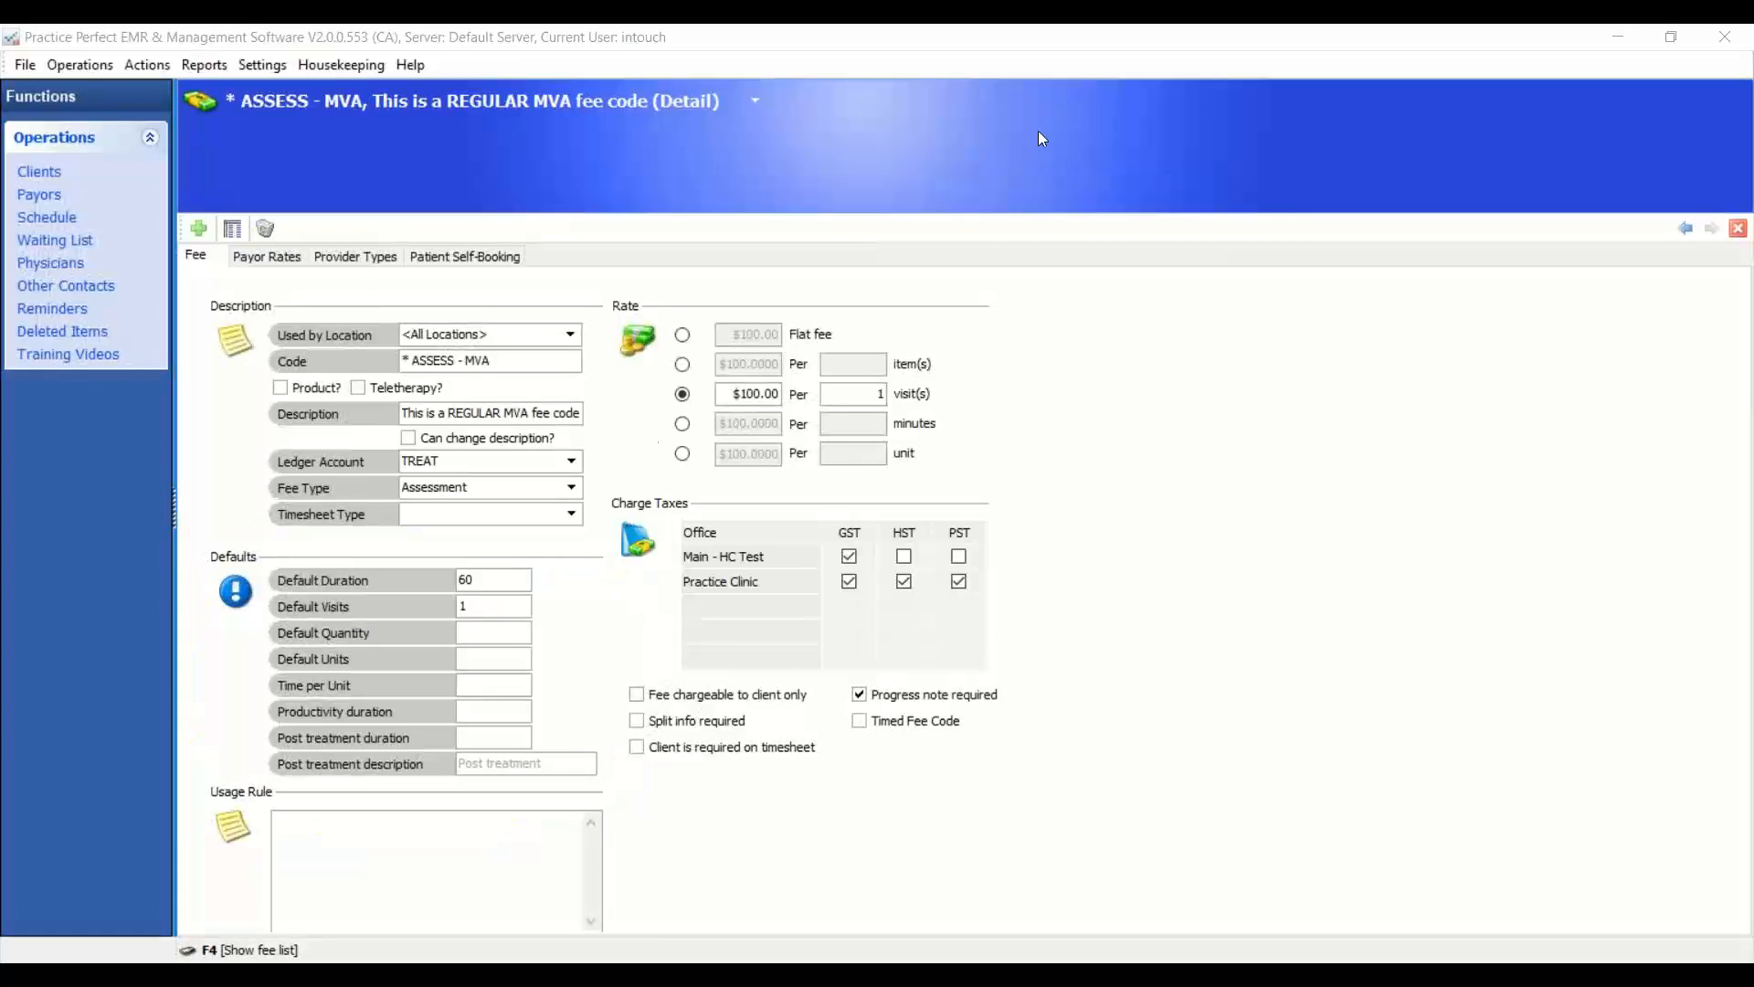
{"action": "left_click", "coordinate": [487, 583]}
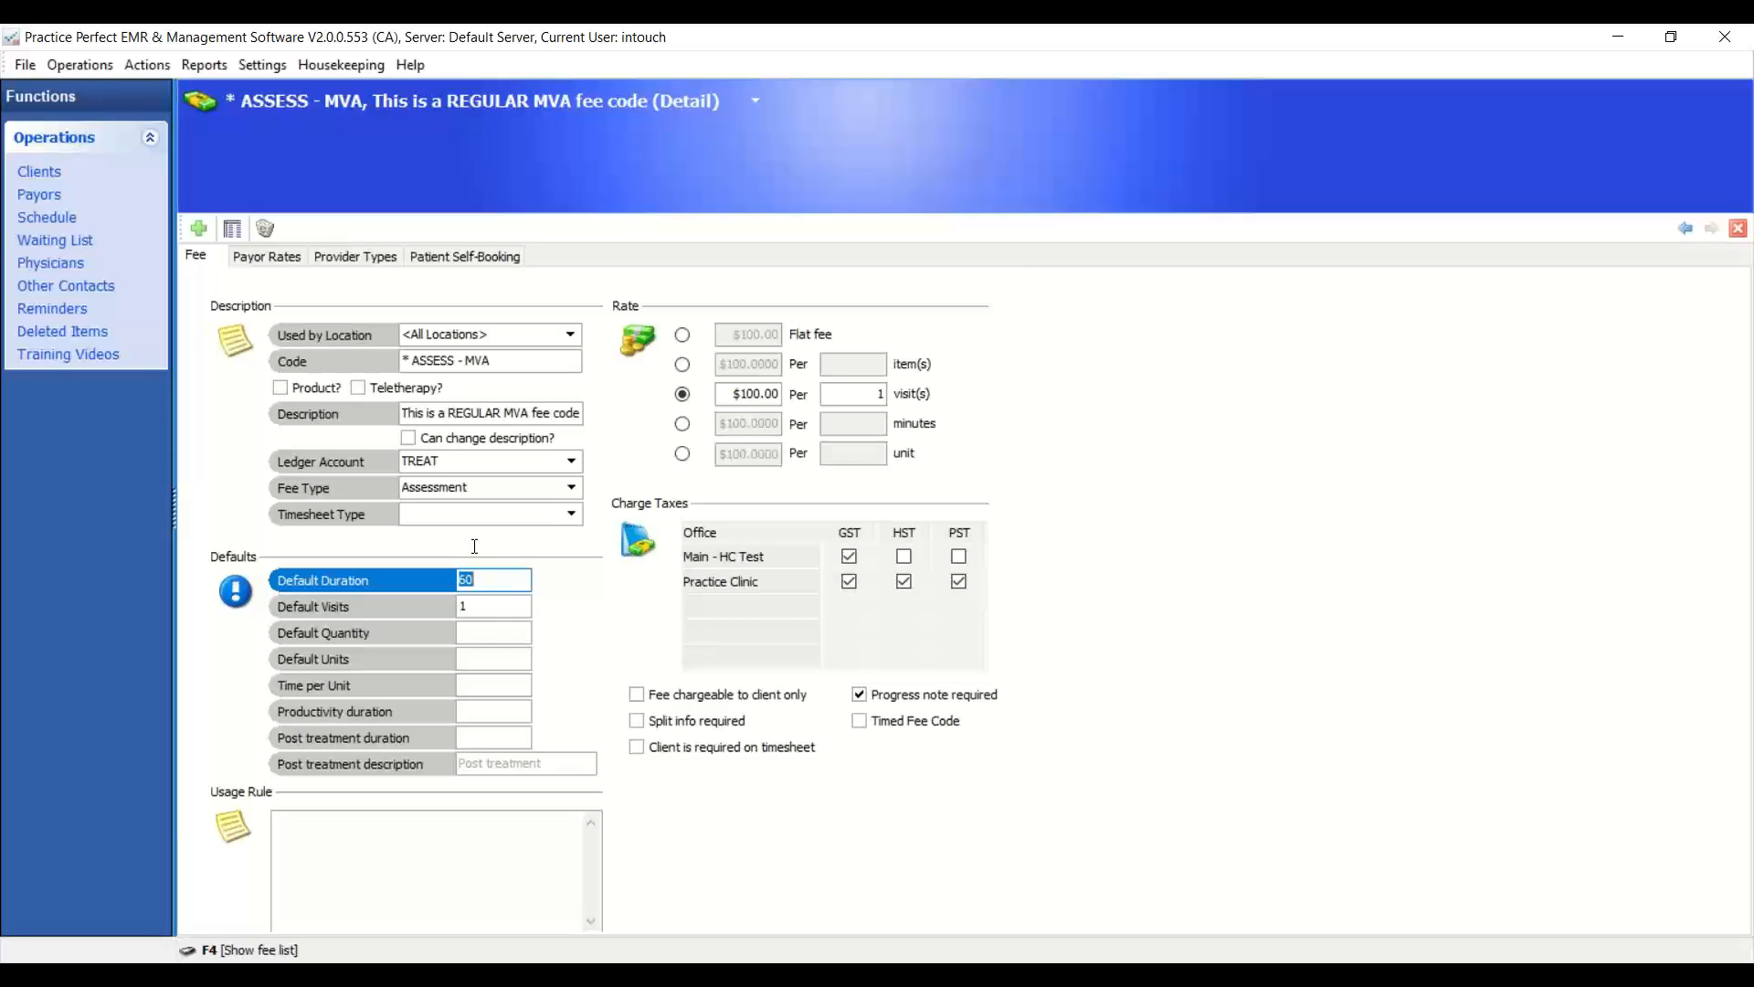
{"action": "left_click", "coordinate": [488, 609]}
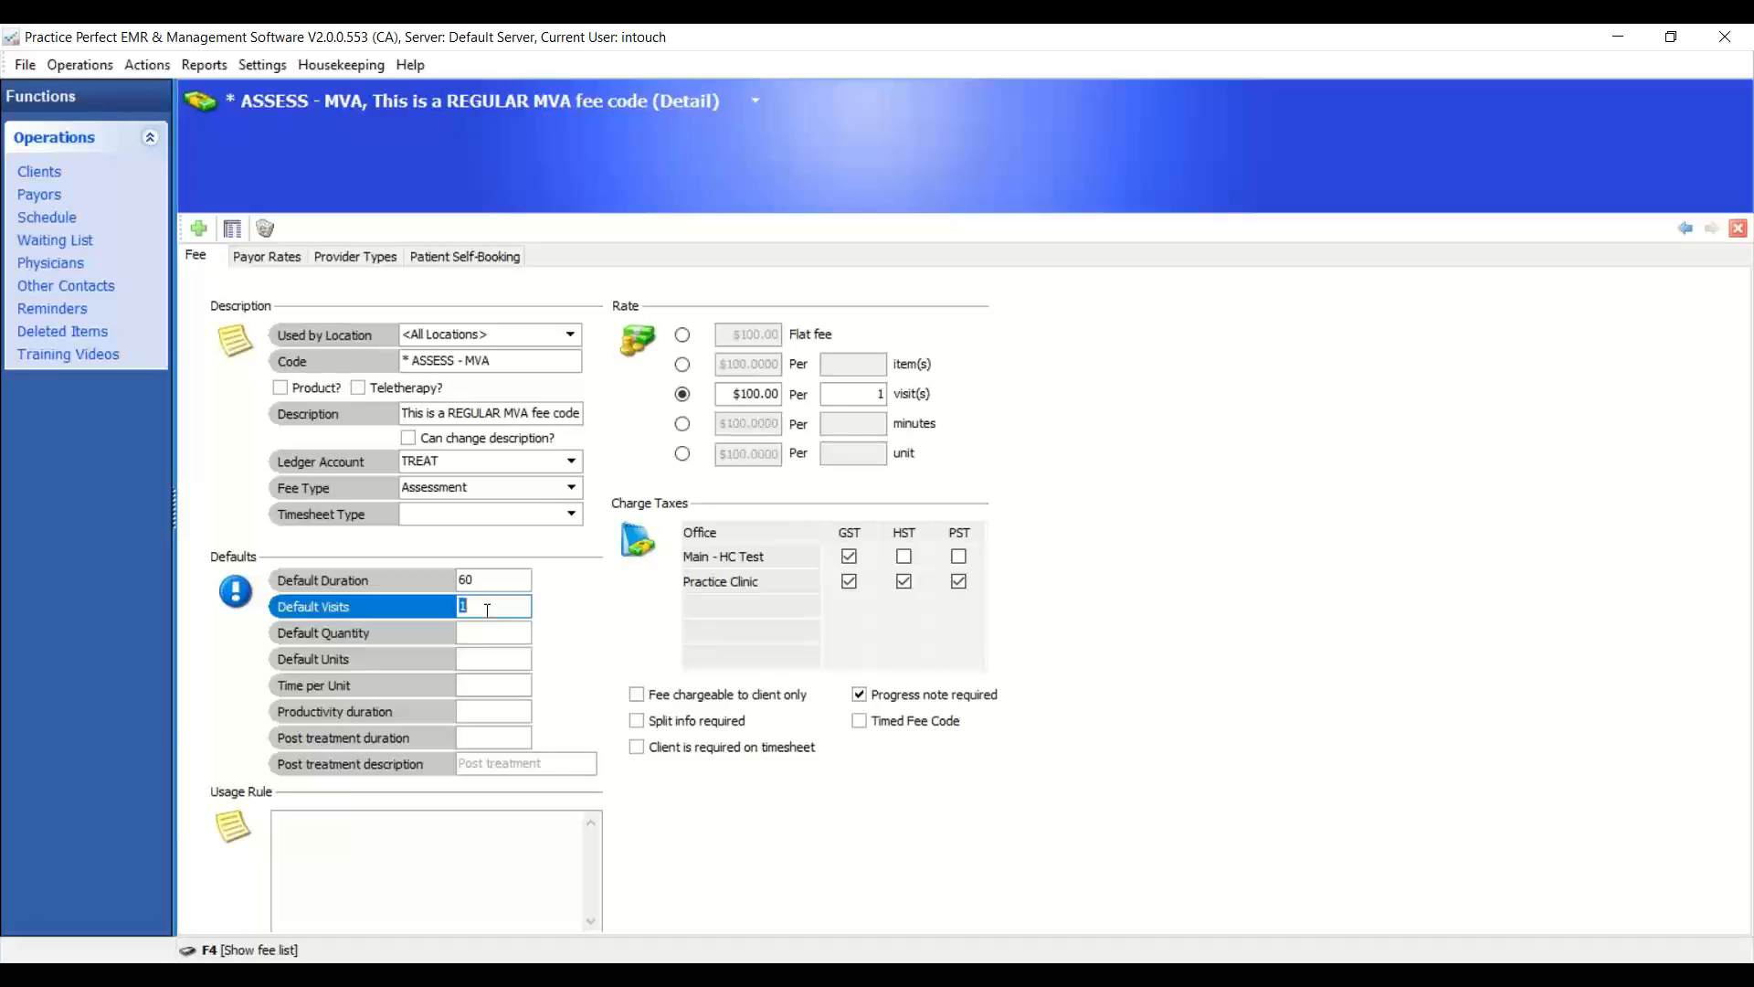
{"action": "left_click", "coordinate": [485, 581]}
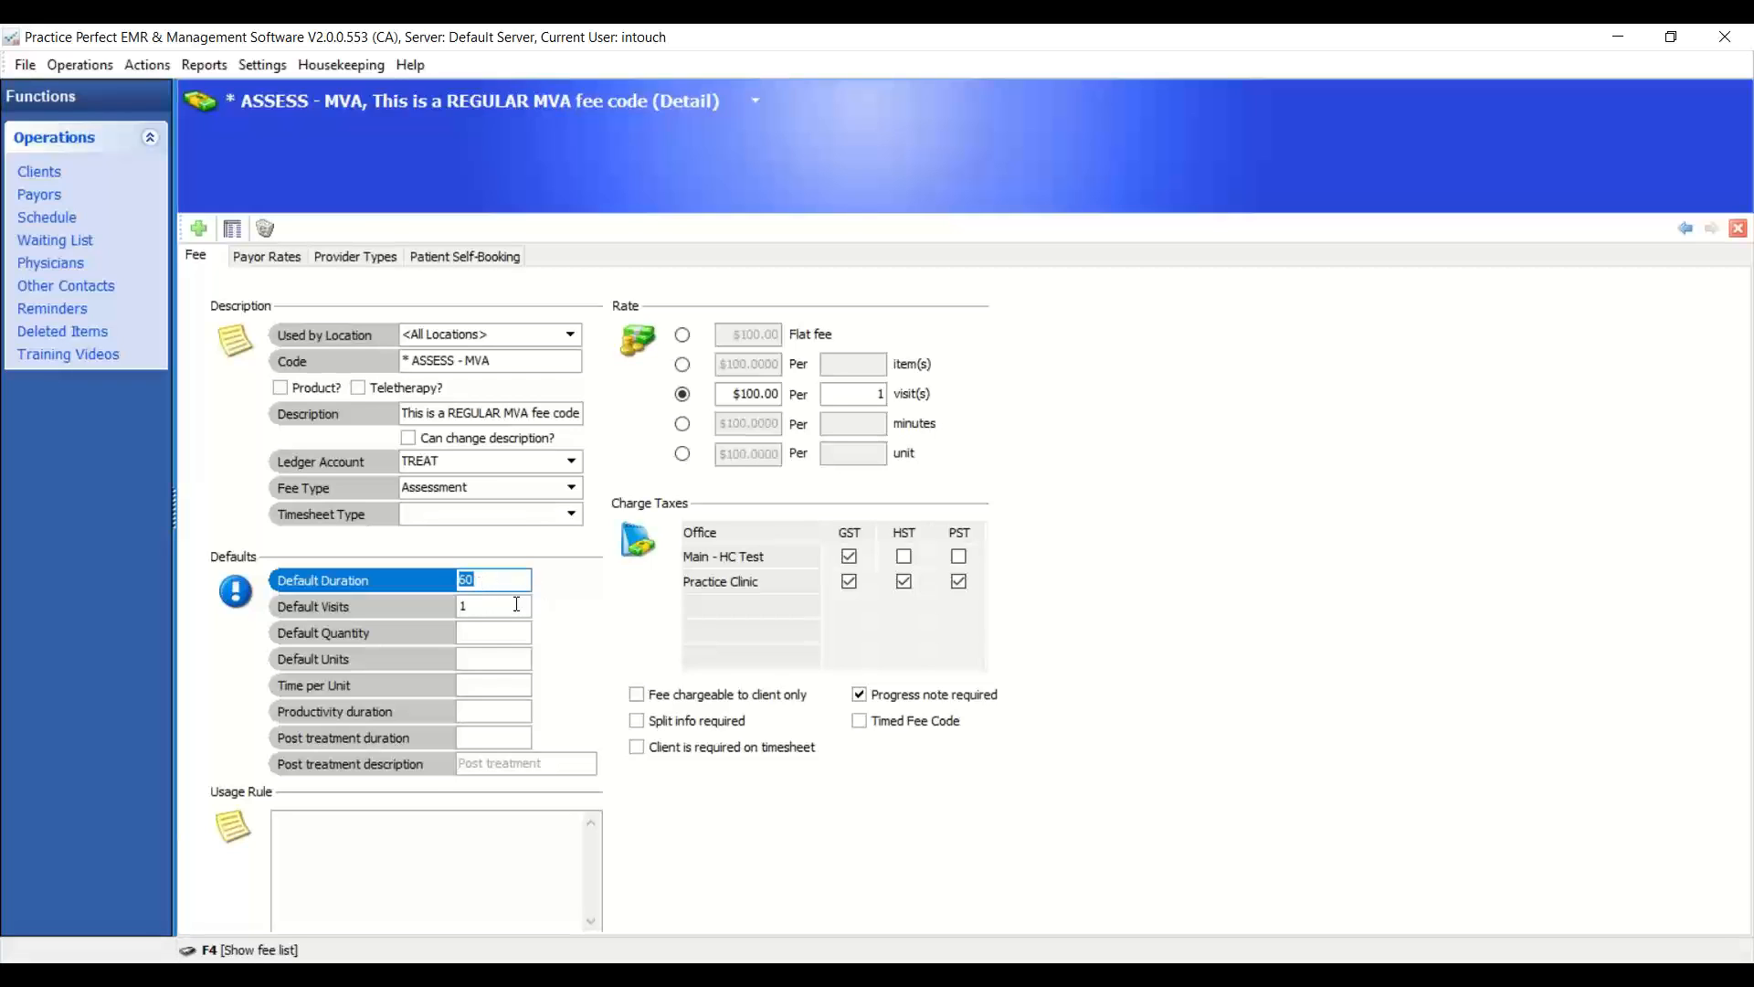
{"action": "left_click", "coordinate": [485, 634]}
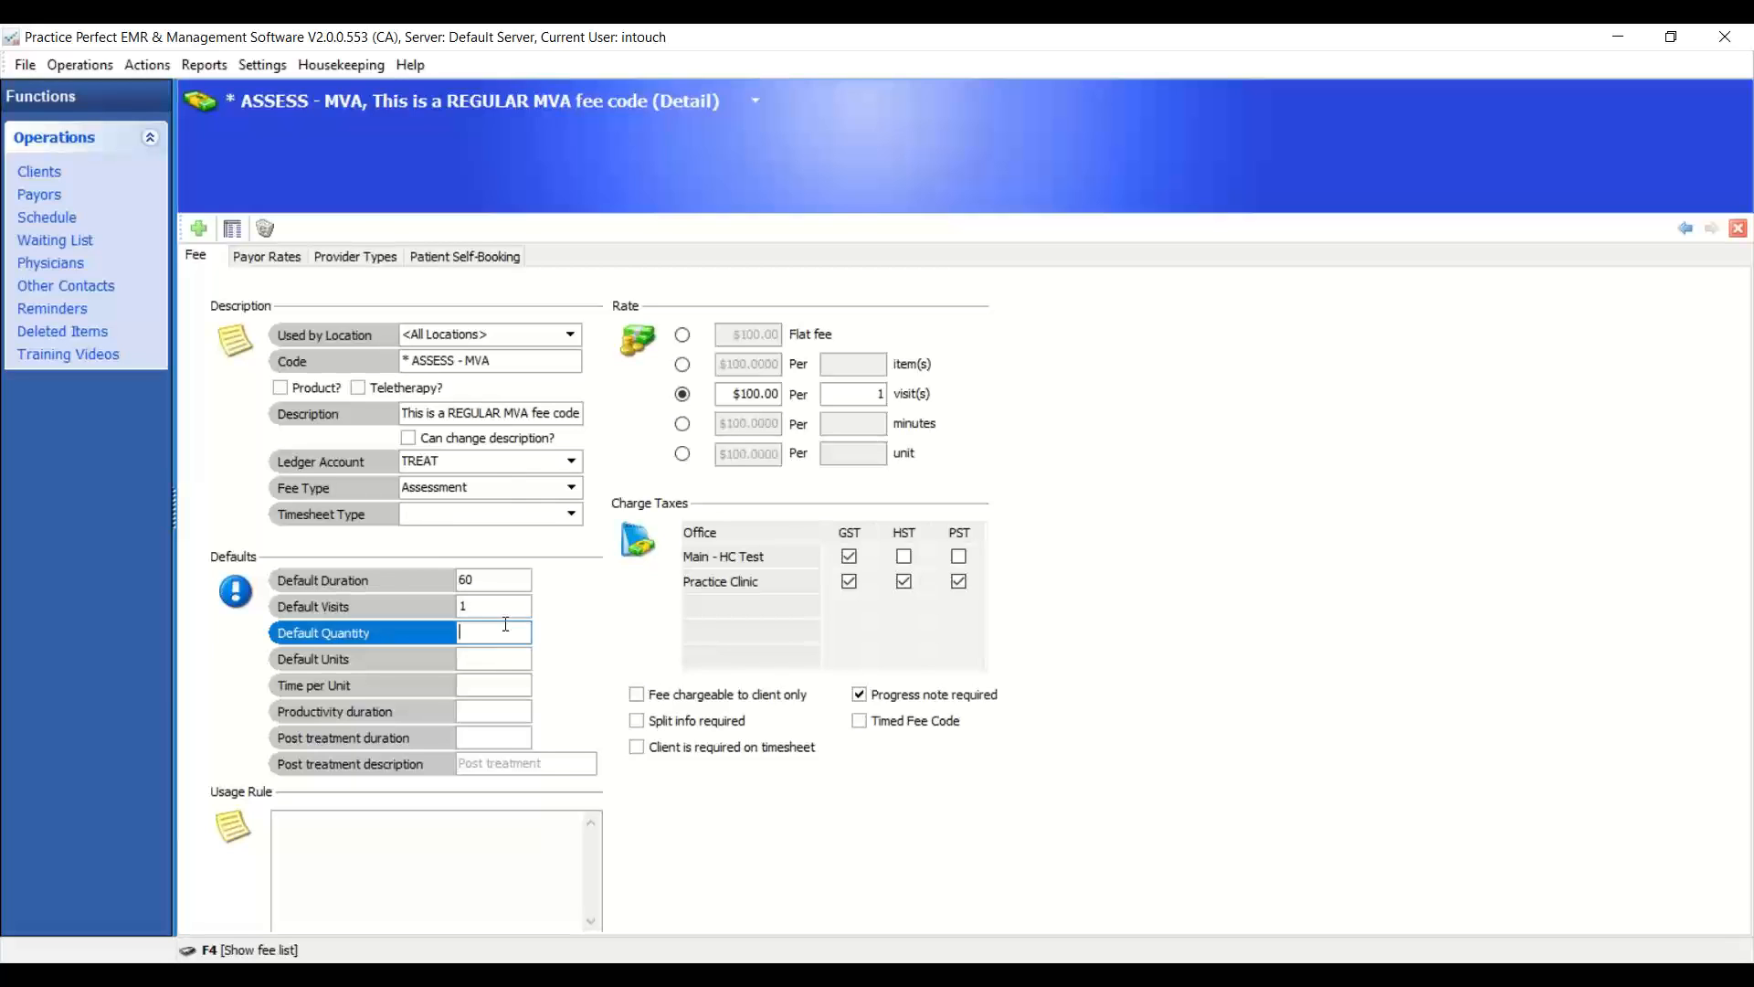
- Review the fee code's rate options: flat fee, per item, per visit, per minutes and per unit
{"action": "left_click", "coordinate": [1028, 33]}
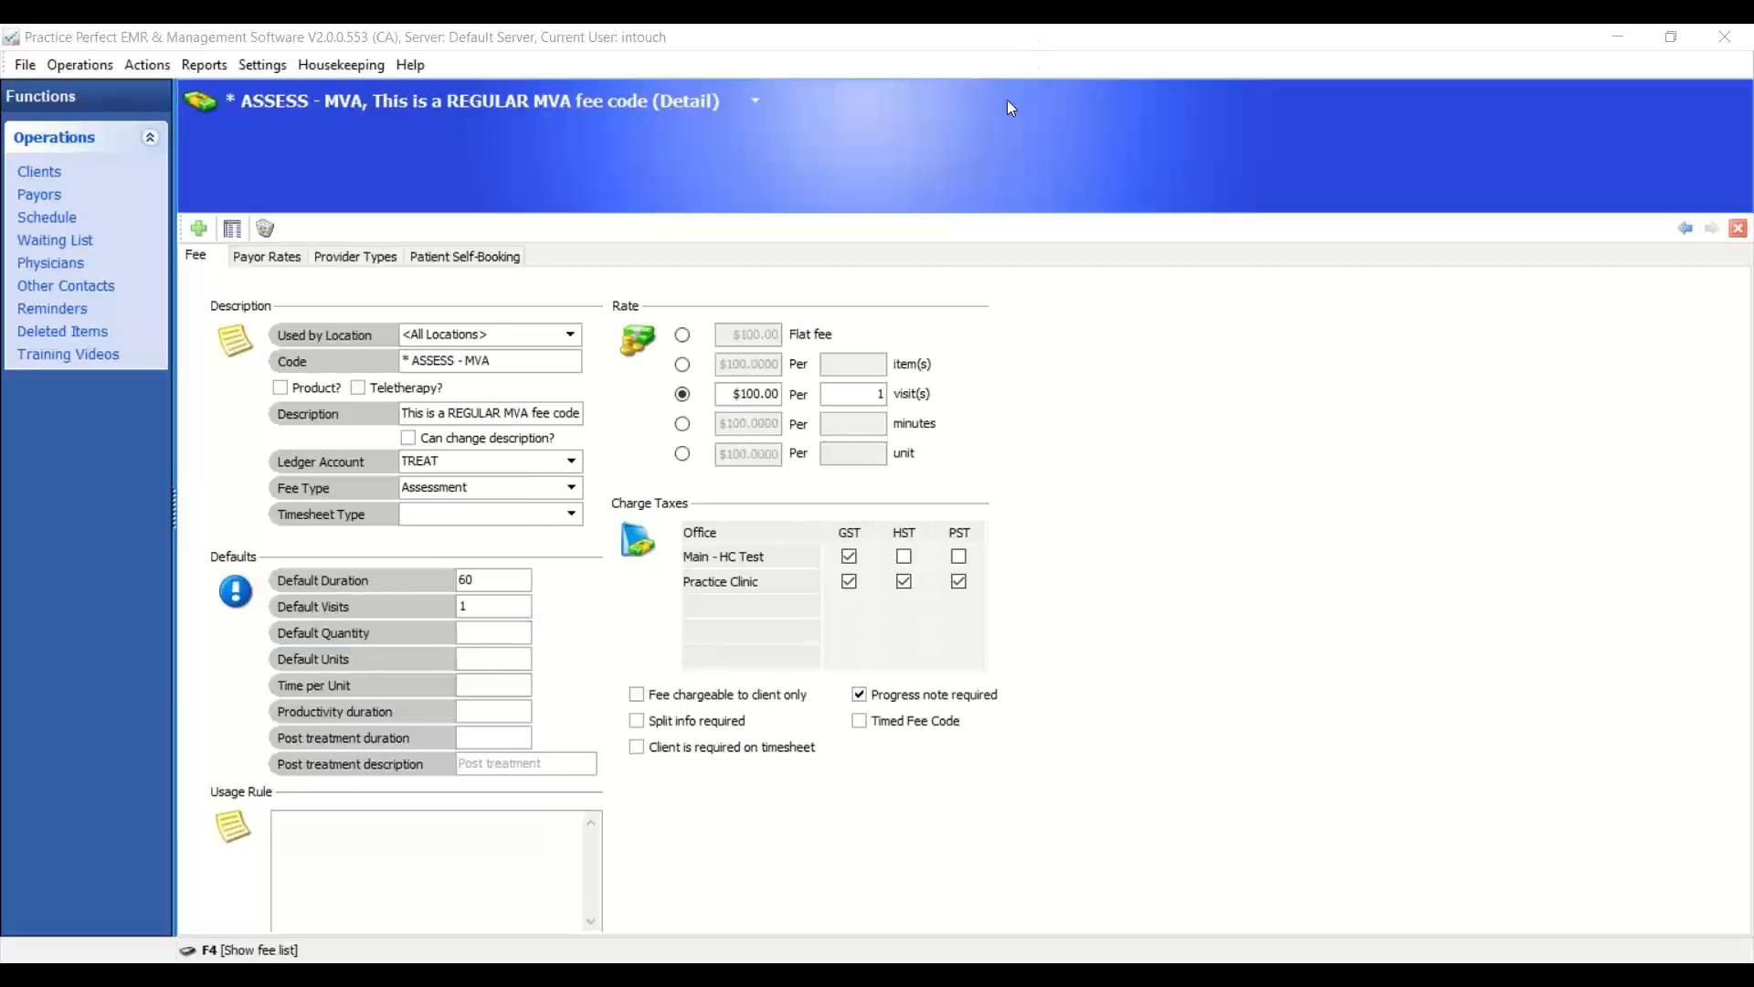
{"action": "mouse_move", "coordinate": [976, 281]}
{"action": "left_mouse_down"}
{"action": "mouse_move", "coordinate": [603, 407]}
{"action": "mouse_move", "coordinate": [1028, 471]}
{"action": "left_mouse_up"}
{"action": "left_click_drag", "start_coordinate": [1077, 401], "coordinate": [899, 289]}
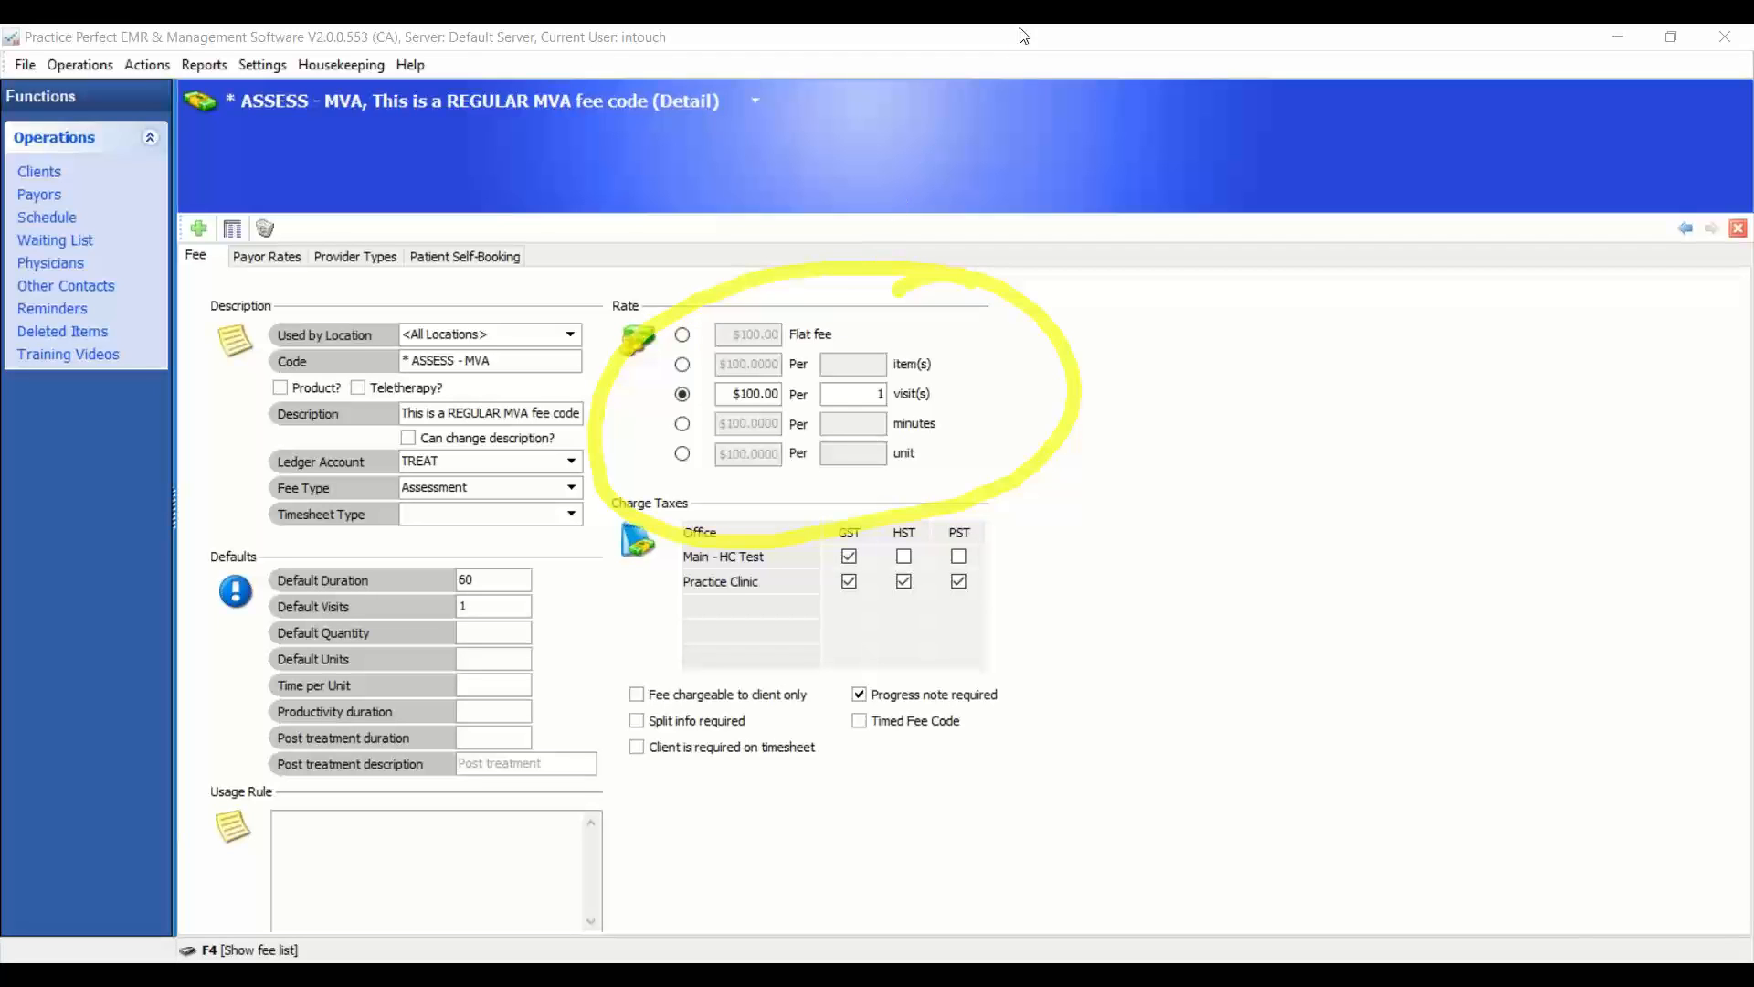
{"action": "left_click", "coordinate": [1010, 185]}
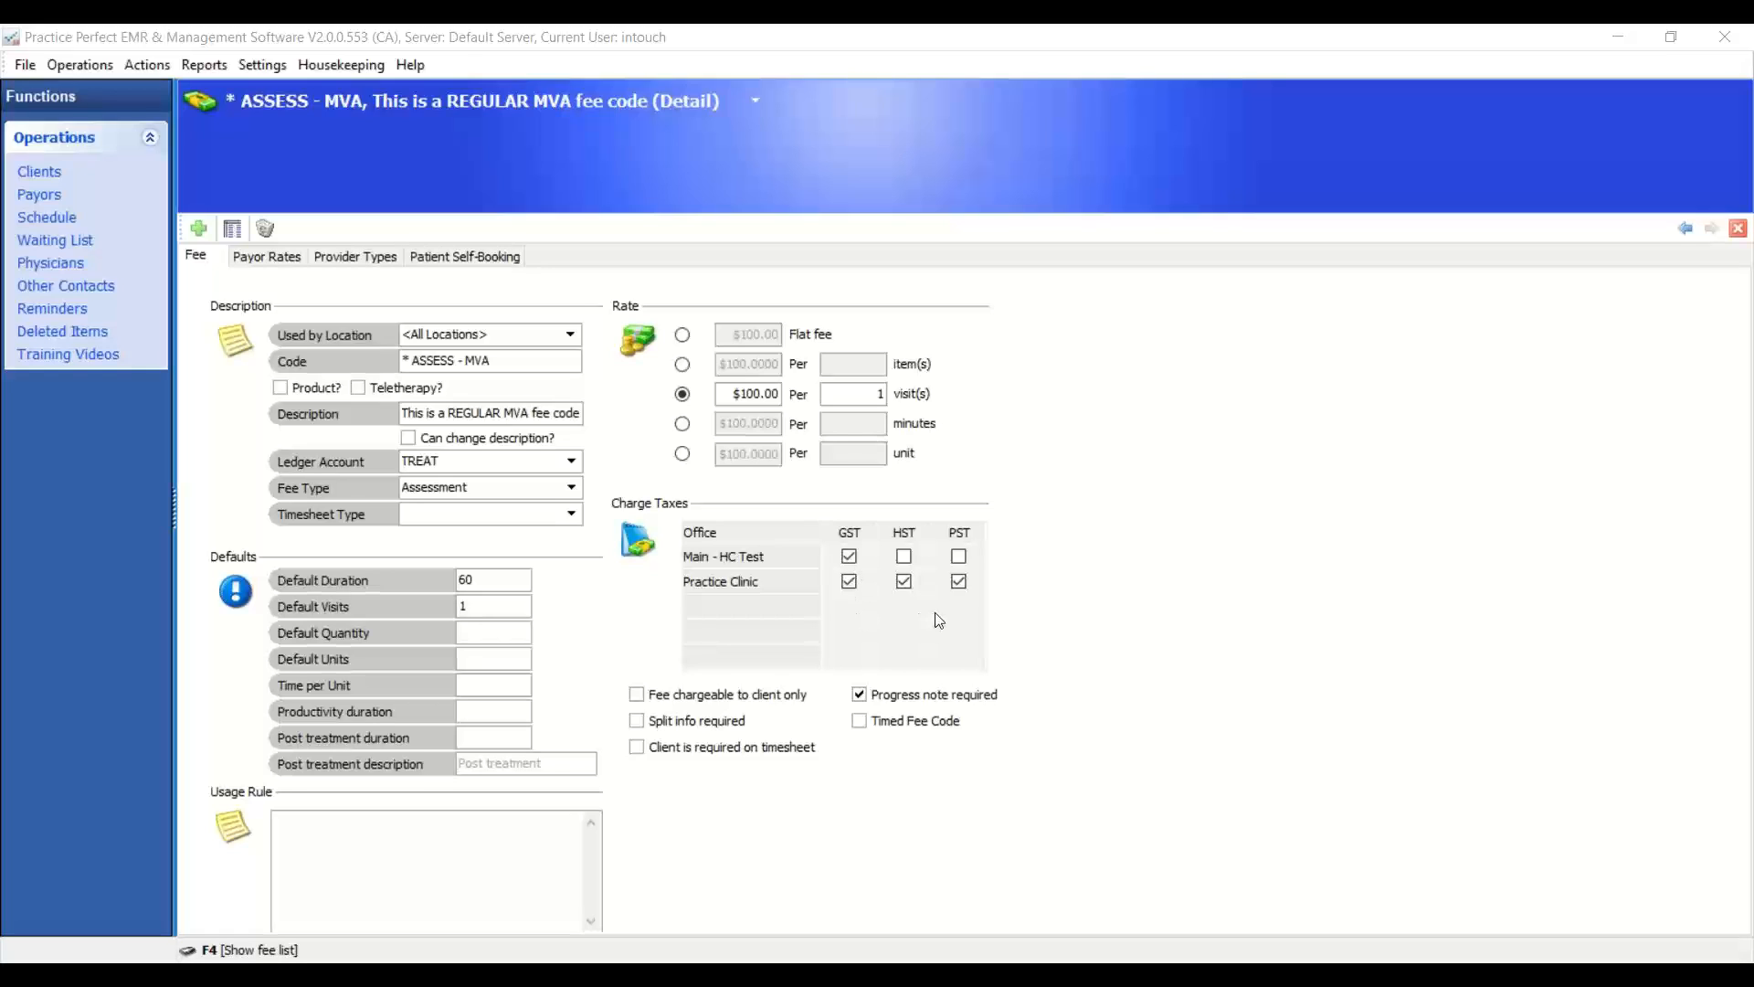
- Review how GST, HST and PST are charged on the rate for the Main - HC Test and Practice Clinic offices
{"action": "left_click", "coordinate": [760, 553]}
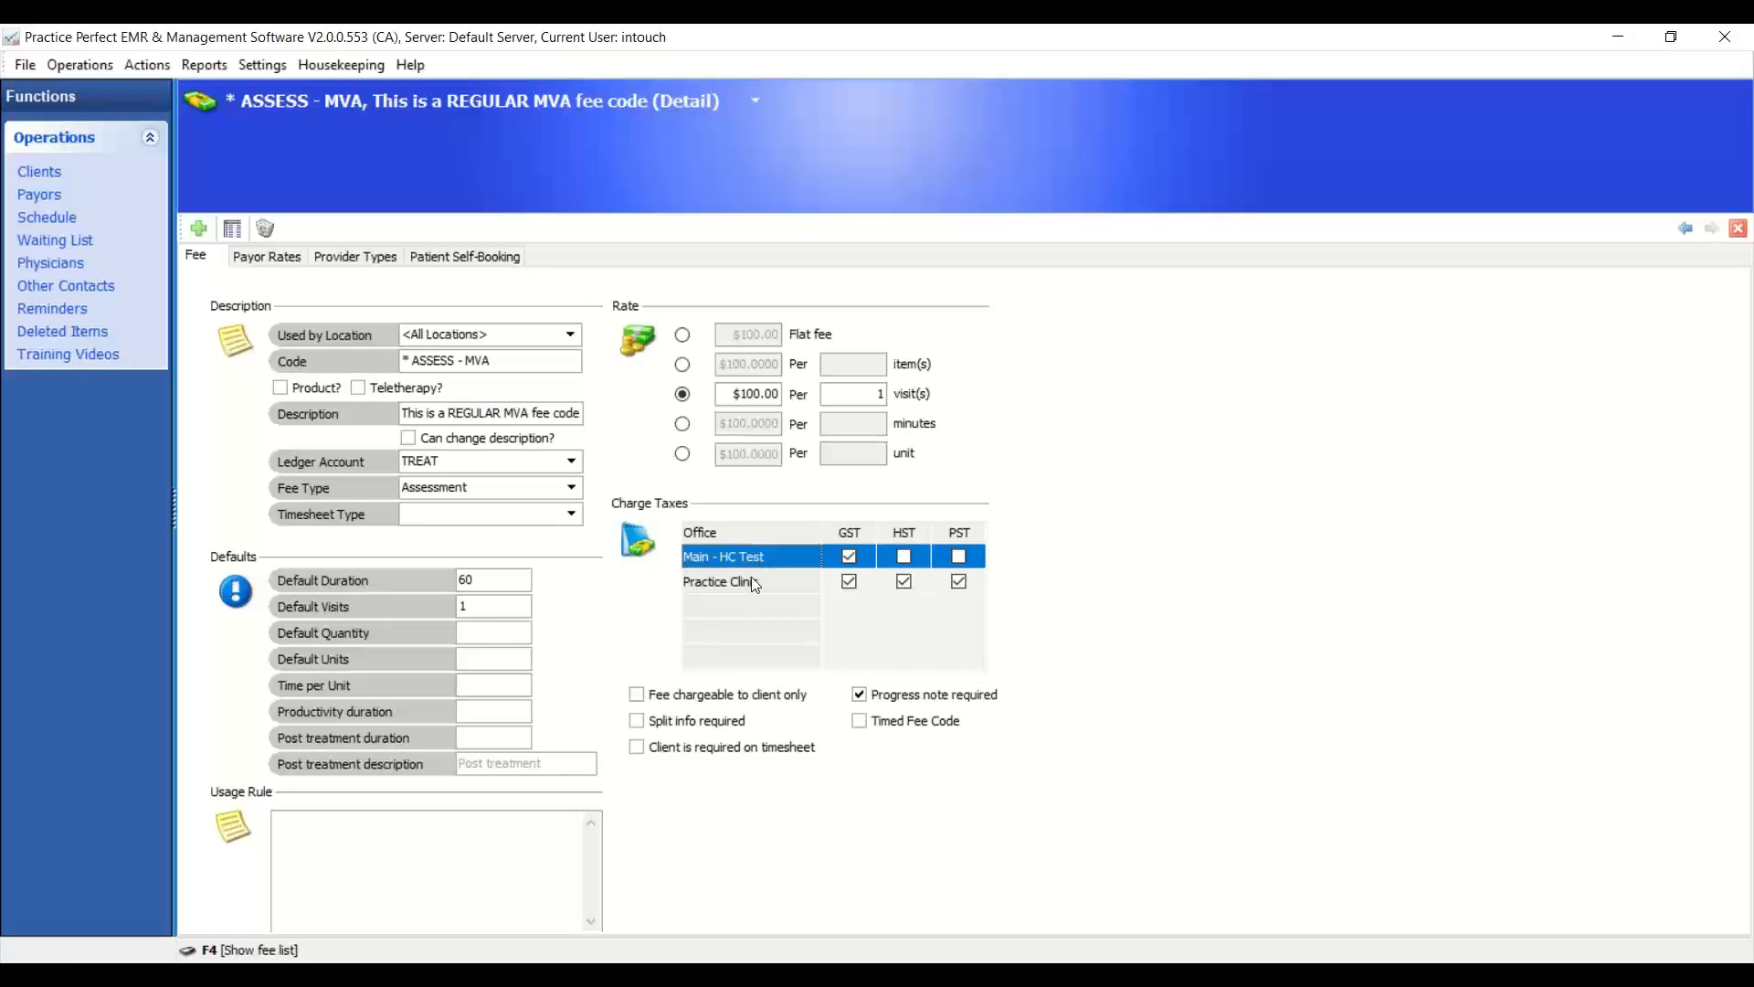
{"action": "left_click", "coordinate": [753, 581]}
{"action": "left_click", "coordinate": [751, 561]}
{"action": "left_click", "coordinate": [902, 558]}
{"action": "left_click", "coordinate": [905, 560]}
{"action": "left_click", "coordinate": [1005, 27]}
{"action": "left_click", "coordinate": [1014, 129]}
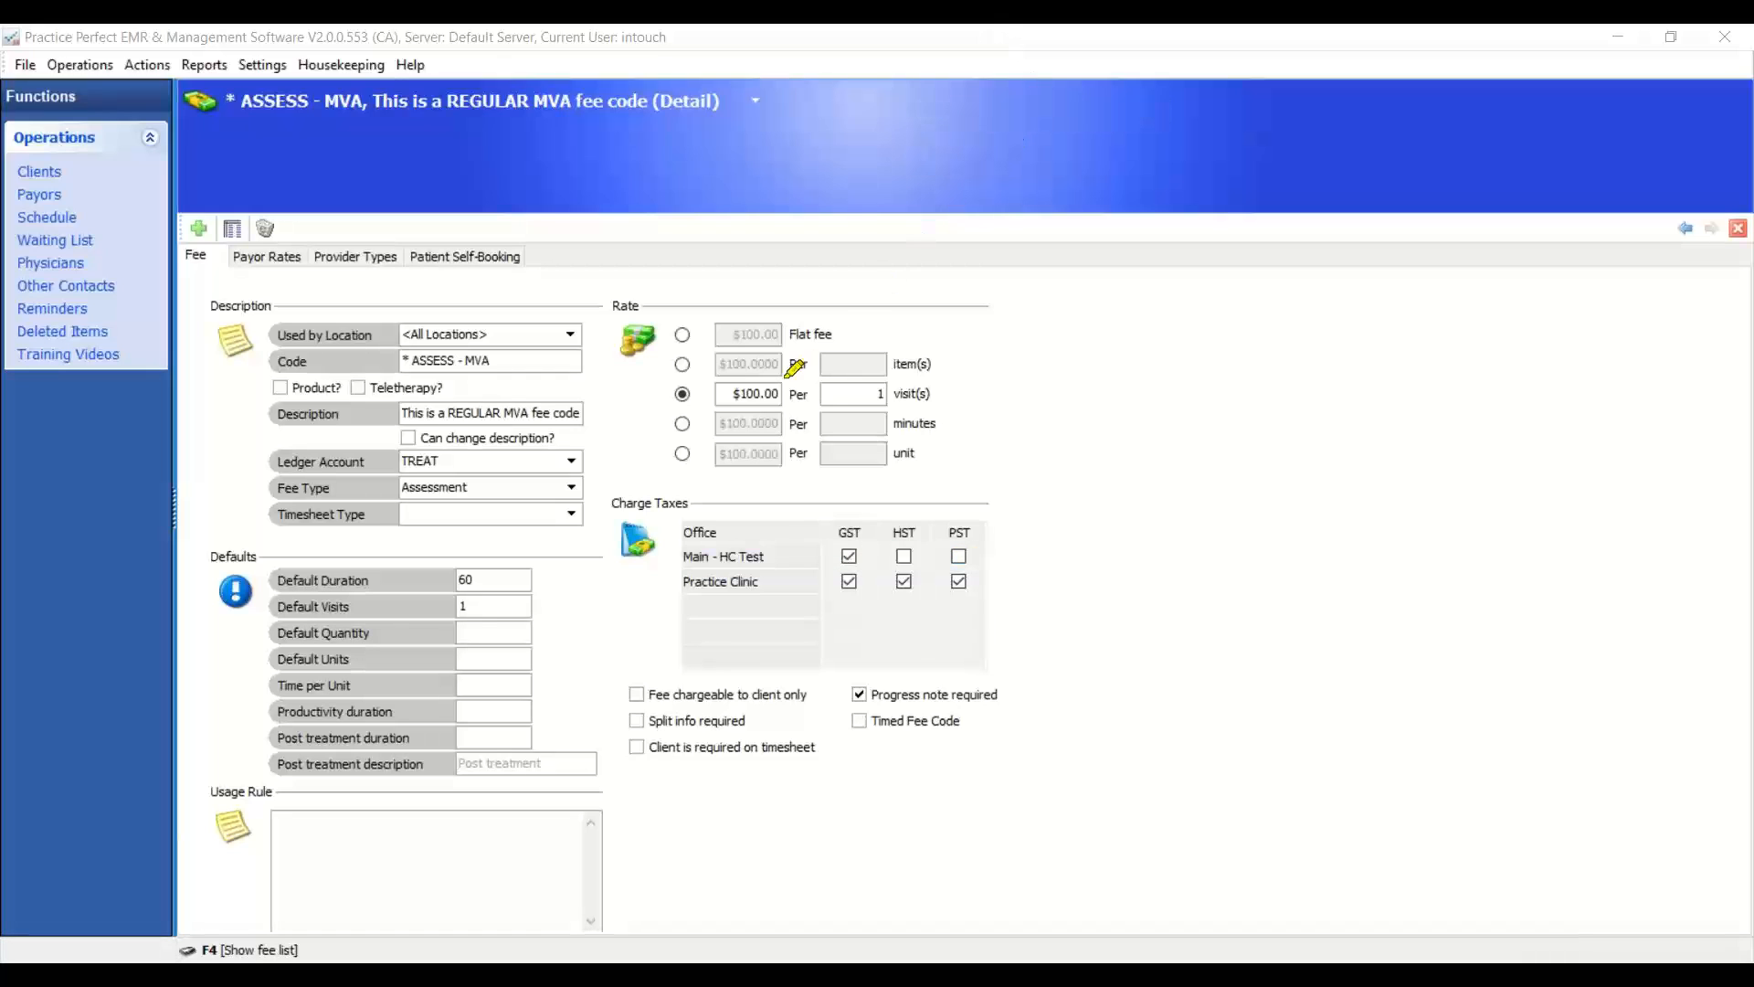
{"action": "mouse_move", "coordinate": [787, 376]}
{"action": "left_mouse_down"}
{"action": "mouse_move", "coordinate": [695, 427]}
{"action": "mouse_move", "coordinate": [734, 358]}
{"action": "left_mouse_up"}
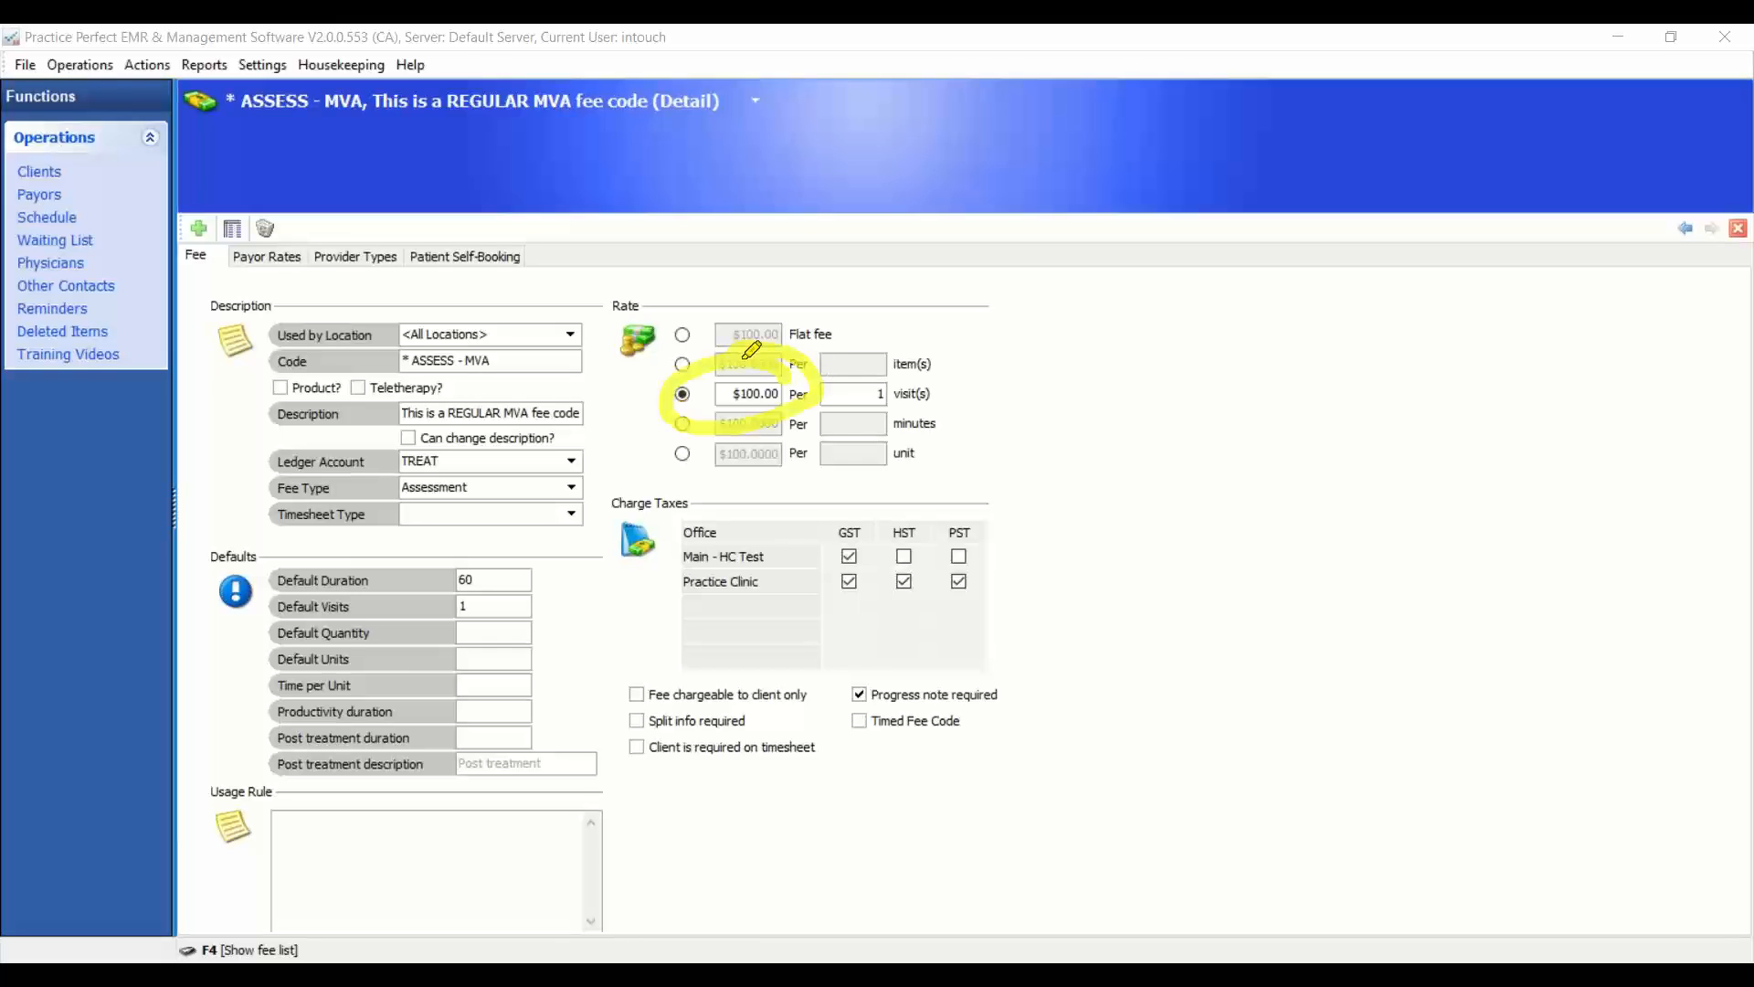
{"action": "mouse_move", "coordinate": [806, 345]}
{"action": "left_mouse_down"}
{"action": "mouse_move", "coordinate": [941, 471]}
{"action": "mouse_move", "coordinate": [925, 493]}
{"action": "mouse_move", "coordinate": [992, 449]}
{"action": "left_mouse_up"}
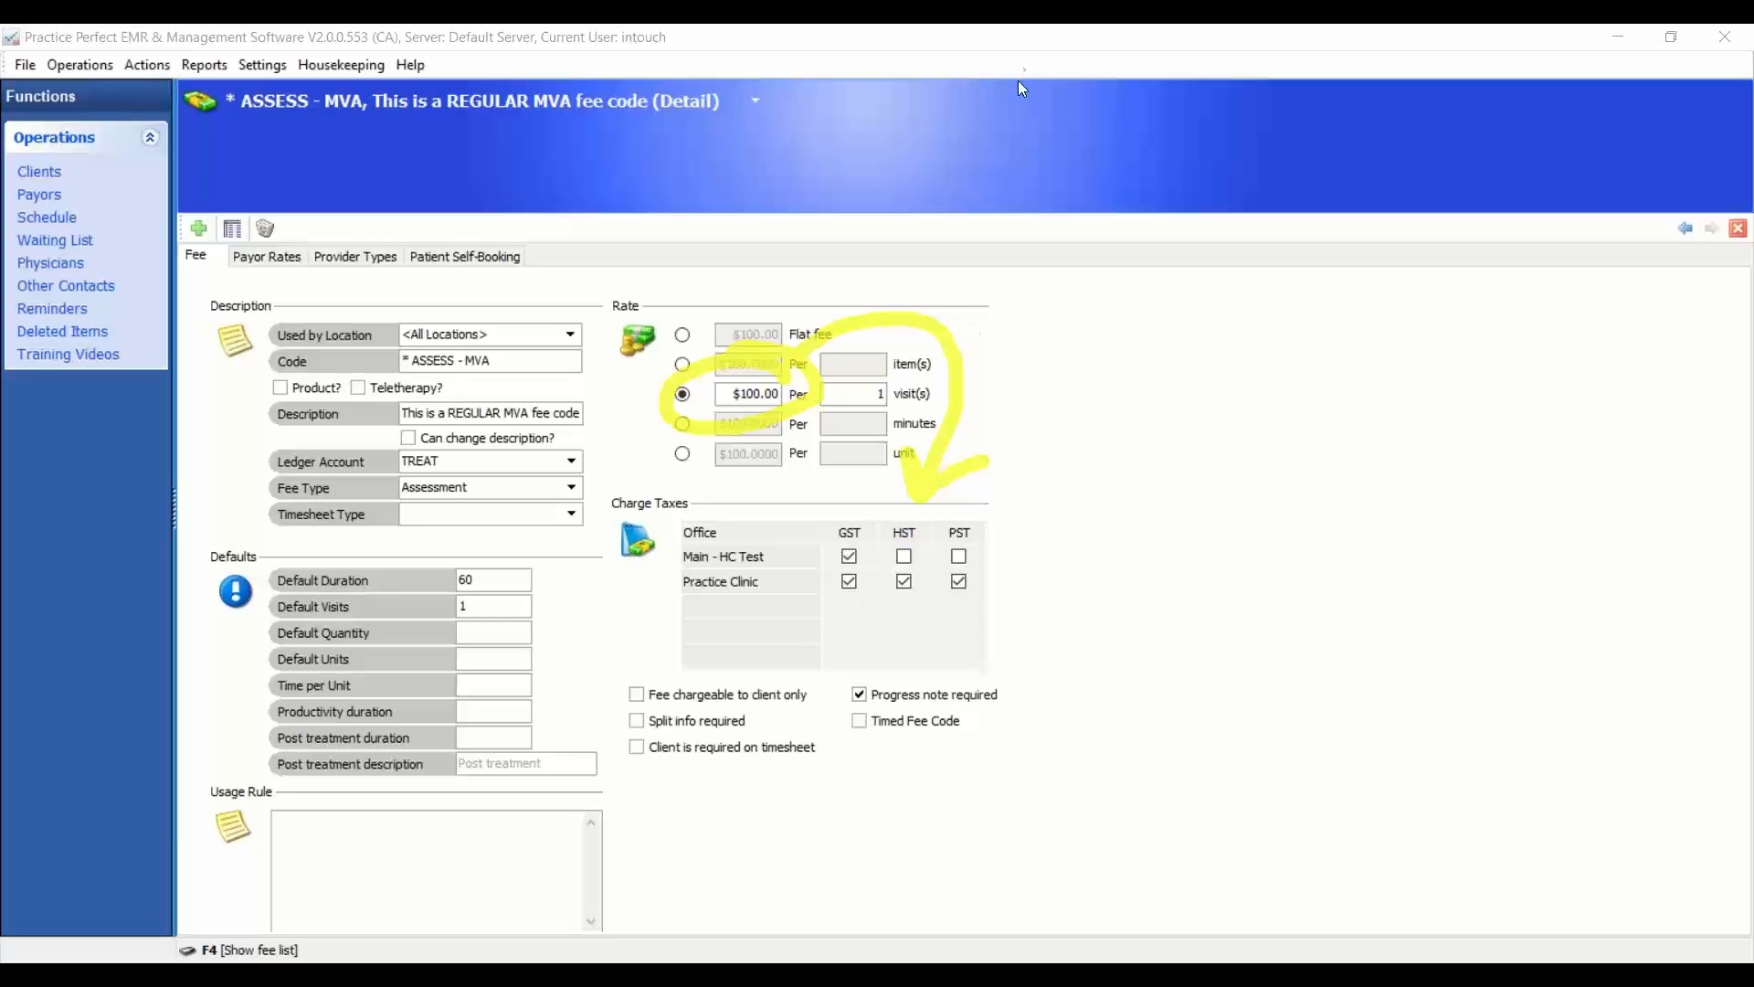
{"action": "left_click", "coordinate": [1030, 189]}
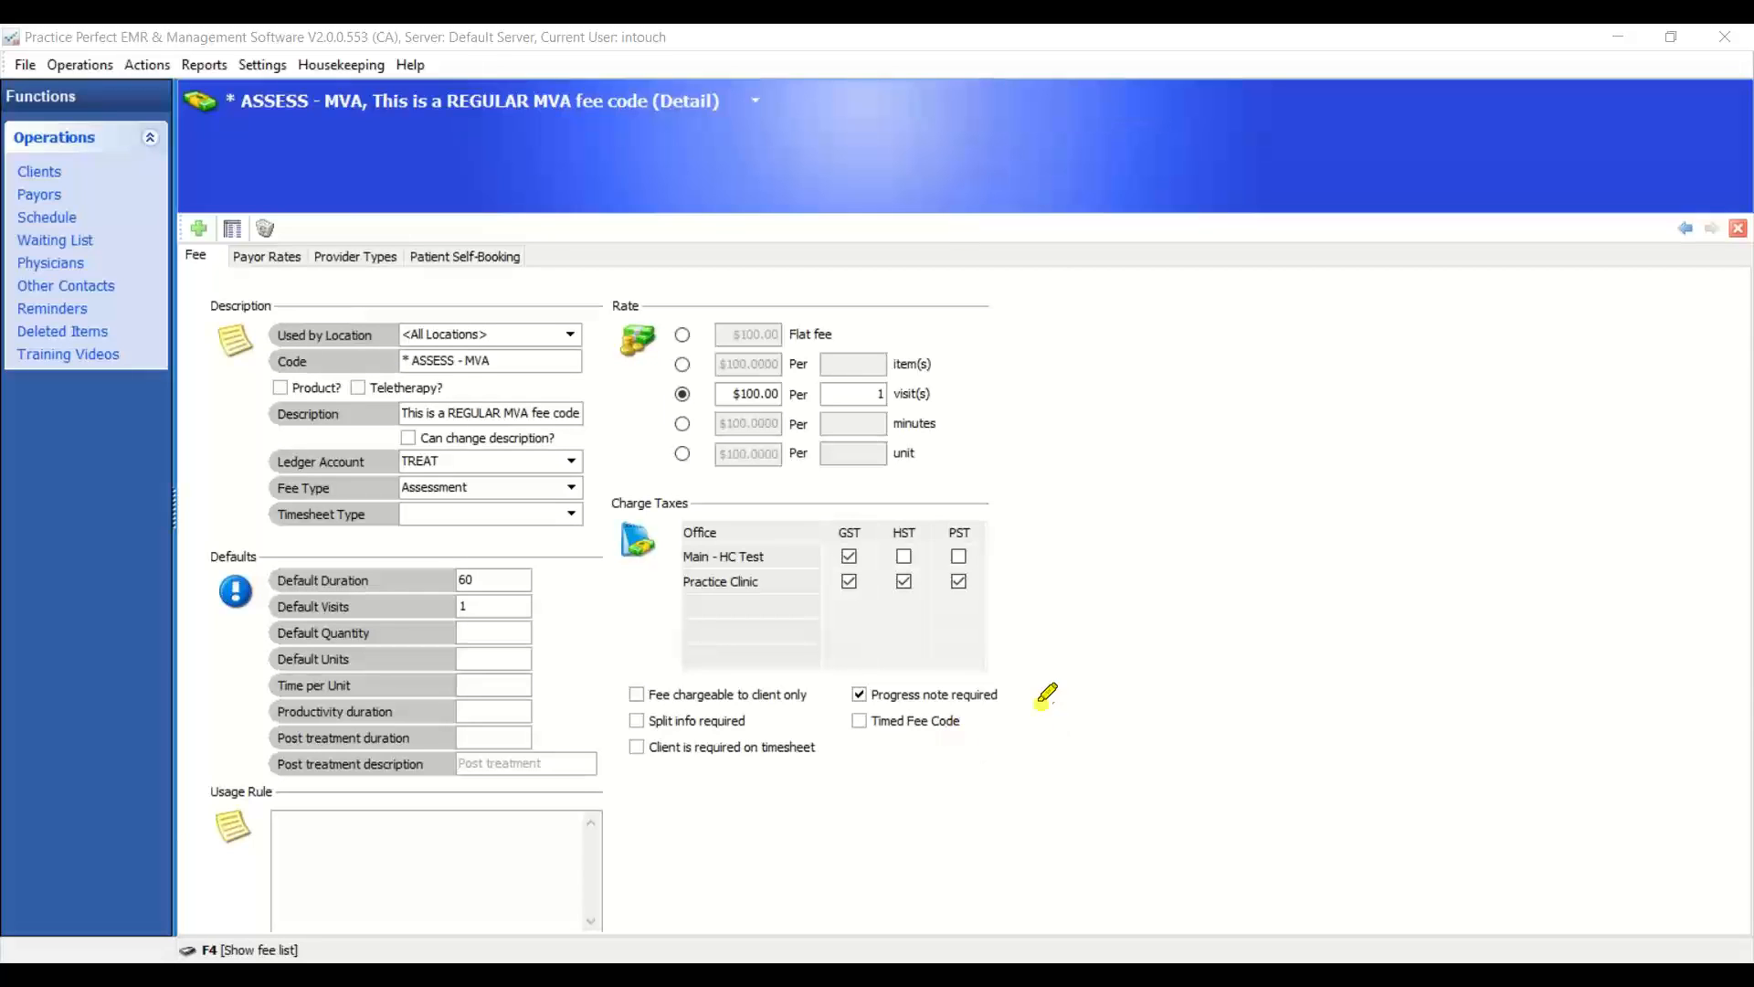
- Review the fee code's additional options, including Progress note required, and try out Fee chargeable to client only
{"action": "mouse_move", "coordinate": [1044, 702]}
{"action": "left_mouse_down"}
{"action": "mouse_move", "coordinate": [631, 687]}
{"action": "mouse_move", "coordinate": [970, 805]}
{"action": "mouse_move", "coordinate": [1019, 717]}
{"action": "left_mouse_up"}
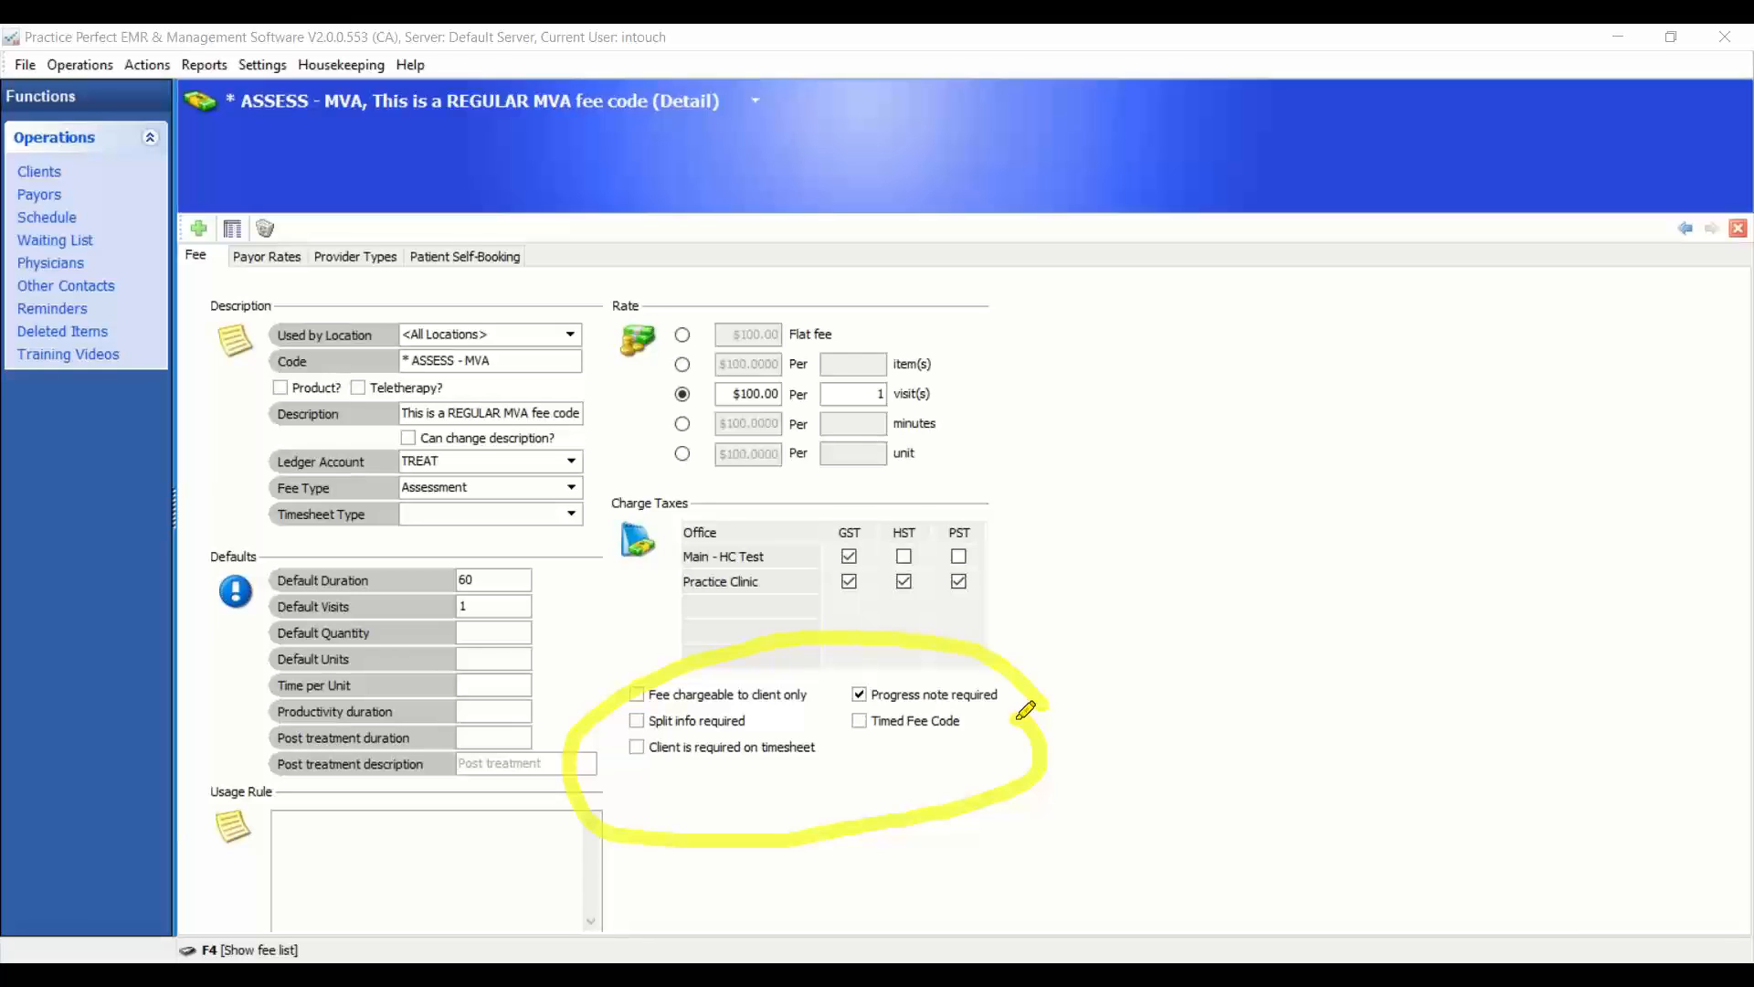
{"action": "left_click_drag", "start_coordinate": [857, 692], "coordinate": [880, 676]}
{"action": "mouse_move", "coordinate": [501, 336]}
{"action": "left_mouse_down"}
{"action": "mouse_move", "coordinate": [395, 383]}
{"action": "mouse_move", "coordinate": [486, 322]}
{"action": "mouse_move", "coordinate": [865, 627]}
{"action": "mouse_move", "coordinate": [745, 618]}
{"action": "left_mouse_up"}
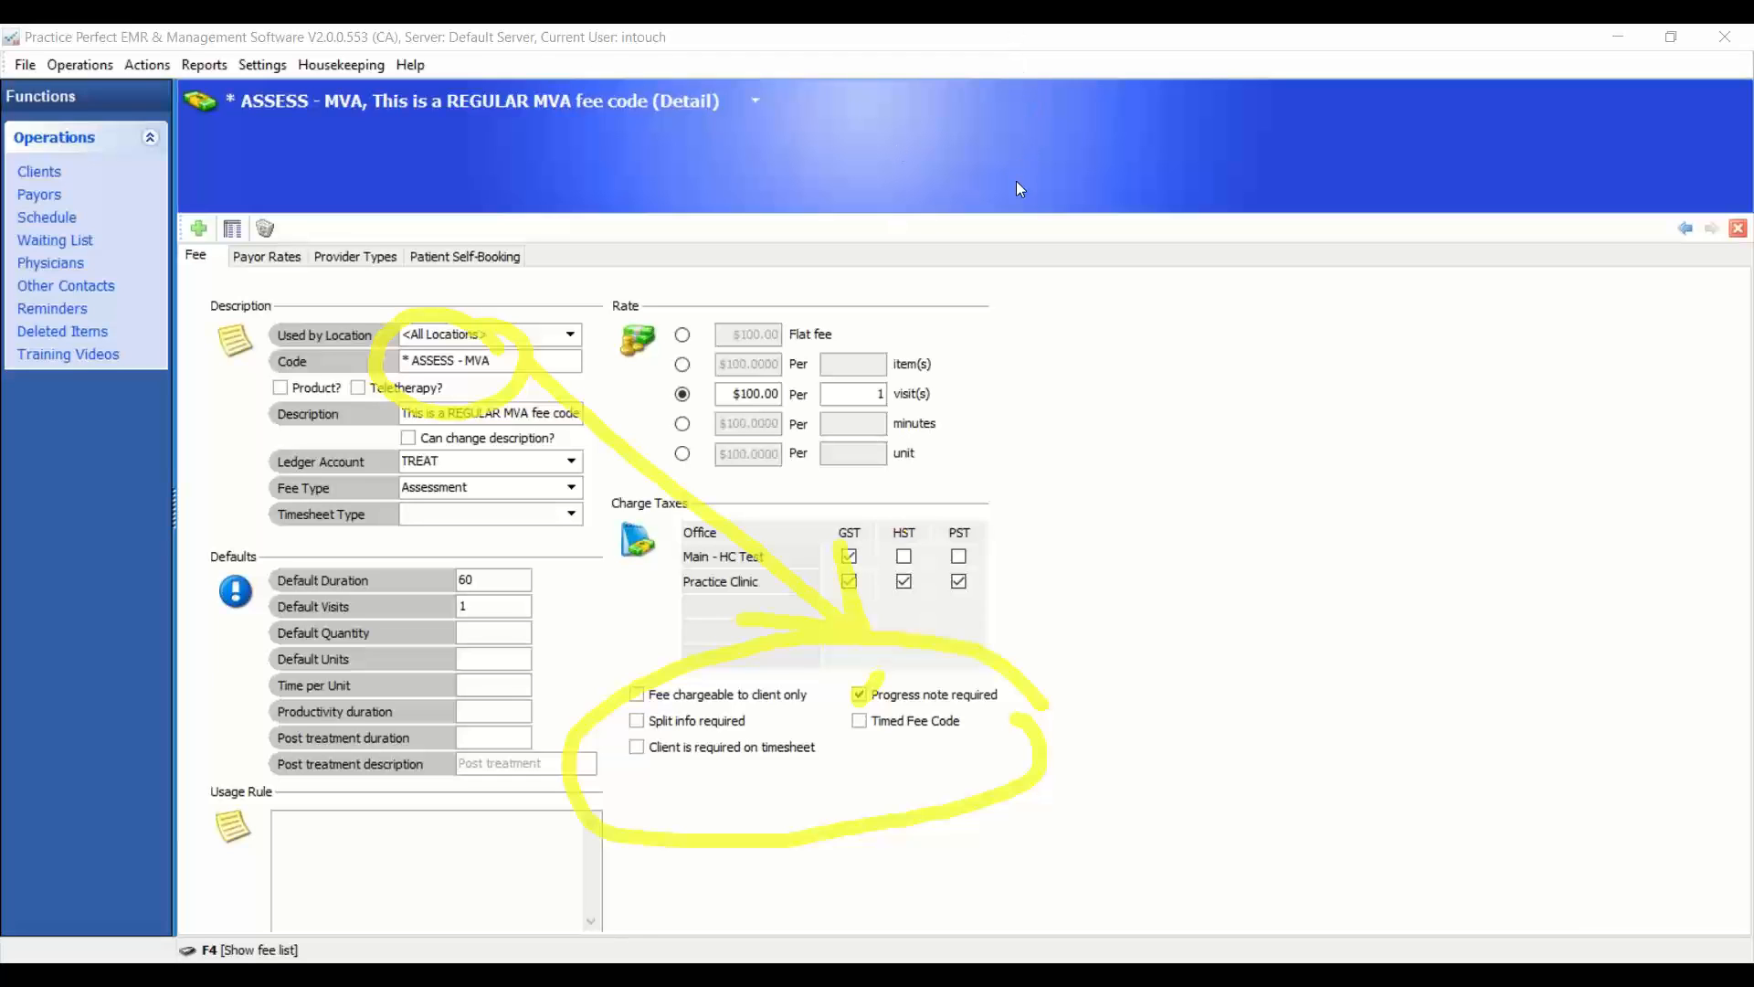
{"action": "left_click", "coordinate": [772, 694]}
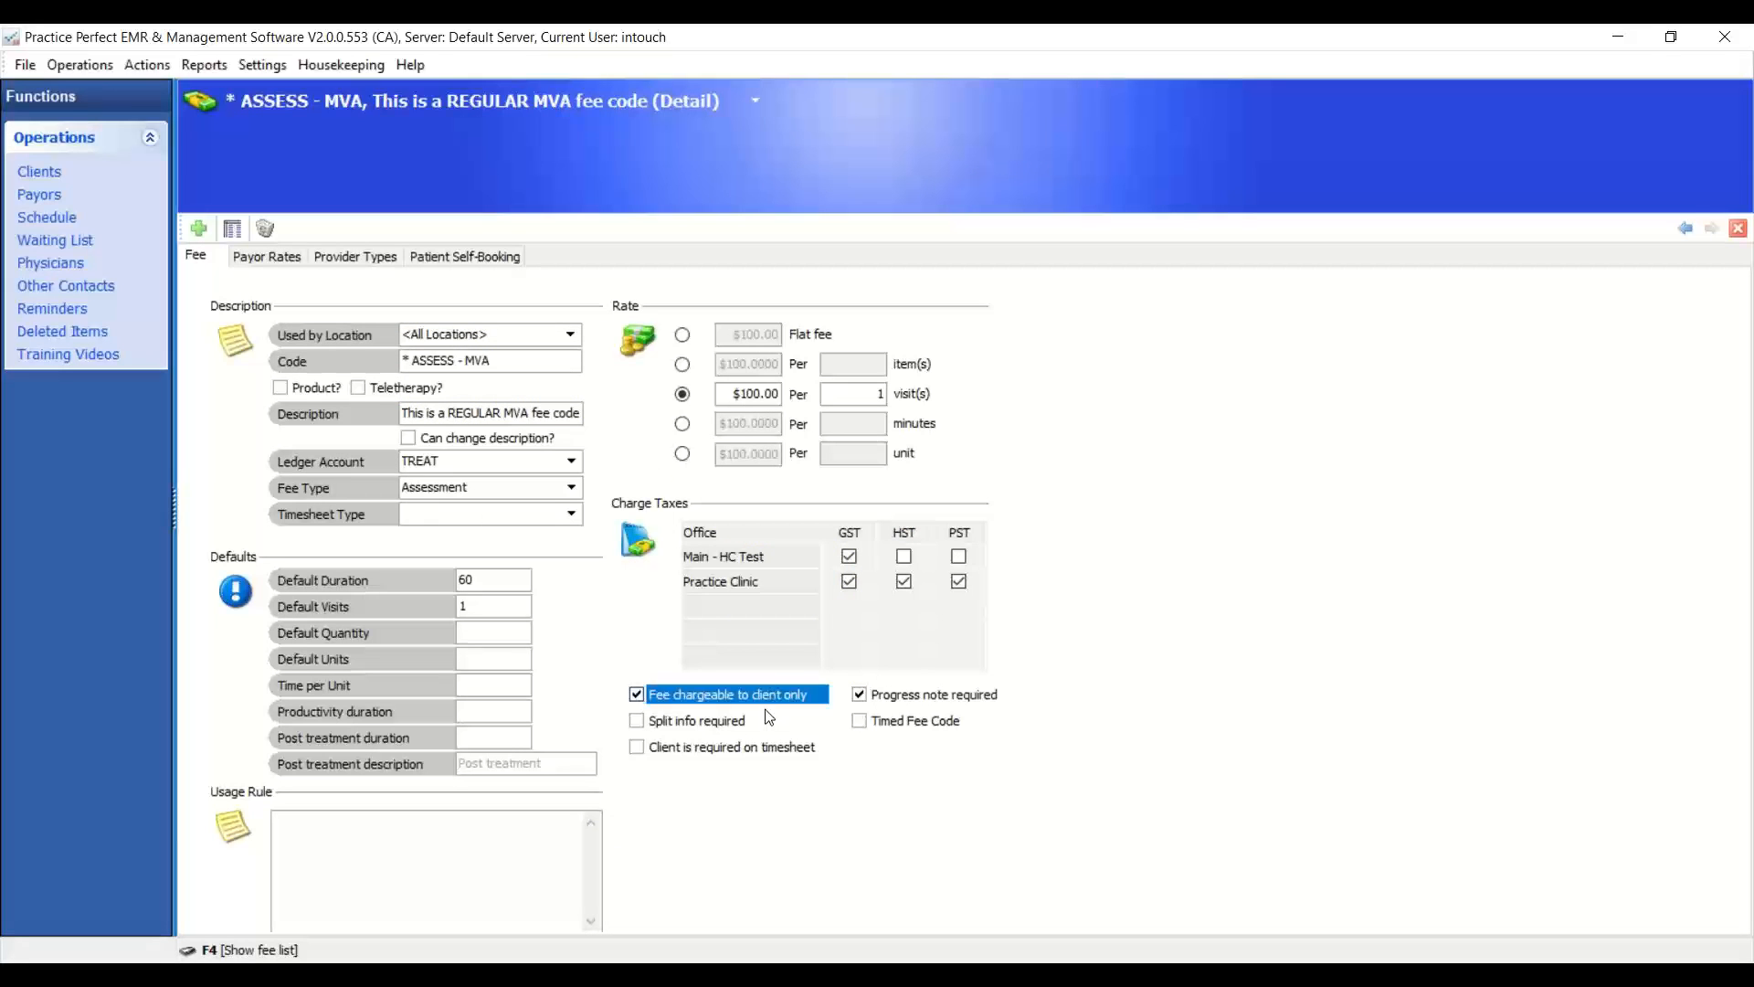
{"action": "left_click", "coordinate": [719, 702]}
{"action": "left_click", "coordinate": [636, 695]}
- Leave the fee code and open the Scheduled Providers list in the scheduler housekeeping for the Practice Clinic location
{"action": "left_click", "coordinate": [233, 229]}
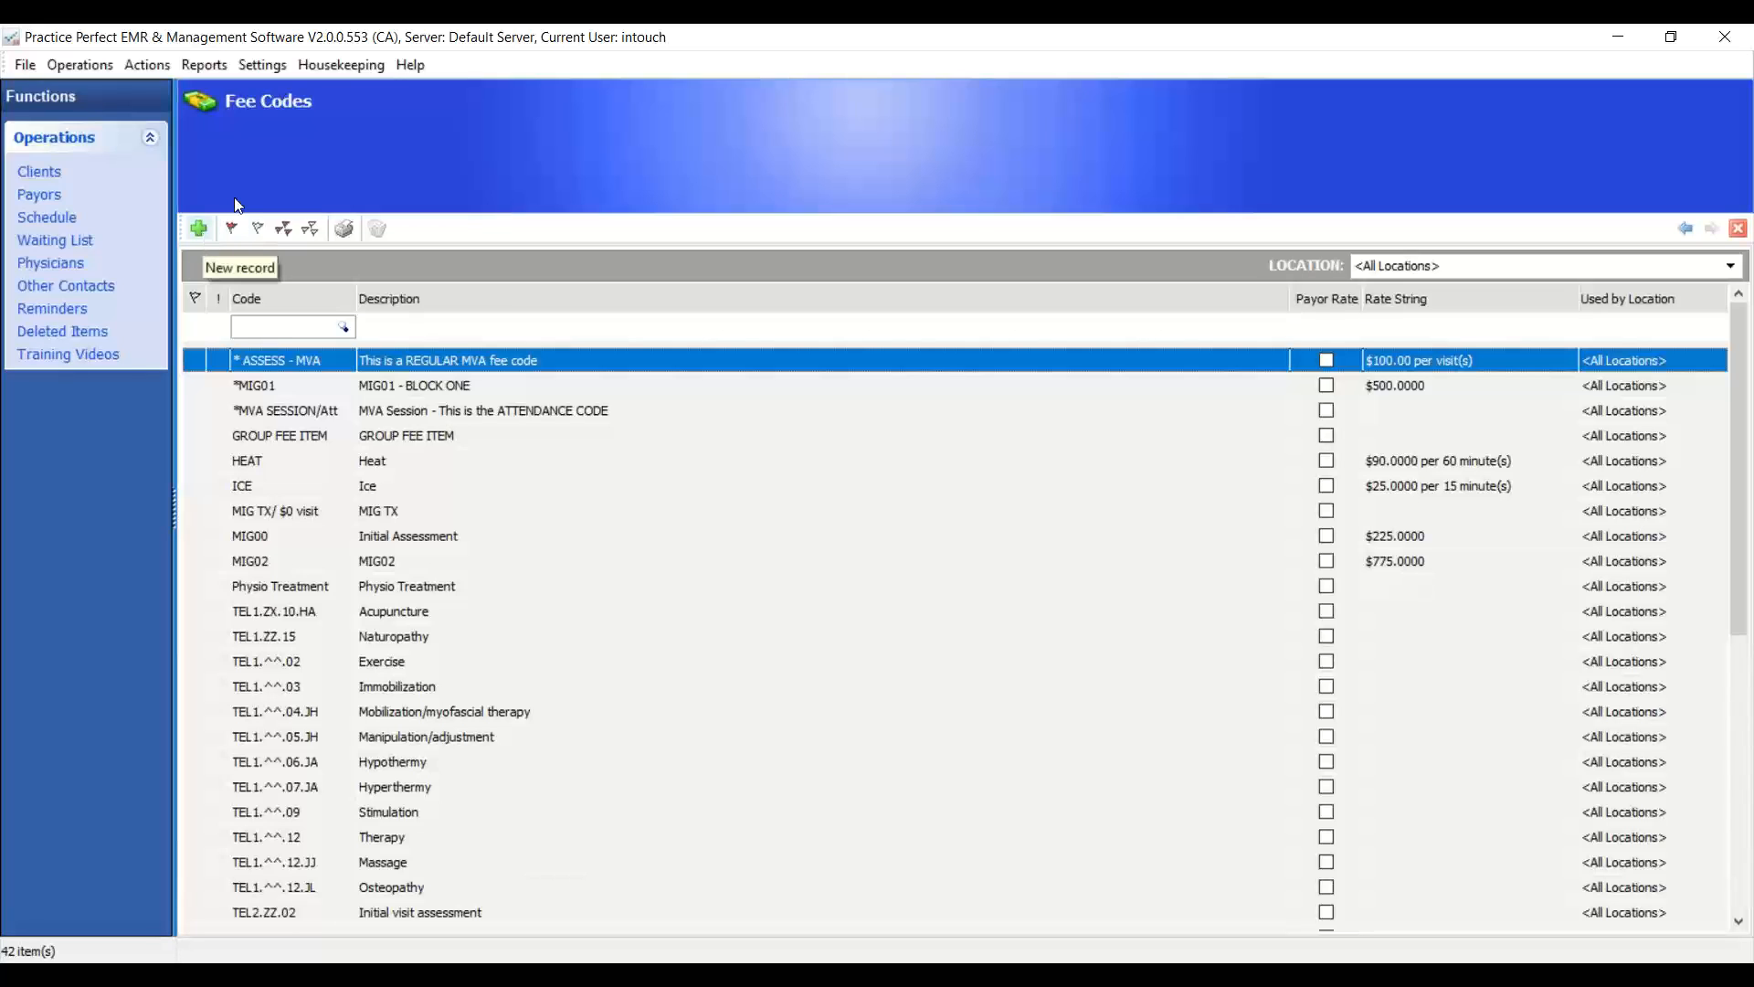
{"action": "left_click", "coordinate": [376, 69]}
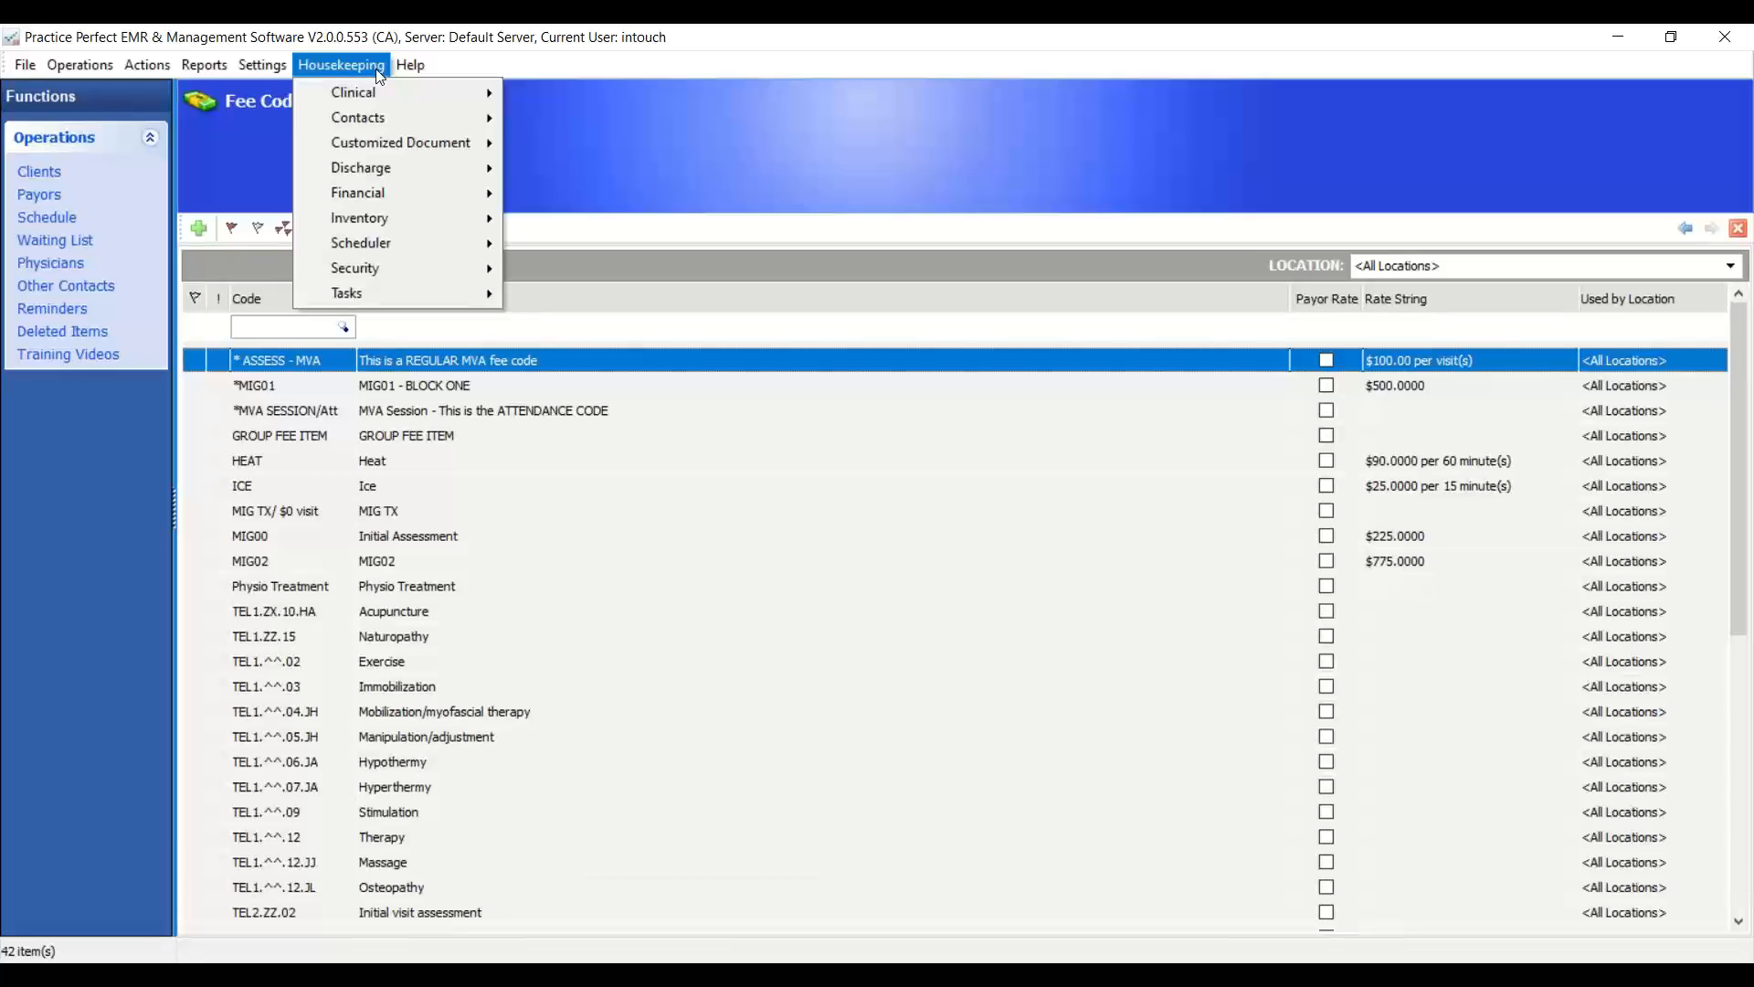
{"action": "mouse_move", "coordinate": [381, 251]}
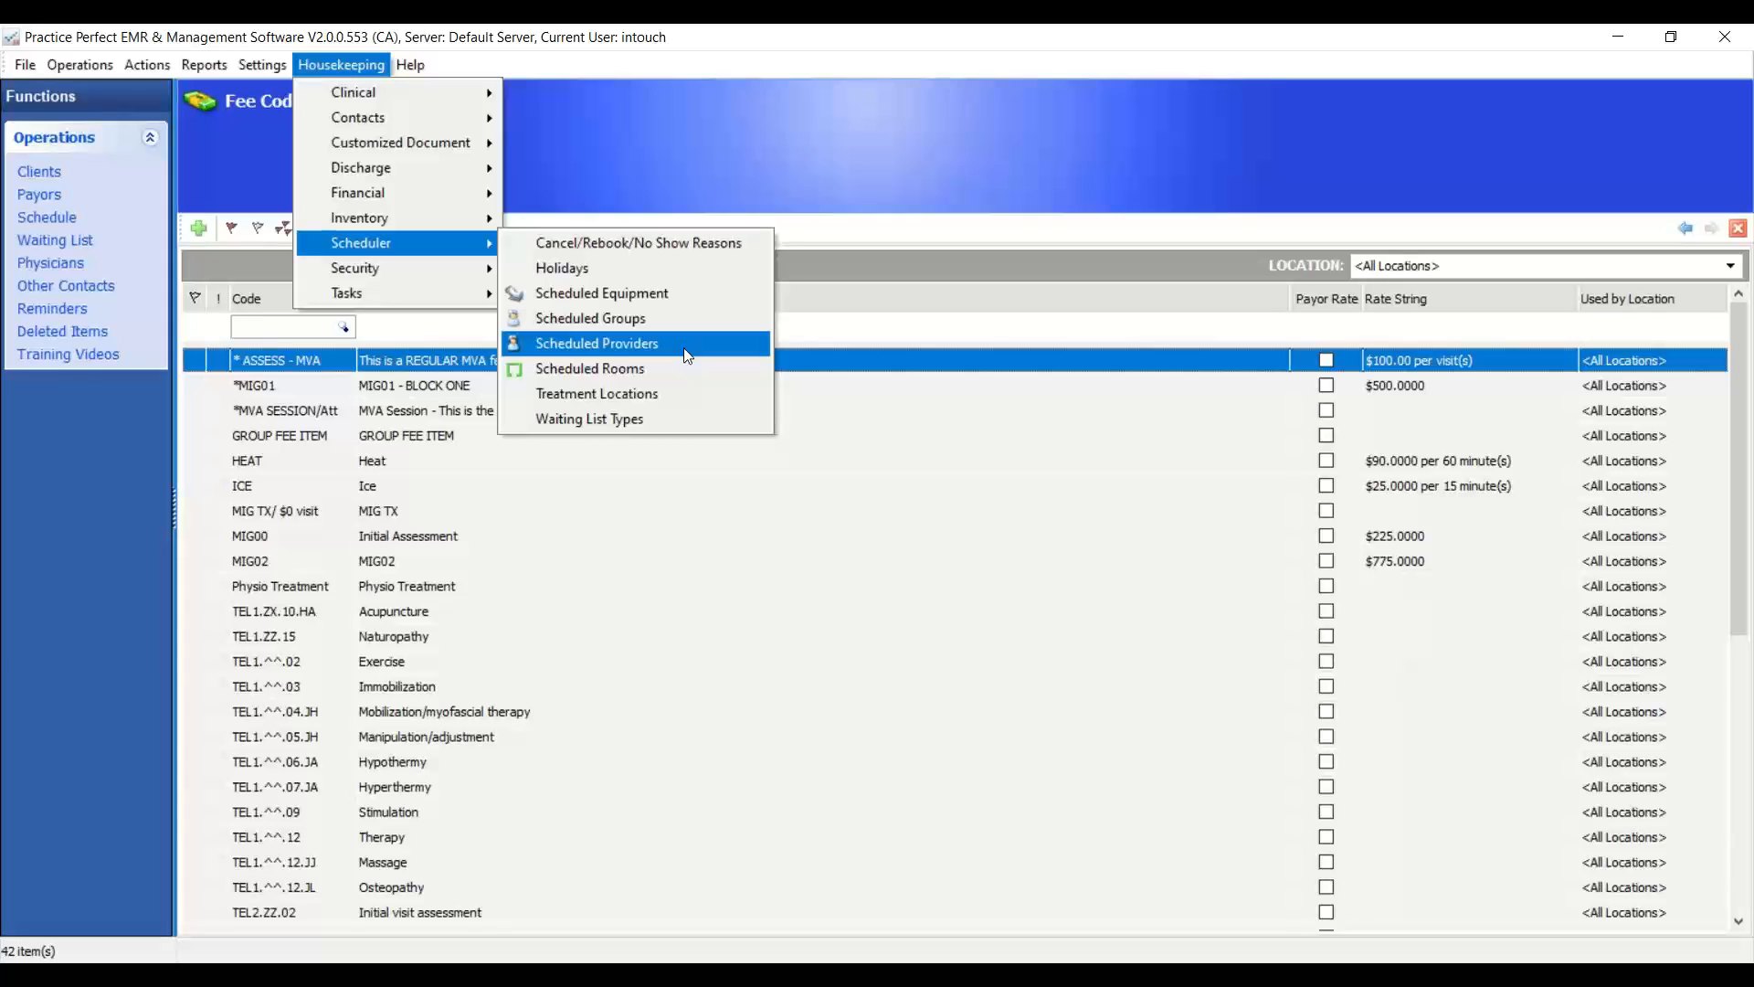
{"action": "left_click", "coordinate": [616, 346]}
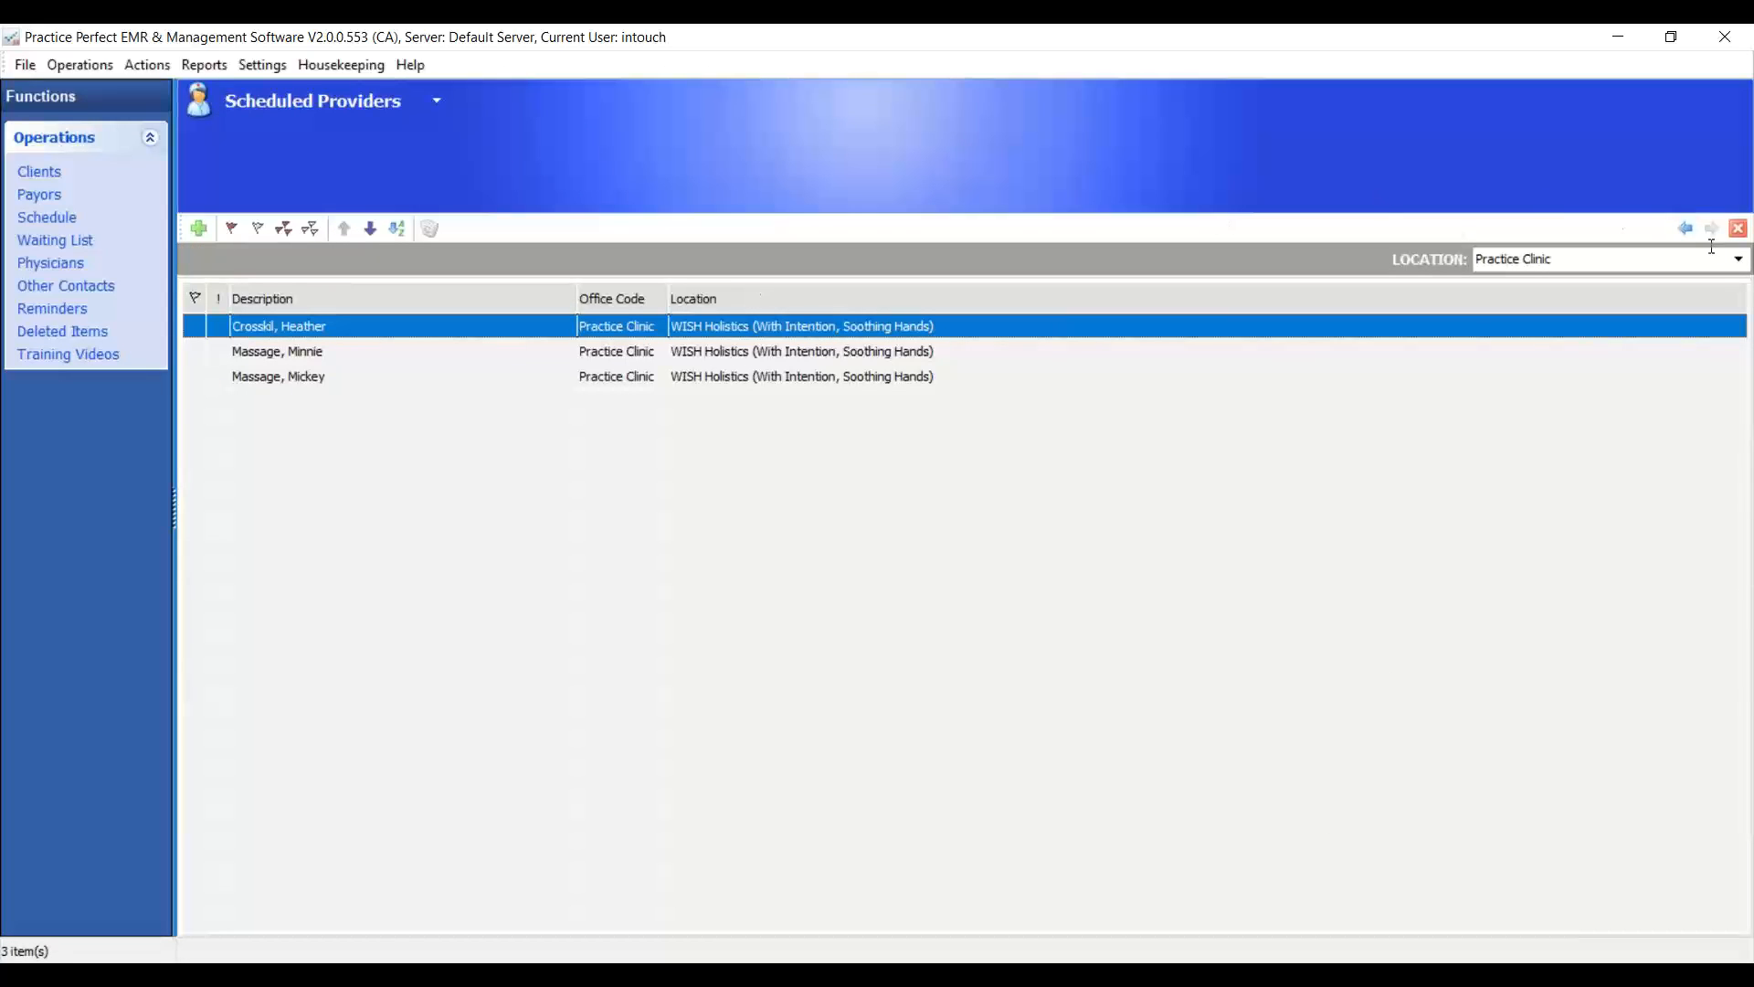
{"action": "left_click", "coordinate": [1737, 262]}
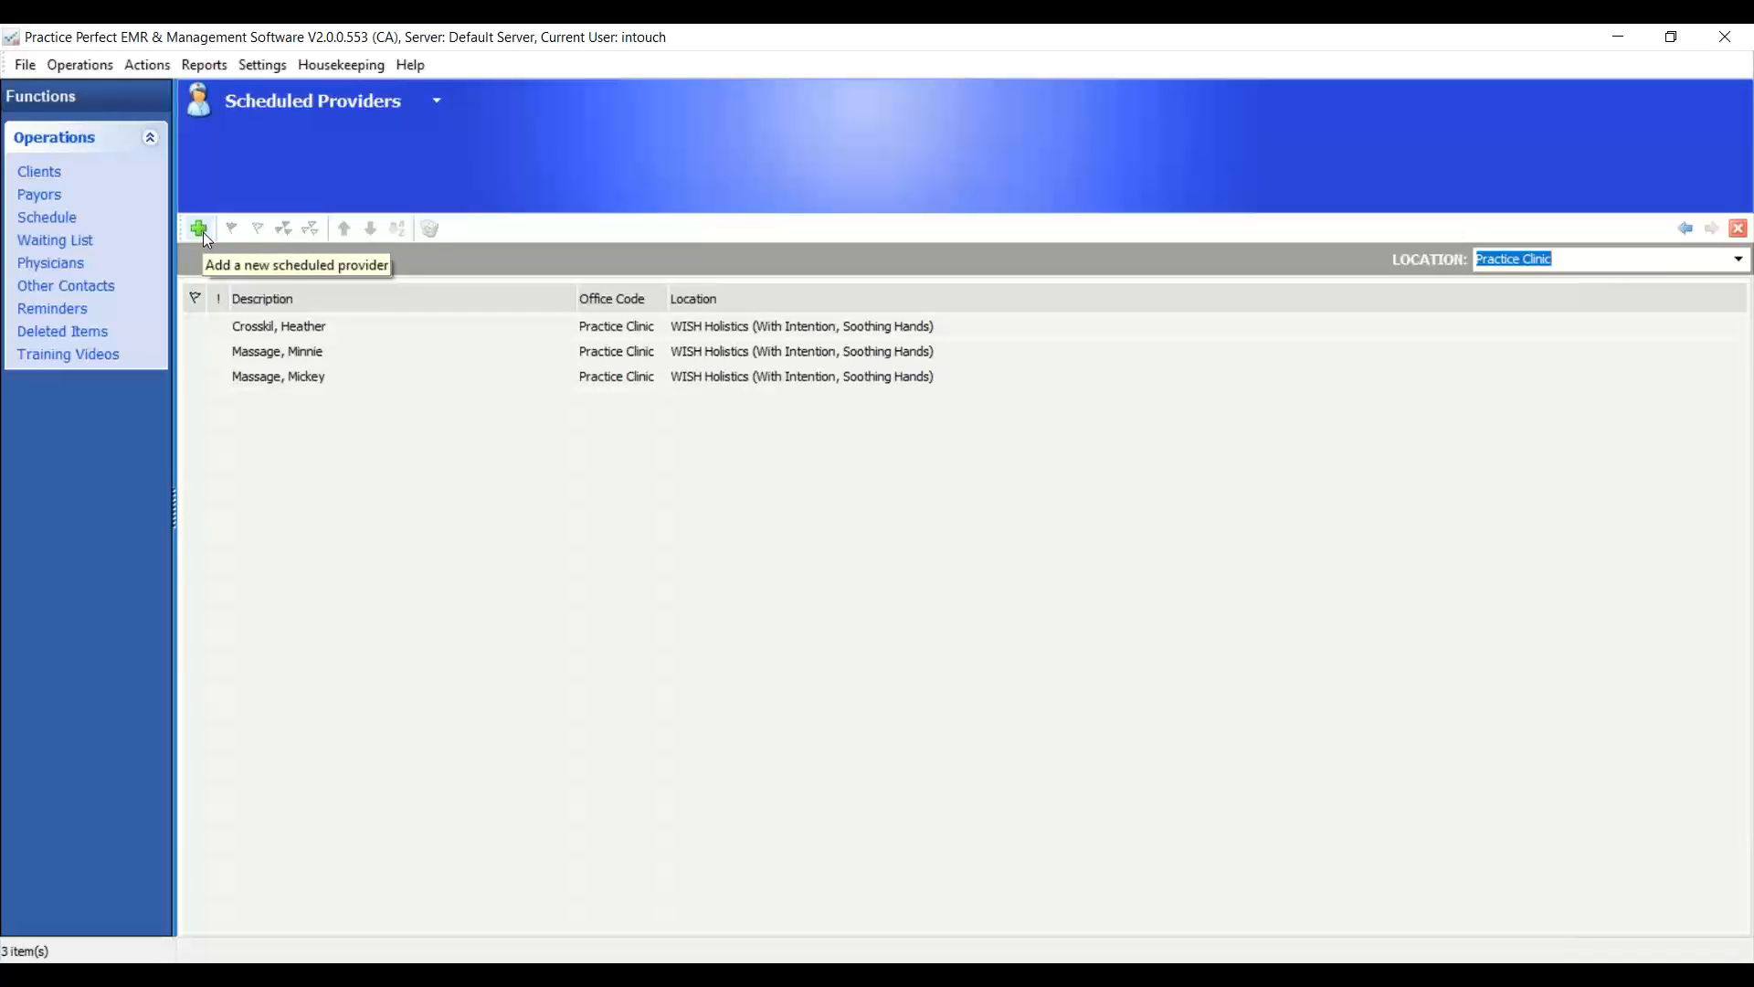
- Open the first scheduled provider and review the Minimum Appointment Duration, Maximum Occupancy and weekday schedule
{"action": "double_click", "coordinate": [317, 329]}
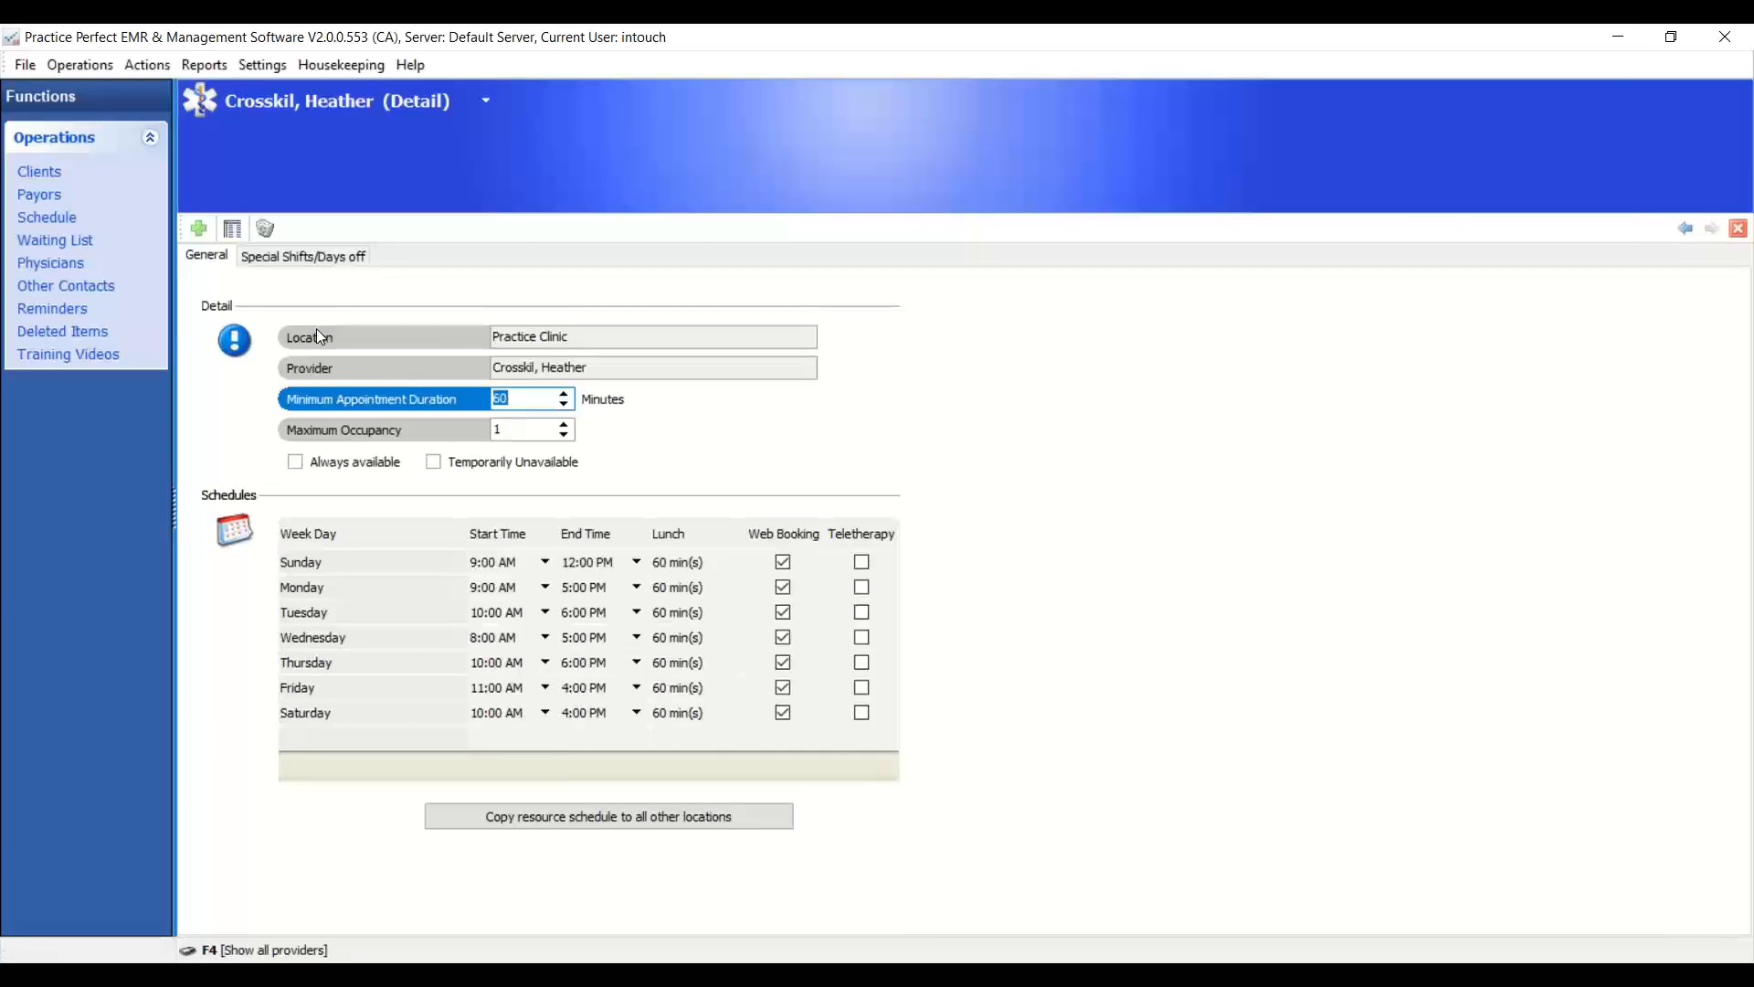
{"action": "left_click", "coordinate": [521, 395]}
{"action": "double_click", "coordinate": [522, 396]}
{"action": "left_click", "coordinate": [542, 432]}
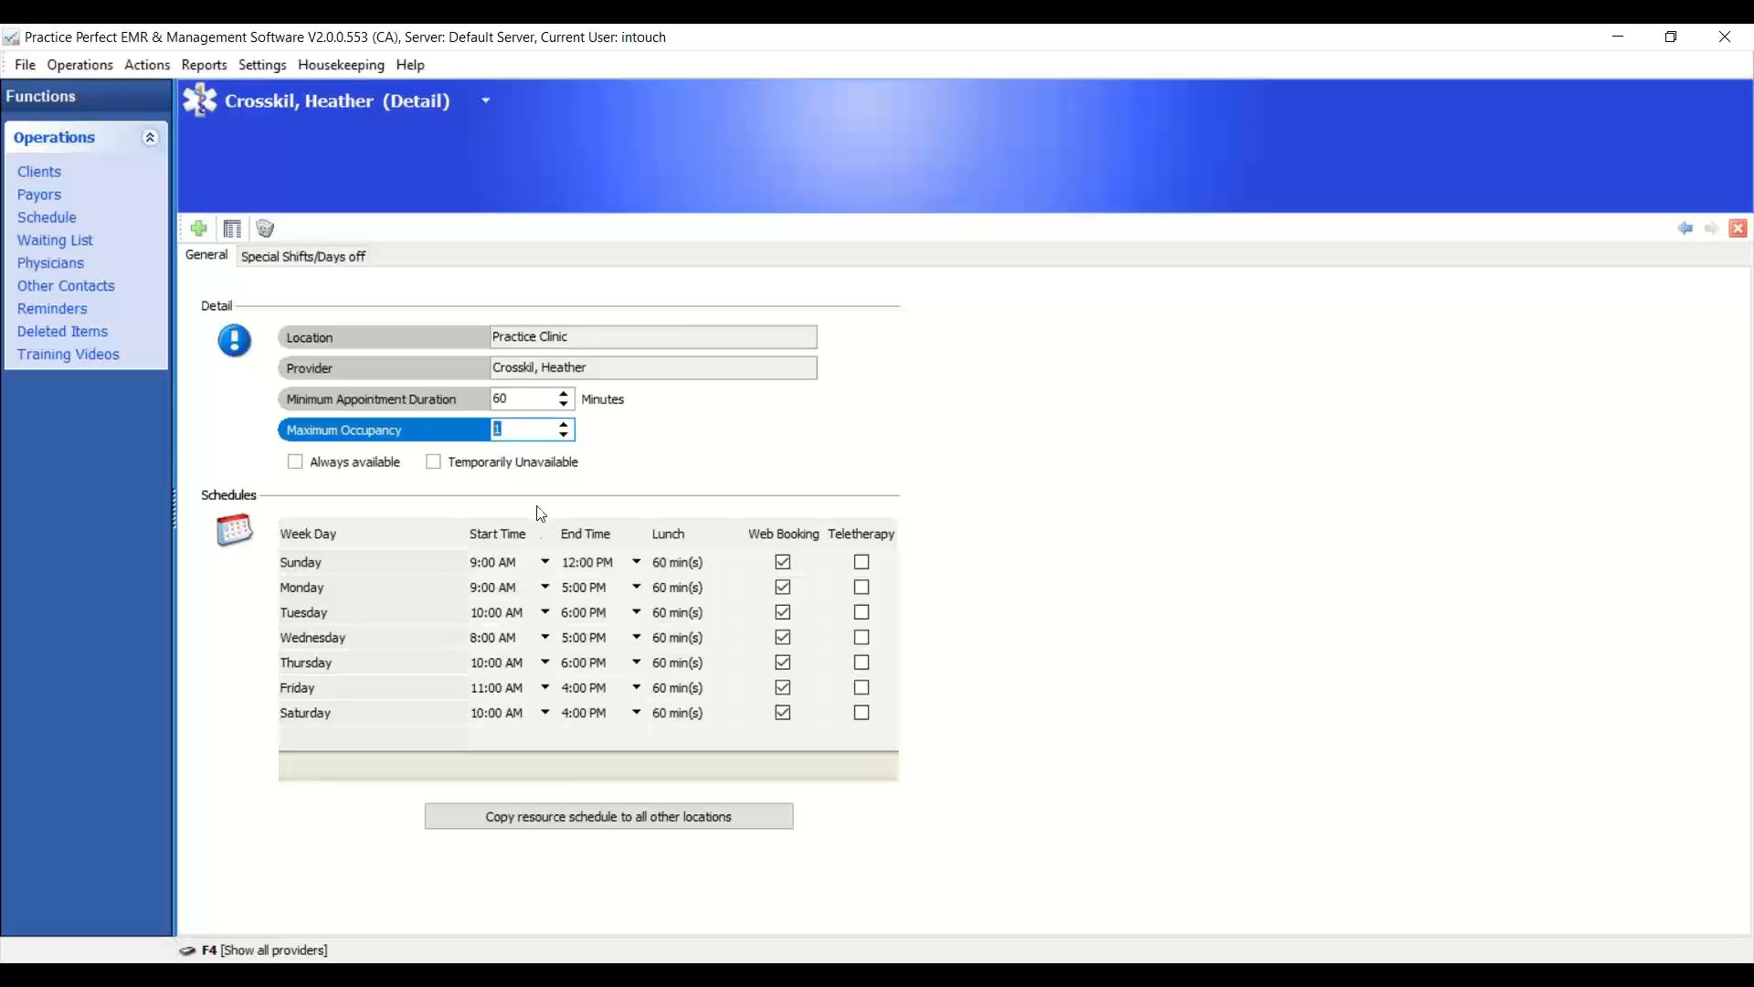
{"action": "left_click", "coordinate": [508, 565]}
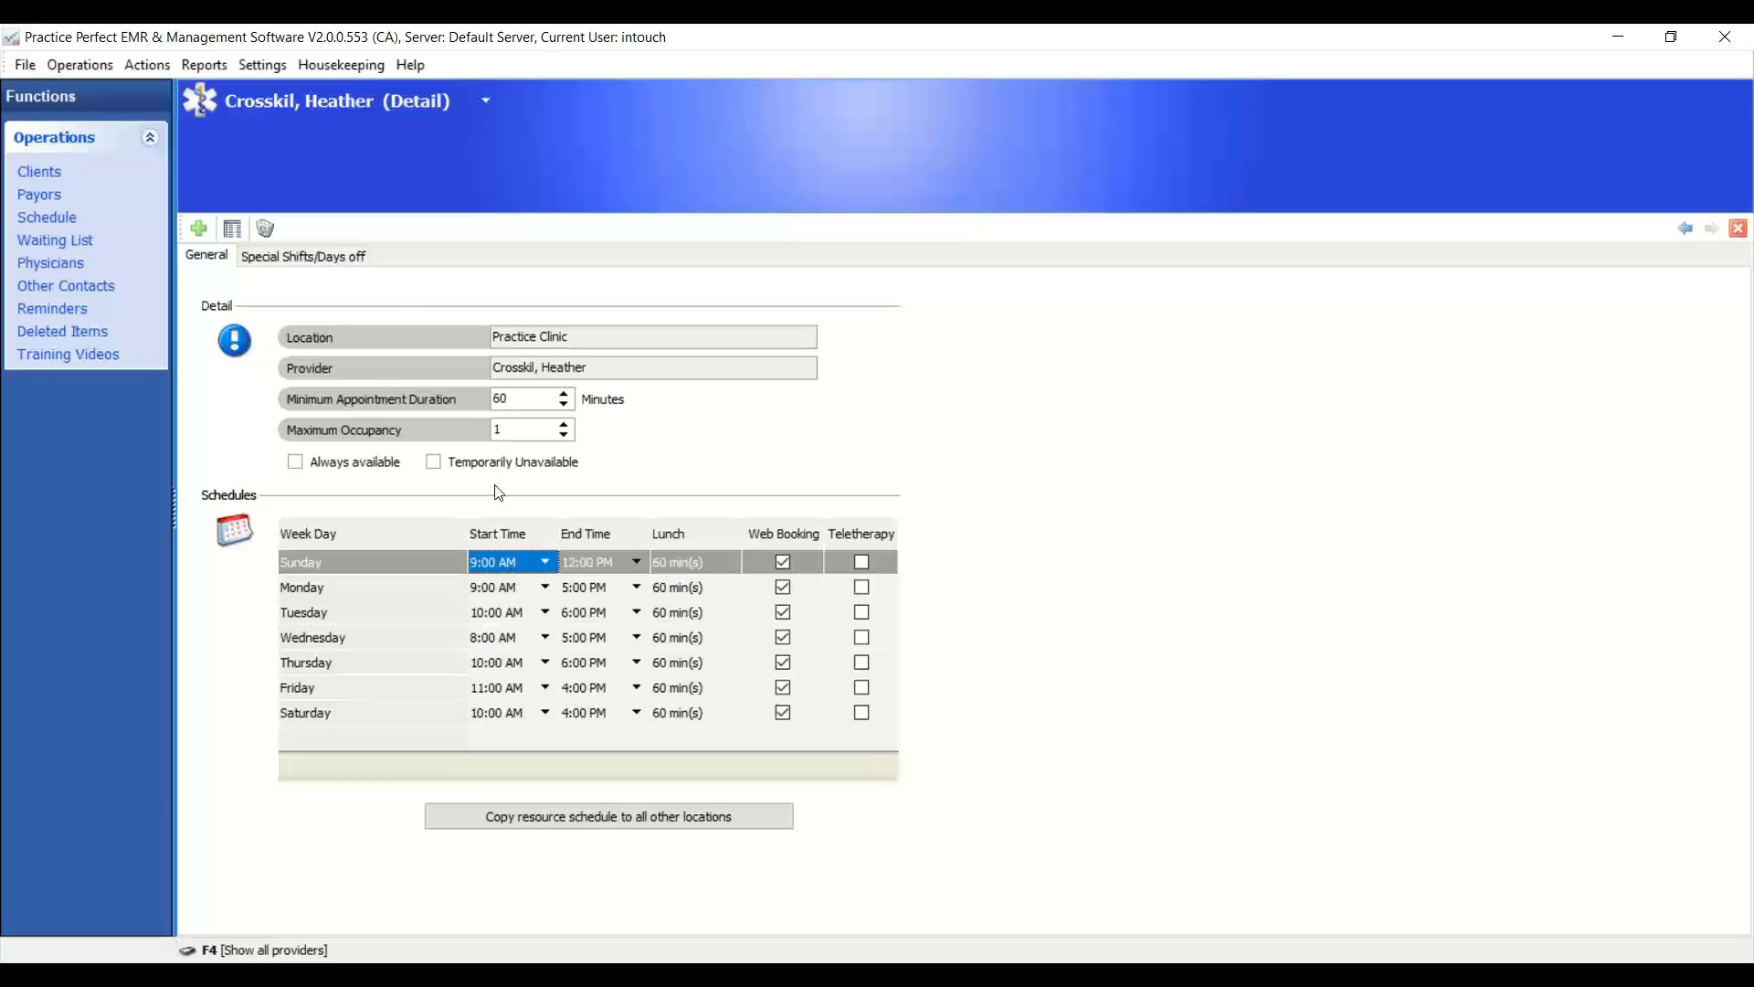
- Review the provider's special shifts and the new special shift's date, time and Not available at all options, without saving a shift
{"action": "left_click", "coordinate": [345, 261]}
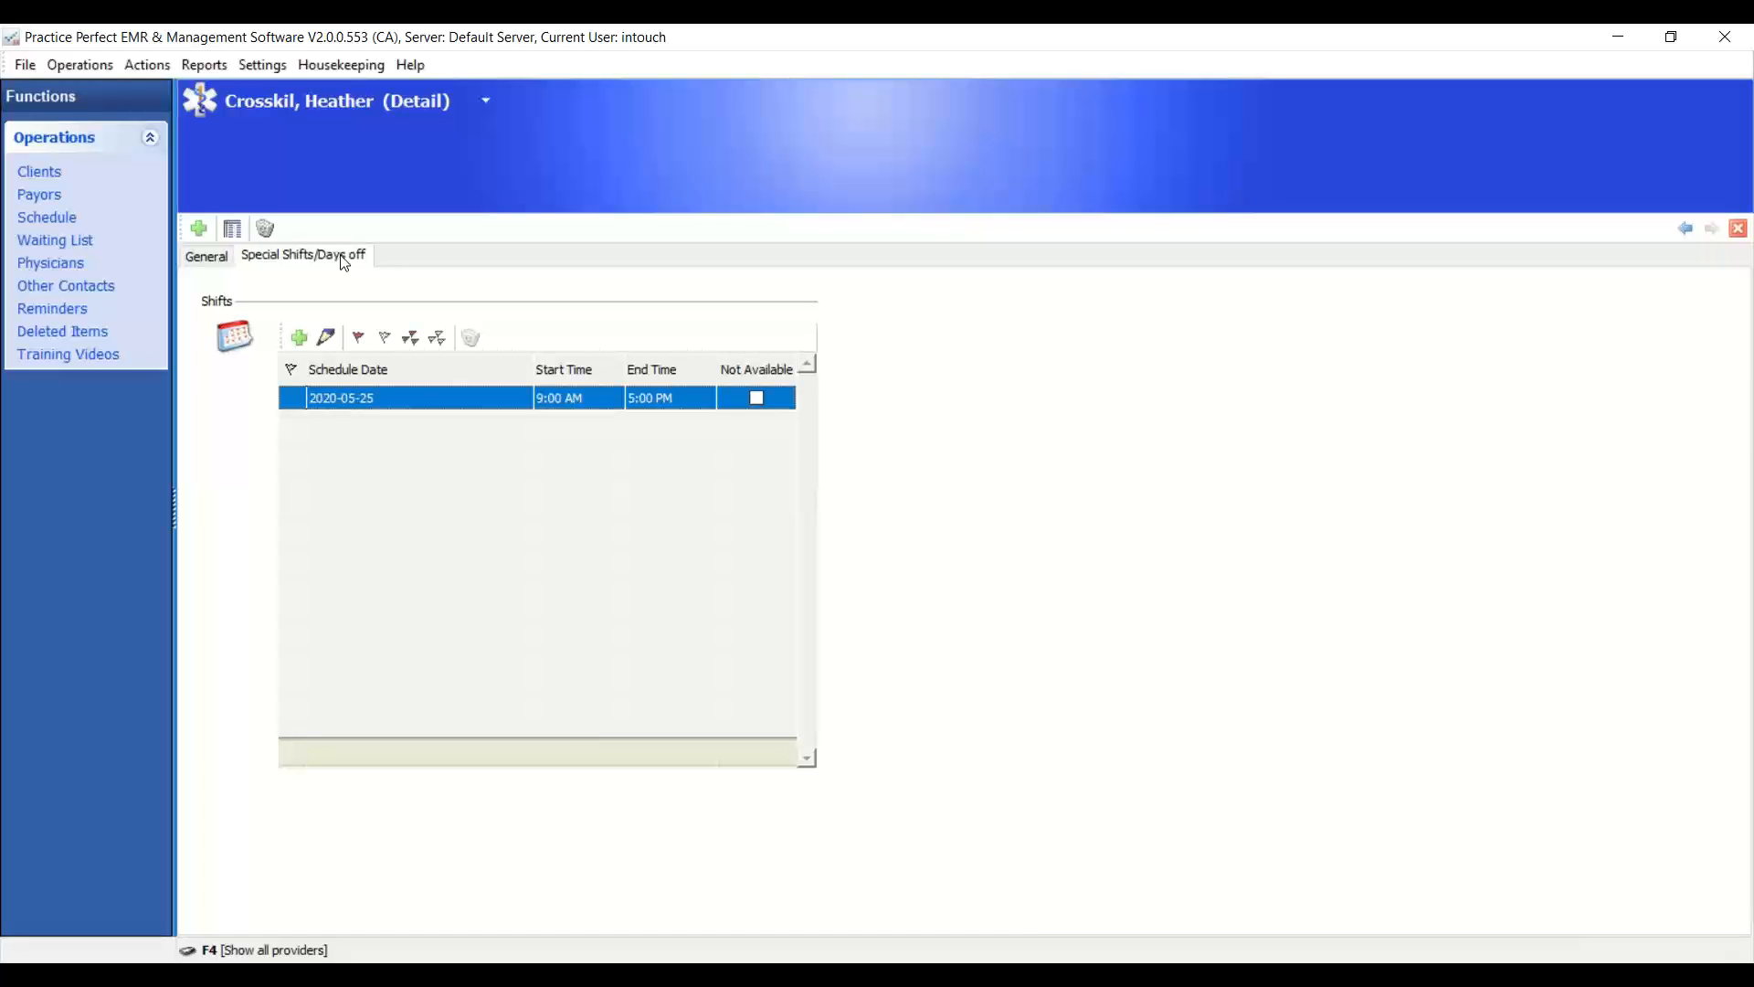
{"action": "left_click", "coordinate": [300, 338]}
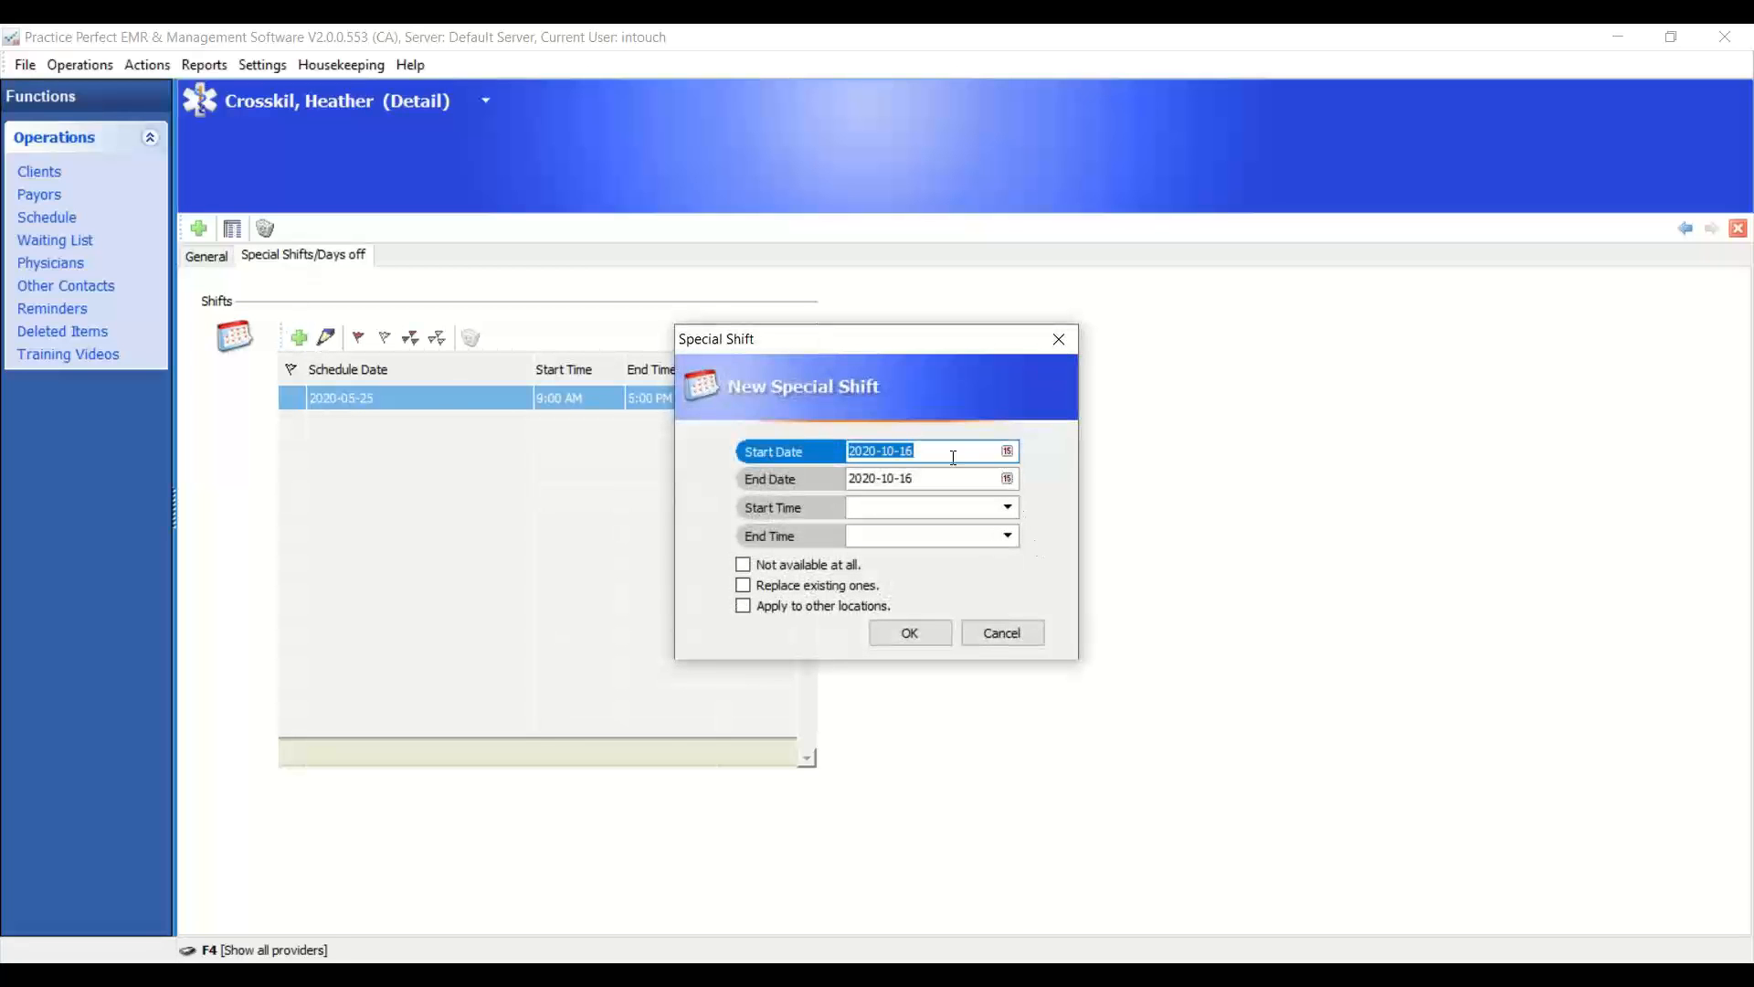
{"action": "left_click", "coordinate": [931, 480]}
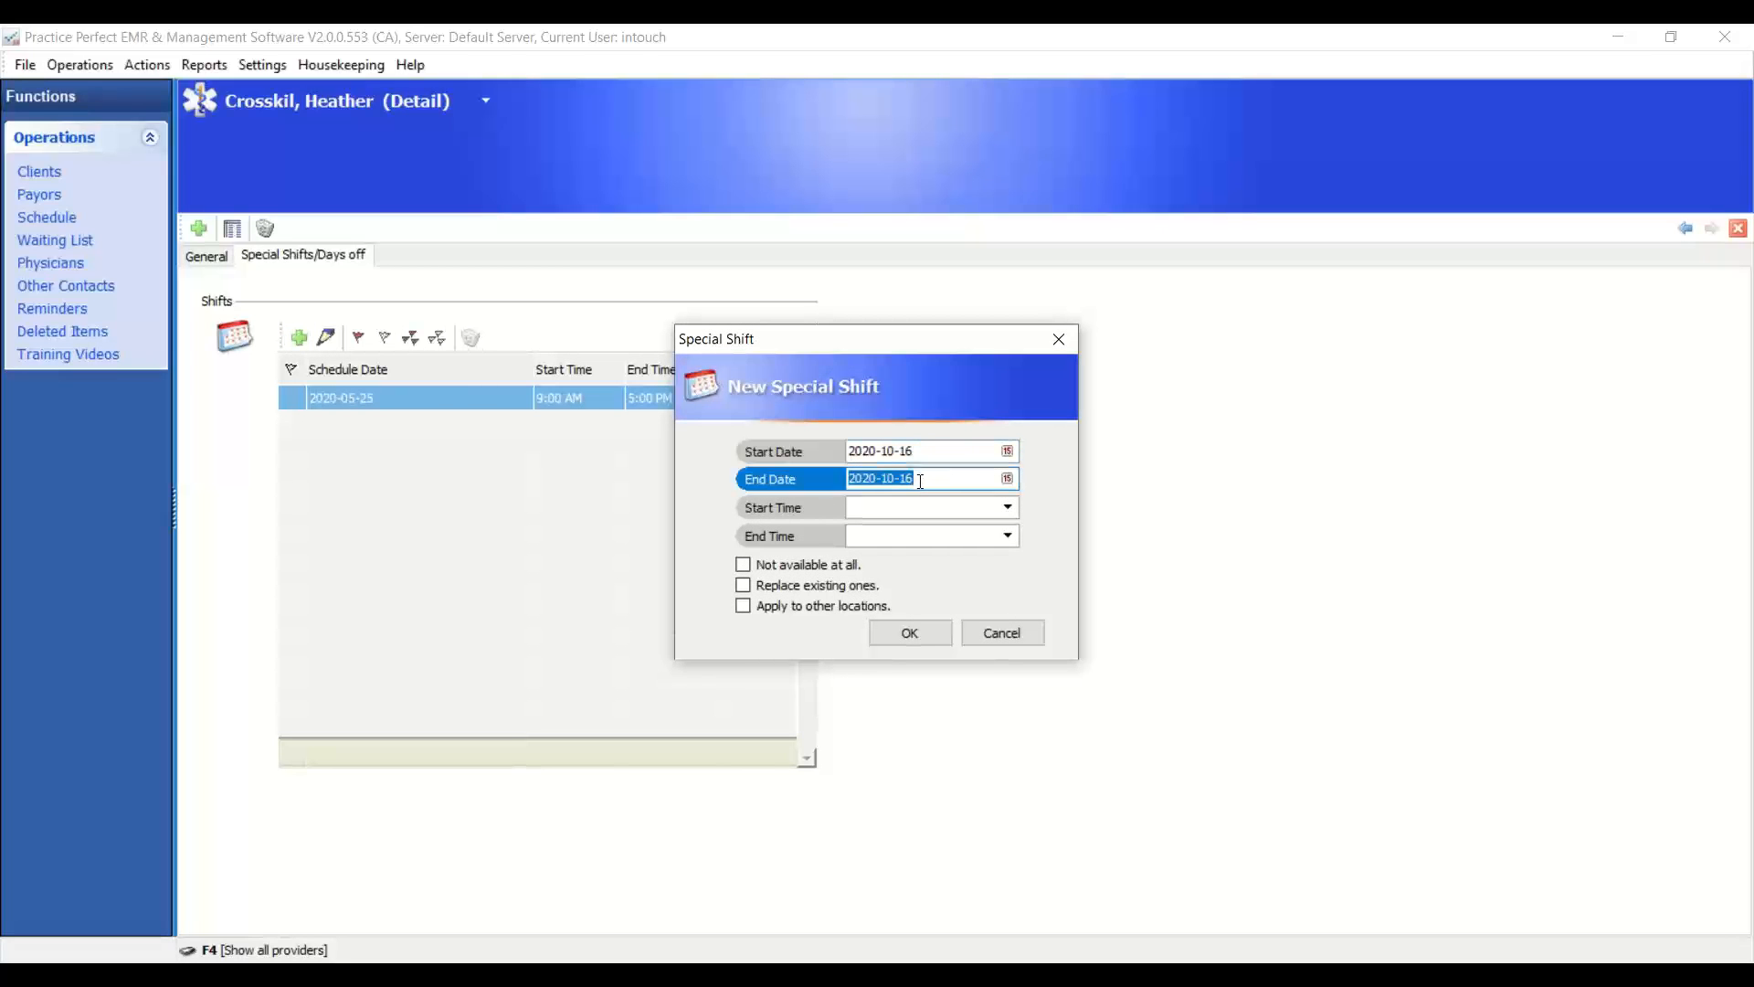
{"action": "left_click", "coordinate": [920, 508]}
{"action": "left_click", "coordinate": [1006, 511]}
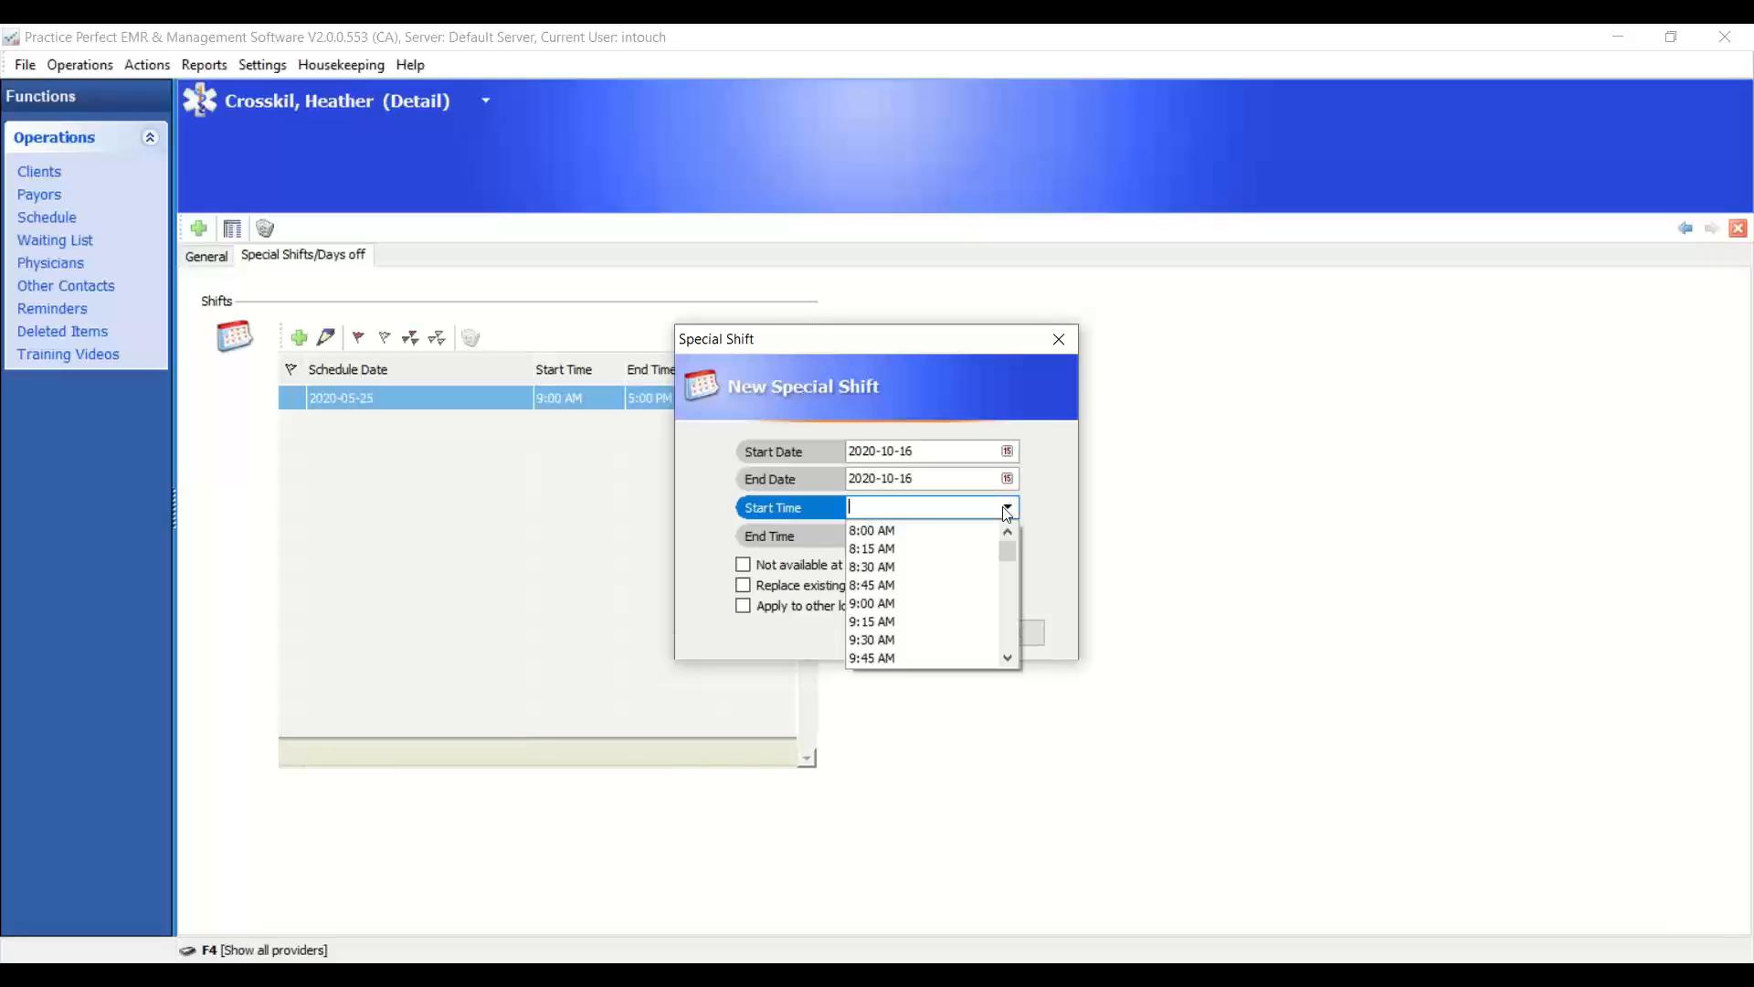
{"action": "left_click", "coordinate": [905, 510]}
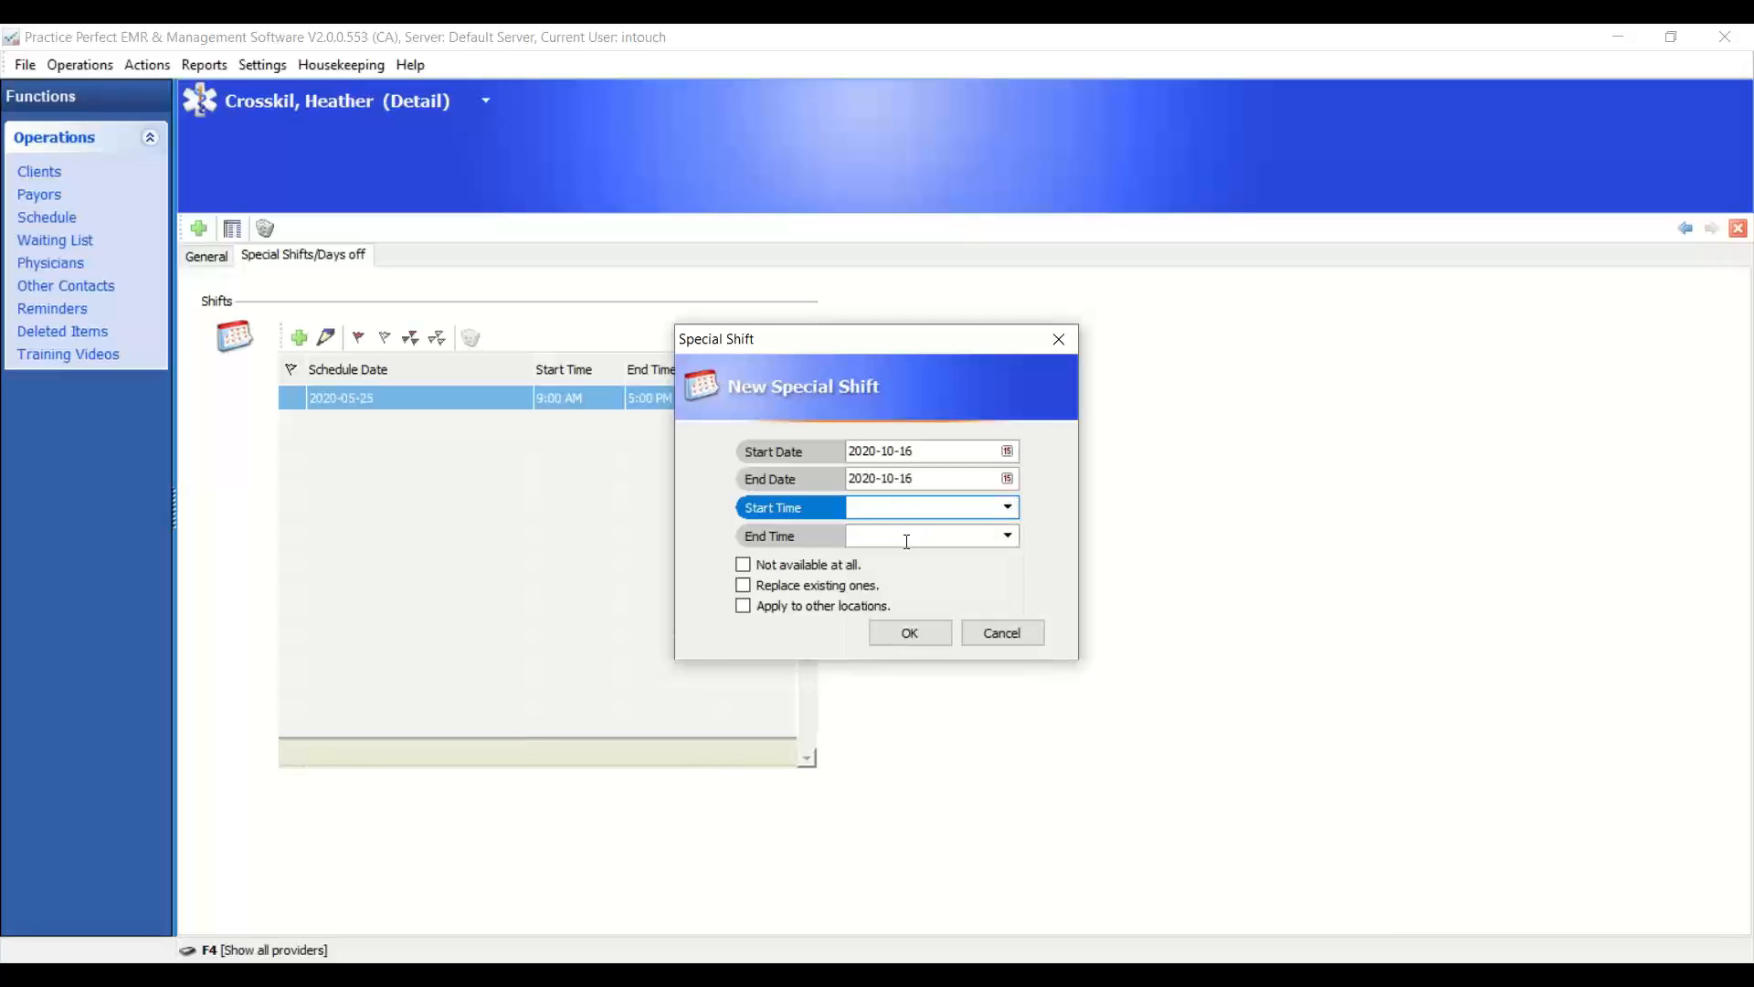
{"action": "left_click", "coordinate": [783, 564]}
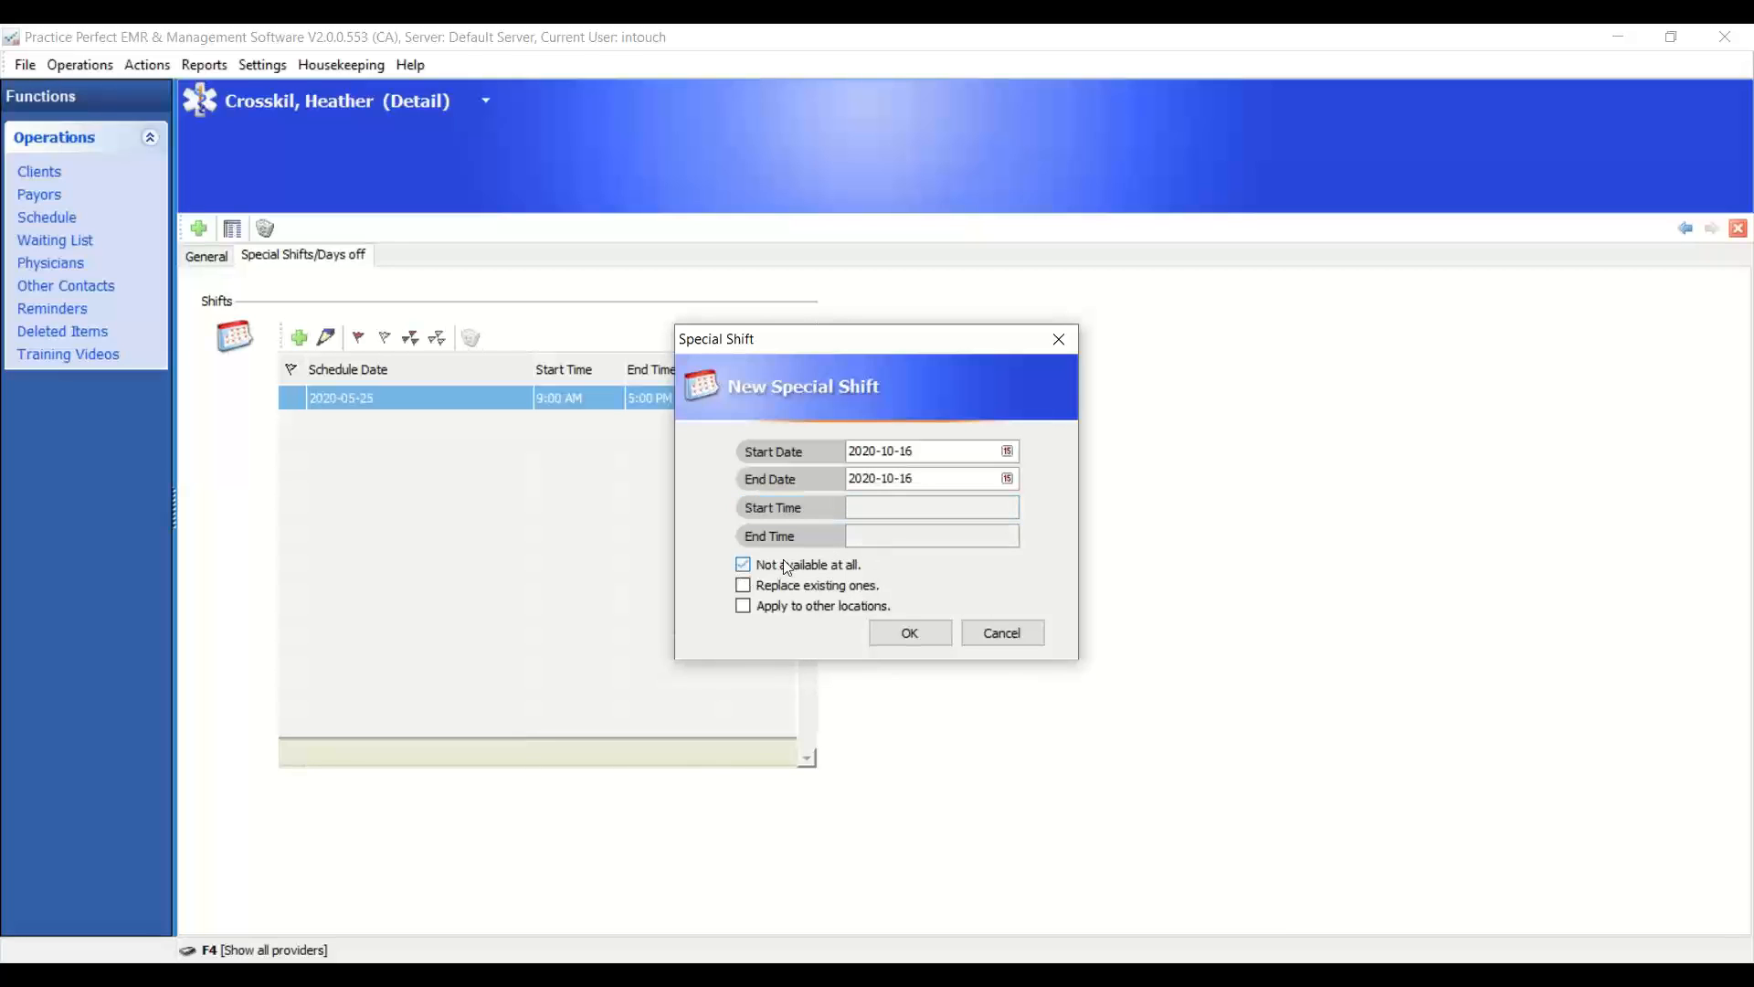
{"action": "left_click", "coordinate": [746, 563]}
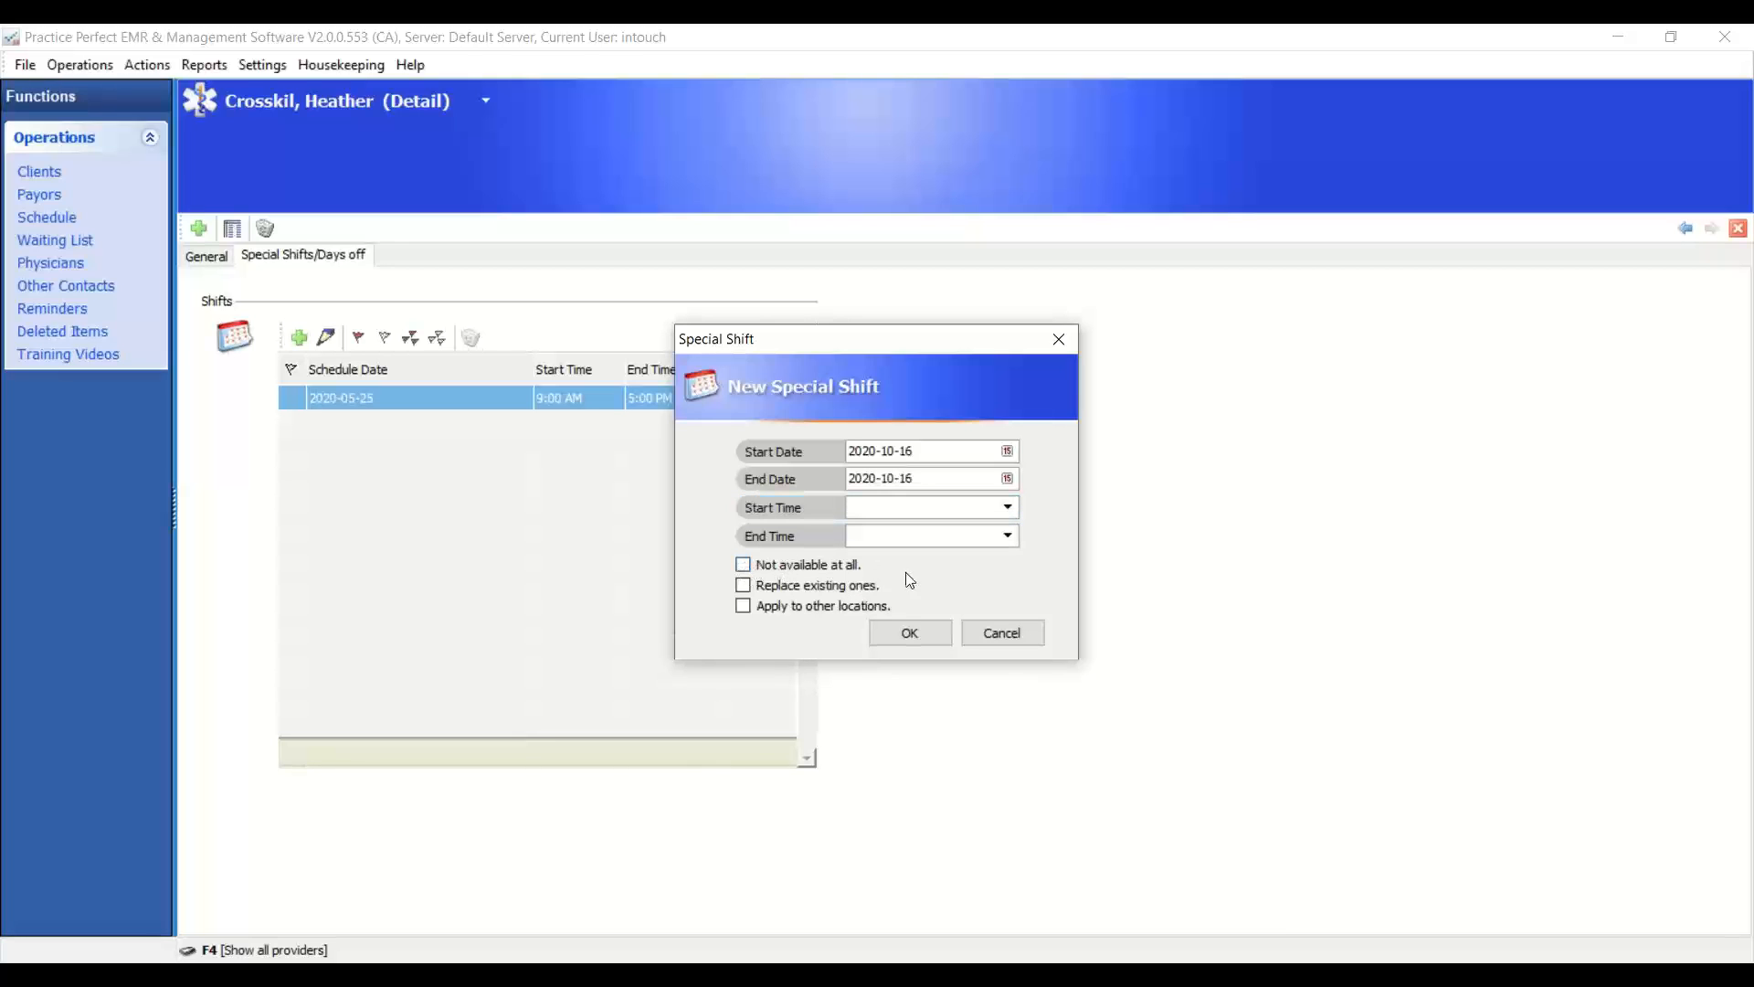
{"action": "left_click", "coordinate": [1023, 642]}
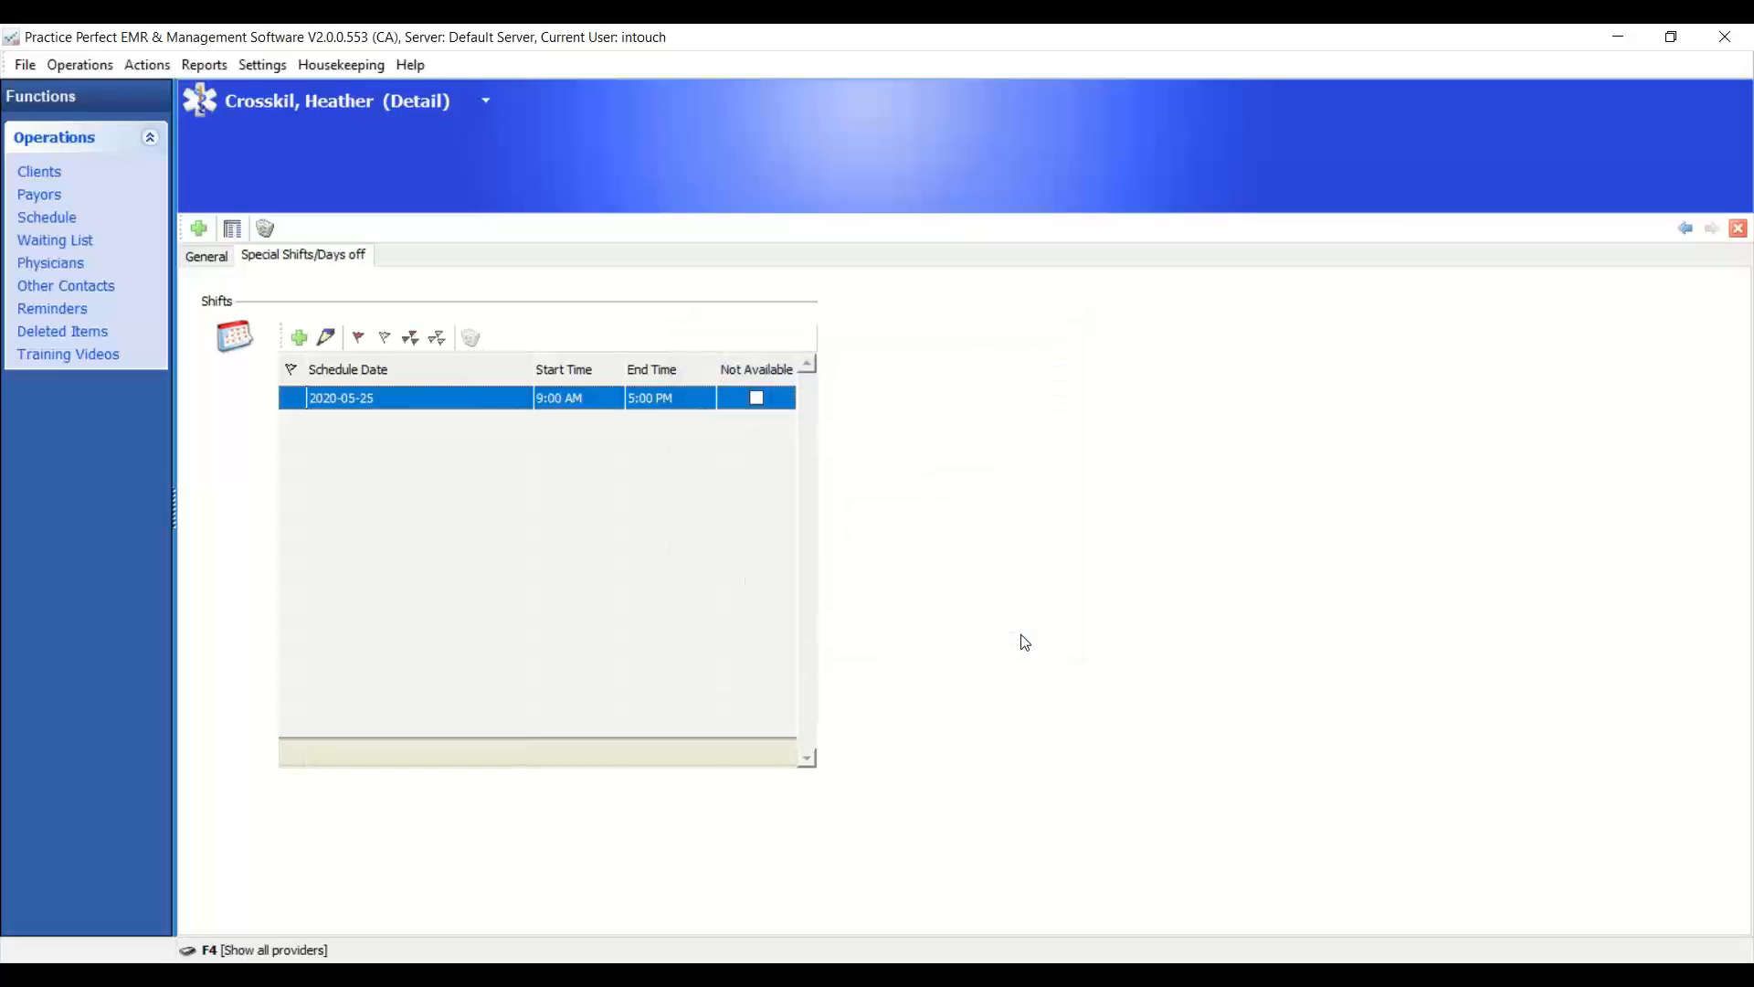
- Leave the provider record and review the providers' available and blocked hours on the Practice Clinic schedule for Oct 12-18, 2020
{"action": "left_click", "coordinate": [233, 230]}
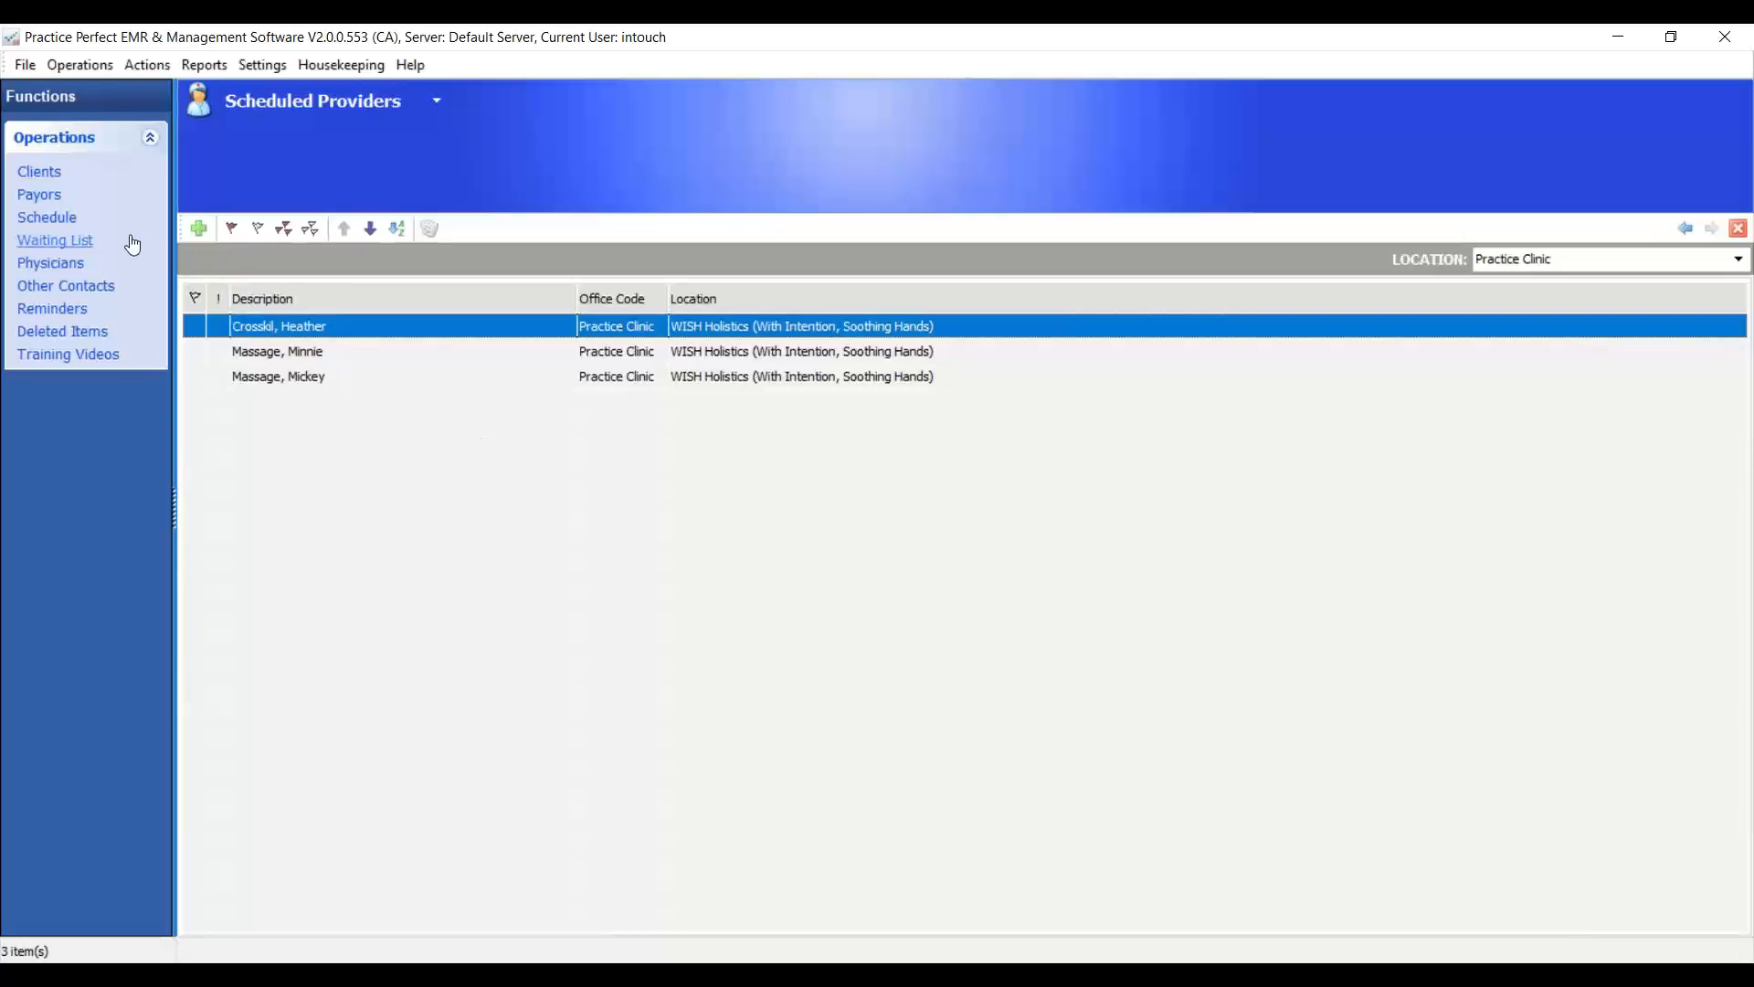
{"action": "left_click", "coordinate": [50, 225]}
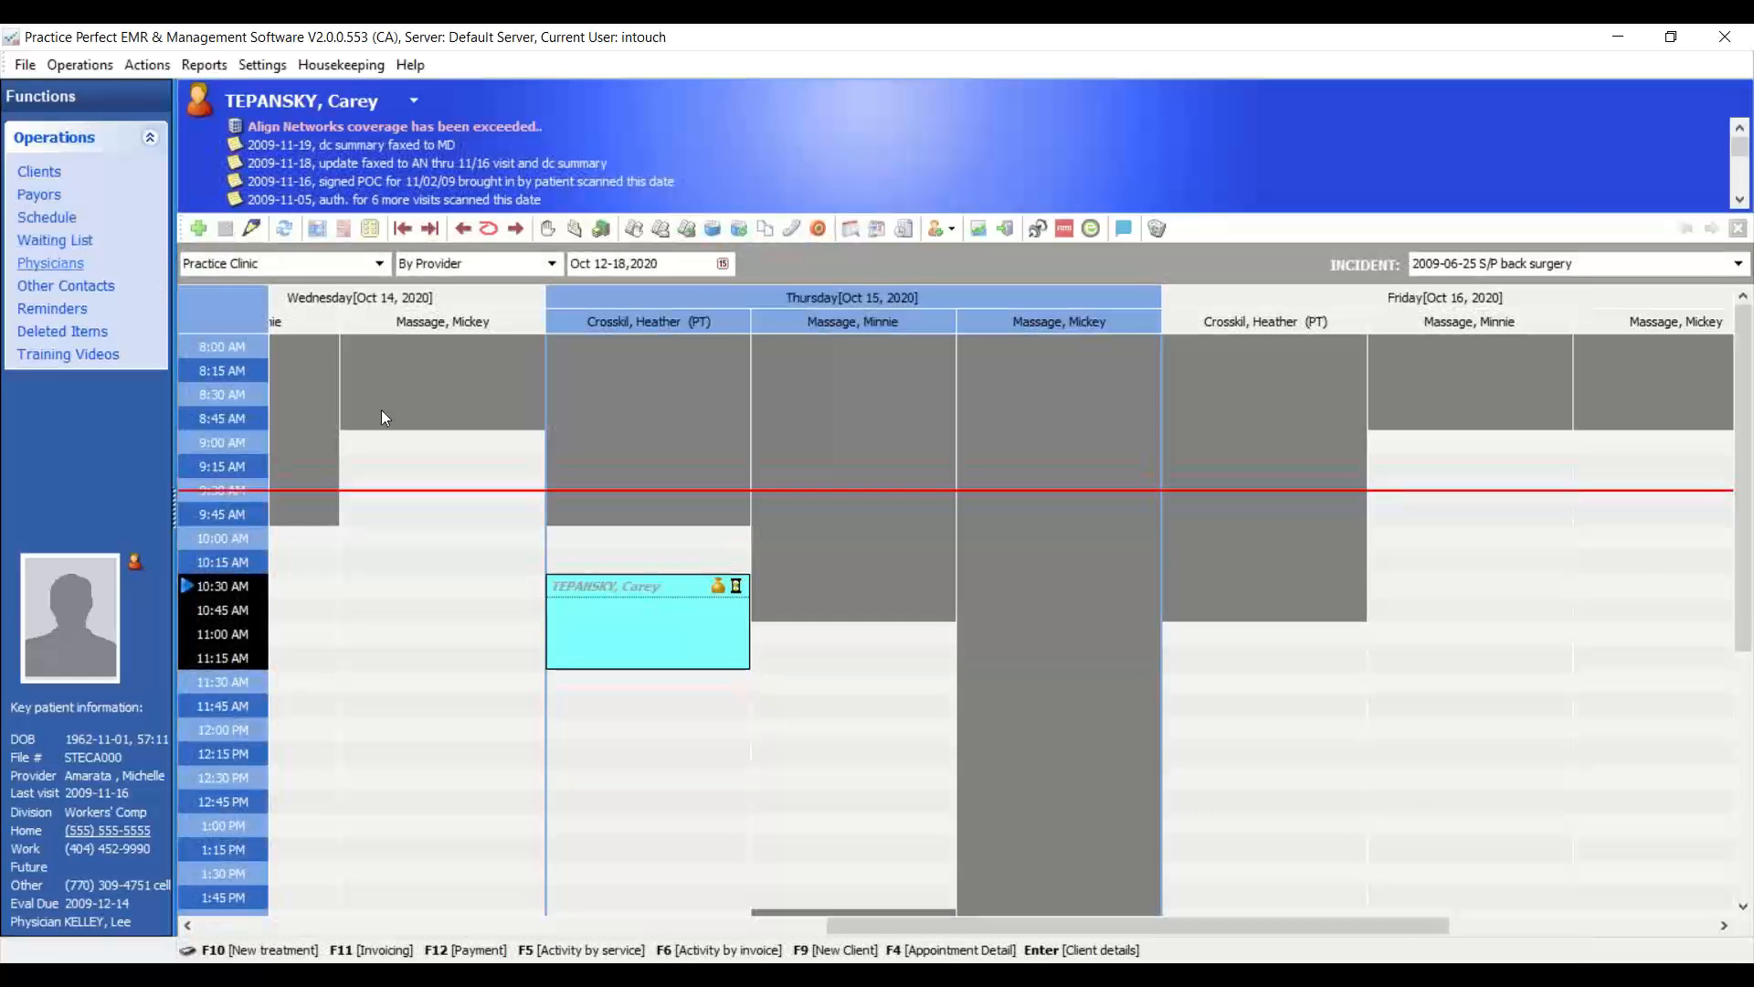
{"action": "left_click", "coordinate": [388, 466]}
{"action": "left_click", "coordinate": [685, 514]}
{"action": "left_click", "coordinate": [847, 492]}
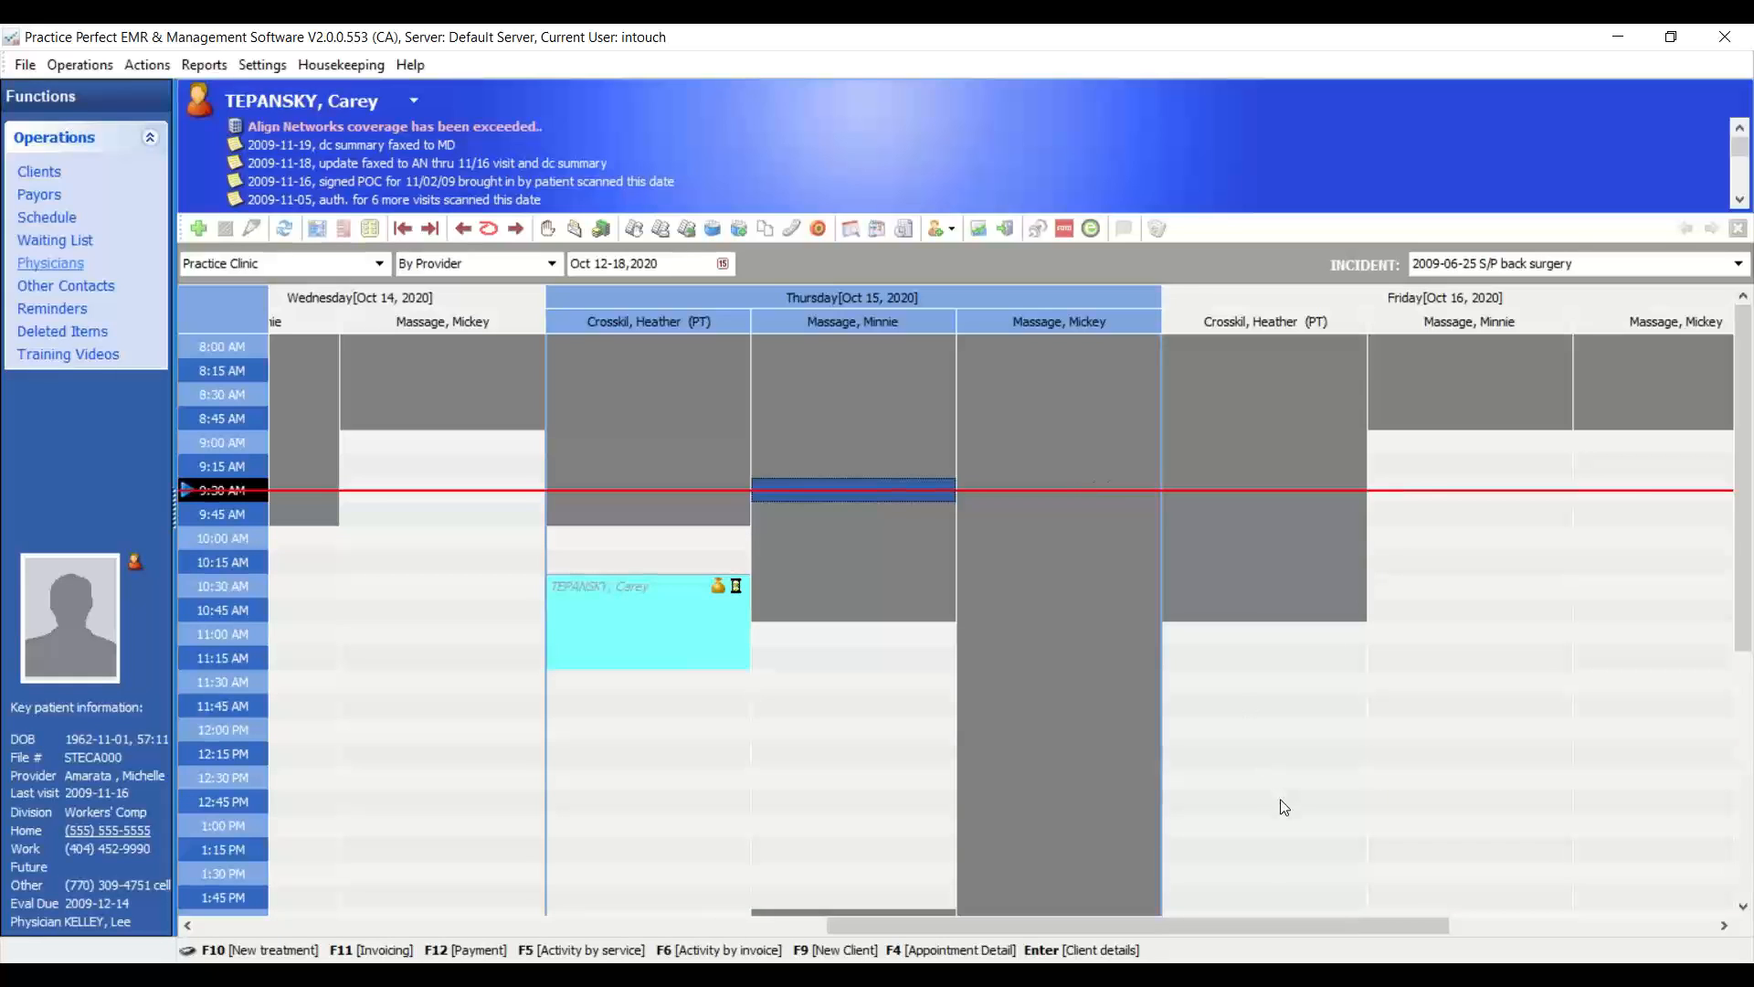
{"action": "scroll", "coordinate": [1284, 807], "scroll_direction": "down", "scroll_amount": 2}
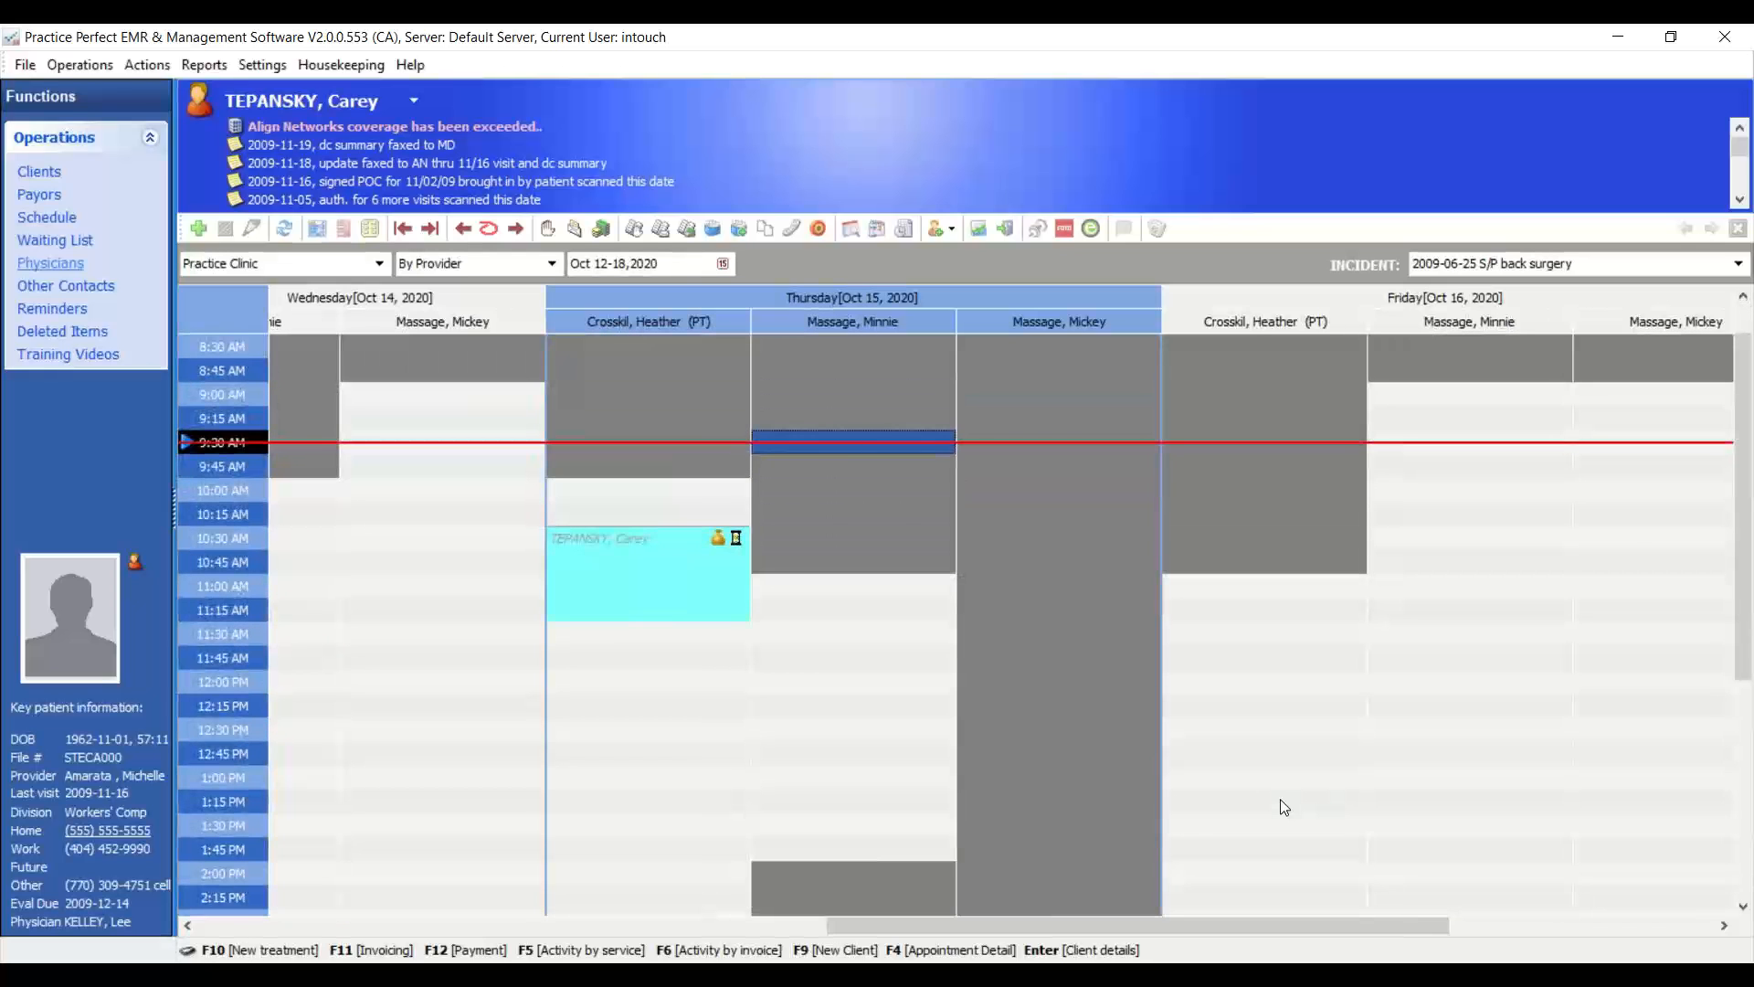
{"action": "scroll", "coordinate": [1285, 808], "scroll_direction": "down", "scroll_amount": 5}
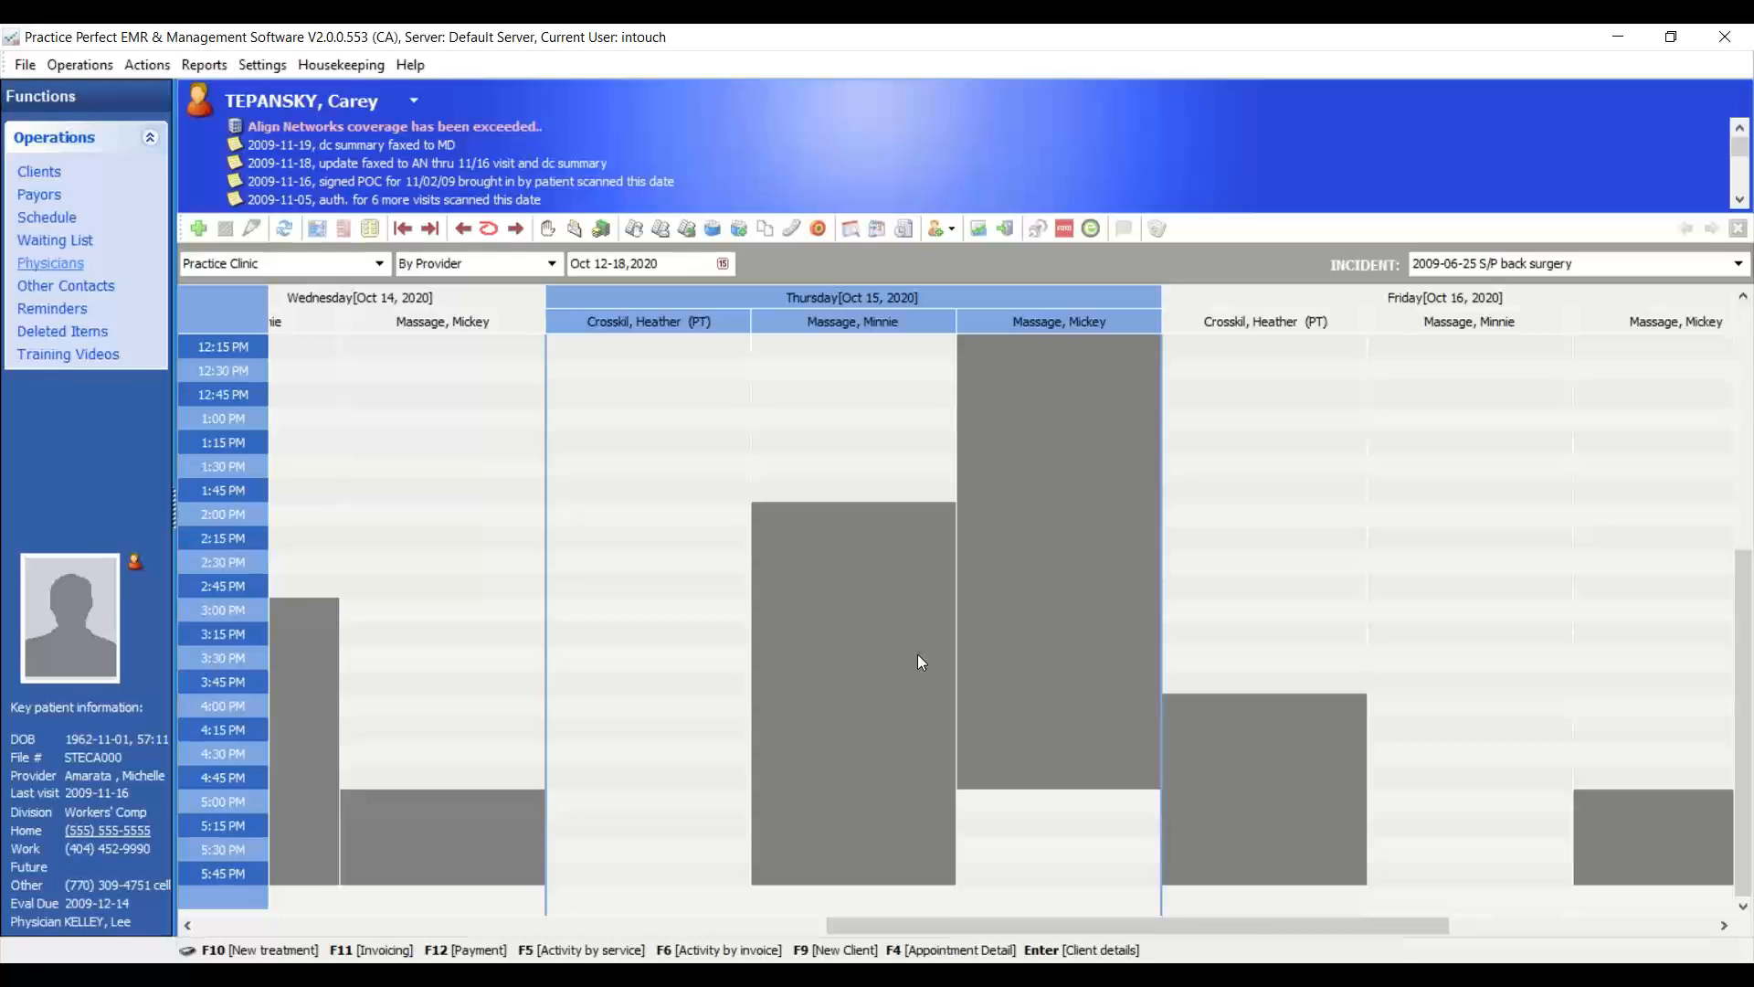
- Open the Security Roles list in the security housekeeping and open the student role's details
{"action": "left_click", "coordinate": [354, 63]}
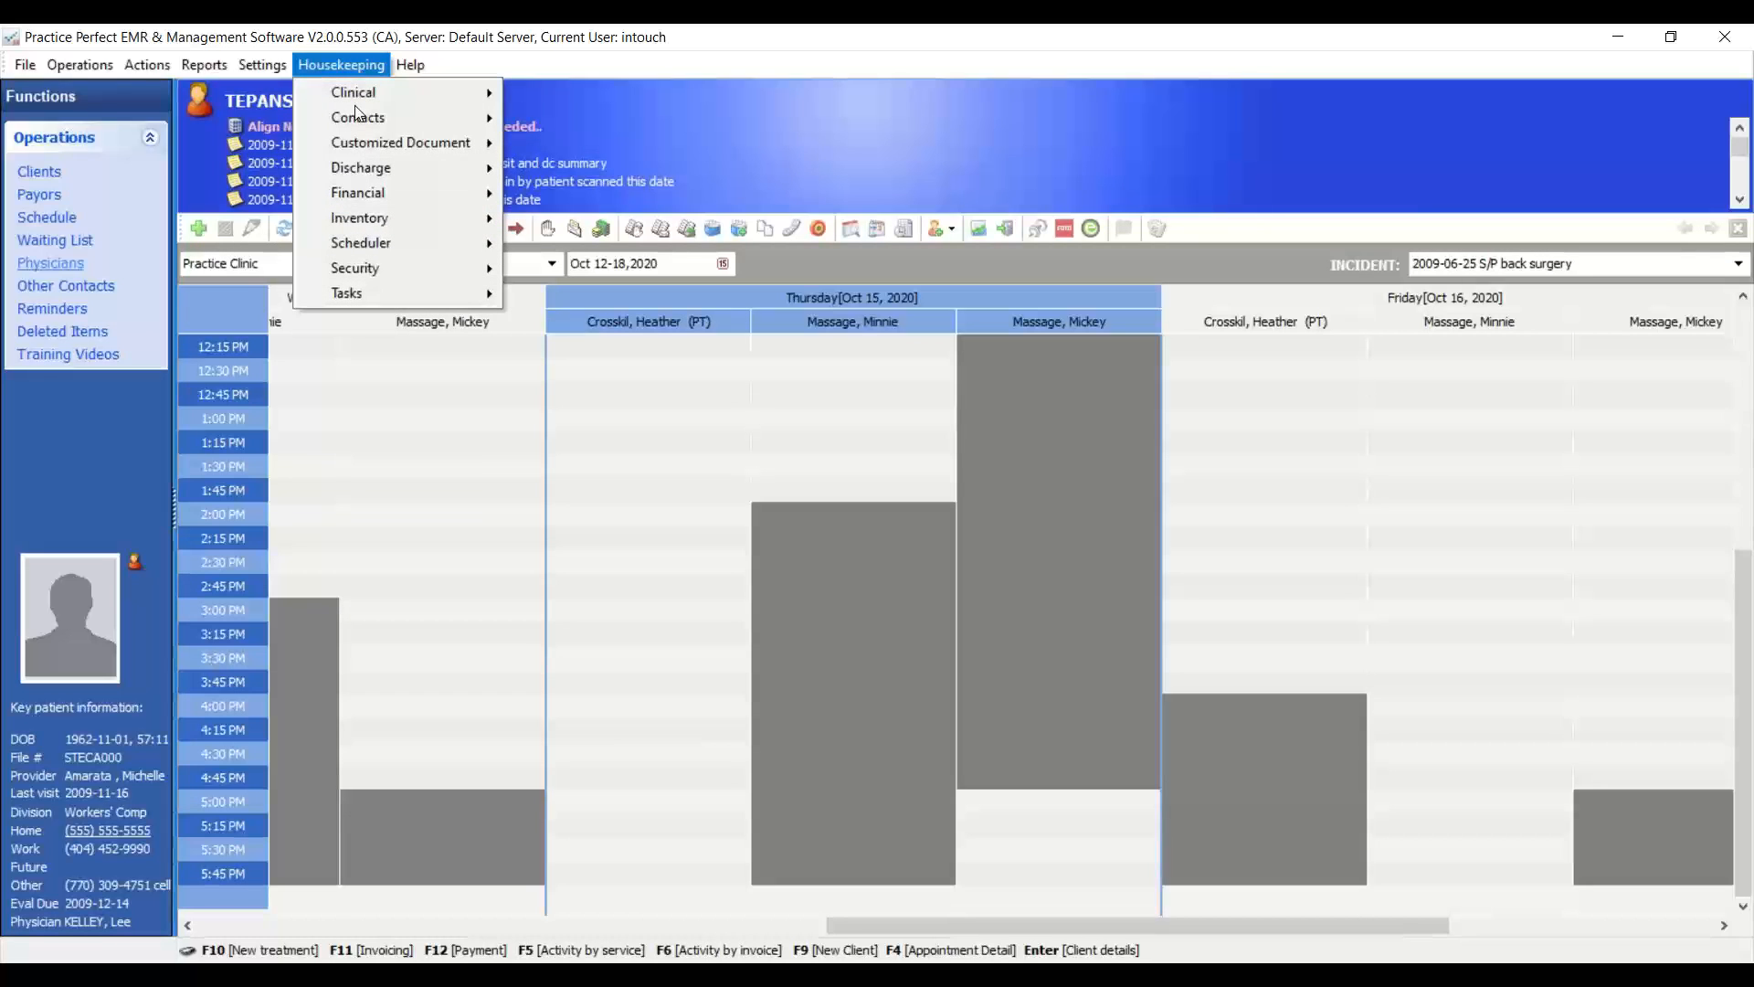
{"action": "mouse_move", "coordinate": [368, 271]}
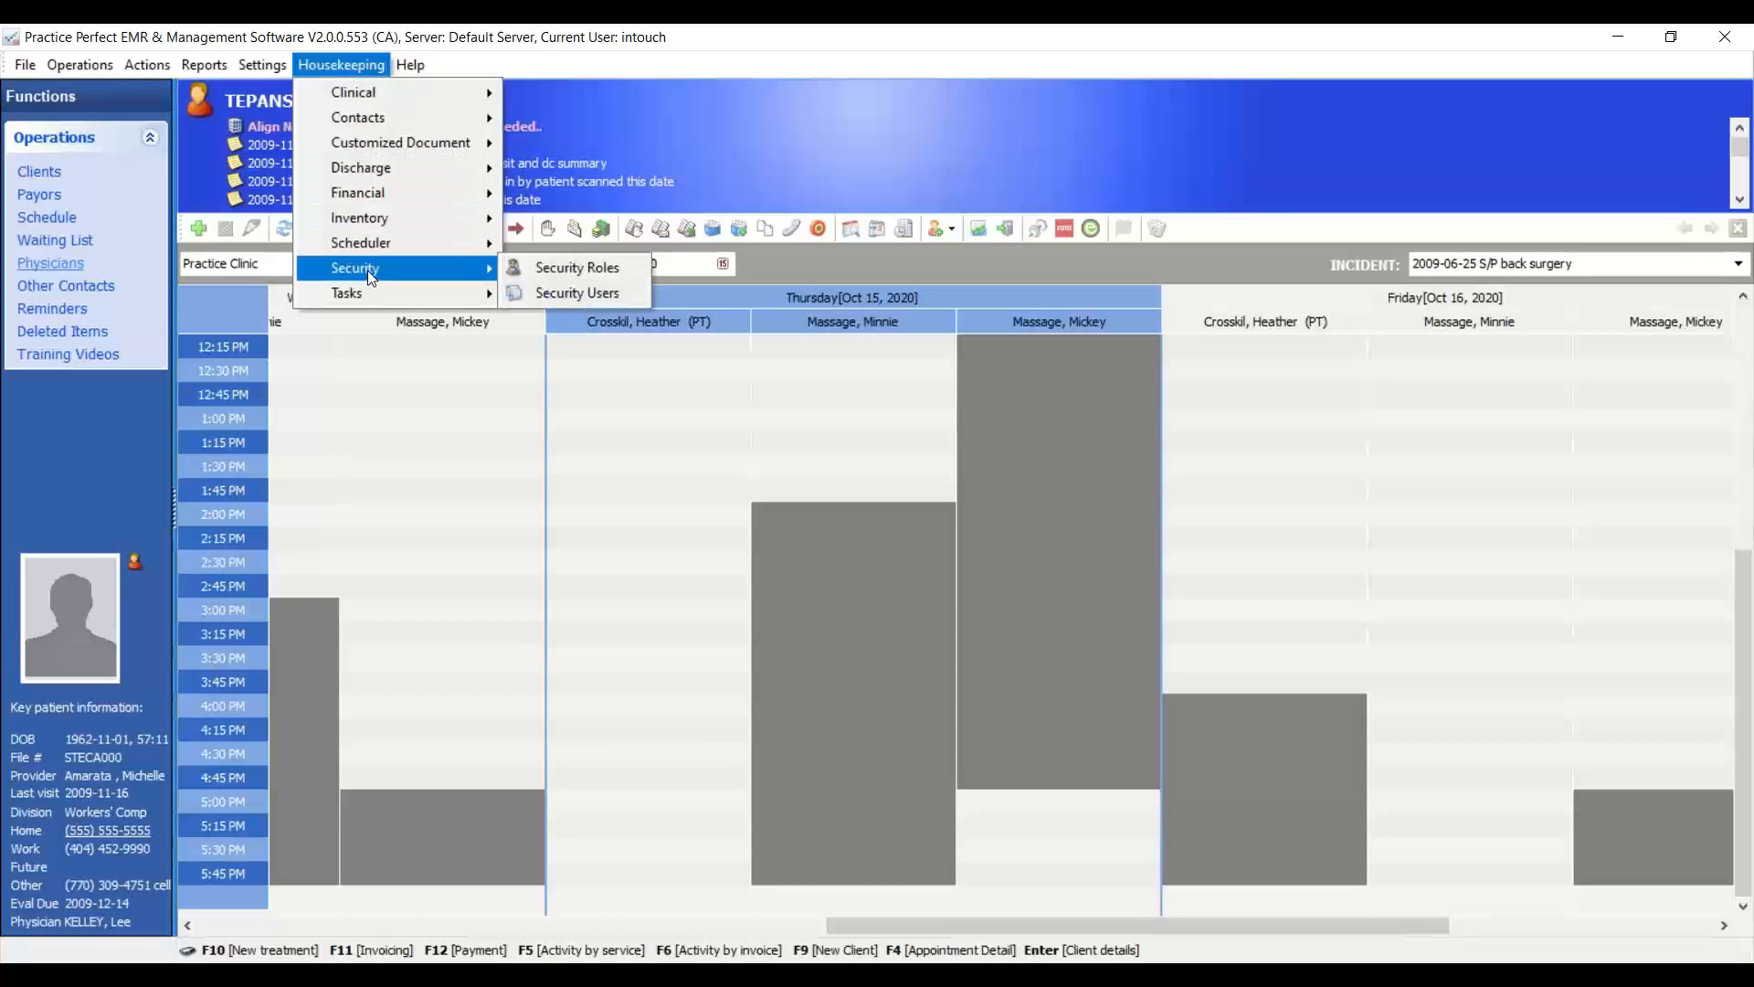
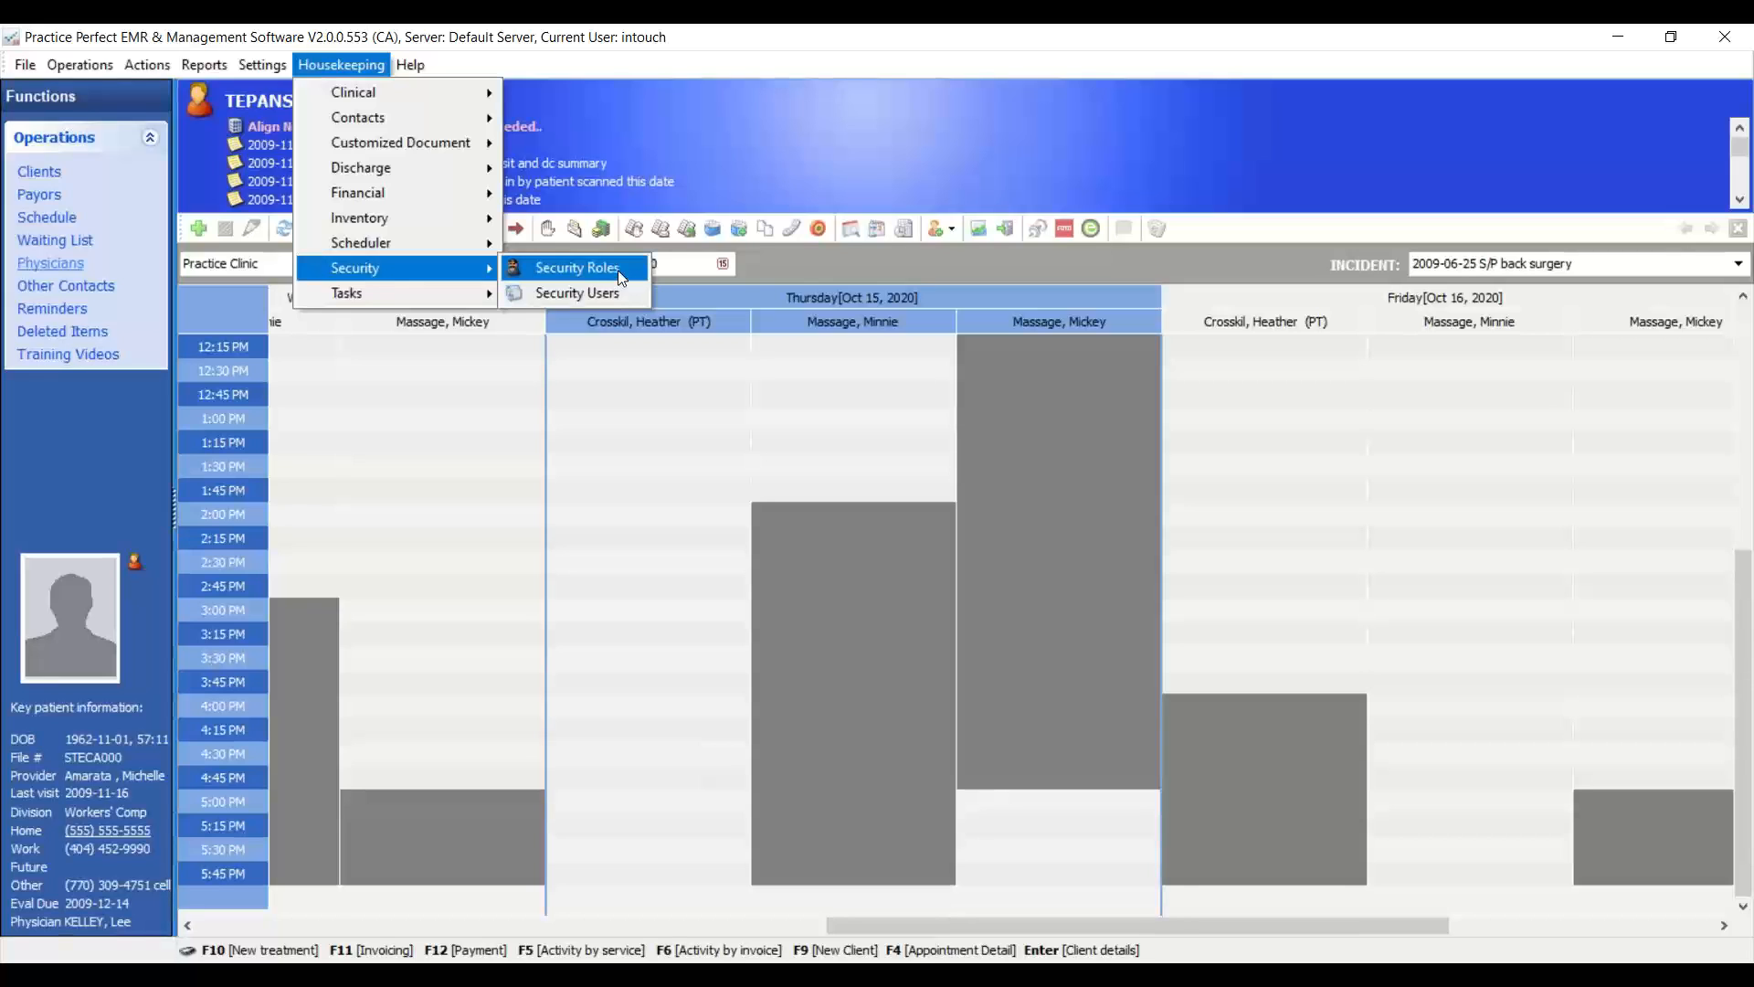
{"action": "left_click", "coordinate": [618, 270]}
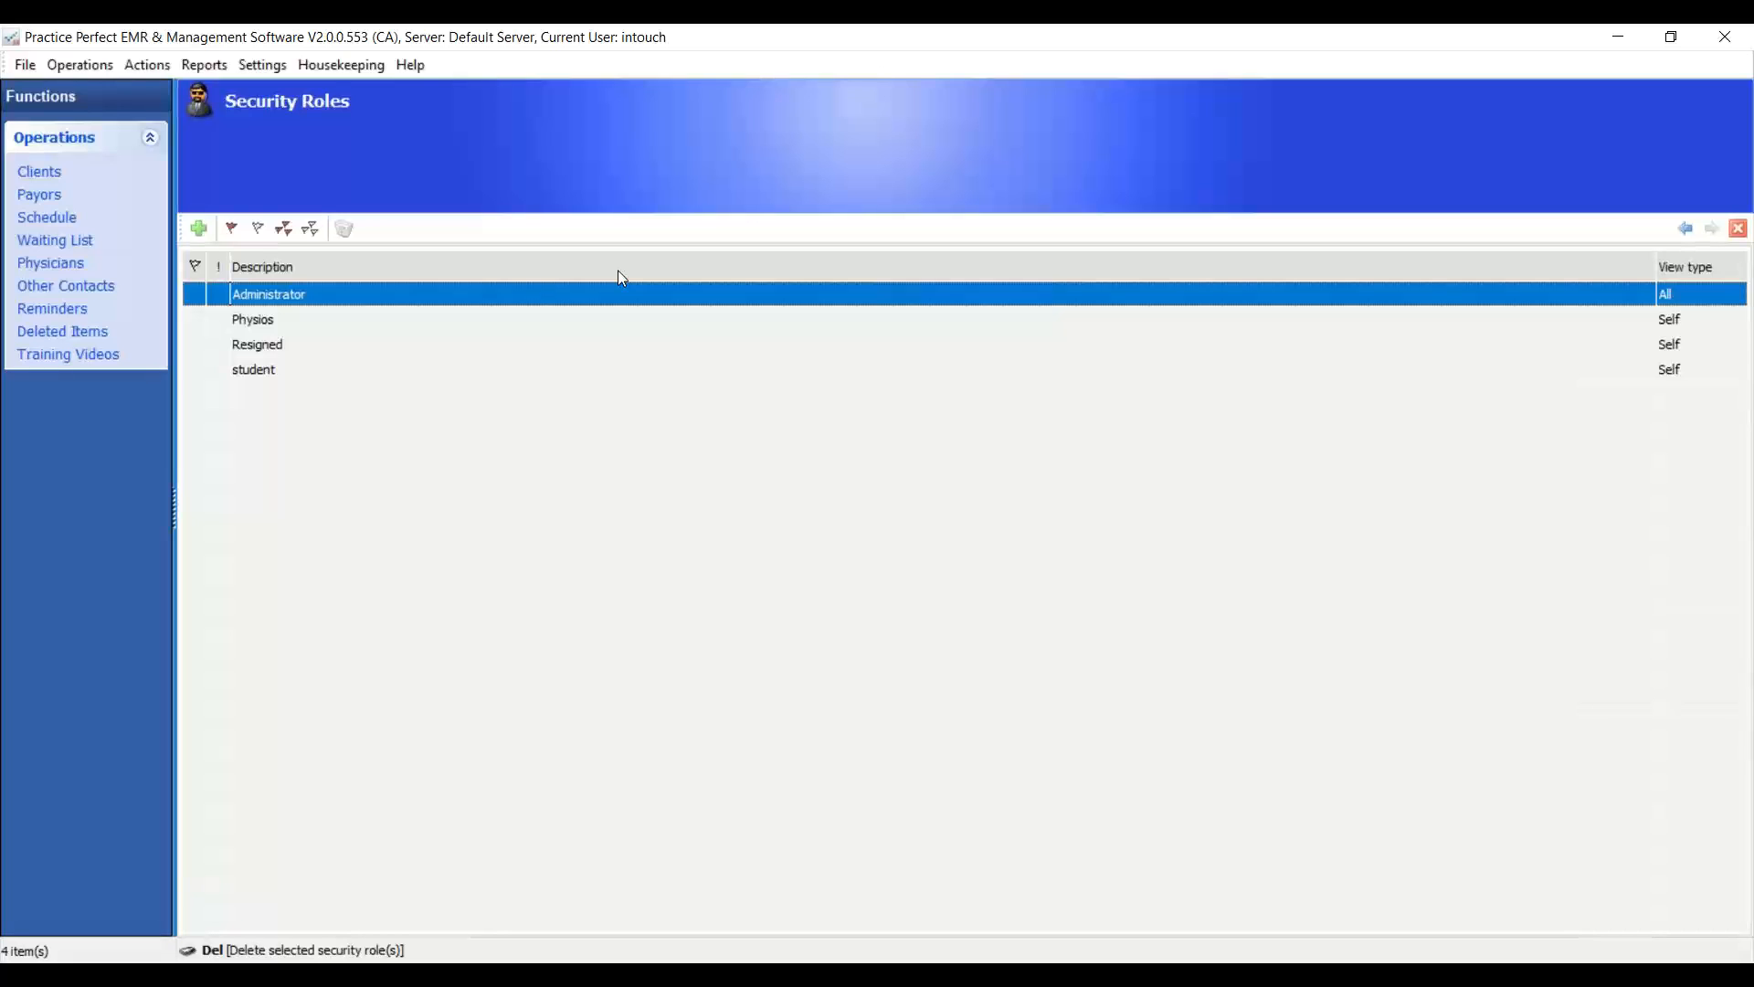
{"action": "left_click", "coordinate": [201, 371]}
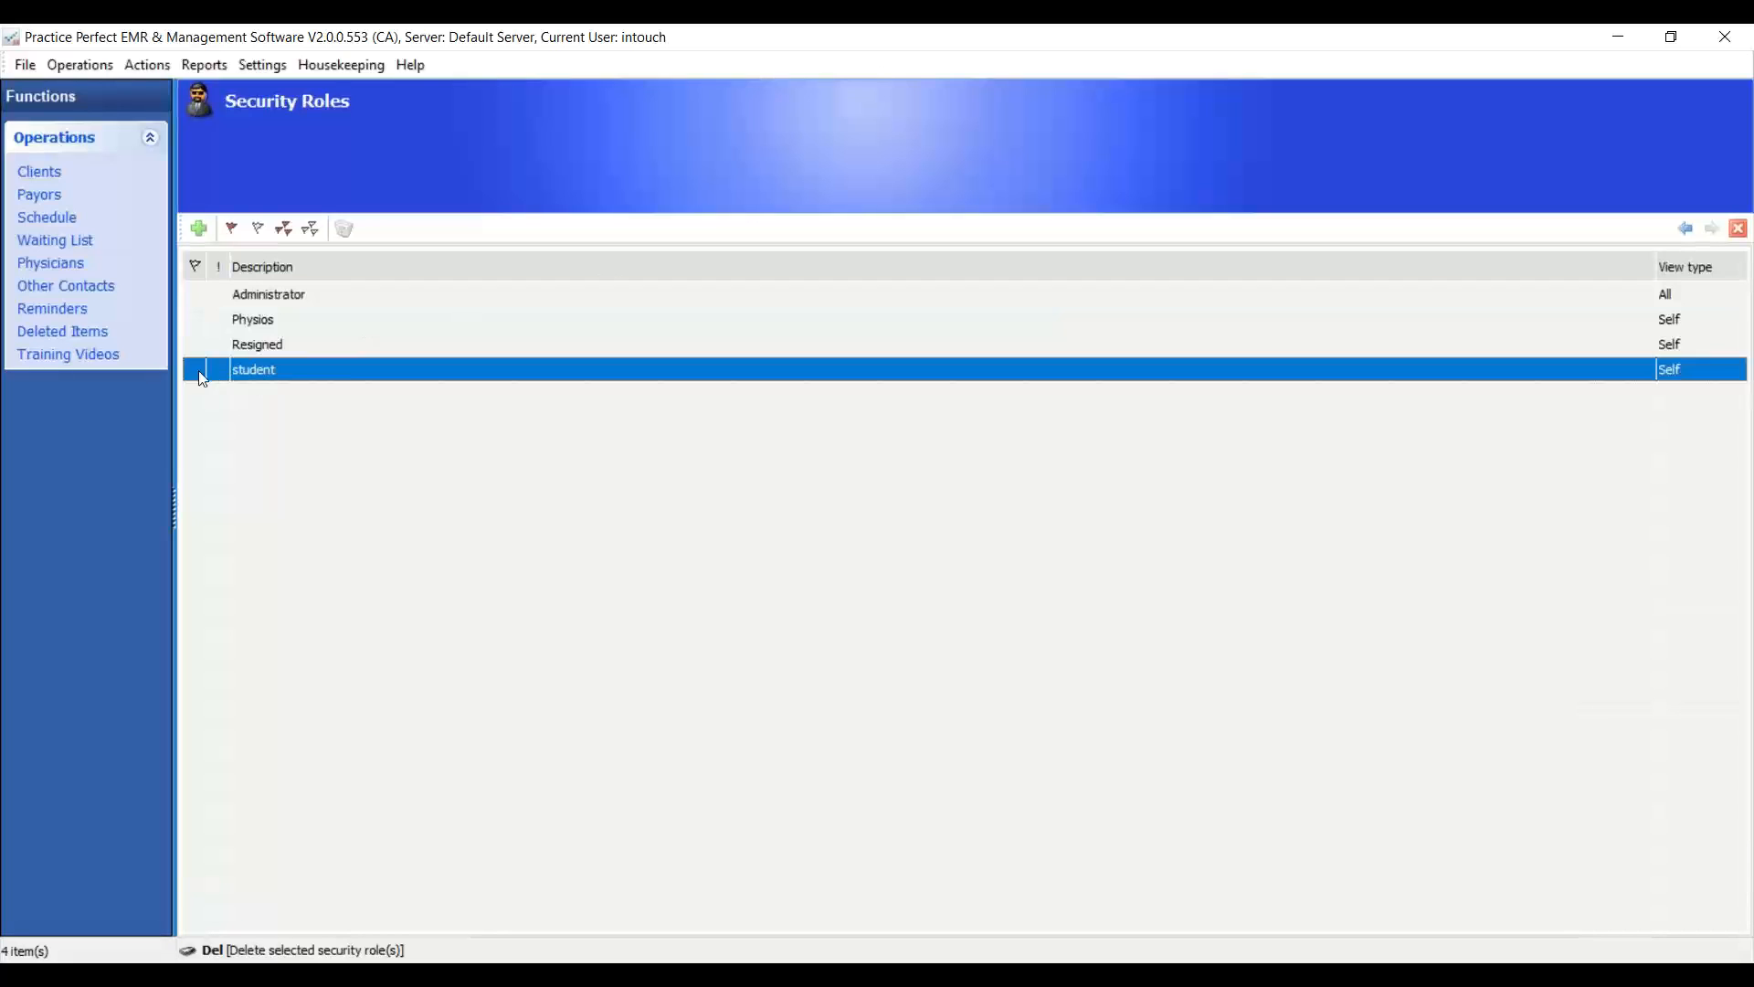
{"action": "double_click", "coordinate": [279, 371]}
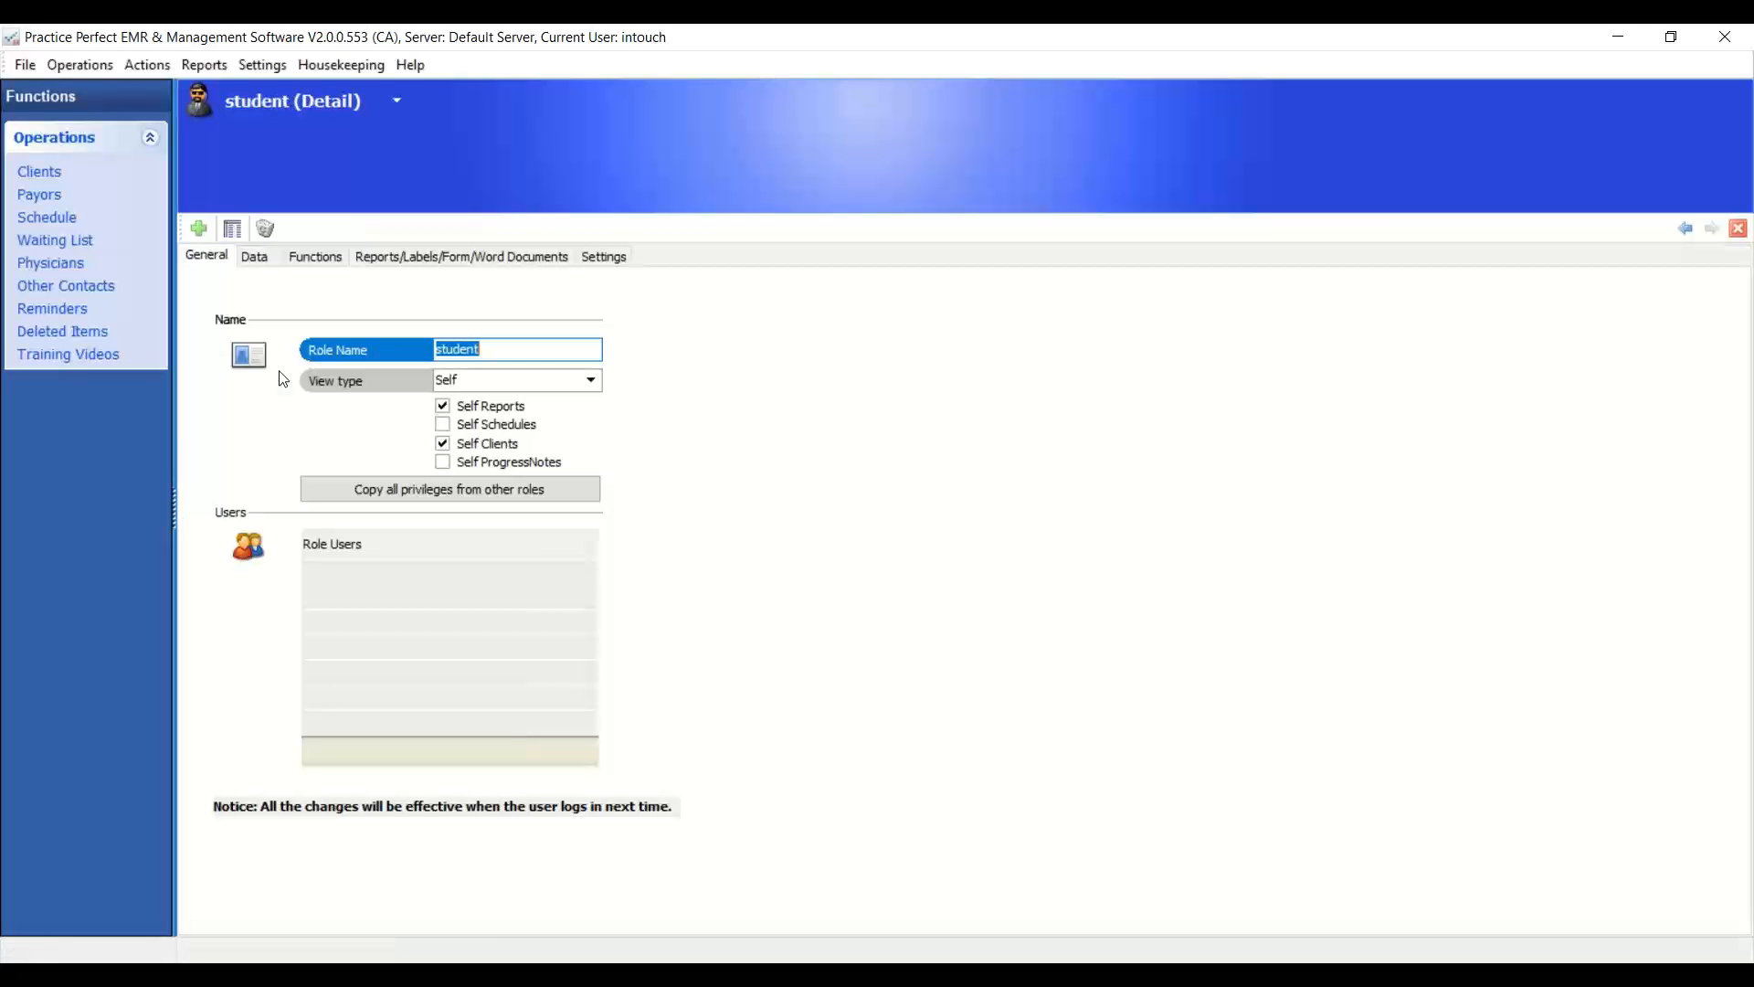
- Review the student role's data permissions for Practice Clinic and try out removing the Delete permission for Body Parts
{"action": "left_click", "coordinate": [259, 258]}
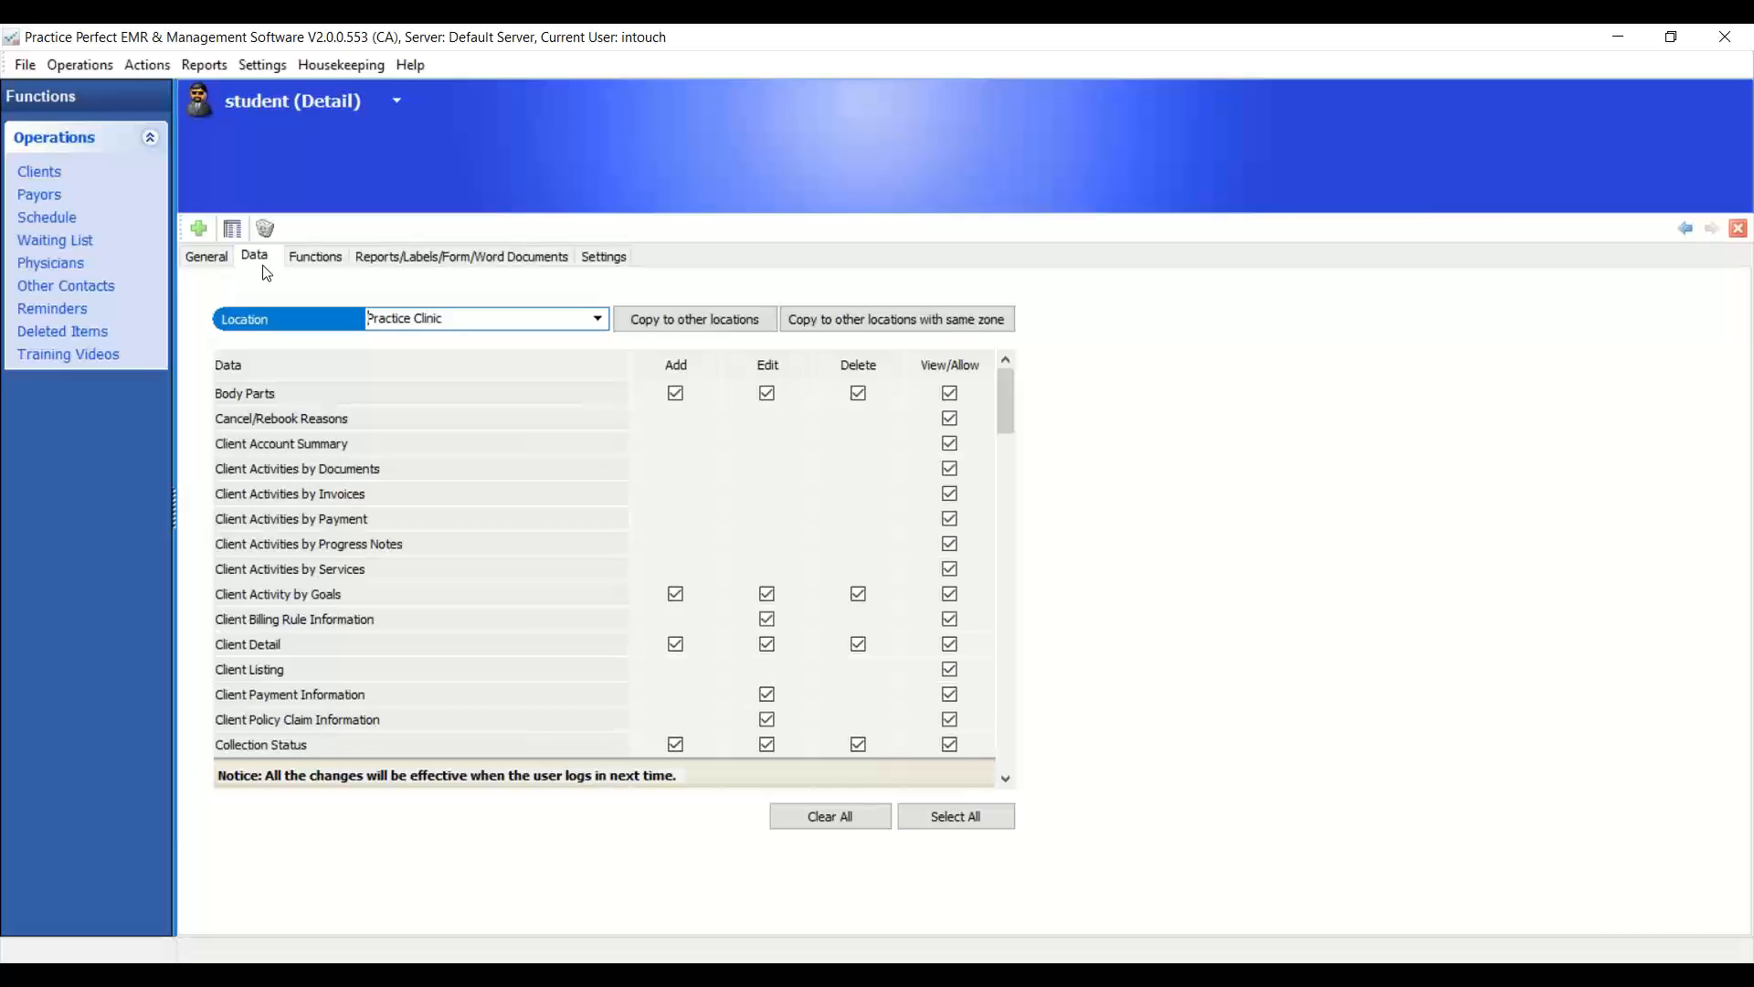
{"action": "left_click", "coordinate": [248, 398]}
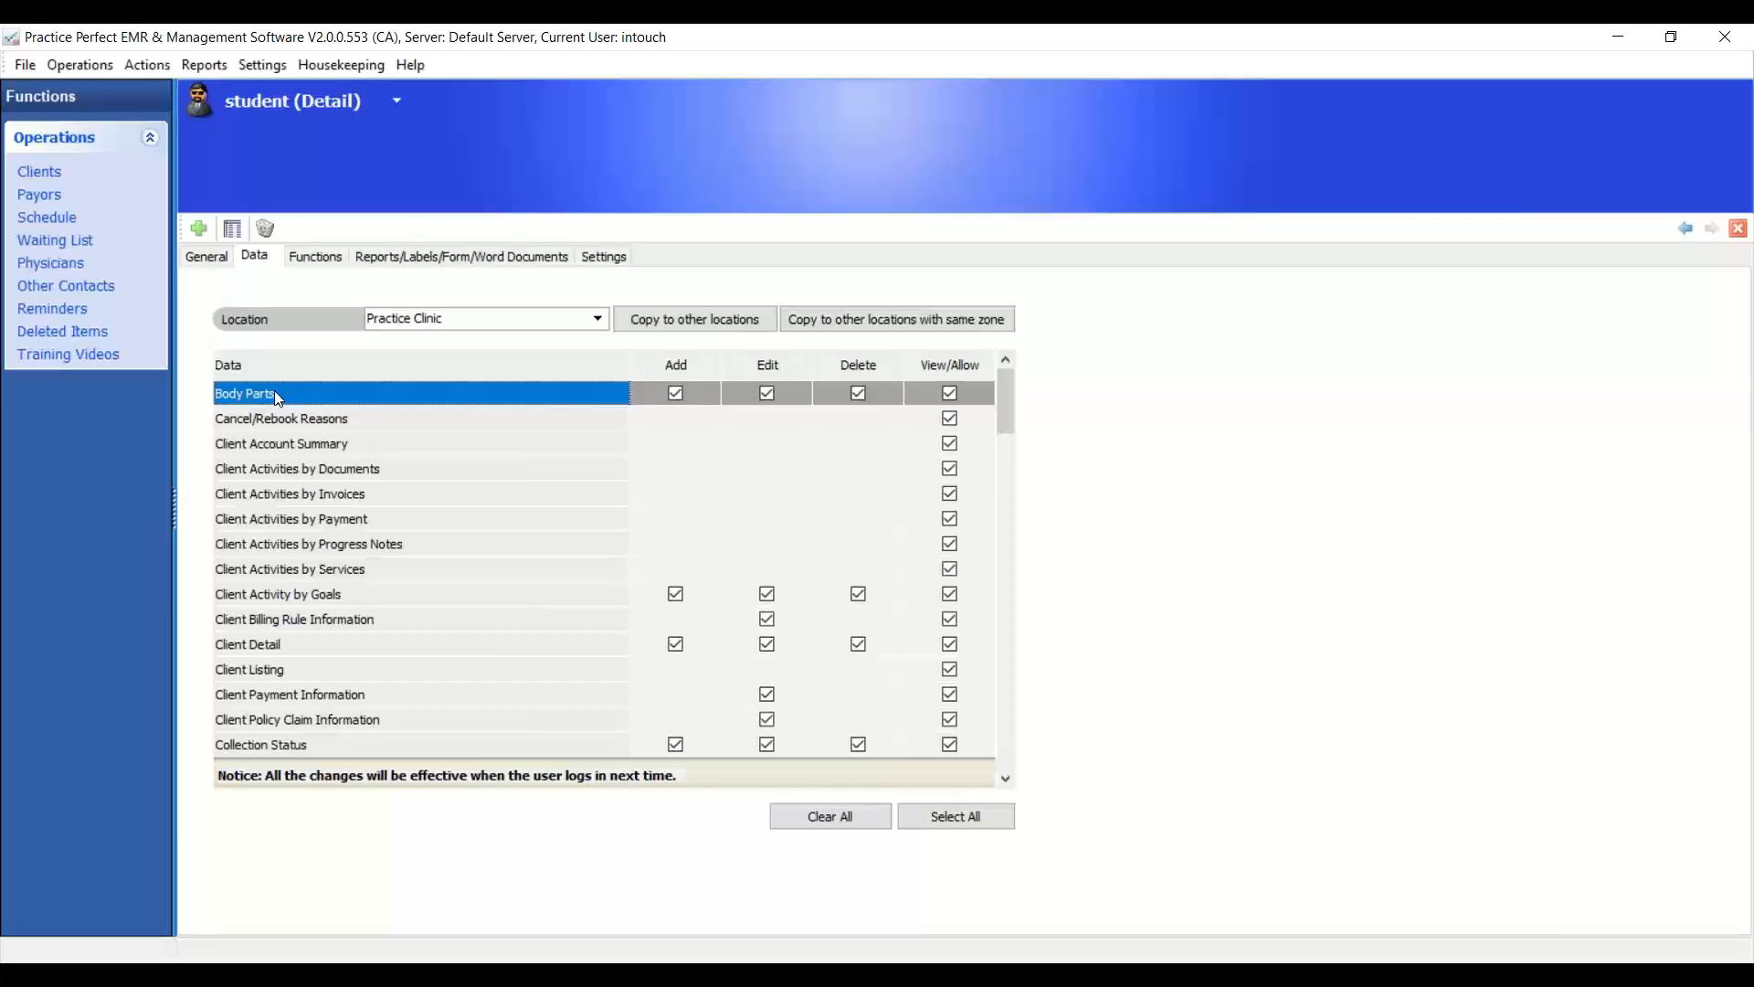
{"action": "left_click", "coordinate": [859, 392]}
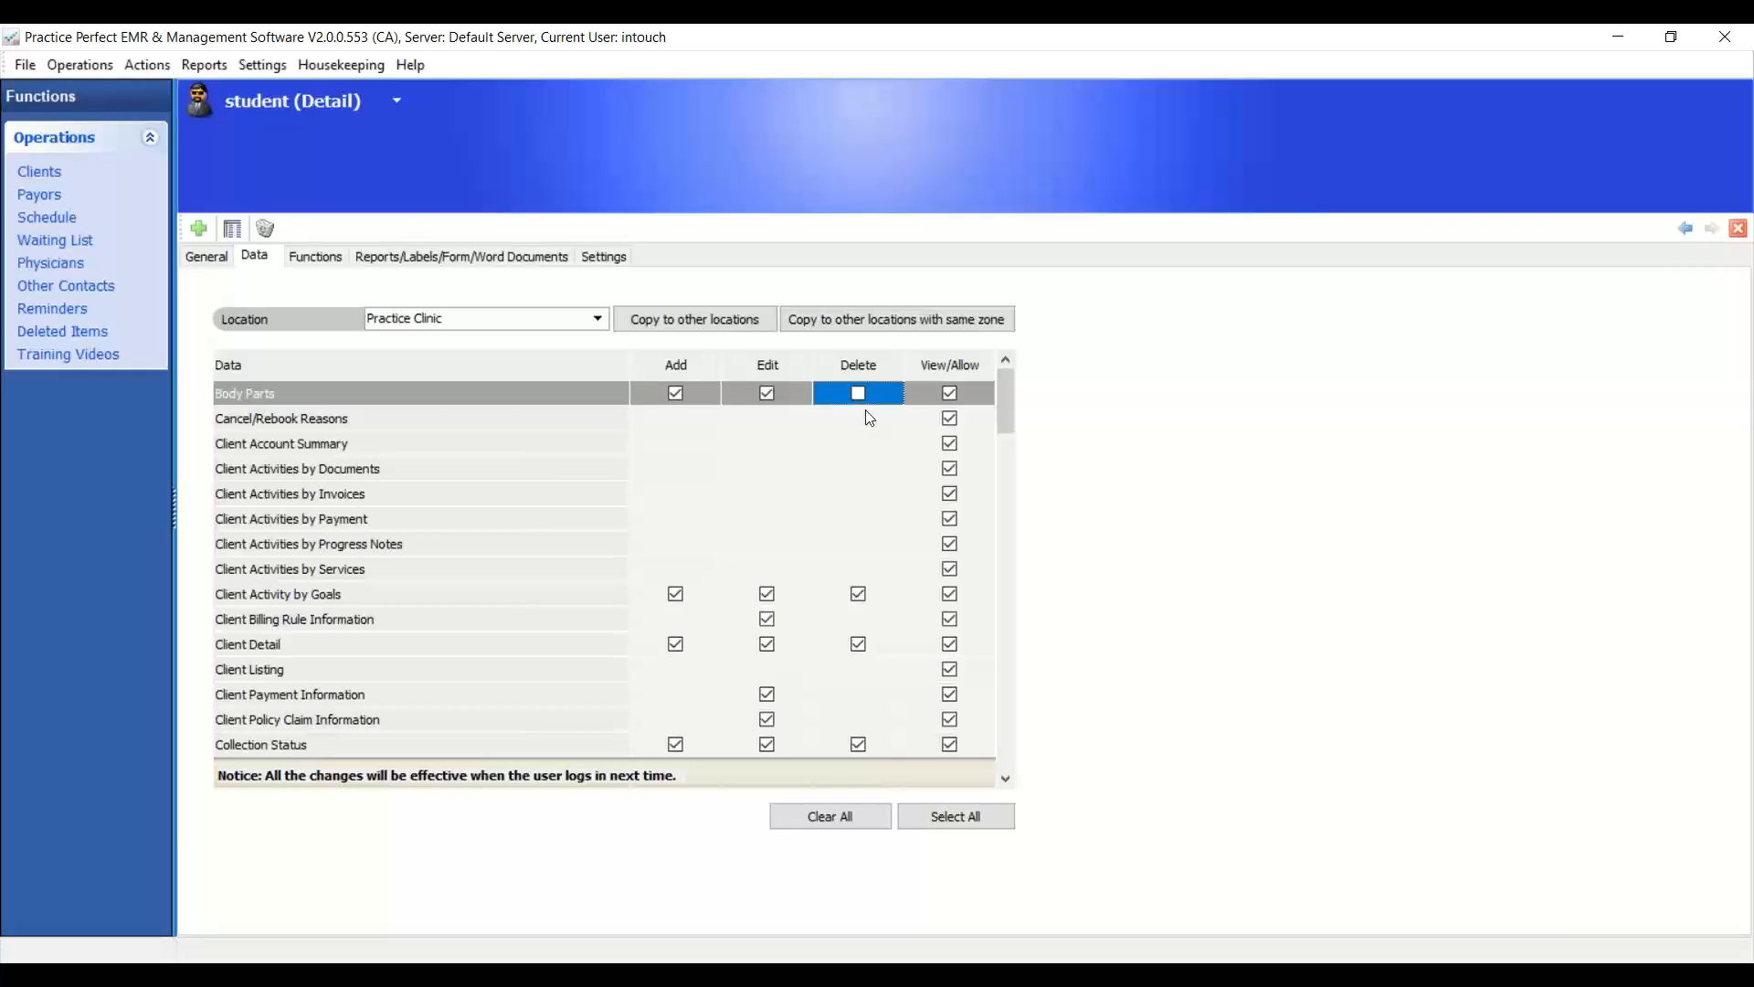
{"action": "left_click", "coordinate": [769, 396]}
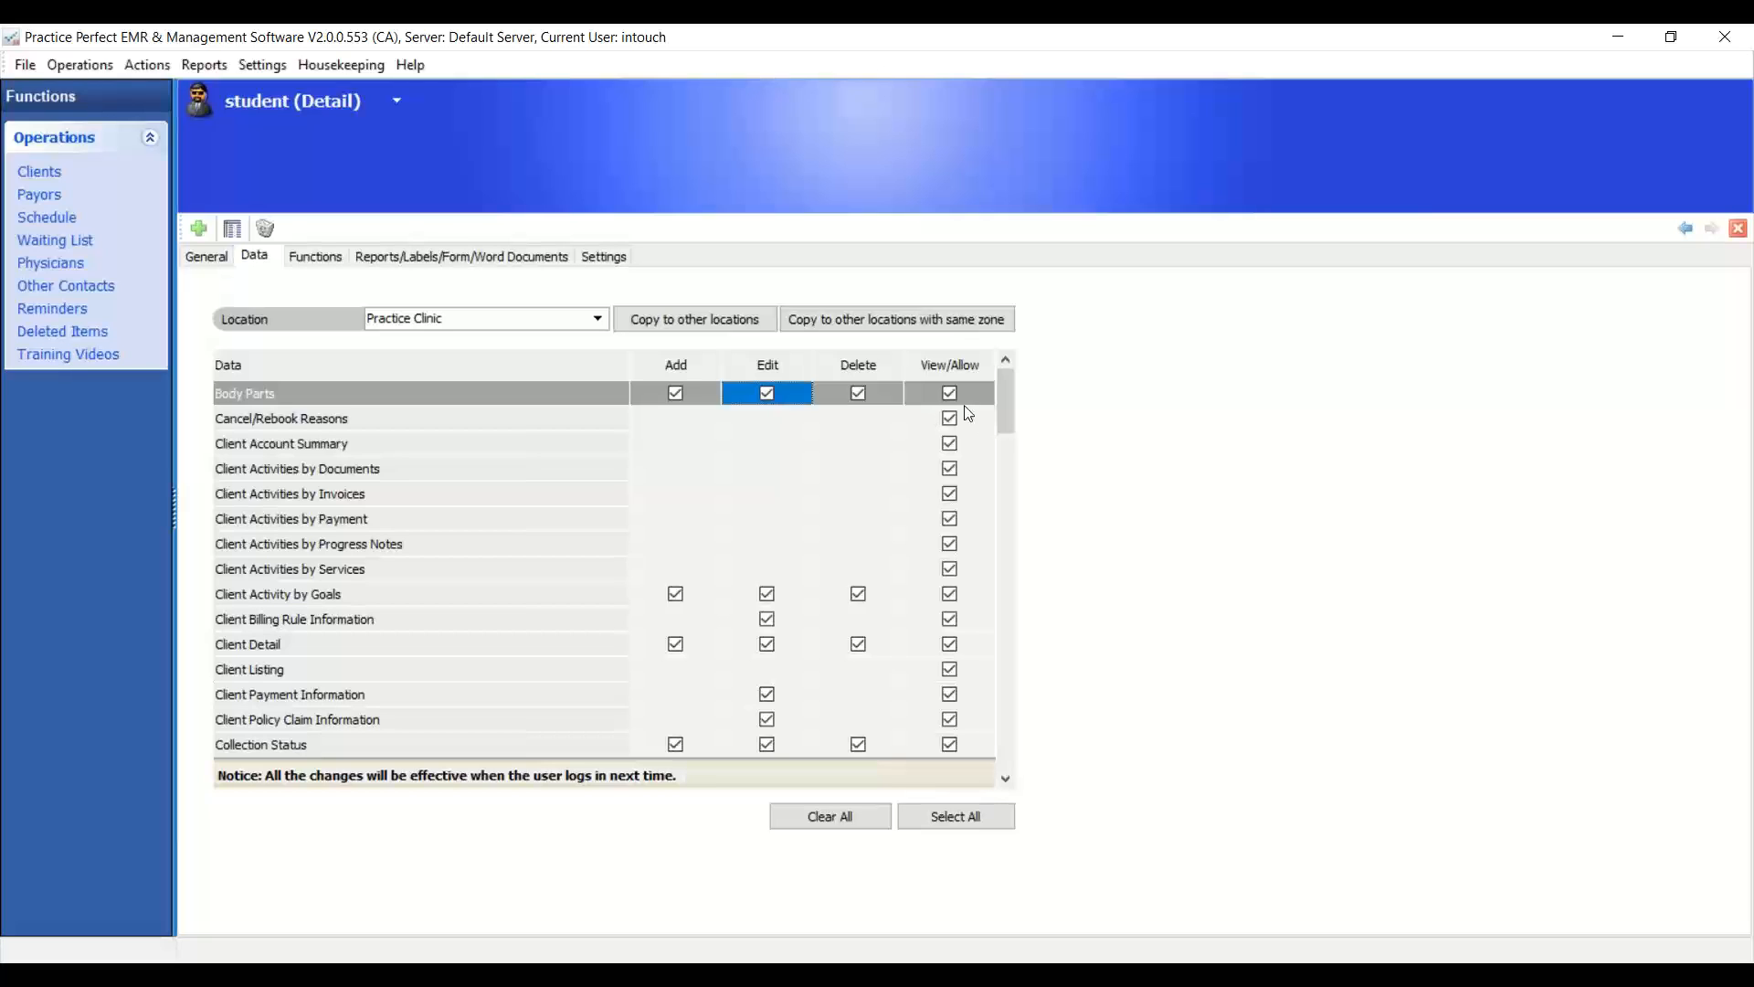
{"action": "left_click", "coordinate": [307, 419]}
{"action": "left_click", "coordinate": [495, 448]}
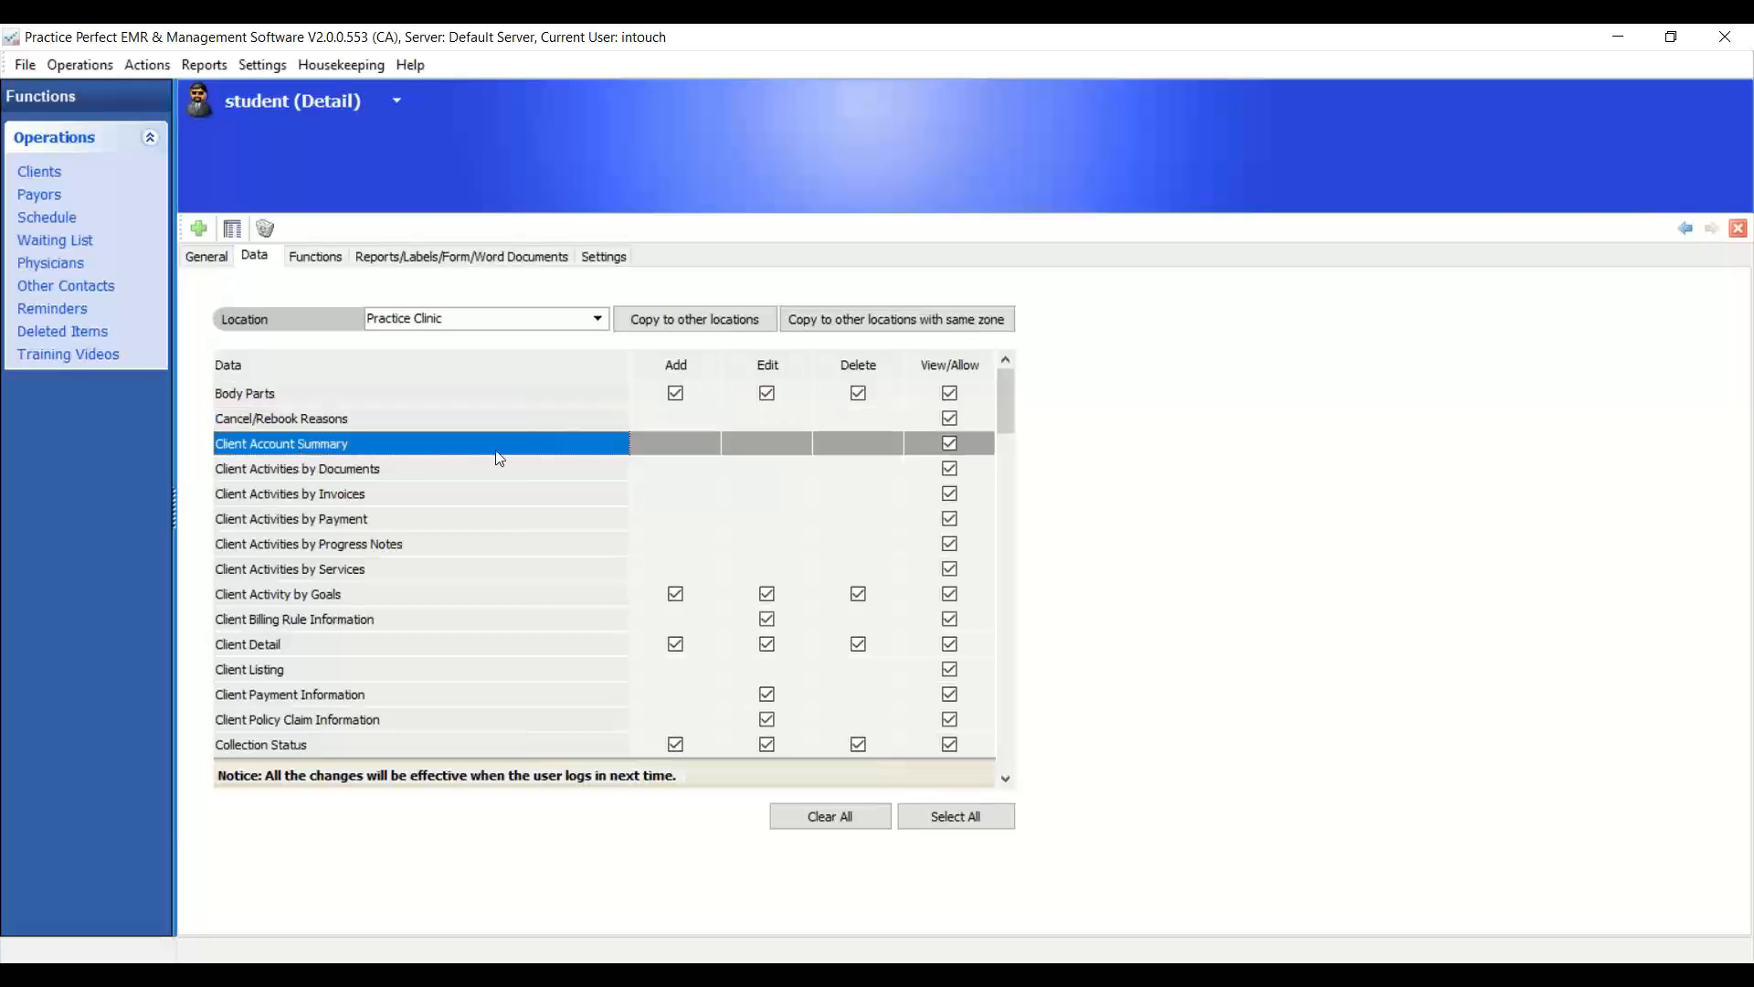
{"action": "left_click", "coordinate": [330, 494]}
- Review the student role's permissions for functions, reports/labels/forms/Word documents and settings
{"action": "left_click", "coordinate": [311, 260]}
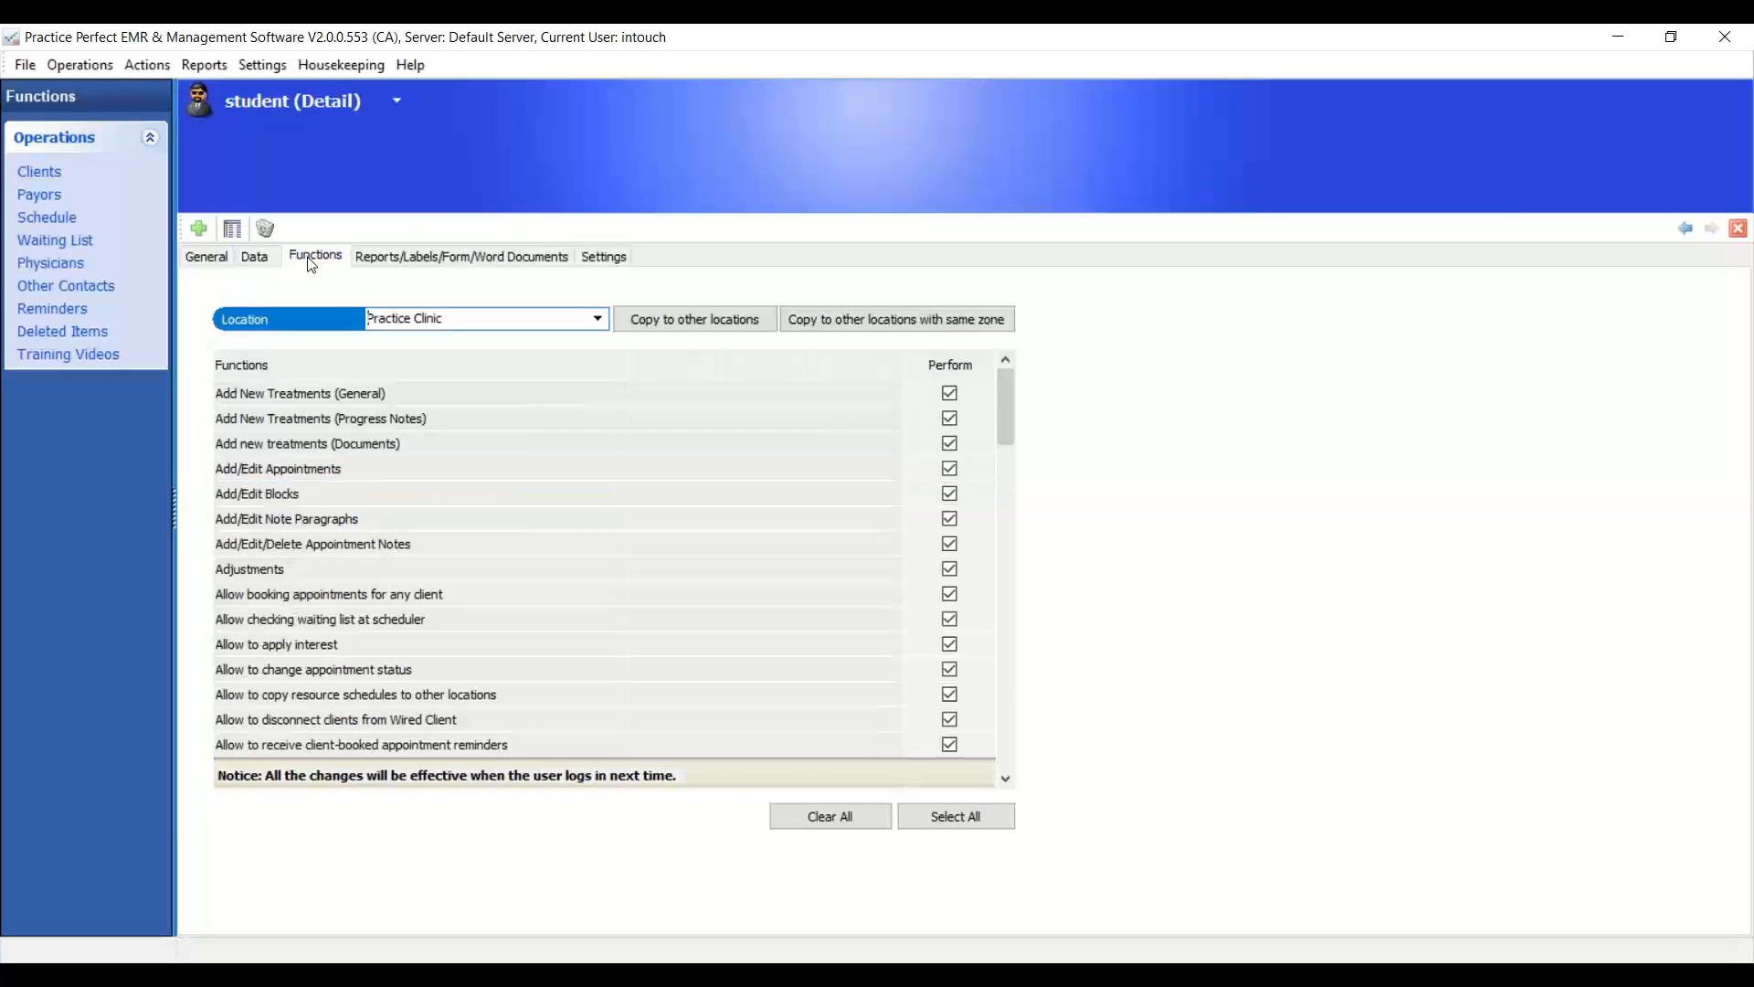
{"action": "left_click", "coordinate": [468, 260]}
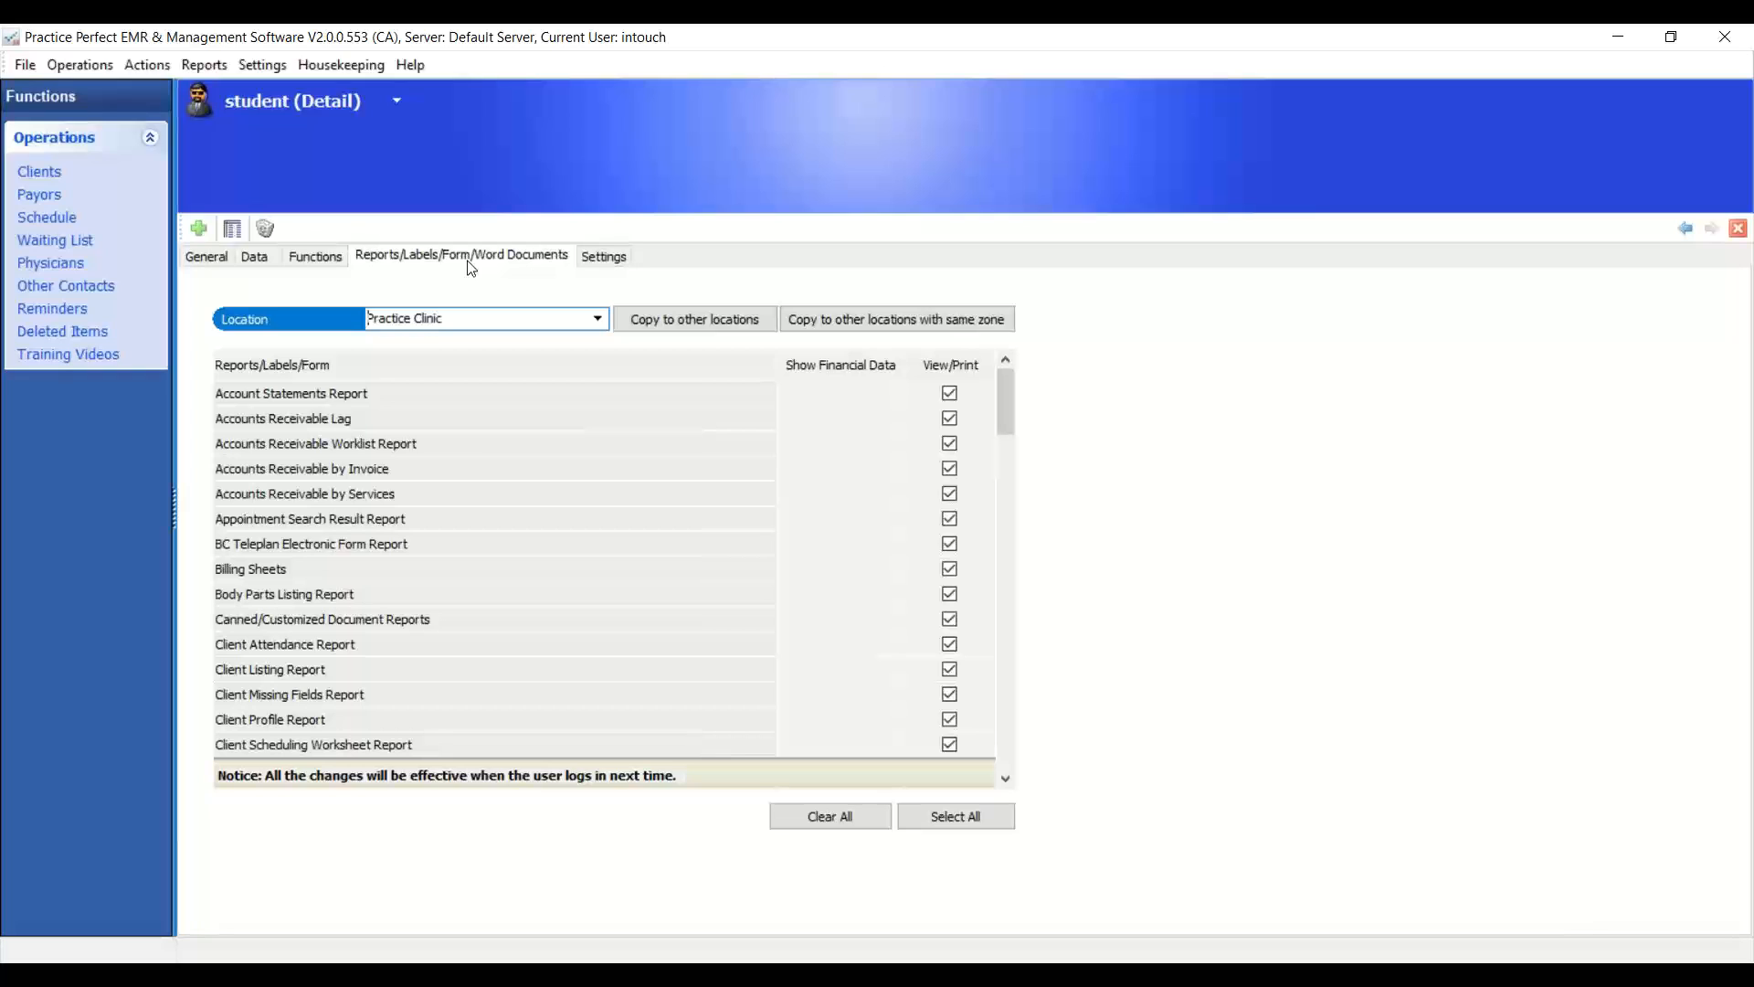
{"action": "left_click", "coordinate": [602, 264]}
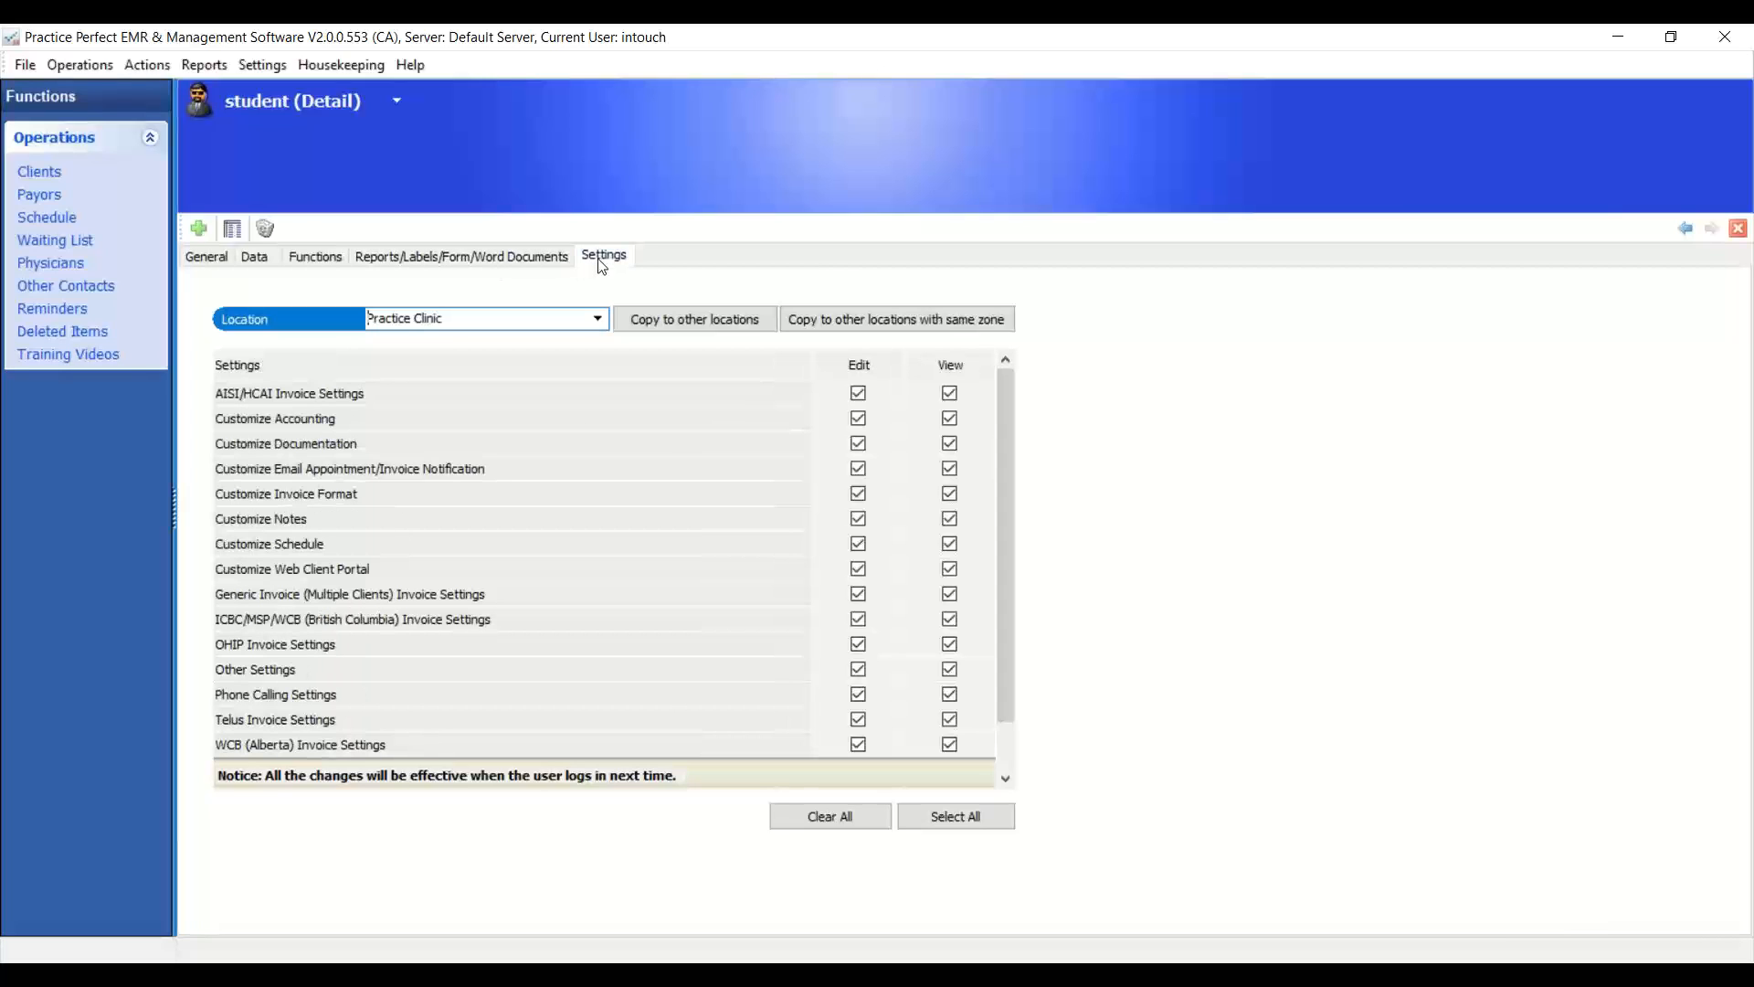
{"action": "left_click", "coordinate": [326, 259]}
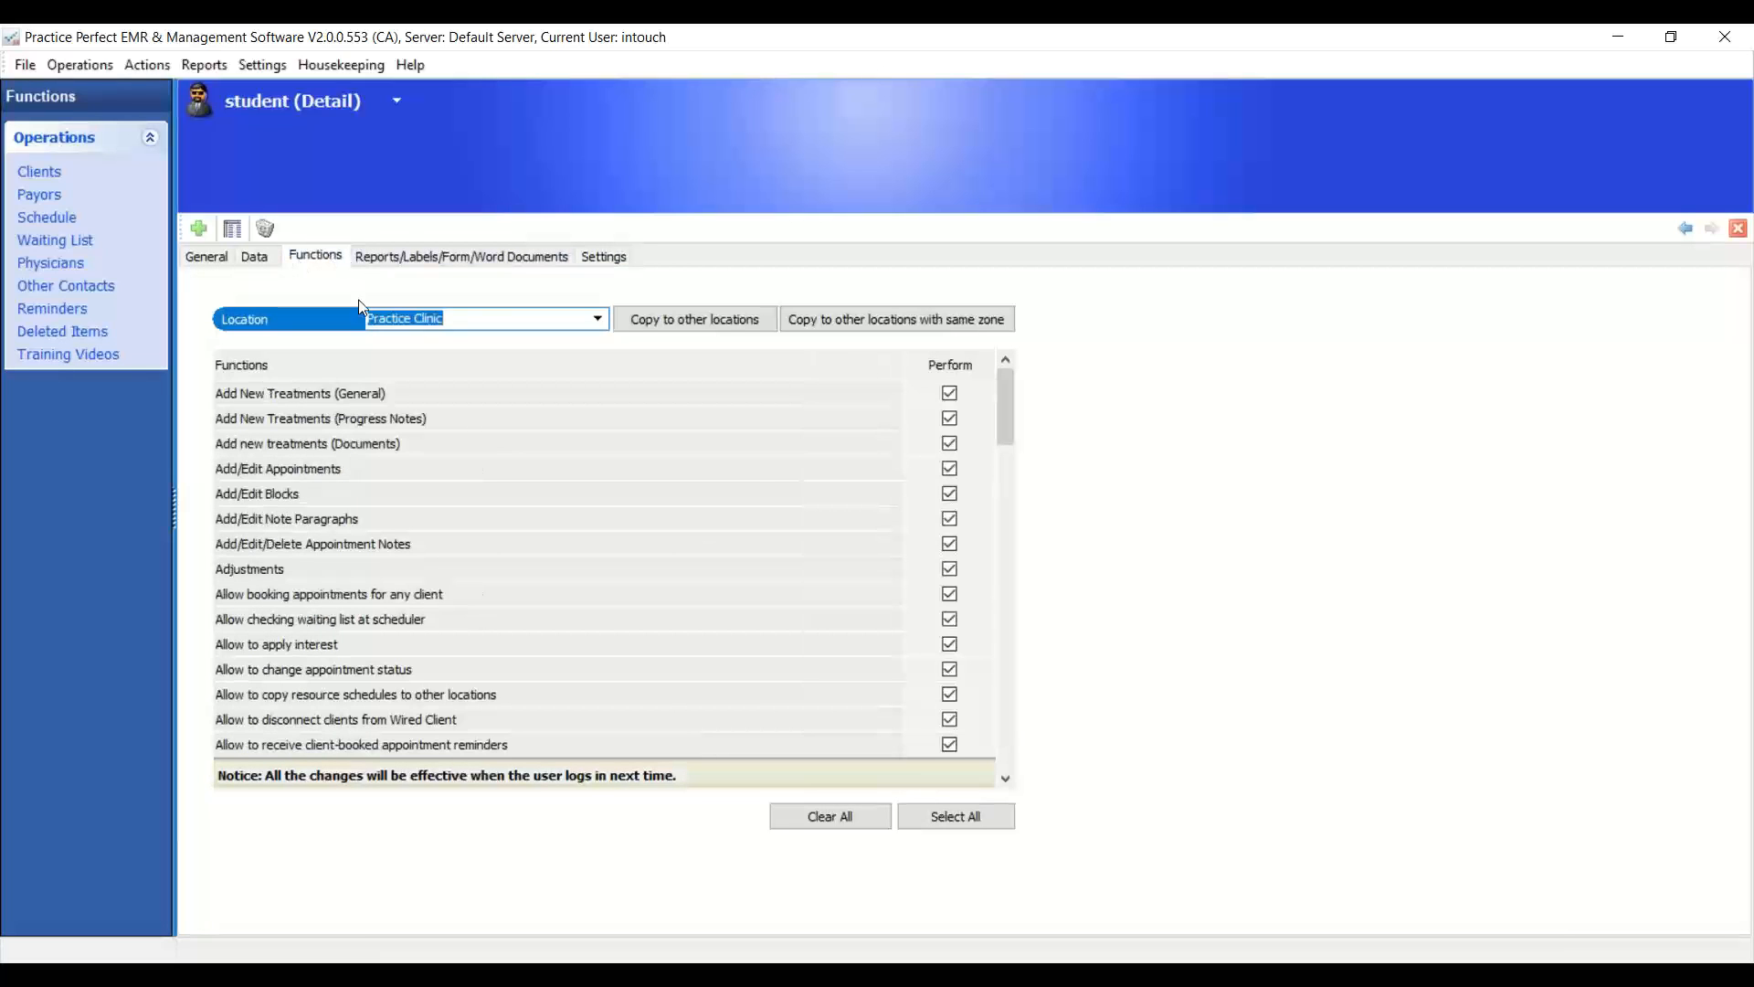
- Return to the Security Roles list and try out flagging and unflagging the student role
{"action": "left_click", "coordinate": [265, 228]}
{"action": "left_click", "coordinate": [196, 369]}
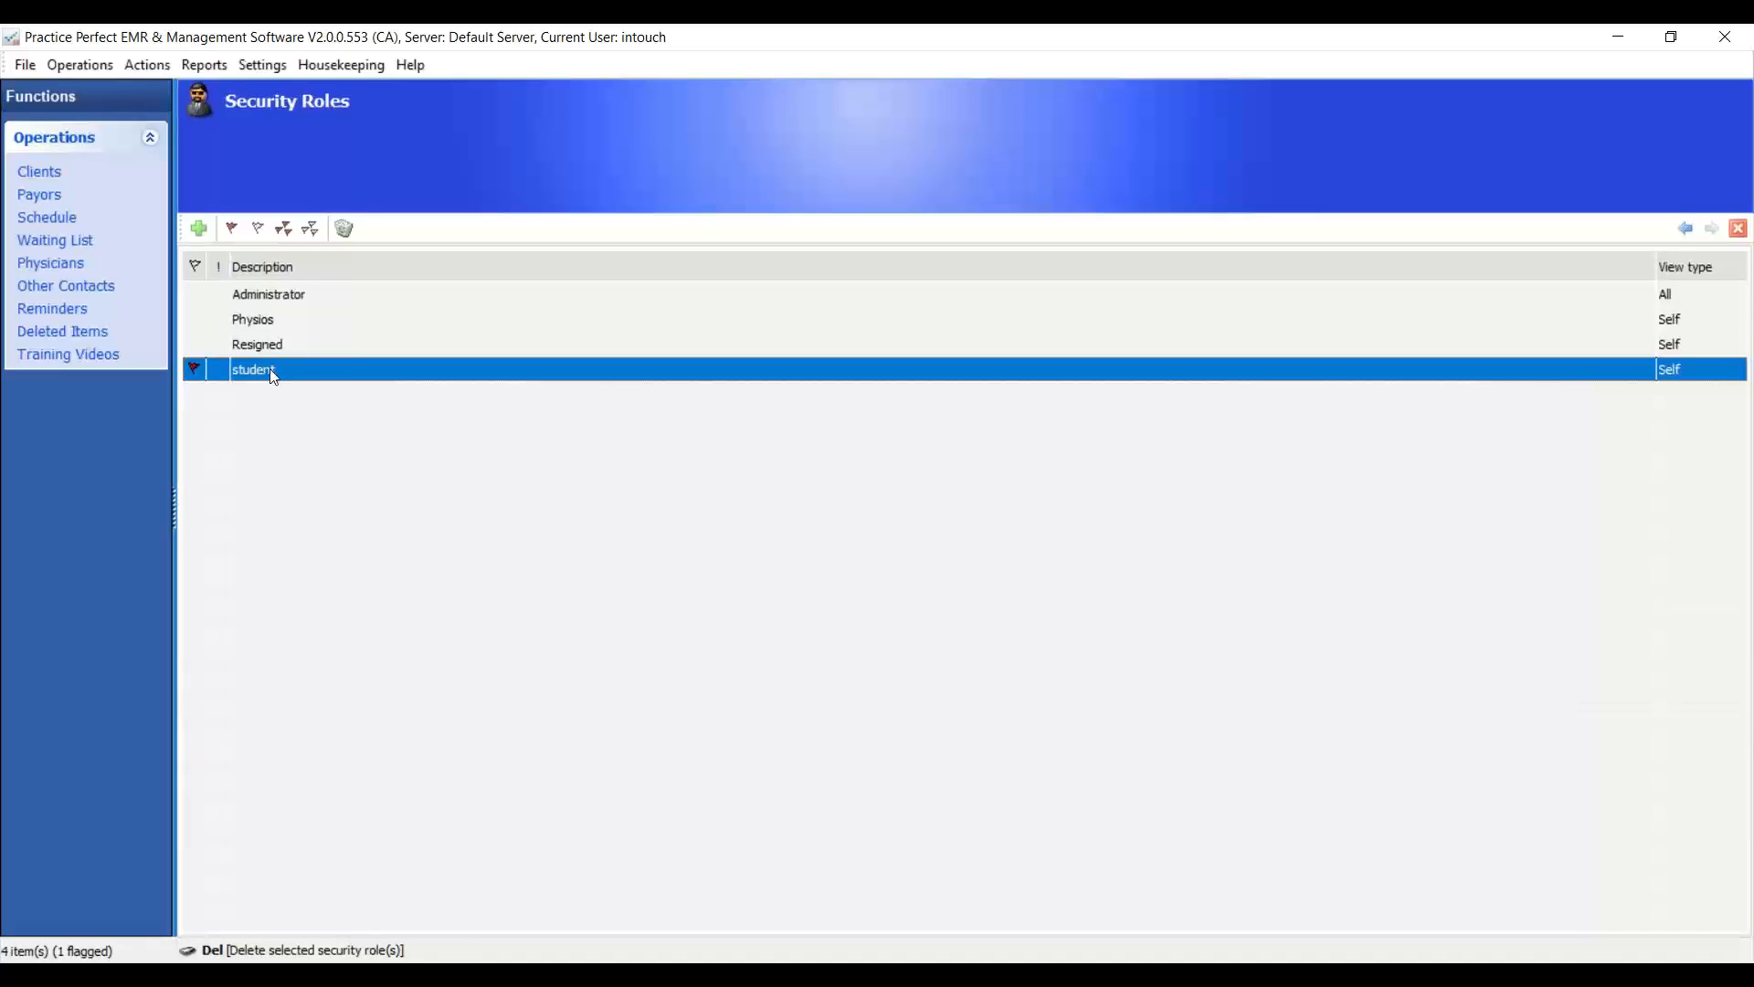
{"action": "left_click", "coordinate": [195, 367]}
- Open the Security Users list in the security housekeeping and open the record of user h
{"action": "left_click", "coordinate": [371, 66]}
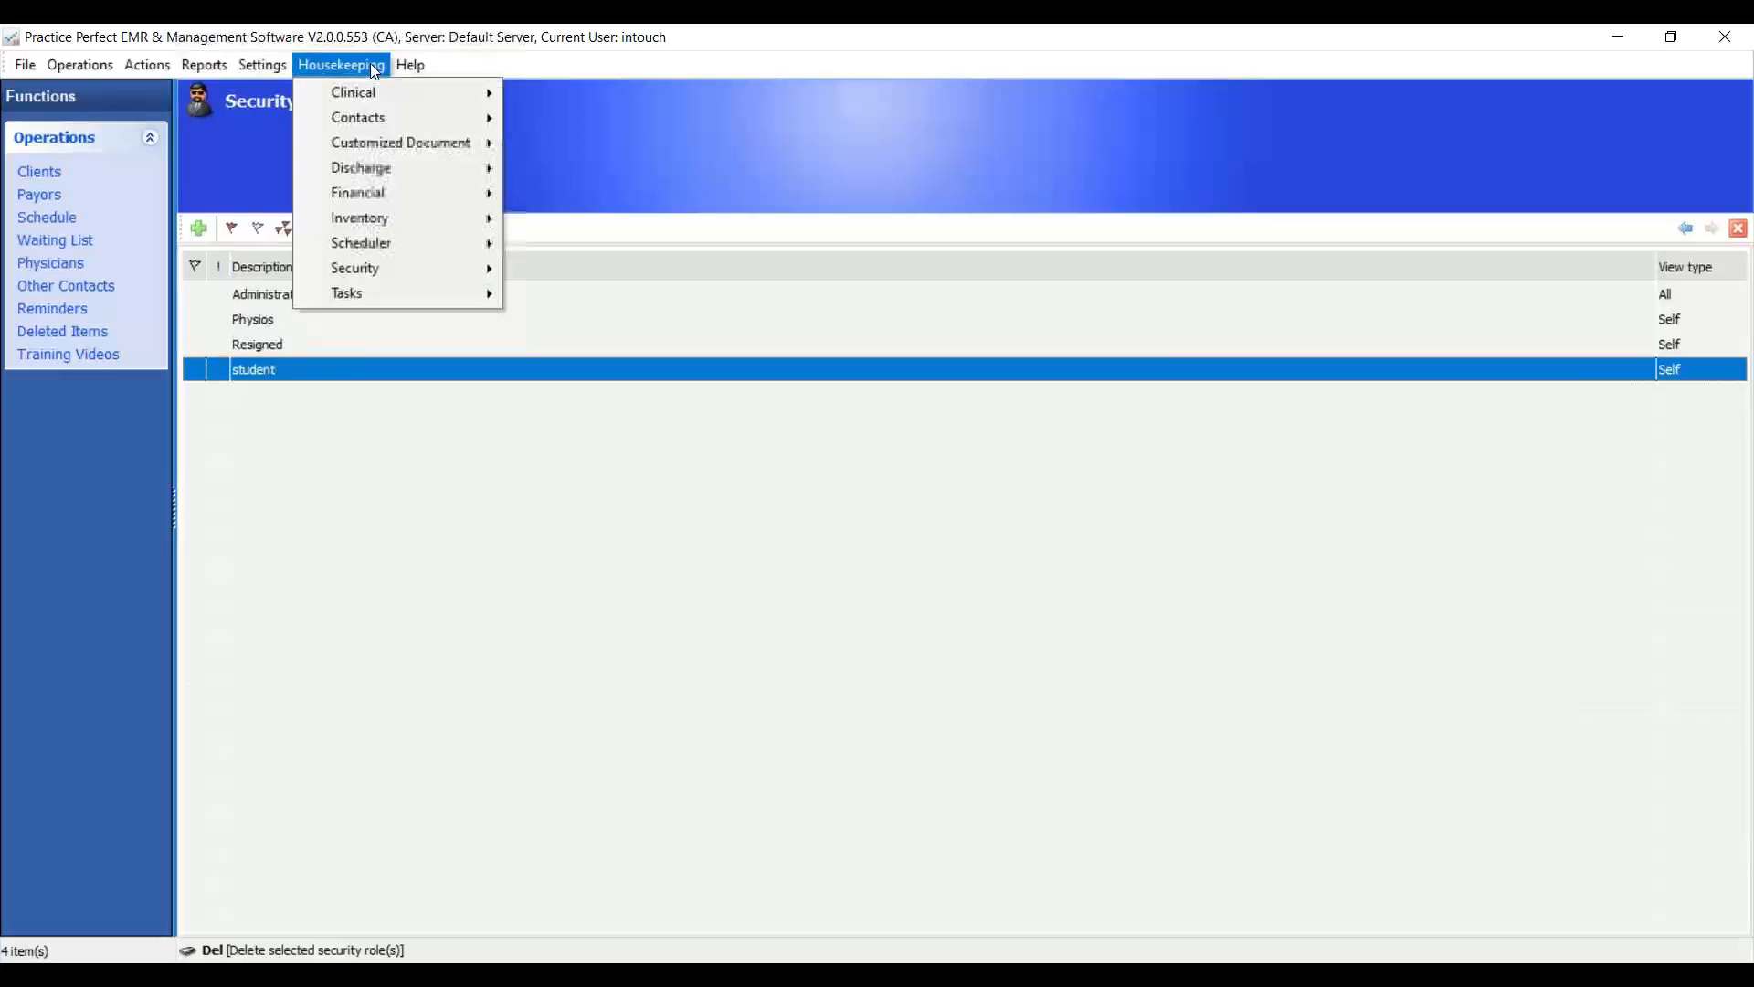
{"action": "mouse_move", "coordinate": [376, 267]}
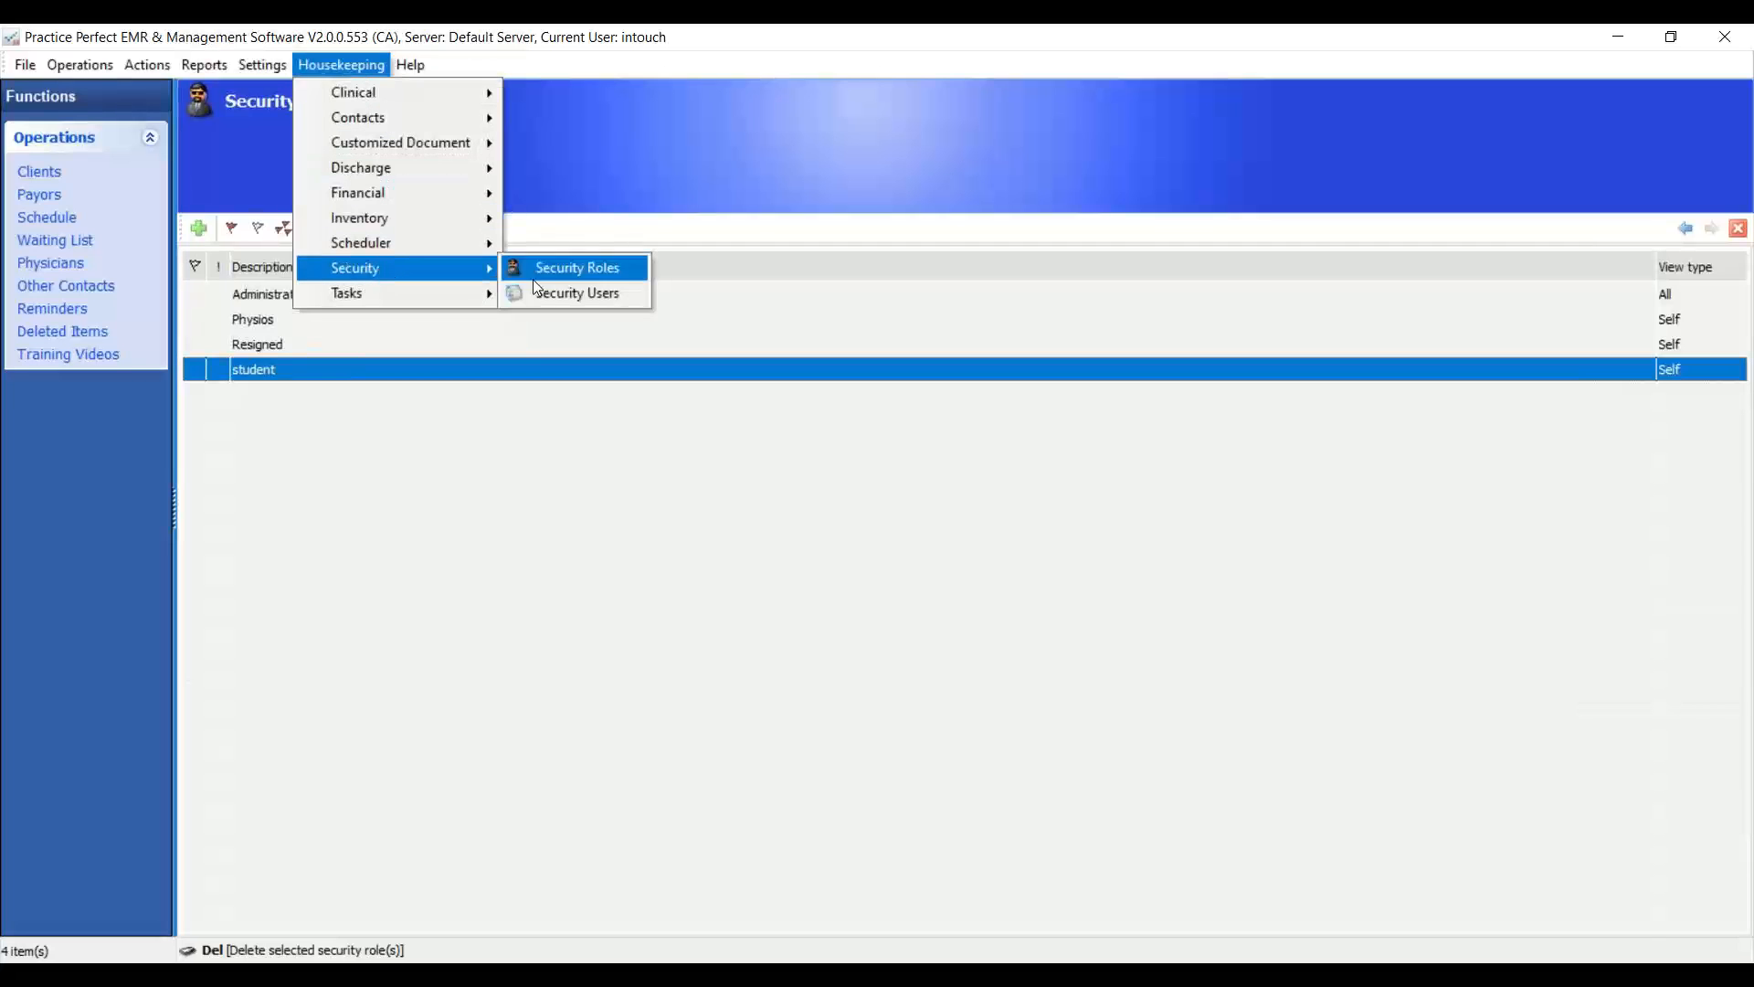
{"action": "left_click", "coordinate": [581, 294]}
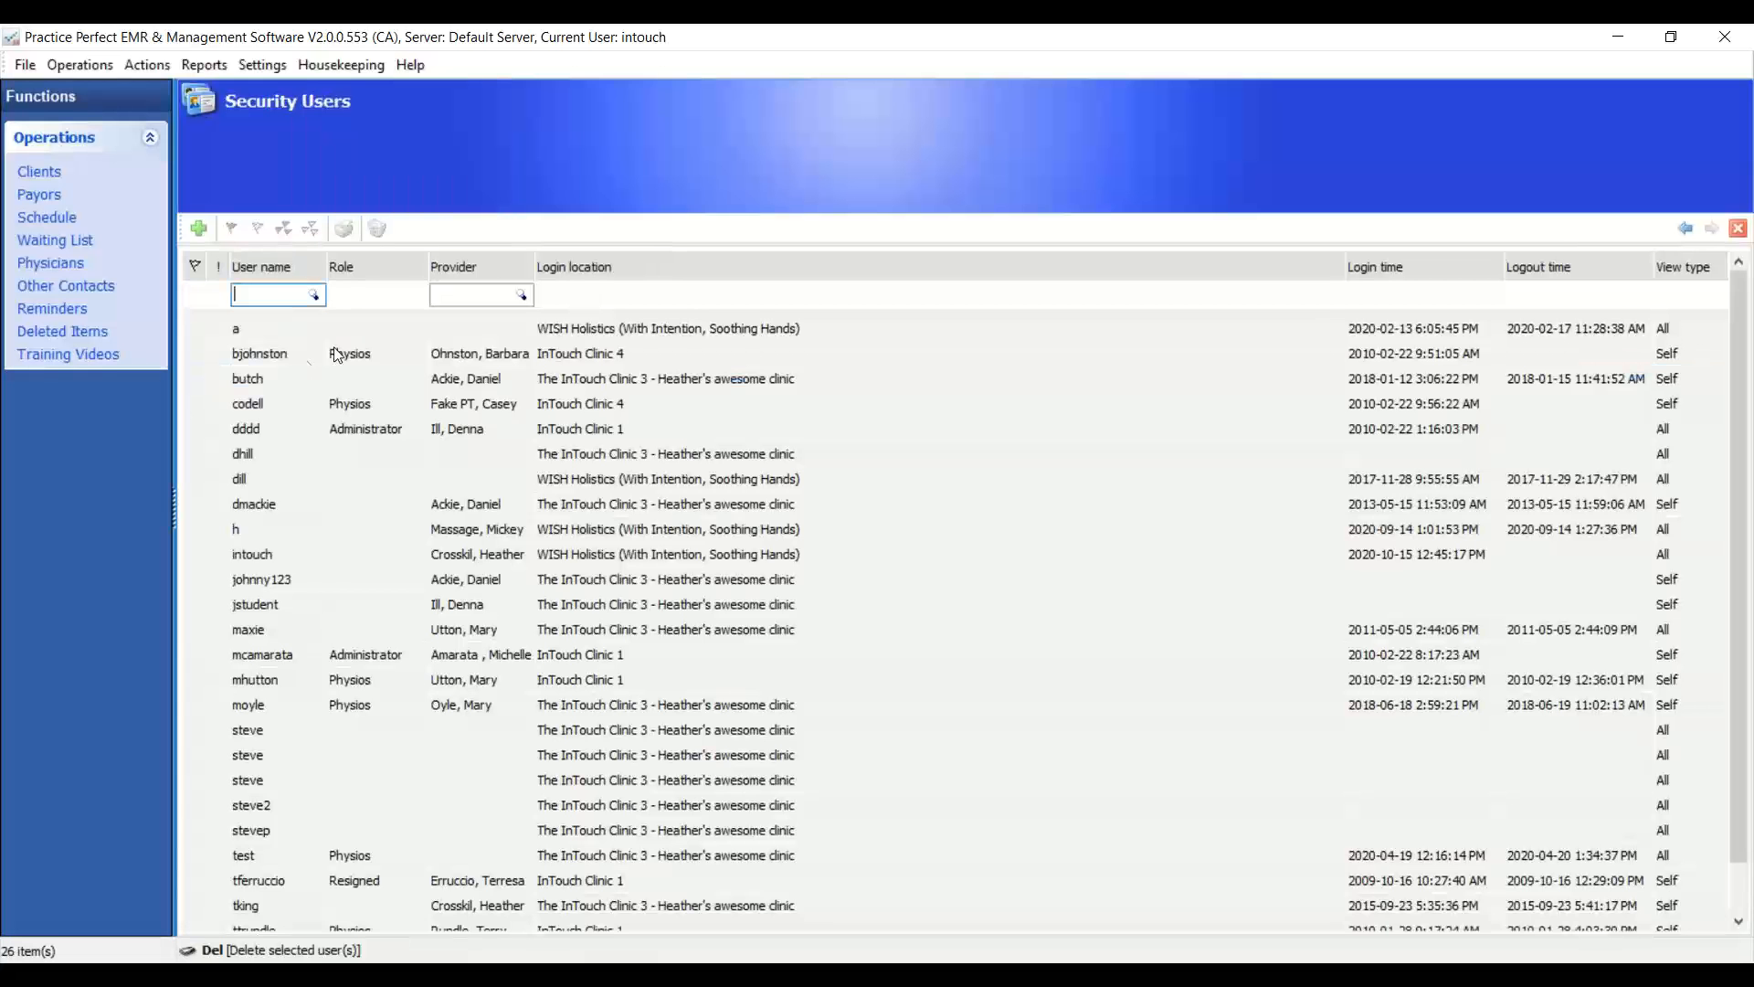
{"action": "double_click", "coordinate": [250, 534]}
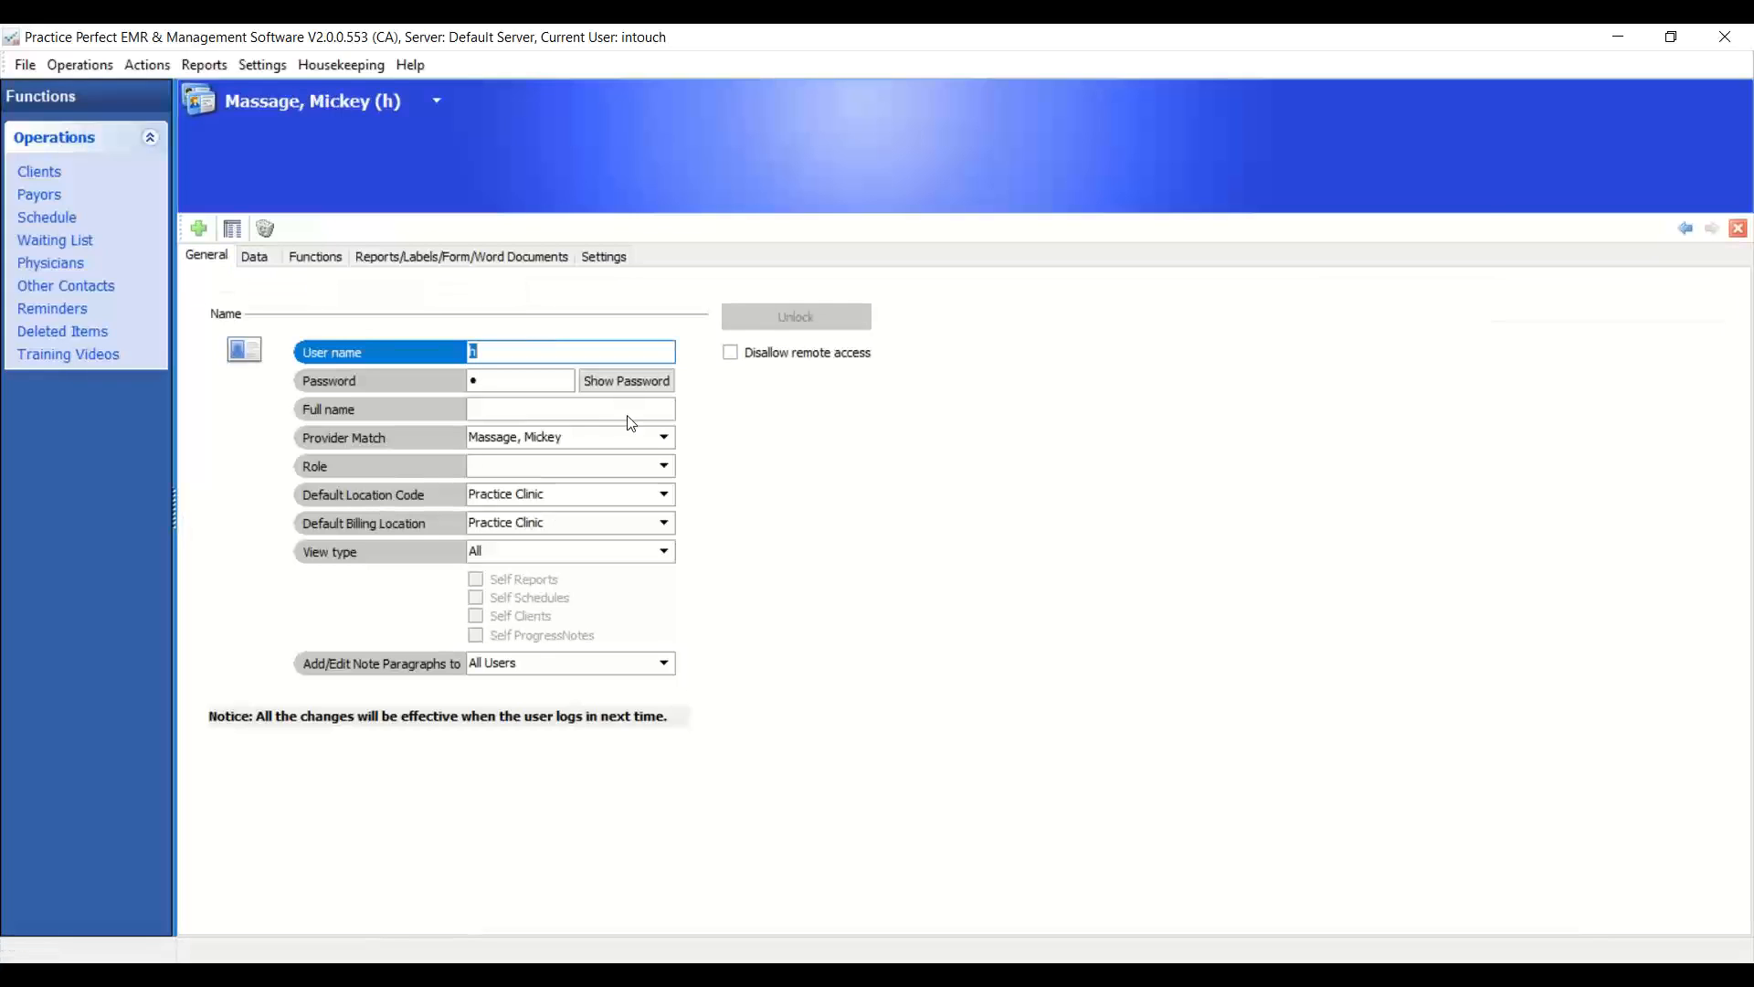
- Review the roles that can be assigned to the user, leaving the Role field blank
{"action": "left_click", "coordinate": [665, 466]}
{"action": "left_click", "coordinate": [664, 466]}
{"action": "left_click", "coordinate": [666, 467]}
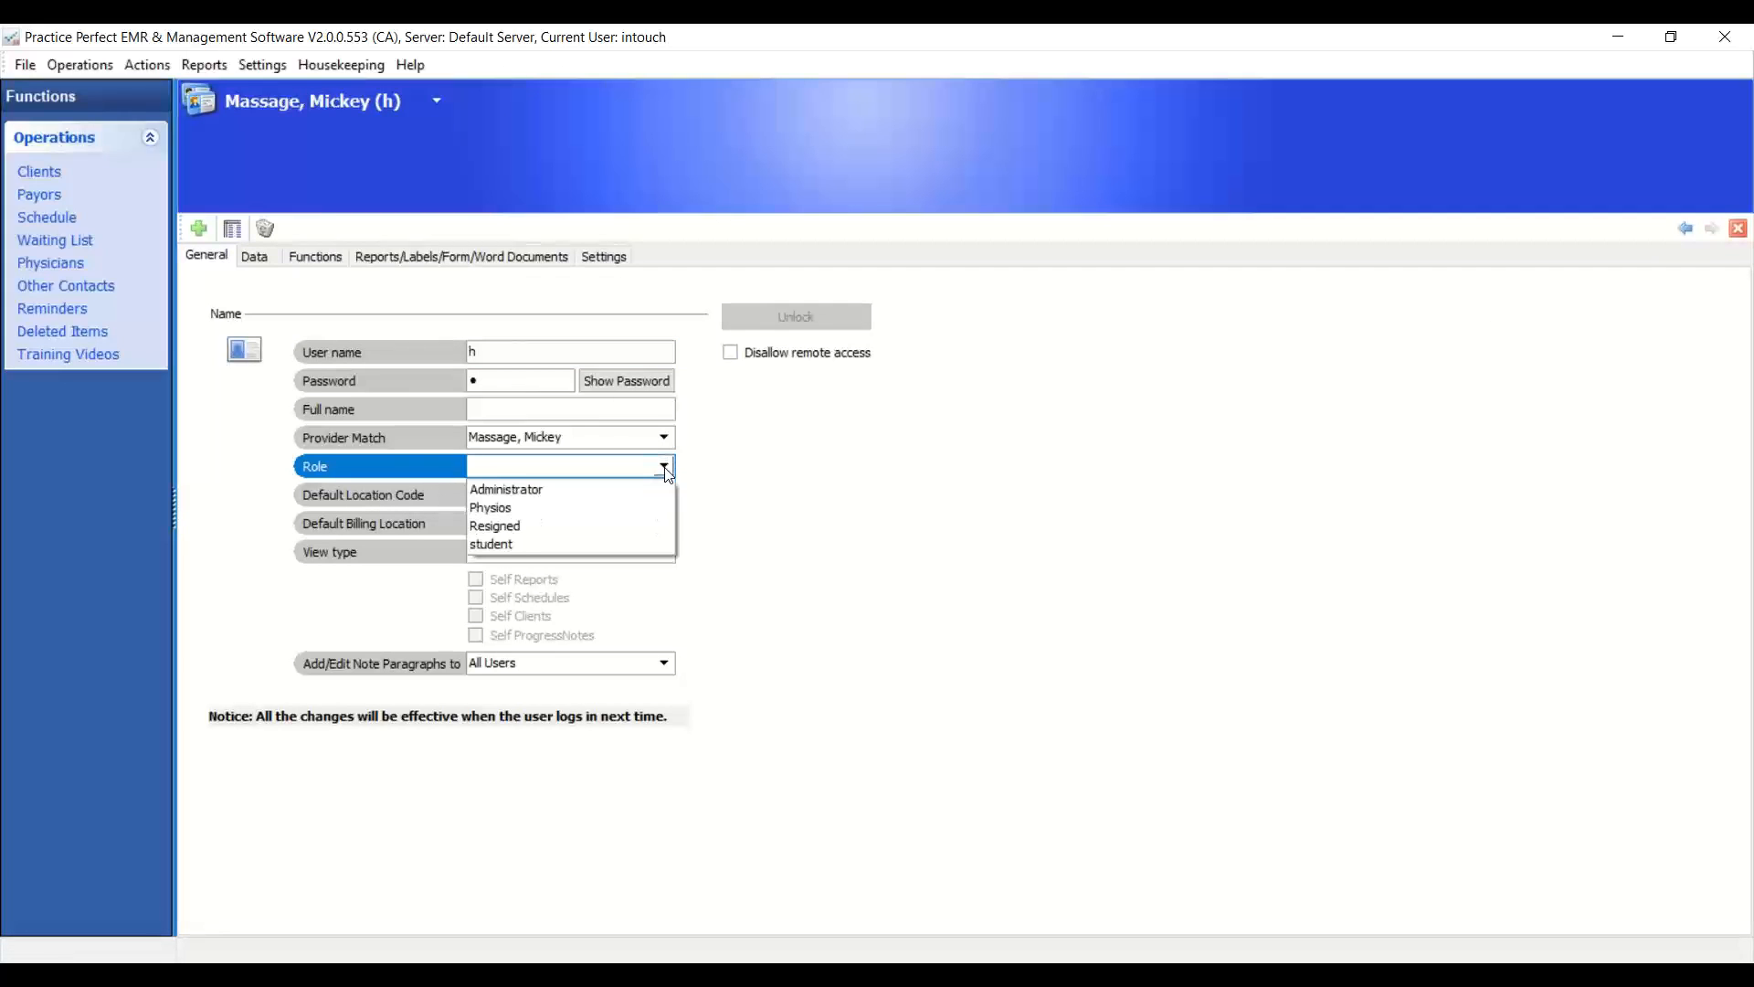
{"action": "left_click", "coordinate": [665, 468]}
{"action": "left_click", "coordinate": [665, 468]}
{"action": "left_click", "coordinate": [665, 468]}
{"action": "left_click", "coordinate": [665, 468]}
{"action": "left_click", "coordinate": [665, 468]}
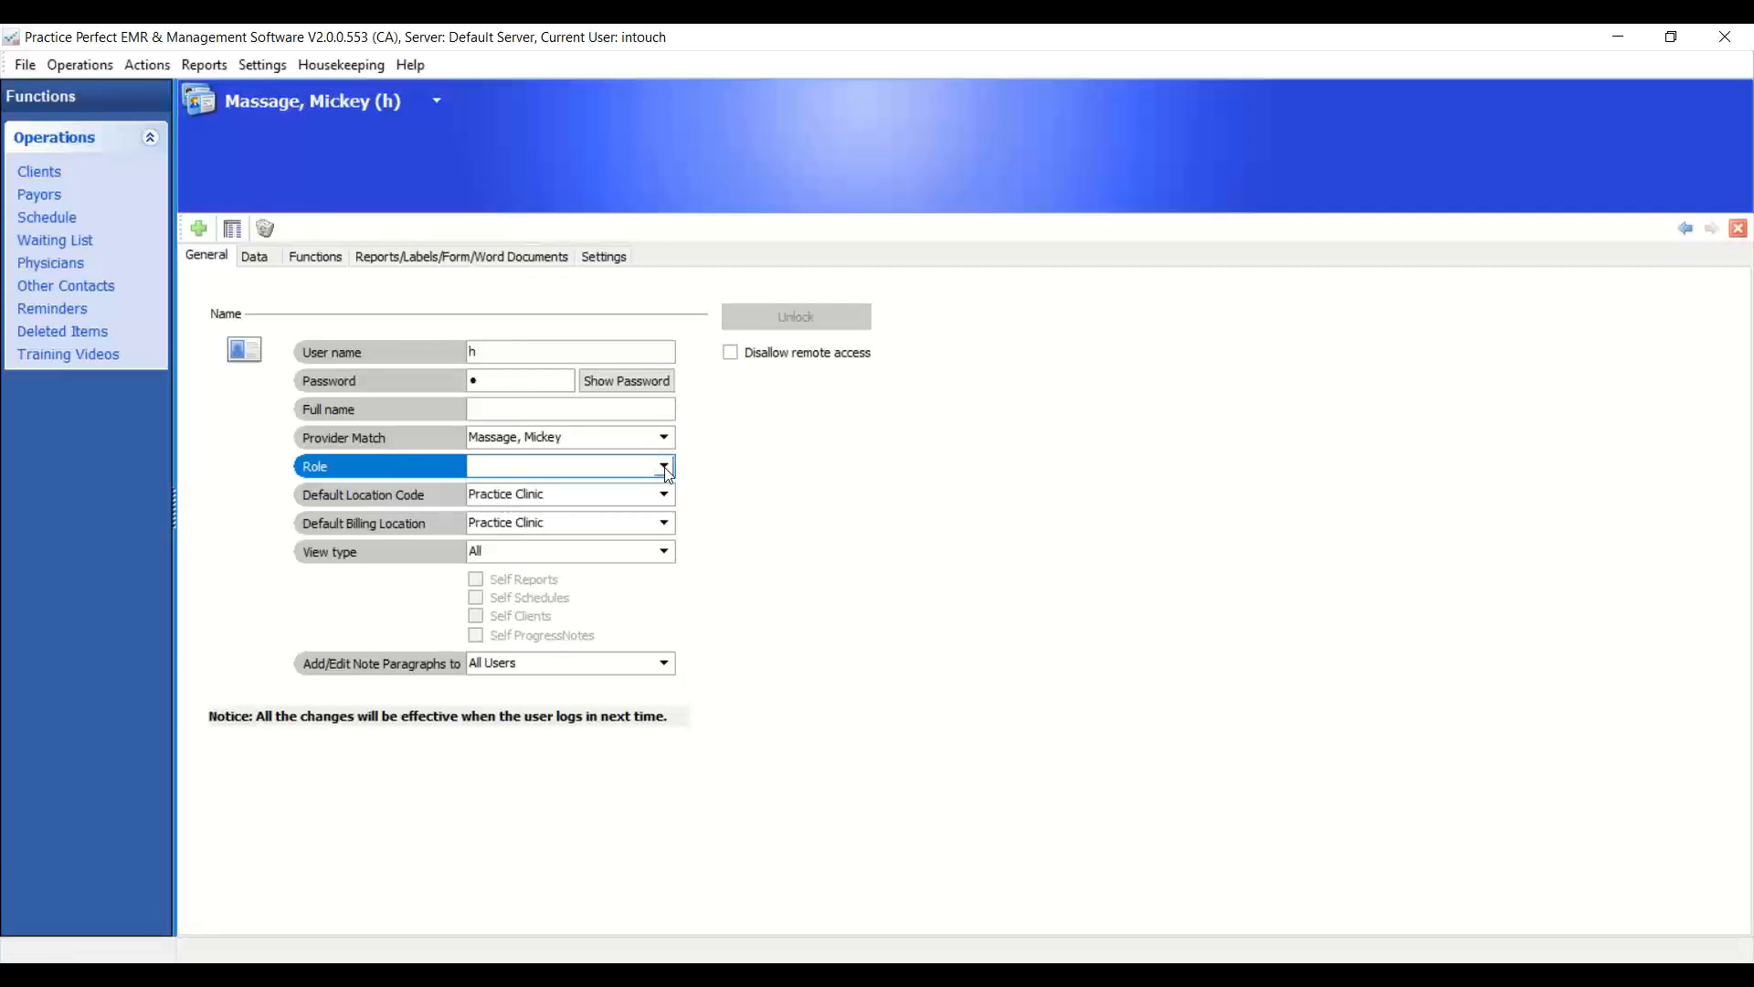
- Recheck the role choices for the user record without assigning one, and locate the Security Users list in housekeeping
{"action": "left_click", "coordinate": [665, 468]}
{"action": "left_click", "coordinate": [666, 468]}
{"action": "left_click", "coordinate": [665, 467]}
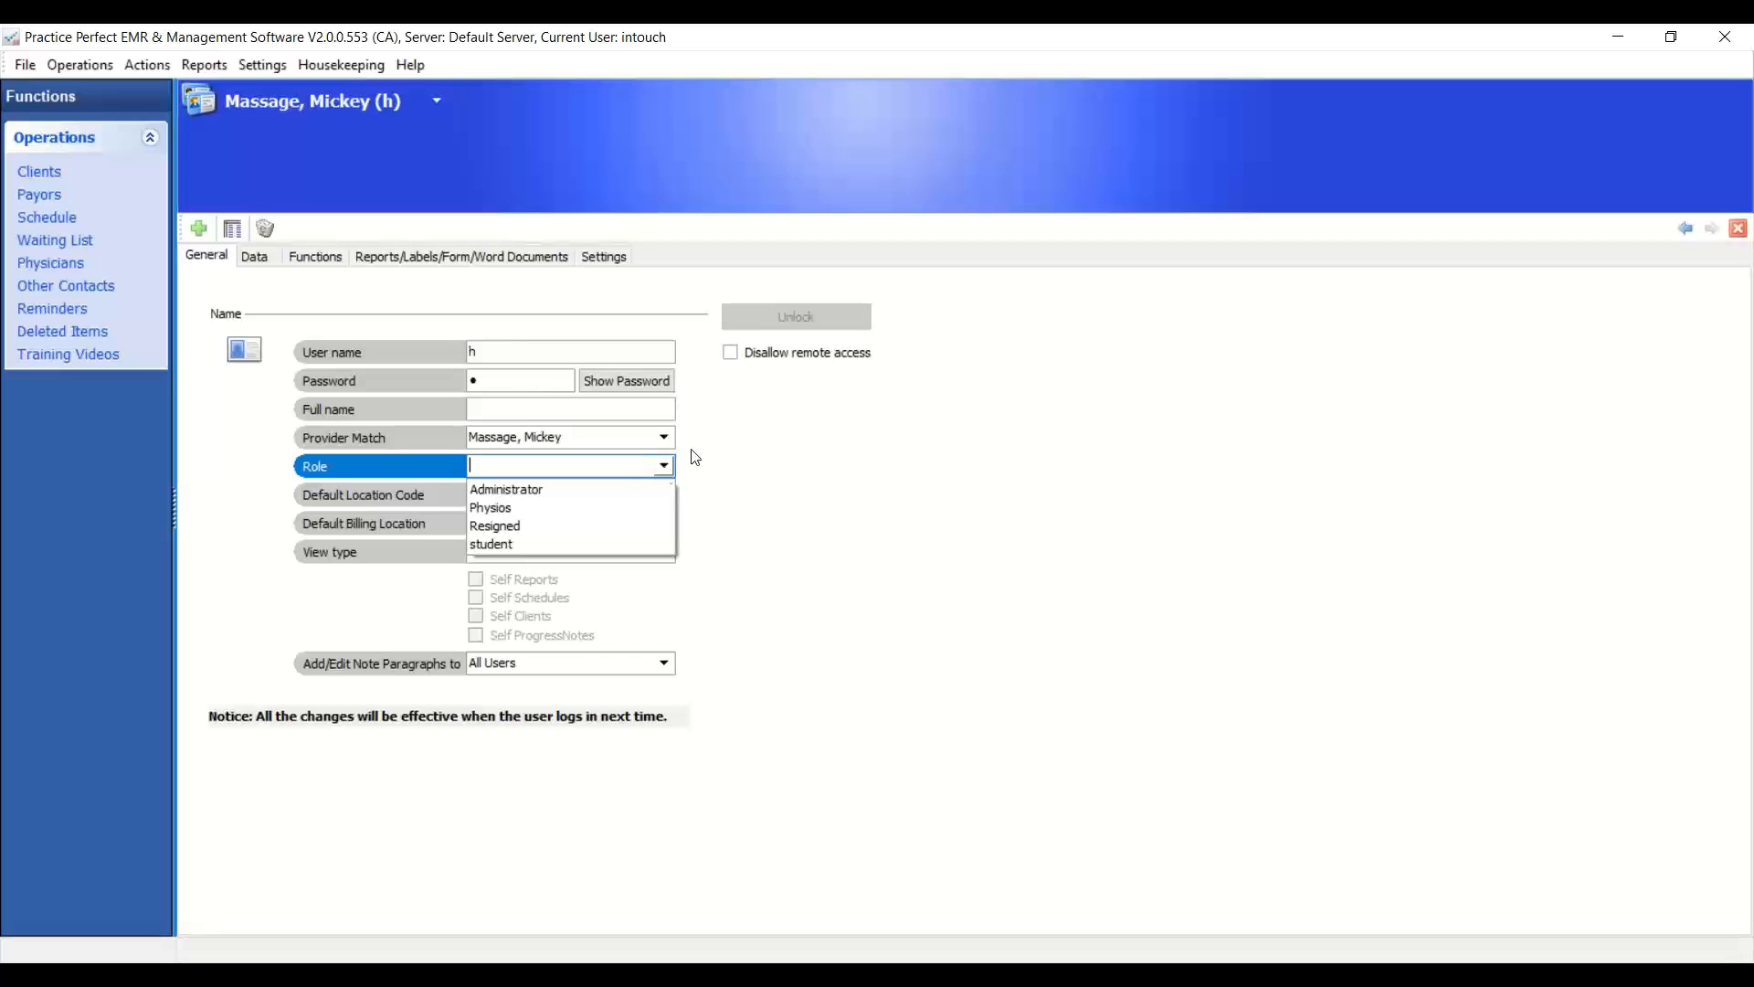
{"action": "left_click", "coordinate": [358, 64]}
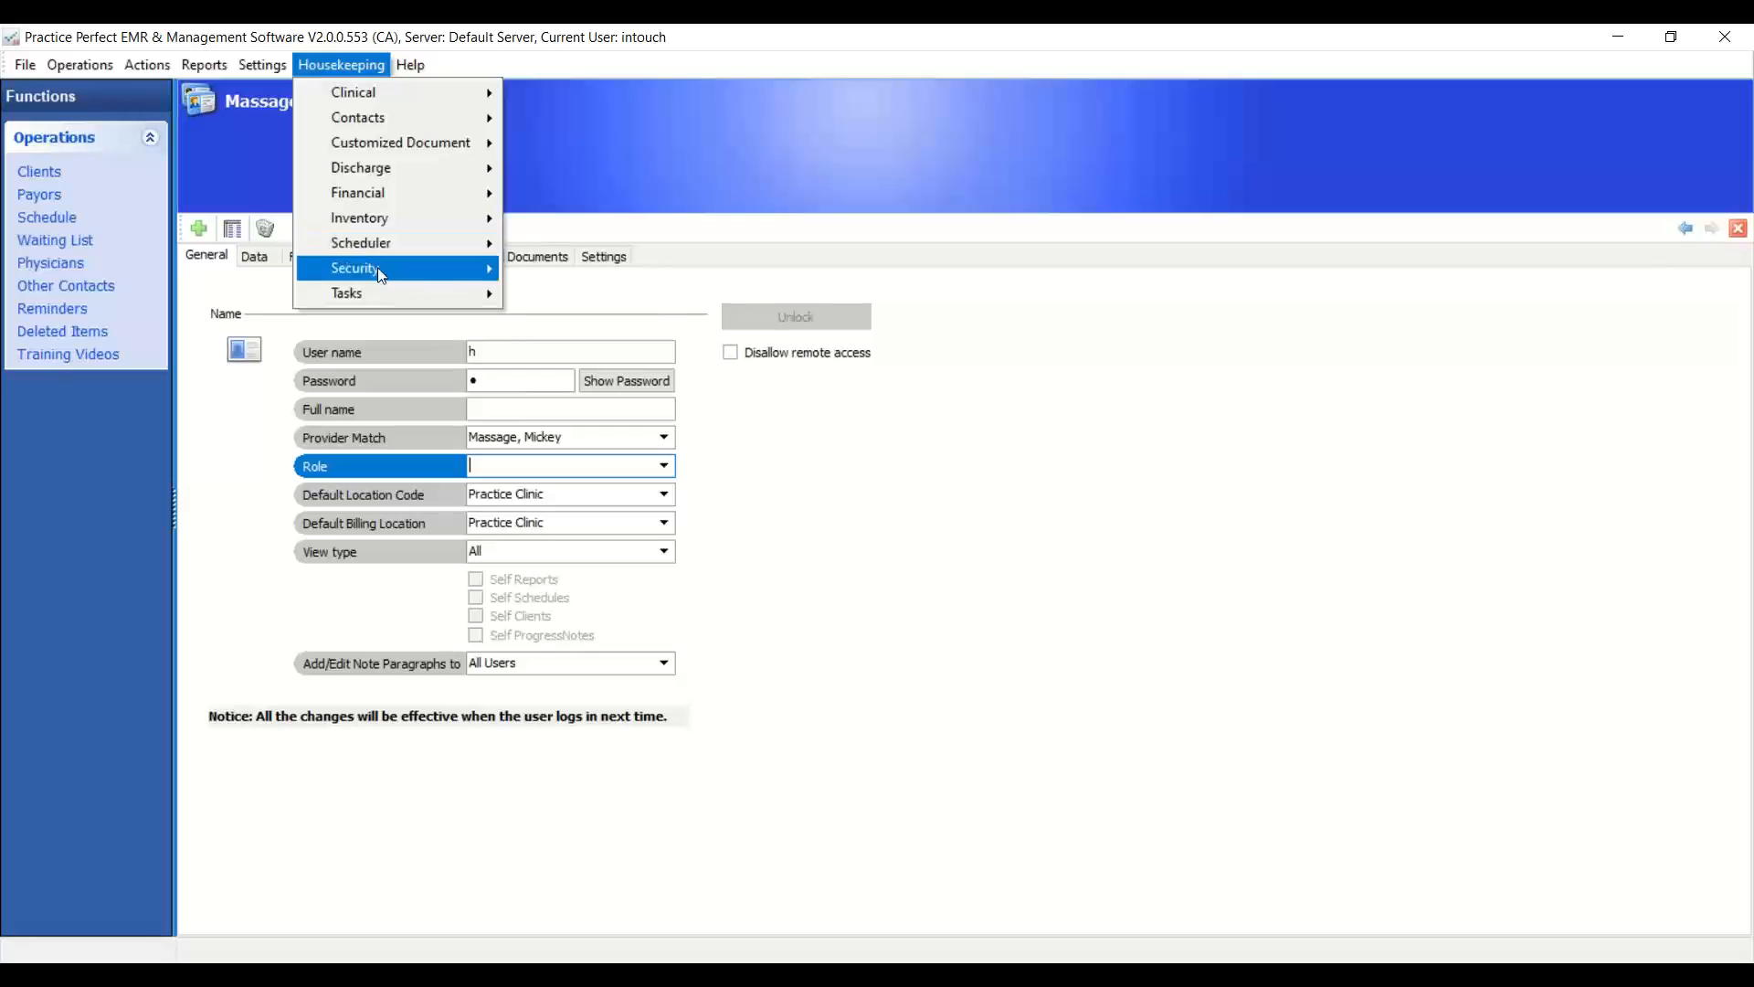
{"action": "mouse_move", "coordinate": [376, 266]}
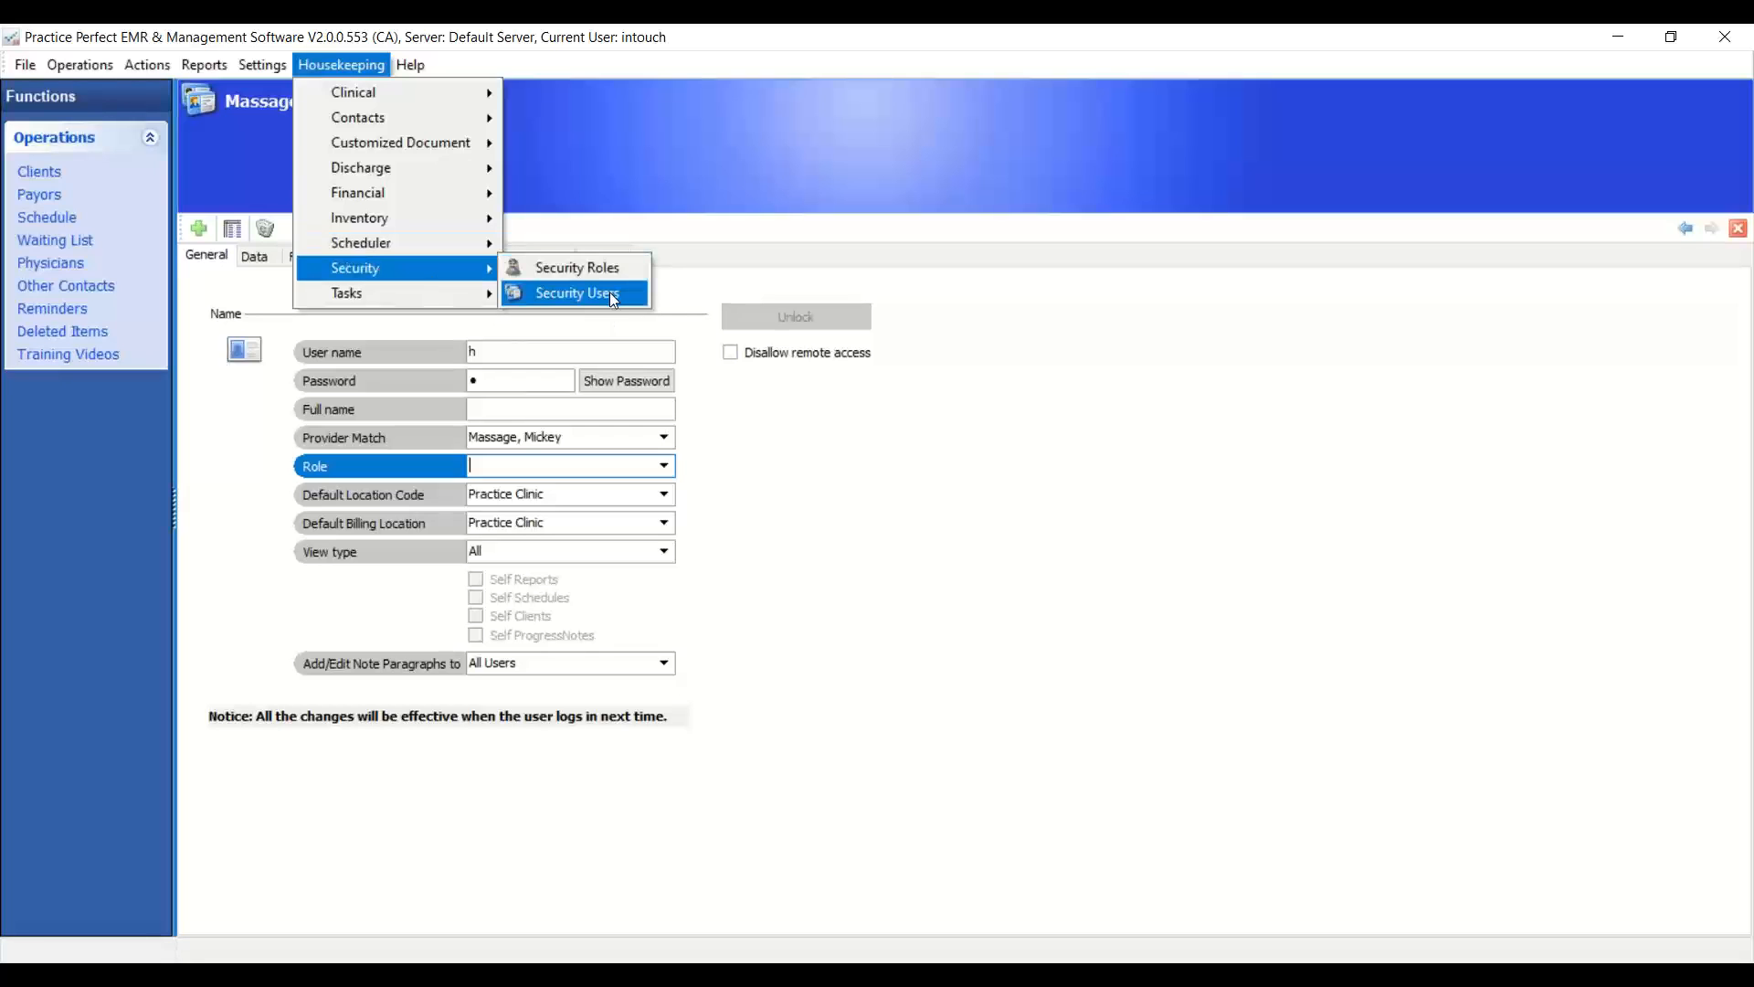
- Open the invoice format settings and review the client and payor formats, the custom message and the invoice preferences
{"action": "left_click", "coordinate": [284, 70]}
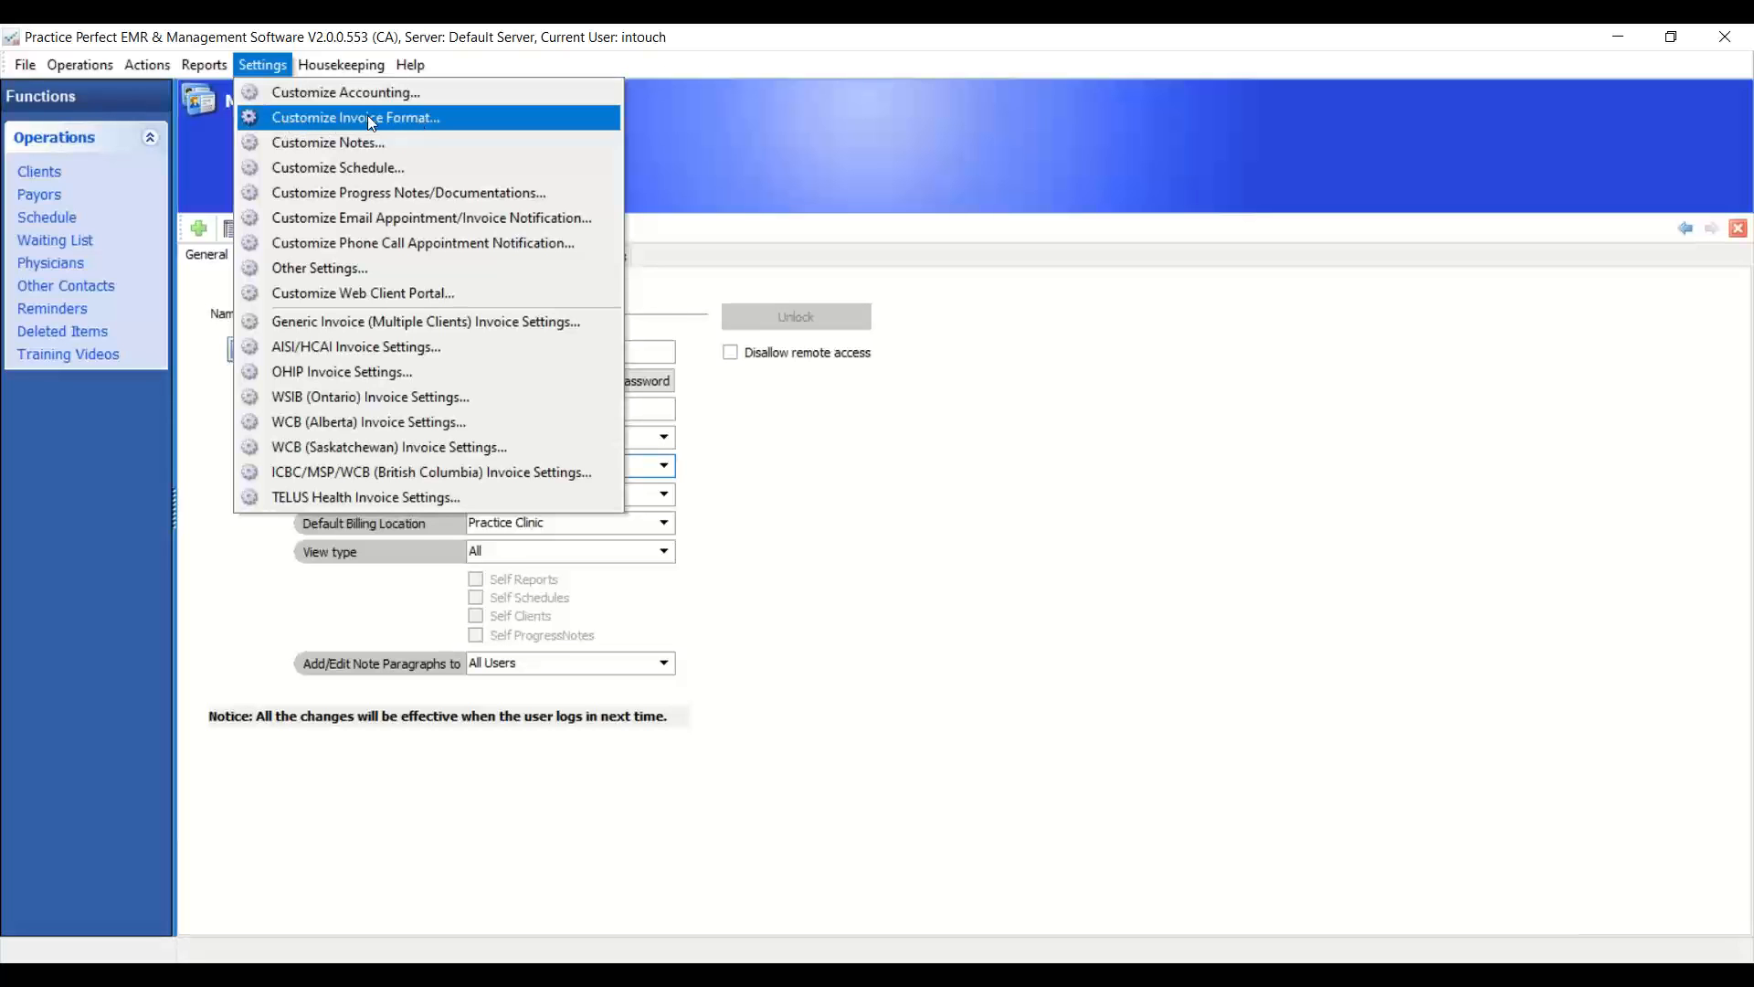
{"action": "left_click", "coordinate": [426, 119]}
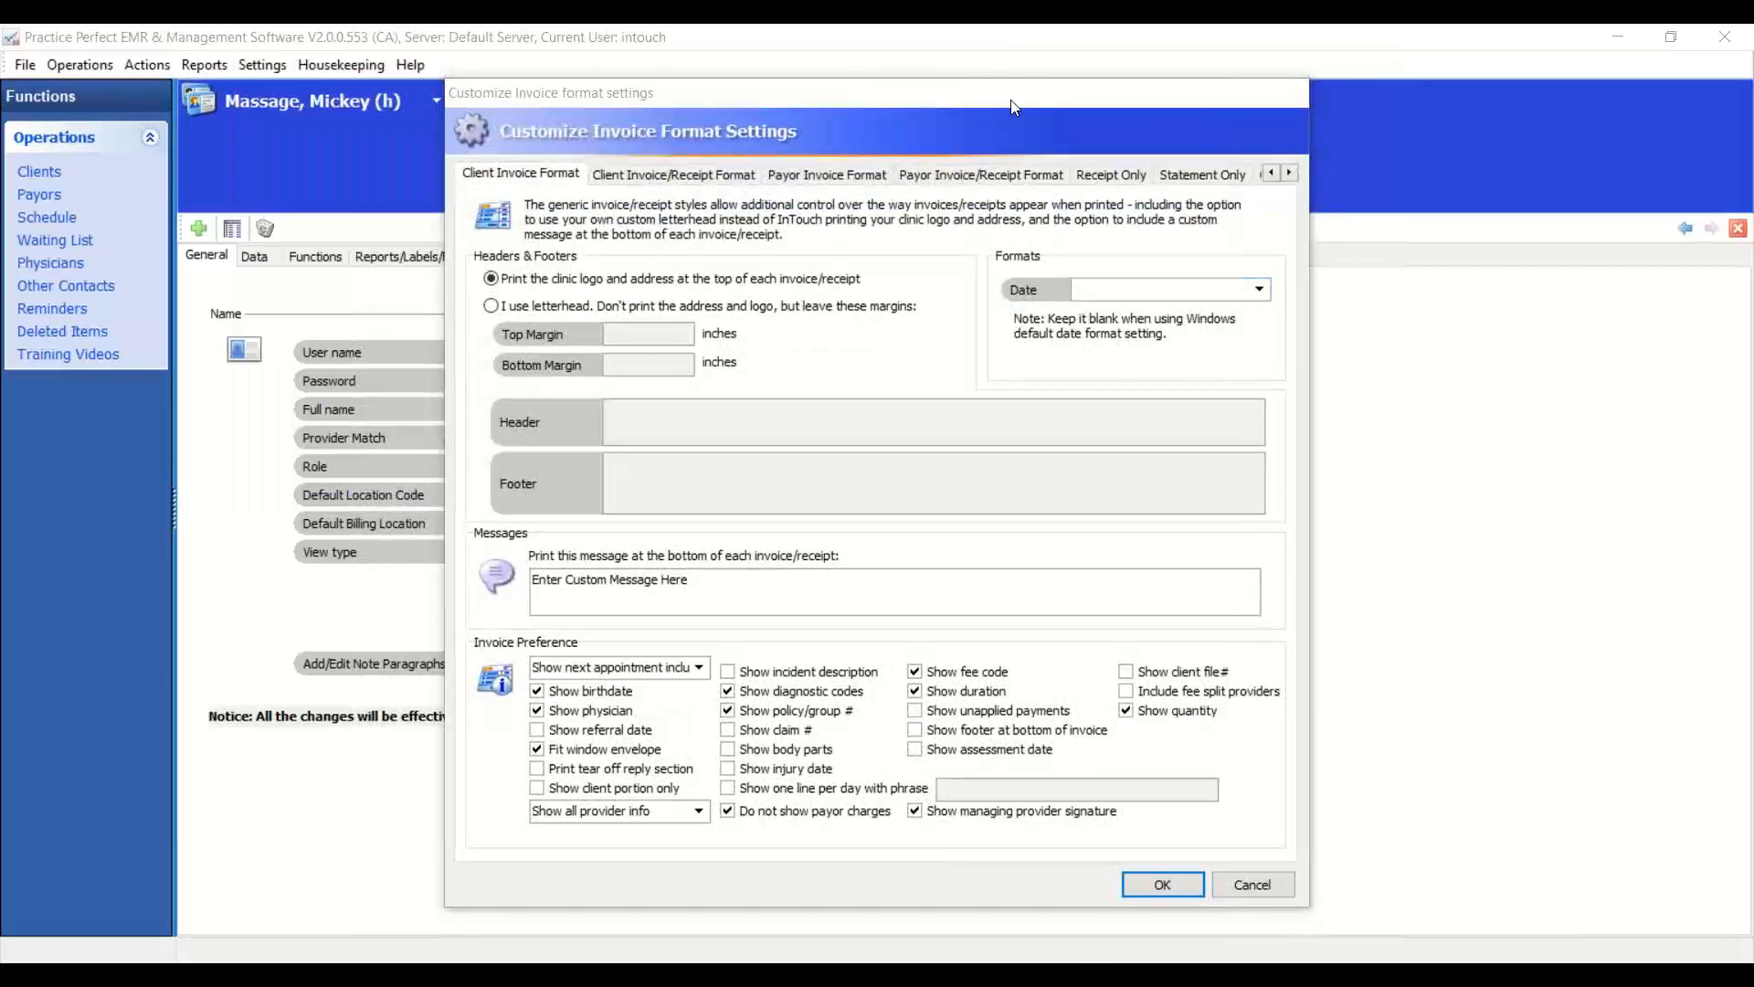
{"action": "mouse_move", "coordinate": [777, 146]}
{"action": "left_mouse_down"}
{"action": "mouse_move", "coordinate": [448, 164]}
{"action": "mouse_move", "coordinate": [603, 194]}
{"action": "mouse_move", "coordinate": [919, 142]}
{"action": "mouse_move", "coordinate": [1055, 165]}
{"action": "mouse_move", "coordinate": [877, 192]}
{"action": "mouse_move", "coordinate": [758, 178]}
{"action": "left_mouse_up"}
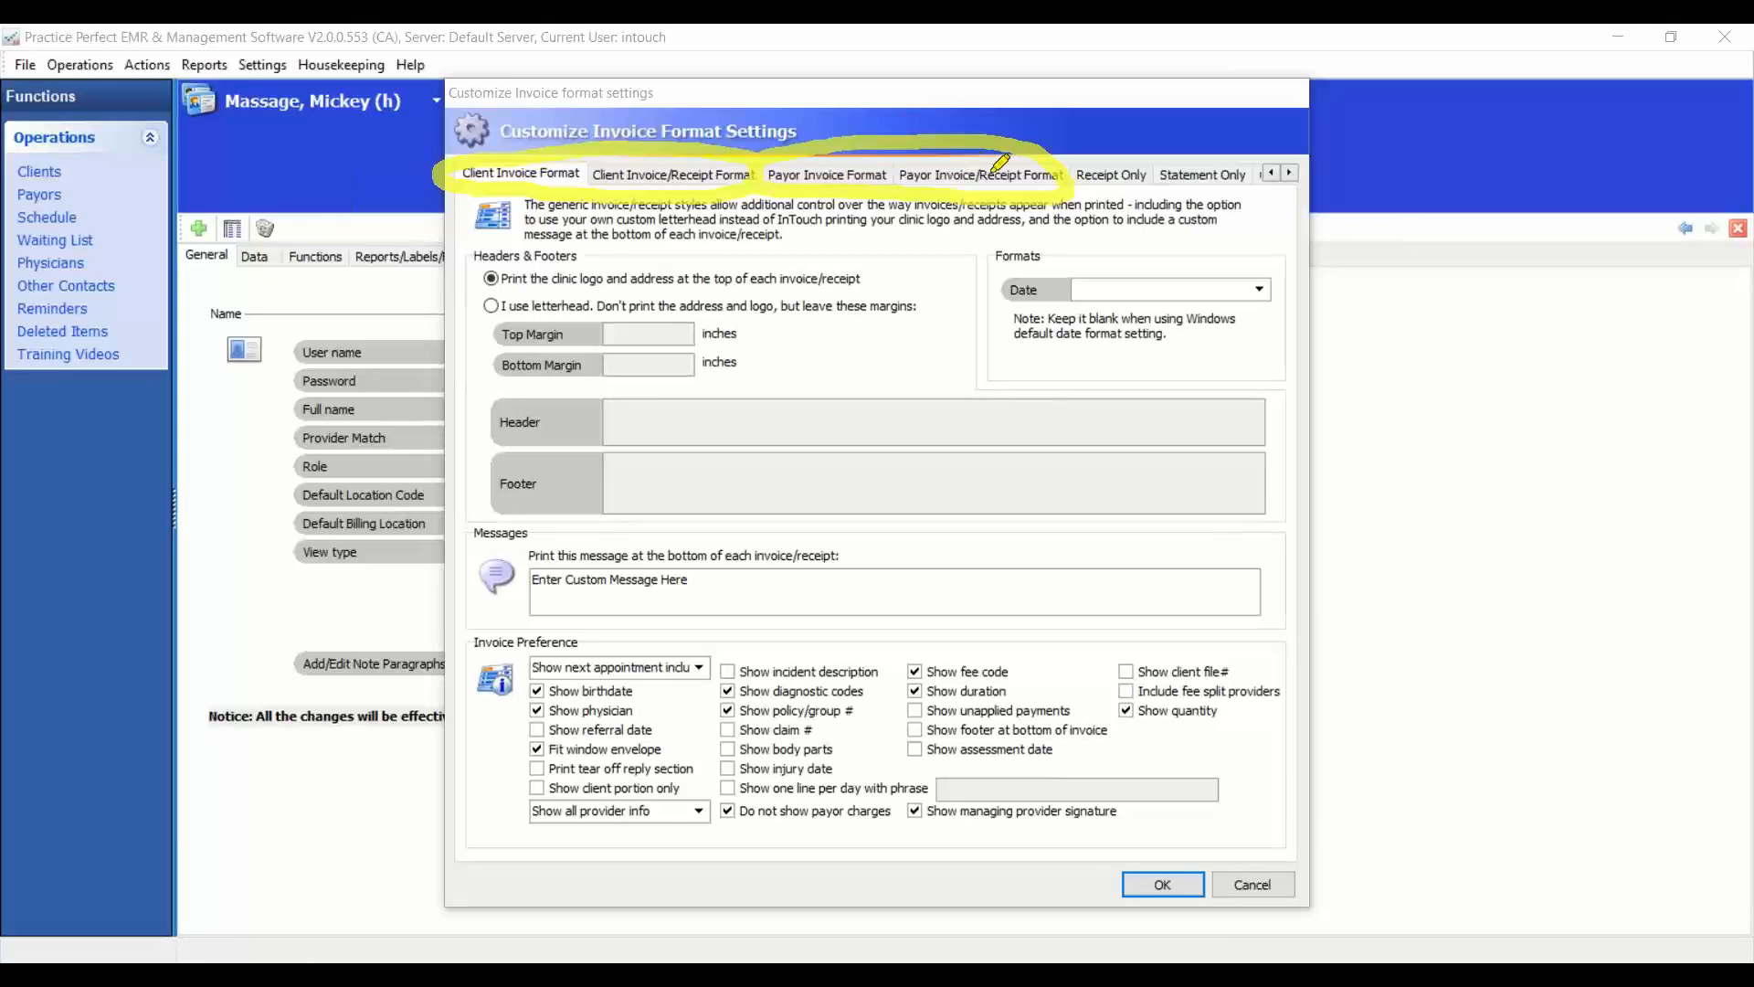
{"action": "mouse_move", "coordinate": [866, 559]}
{"action": "left_mouse_down"}
{"action": "mouse_move", "coordinate": [548, 522]}
{"action": "mouse_move", "coordinate": [557, 615]}
{"action": "mouse_move", "coordinate": [1252, 602]}
{"action": "mouse_move", "coordinate": [1153, 541]}
{"action": "mouse_move", "coordinate": [816, 540]}
{"action": "left_mouse_up"}
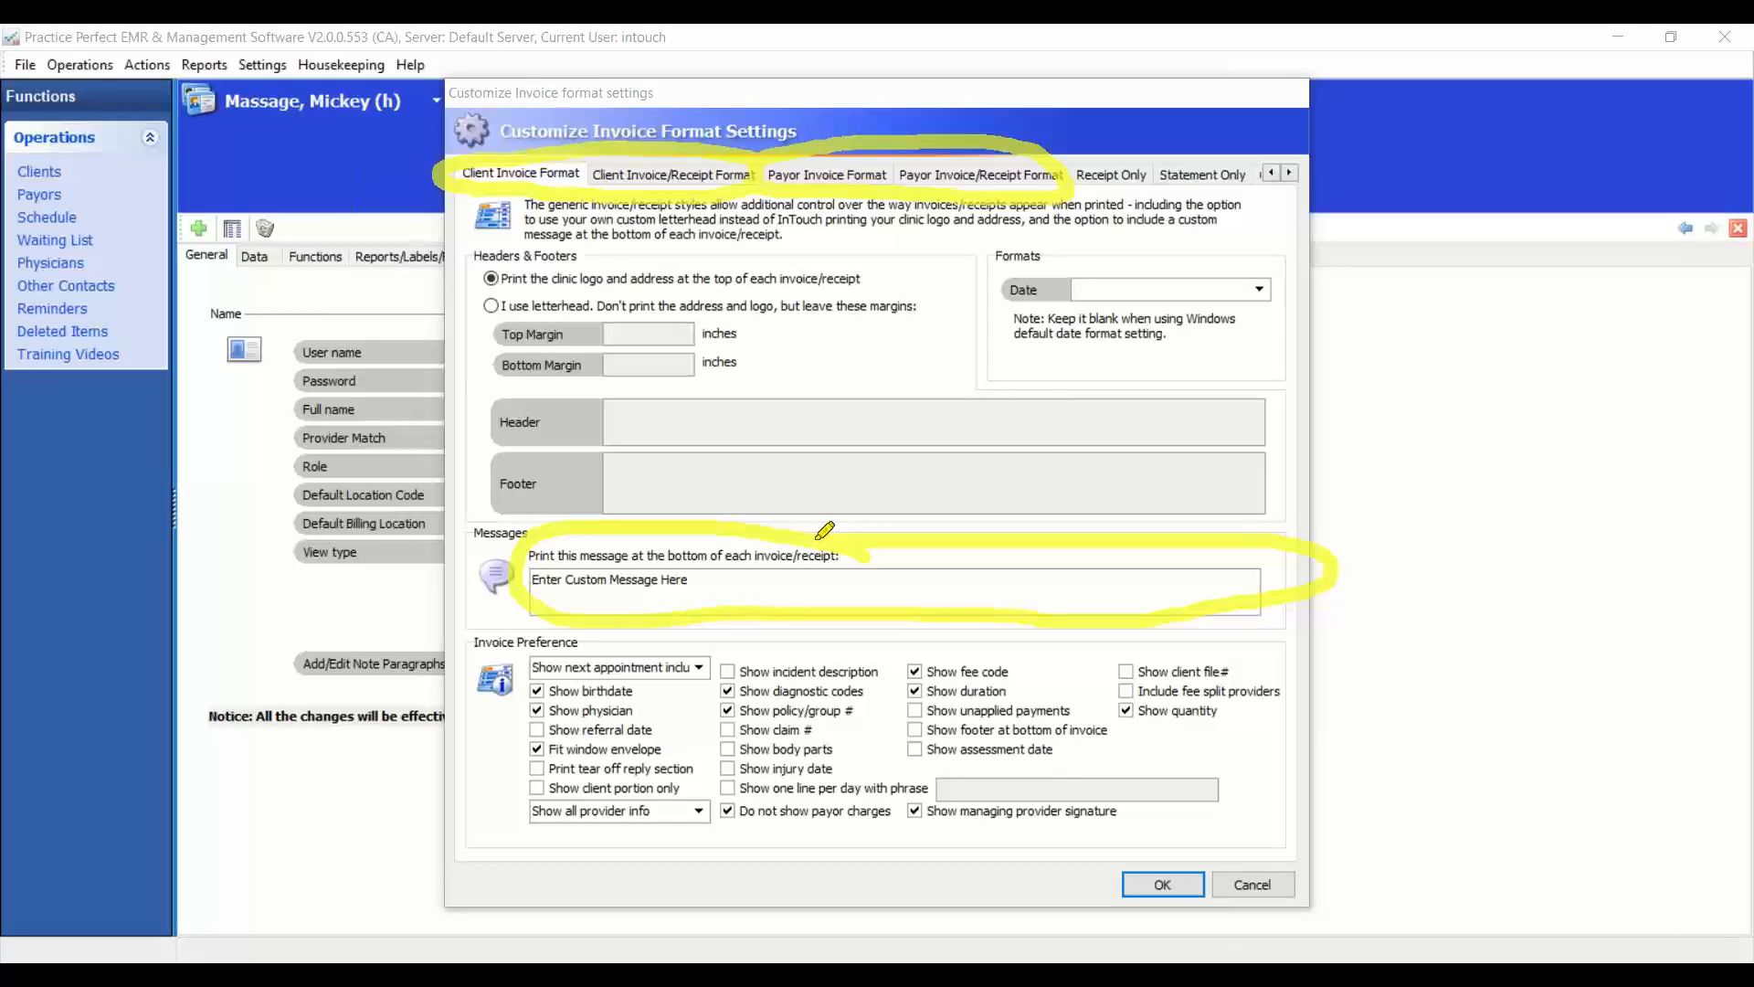
{"action": "mouse_move", "coordinate": [590, 615]}
{"action": "left_mouse_down"}
{"action": "mouse_move", "coordinate": [457, 695]}
{"action": "mouse_move", "coordinate": [571, 894]}
{"action": "mouse_move", "coordinate": [1245, 845]}
{"action": "mouse_move", "coordinate": [1284, 617]}
{"action": "mouse_move", "coordinate": [1263, 600]}
{"action": "left_mouse_up"}
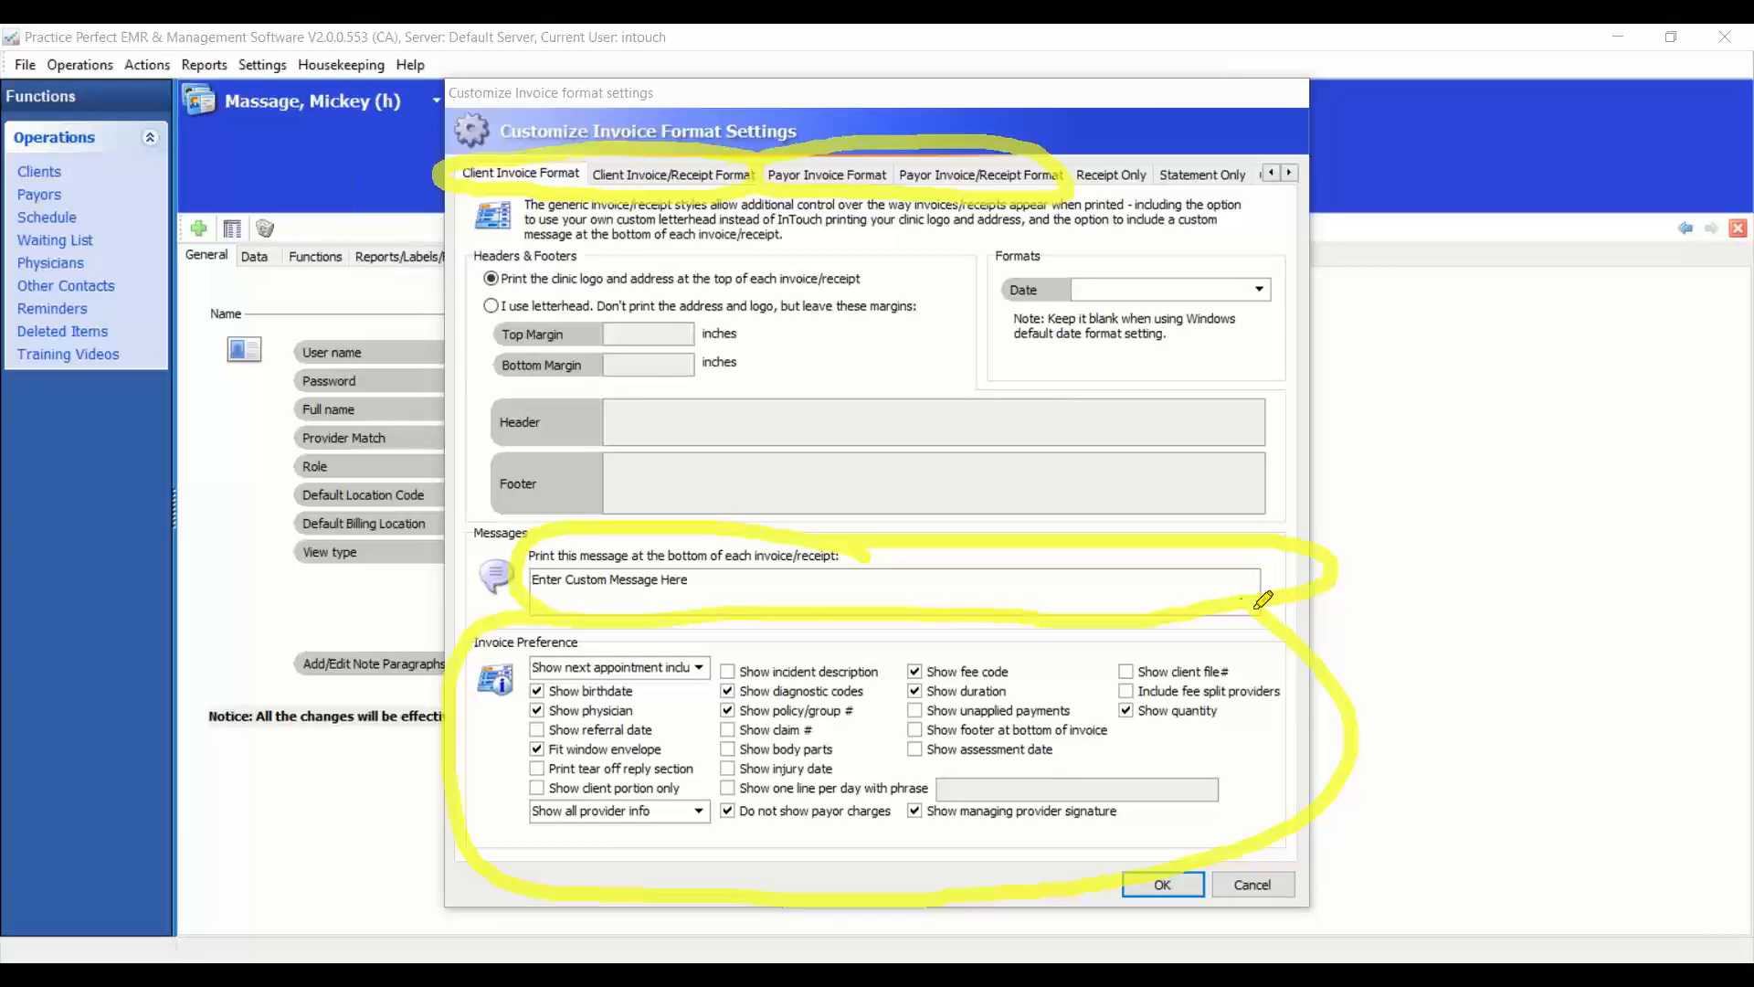
{"action": "mouse_move", "coordinate": [557, 684]}
{"action": "left_mouse_down"}
{"action": "mouse_move", "coordinate": [628, 677]}
{"action": "mouse_move", "coordinate": [633, 710]}
{"action": "left_mouse_up"}
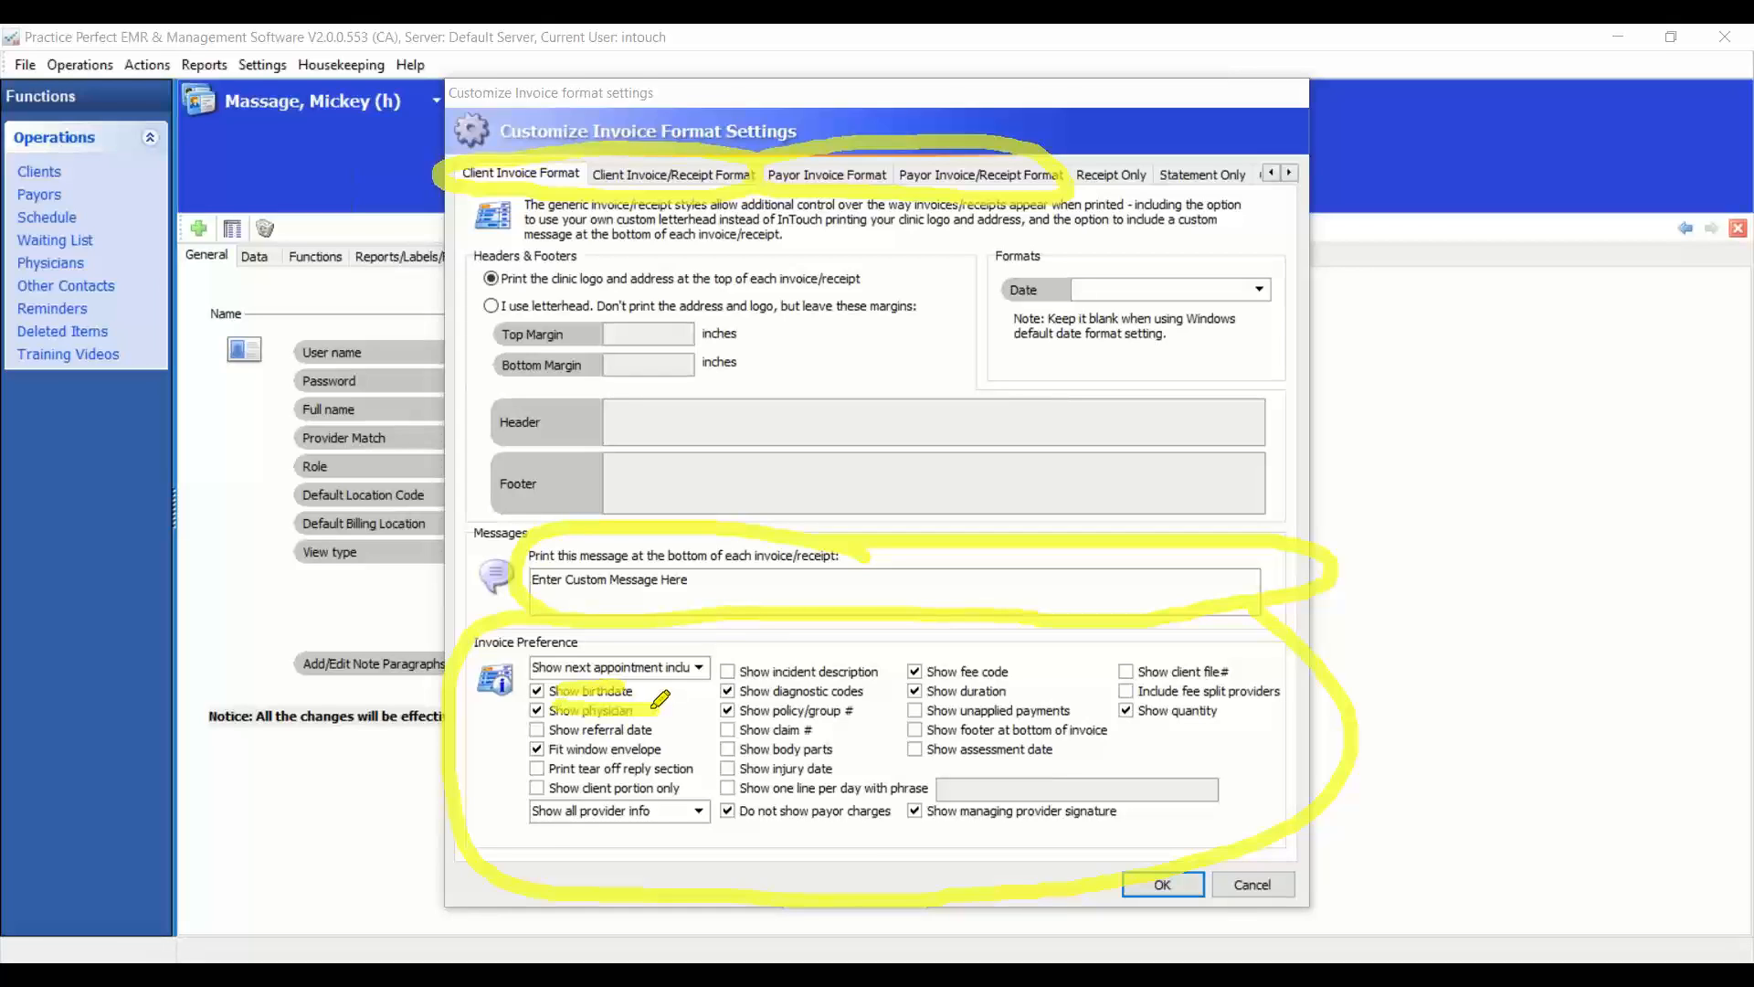
{"action": "left_click_drag", "start_coordinate": [748, 692], "coordinate": [852, 691]}
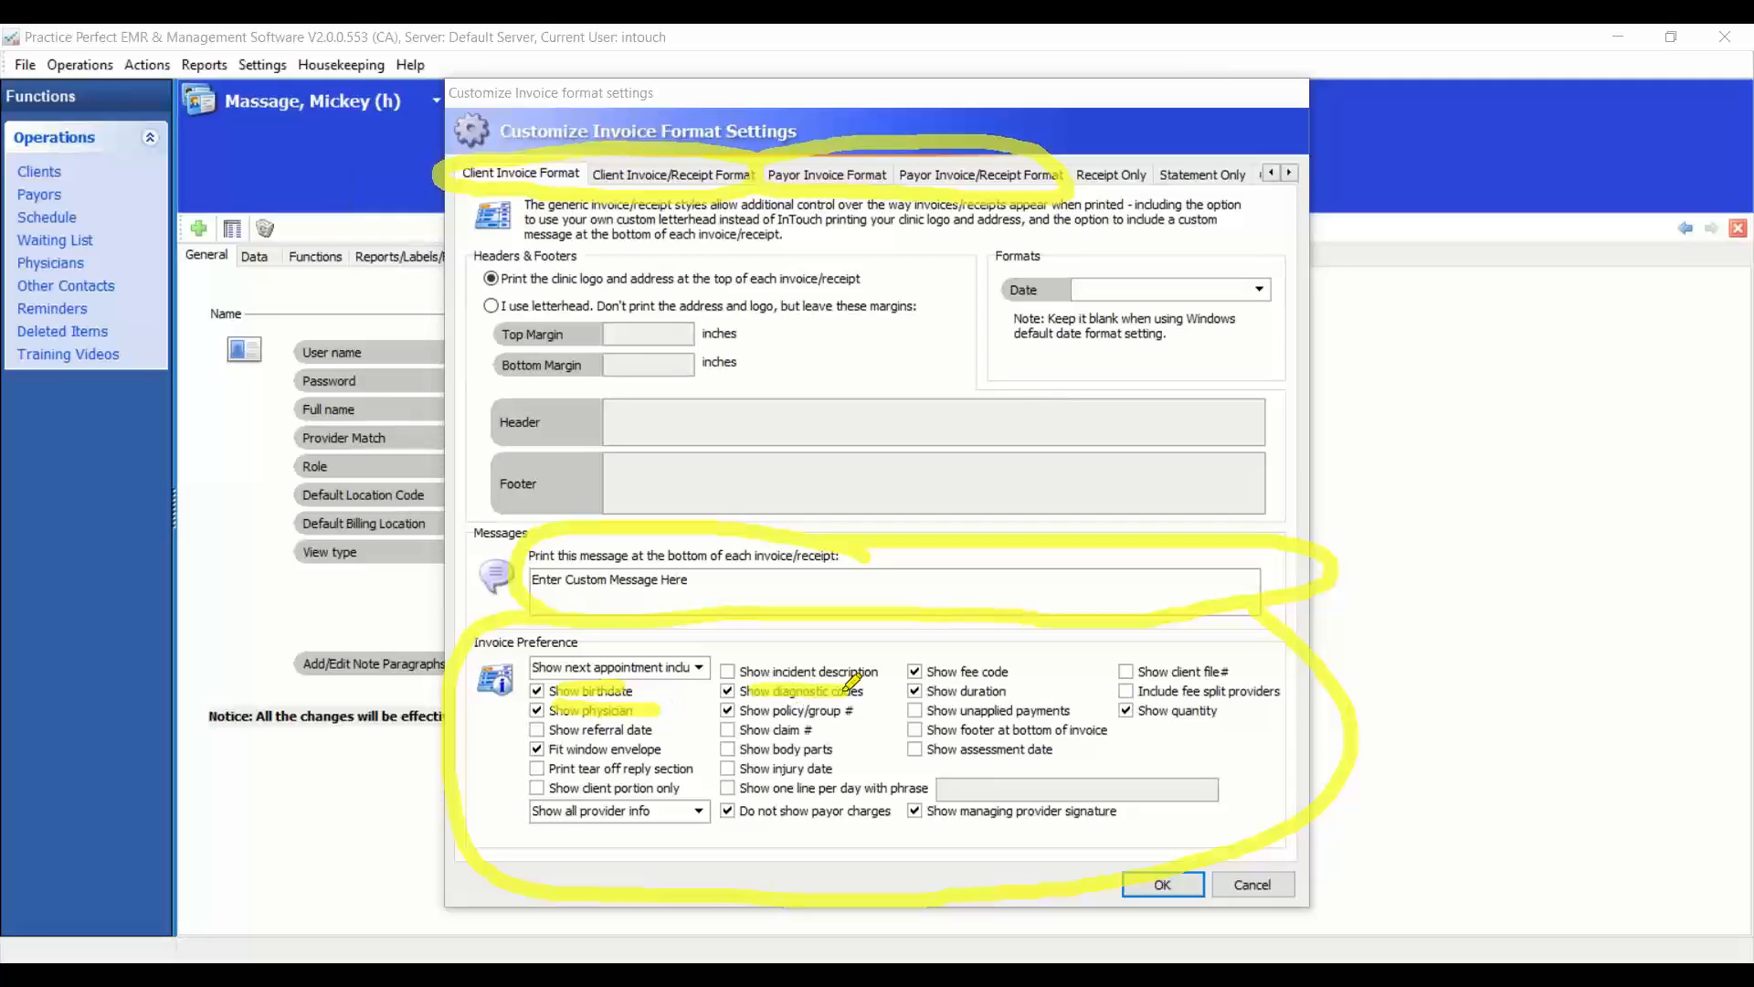
{"action": "left_click_drag", "start_coordinate": [755, 722], "coordinate": [817, 728]}
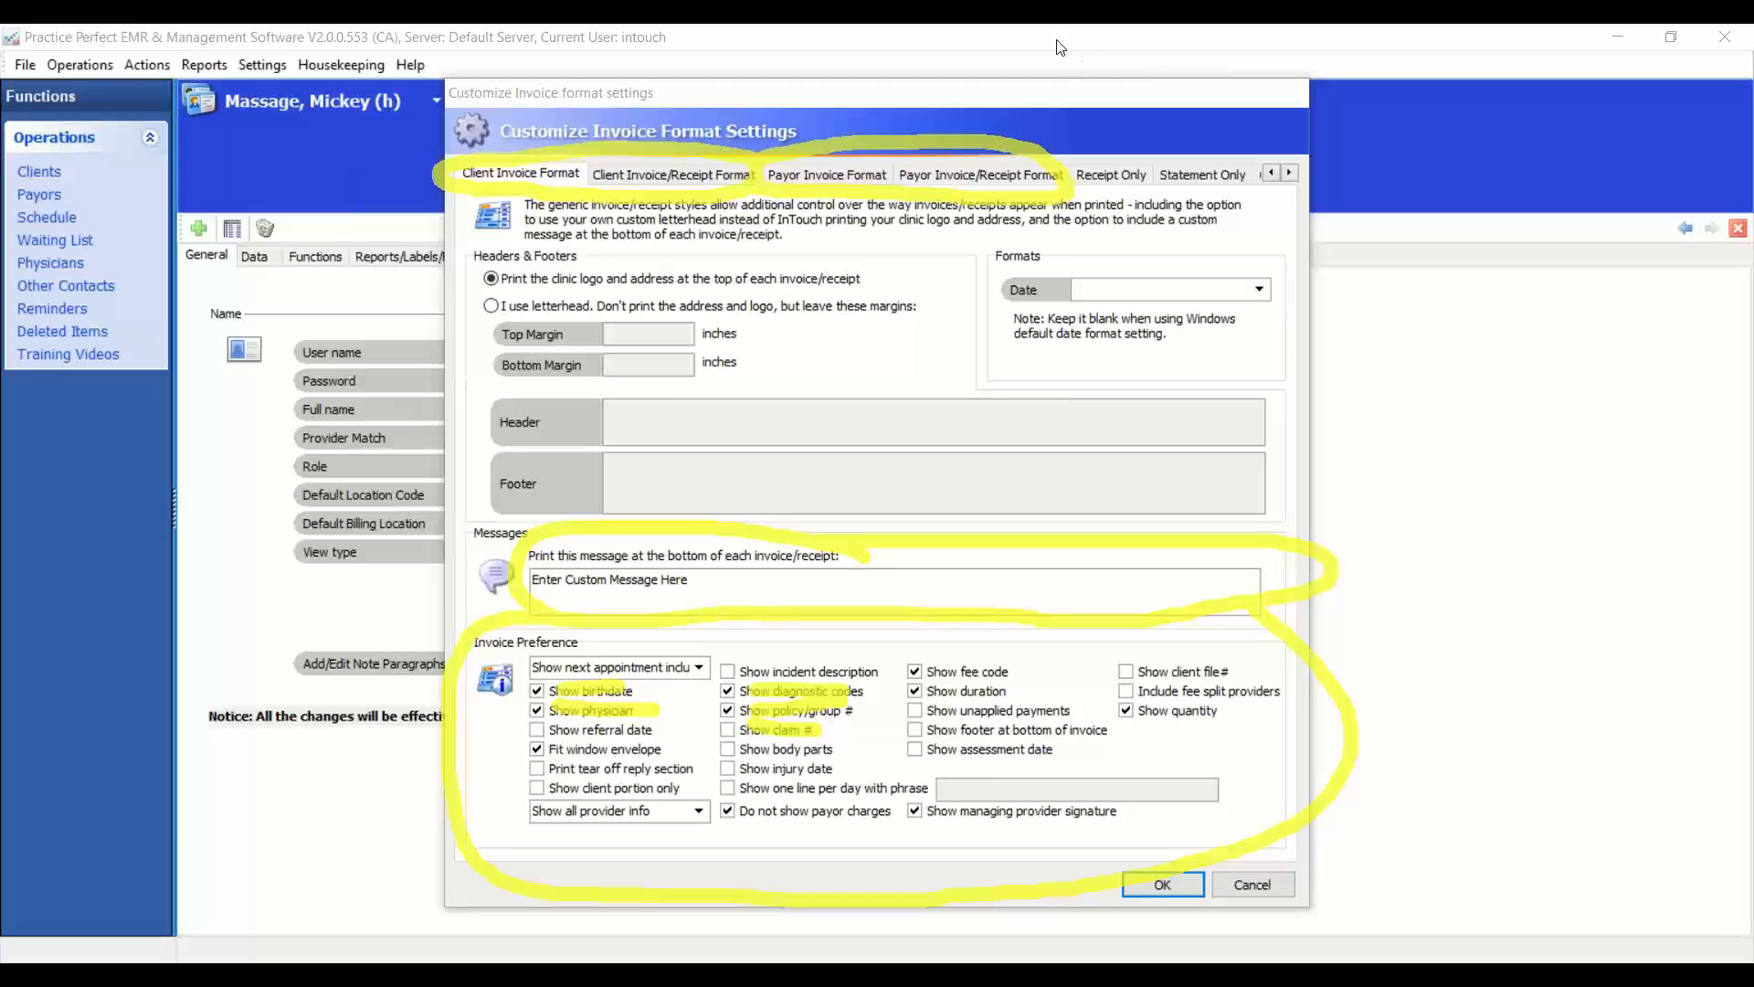
- Go over the client invoice format's message area and preference options again, and close the settings without saving
{"action": "left_click", "coordinate": [1022, 183]}
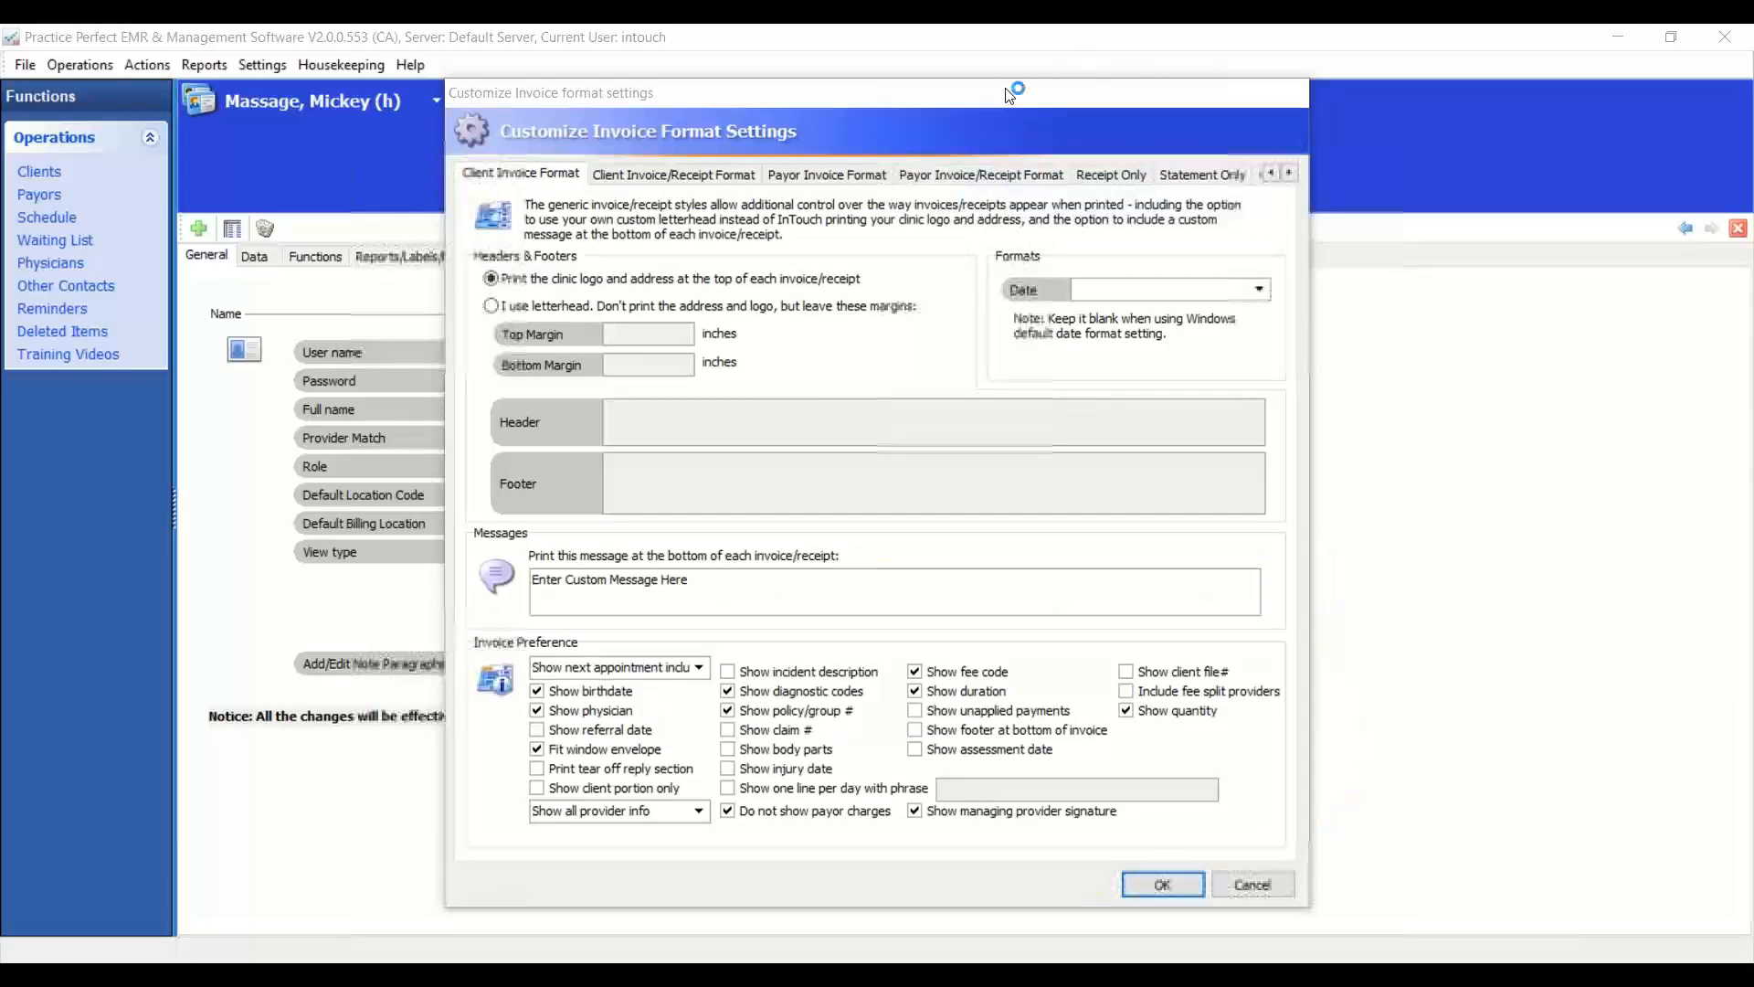
{"action": "left_click", "coordinate": [635, 177]}
{"action": "left_click", "coordinate": [554, 181]}
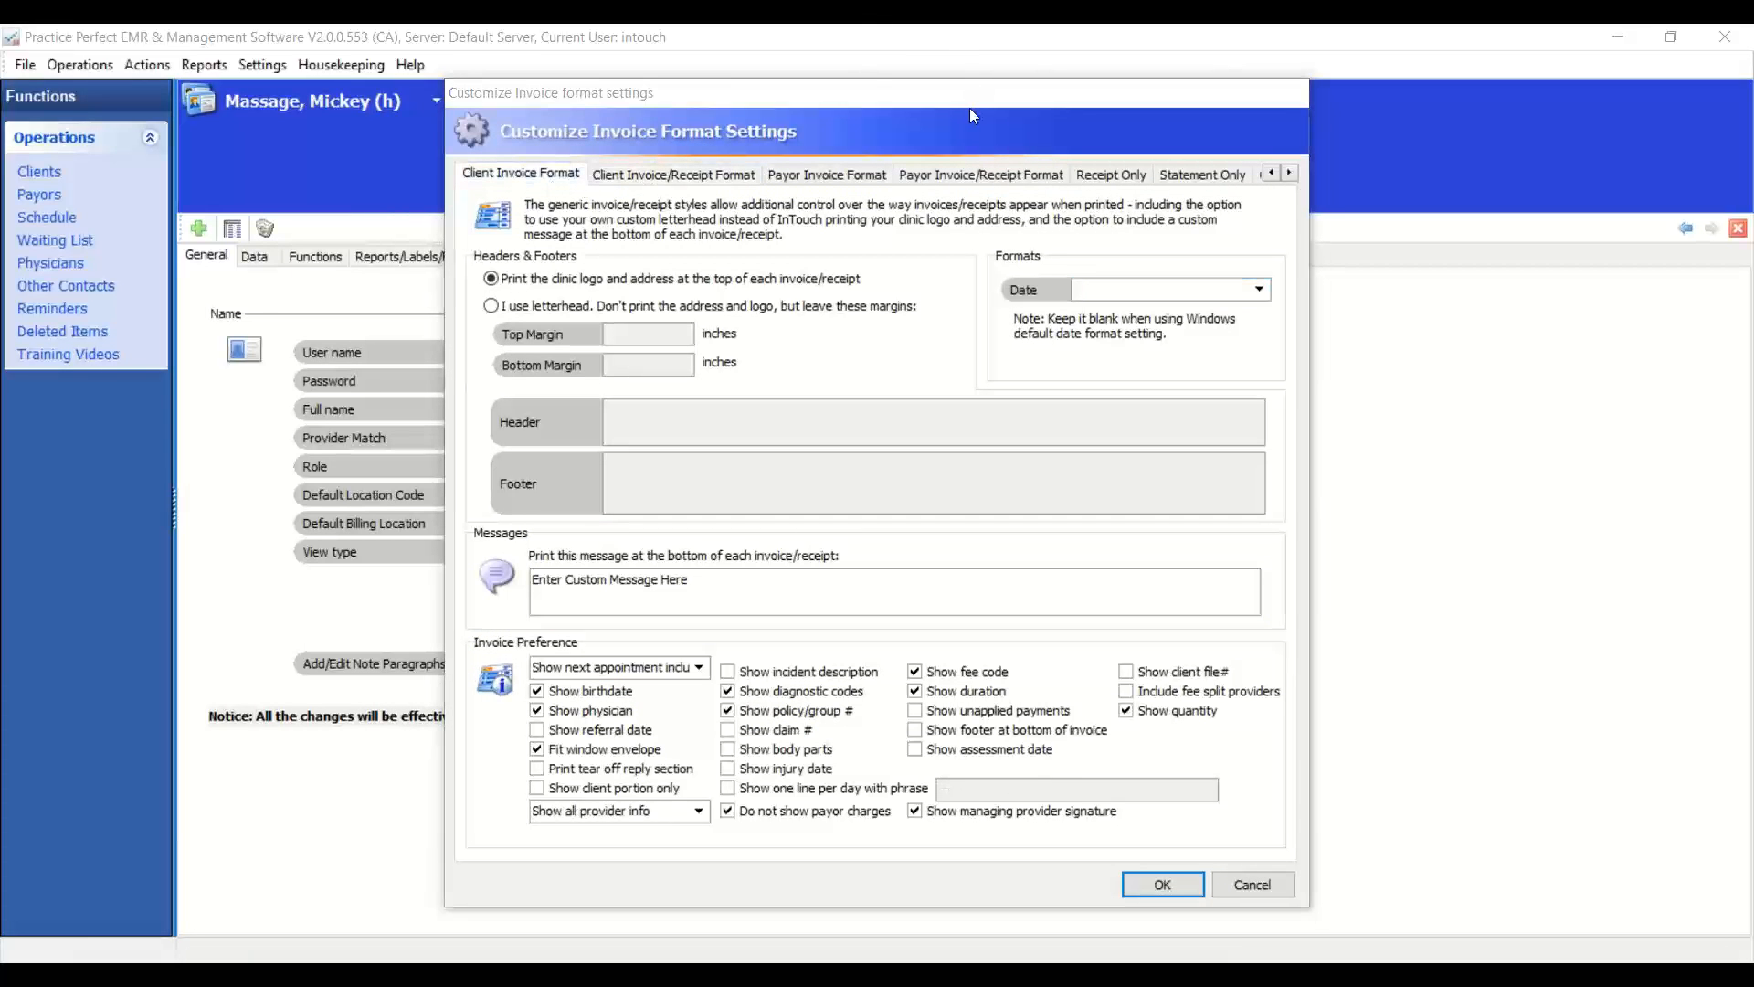
{"action": "mouse_move", "coordinate": [745, 163]}
{"action": "left_mouse_down"}
{"action": "mouse_move", "coordinate": [569, 137]}
{"action": "mouse_move", "coordinate": [628, 187]}
{"action": "mouse_move", "coordinate": [762, 142]}
{"action": "left_mouse_up"}
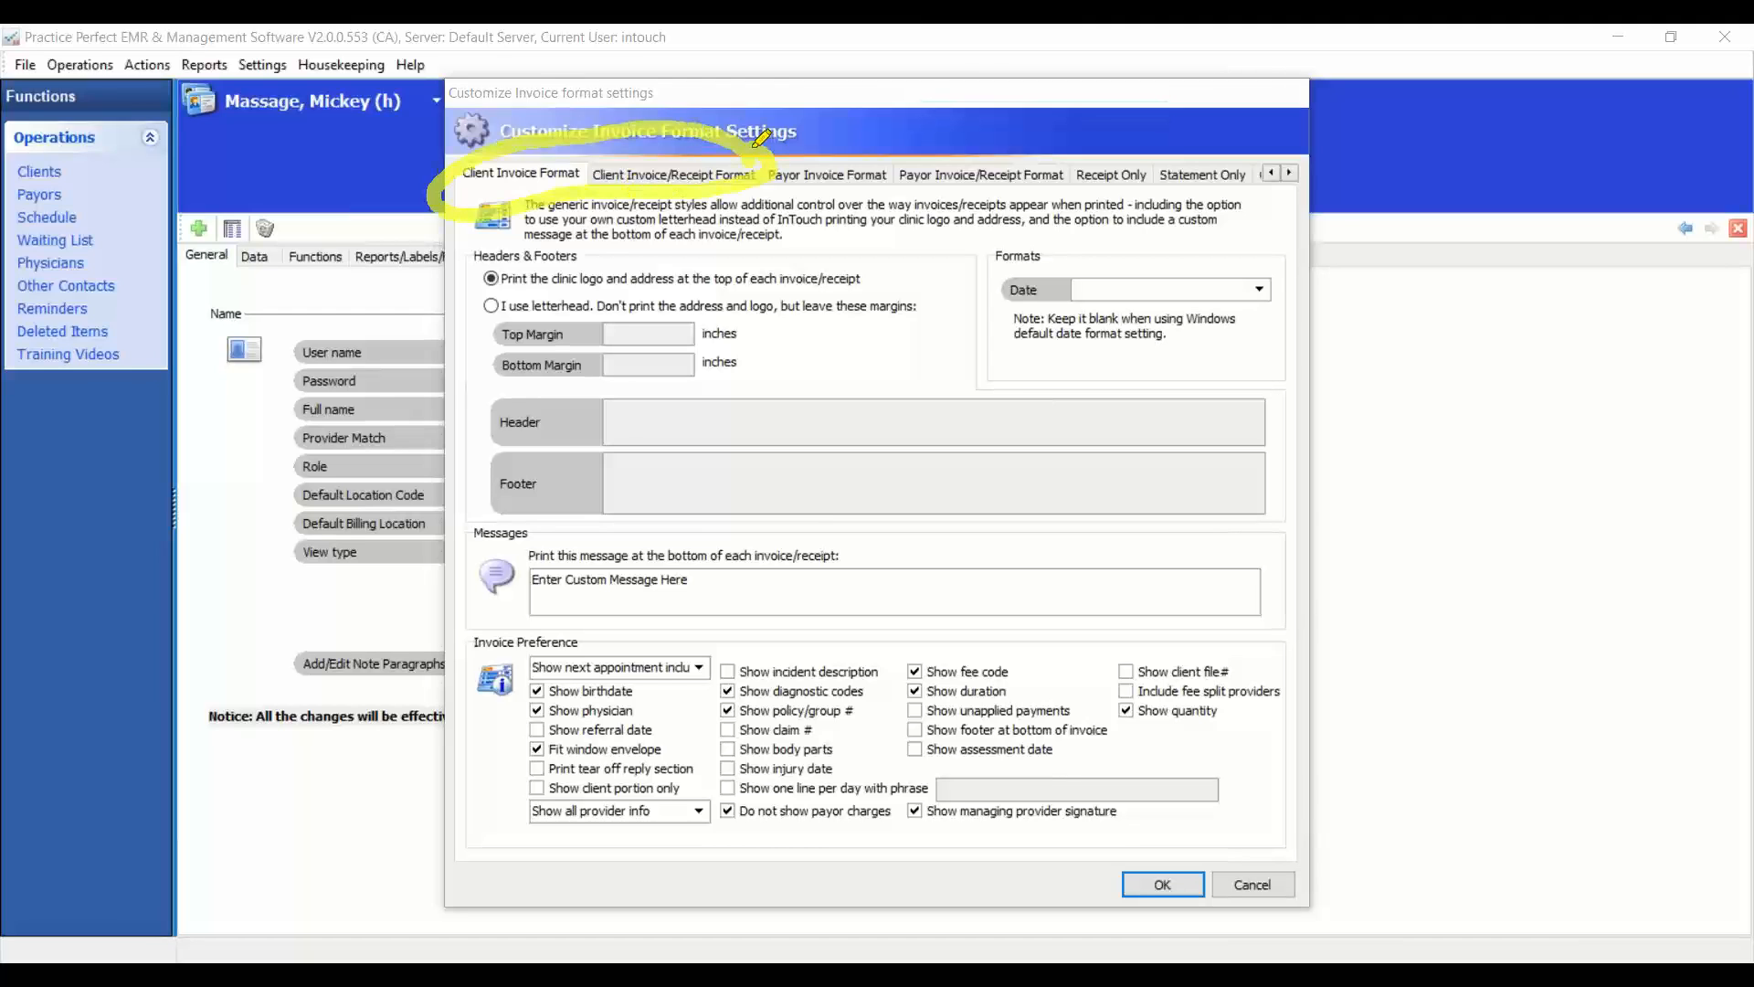
{"action": "mouse_move", "coordinate": [664, 522]}
{"action": "left_mouse_down"}
{"action": "mouse_move", "coordinate": [523, 636]}
{"action": "mouse_move", "coordinate": [1179, 613]}
{"action": "mouse_move", "coordinate": [1257, 549]}
{"action": "mouse_move", "coordinate": [729, 529]}
{"action": "left_mouse_up"}
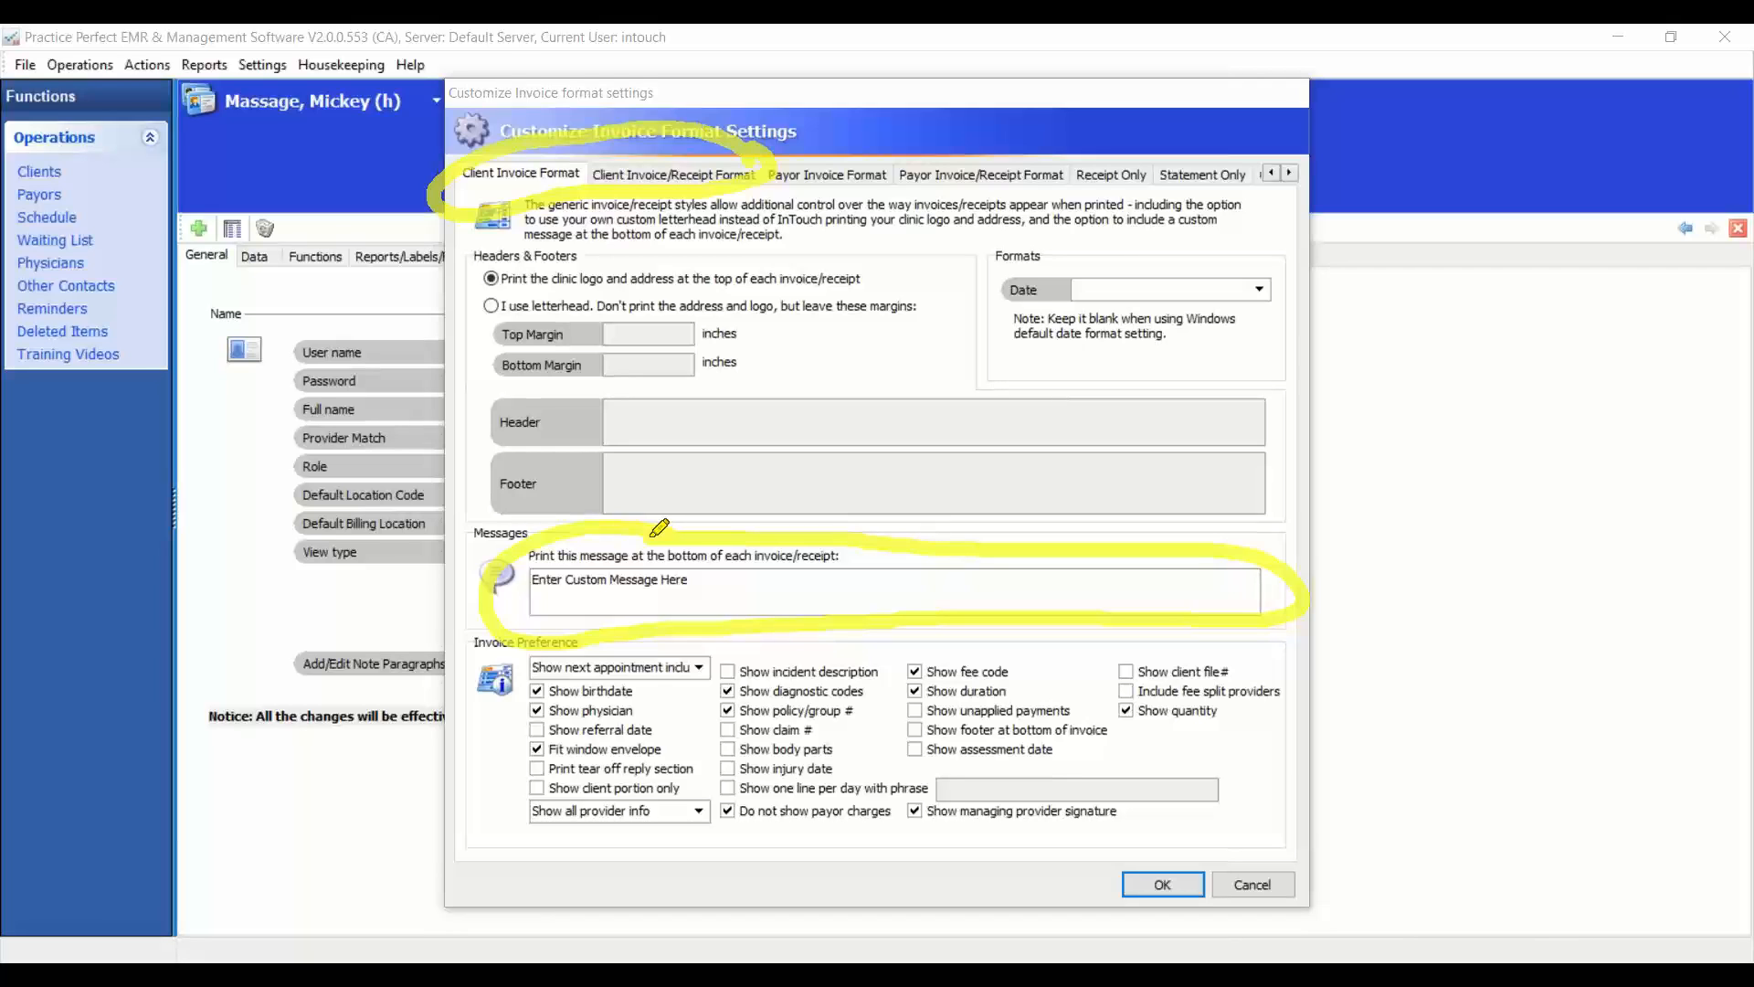
{"action": "mouse_move", "coordinate": [788, 617]}
{"action": "left_mouse_down"}
{"action": "mouse_move", "coordinate": [644, 616]}
{"action": "mouse_move", "coordinate": [978, 857]}
{"action": "mouse_move", "coordinate": [1028, 635]}
{"action": "left_mouse_up"}
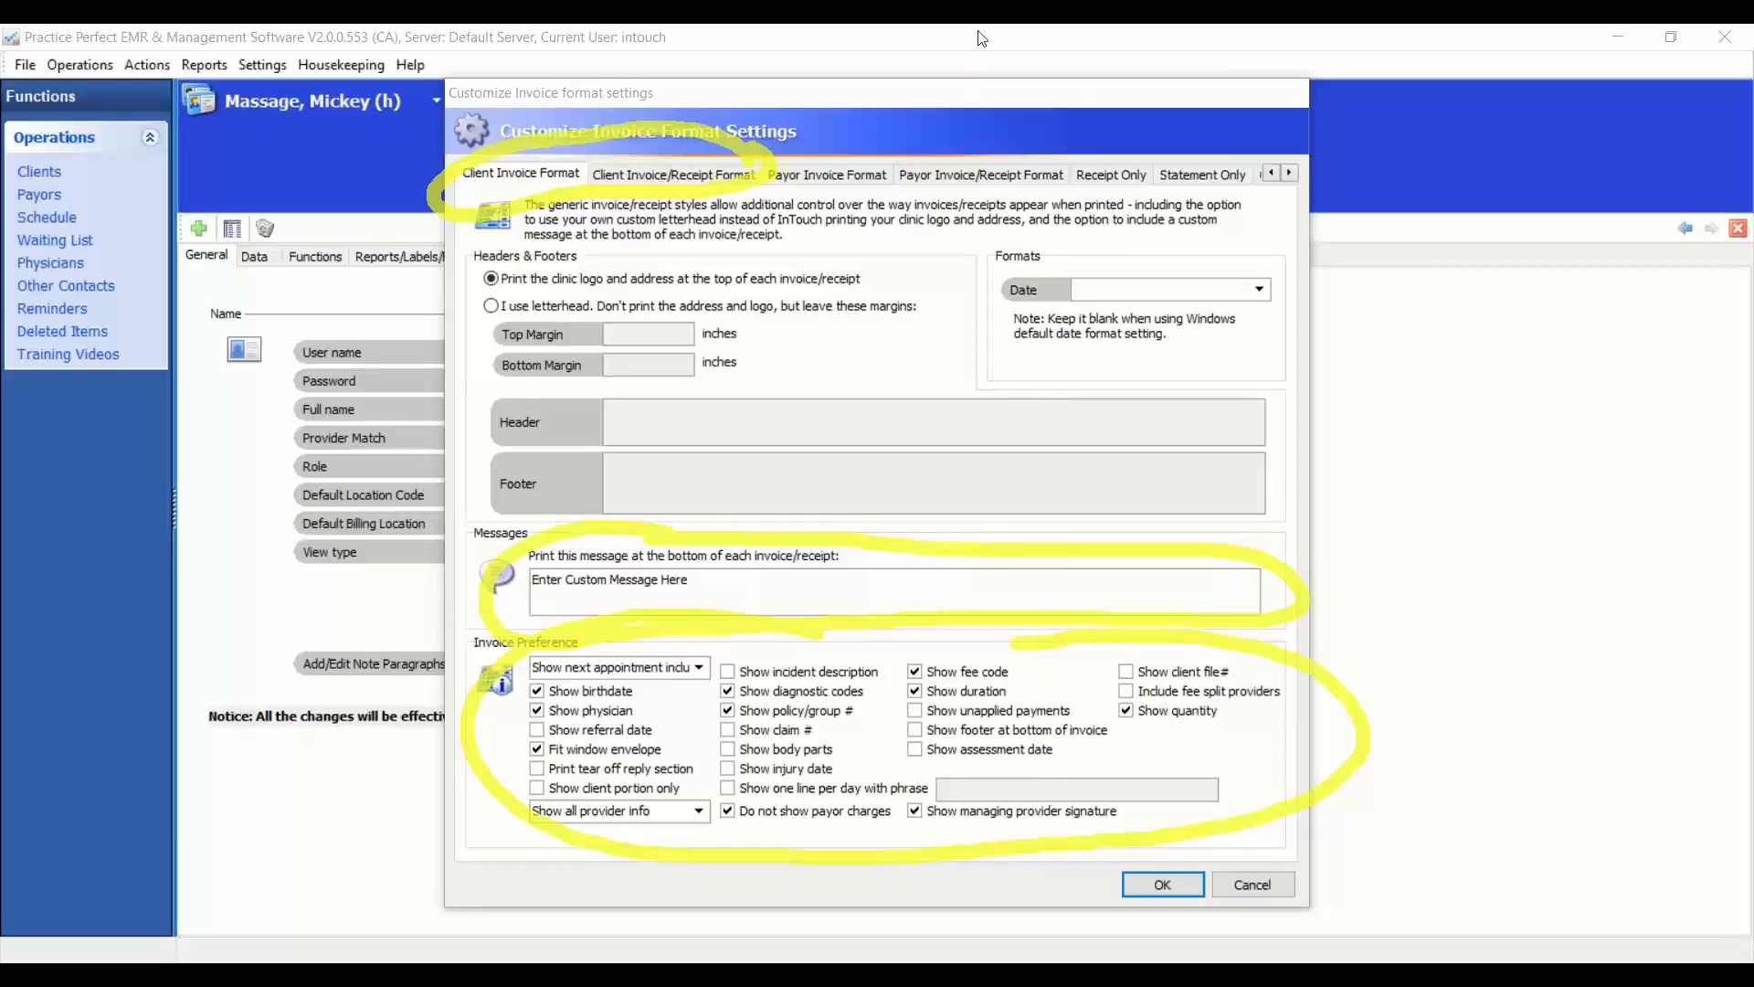
{"action": "left_click", "coordinate": [1005, 192]}
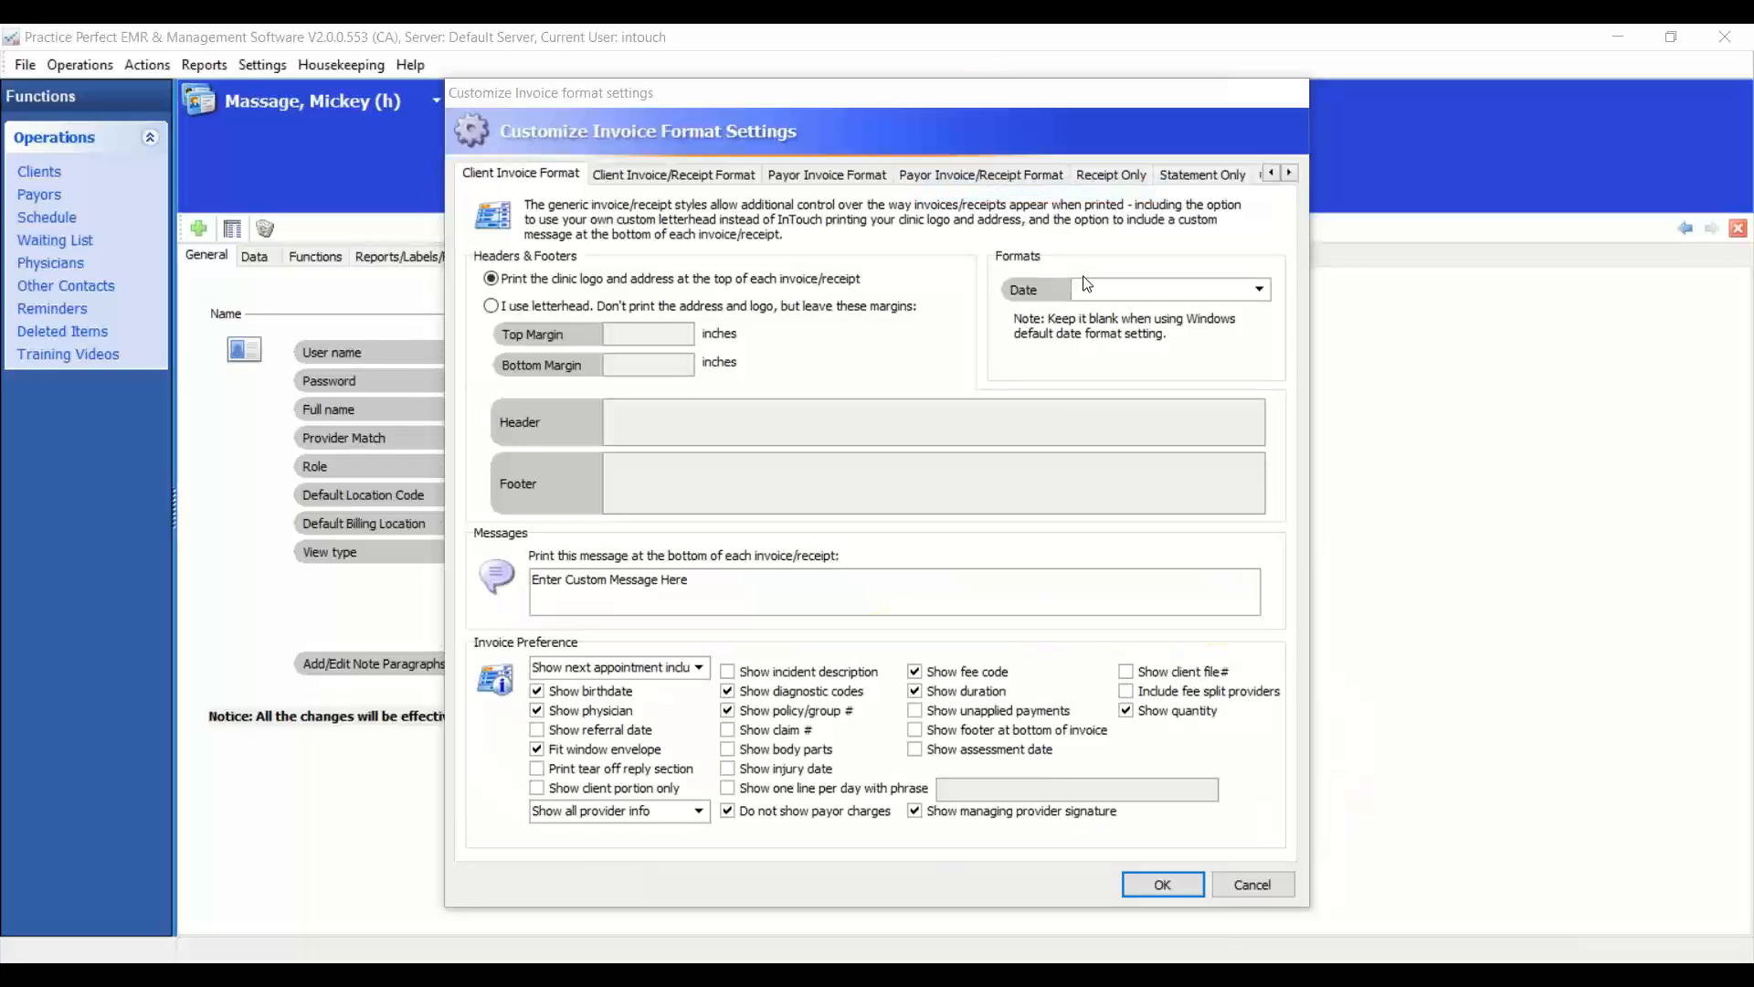
{"action": "left_click", "coordinate": [1269, 892]}
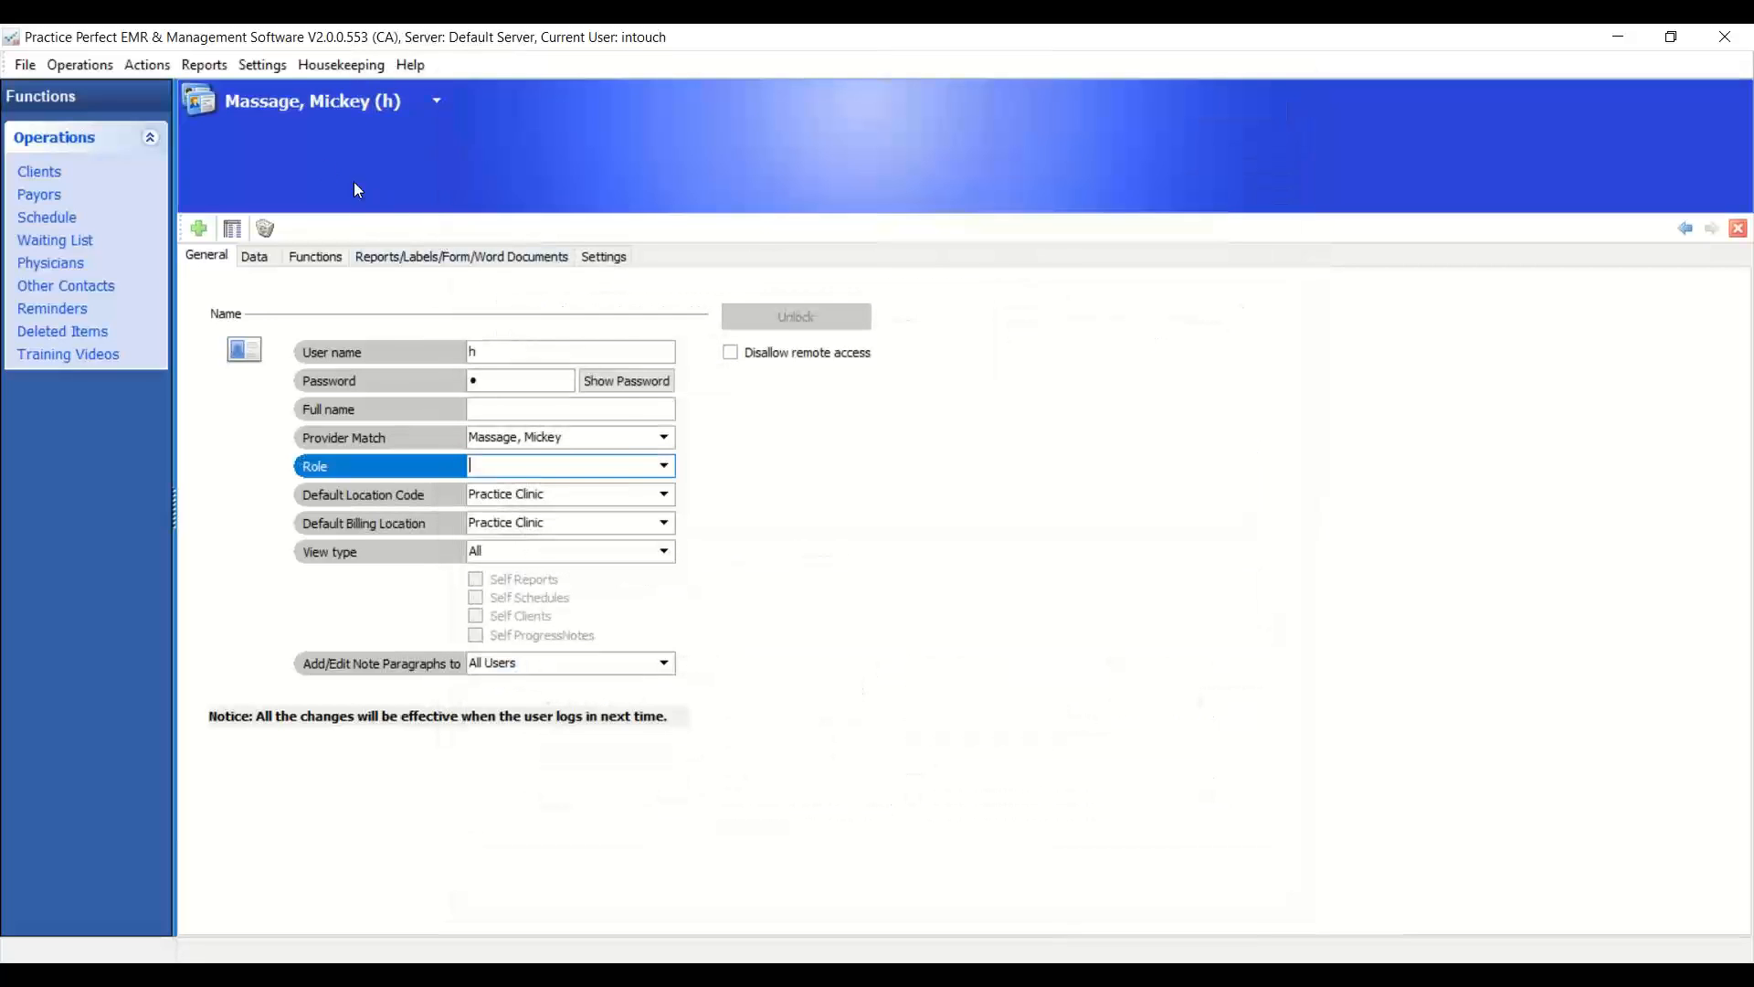
- Open the scheduler's colour schemes and try out flagging and unflagging the MVA and Self Pay/Cash Pay entries
{"action": "left_click", "coordinate": [263, 65]}
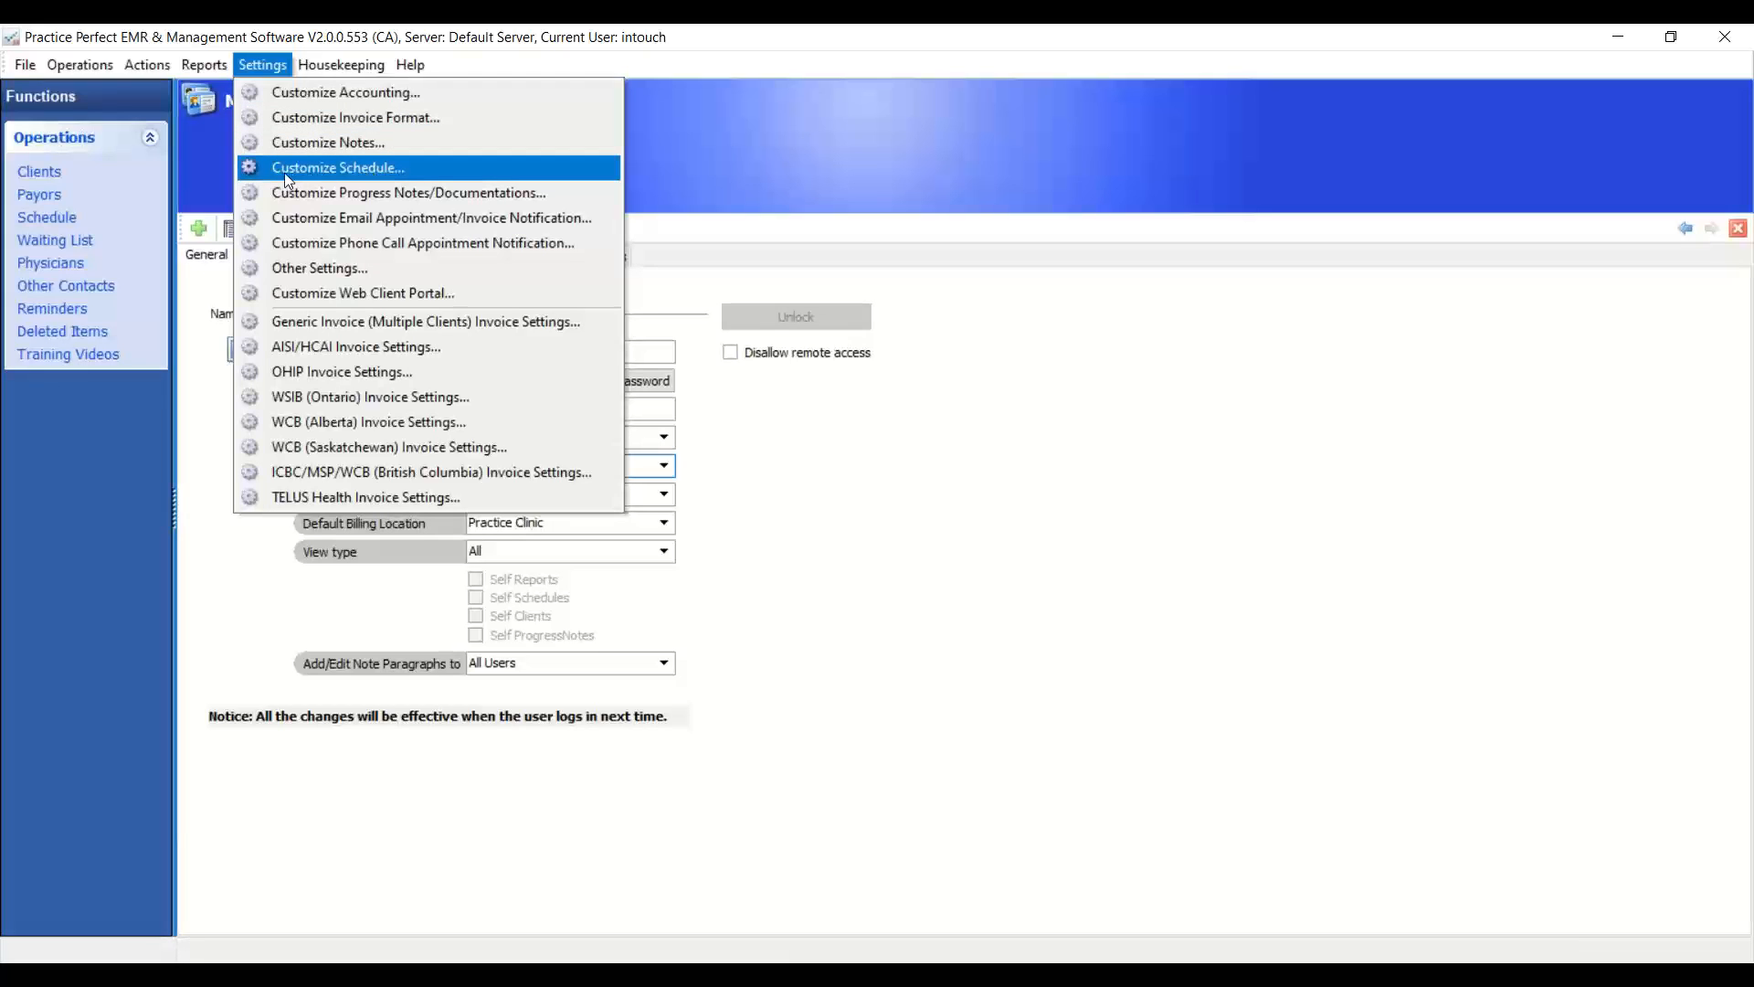
{"action": "left_click", "coordinate": [387, 167]}
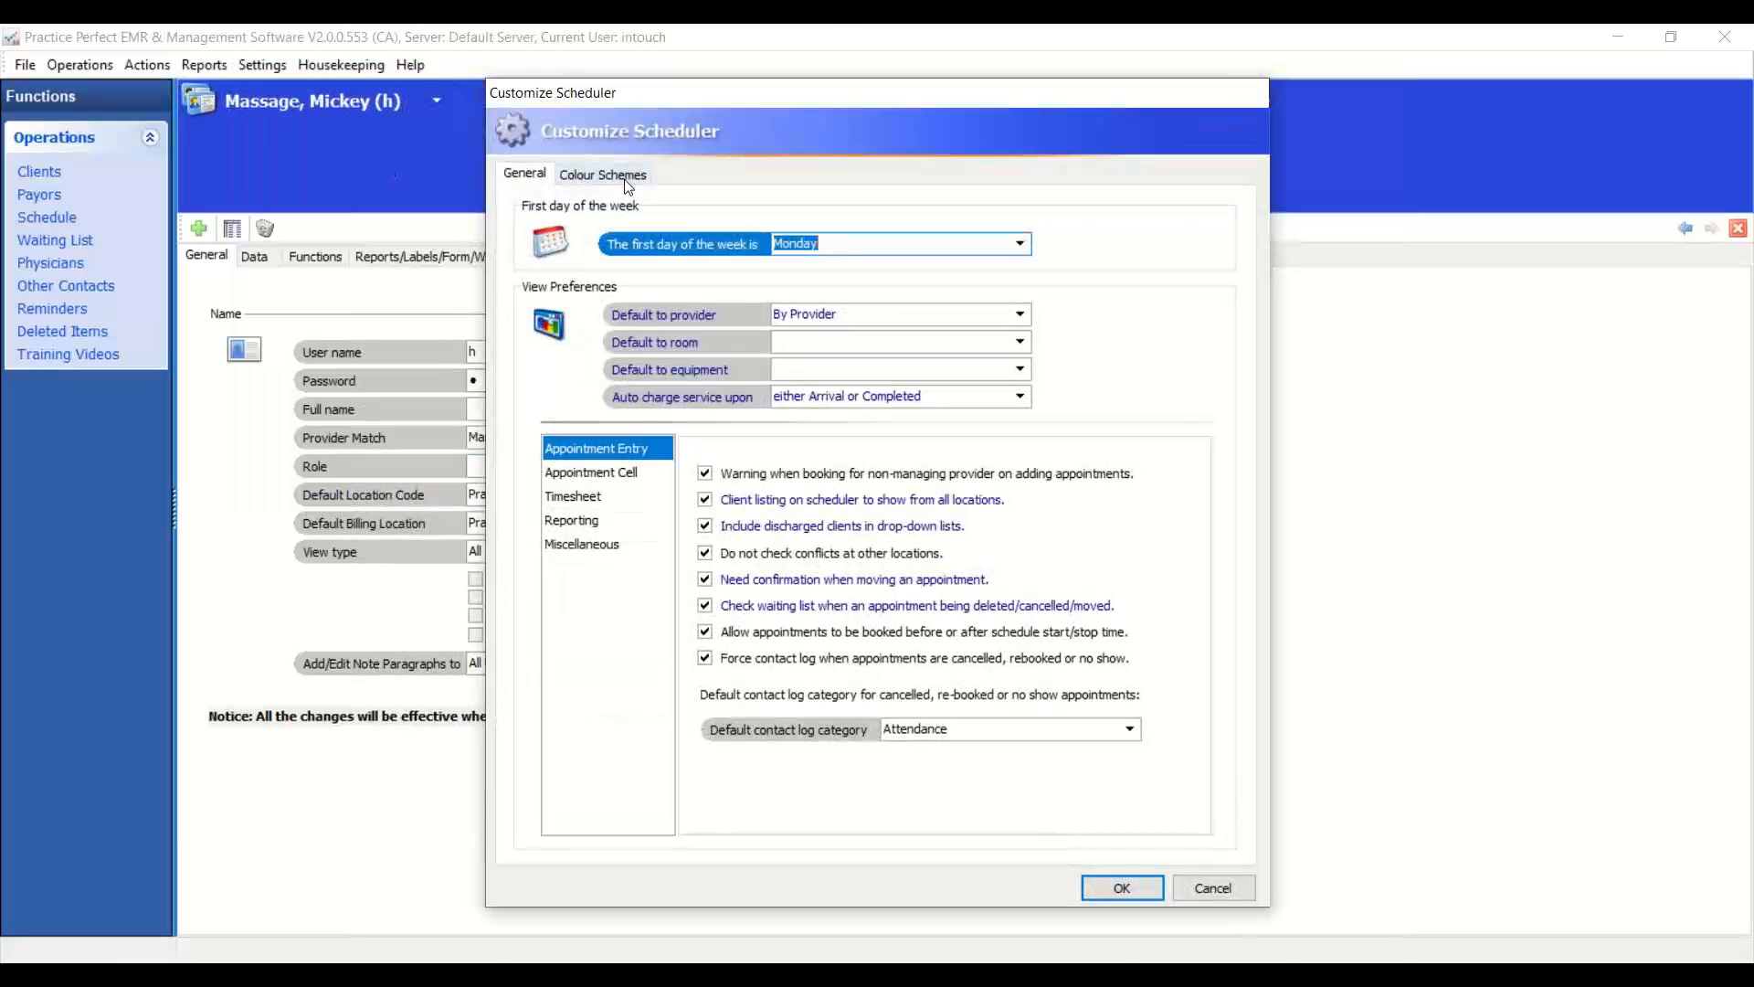
{"action": "left_click", "coordinate": [603, 174]}
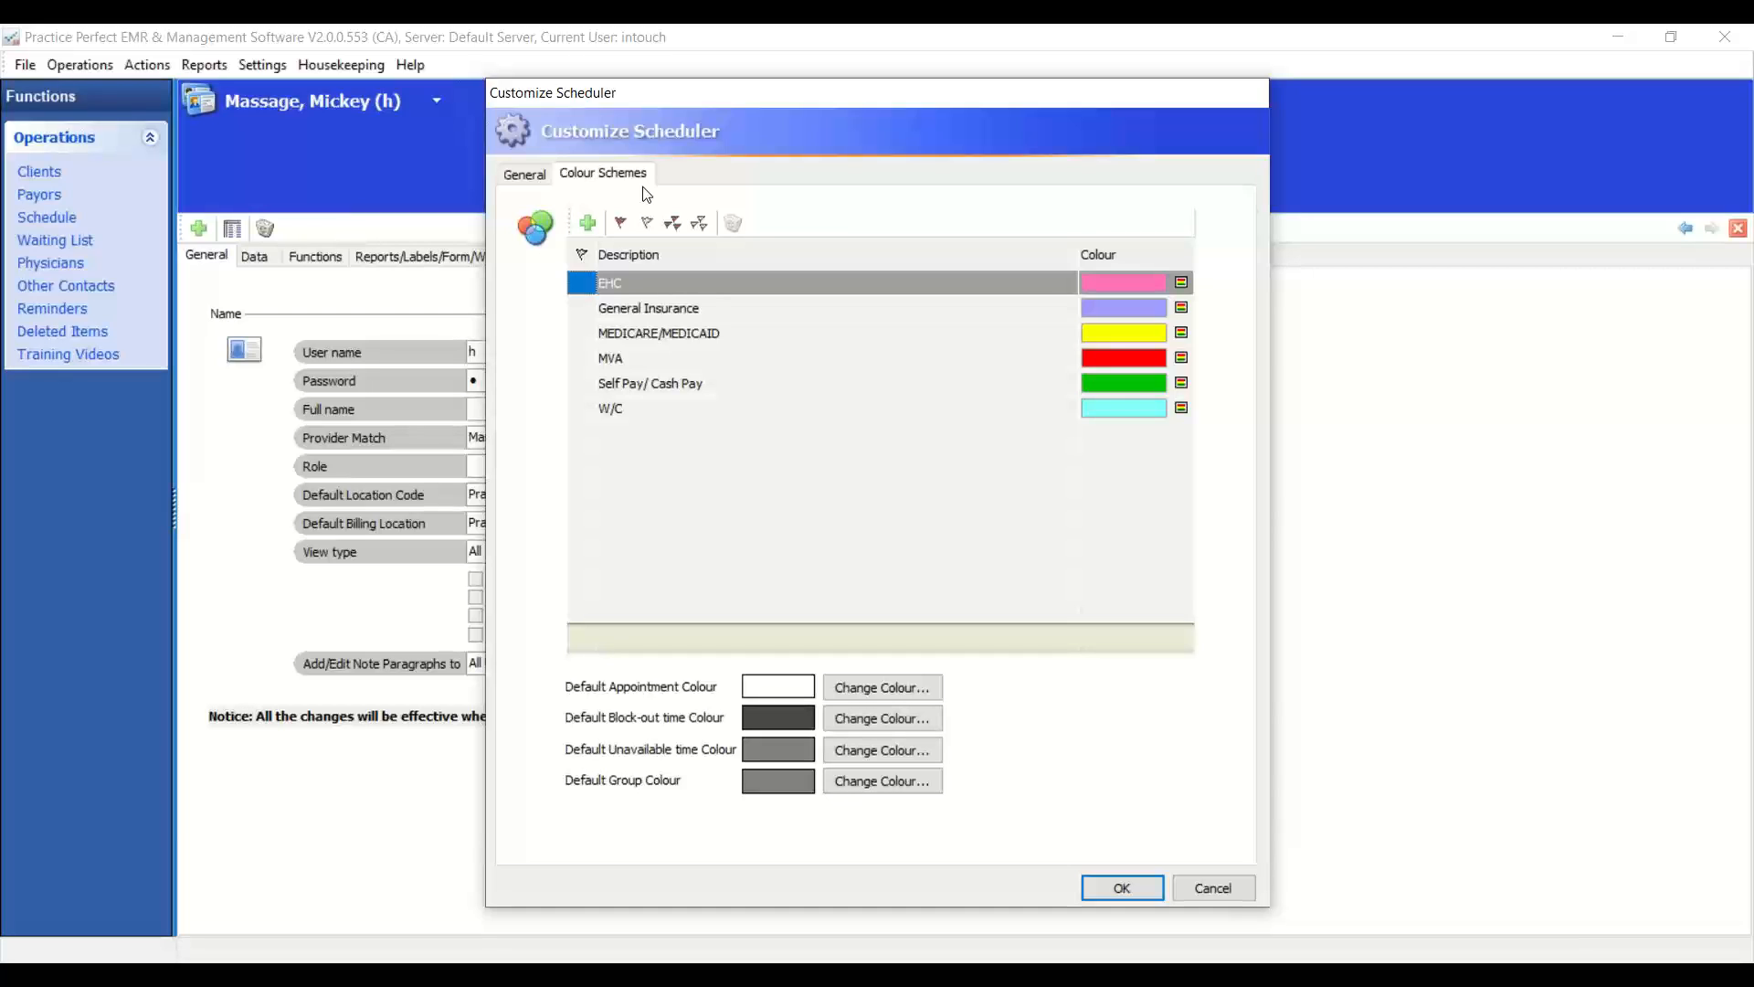
{"action": "left_click", "coordinate": [664, 285]}
{"action": "left_click", "coordinate": [645, 361]}
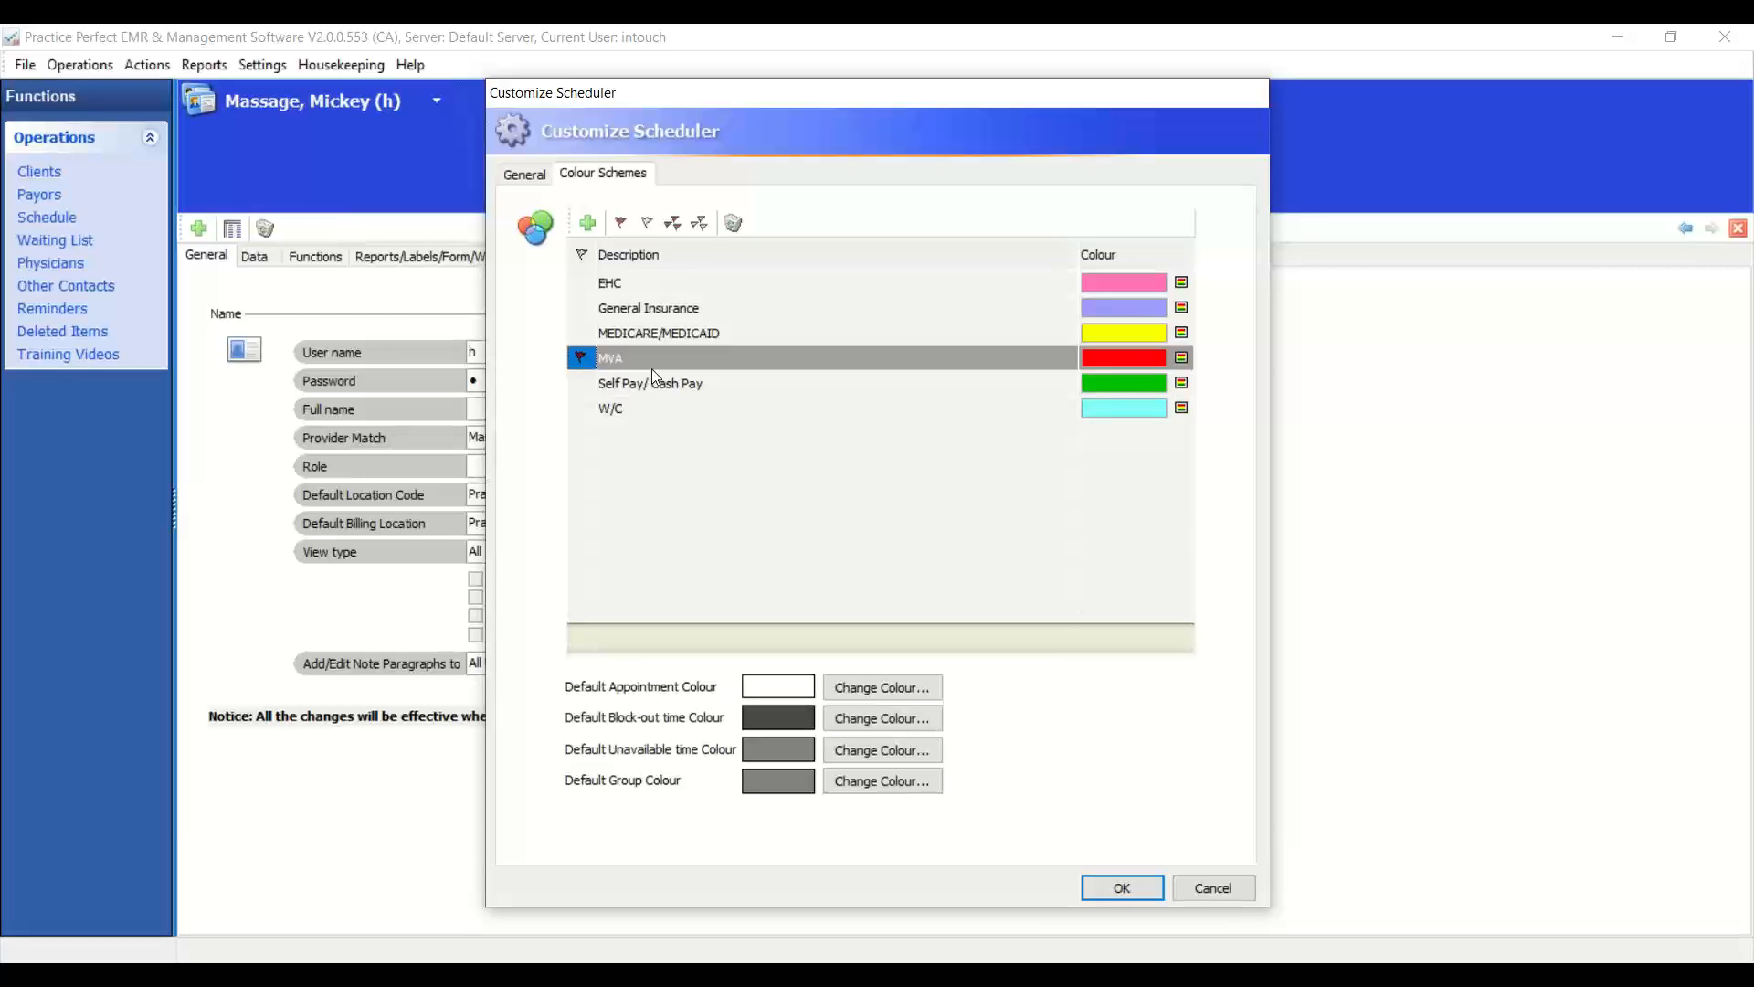
{"action": "left_click", "coordinate": [595, 384]}
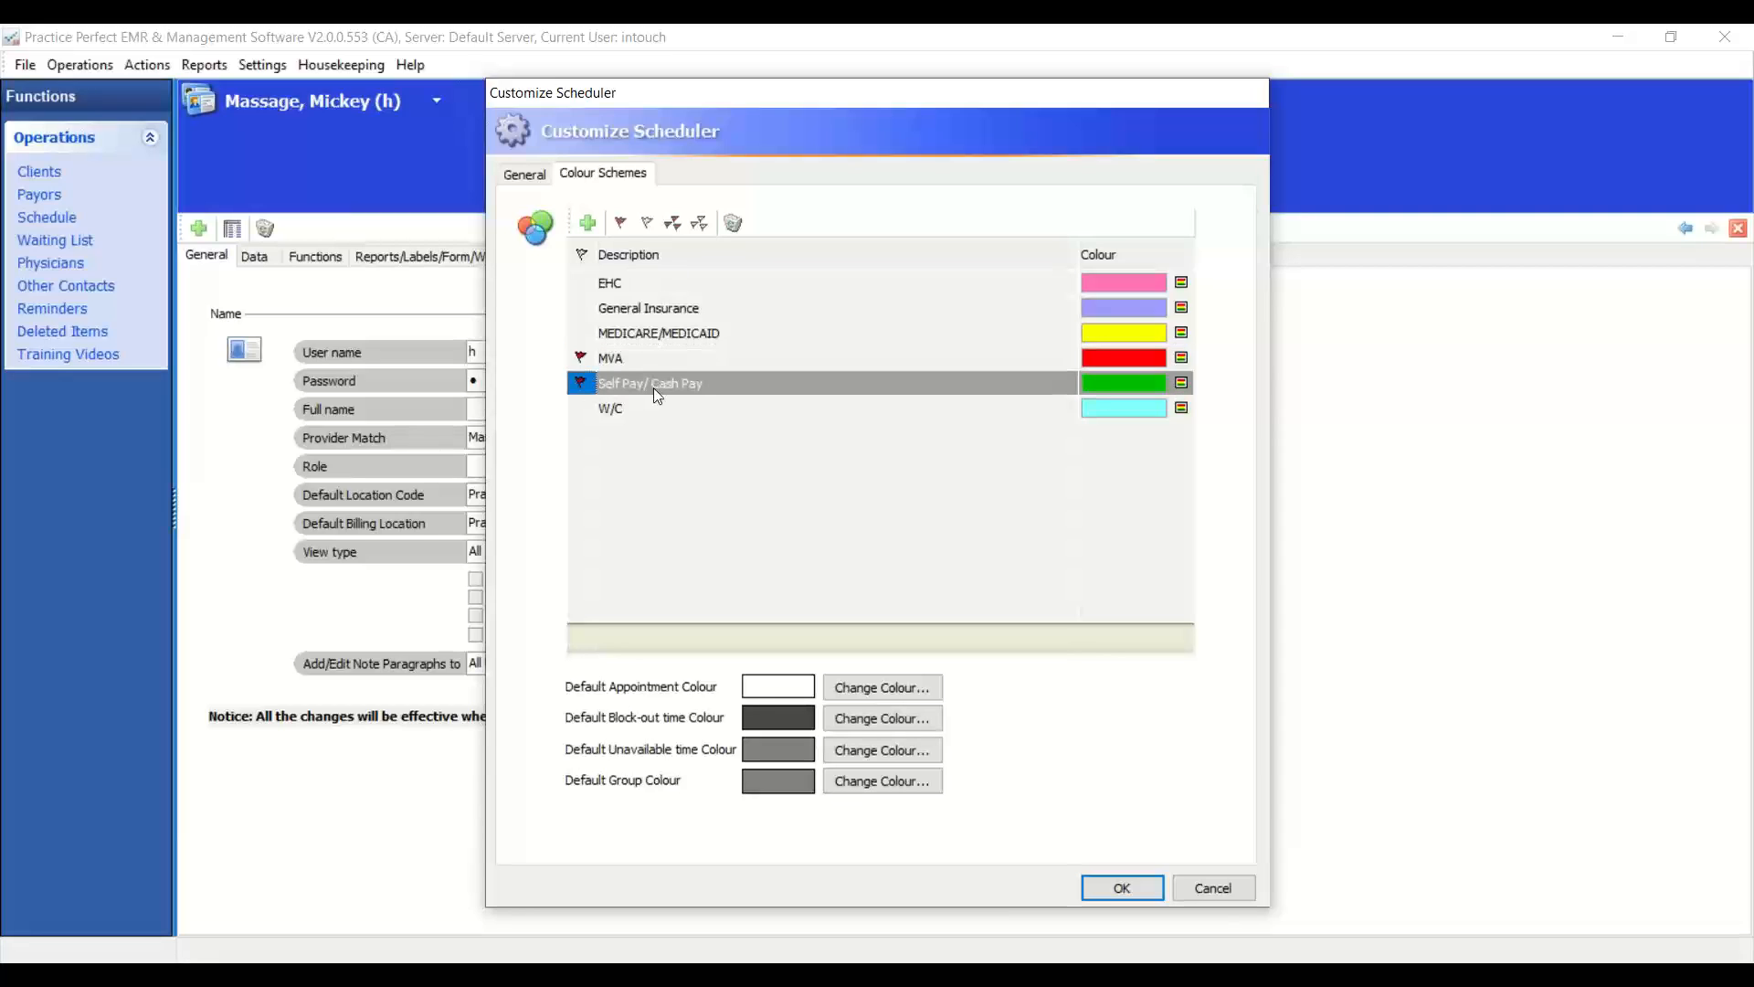
{"action": "left_click", "coordinate": [579, 357]}
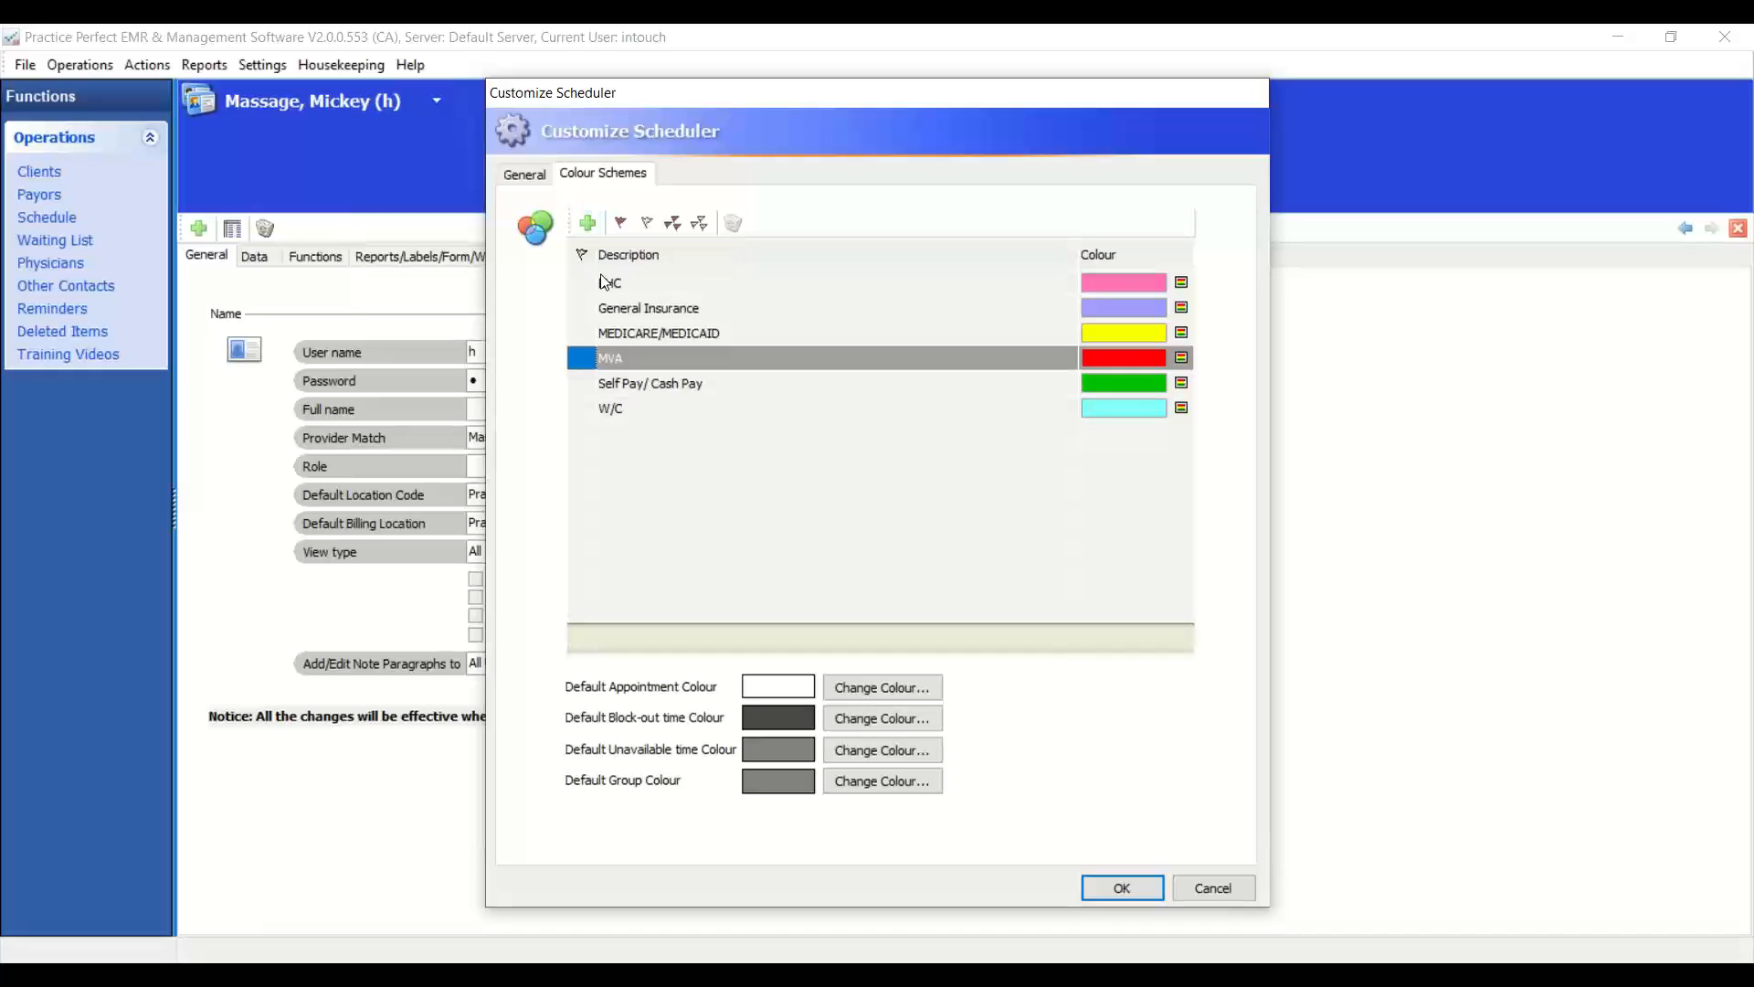
- Check how the W/C scheme's description and colour and the default unavailable time colour can be edited, cancelling both colour choices
{"action": "double_click", "coordinate": [622, 410]}
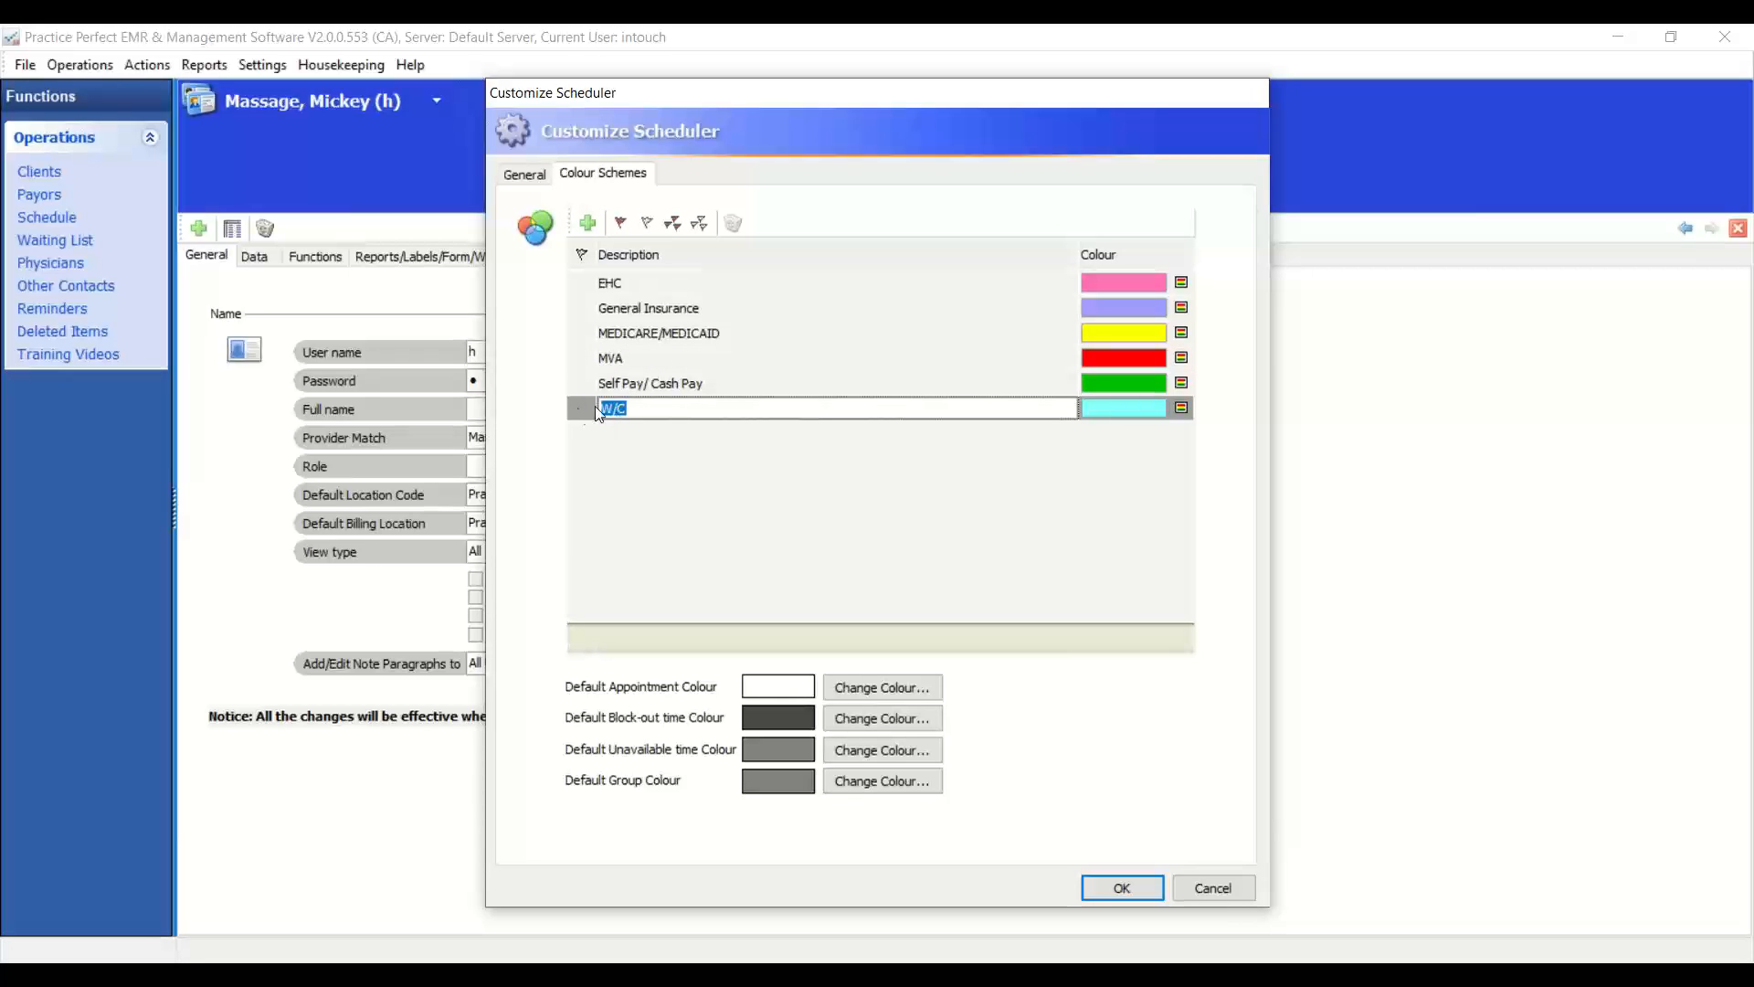
{"action": "left_click_drag", "start_coordinate": [644, 411], "coordinate": [590, 409]}
{"action": "left_click", "coordinate": [1180, 408]}
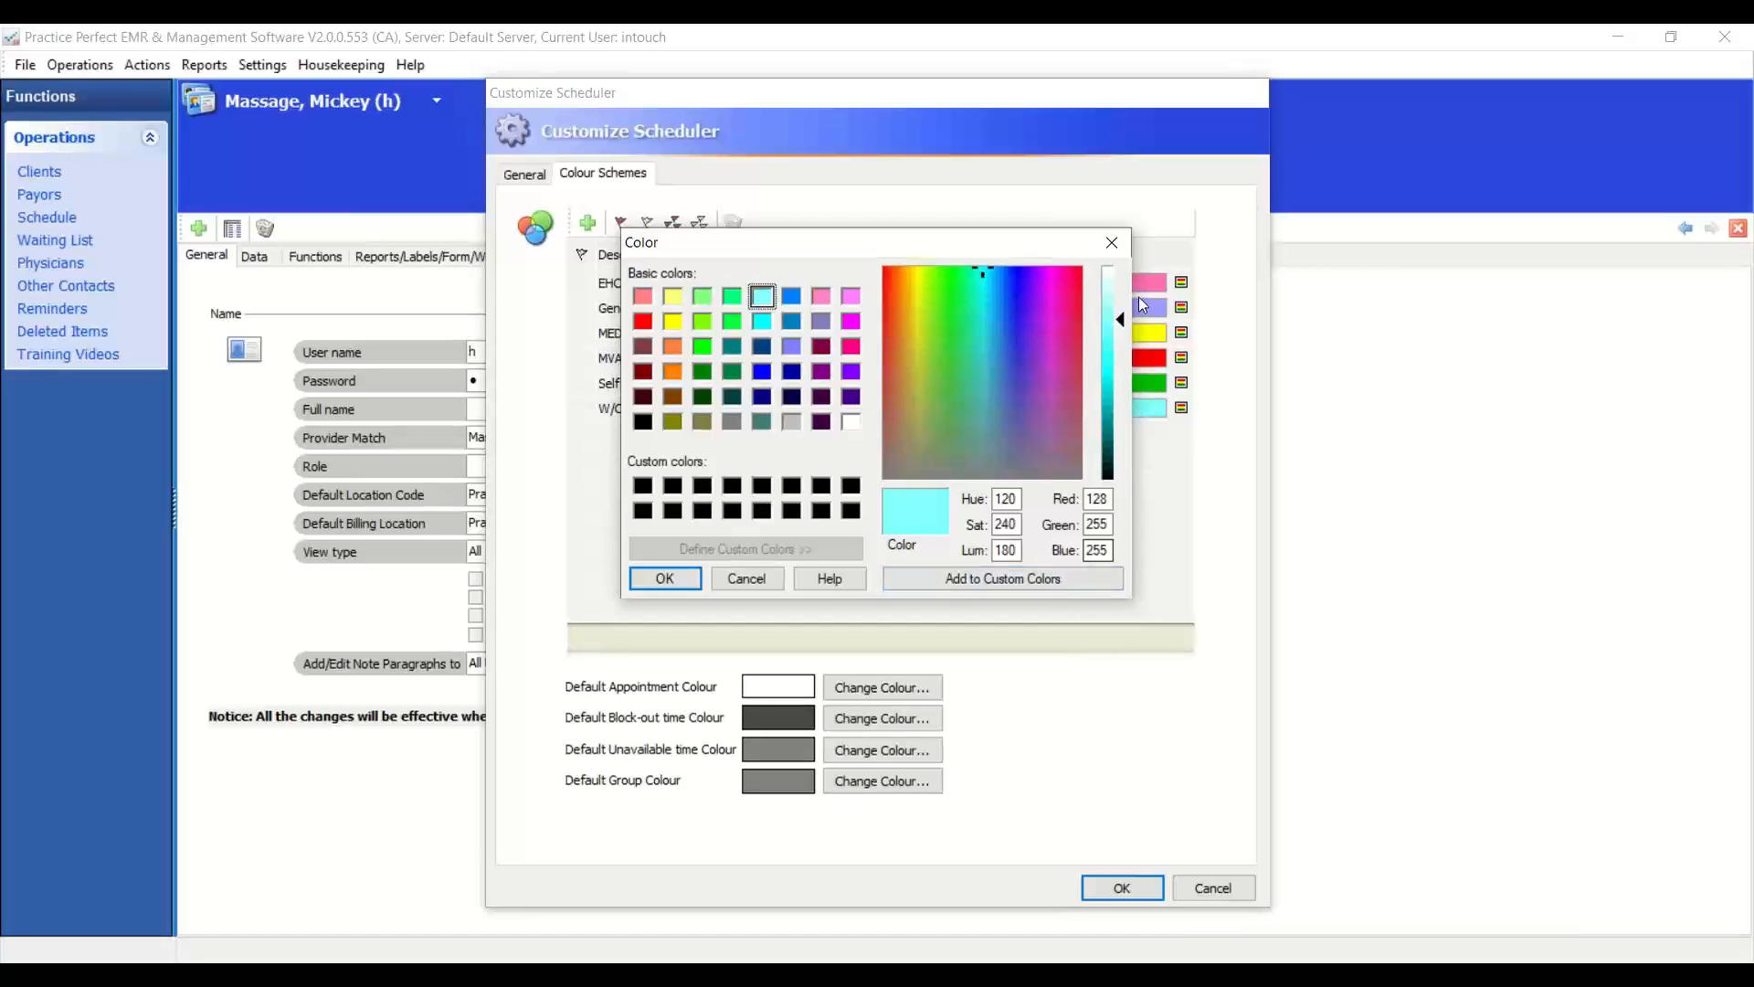
{"action": "left_click", "coordinate": [1112, 243]}
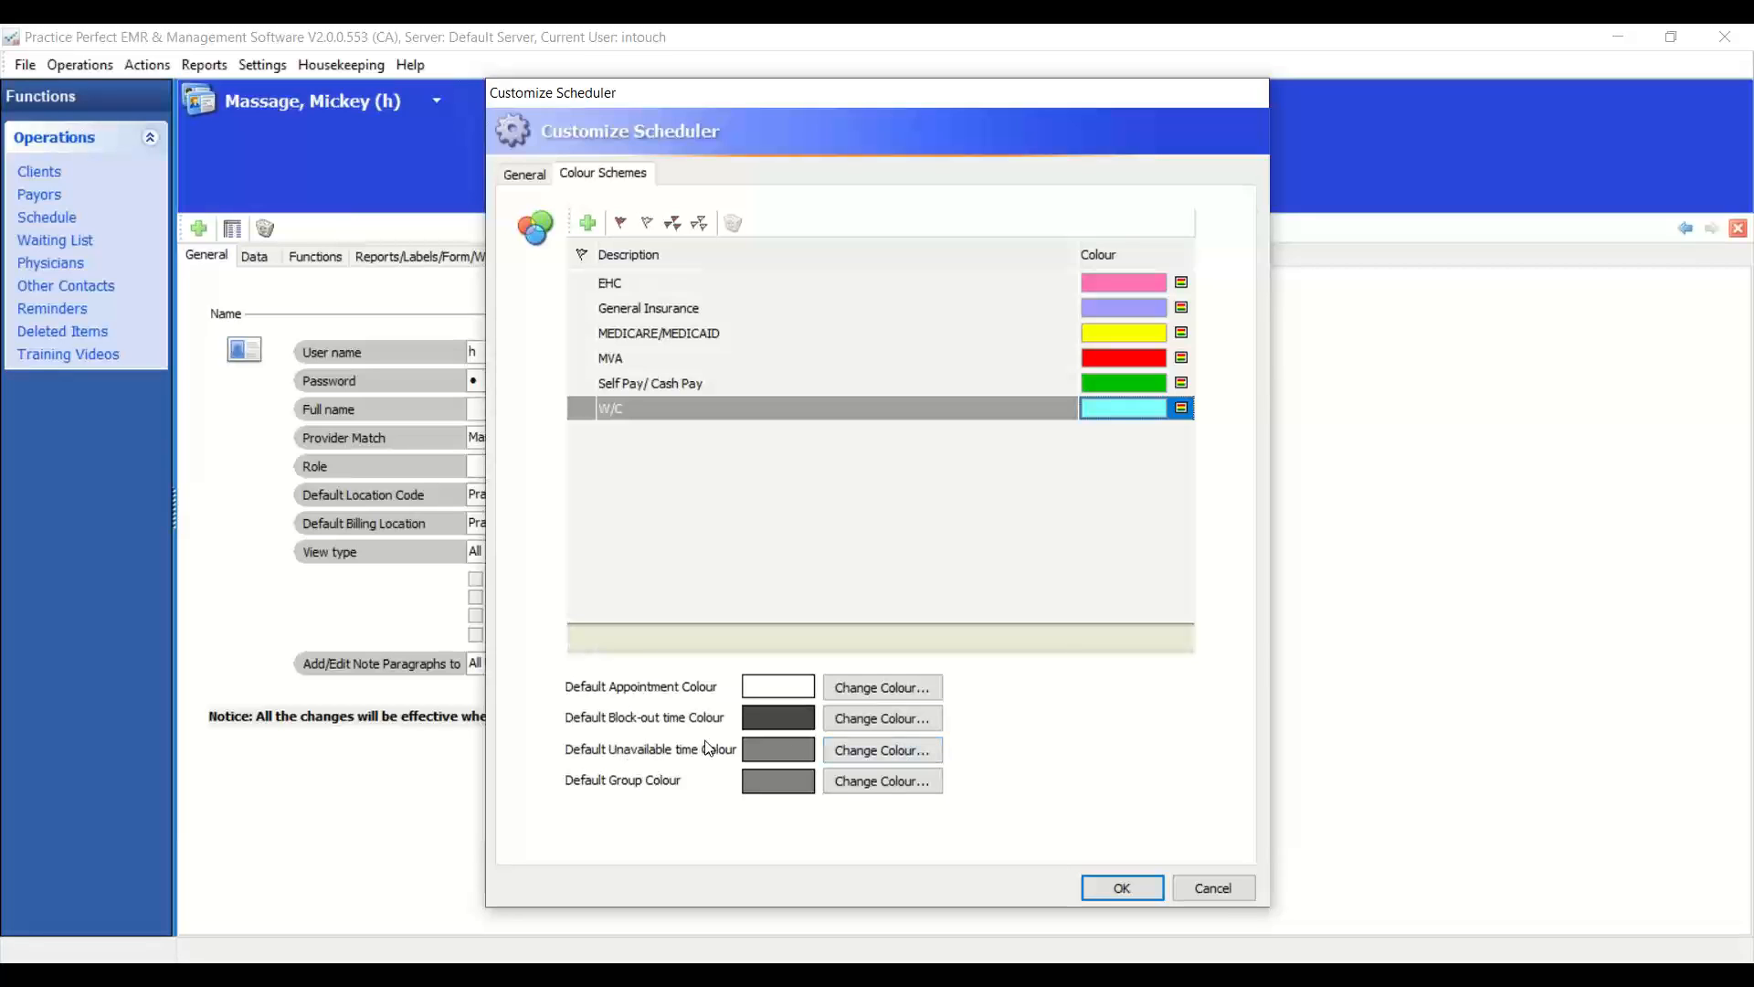
{"action": "left_click", "coordinate": [878, 751]}
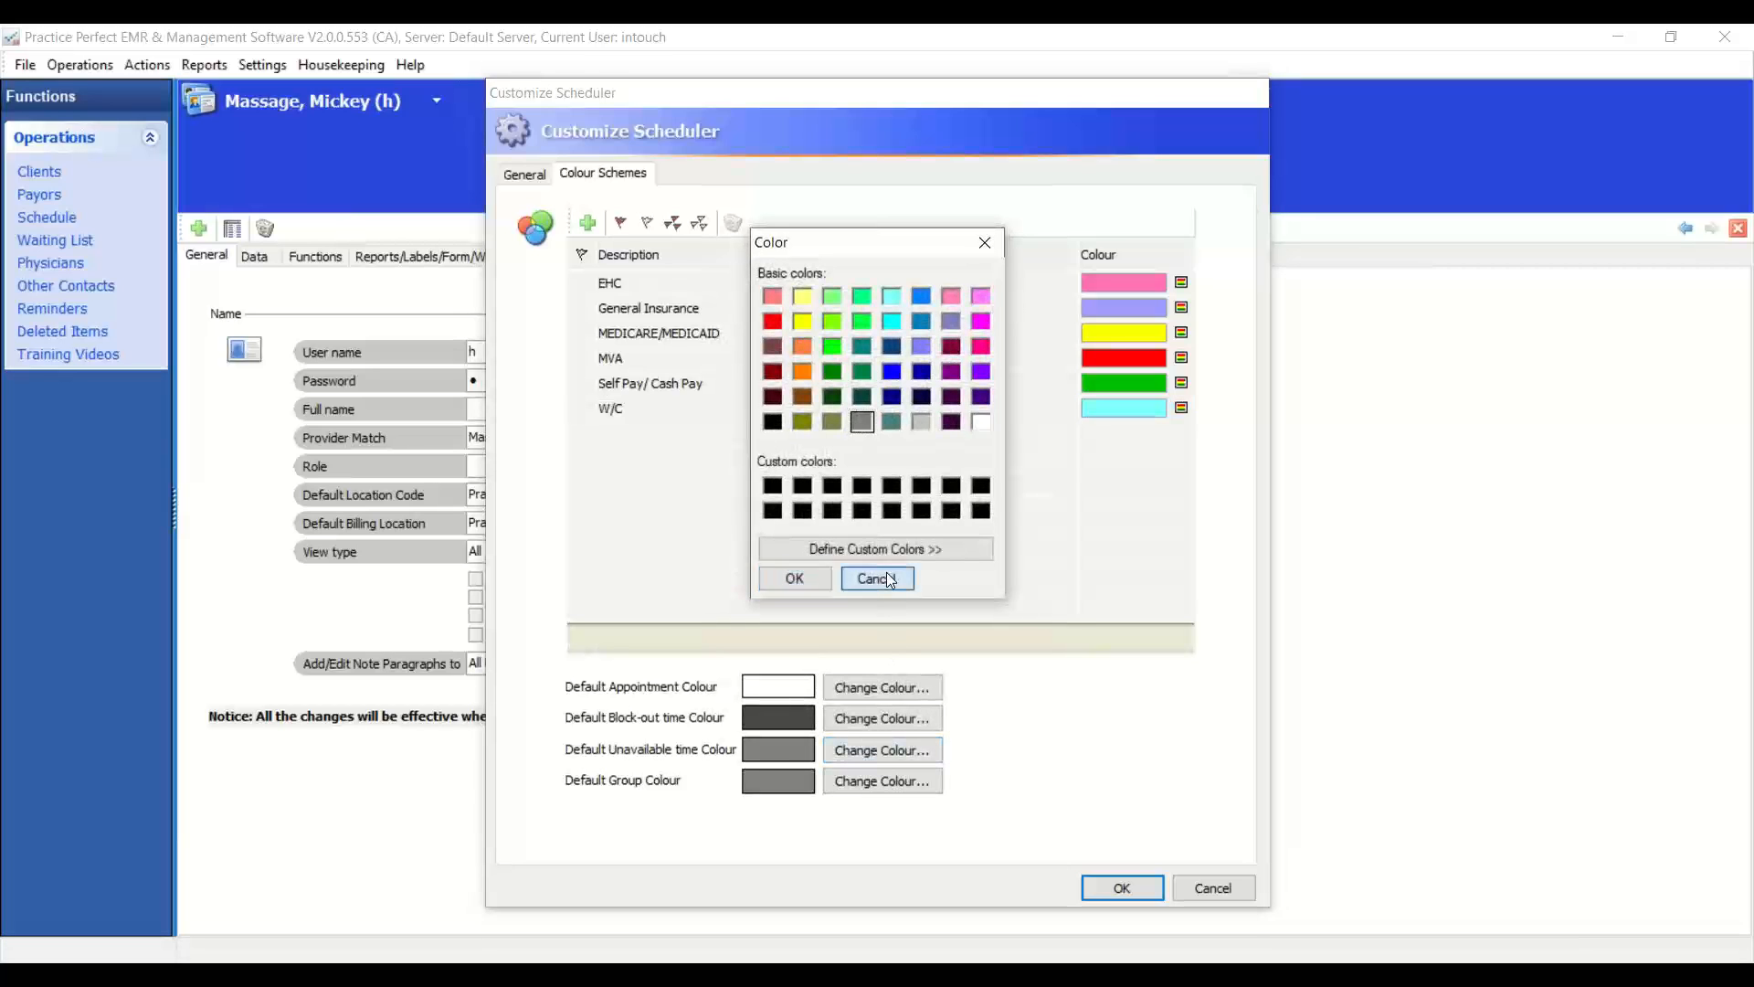
{"action": "left_click", "coordinate": [886, 578]}
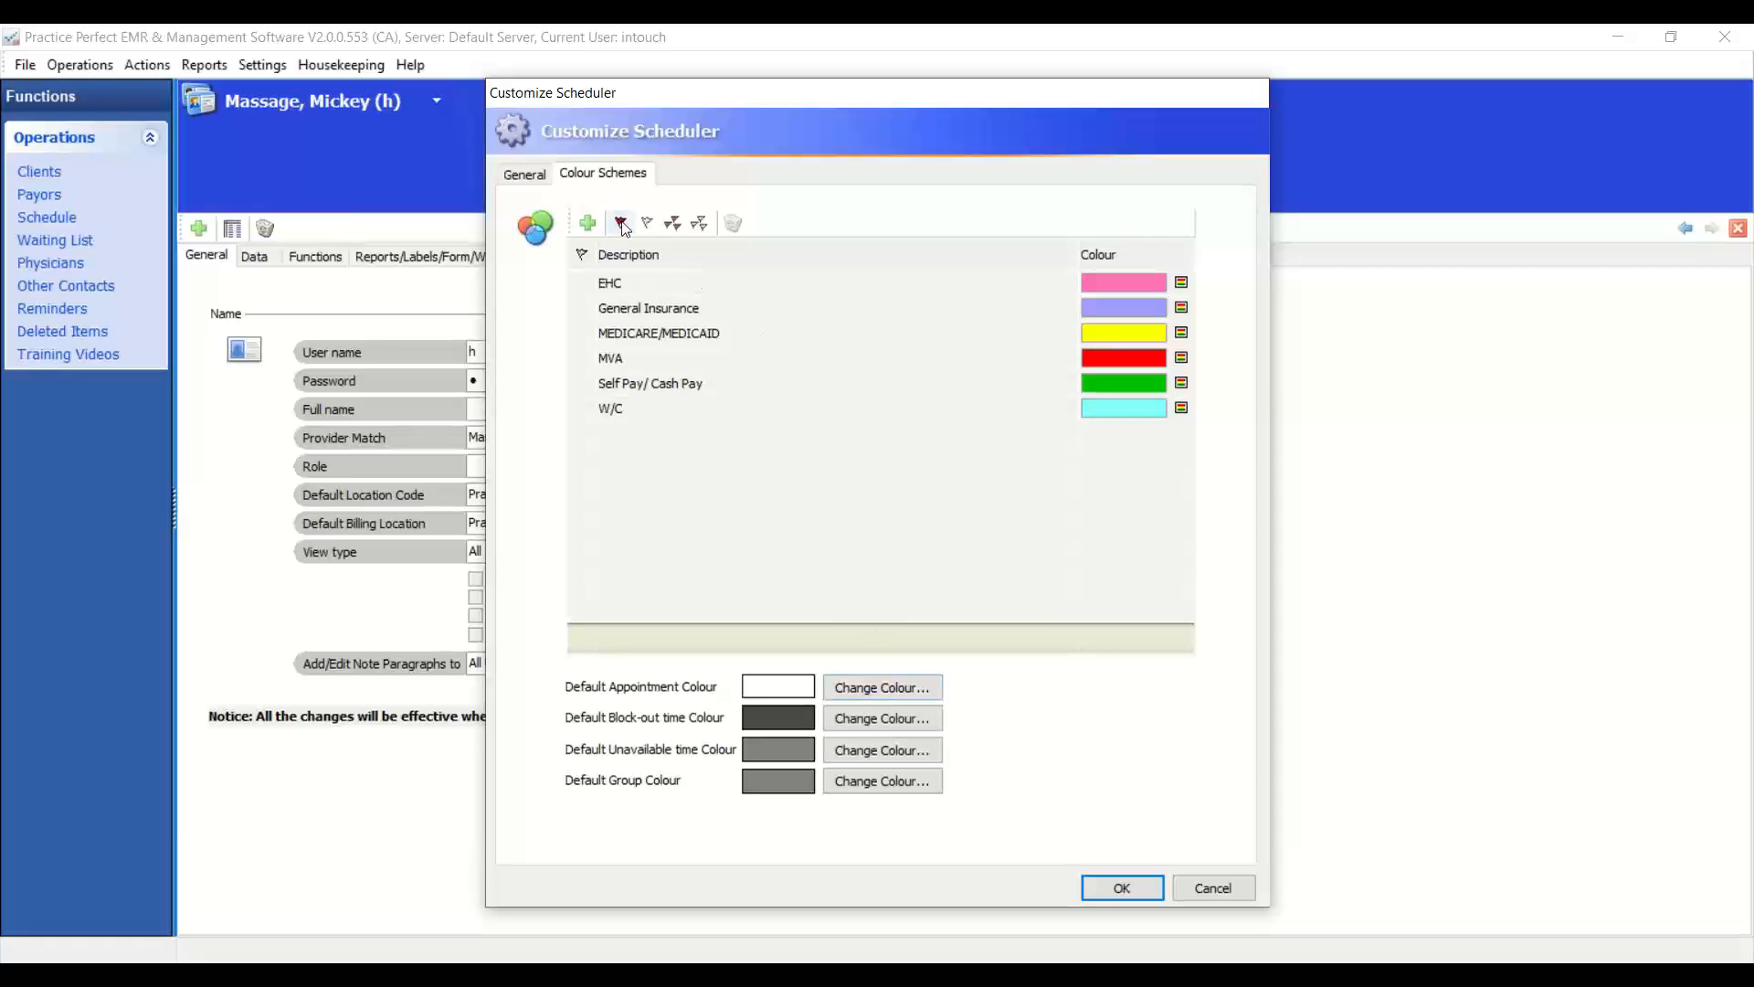
- Review the scheduler's general options for appointment cell, reporting, miscellaneous and appointment entry, and accept the settings as they are
{"action": "left_click", "coordinate": [527, 184]}
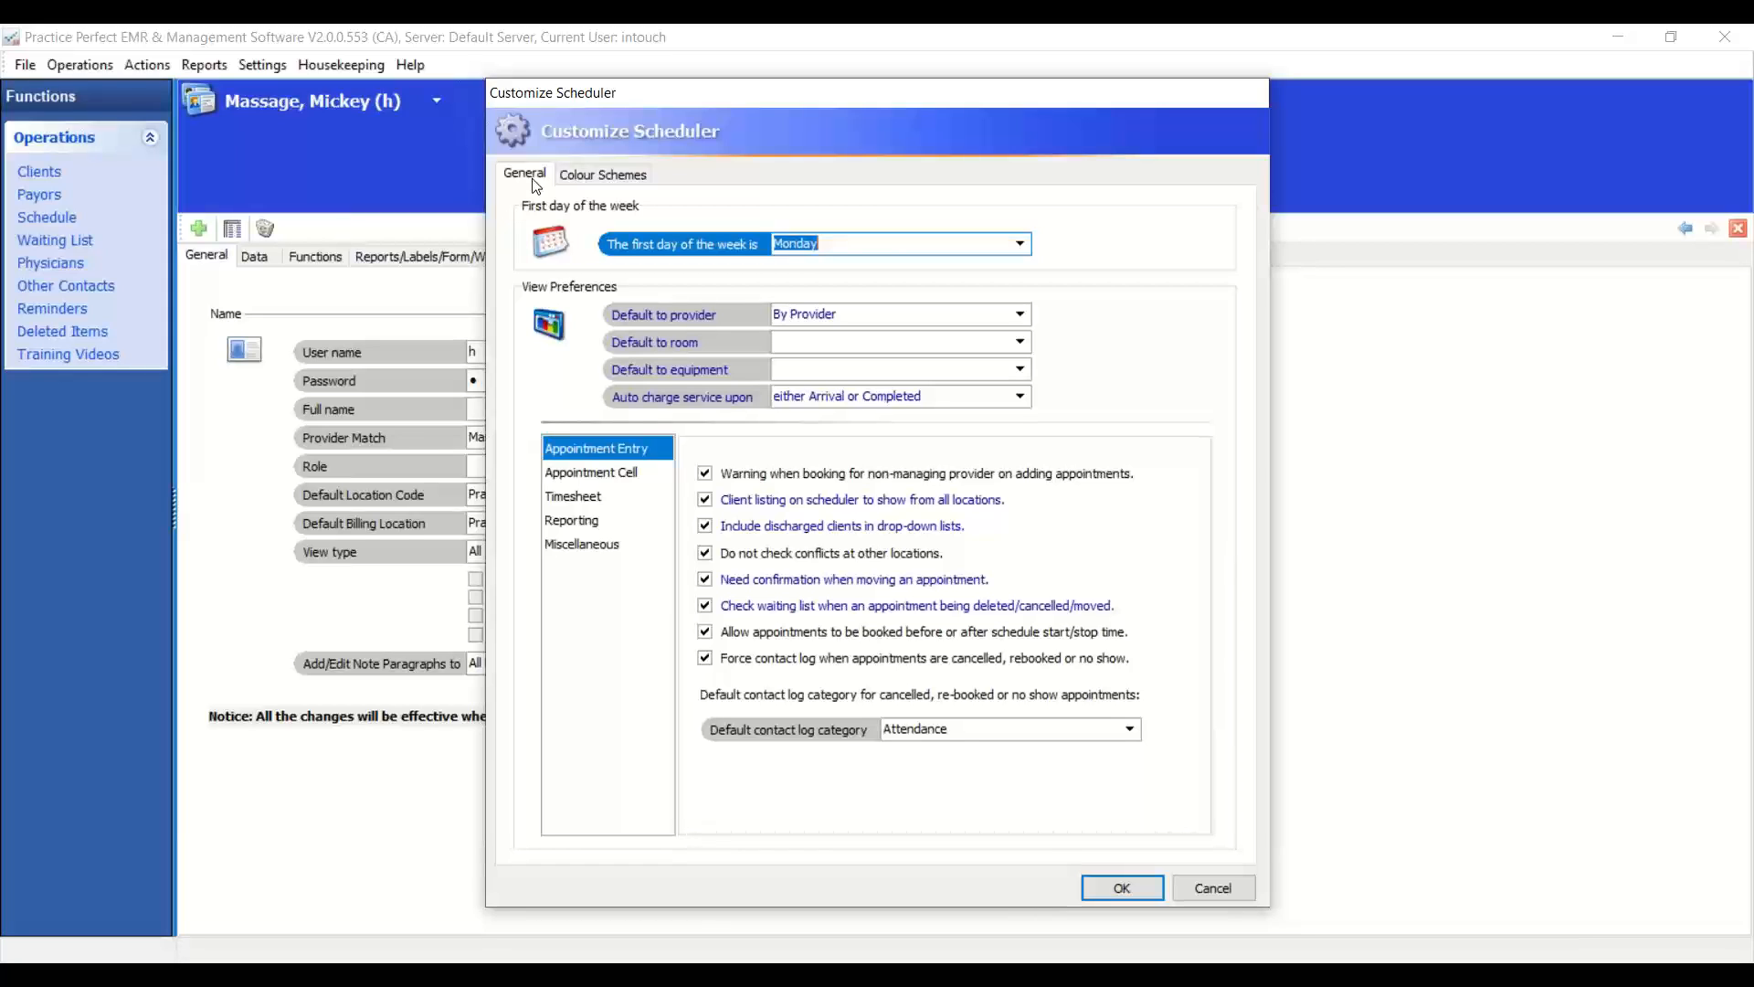
{"action": "left_click", "coordinate": [573, 473]}
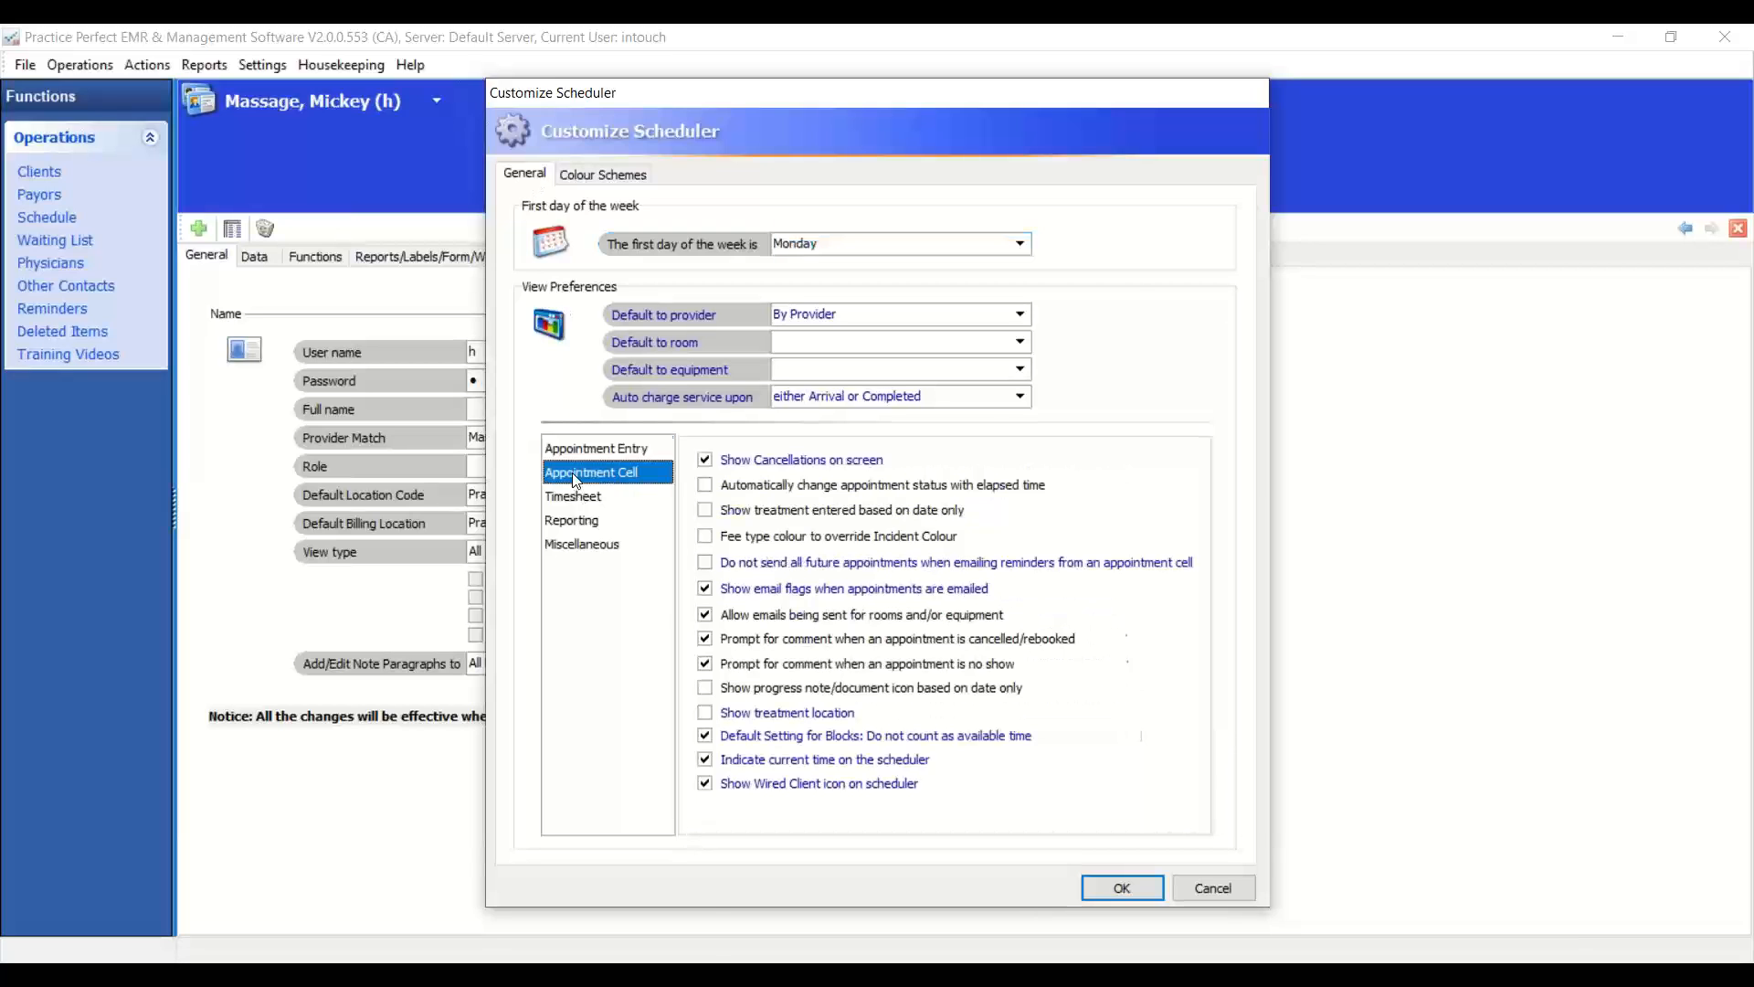
{"action": "left_click", "coordinate": [576, 521]}
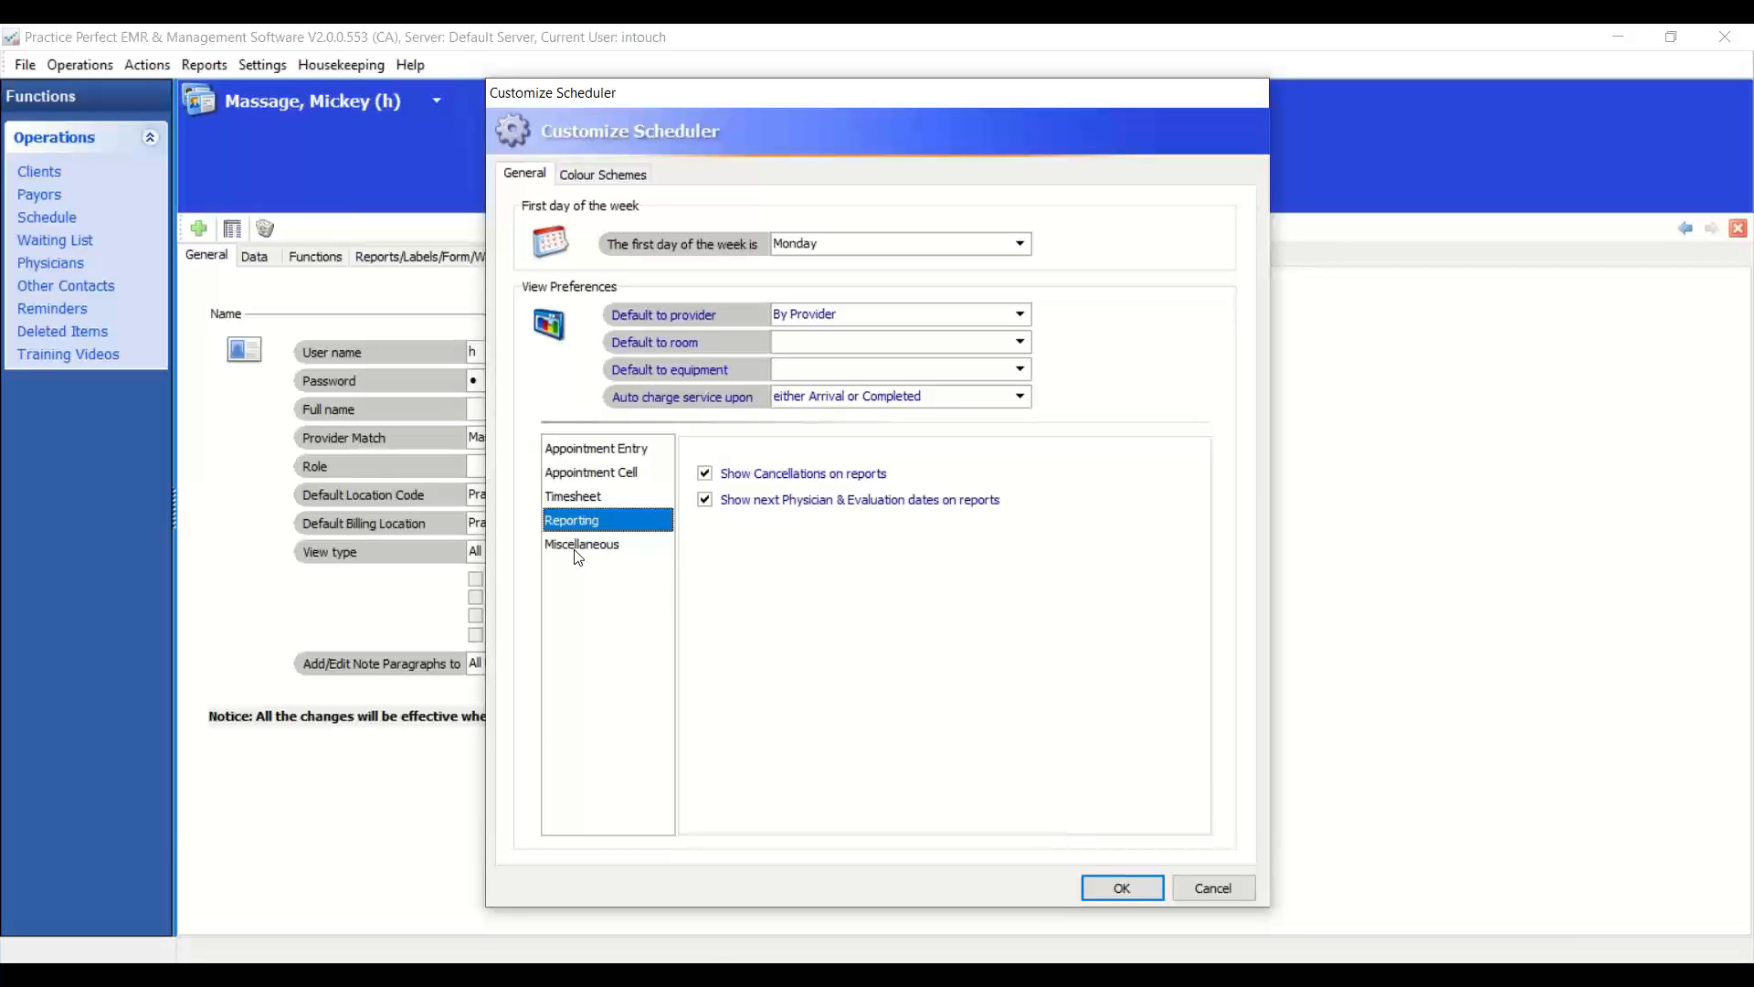
{"action": "left_click", "coordinate": [579, 549]}
{"action": "left_click", "coordinate": [595, 449]}
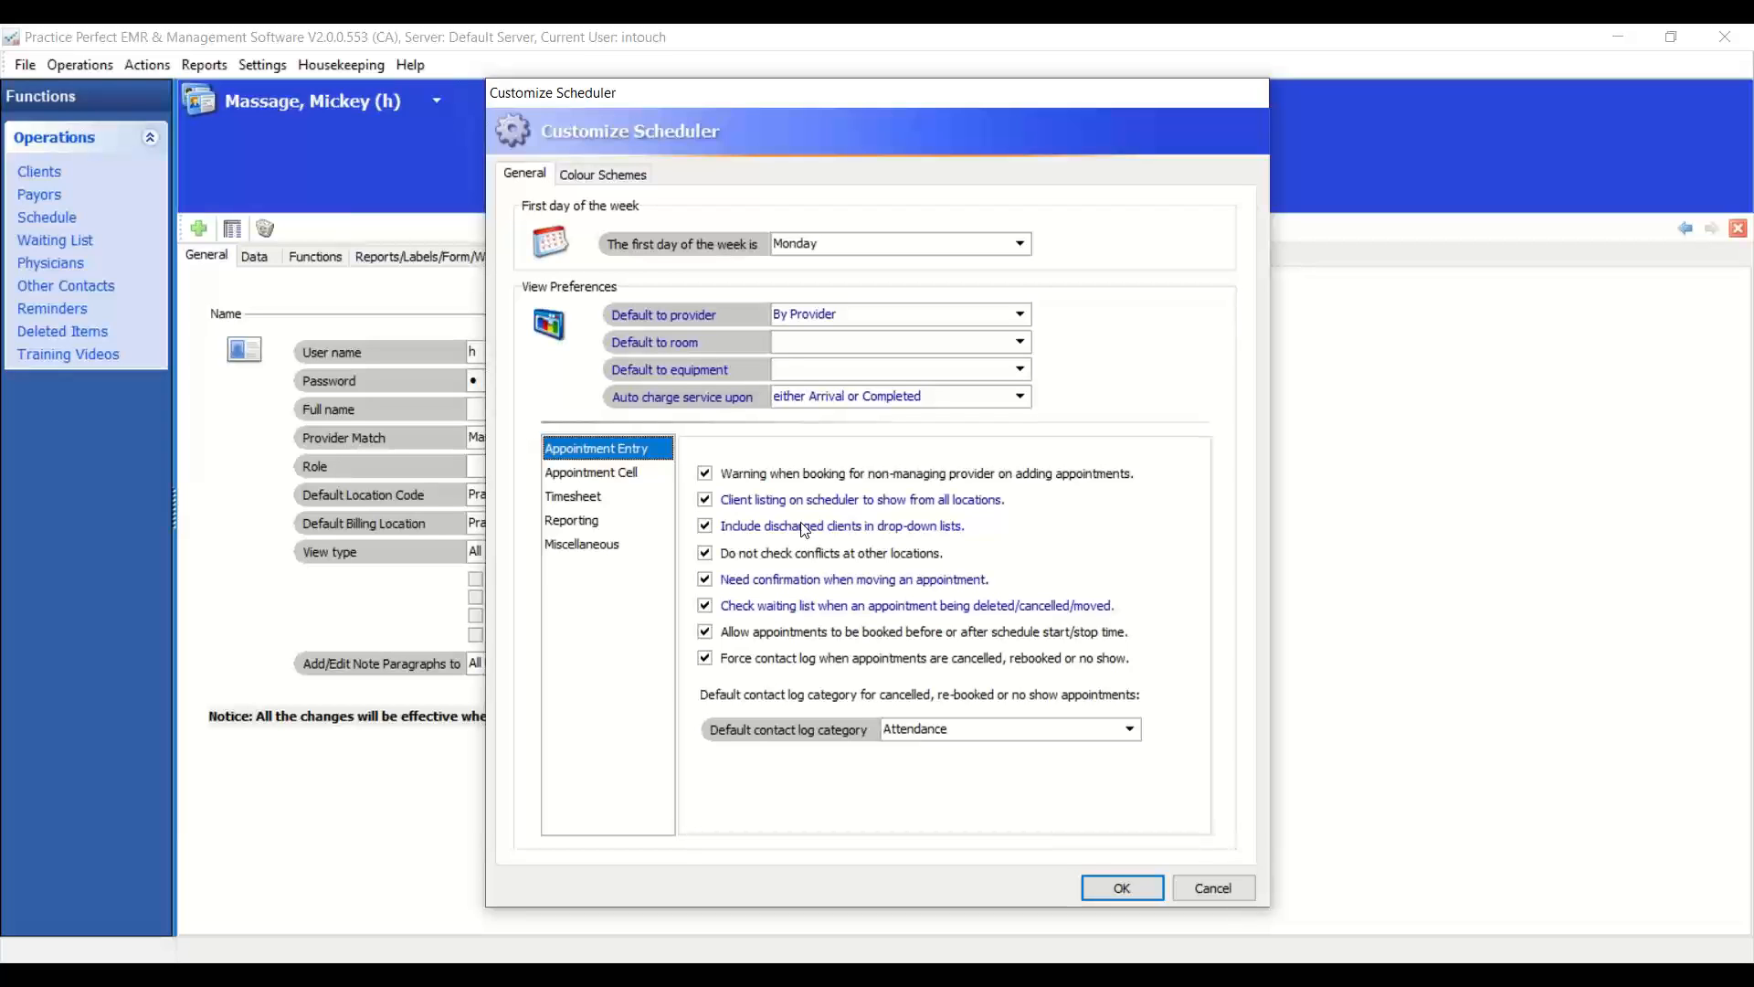
{"action": "left_click", "coordinate": [1119, 888]}
- Open the email appointment and invoice notification settings and compare the appointment and invoice/statement email body settings
{"action": "left_click", "coordinate": [264, 65]}
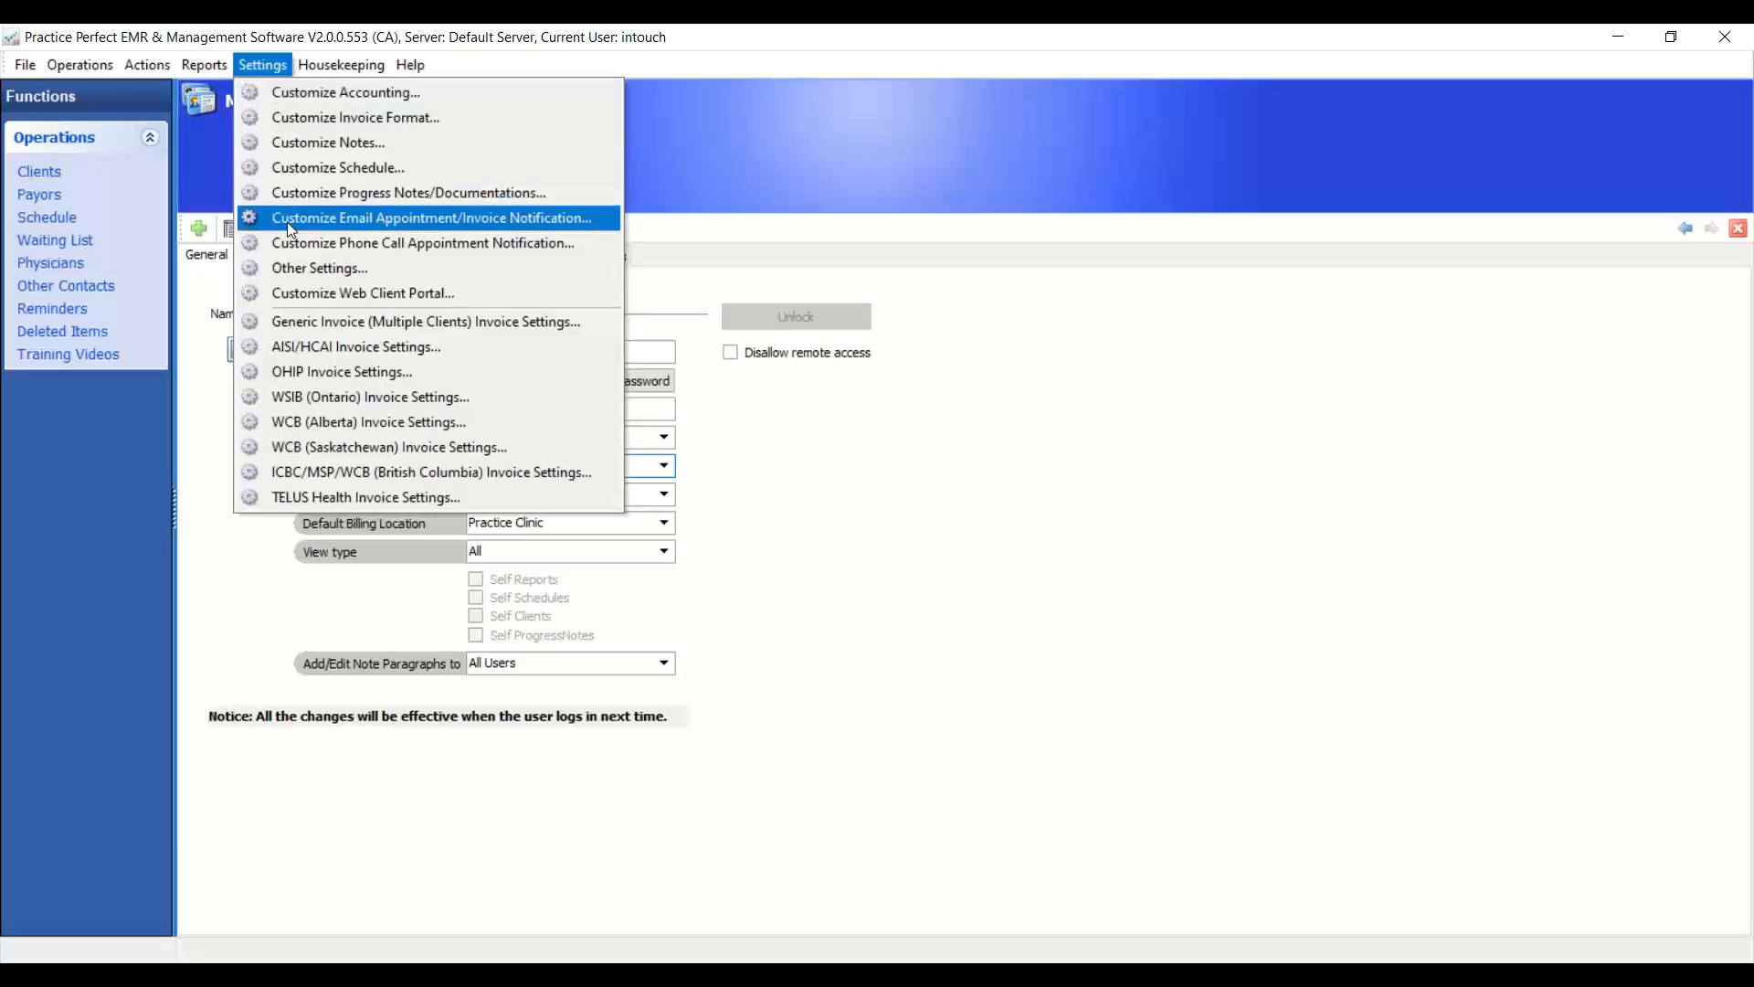
{"action": "left_click", "coordinate": [463, 219]}
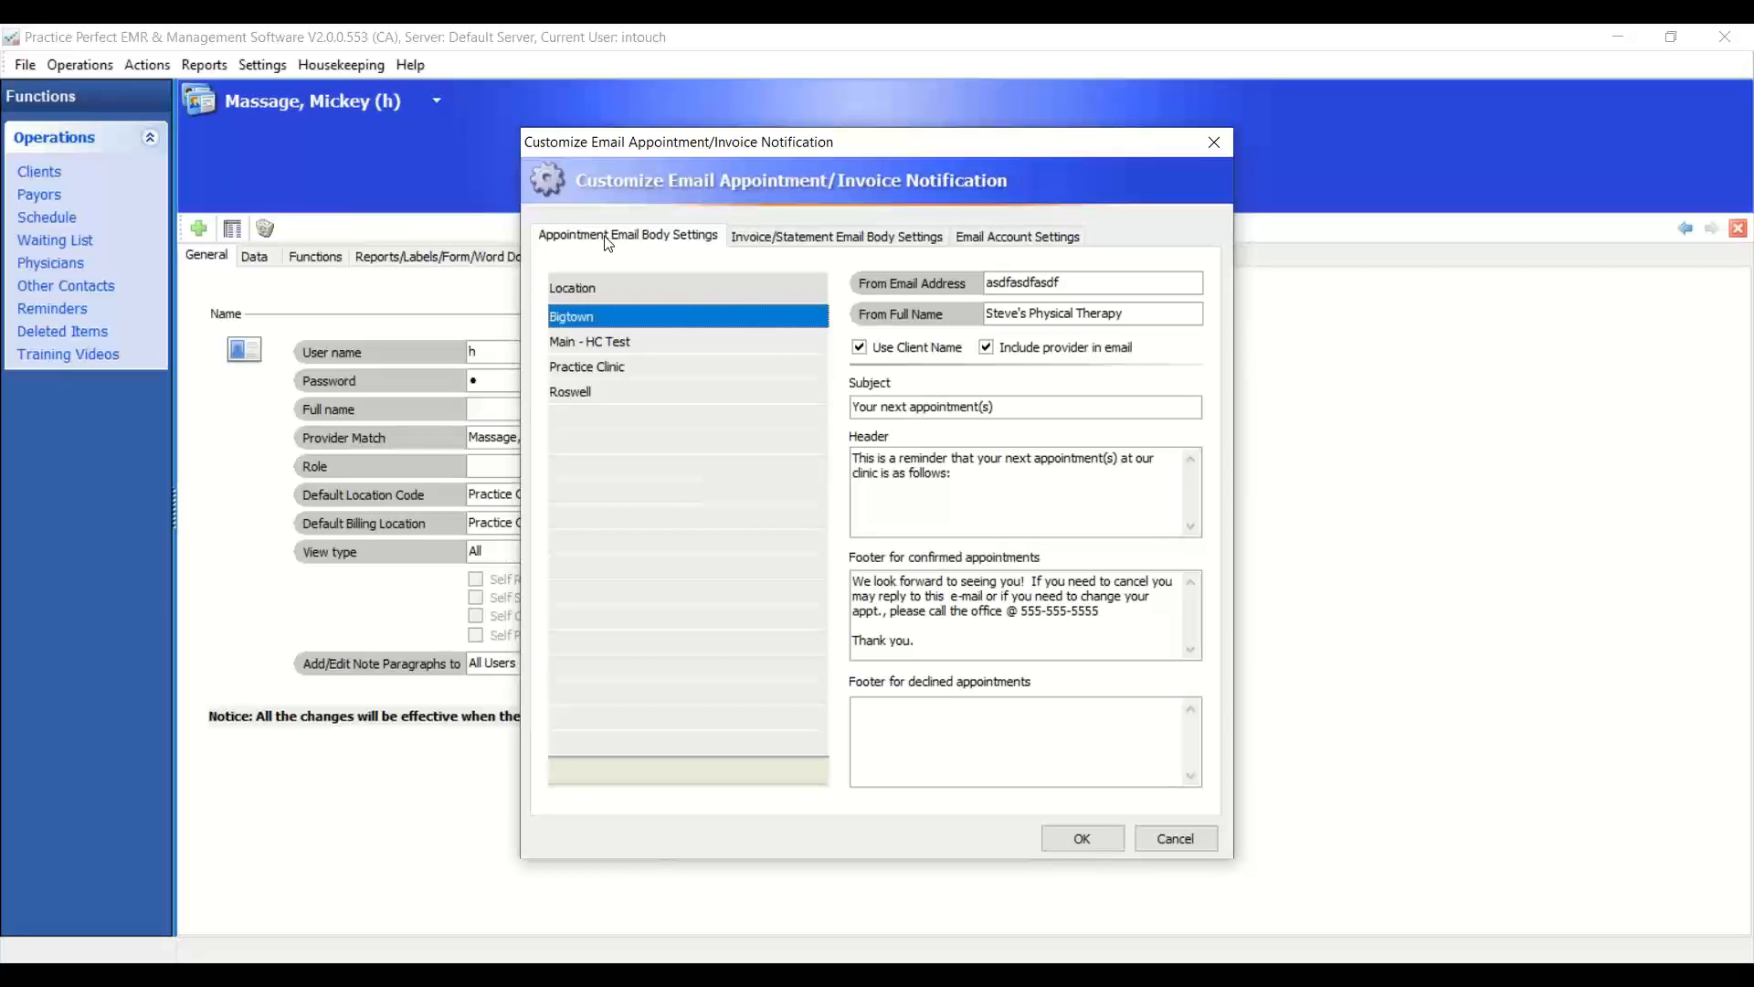
{"action": "left_click", "coordinate": [825, 242]}
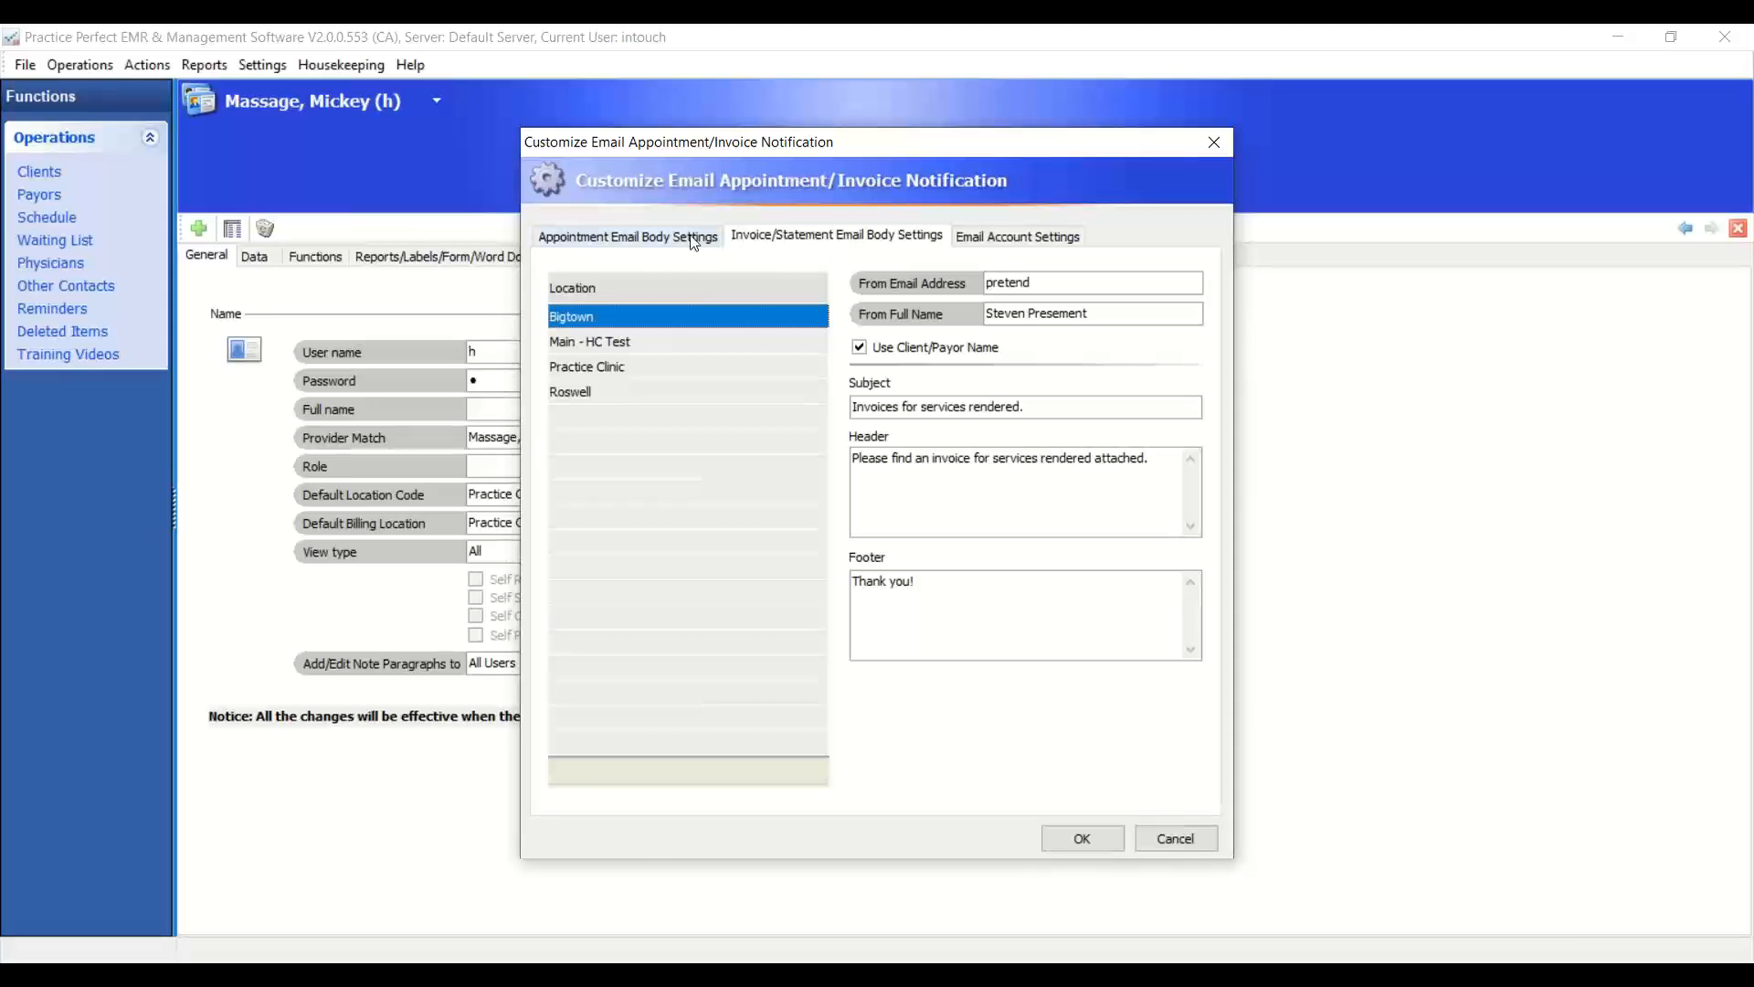
{"action": "left_click", "coordinate": [659, 240]}
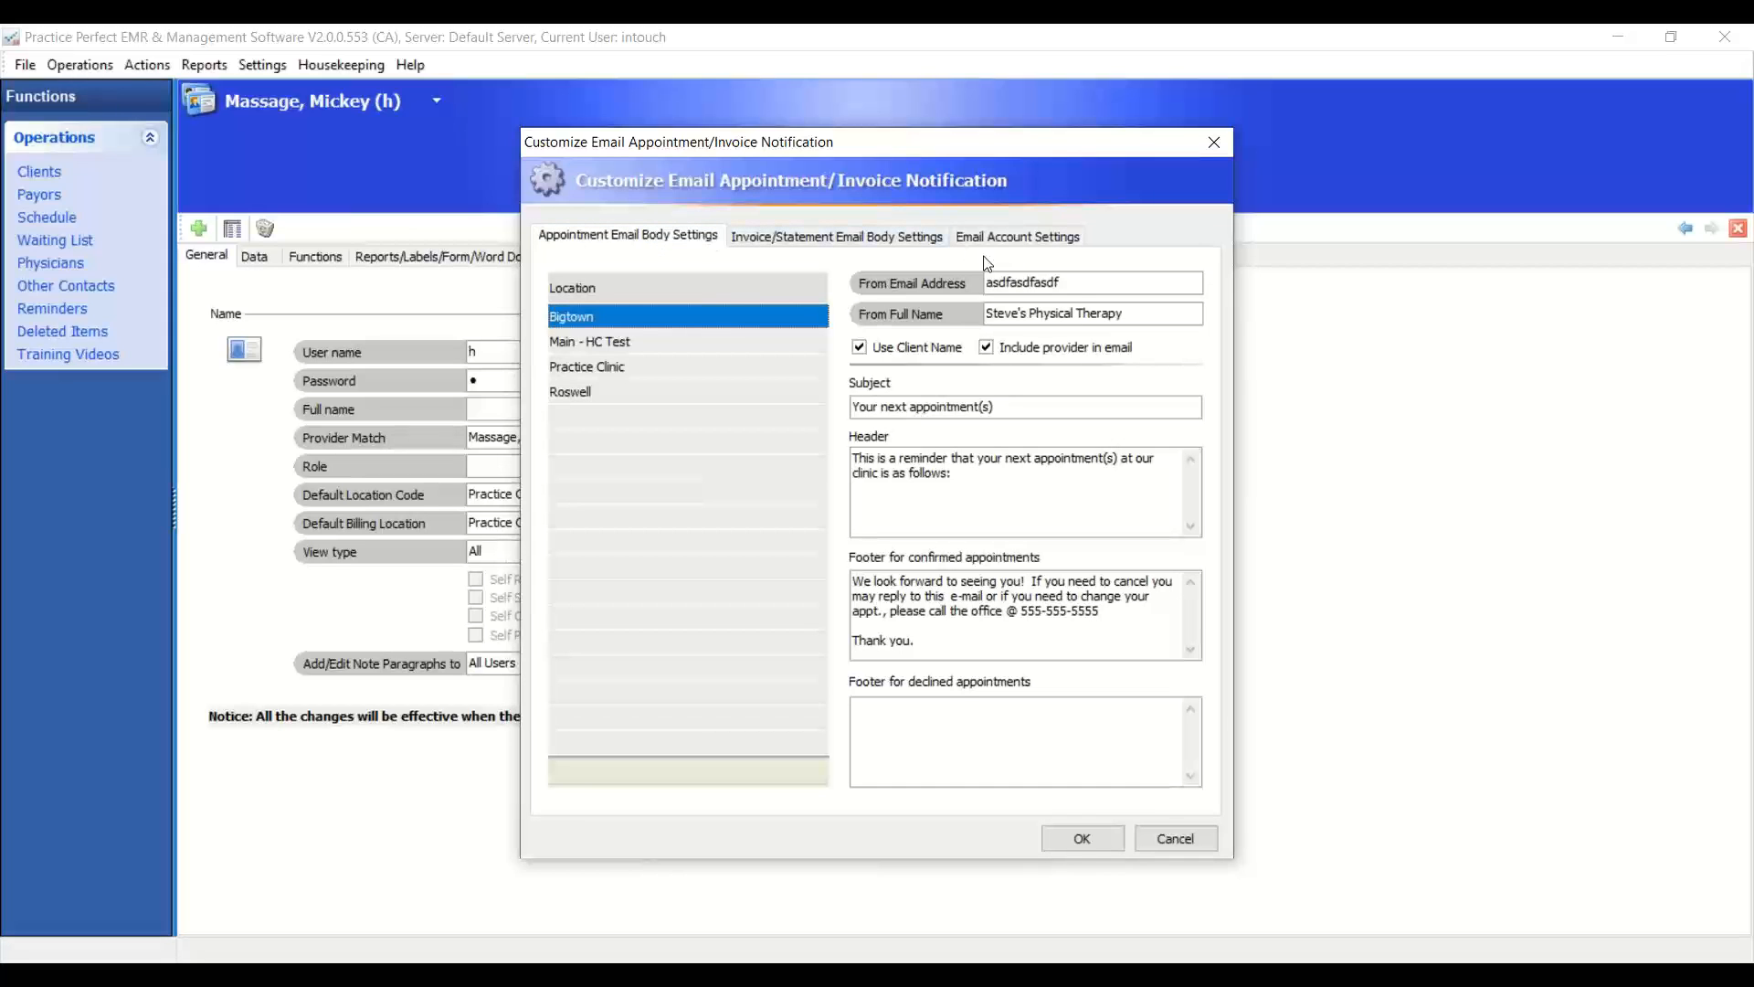
- Try a gmail.com sender address for Bigtown's appointment emails, and review the header and confirmed-appointment footer texts
{"action": "double_click", "coordinate": [1078, 284]}
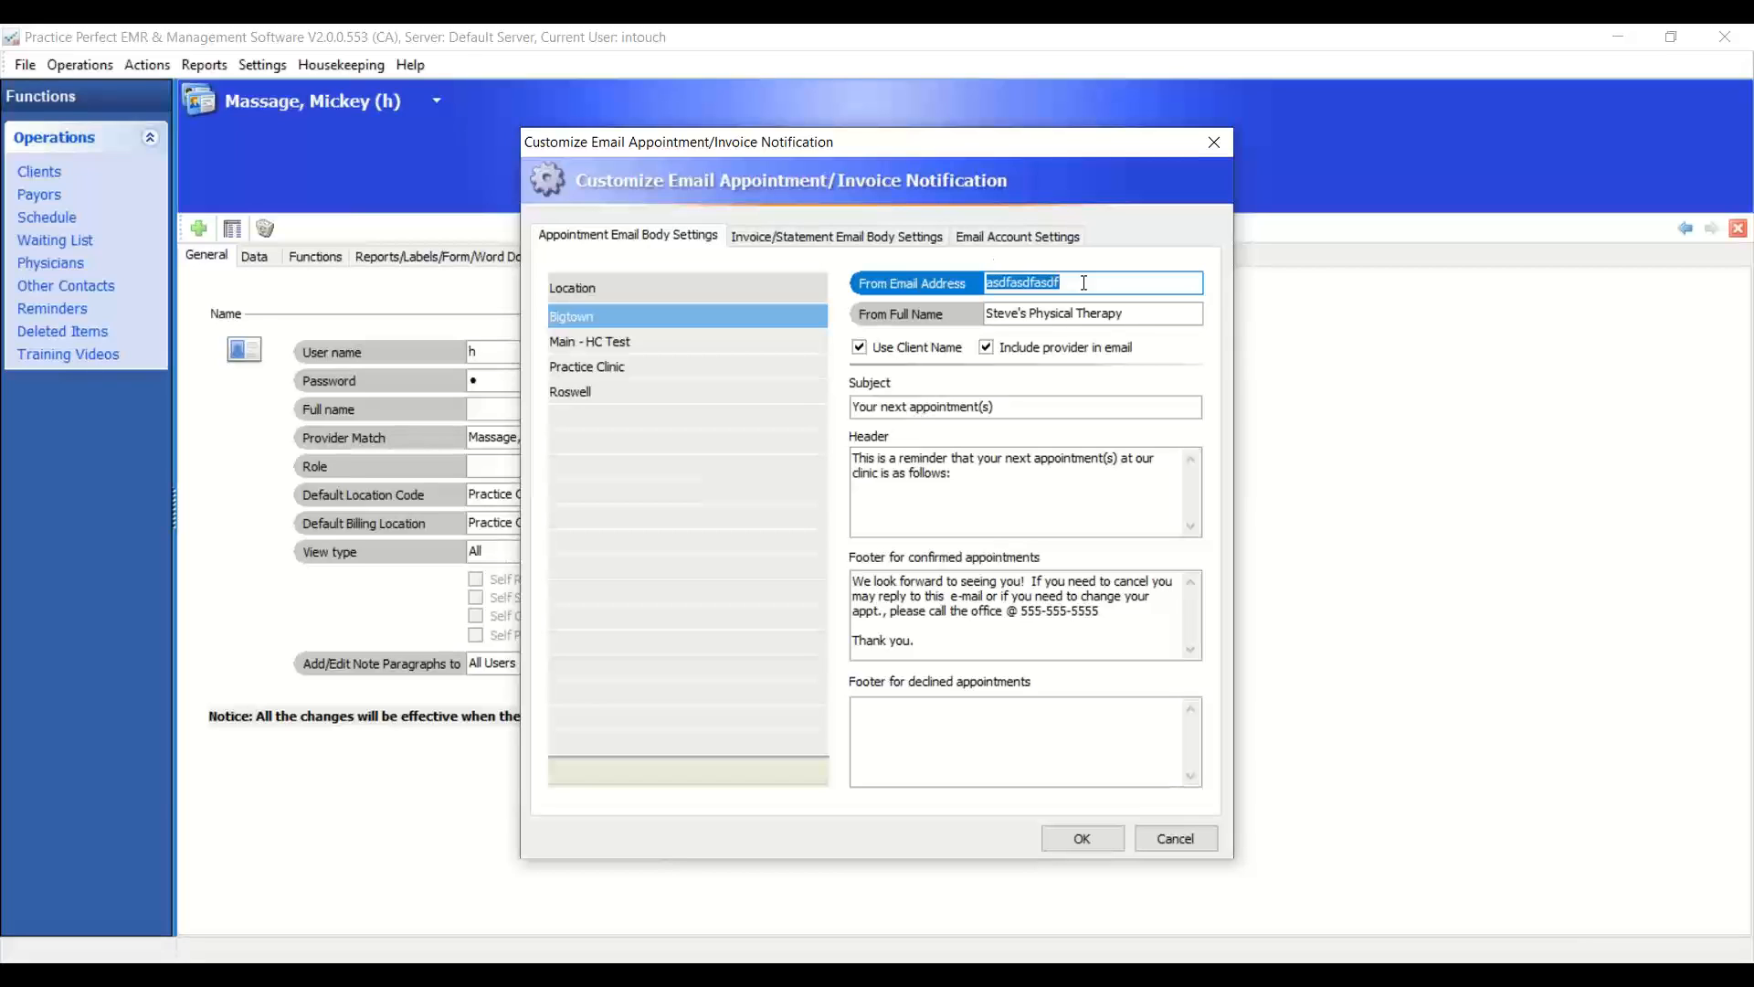
{"action": "type", "text": "@gmail.com"}
{"action": "left_click", "coordinate": [967, 473]}
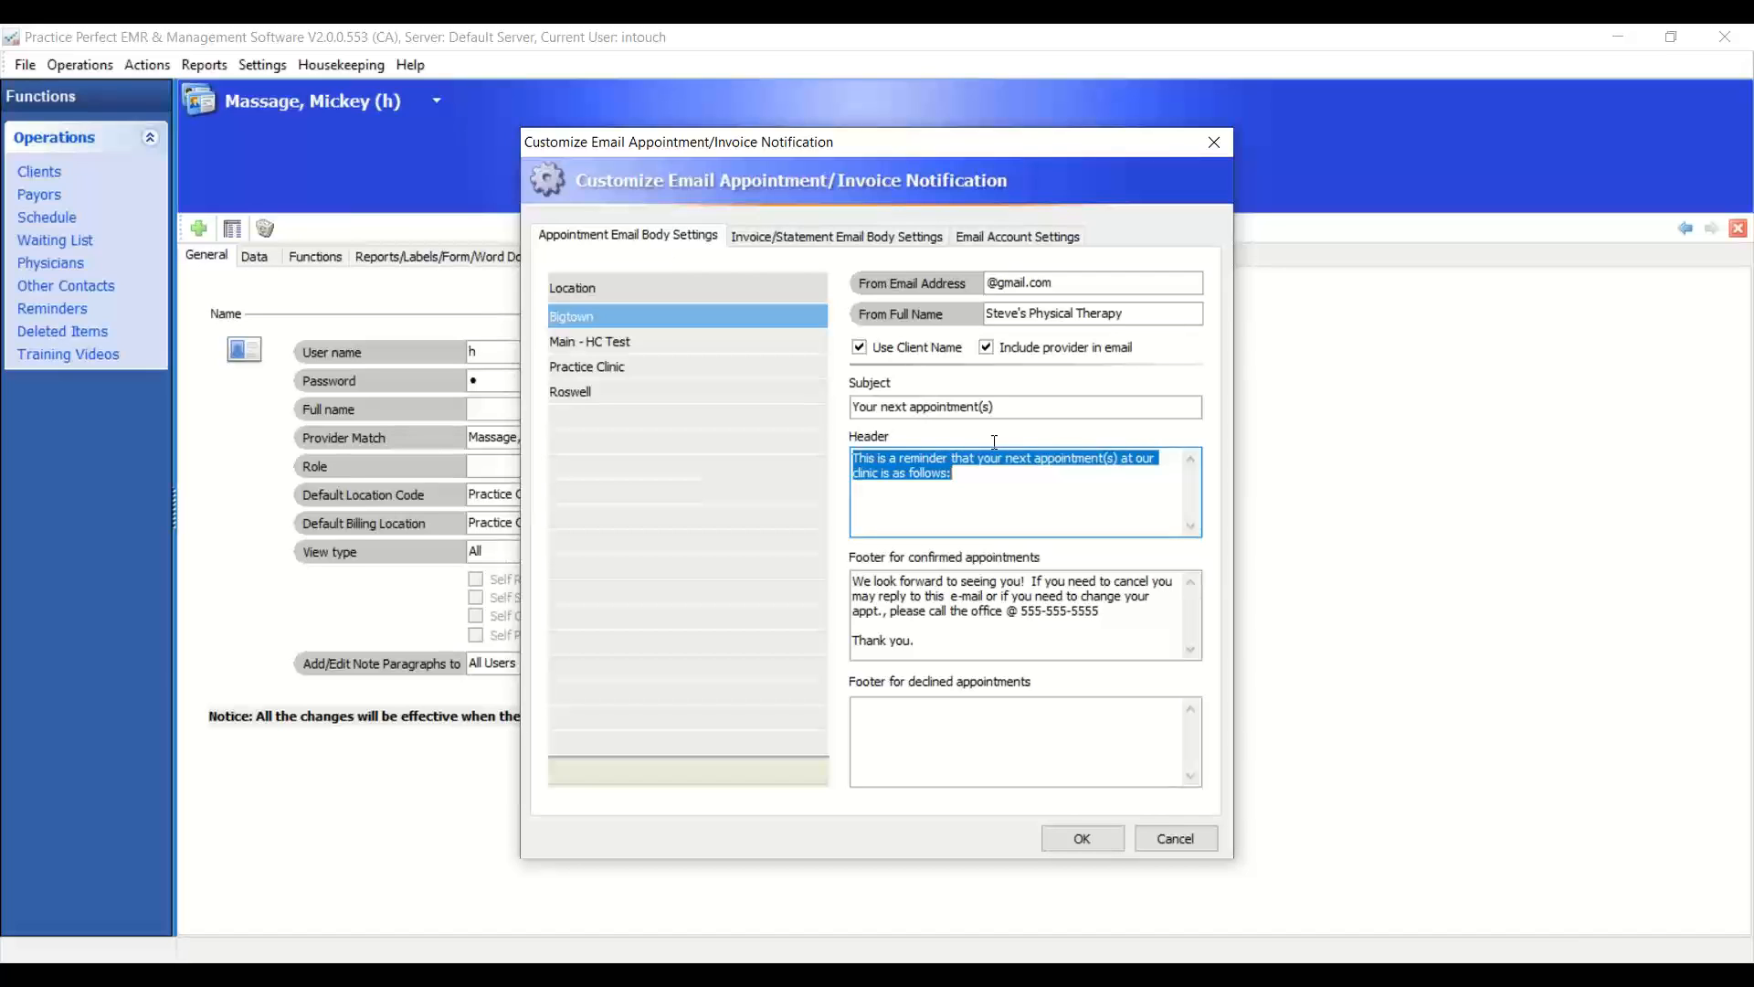
{"action": "left_click_drag", "start_coordinate": [978, 475], "coordinate": [848, 464]}
{"action": "left_click", "coordinate": [964, 641]}
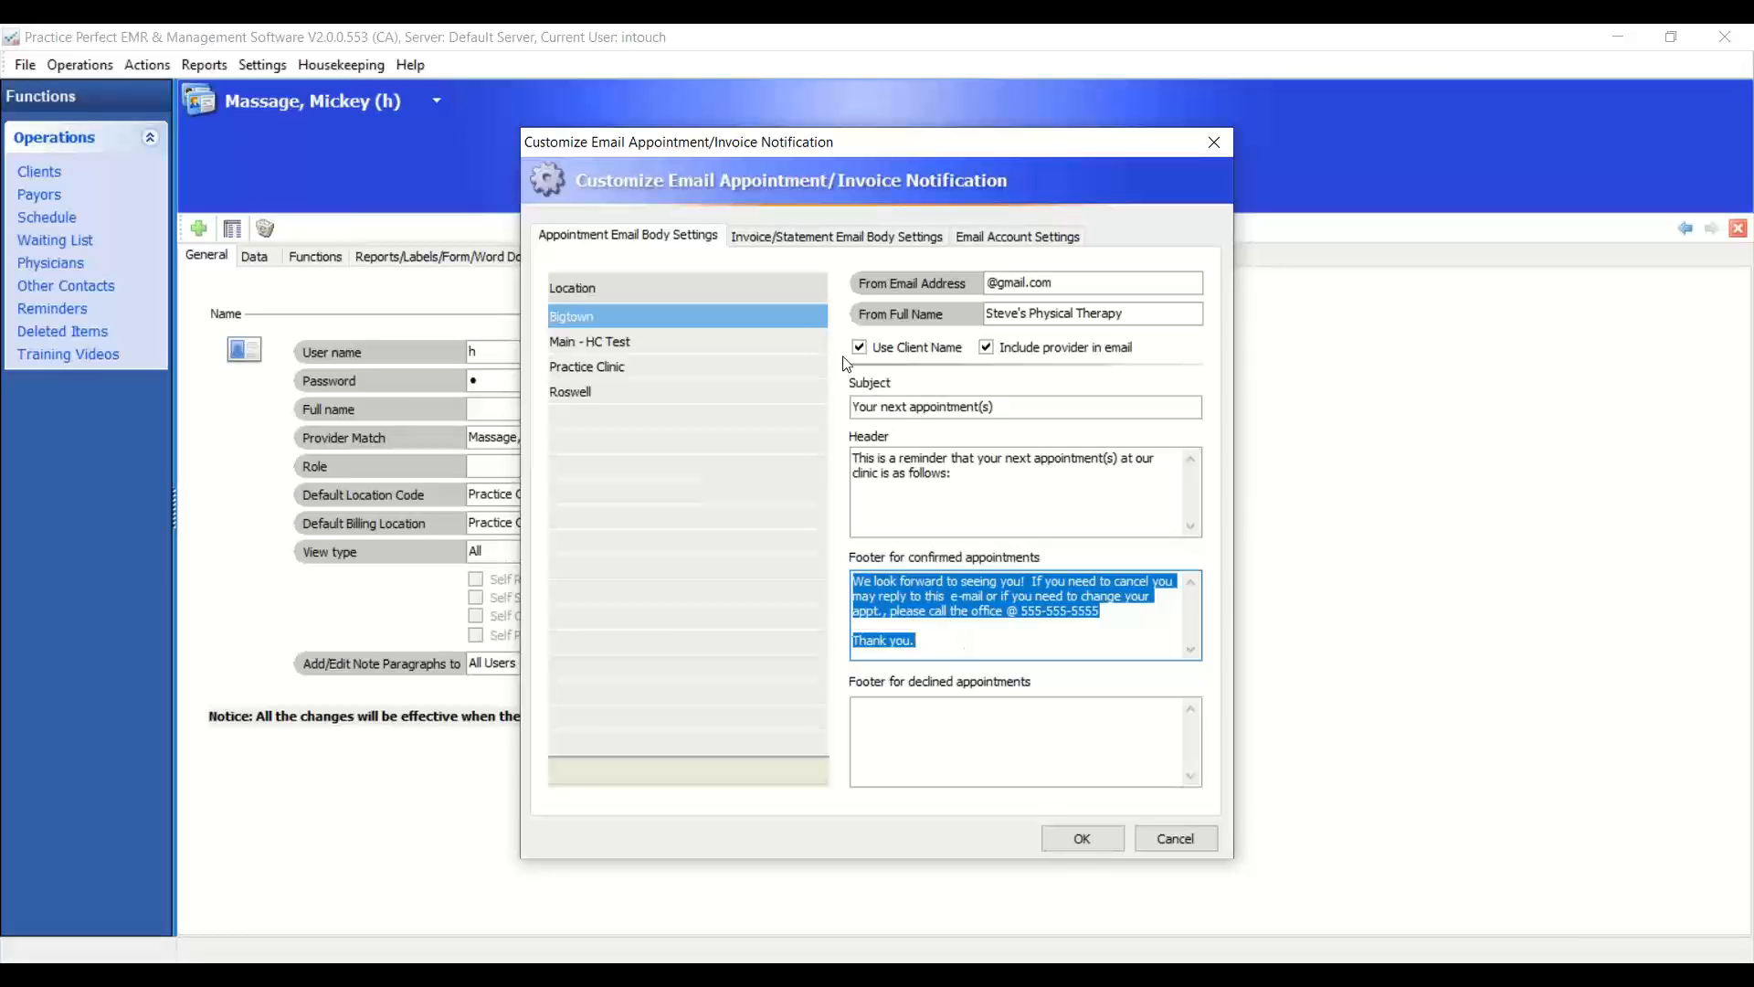
- Review the sender address and header text used for Bigtown's invoice and statement emails
{"action": "left_click", "coordinate": [804, 239]}
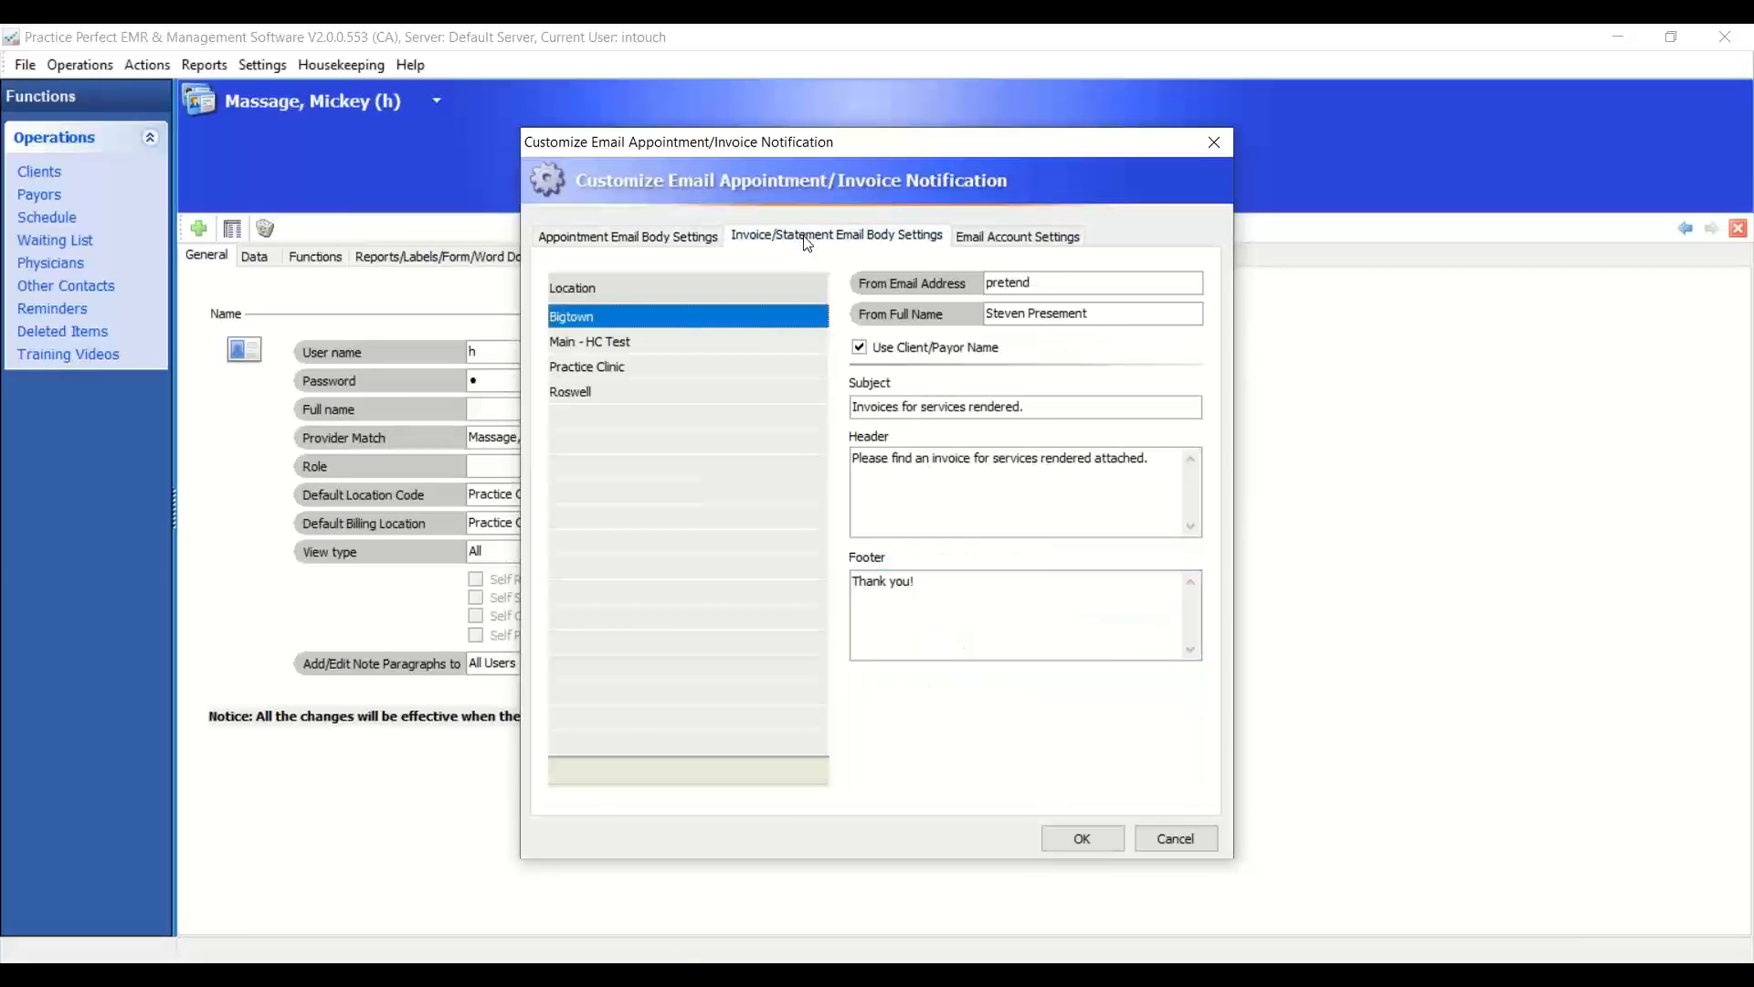
{"action": "left_click", "coordinate": [1087, 282]}
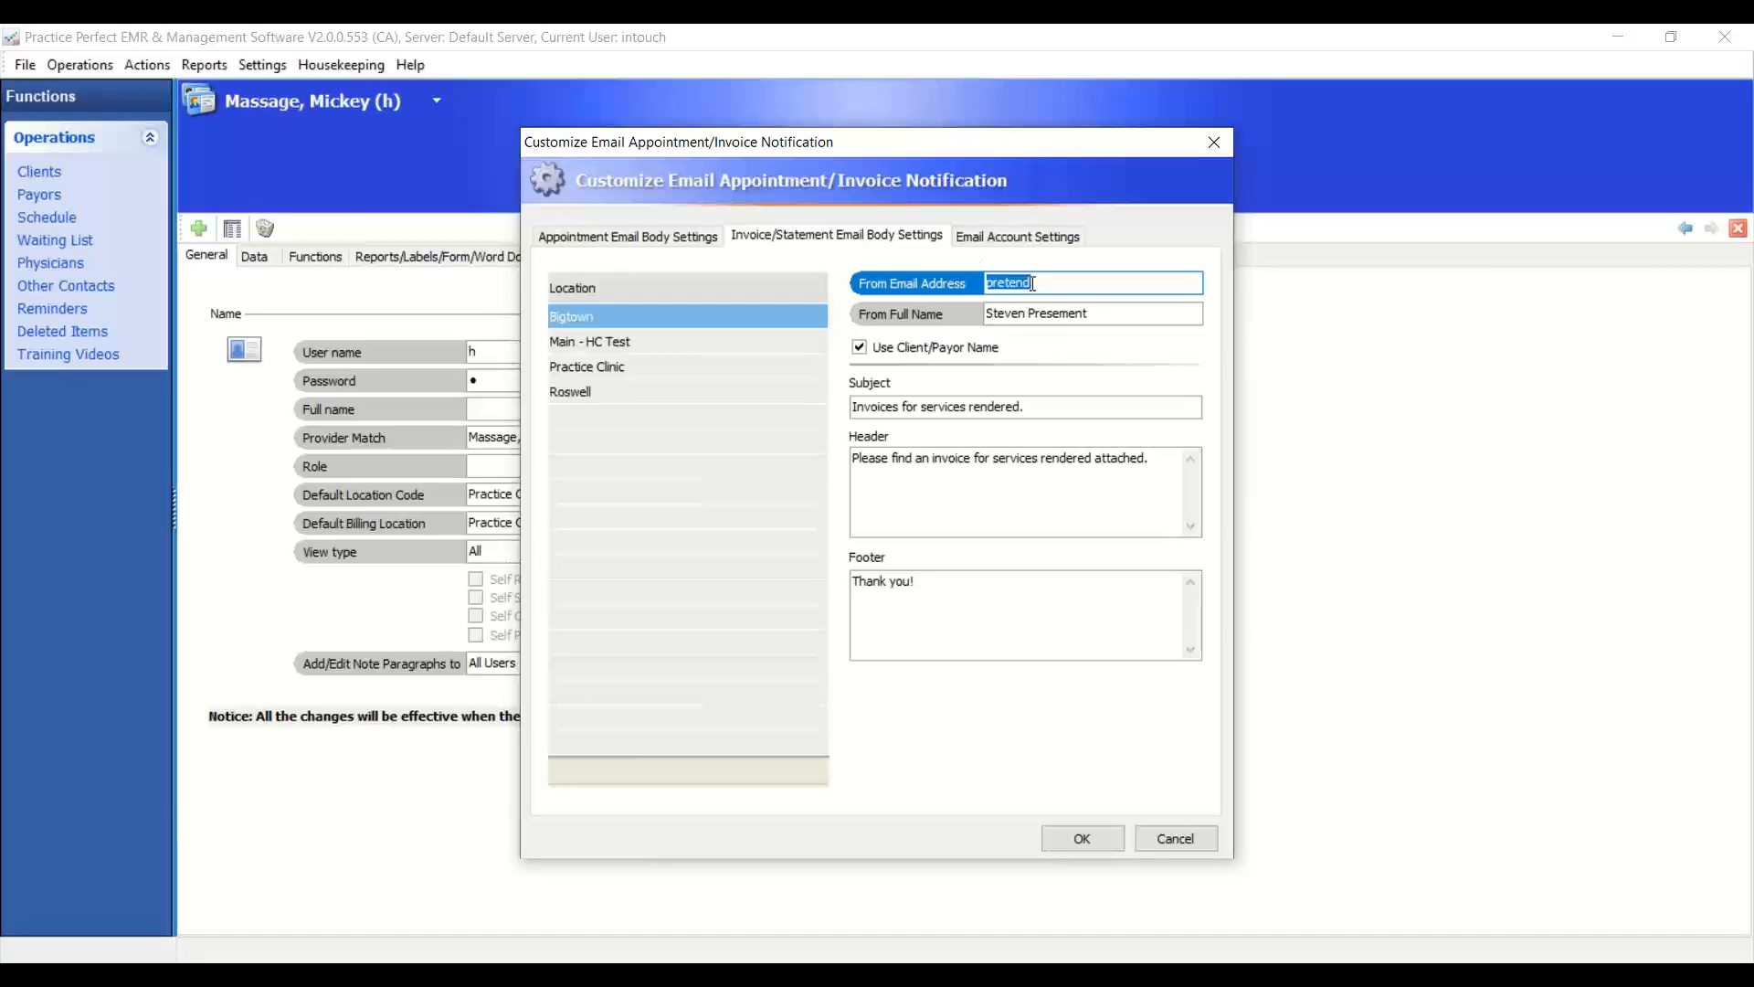
{"action": "left_click_drag", "start_coordinate": [853, 458], "coordinate": [978, 481]}
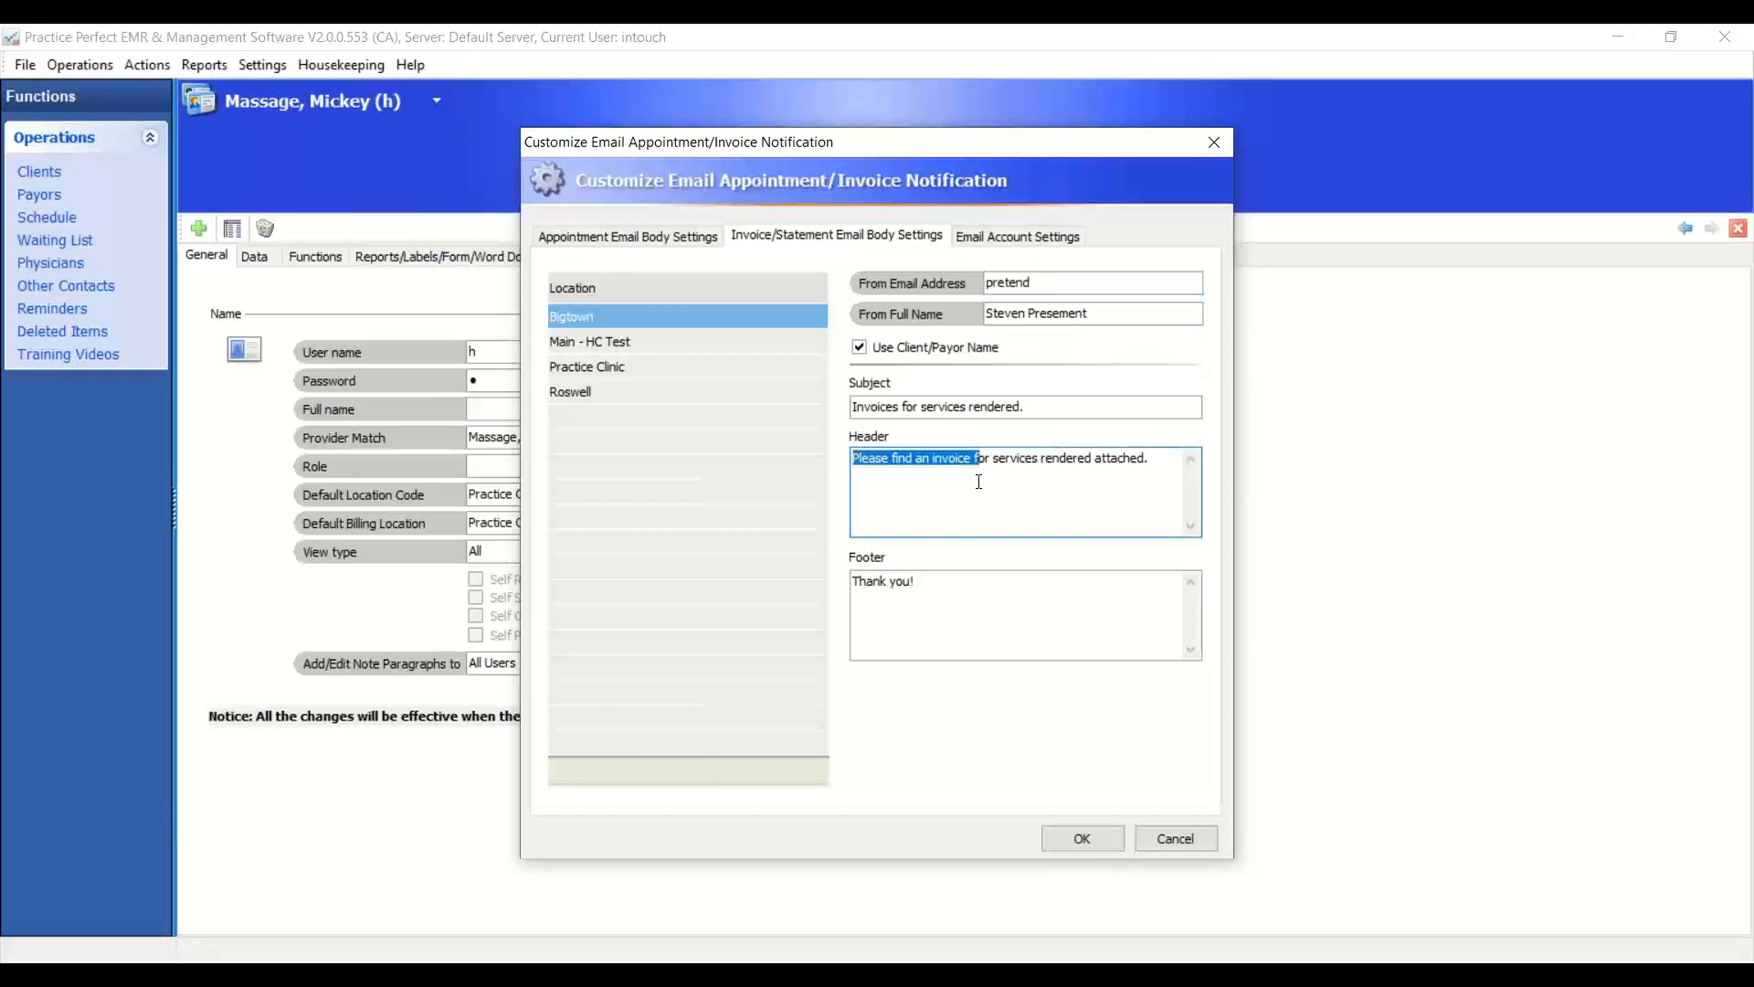
{"action": "left_click_drag", "start_coordinate": [1150, 458], "coordinate": [842, 456]}
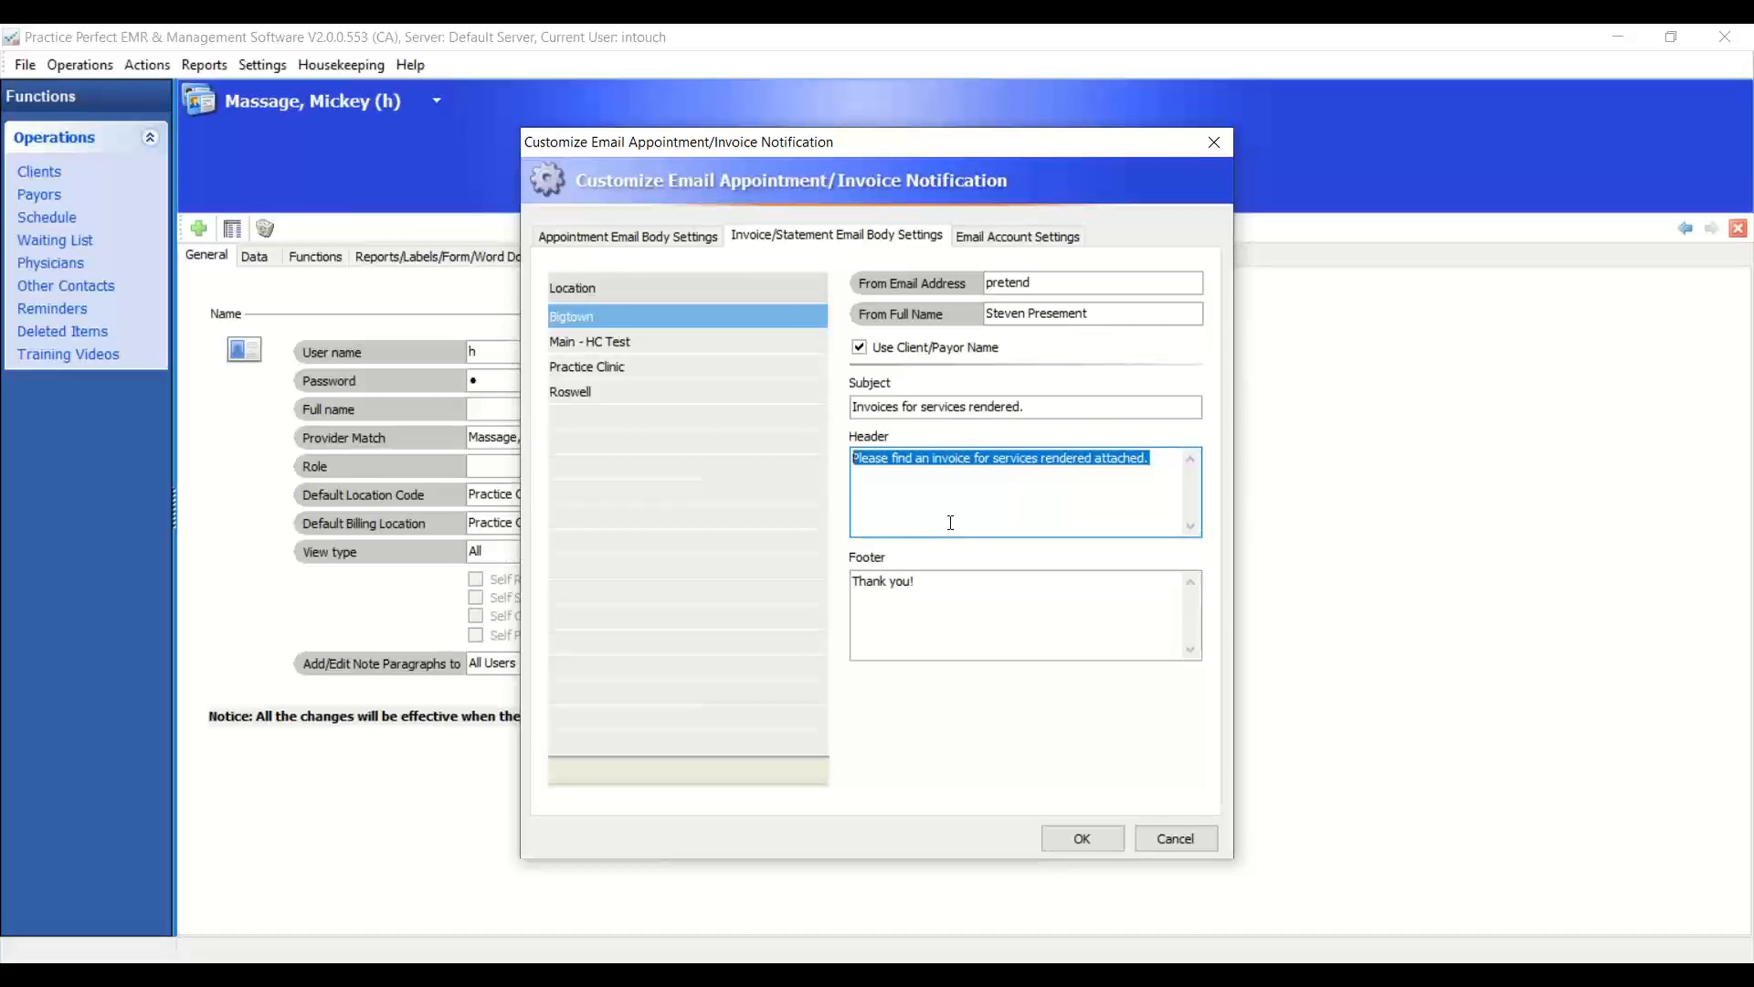
- Review the email account's outgoing server, port, secure connection and account name, and close the notification settings without saving
{"action": "left_click", "coordinate": [1043, 238]}
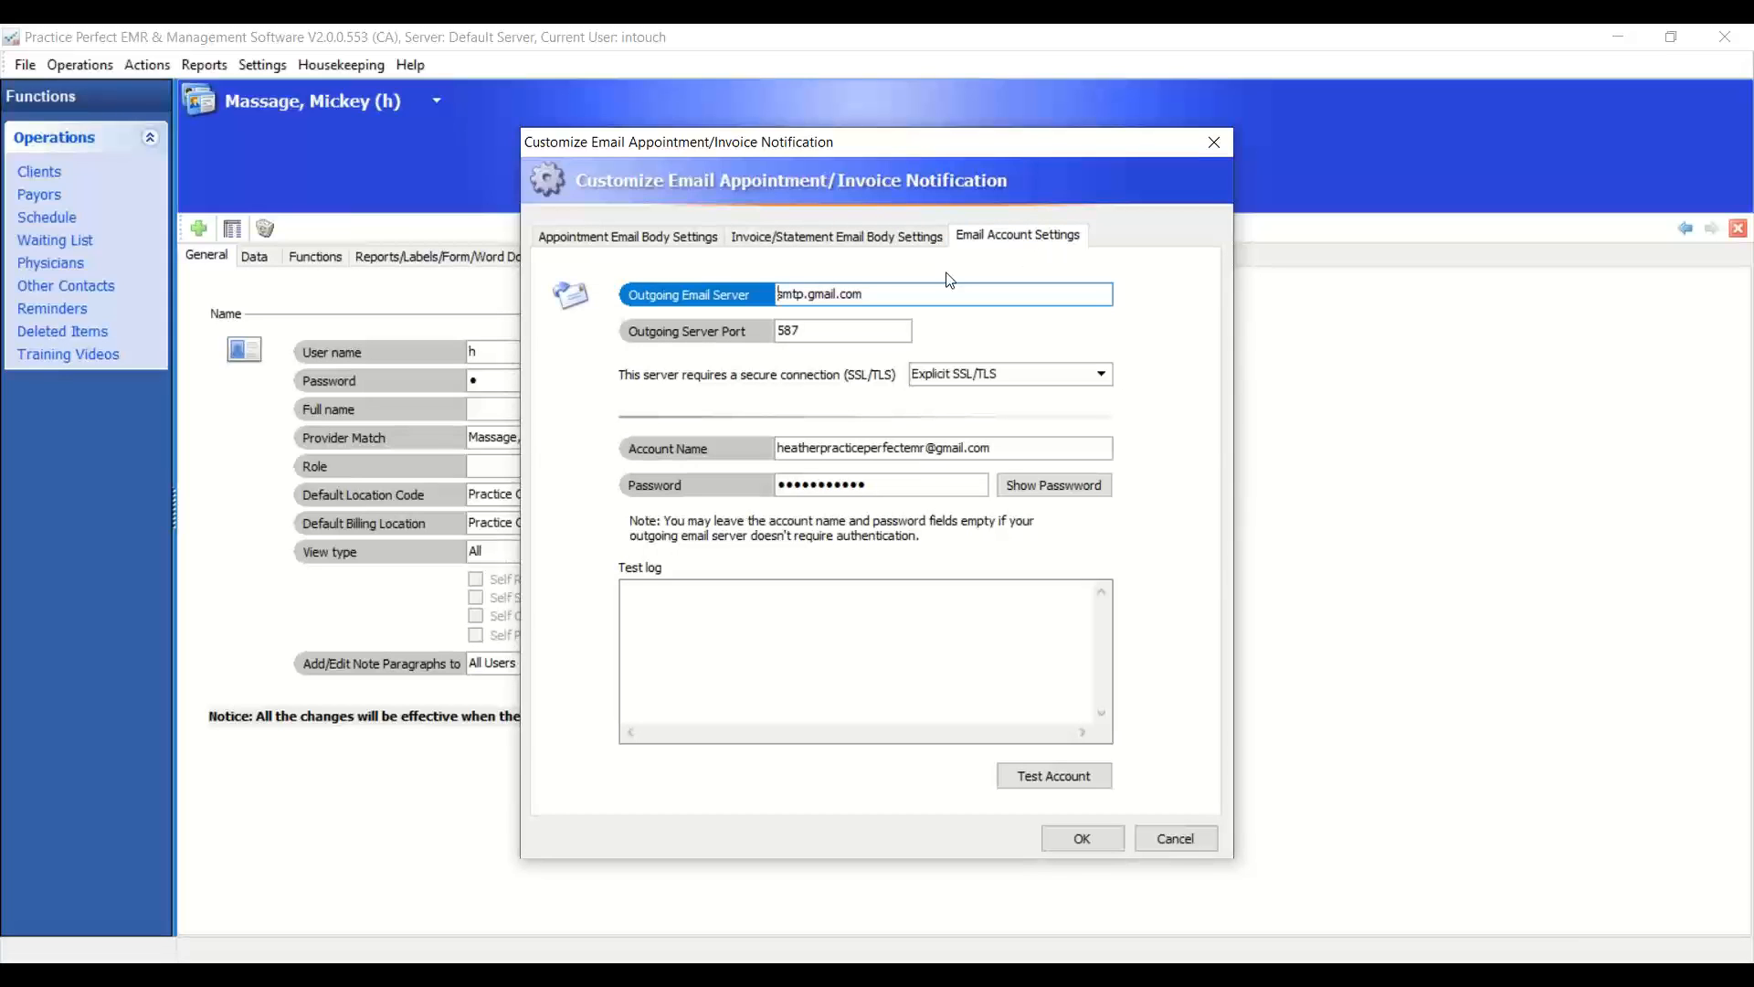
{"action": "left_click", "coordinate": [879, 297]}
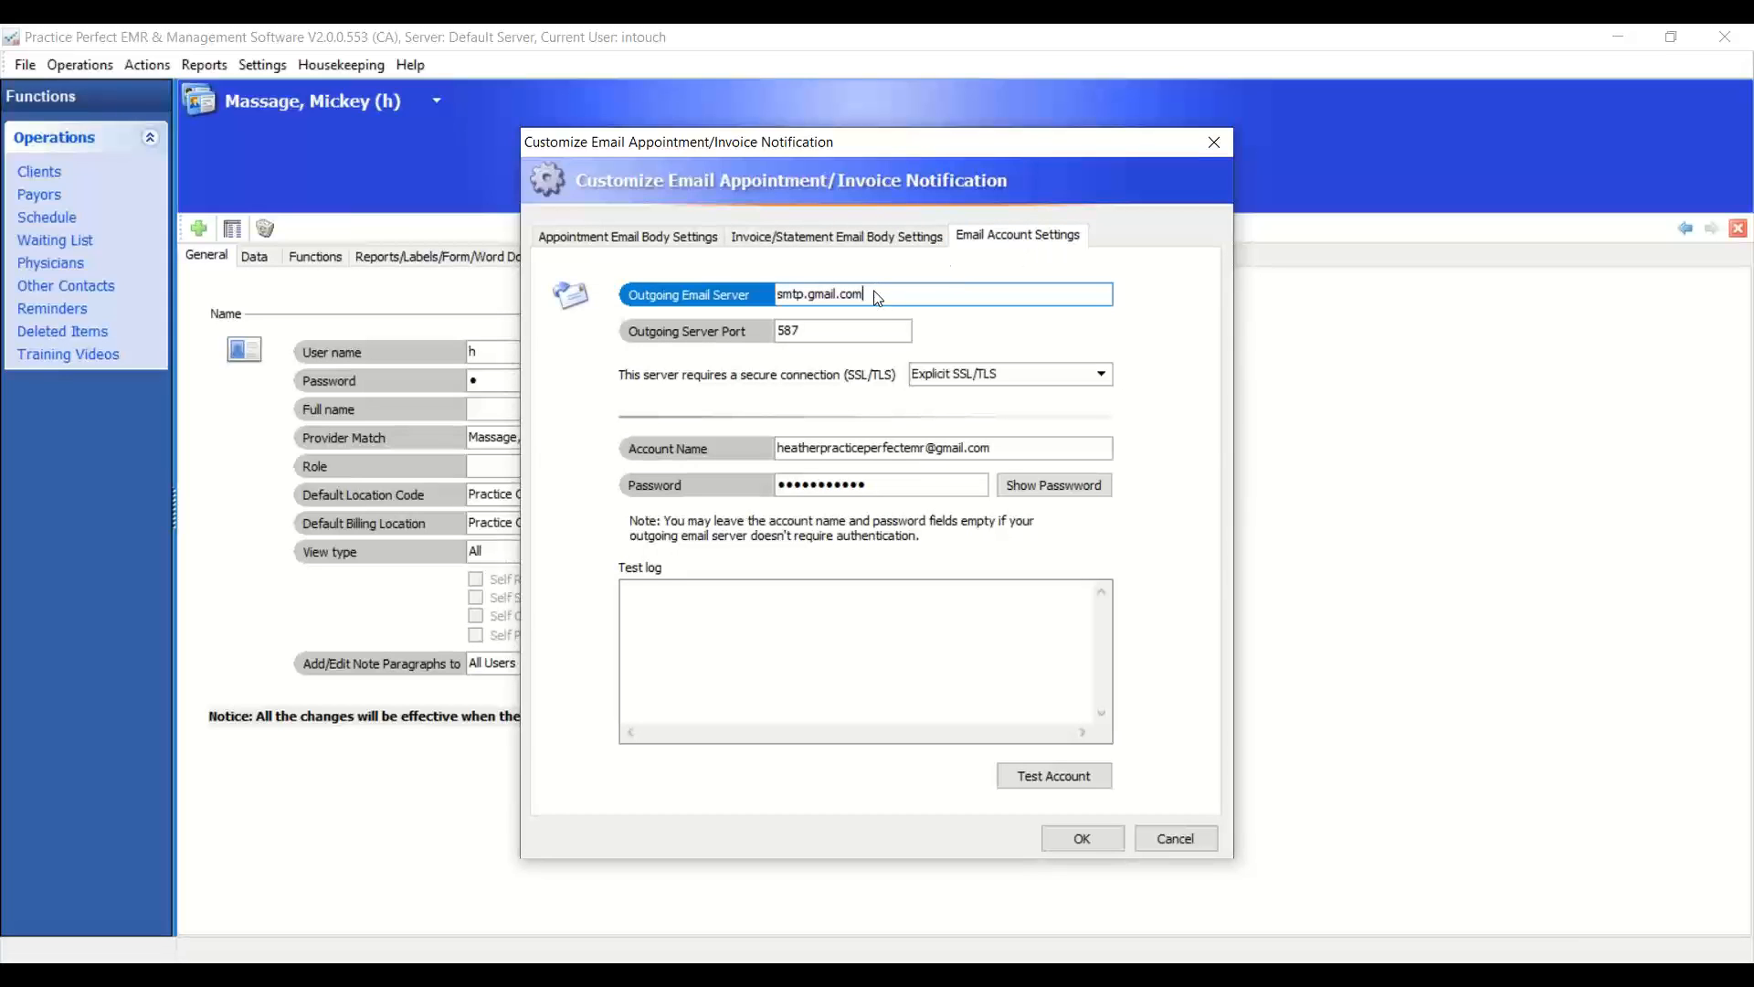
{"action": "left_click", "coordinate": [840, 331]}
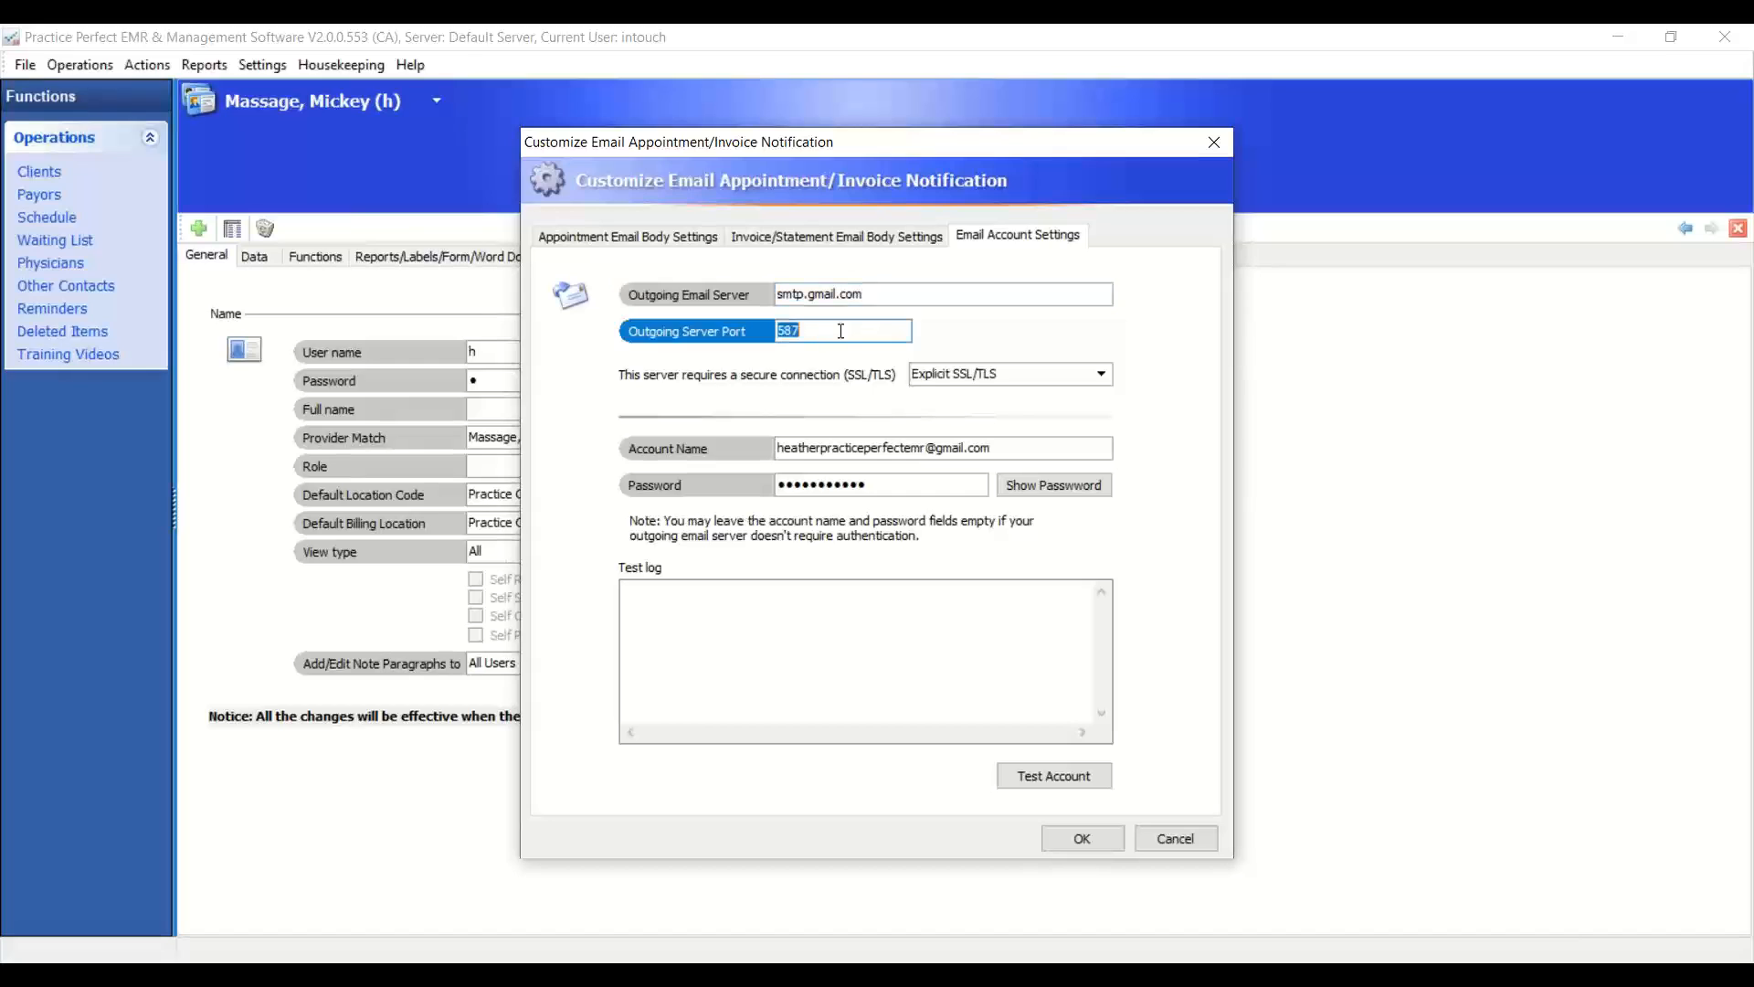
{"action": "left_click", "coordinate": [983, 382]}
{"action": "double_click", "coordinate": [933, 447]}
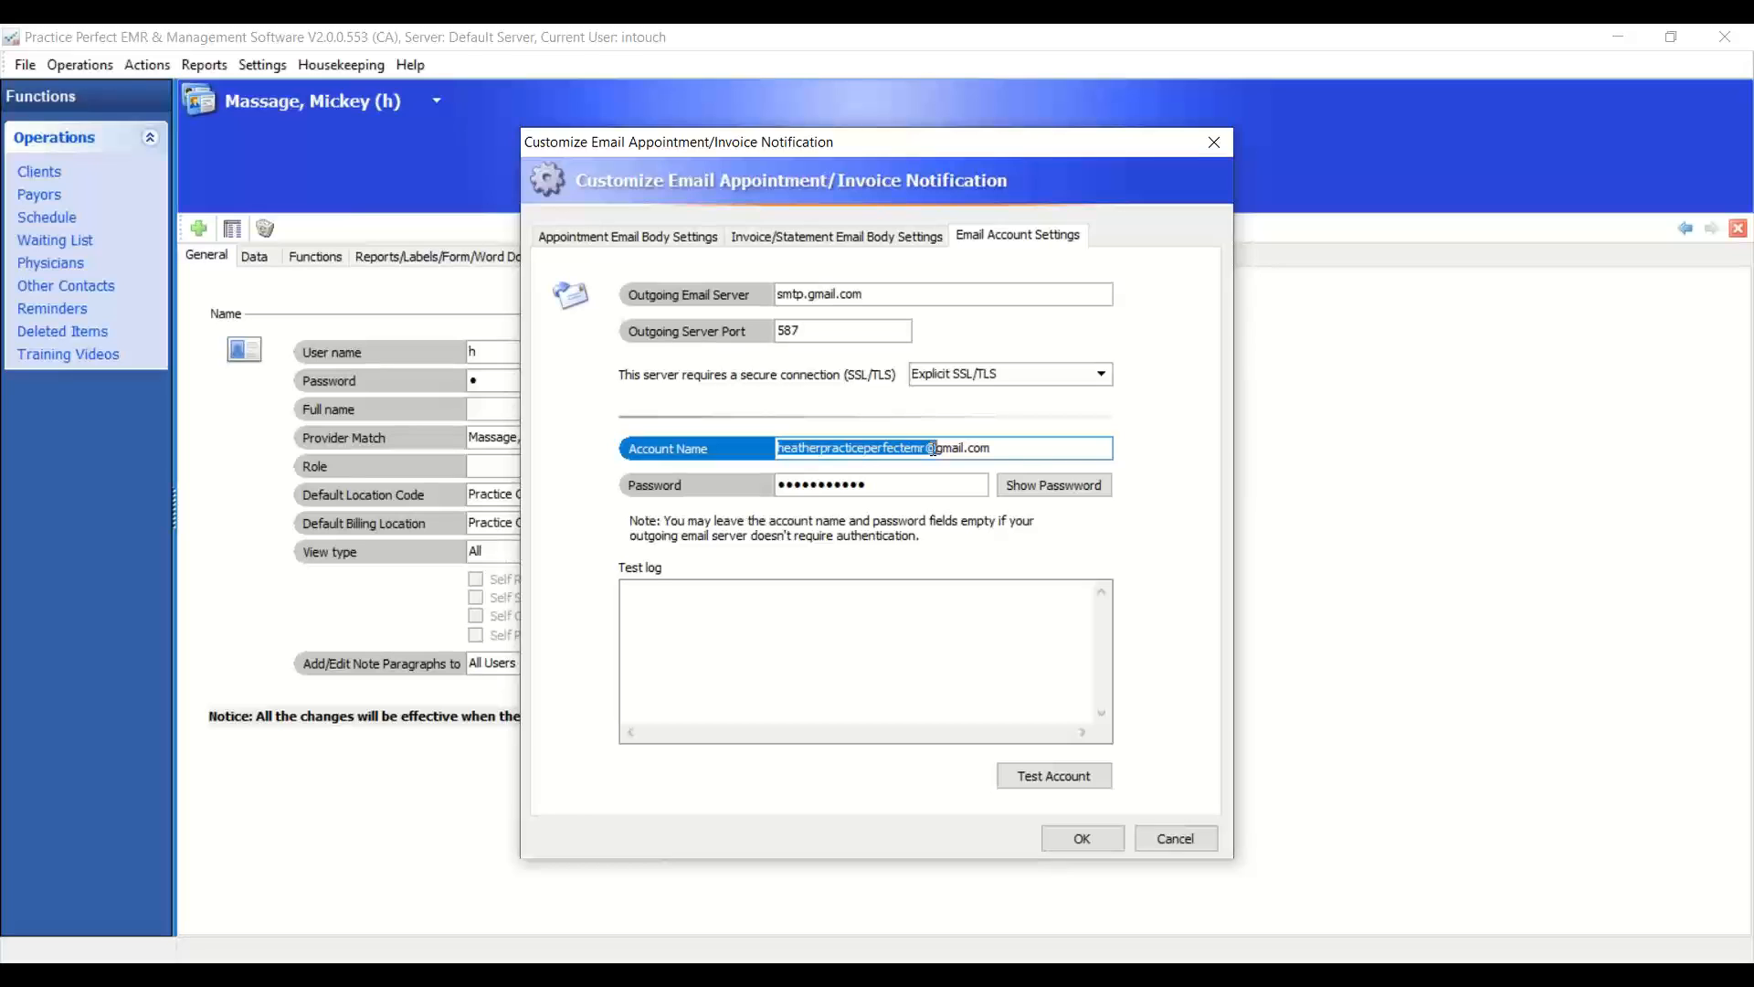
{"action": "left_click", "coordinate": [1174, 837]}
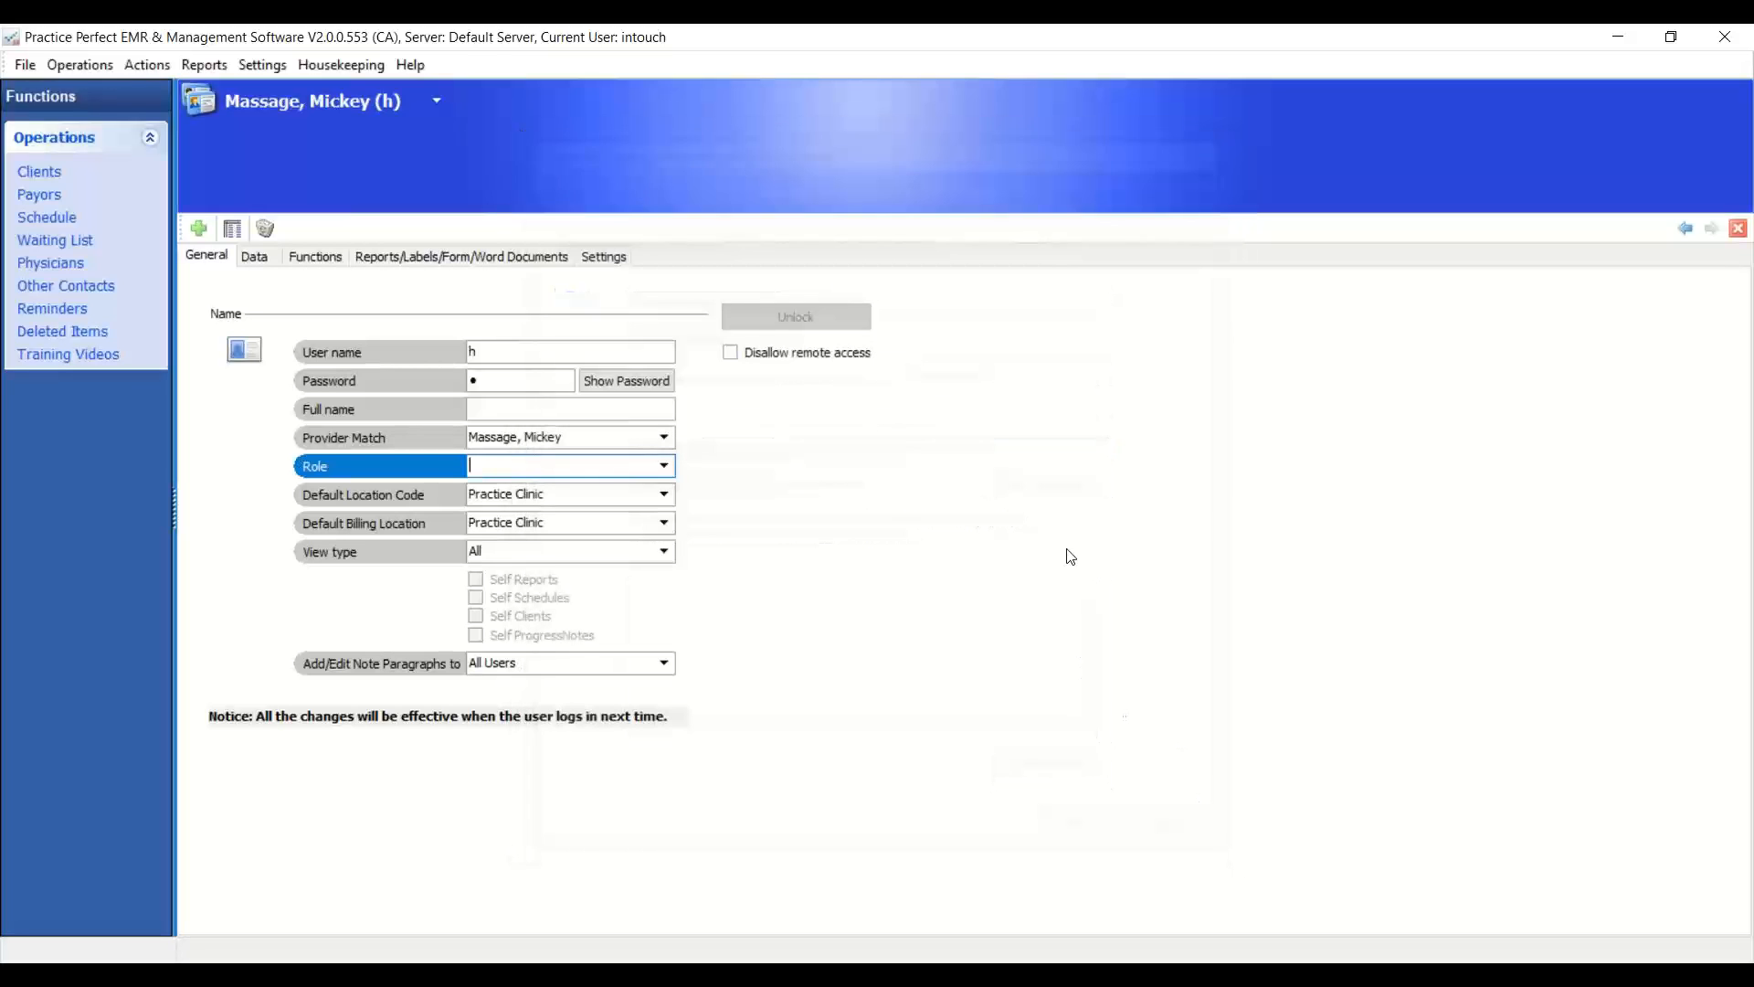
- Open the TELUS Health invoice settings and review Bigtown's facility number, CPR organization ID and work location ID fields
{"action": "left_click", "coordinate": [263, 64]}
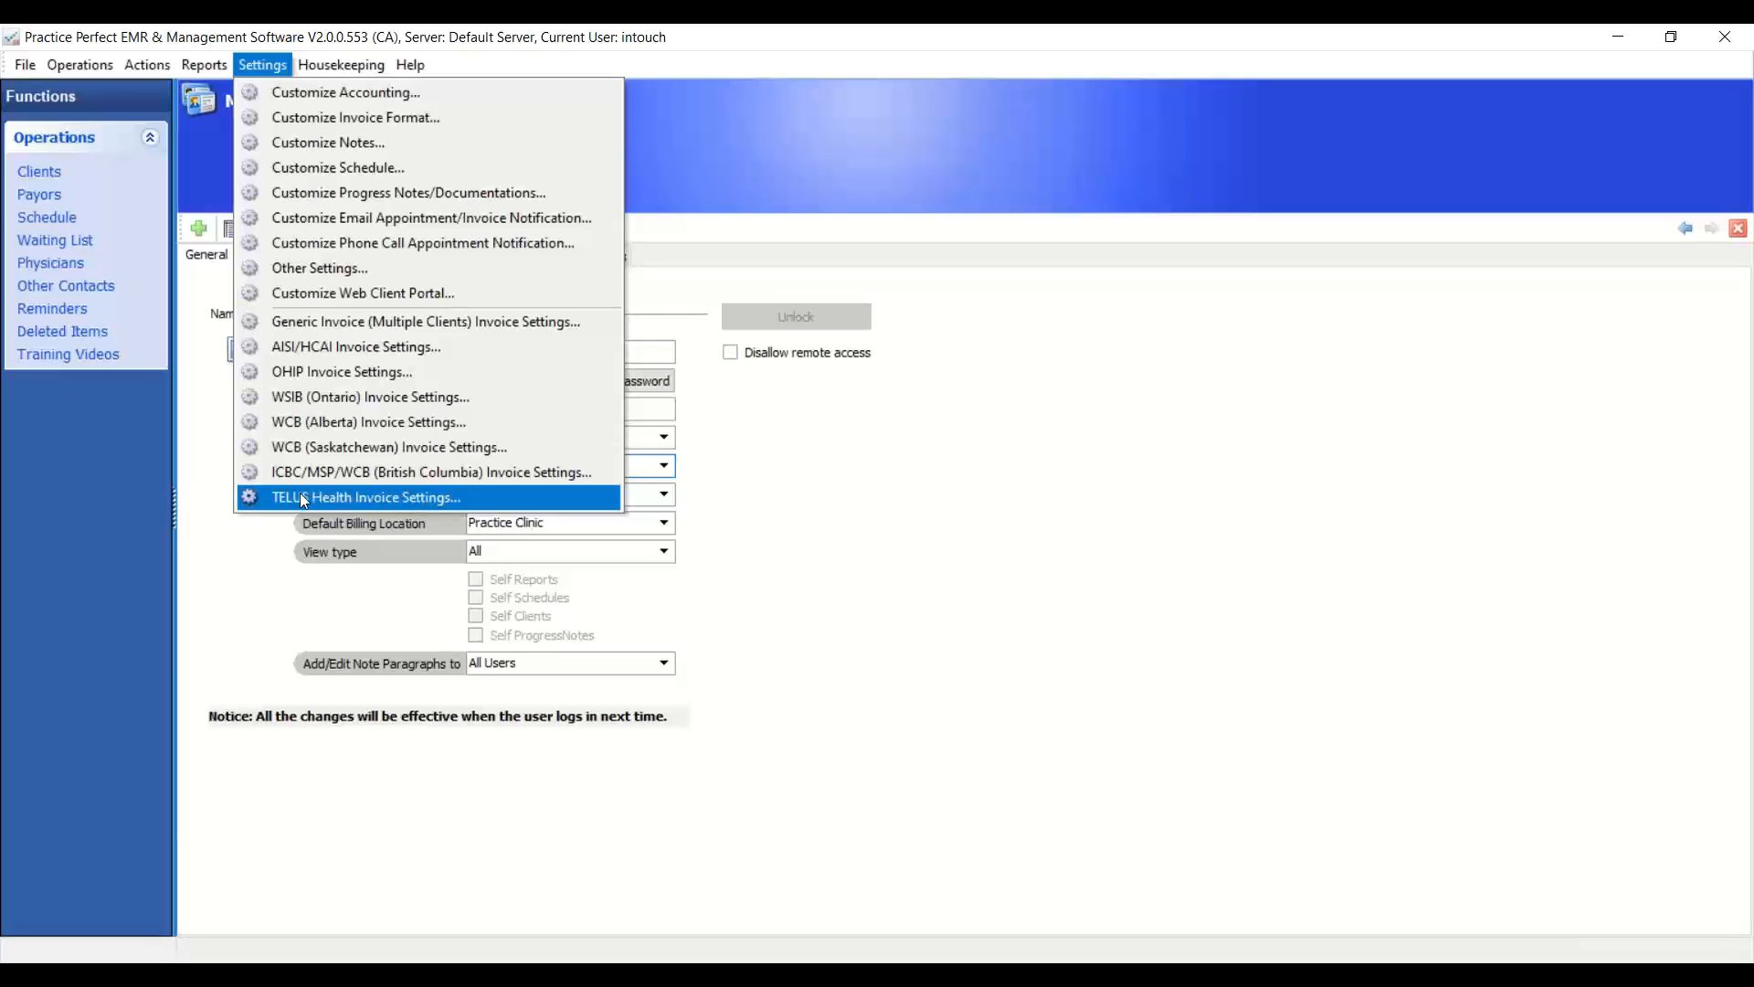
{"action": "left_click", "coordinate": [406, 501]}
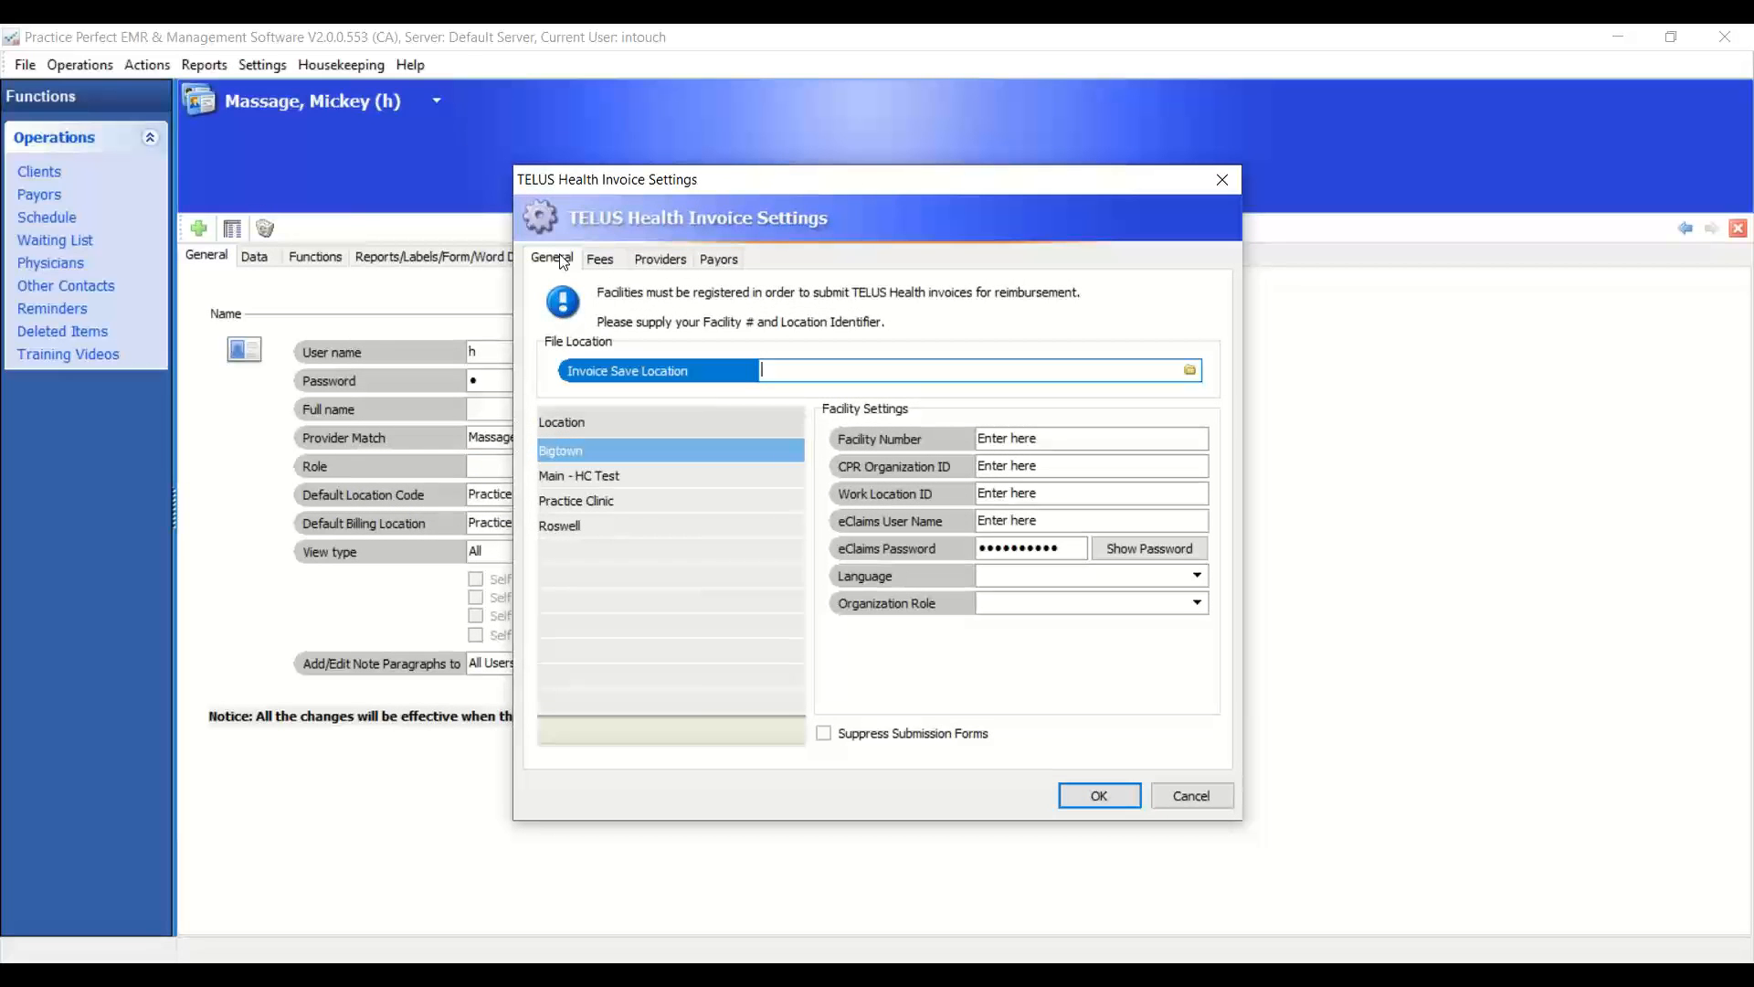
{"action": "left_click", "coordinate": [1009, 442]}
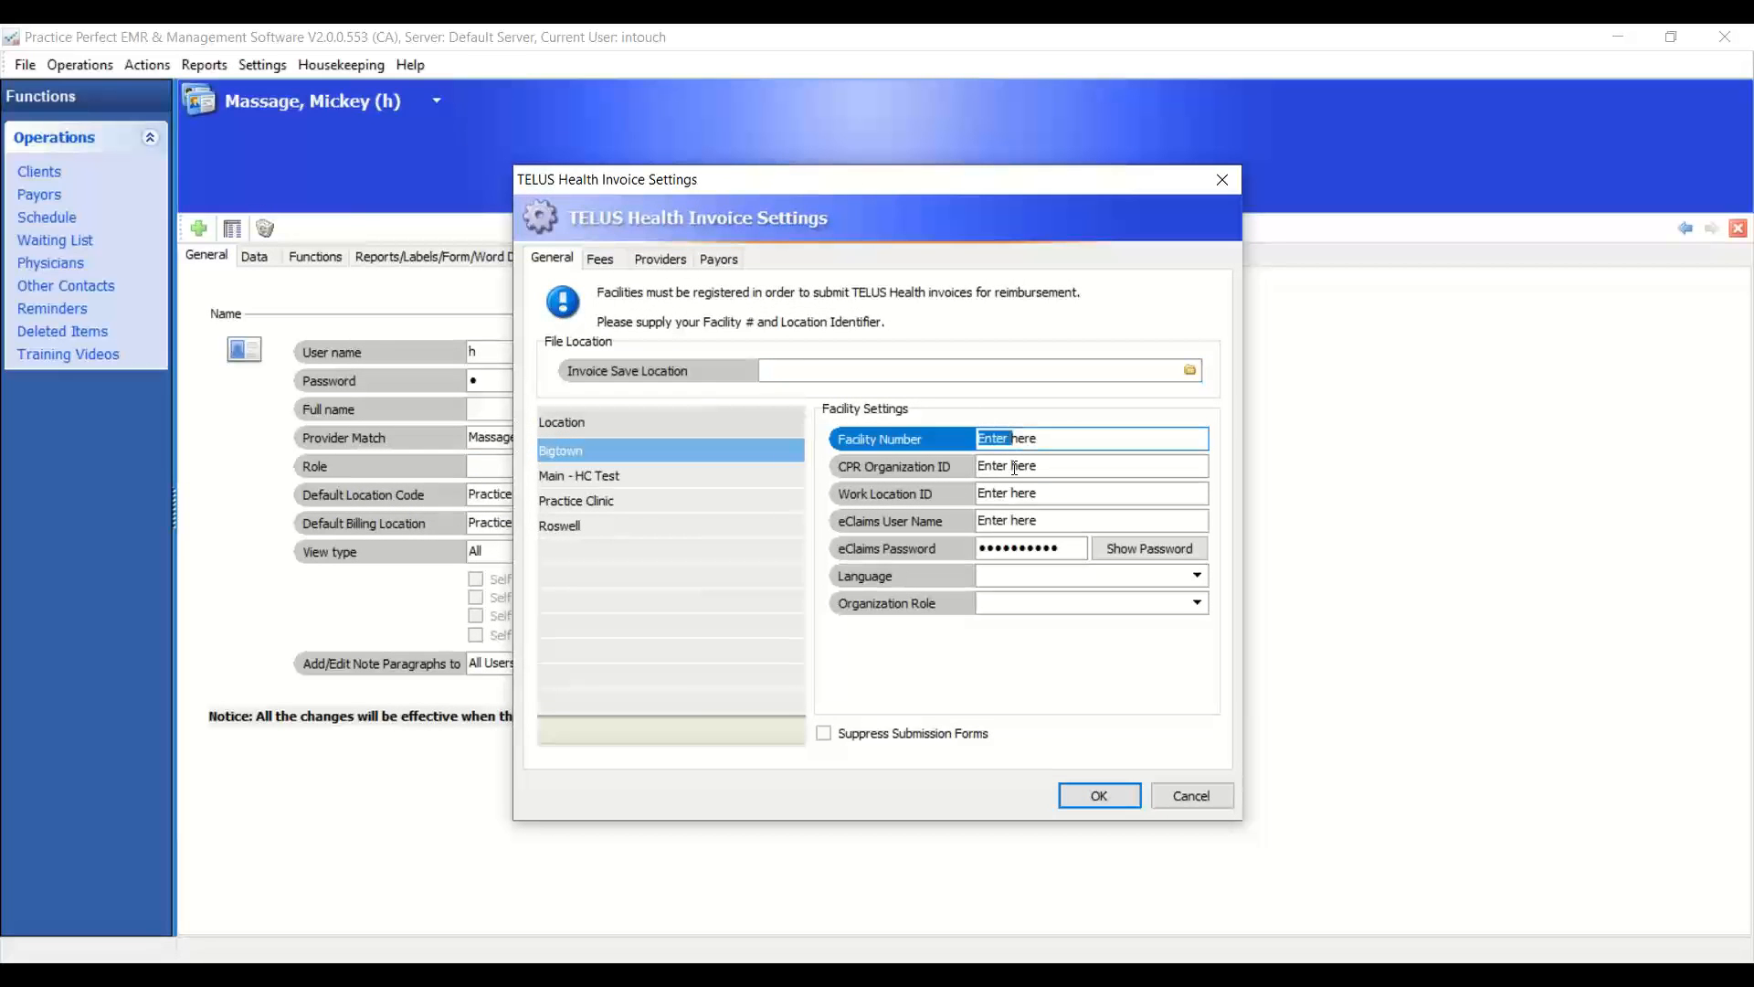
{"action": "left_click", "coordinate": [1016, 467]}
{"action": "left_click", "coordinate": [1005, 498]}
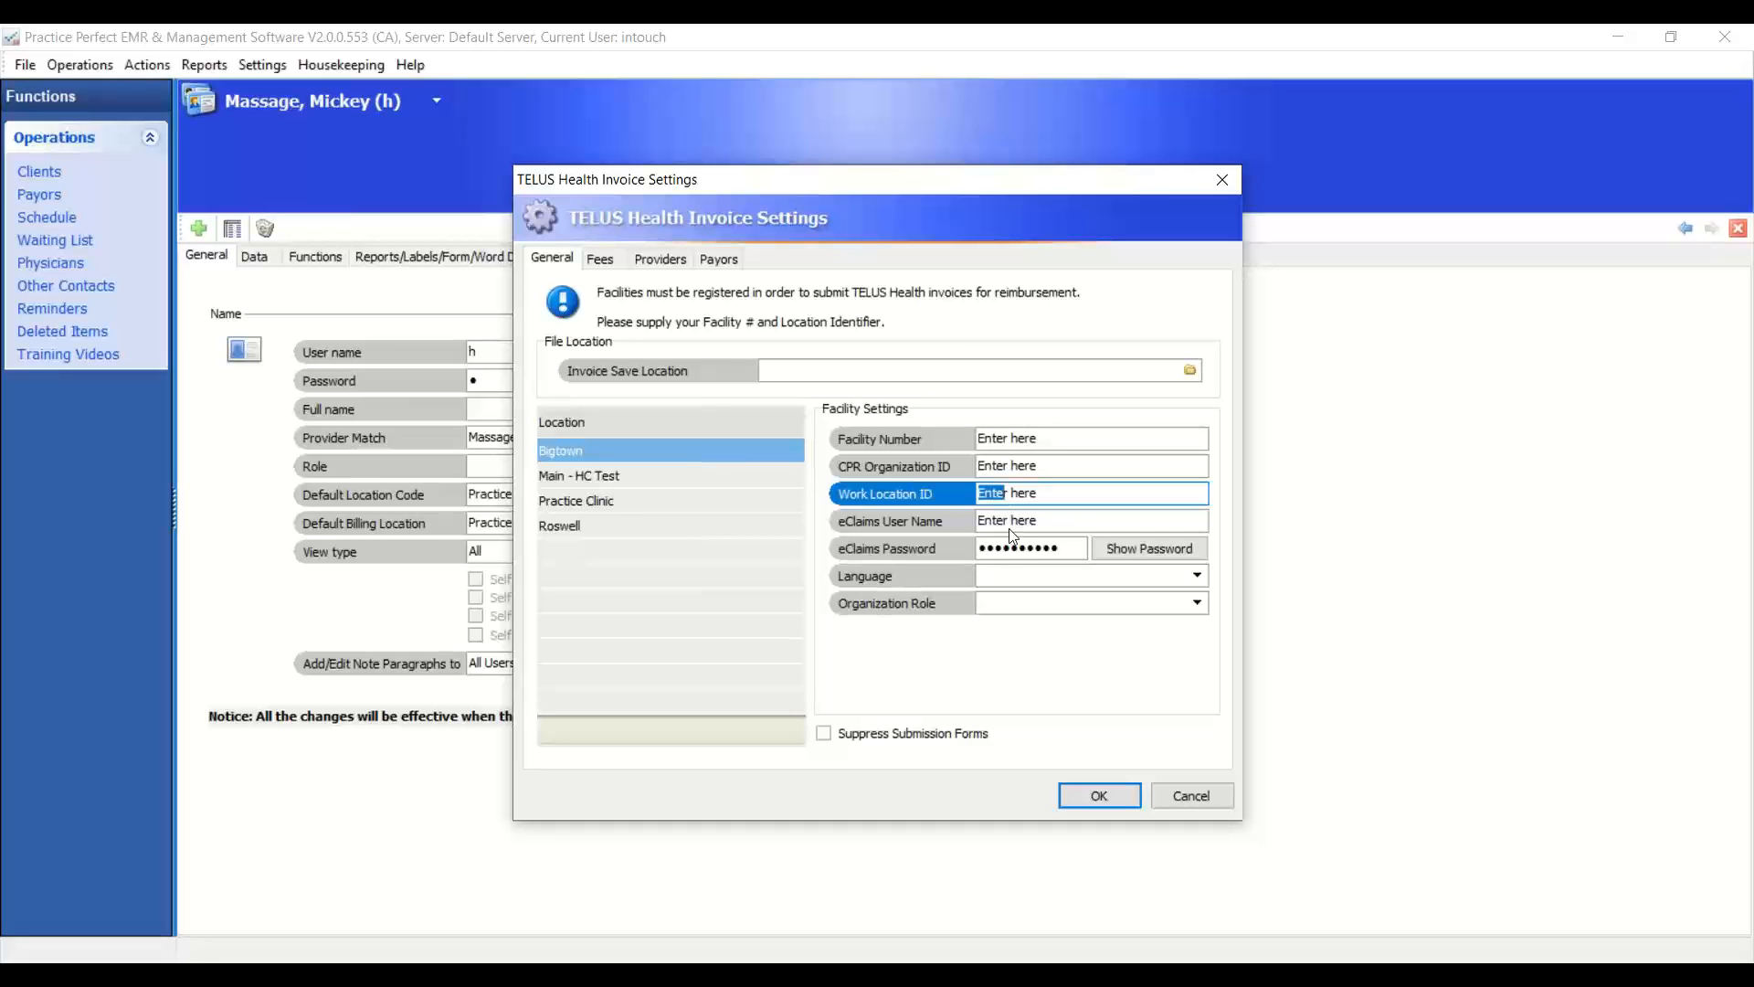
- Examine the TELUS Health fee list, matching each fee with its TELUS fee type and code
{"action": "left_click", "coordinate": [600, 260]}
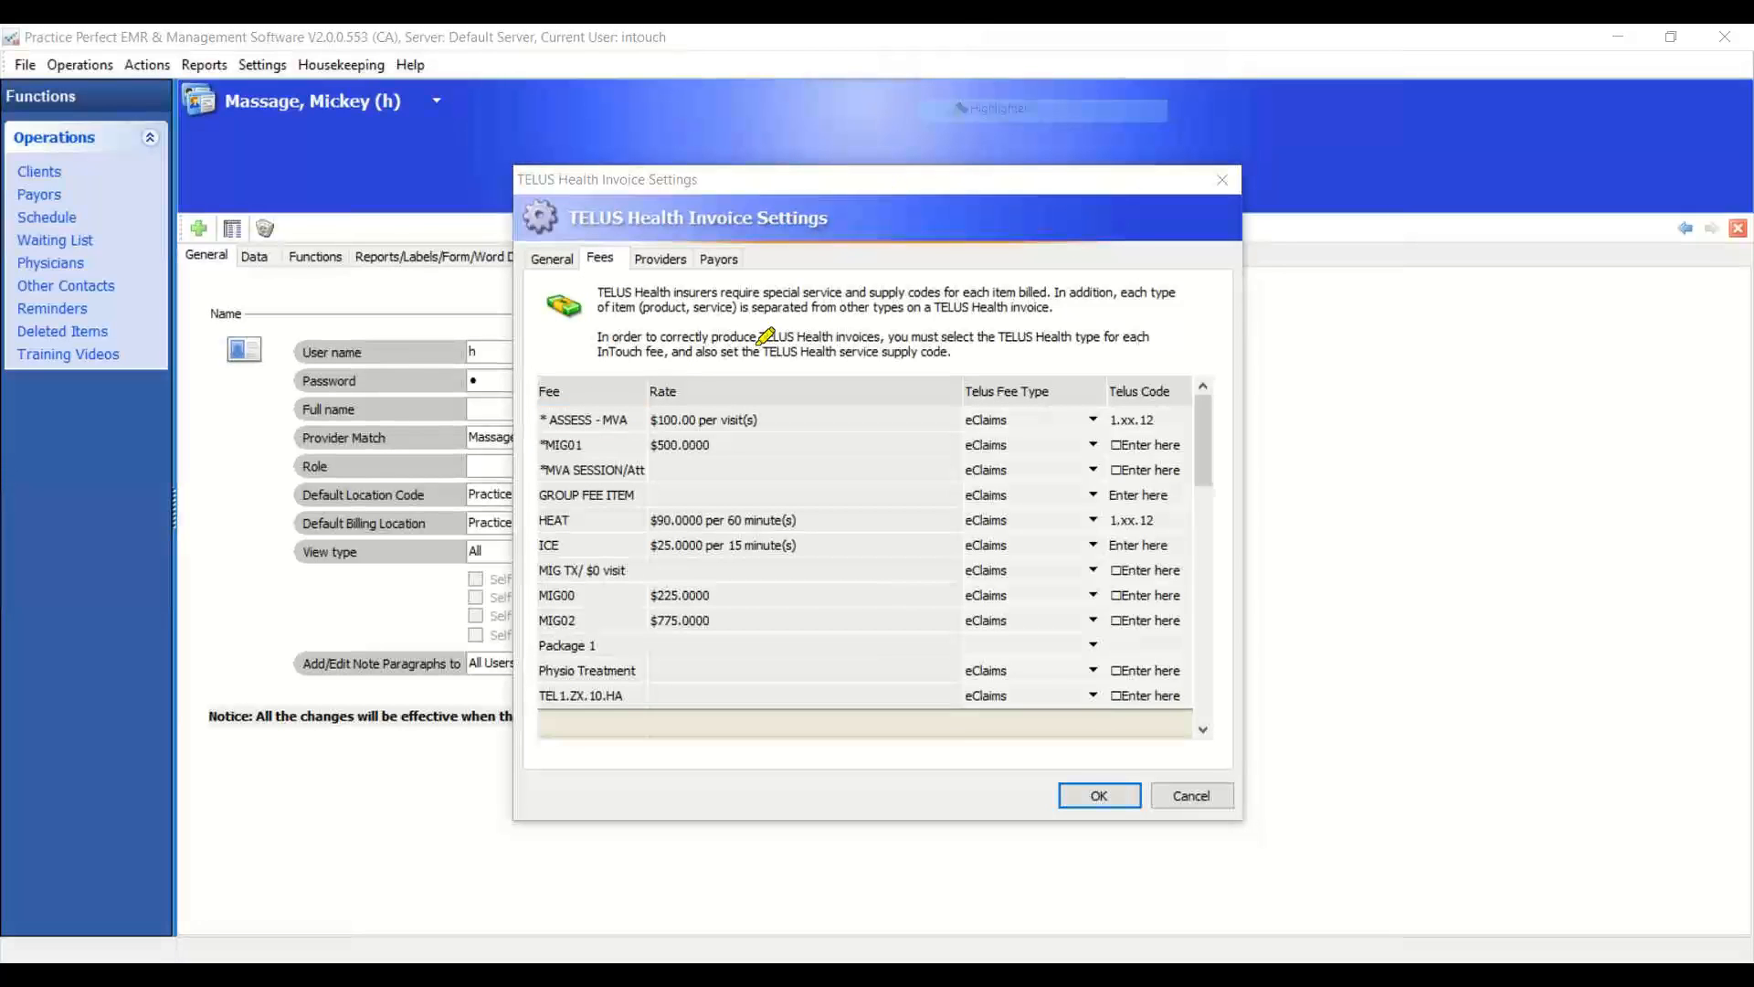
{"action": "mouse_move", "coordinate": [655, 512]}
{"action": "left_mouse_down"}
{"action": "mouse_move", "coordinate": [645, 464]}
{"action": "mouse_move", "coordinate": [508, 538]}
{"action": "mouse_move", "coordinate": [642, 670]}
{"action": "mouse_move", "coordinate": [643, 489]}
{"action": "left_mouse_up"}
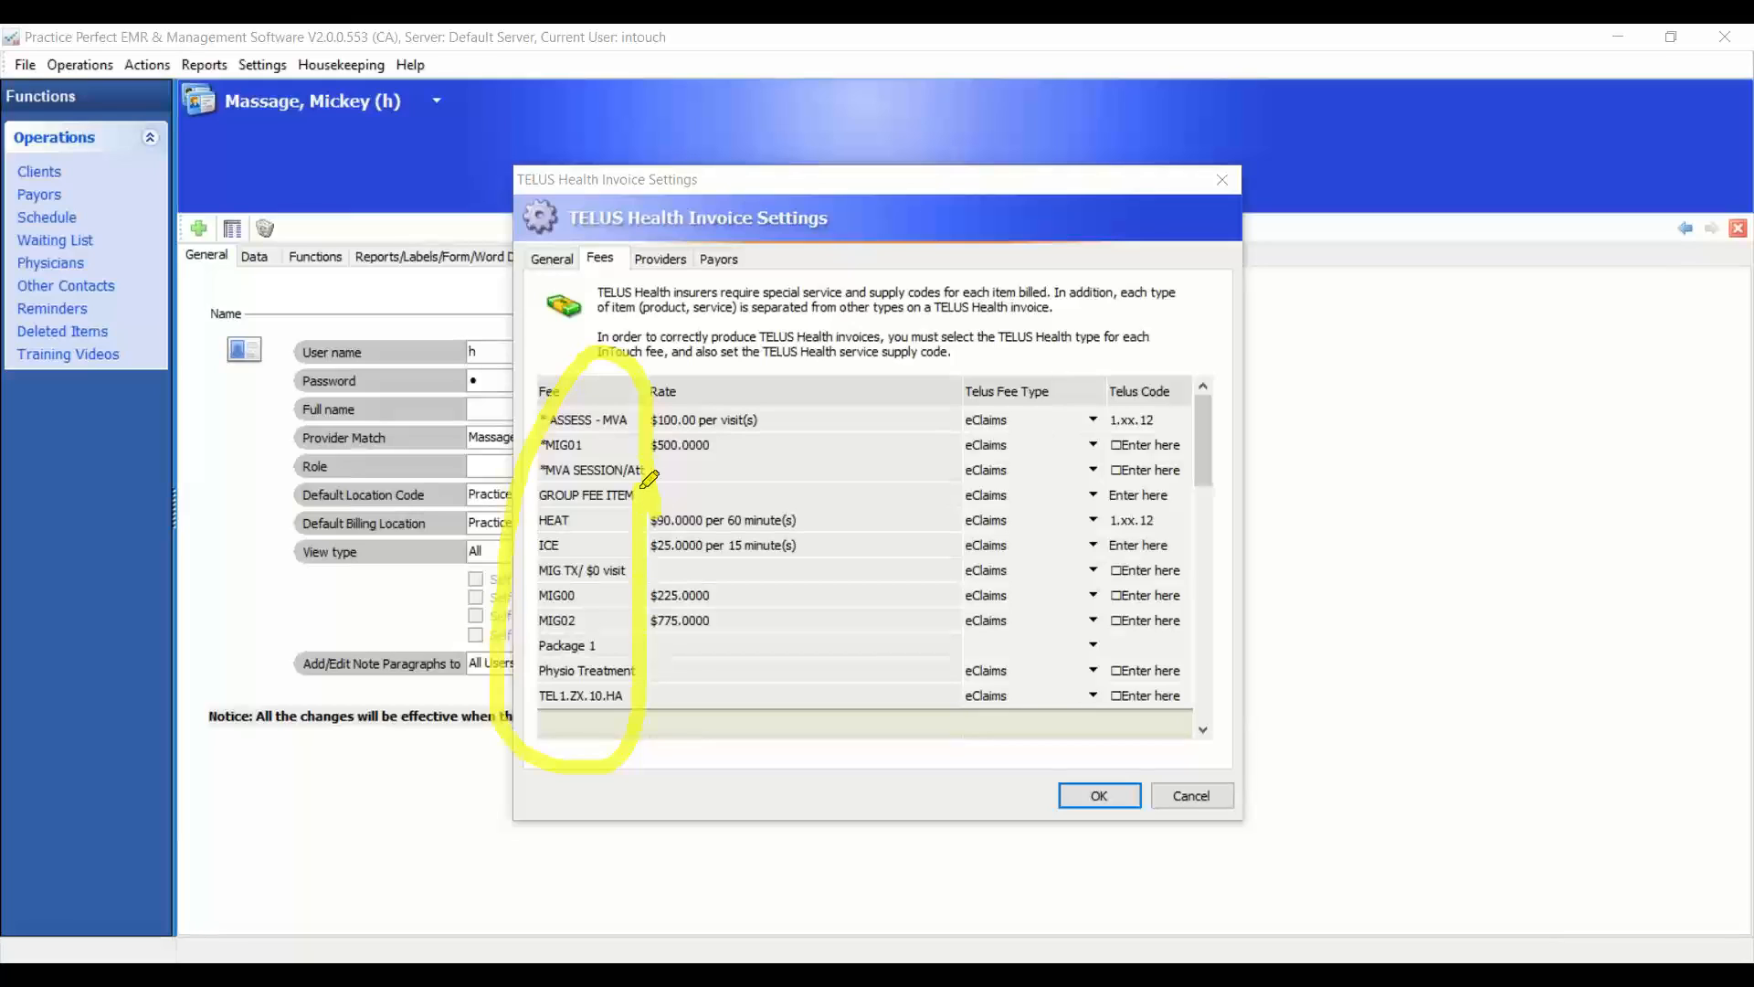
{"action": "mouse_move", "coordinate": [957, 358]}
{"action": "left_mouse_down"}
{"action": "mouse_move", "coordinate": [1096, 321]}
{"action": "mouse_move", "coordinate": [1207, 758]}
{"action": "mouse_move", "coordinate": [943, 420]}
{"action": "mouse_move", "coordinate": [1005, 338]}
{"action": "left_mouse_up"}
{"action": "left_click_drag", "start_coordinate": [1172, 226], "coordinate": [1163, 324]}
{"action": "mouse_move", "coordinate": [1126, 265]}
{"action": "left_mouse_down"}
{"action": "mouse_move", "coordinate": [1159, 324]}
{"action": "mouse_move", "coordinate": [1235, 265]}
{"action": "left_mouse_up"}
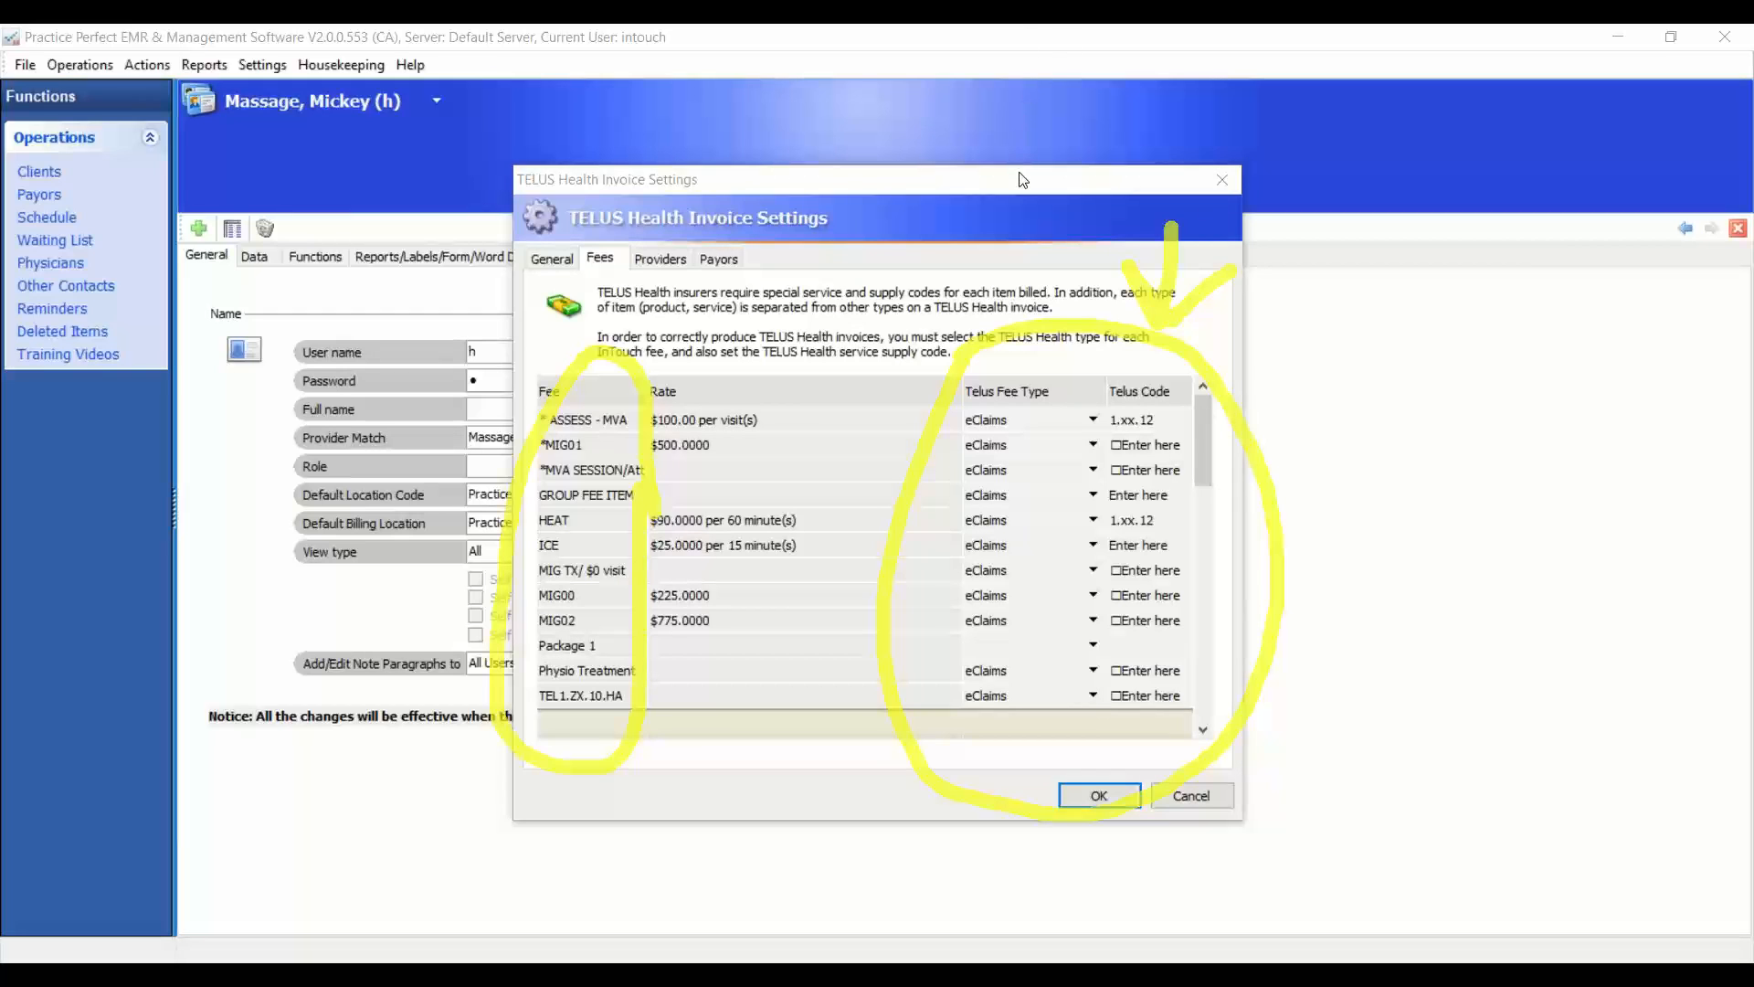
- Check where a provider's CPR provider number, license issuer and role are entered for TELUS Health
{"action": "left_click", "coordinate": [660, 259]}
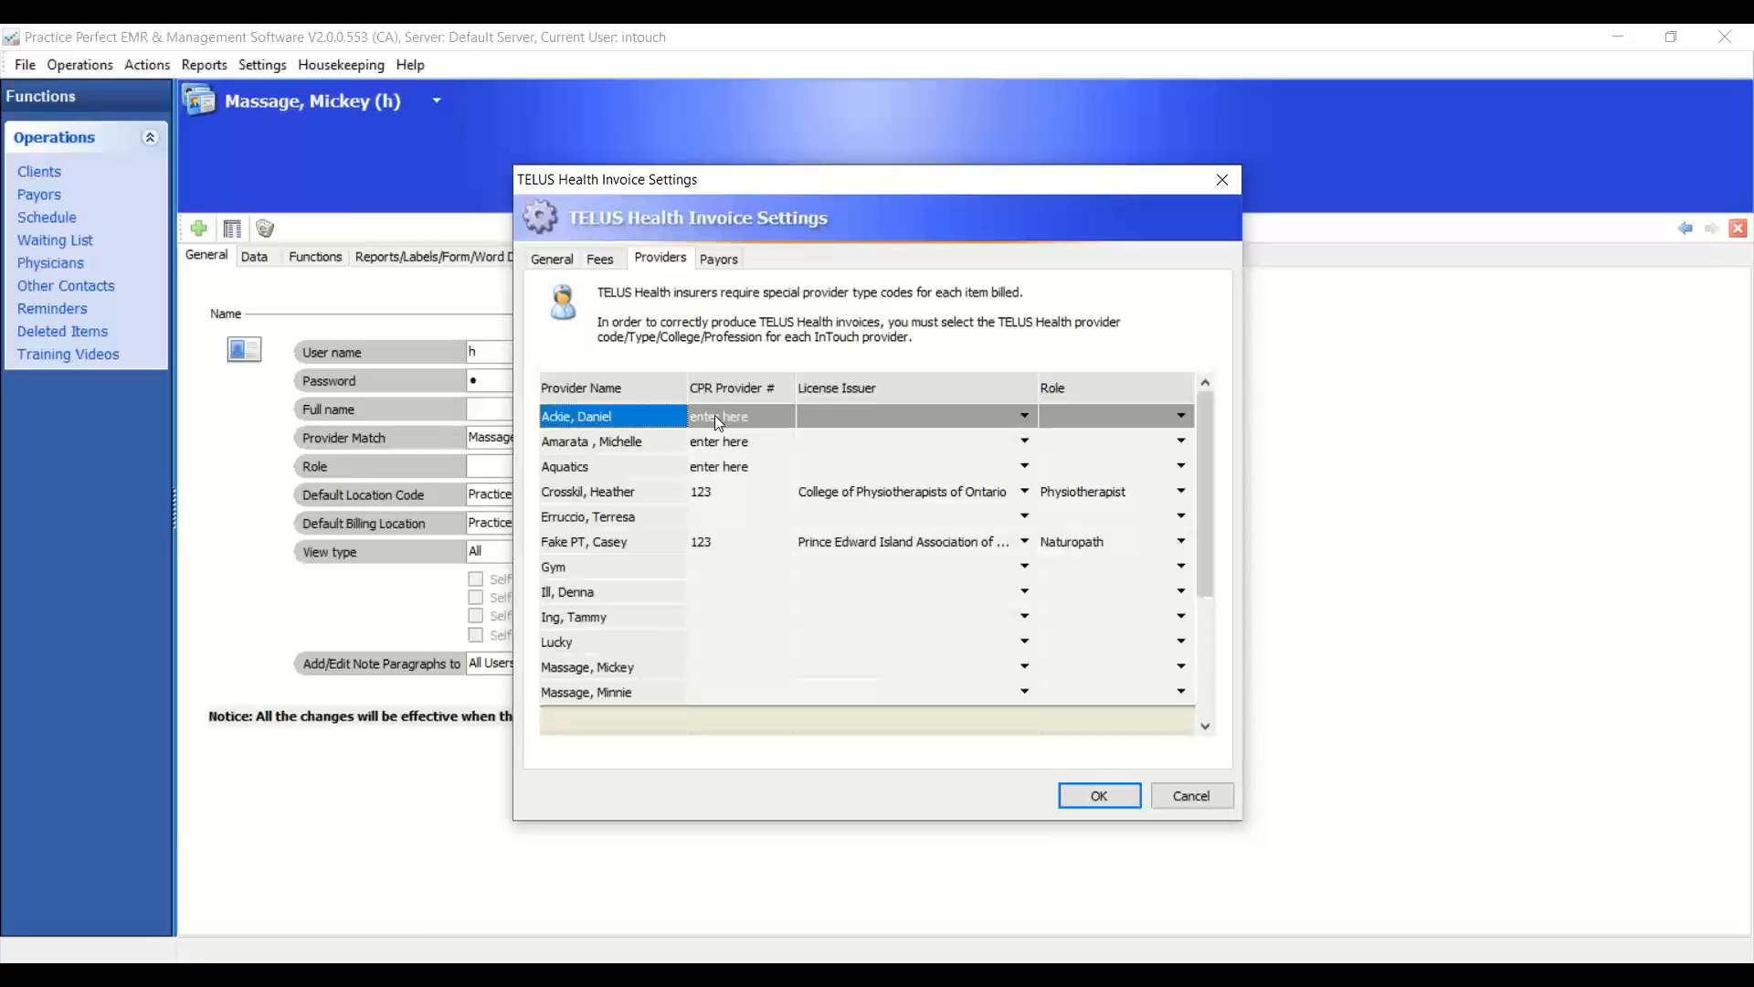
{"action": "left_click", "coordinate": [719, 419]}
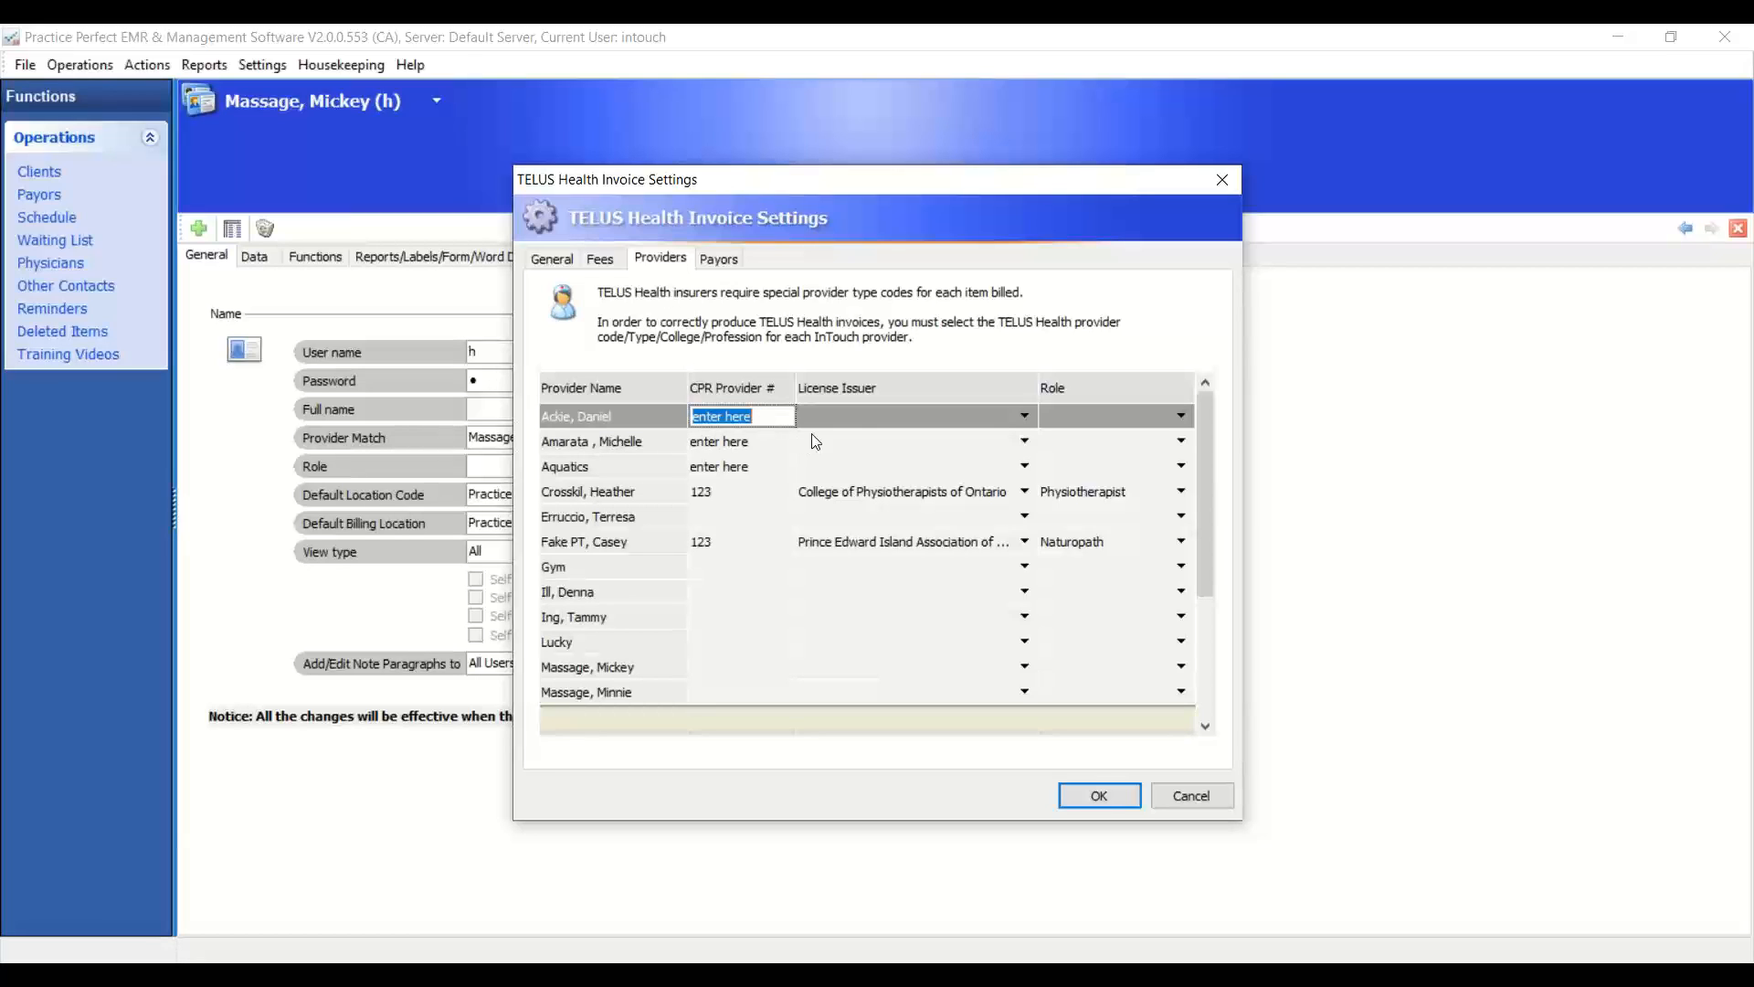
{"action": "left_click", "coordinate": [1026, 418]}
{"action": "left_click", "coordinate": [1028, 417]}
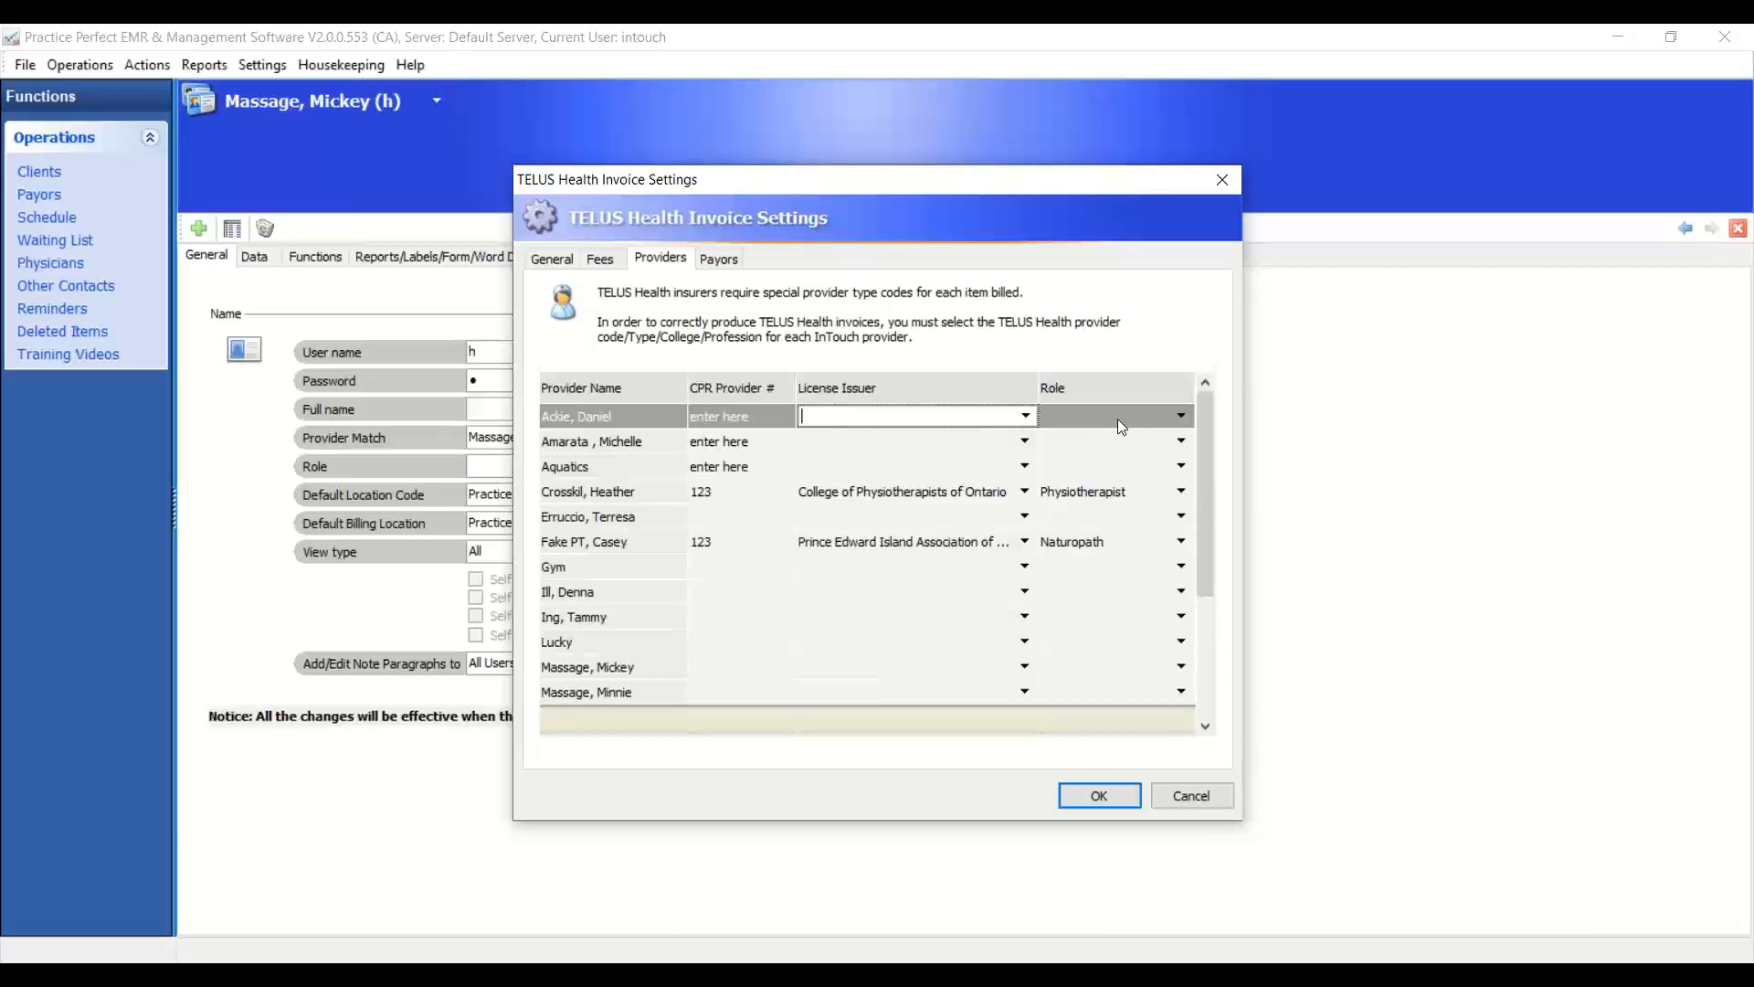
- Check the TELUS Health insurer matched to the EHC Canada TELUS SUBMISSION payor, and close the settings without saving
{"action": "left_click", "coordinate": [722, 261]}
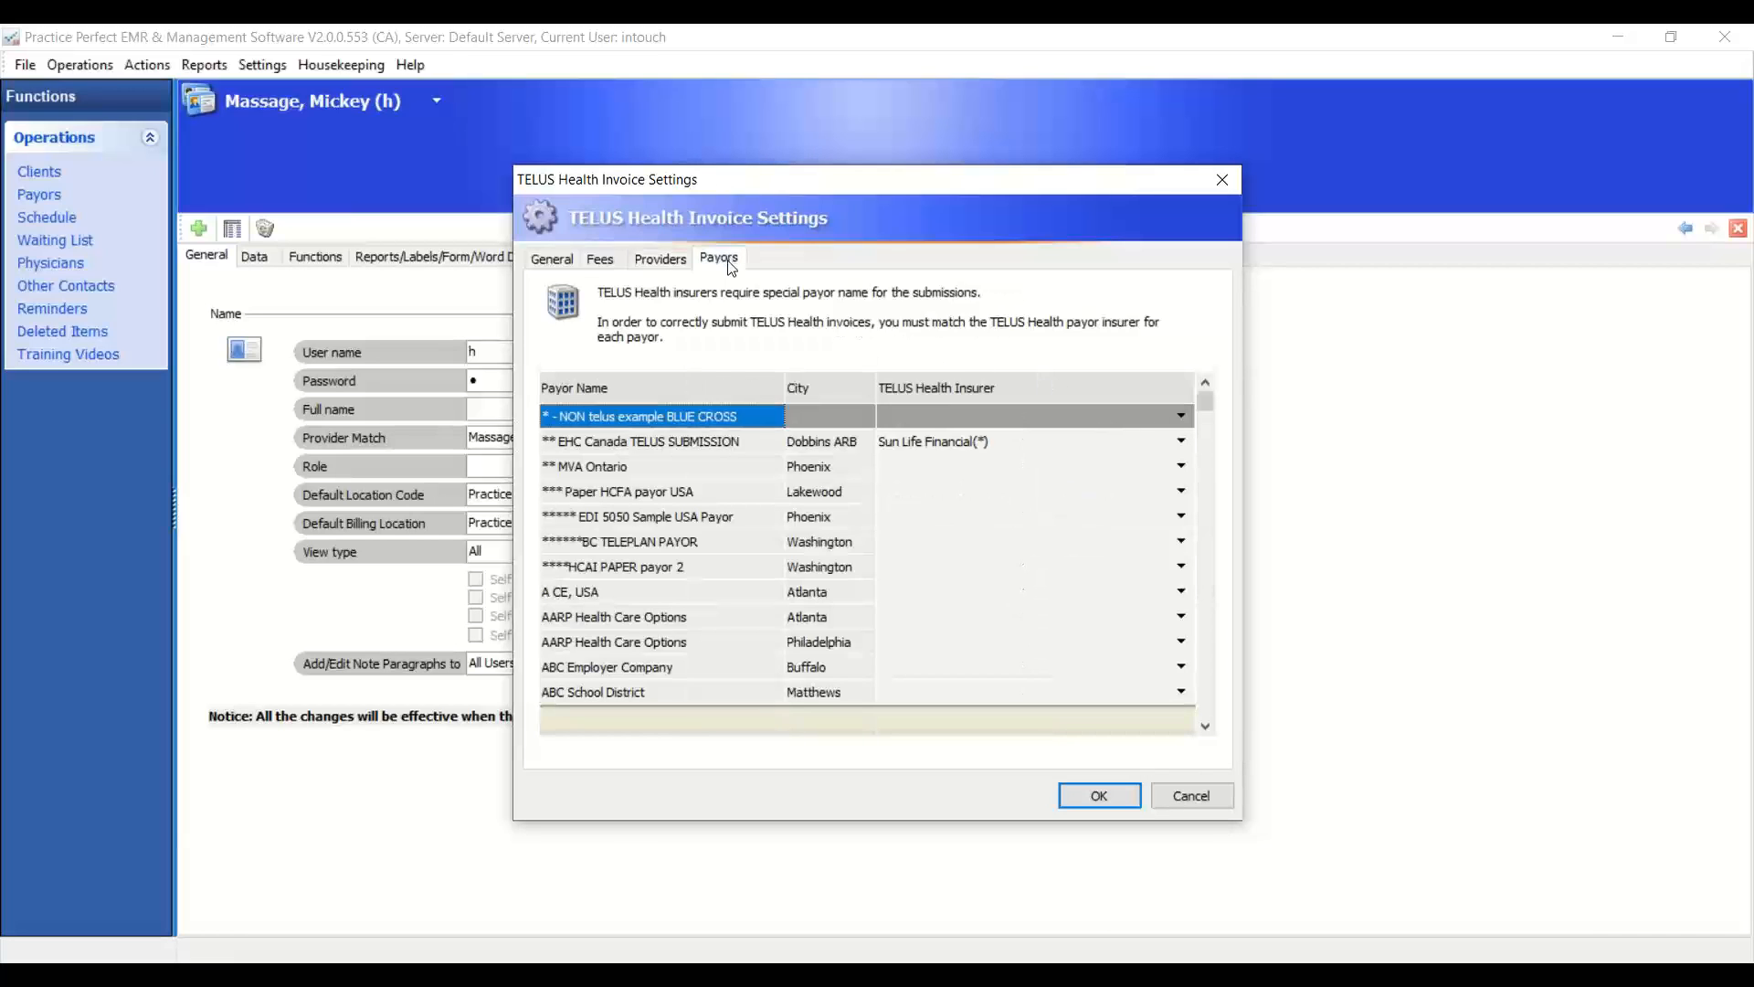
{"action": "left_click", "coordinate": [974, 448]}
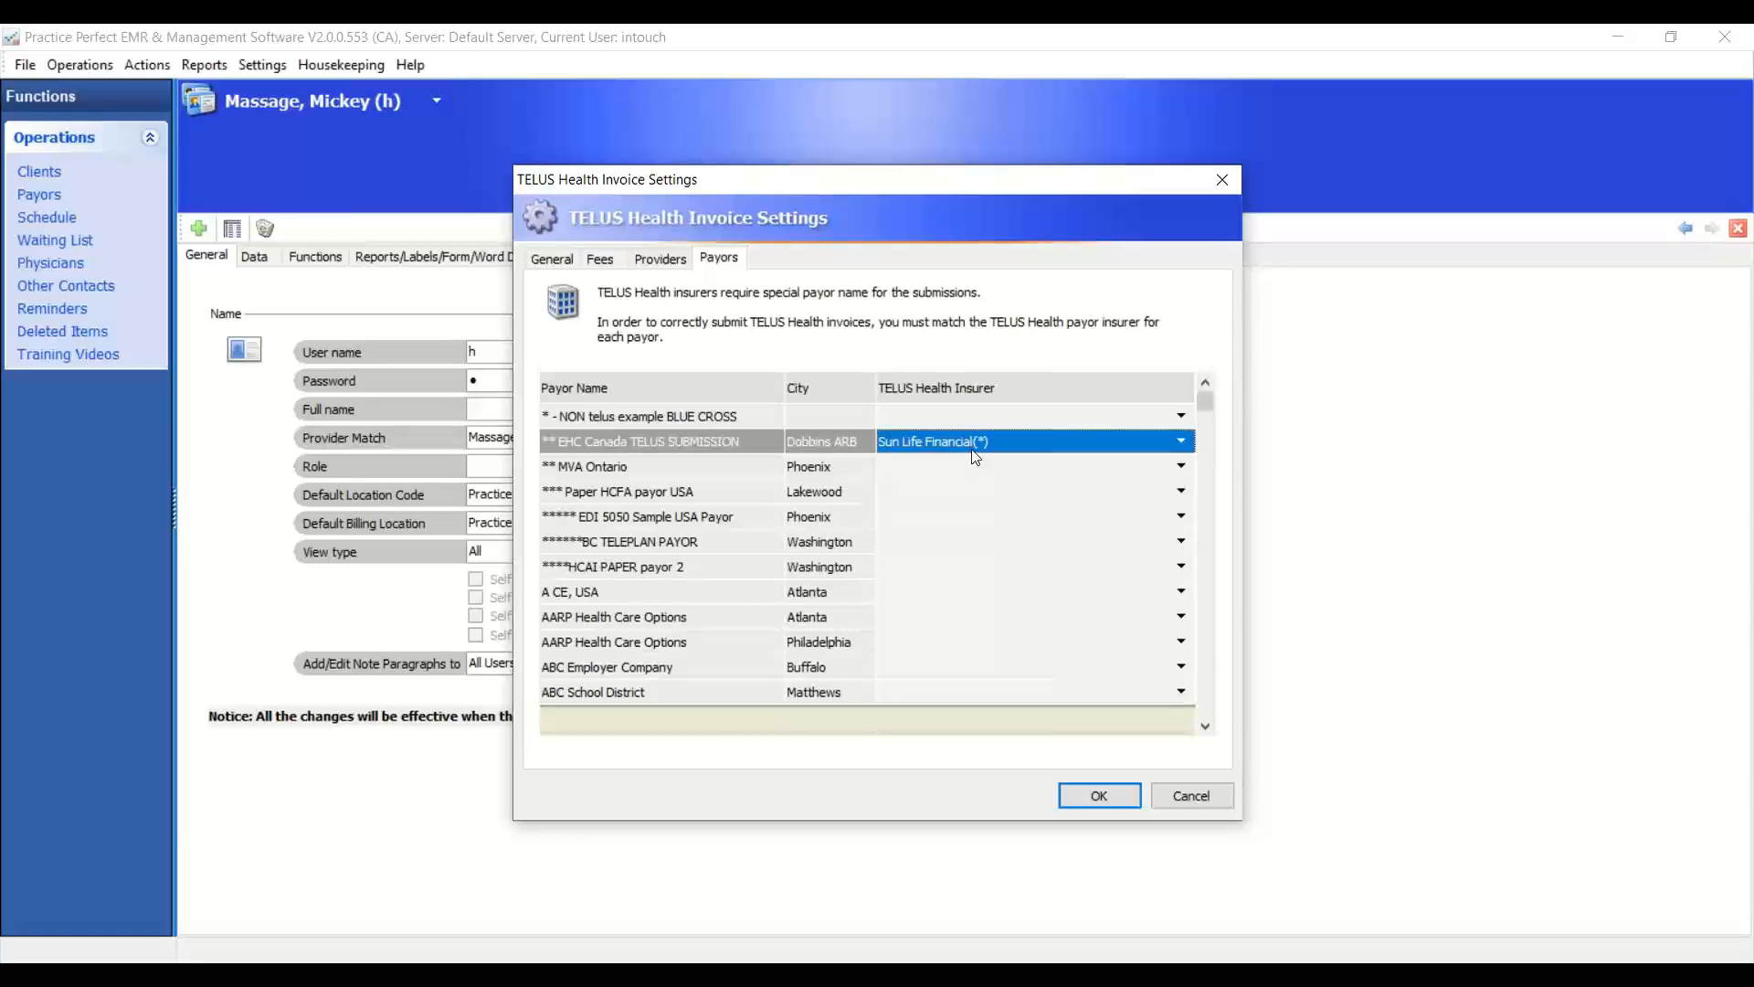
{"action": "left_click", "coordinate": [1192, 796]}
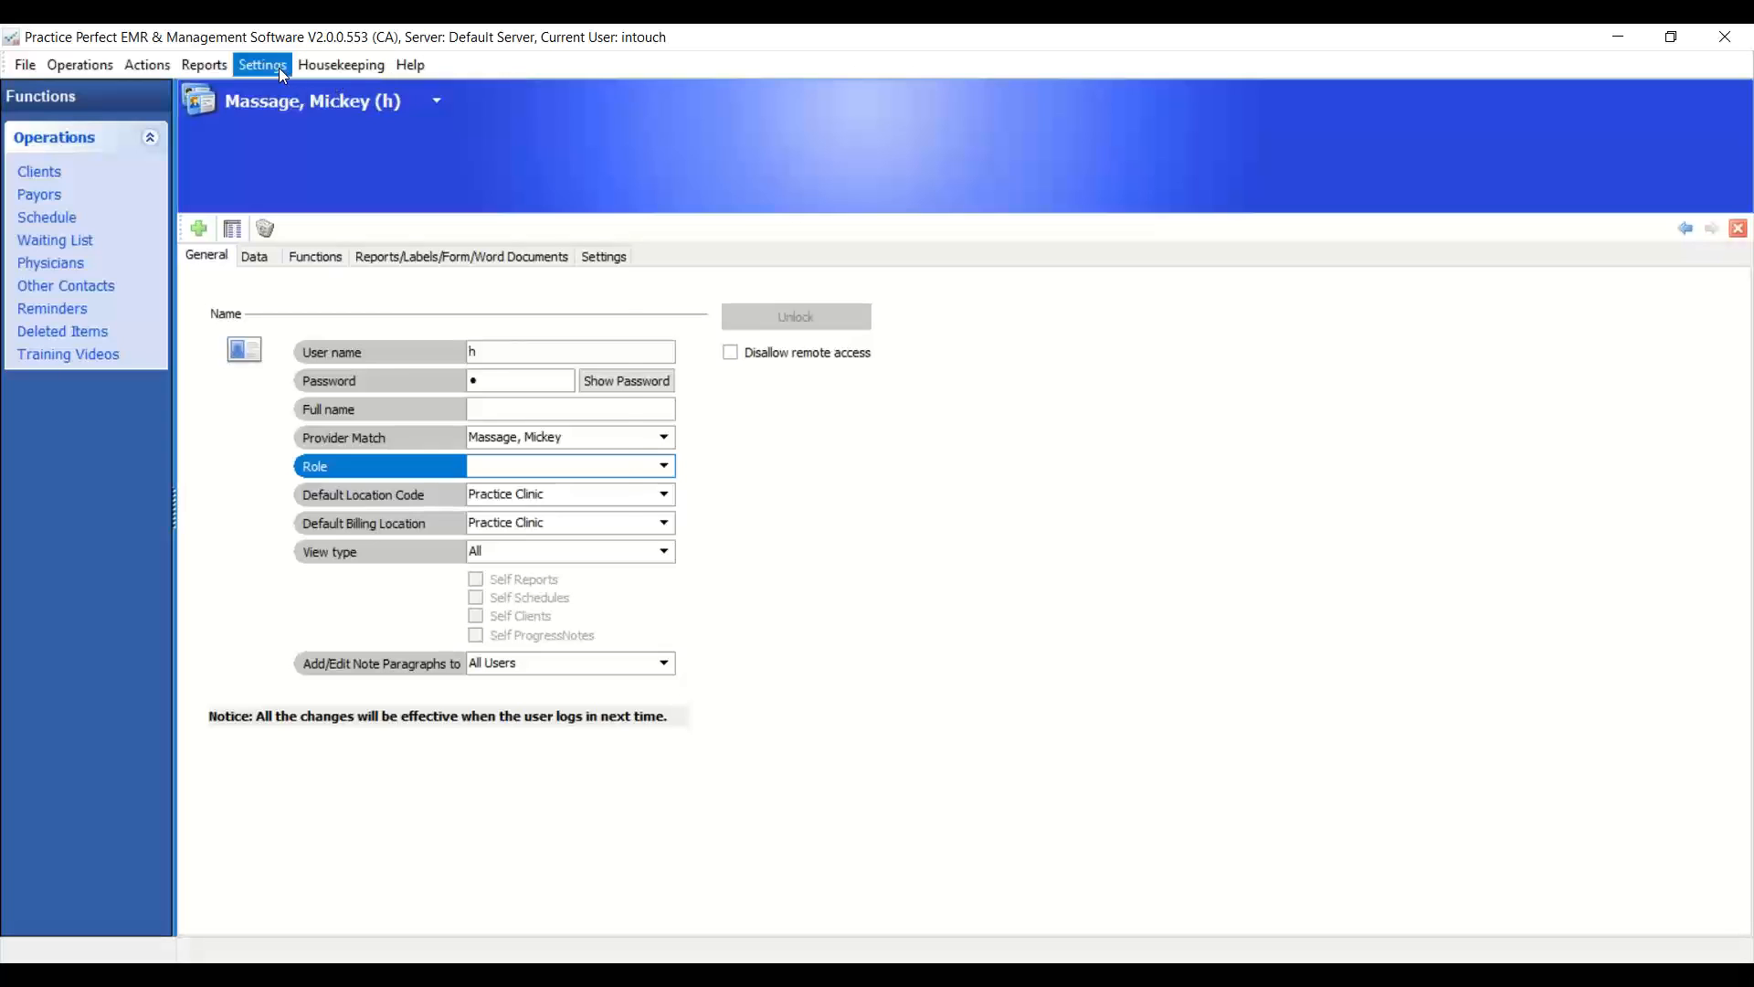
{"action": "left_click", "coordinate": [277, 67]}
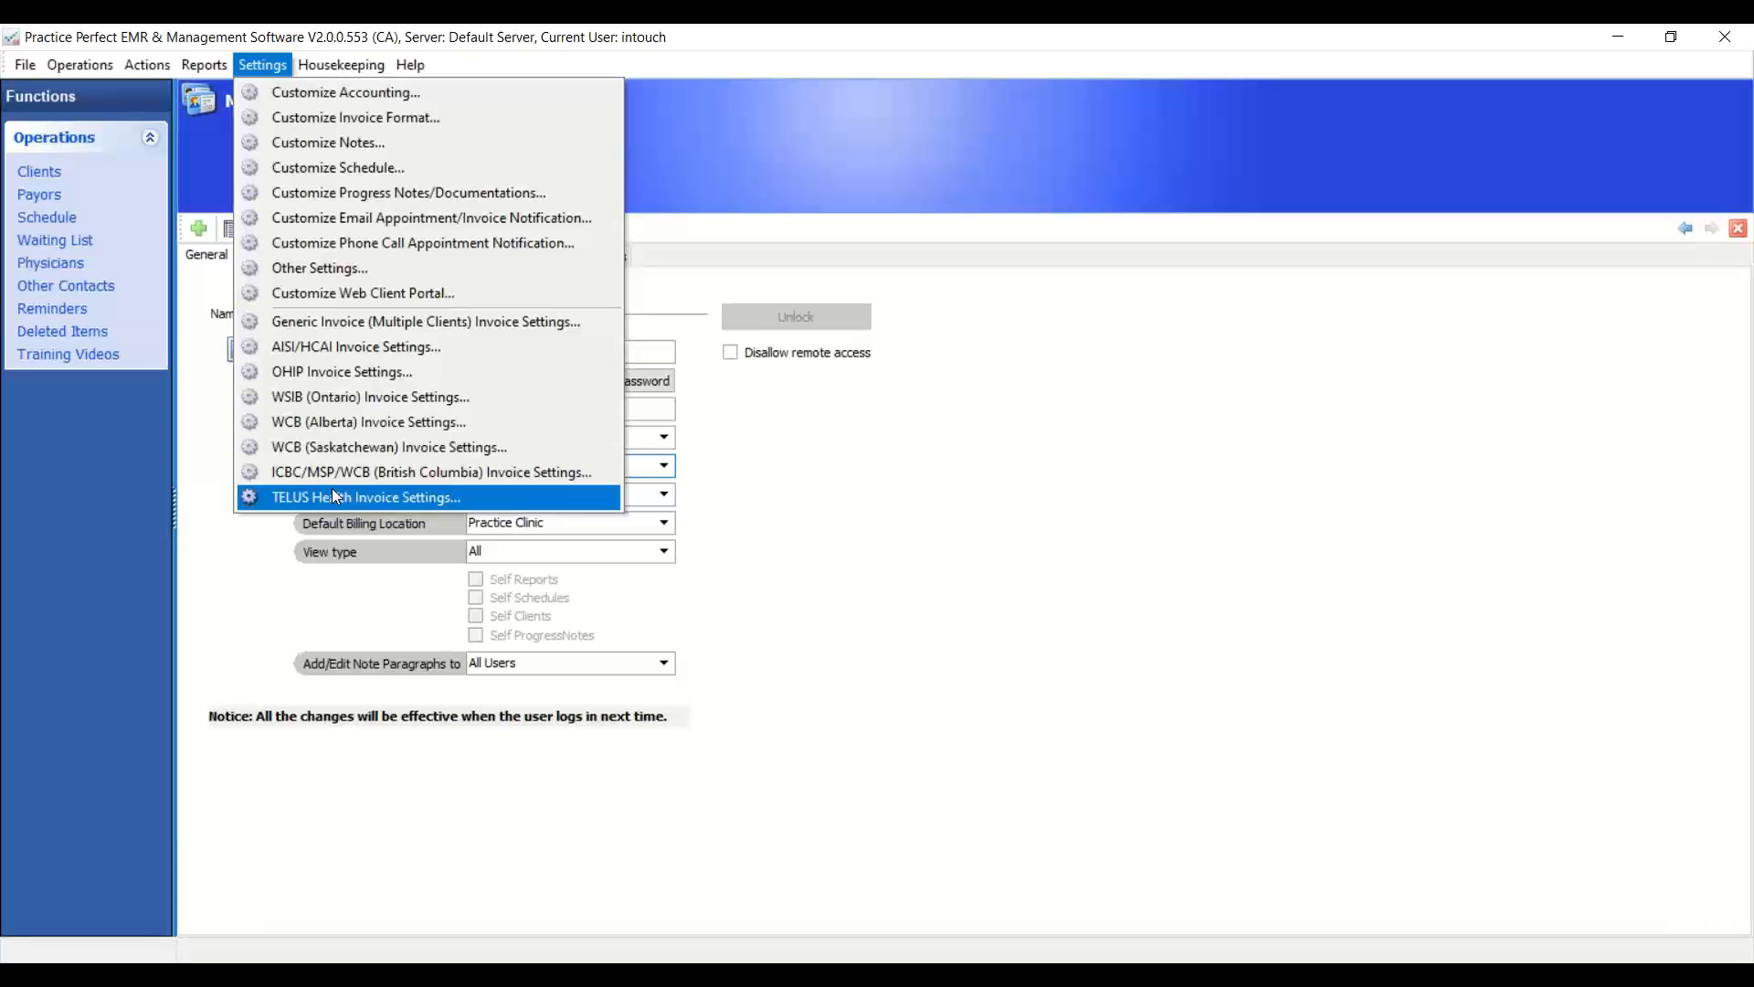
- Show the active clients list and open the detail record of the MVA - ONTARIO test client
{"action": "left_click", "coordinate": [38, 173]}
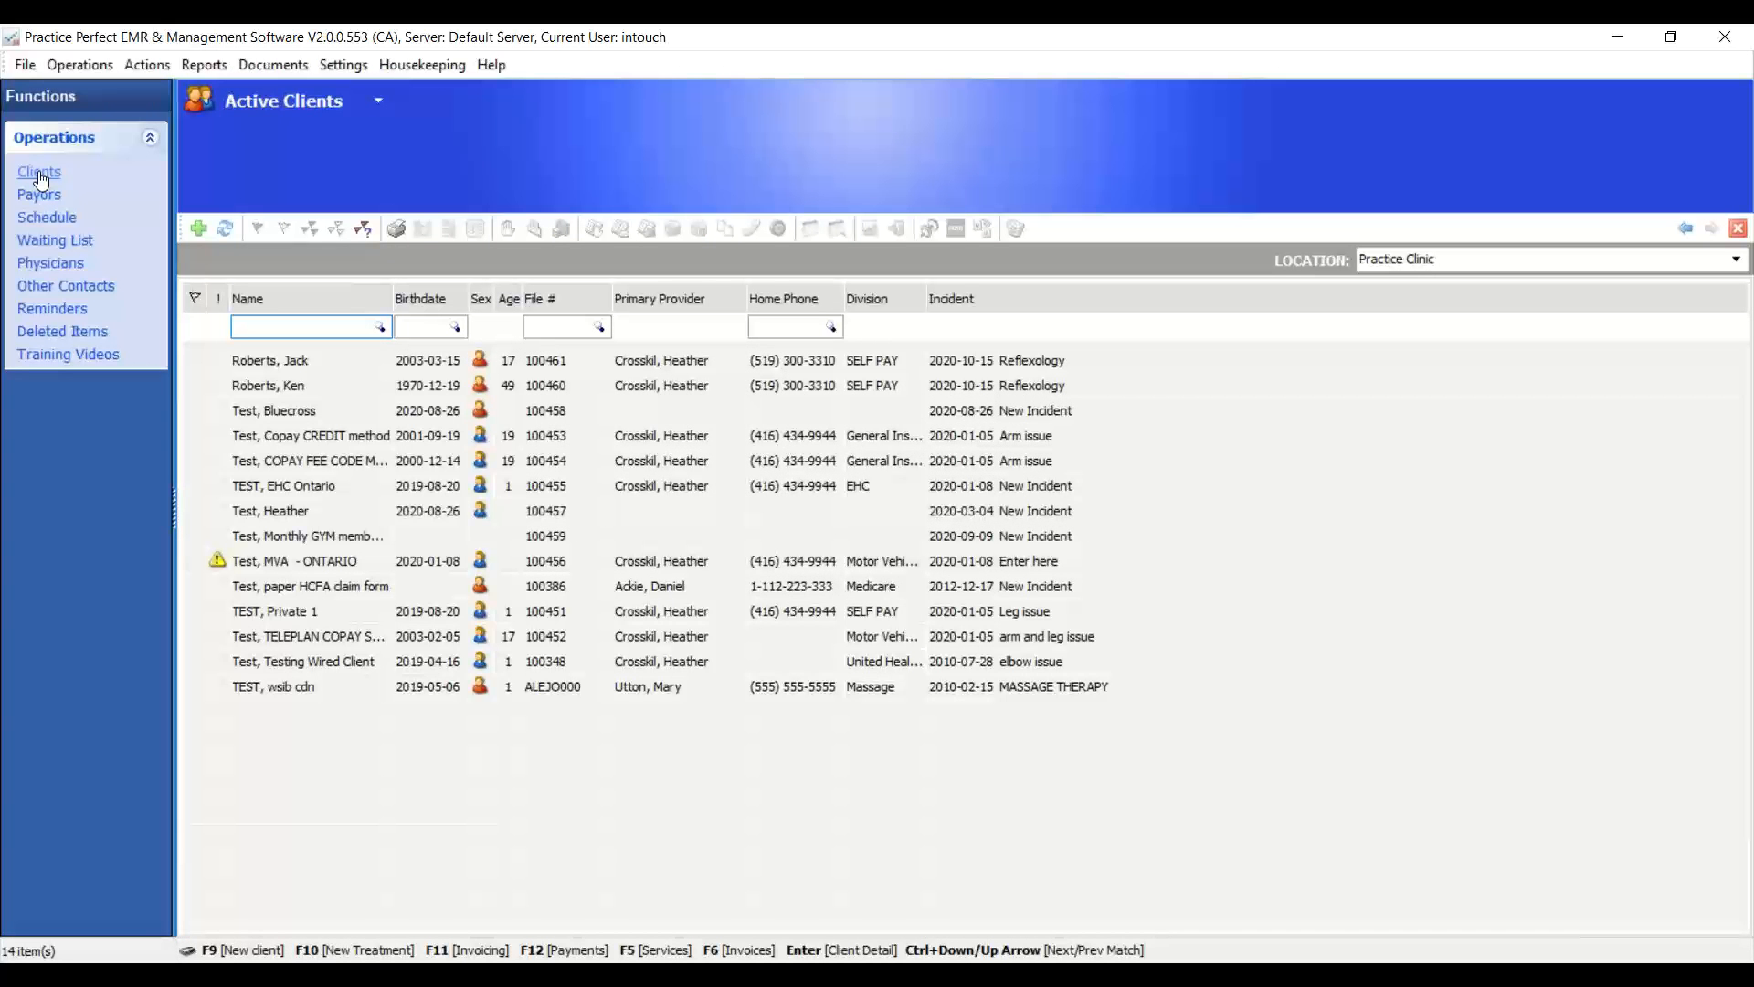
{"action": "left_click", "coordinate": [150, 137]}
{"action": "left_click", "coordinate": [149, 138]}
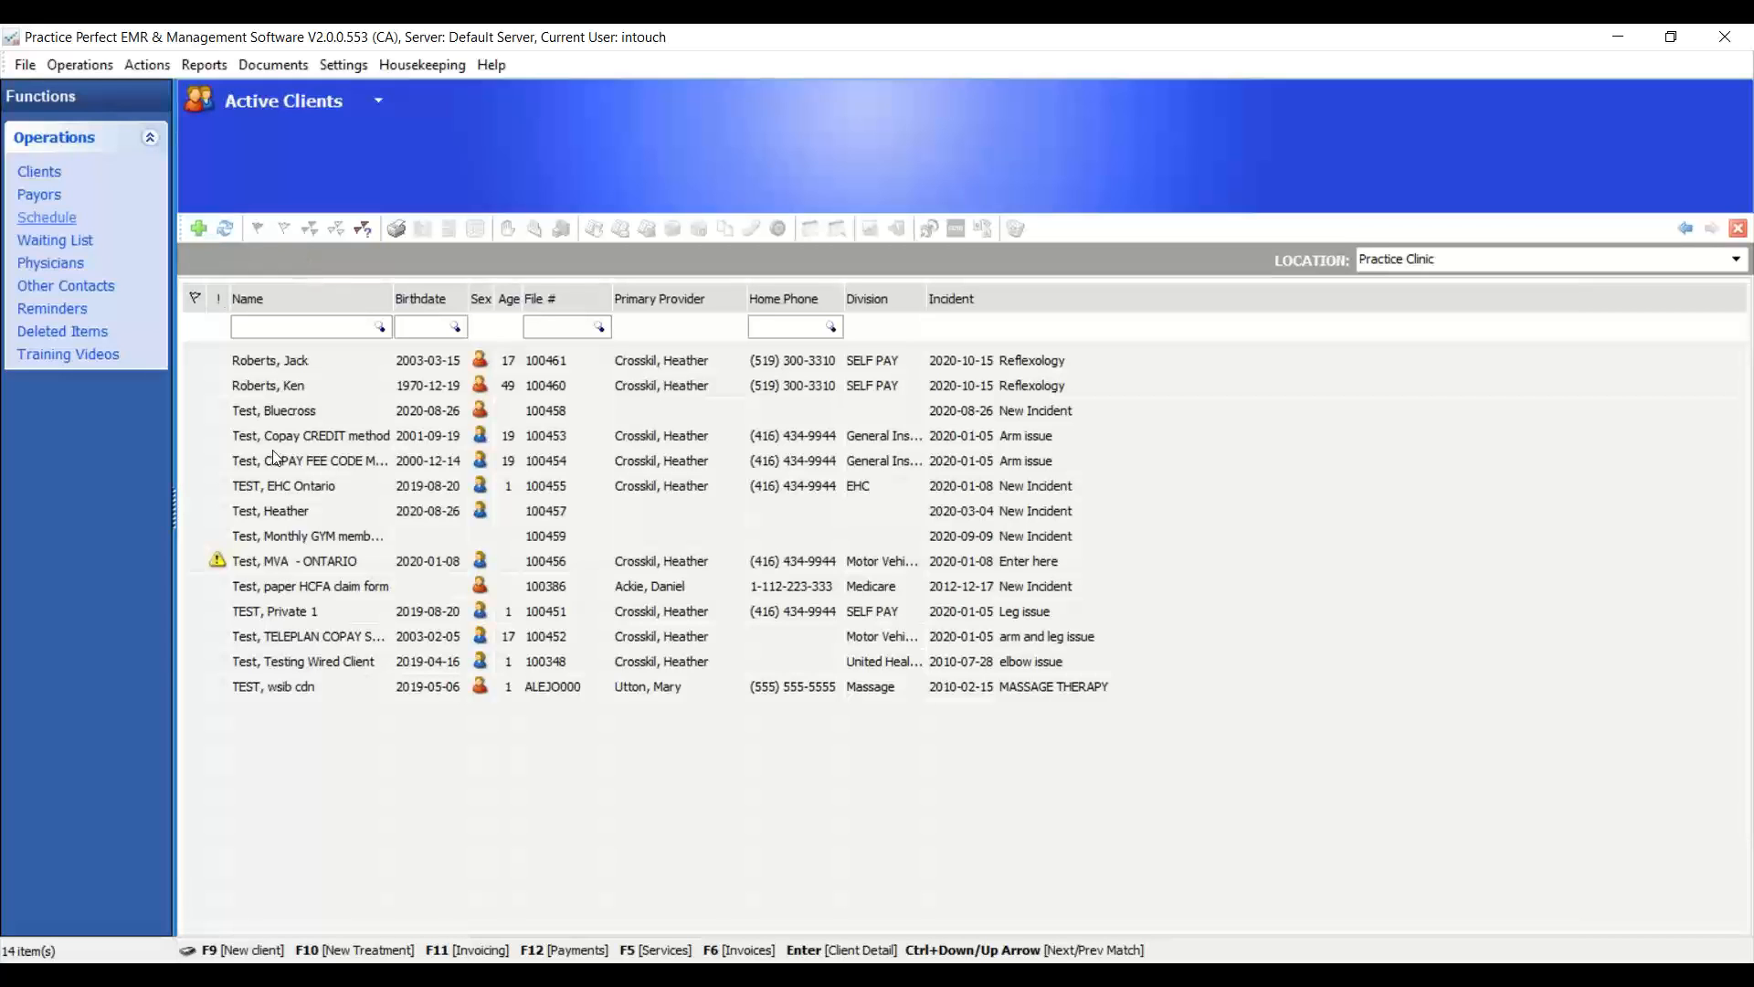
{"action": "left_click", "coordinate": [296, 566]}
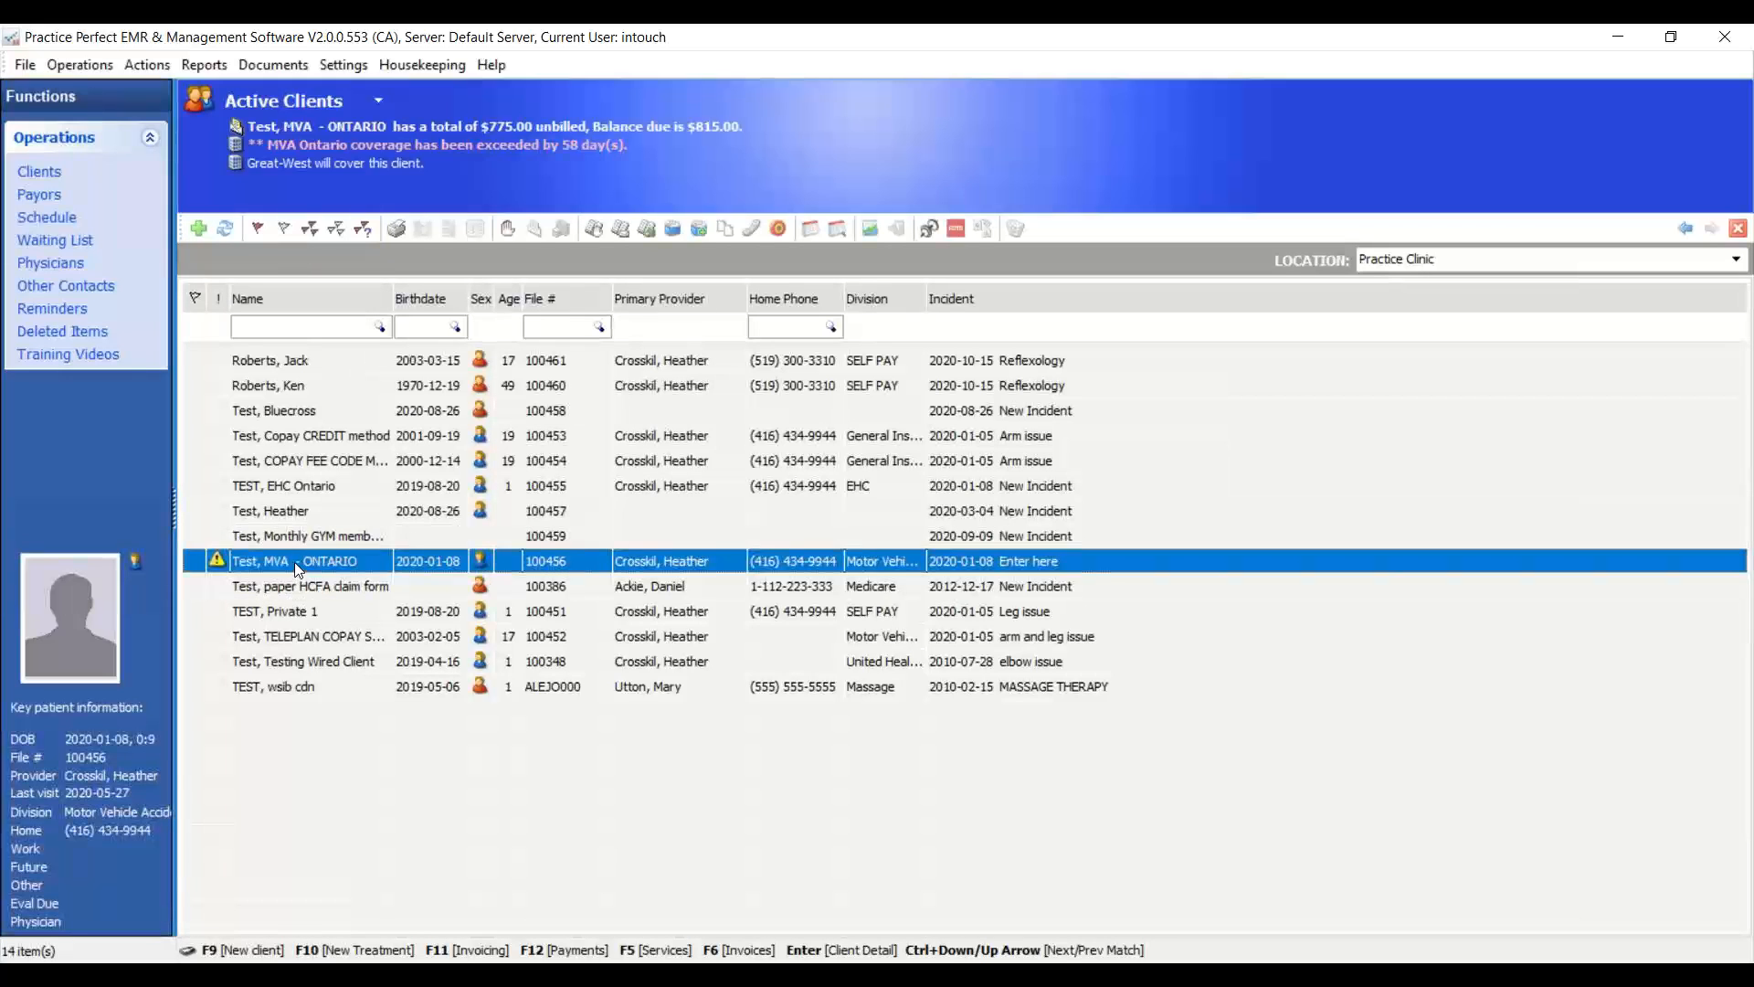
{"action": "double_click", "coordinate": [298, 566]}
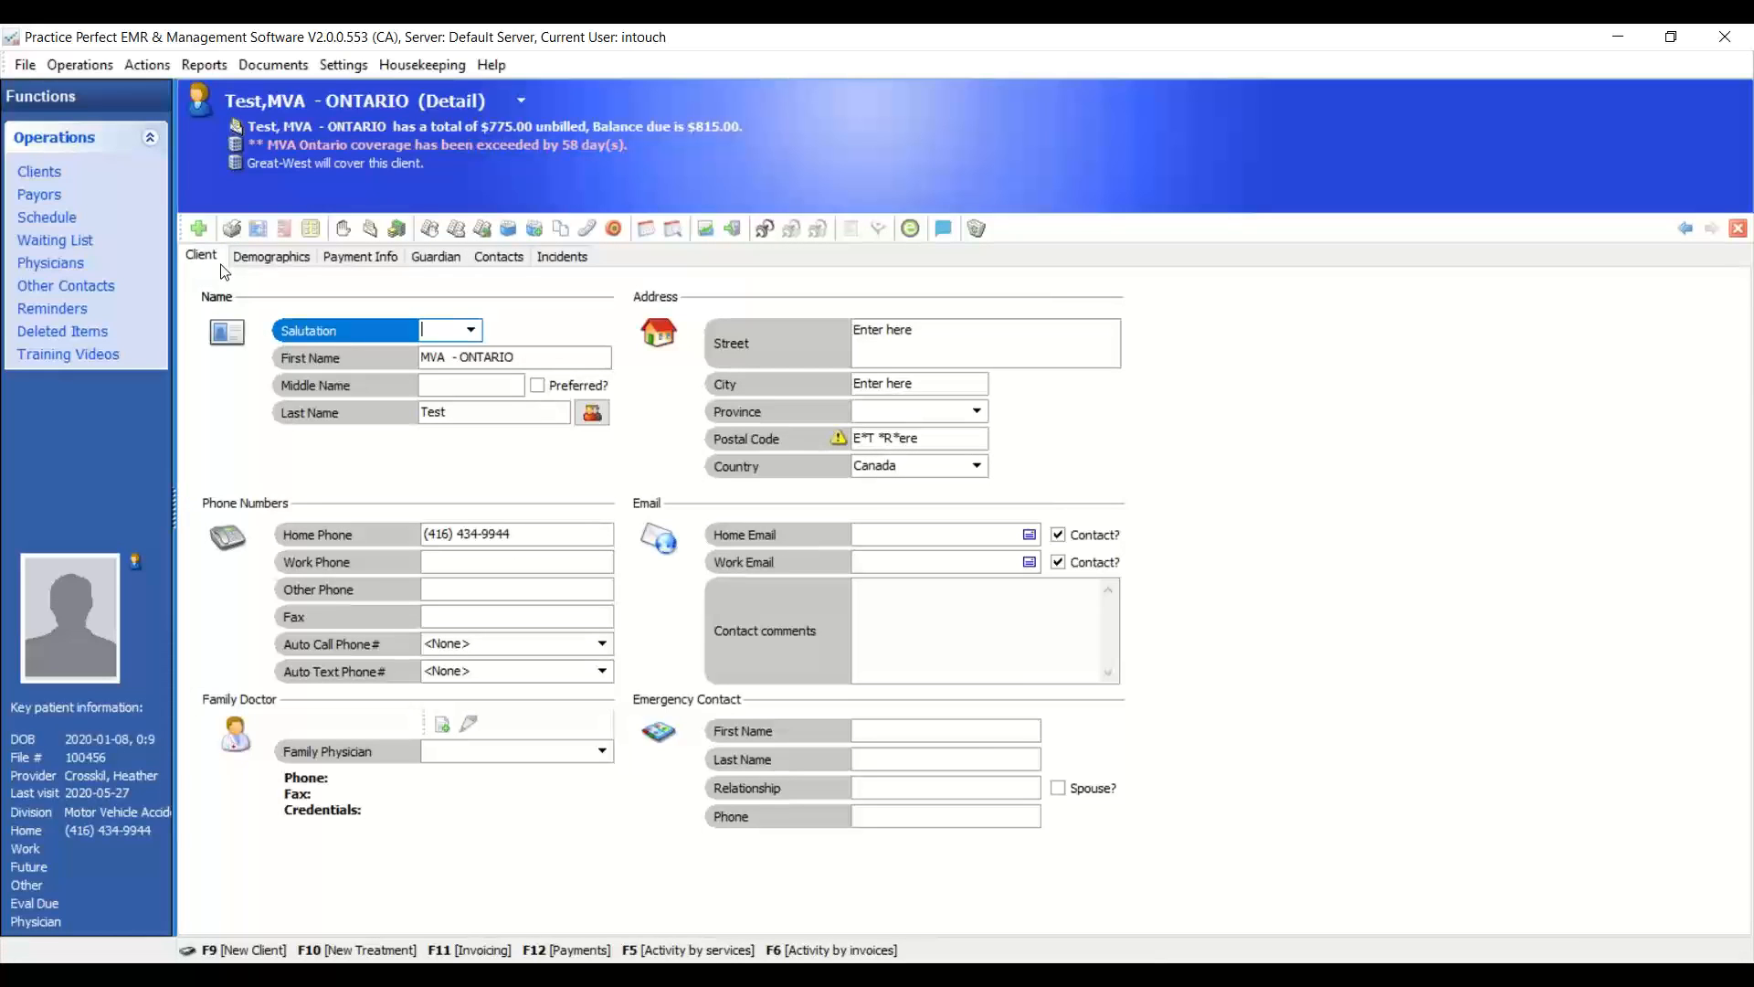
- Look through the client's demographics, payment info, guardian, contacts and incidents pages, and return to the main client page
{"action": "left_click", "coordinate": [271, 260]}
{"action": "left_click", "coordinate": [360, 257]}
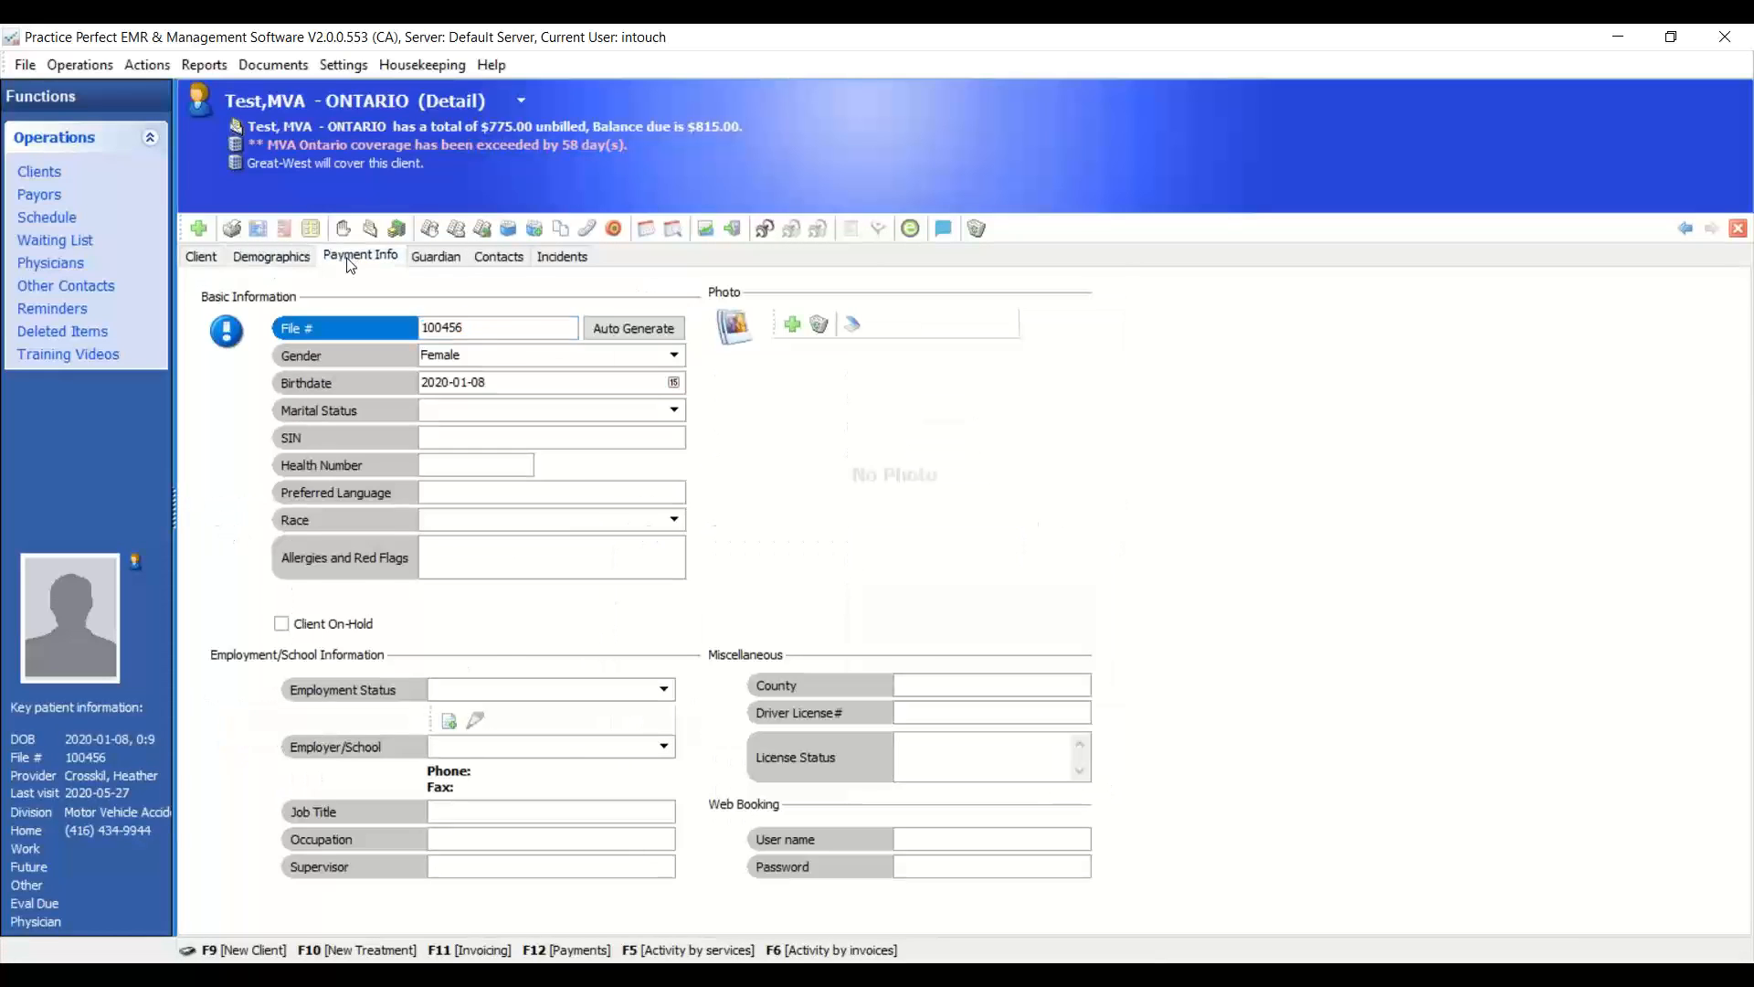
{"action": "left_click", "coordinate": [434, 261]}
{"action": "left_click", "coordinate": [499, 257]}
{"action": "left_click", "coordinate": [561, 257]}
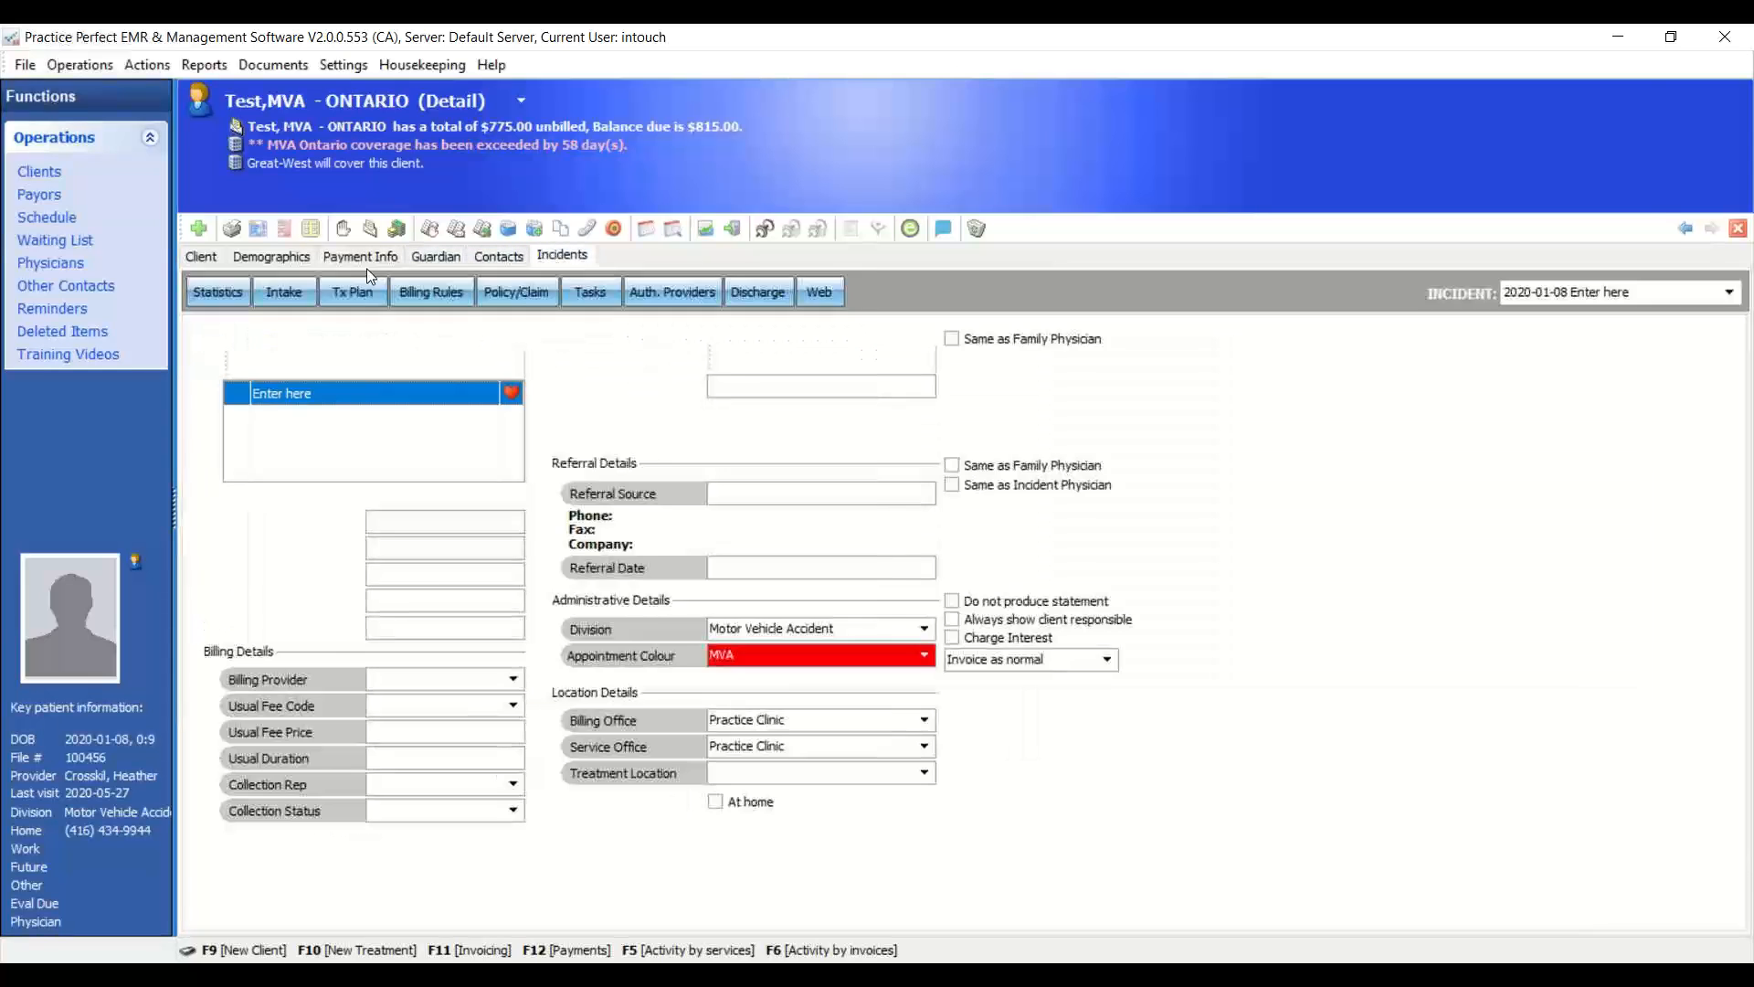
{"action": "left_click", "coordinate": [200, 258]}
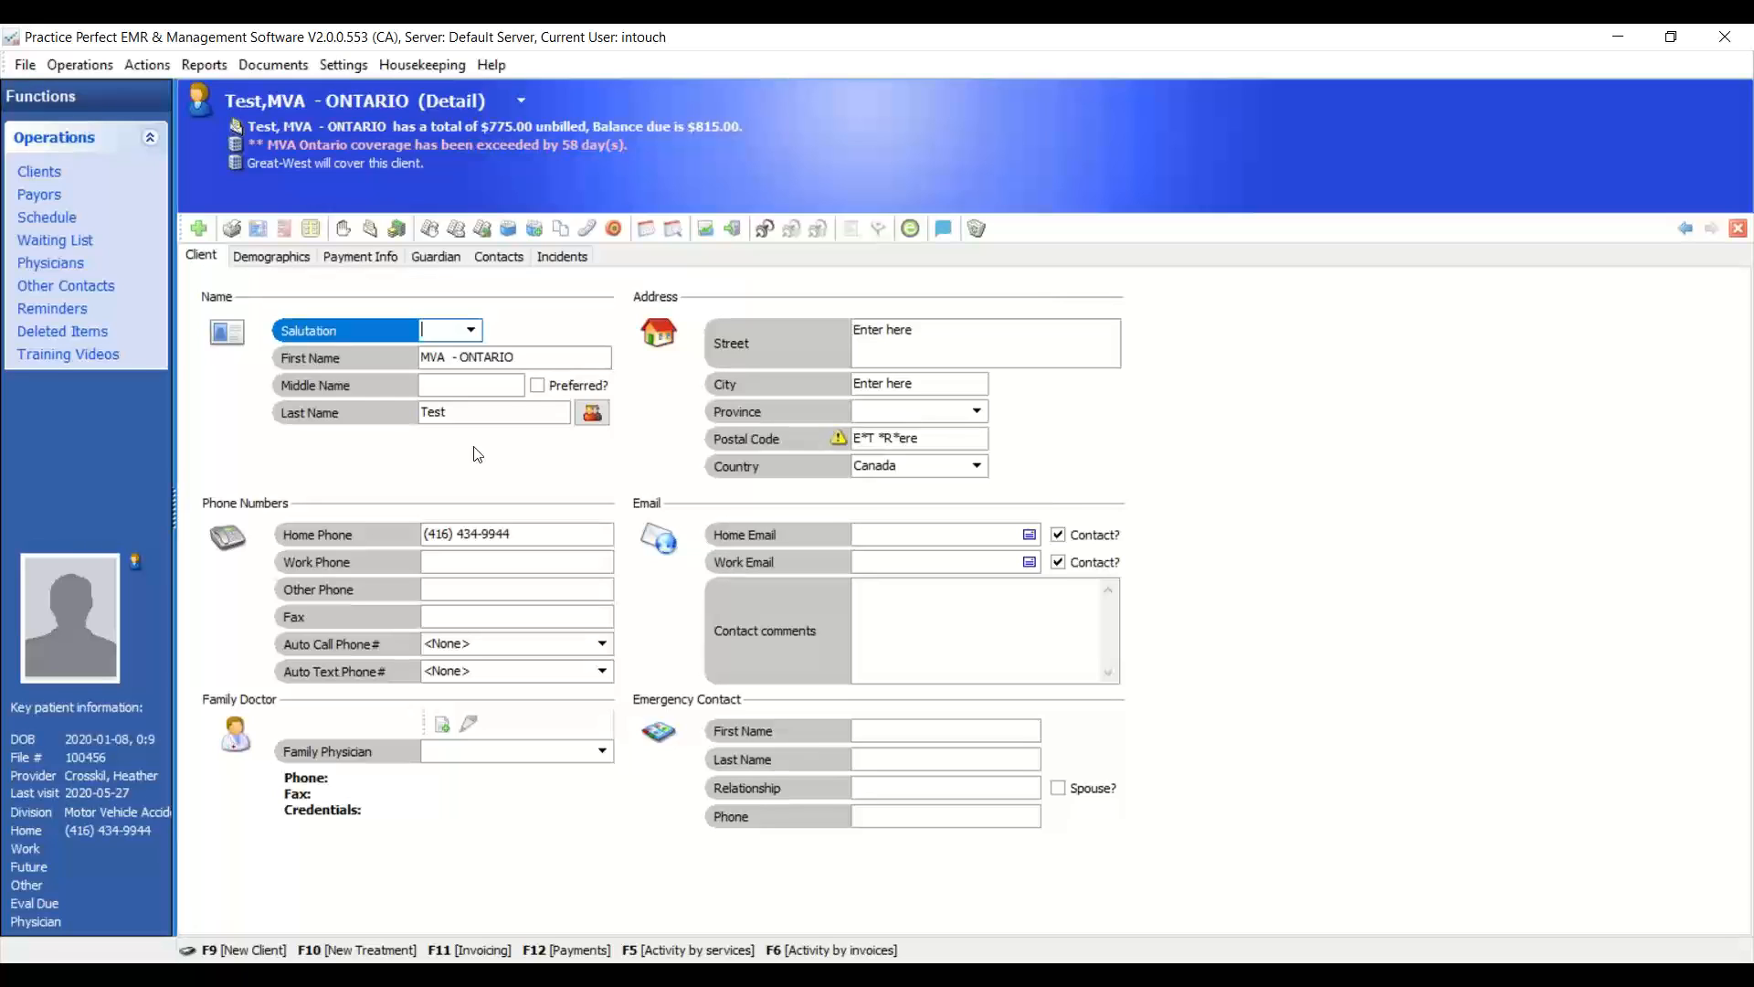
- Examine where the client's Other Phone number and Home and Work Email addresses are recorded
{"action": "left_click", "coordinate": [1053, 35]}
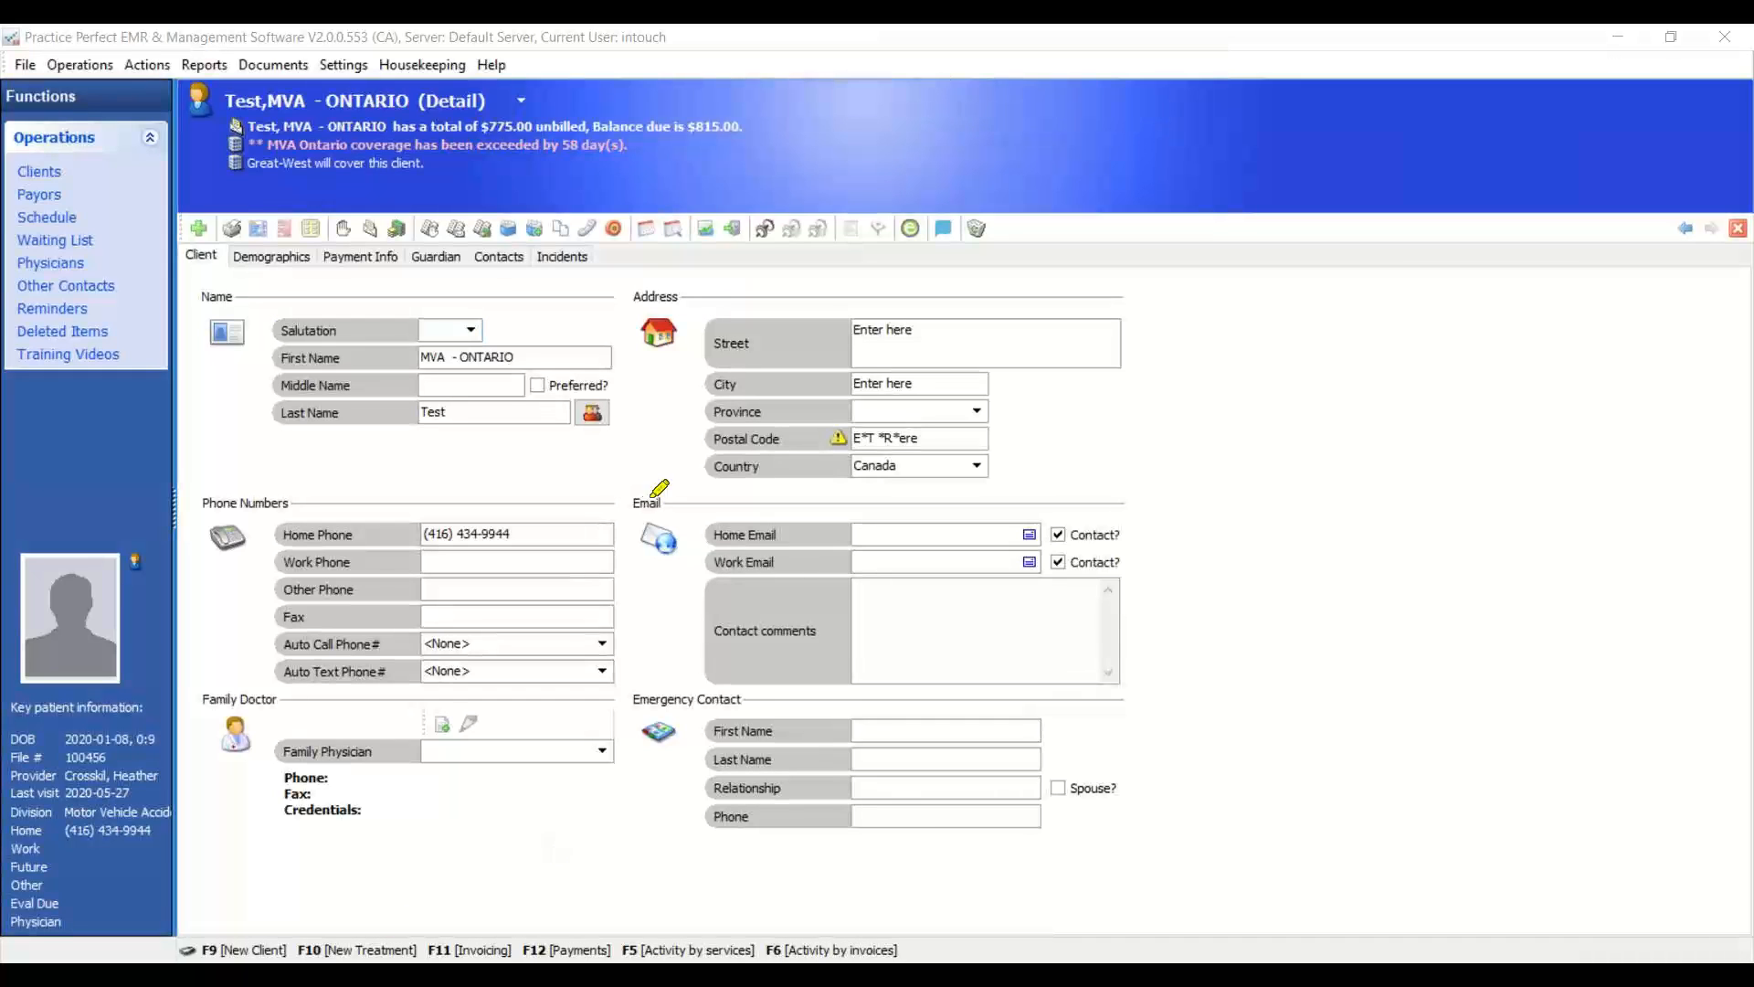
{"action": "mouse_move", "coordinate": [610, 572]}
{"action": "left_mouse_down"}
{"action": "mouse_move", "coordinate": [256, 590]}
{"action": "mouse_move", "coordinate": [560, 595]}
{"action": "mouse_move", "coordinate": [615, 569]}
{"action": "left_mouse_up"}
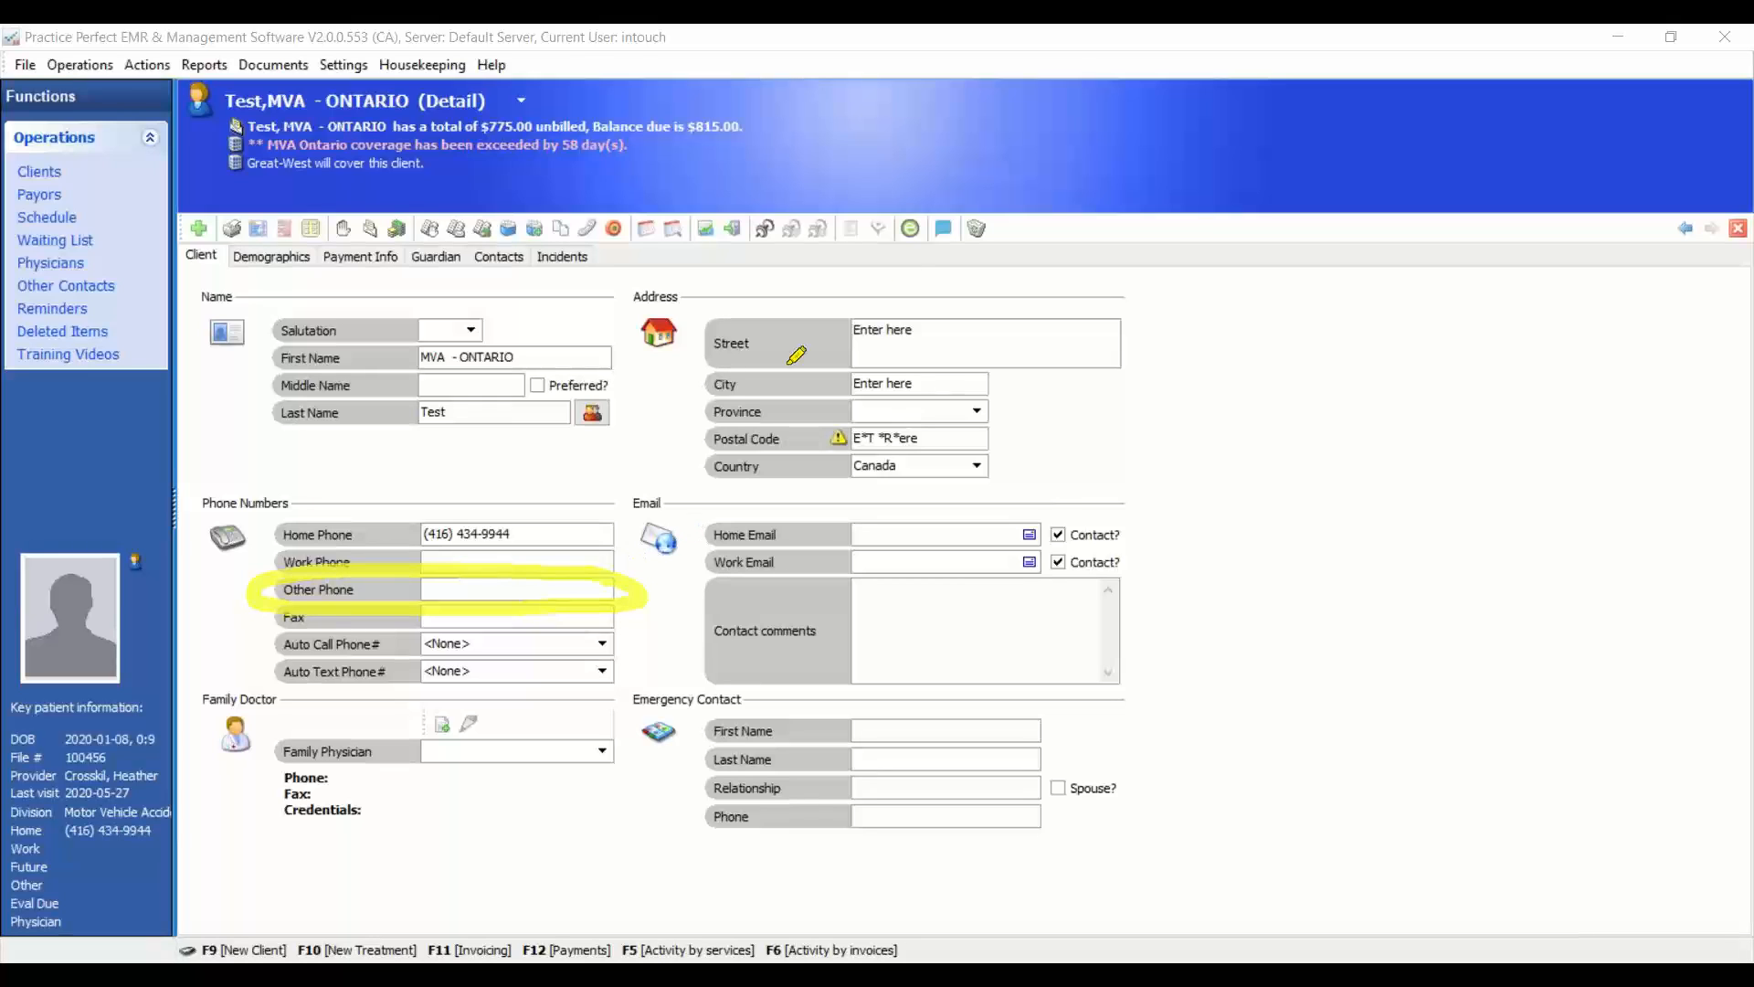
{"action": "mouse_move", "coordinate": [955, 194]}
{"action": "left_mouse_down"}
{"action": "mouse_move", "coordinate": [914, 245]}
{"action": "mouse_move", "coordinate": [969, 201]}
{"action": "left_mouse_up"}
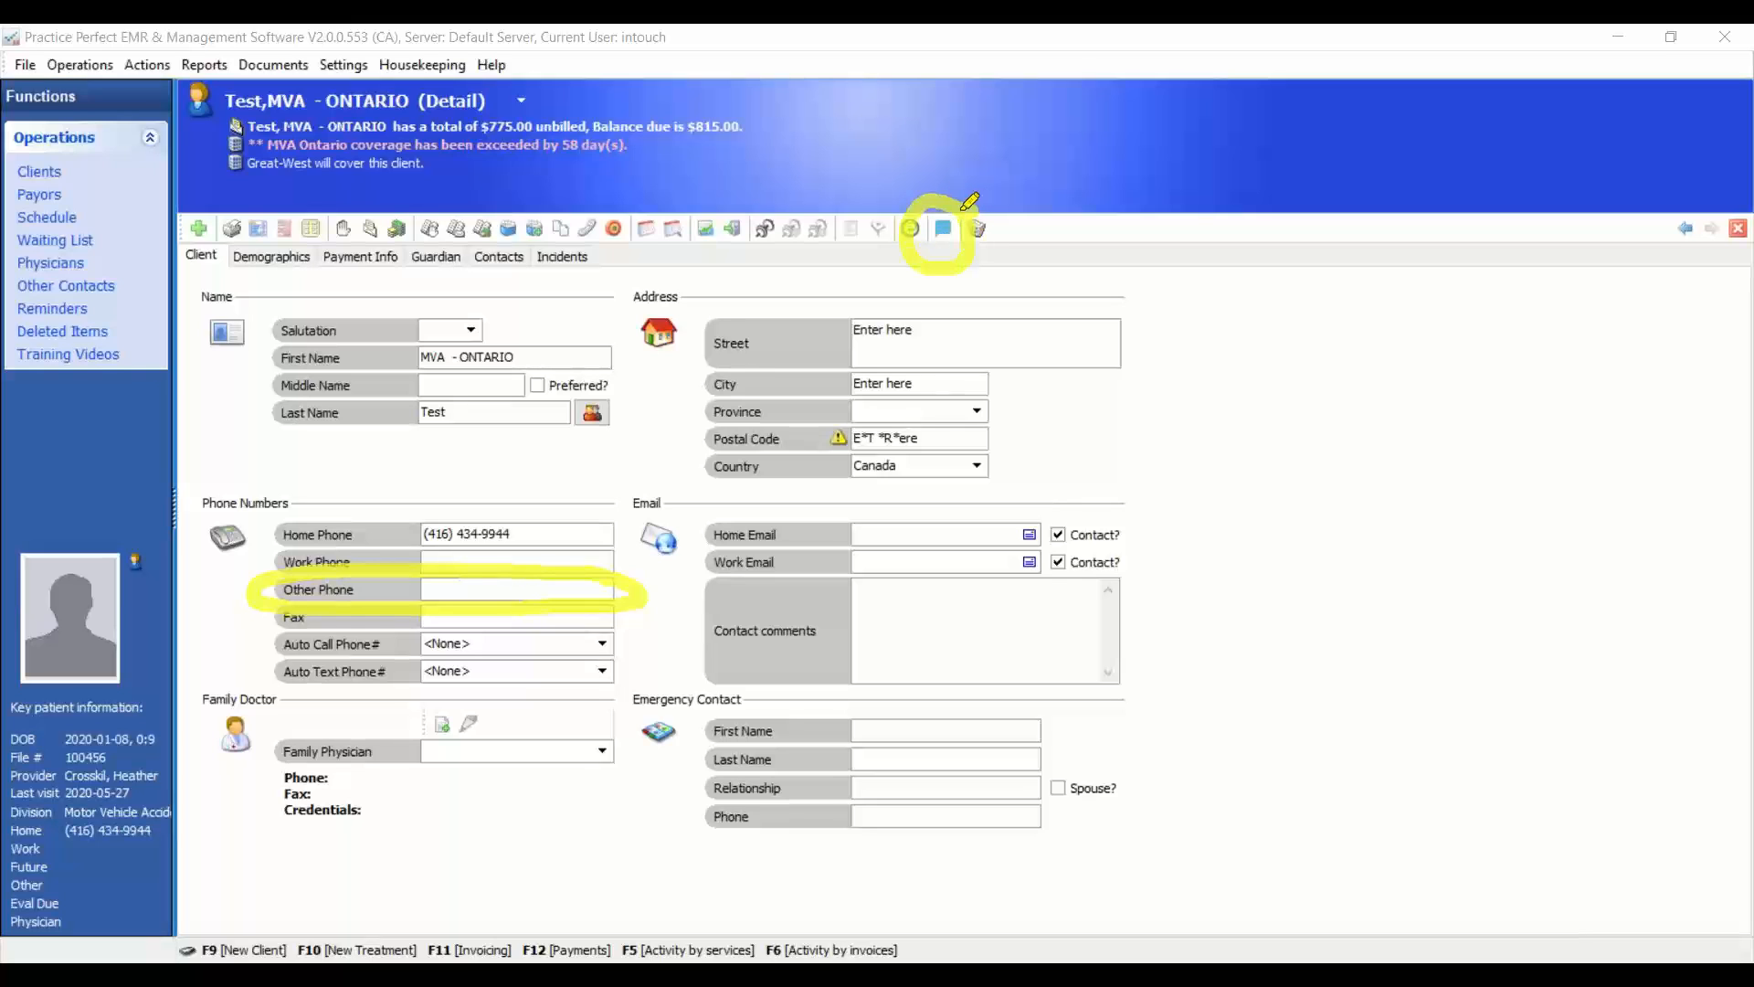
{"action": "left_click_drag", "start_coordinate": [919, 265], "coordinate": [597, 541]}
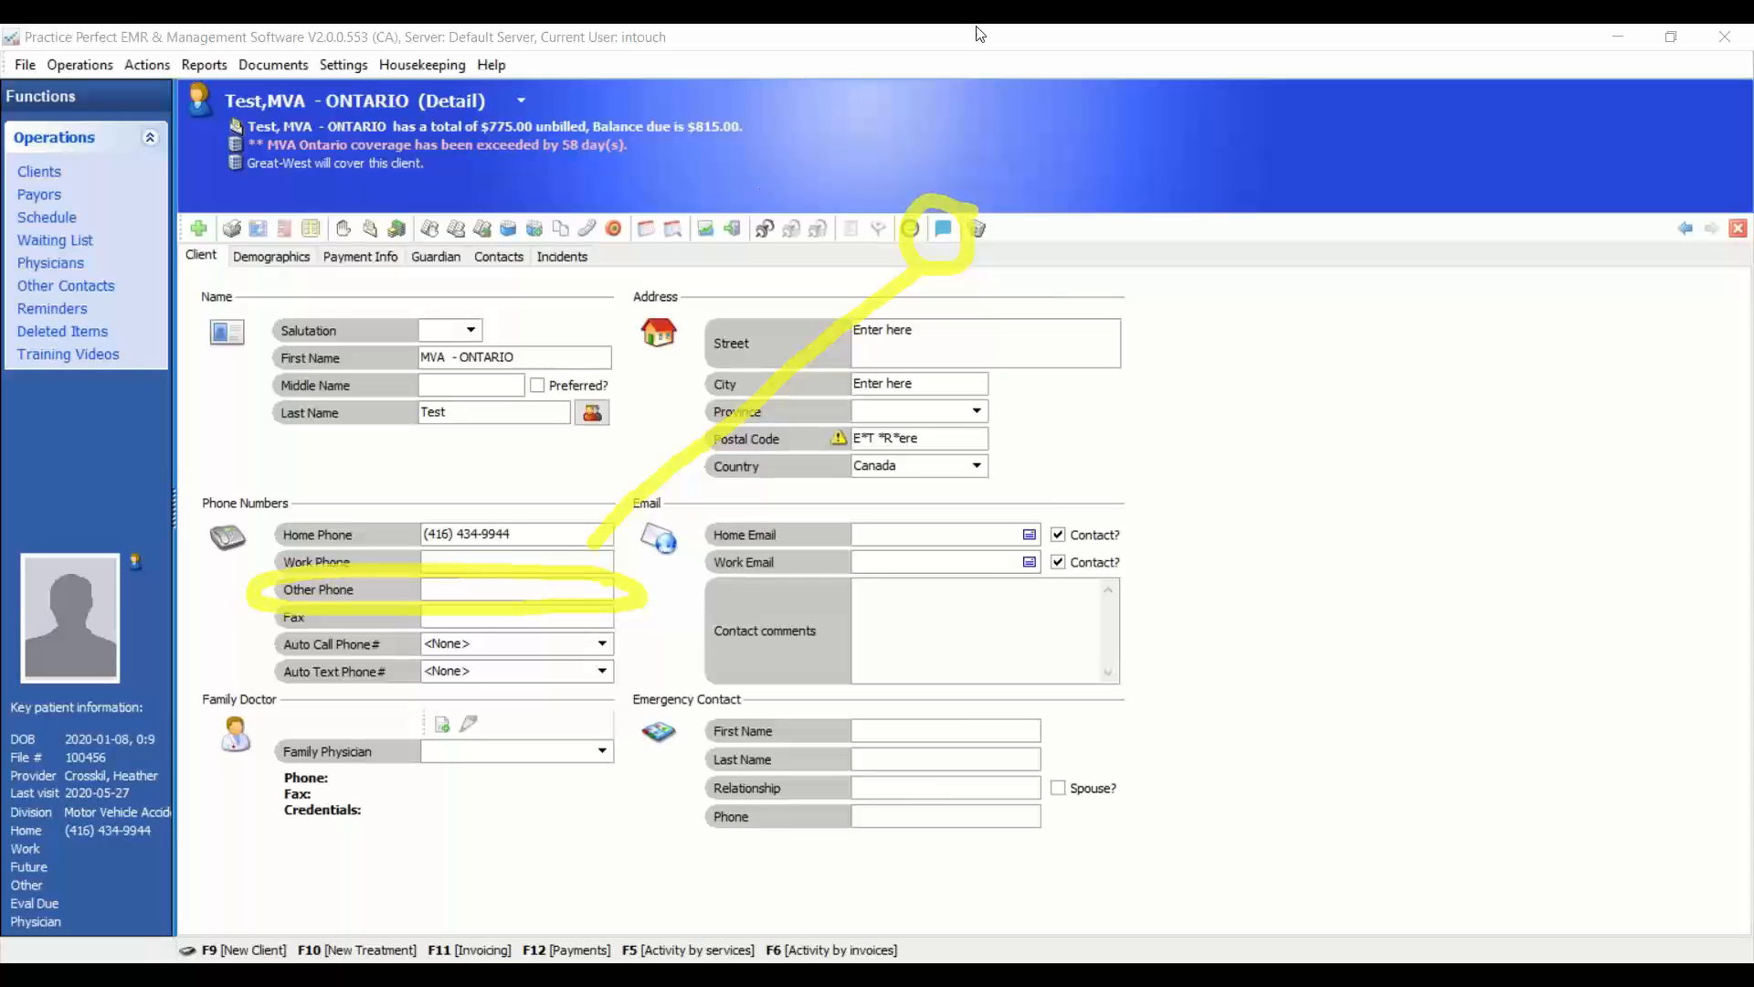
{"action": "left_click", "coordinate": [998, 187]}
{"action": "left_click", "coordinate": [1038, 49]}
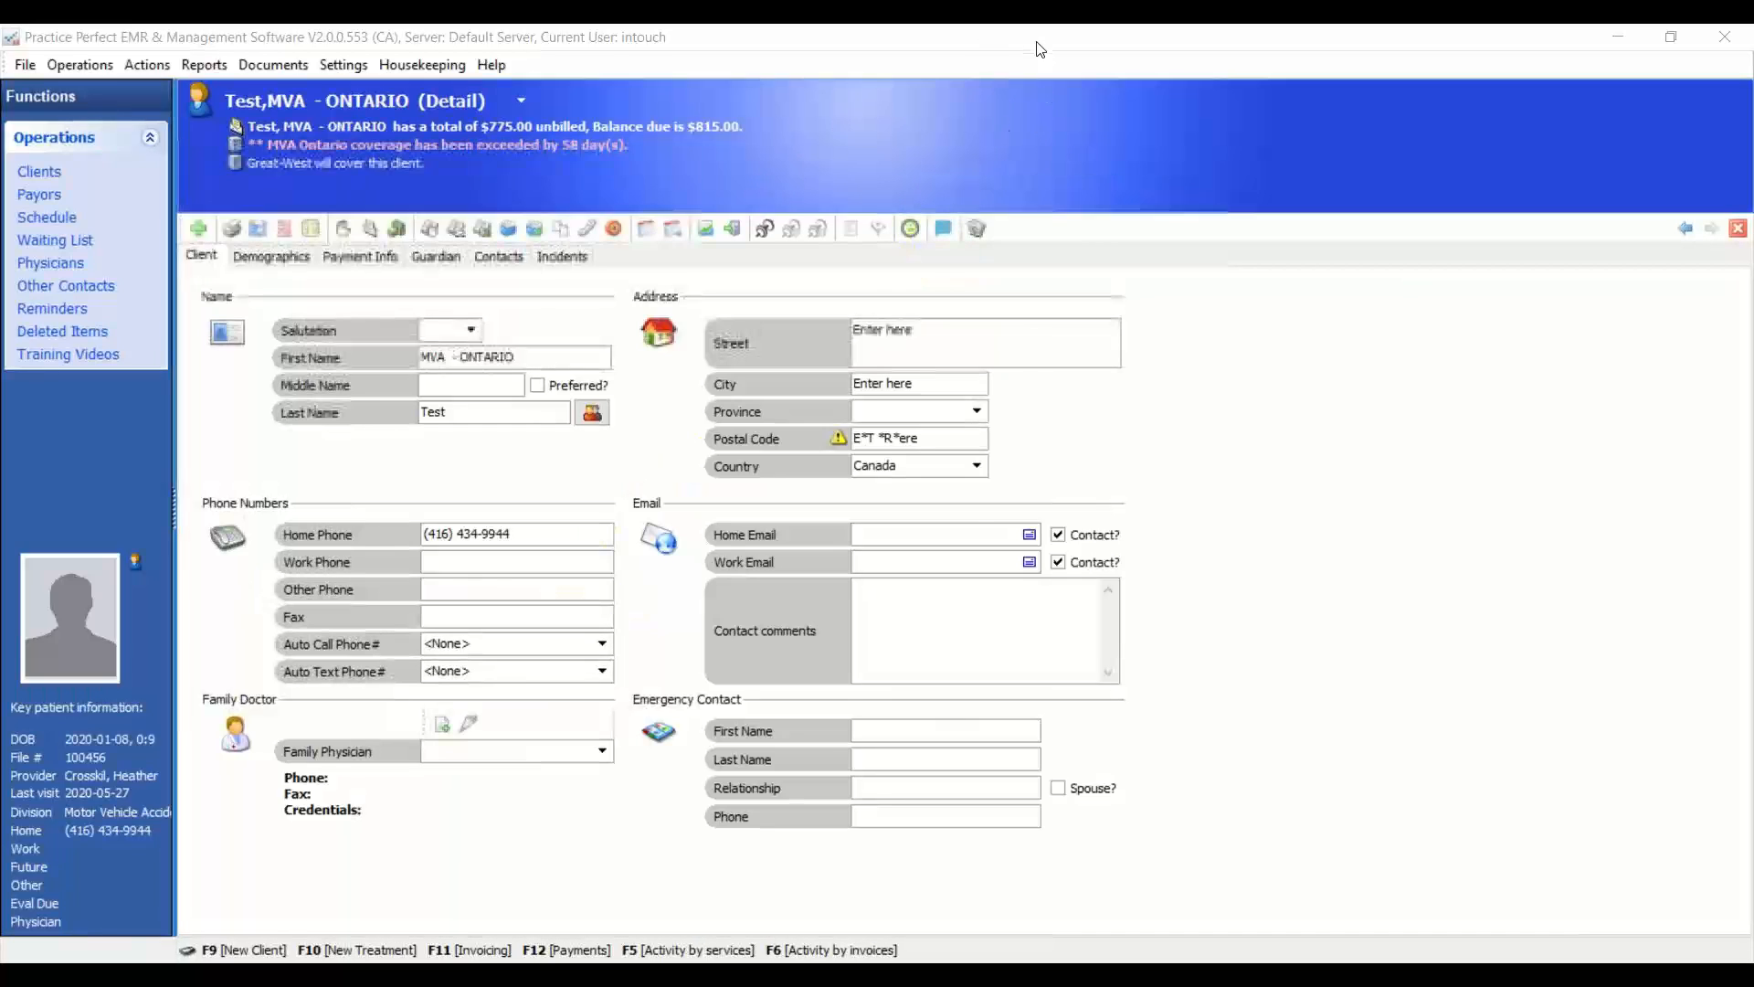
{"action": "left_click", "coordinate": [1018, 113]}
{"action": "mouse_move", "coordinate": [1026, 499]}
{"action": "left_mouse_down"}
{"action": "mouse_move", "coordinate": [704, 535]}
{"action": "mouse_move", "coordinate": [877, 585]}
{"action": "mouse_move", "coordinate": [1082, 510]}
{"action": "mouse_move", "coordinate": [1053, 499]}
{"action": "left_mouse_up"}
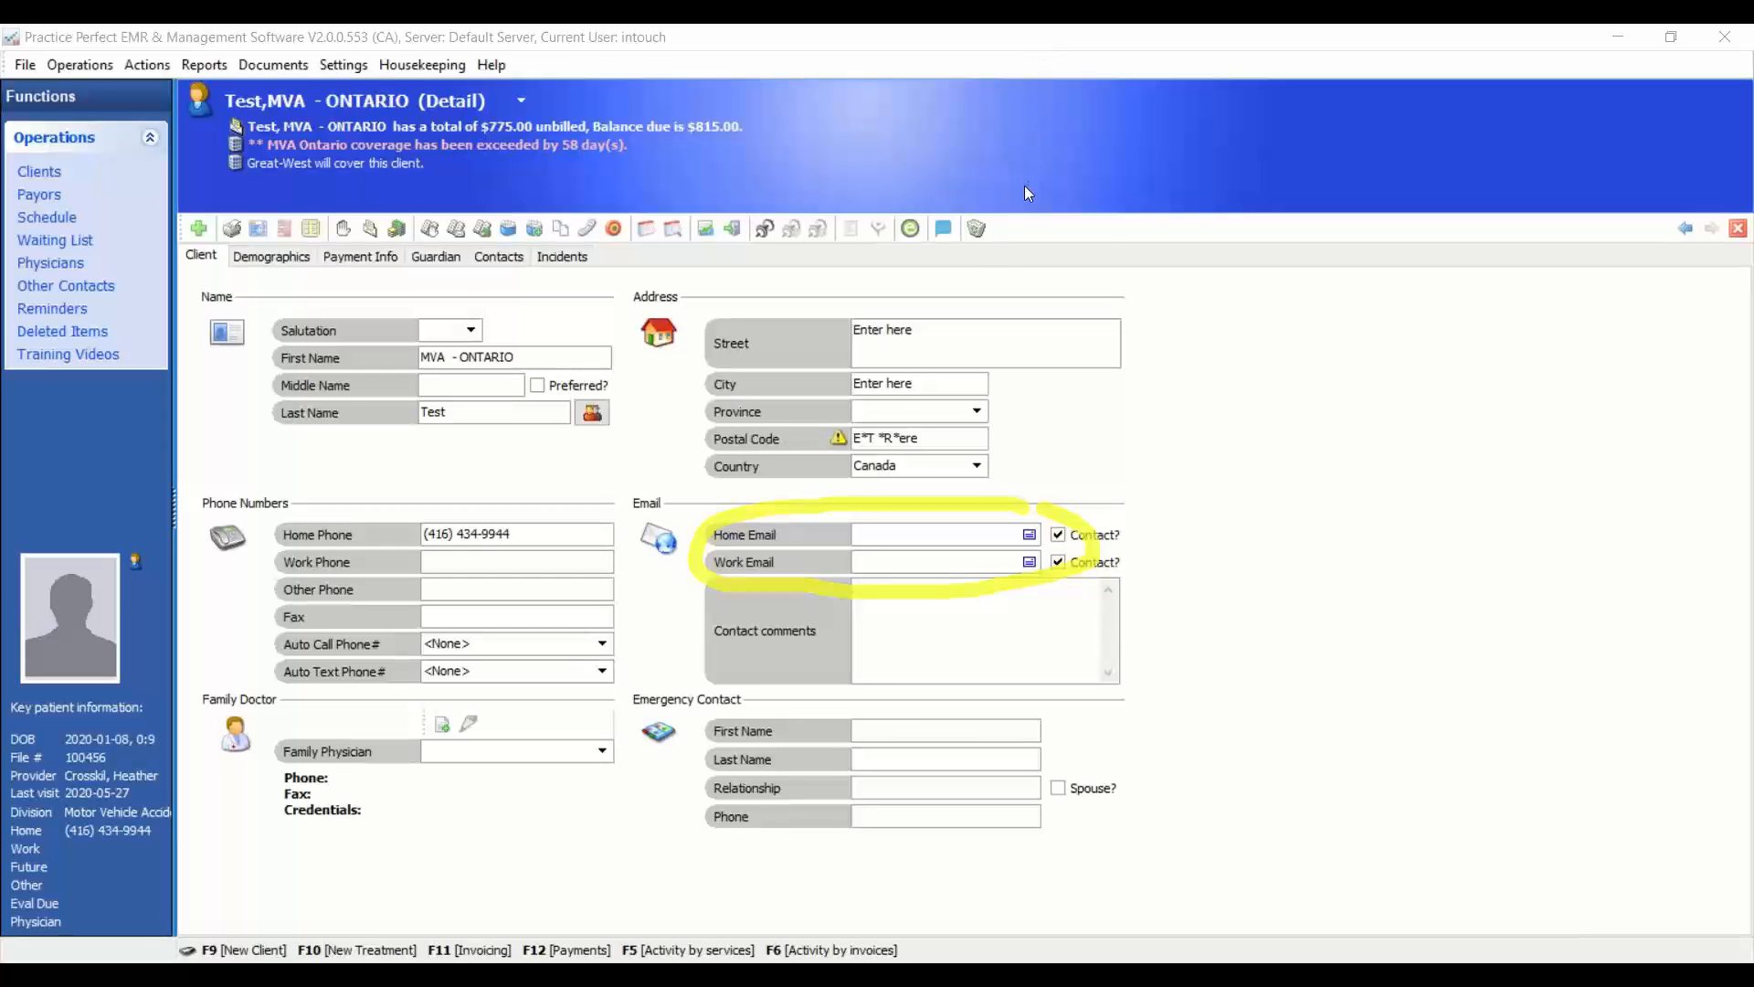
- Examine the client's demographics, covering the photo, file number, gender, birthdate and health number fields
{"action": "left_click", "coordinate": [285, 260]}
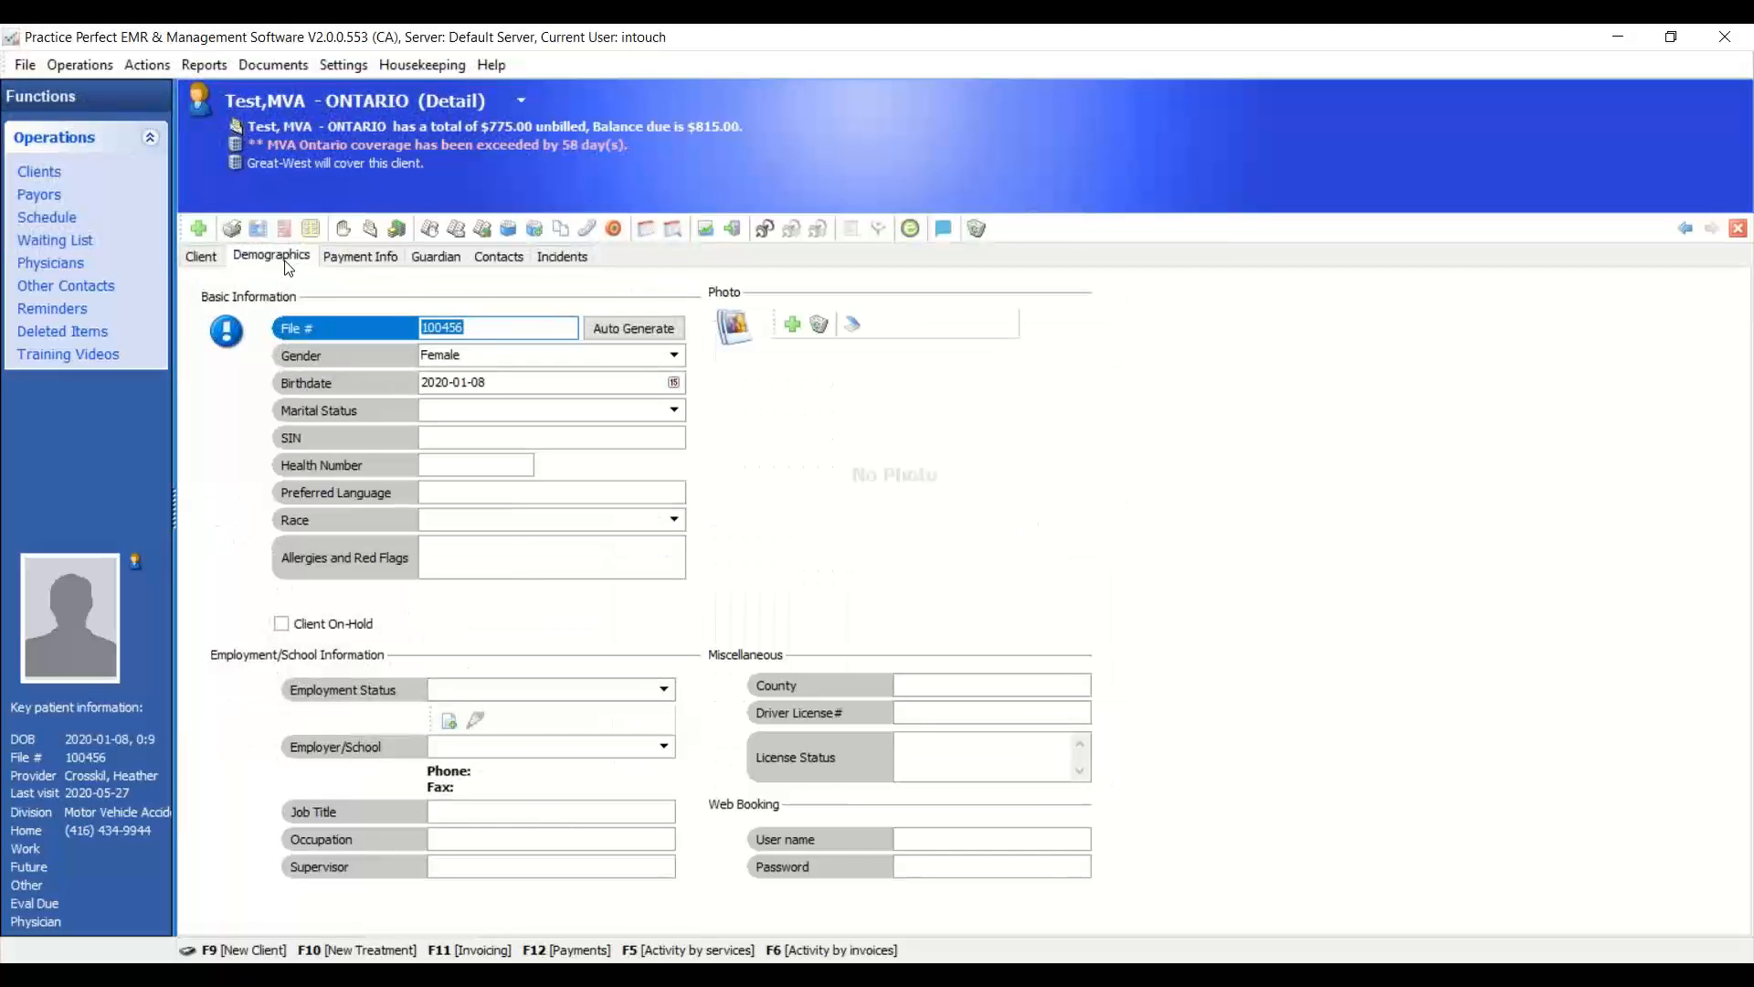
{"action": "left_click", "coordinate": [897, 389]}
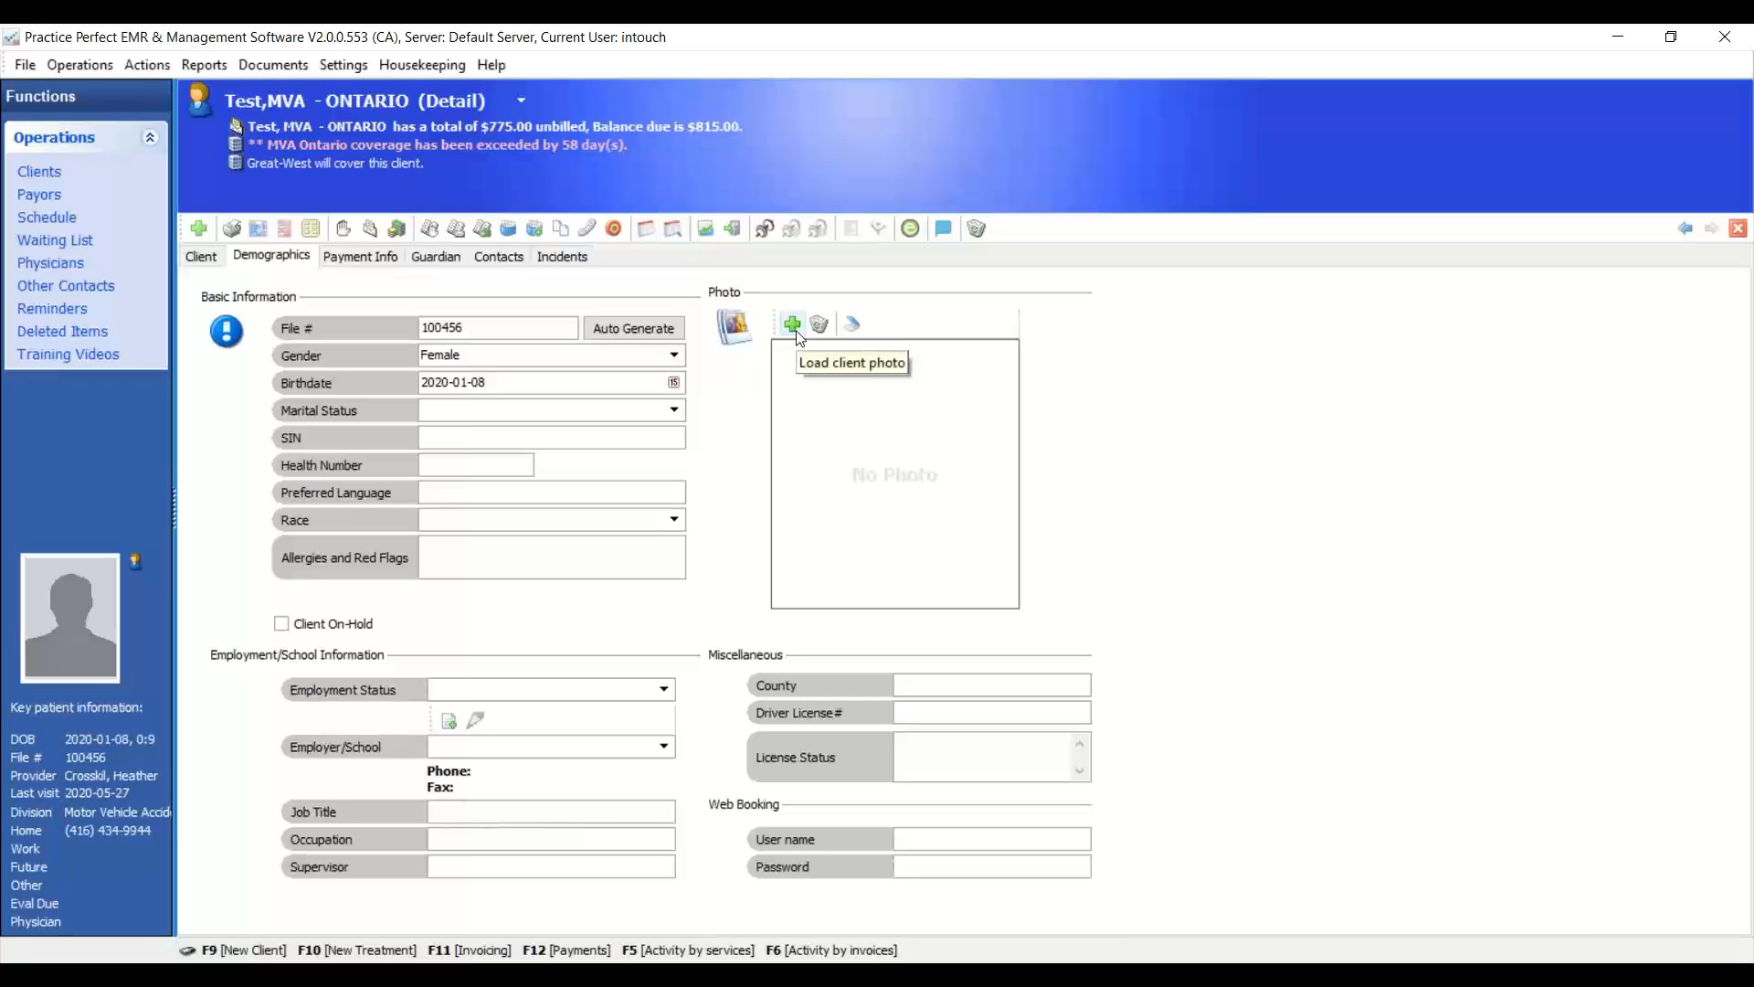
{"action": "left_click", "coordinate": [493, 329]}
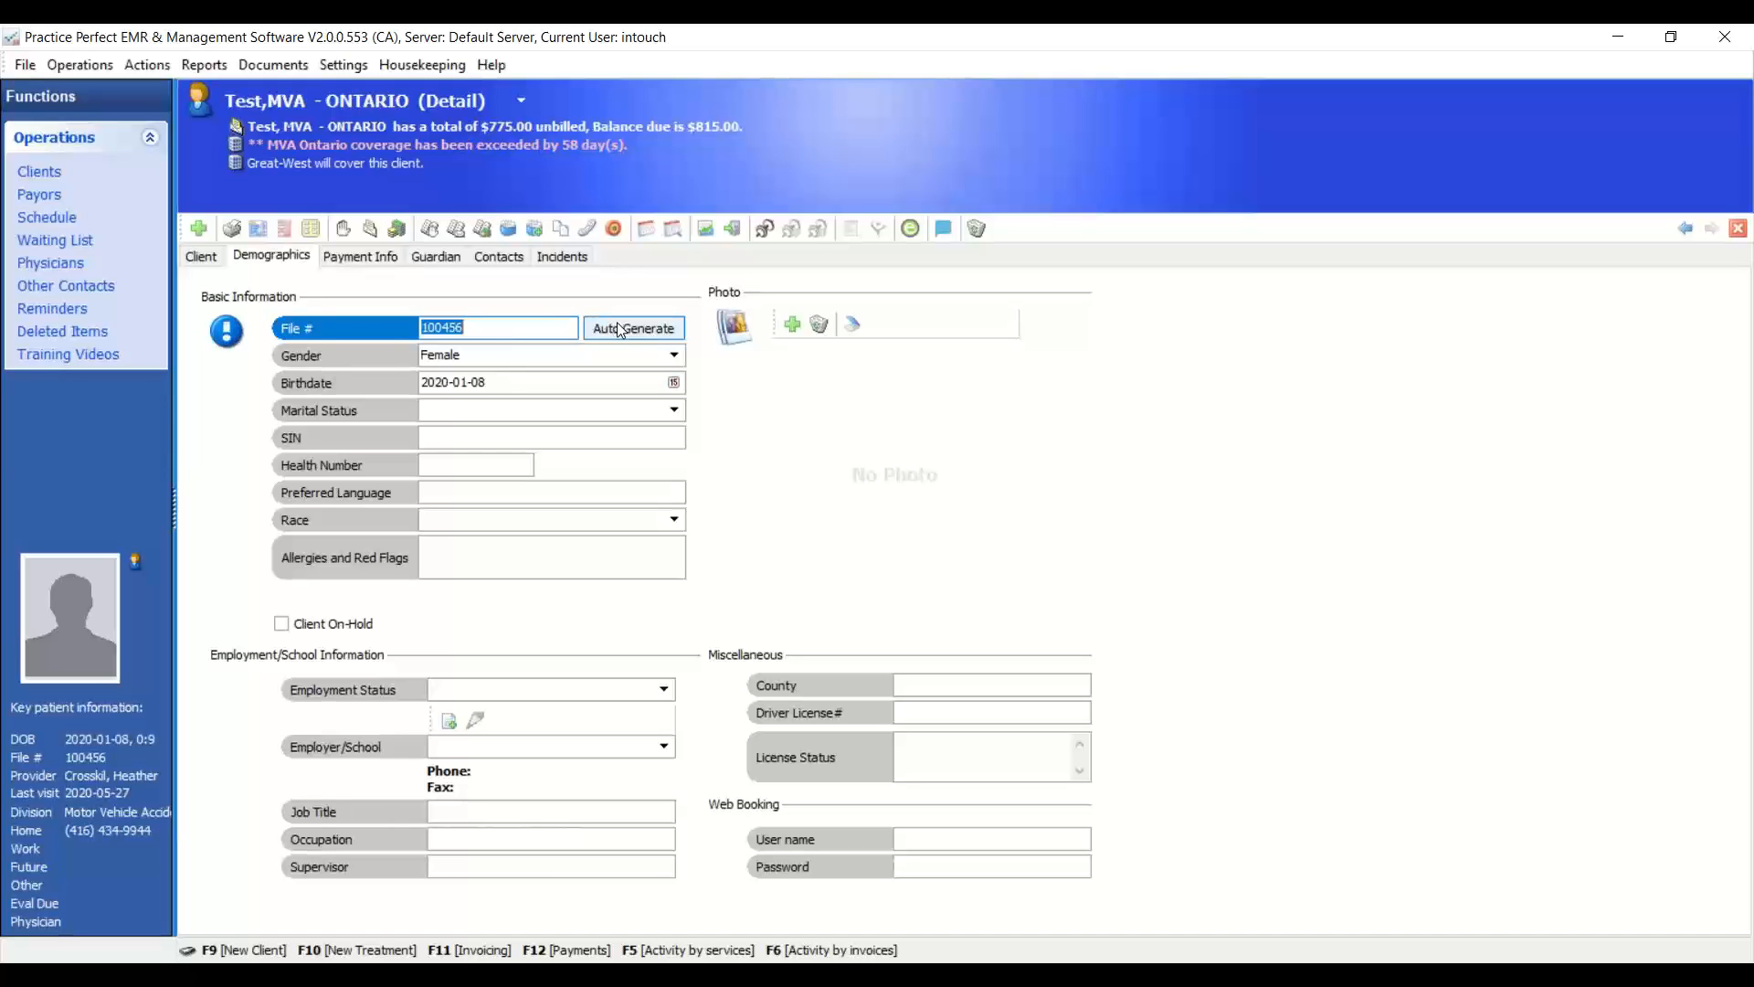
{"action": "left_click", "coordinate": [480, 360]}
{"action": "left_click", "coordinate": [497, 382]}
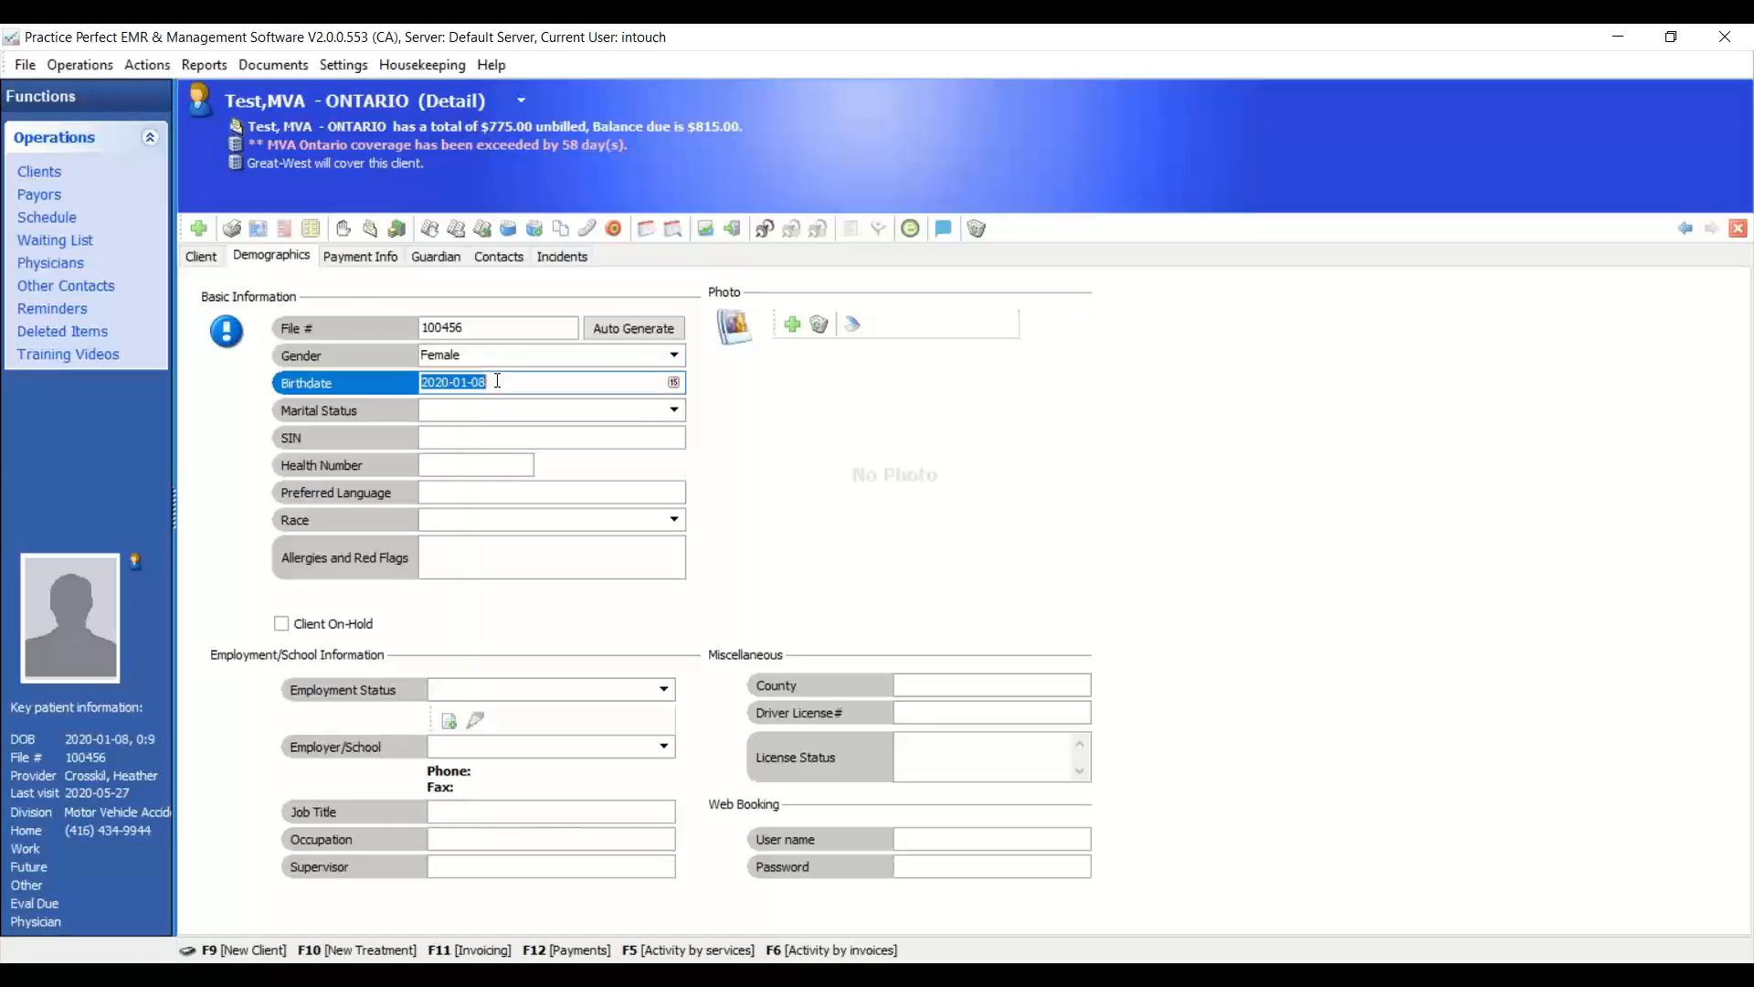
{"action": "left_click", "coordinate": [482, 358]}
{"action": "left_click", "coordinate": [498, 384]}
{"action": "left_click", "coordinate": [440, 465]}
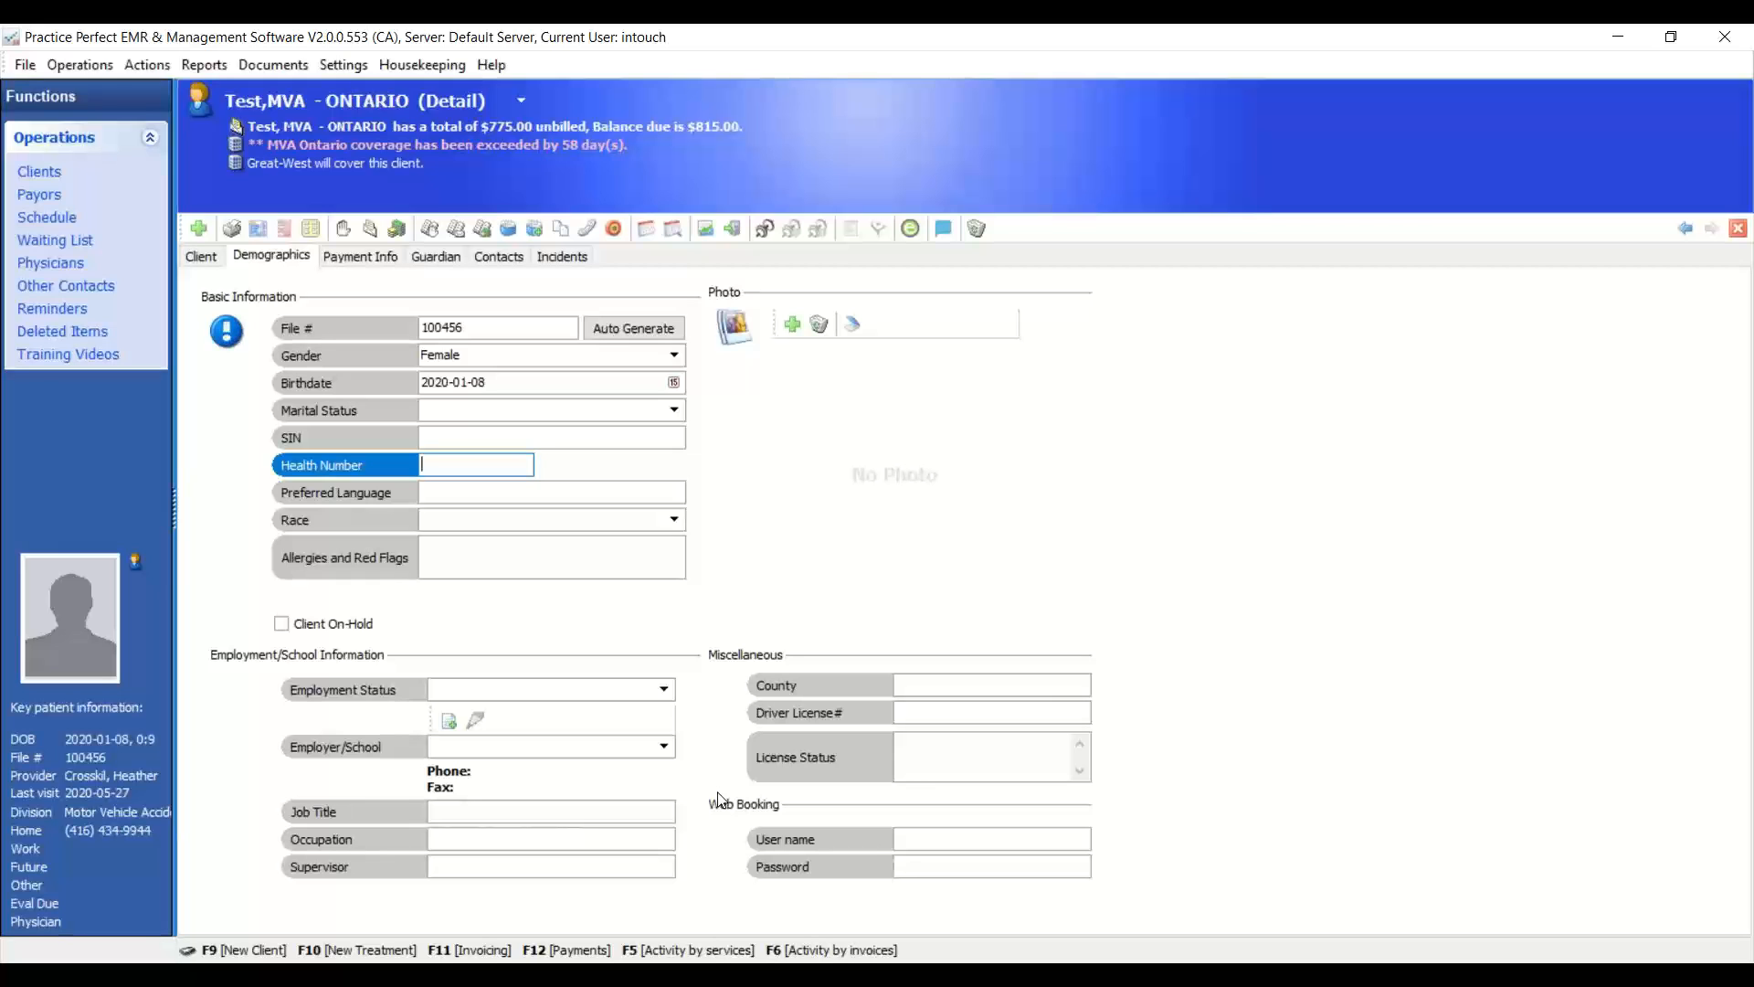
- Check where the client's Web Booking user name and password are recorded
{"action": "left_click", "coordinate": [1012, 50]}
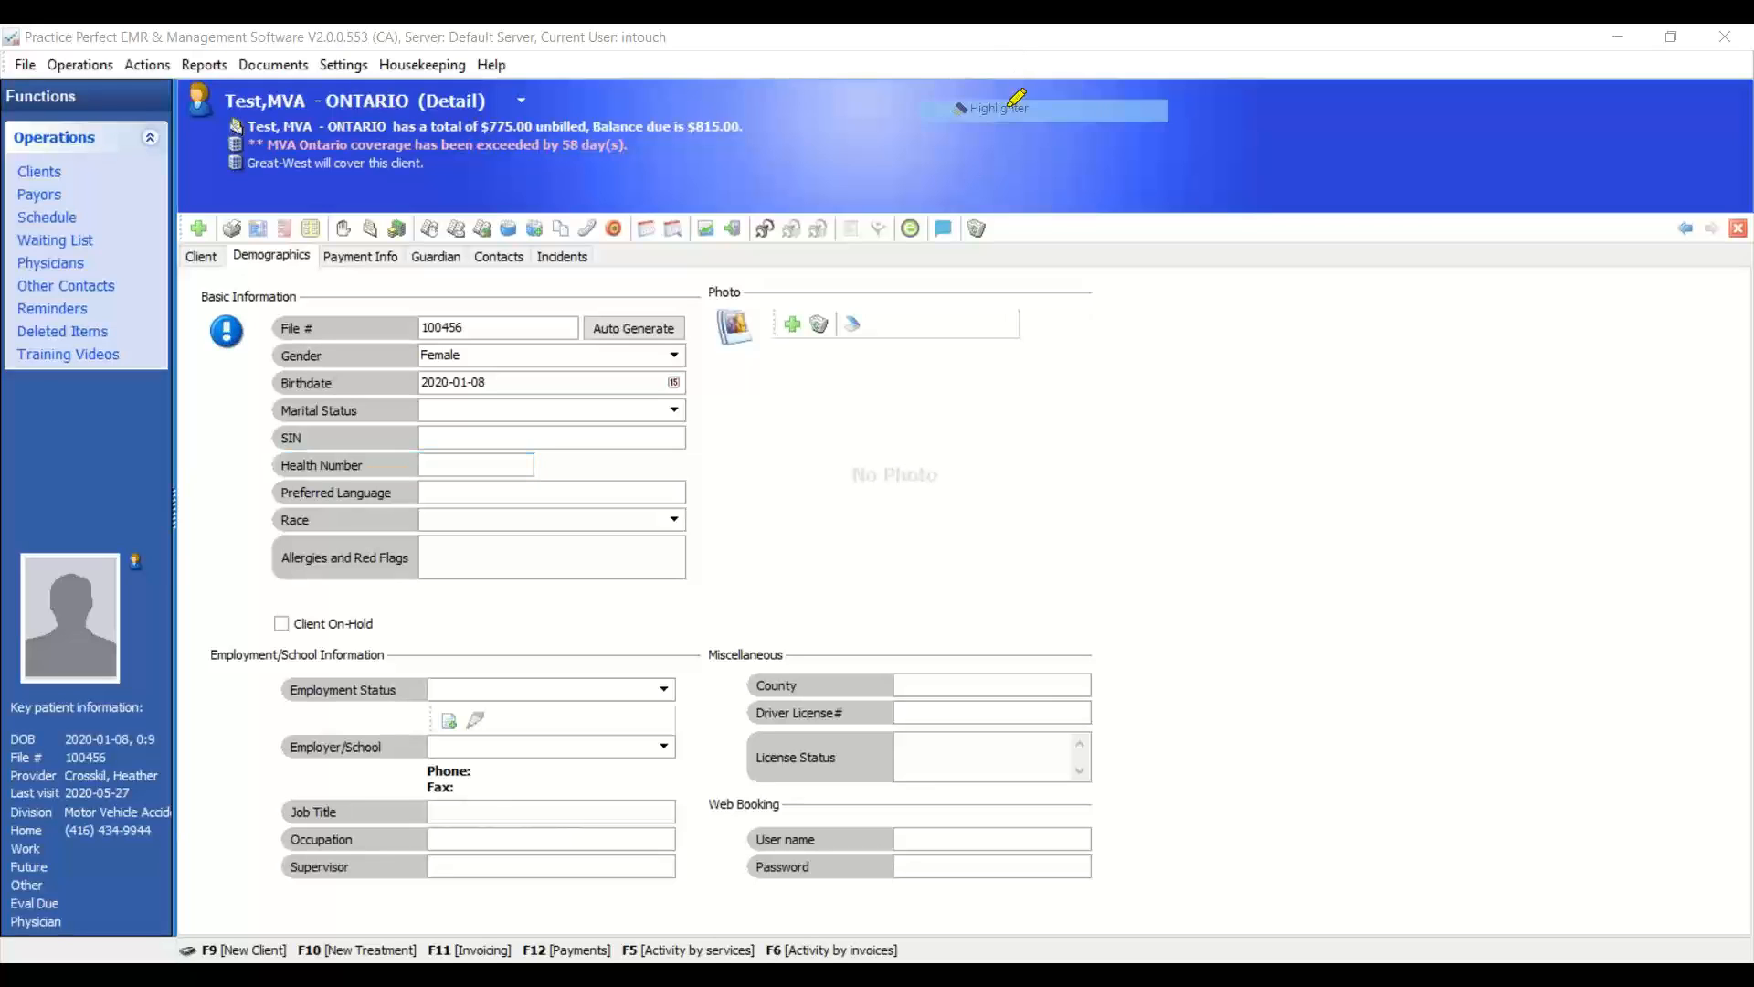
{"action": "mouse_move", "coordinate": [1133, 790]}
{"action": "left_mouse_down"}
{"action": "mouse_move", "coordinate": [702, 773]}
{"action": "mouse_move", "coordinate": [760, 914]}
{"action": "mouse_move", "coordinate": [1167, 831]}
{"action": "mouse_move", "coordinate": [1121, 769]}
{"action": "left_mouse_up"}
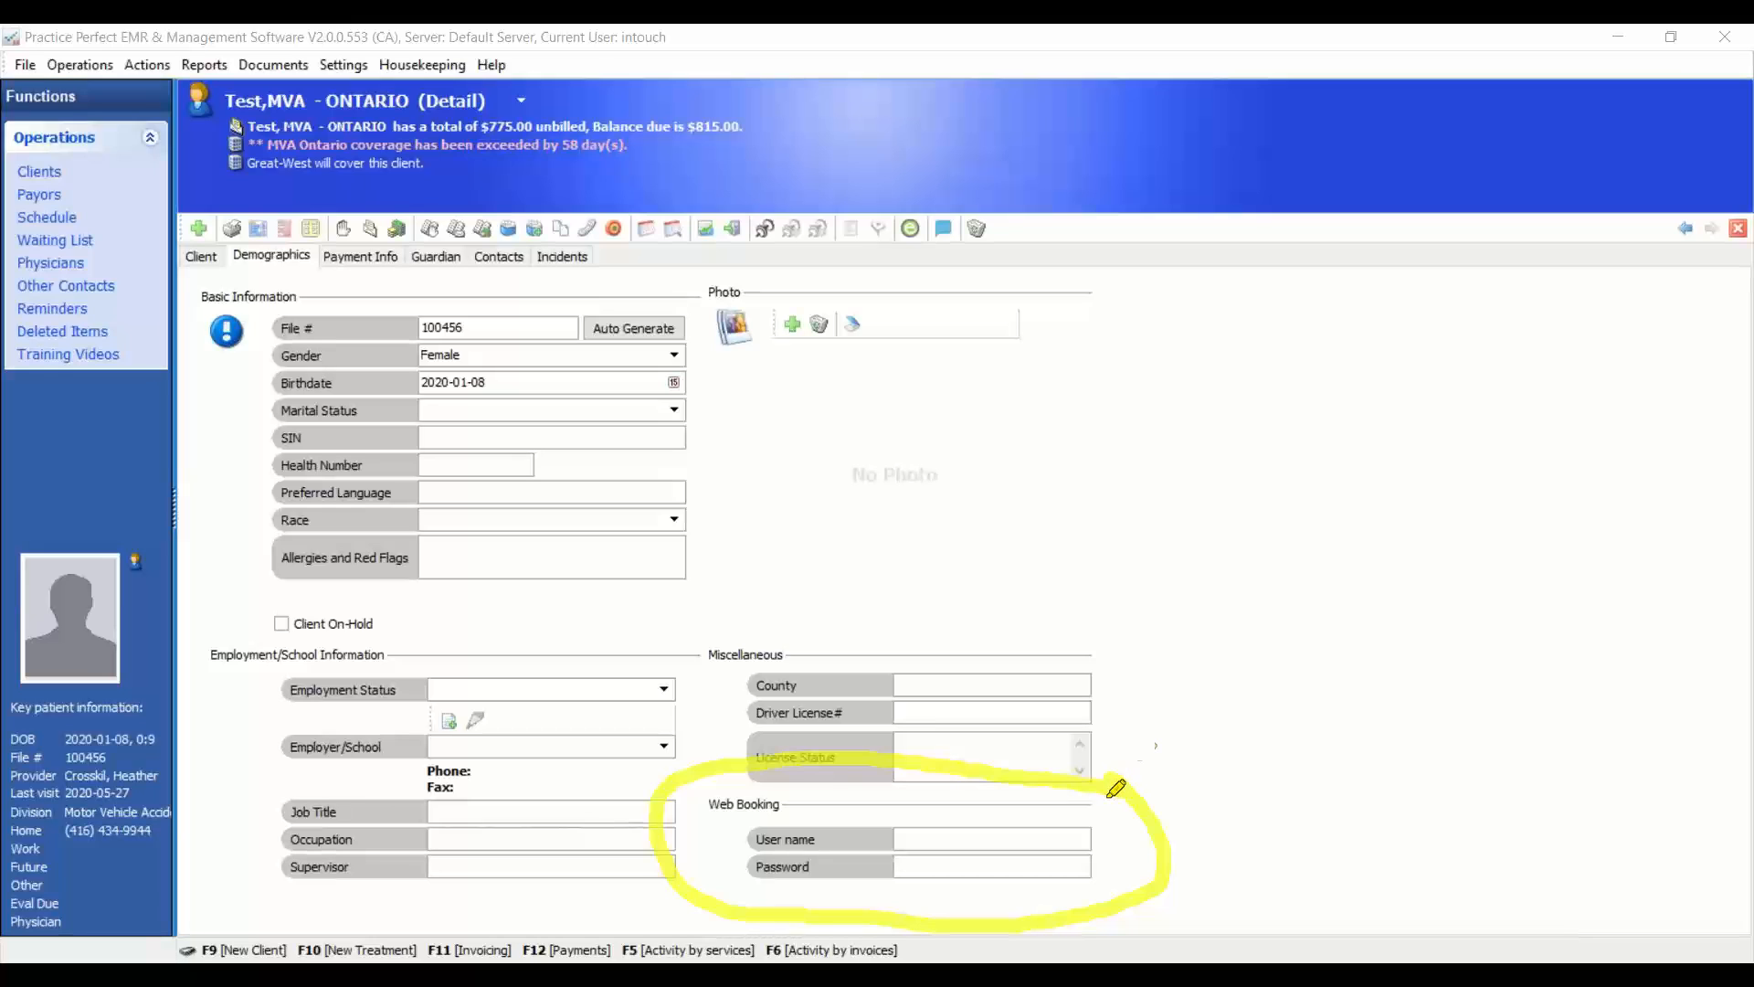
{"action": "mouse_move", "coordinate": [1146, 751]}
{"action": "left_mouse_down"}
{"action": "mouse_move", "coordinate": [1163, 776]}
{"action": "mouse_move", "coordinate": [1251, 713]}
{"action": "left_mouse_up"}
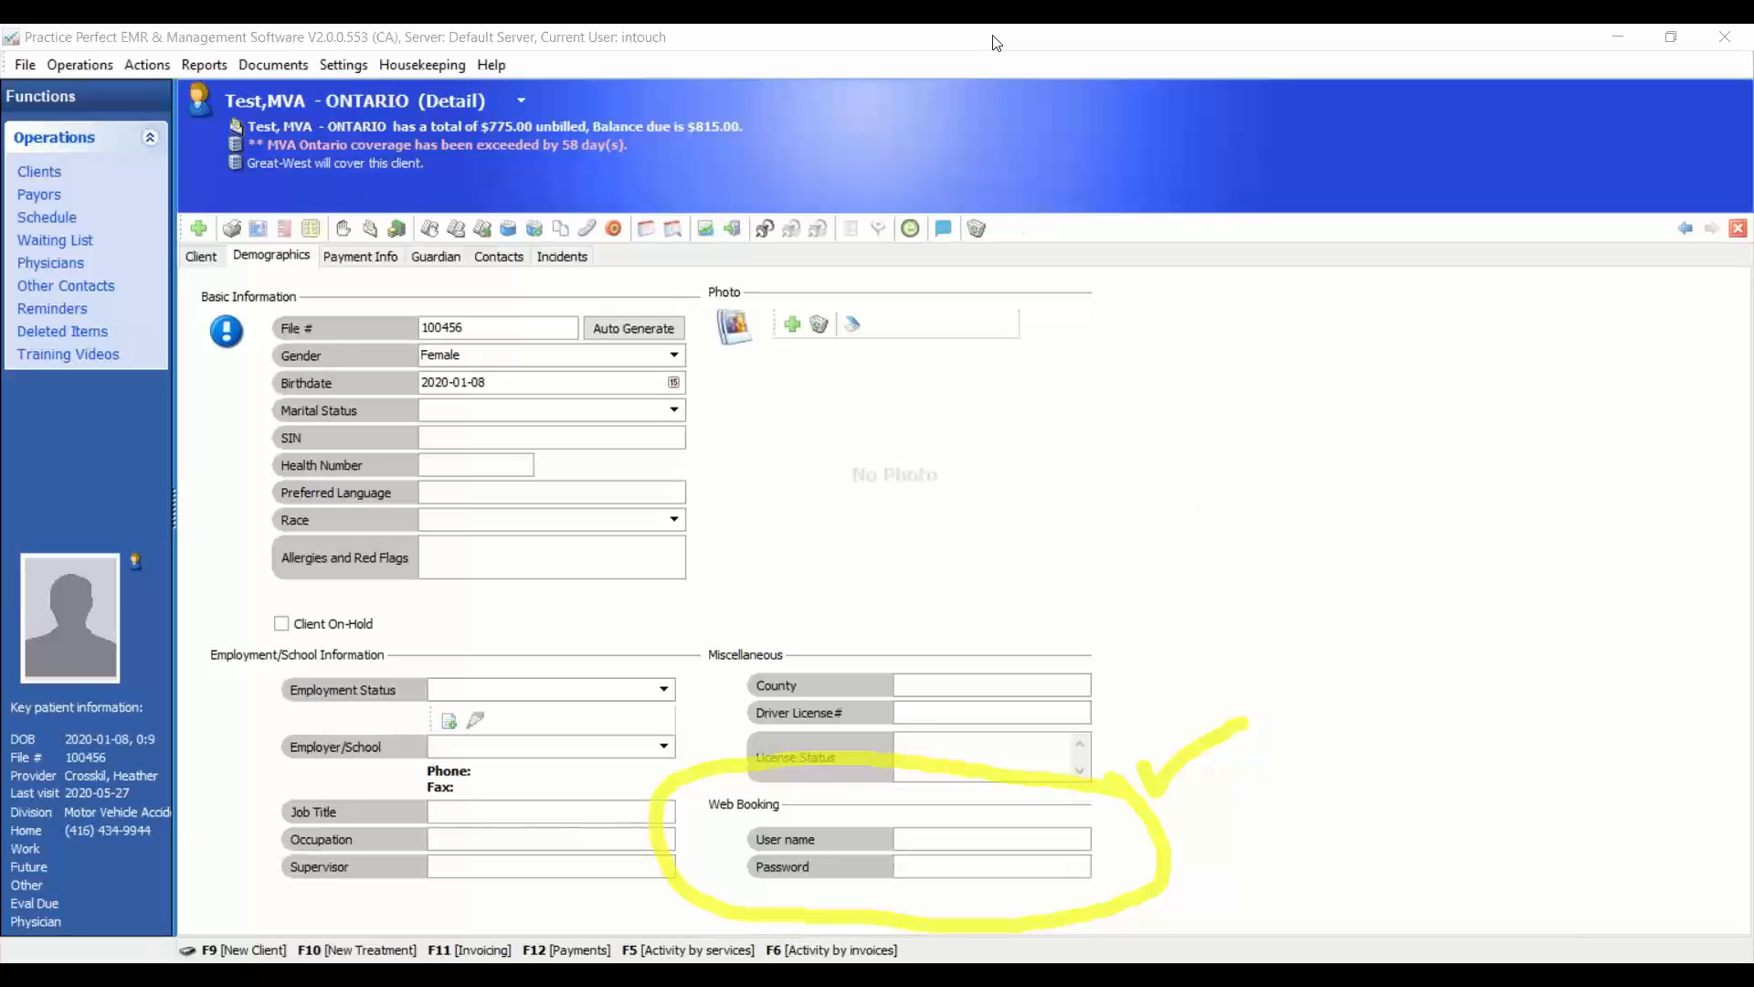
- Set Card 1 to Mastercard with expiry month 02 and year 2022, enter its account number, and overwrite that number with filler symbols
{"action": "left_click", "coordinate": [358, 259]}
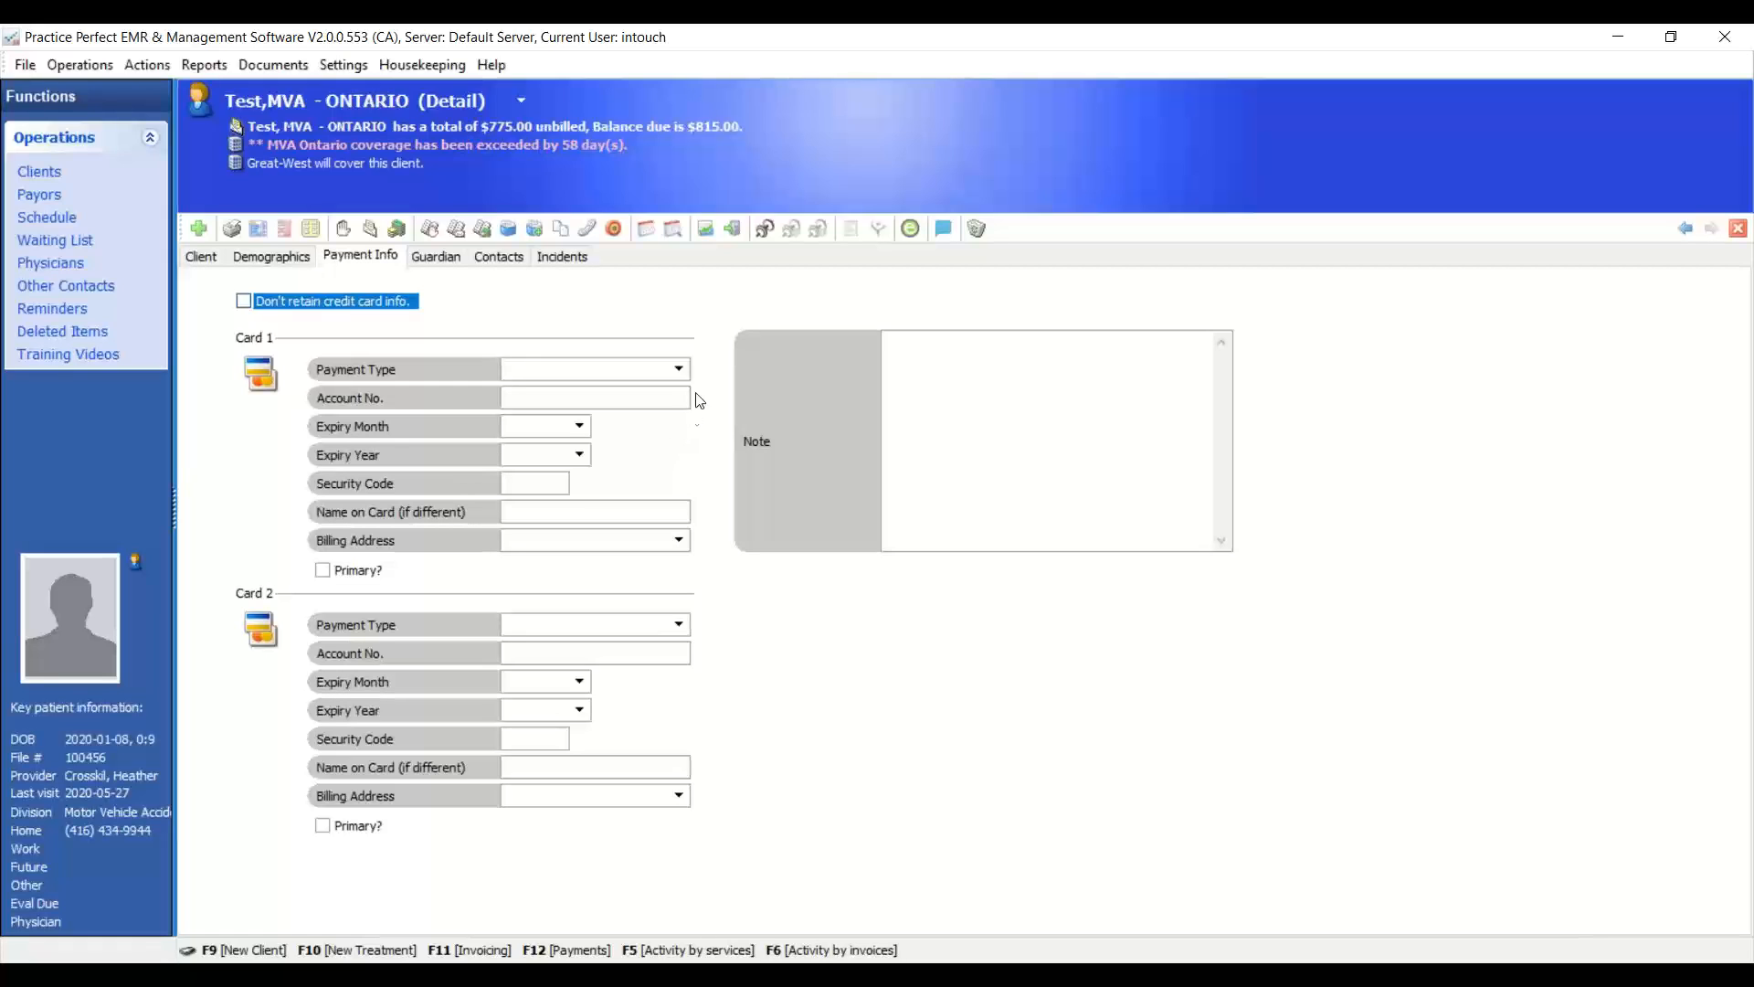
{"action": "left_click", "coordinate": [681, 370]}
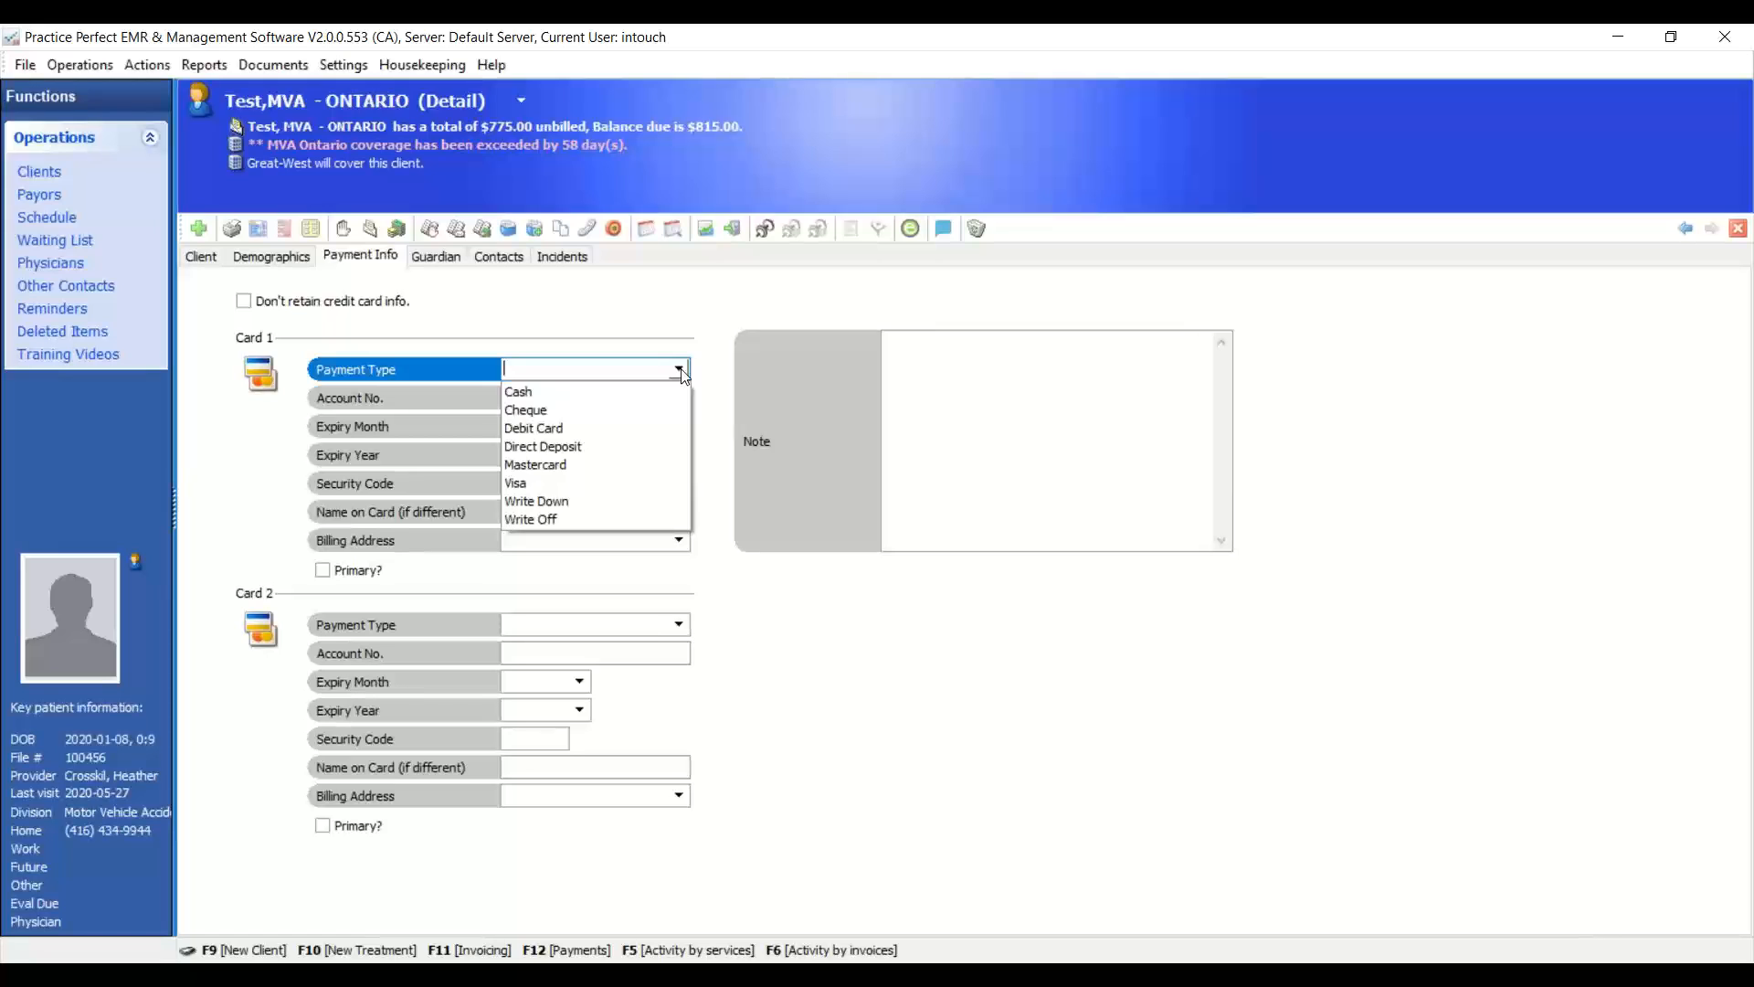
{"action": "left_click", "coordinate": [548, 463]}
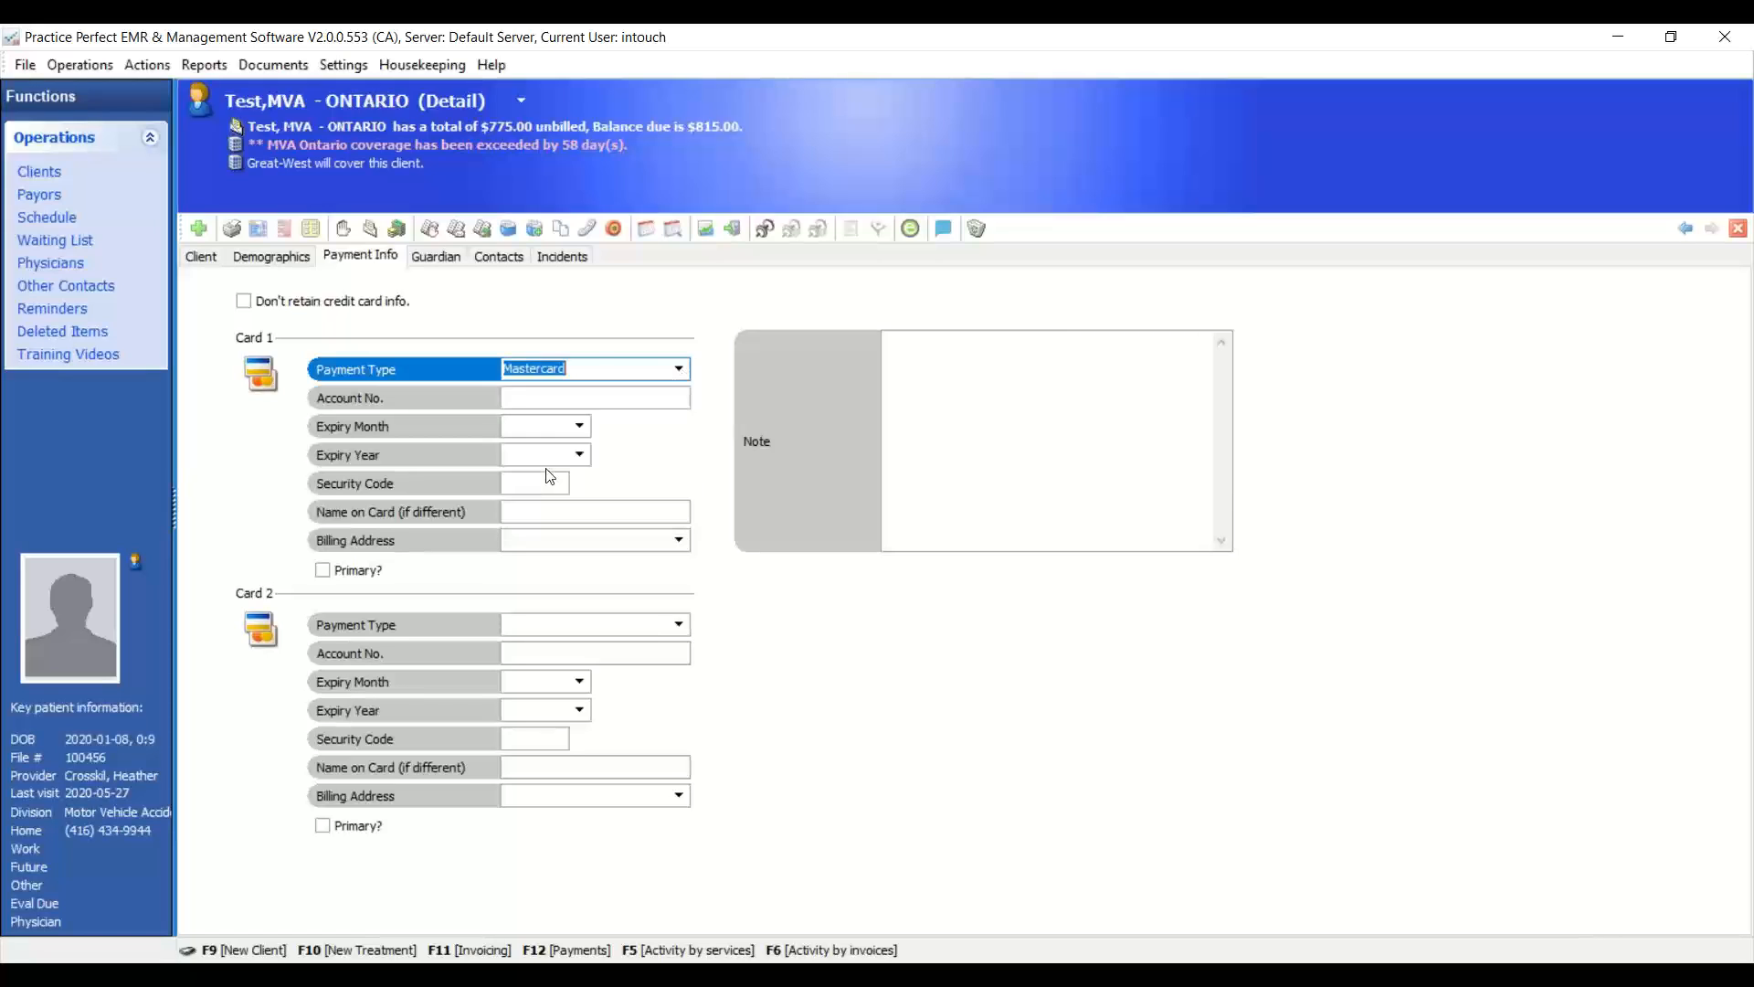
{"action": "left_click", "coordinate": [552, 397]}
{"action": "type", "text": "164654654564"}
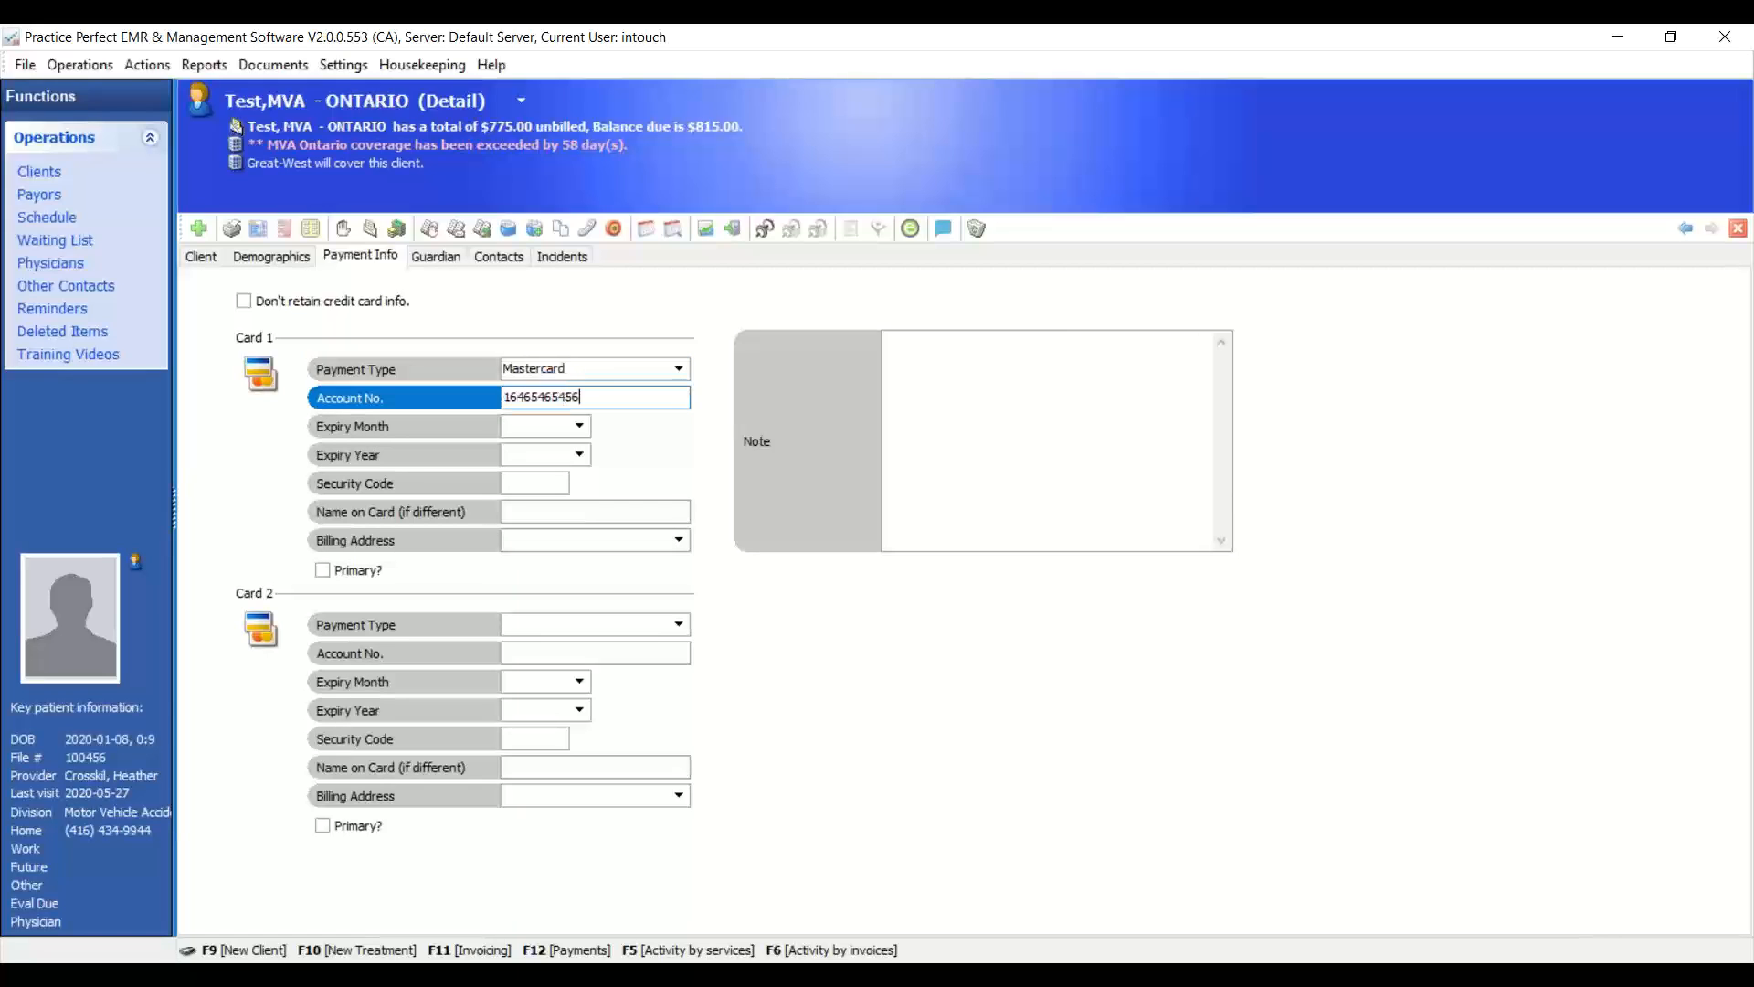
{"action": "left_click", "coordinate": [579, 426]}
{"action": "left_click", "coordinate": [560, 459]}
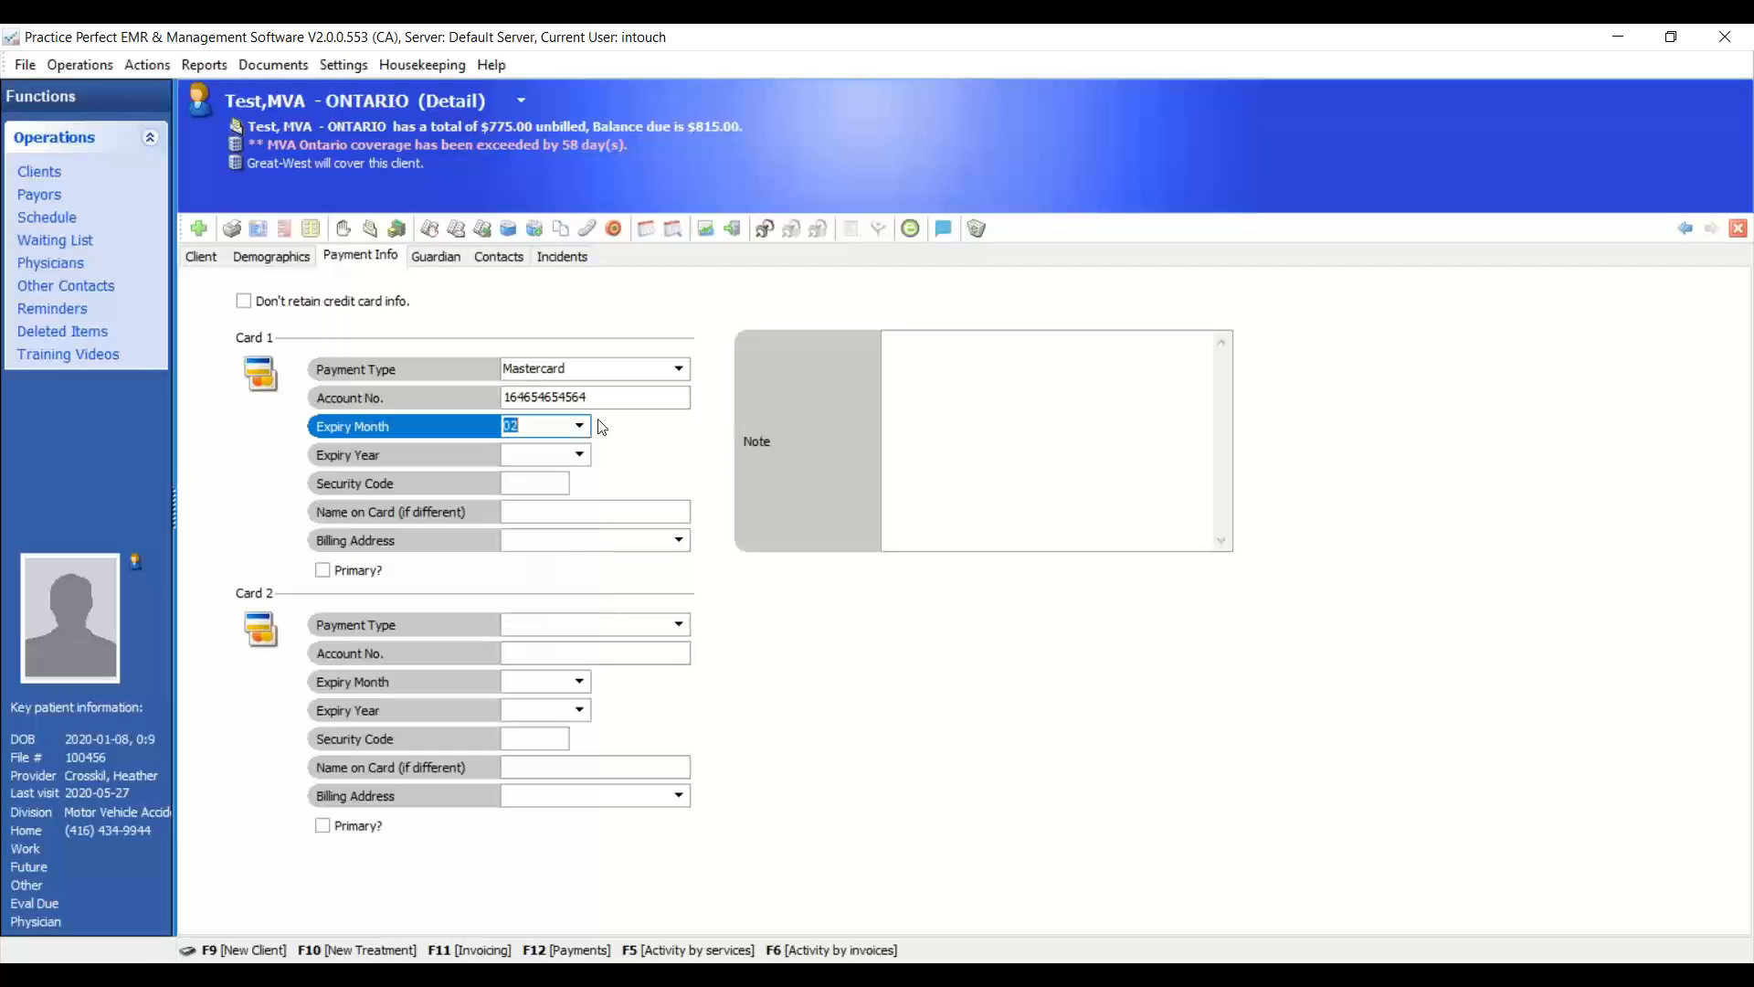
{"action": "key", "text": "Tab"}
{"action": "left_click", "coordinate": [579, 455]}
{"action": "left_click", "coordinate": [536, 513]}
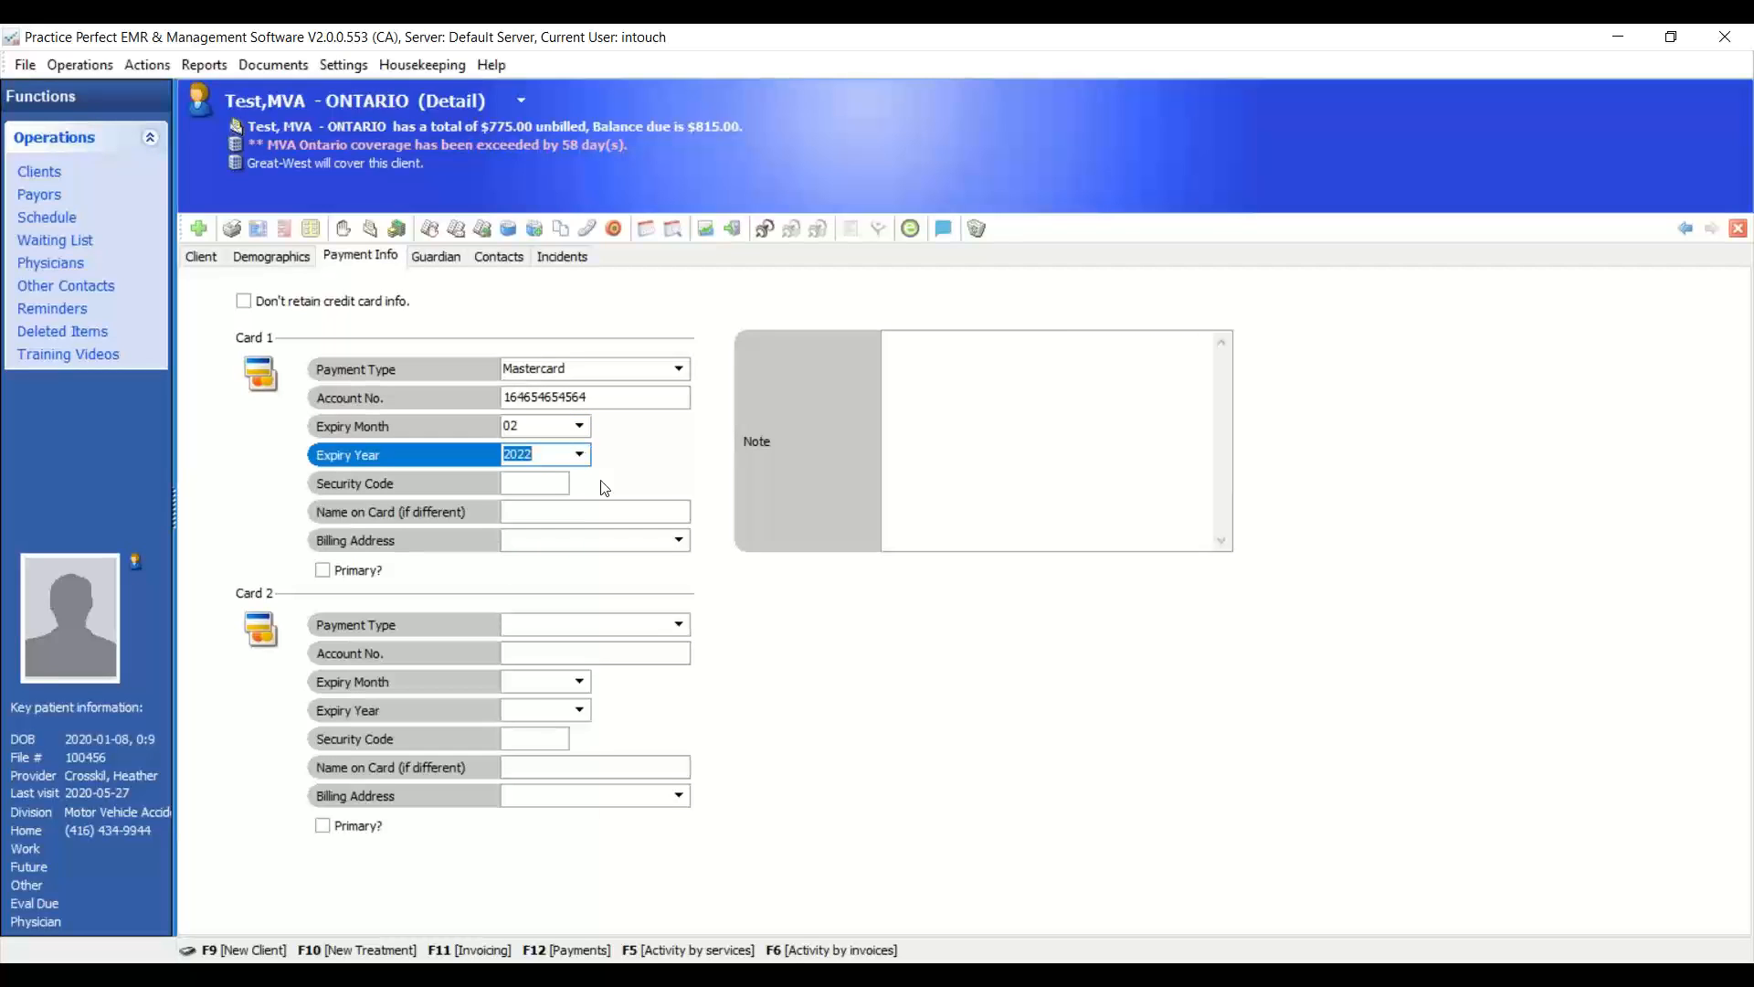
{"action": "left_click", "coordinate": [603, 400]}
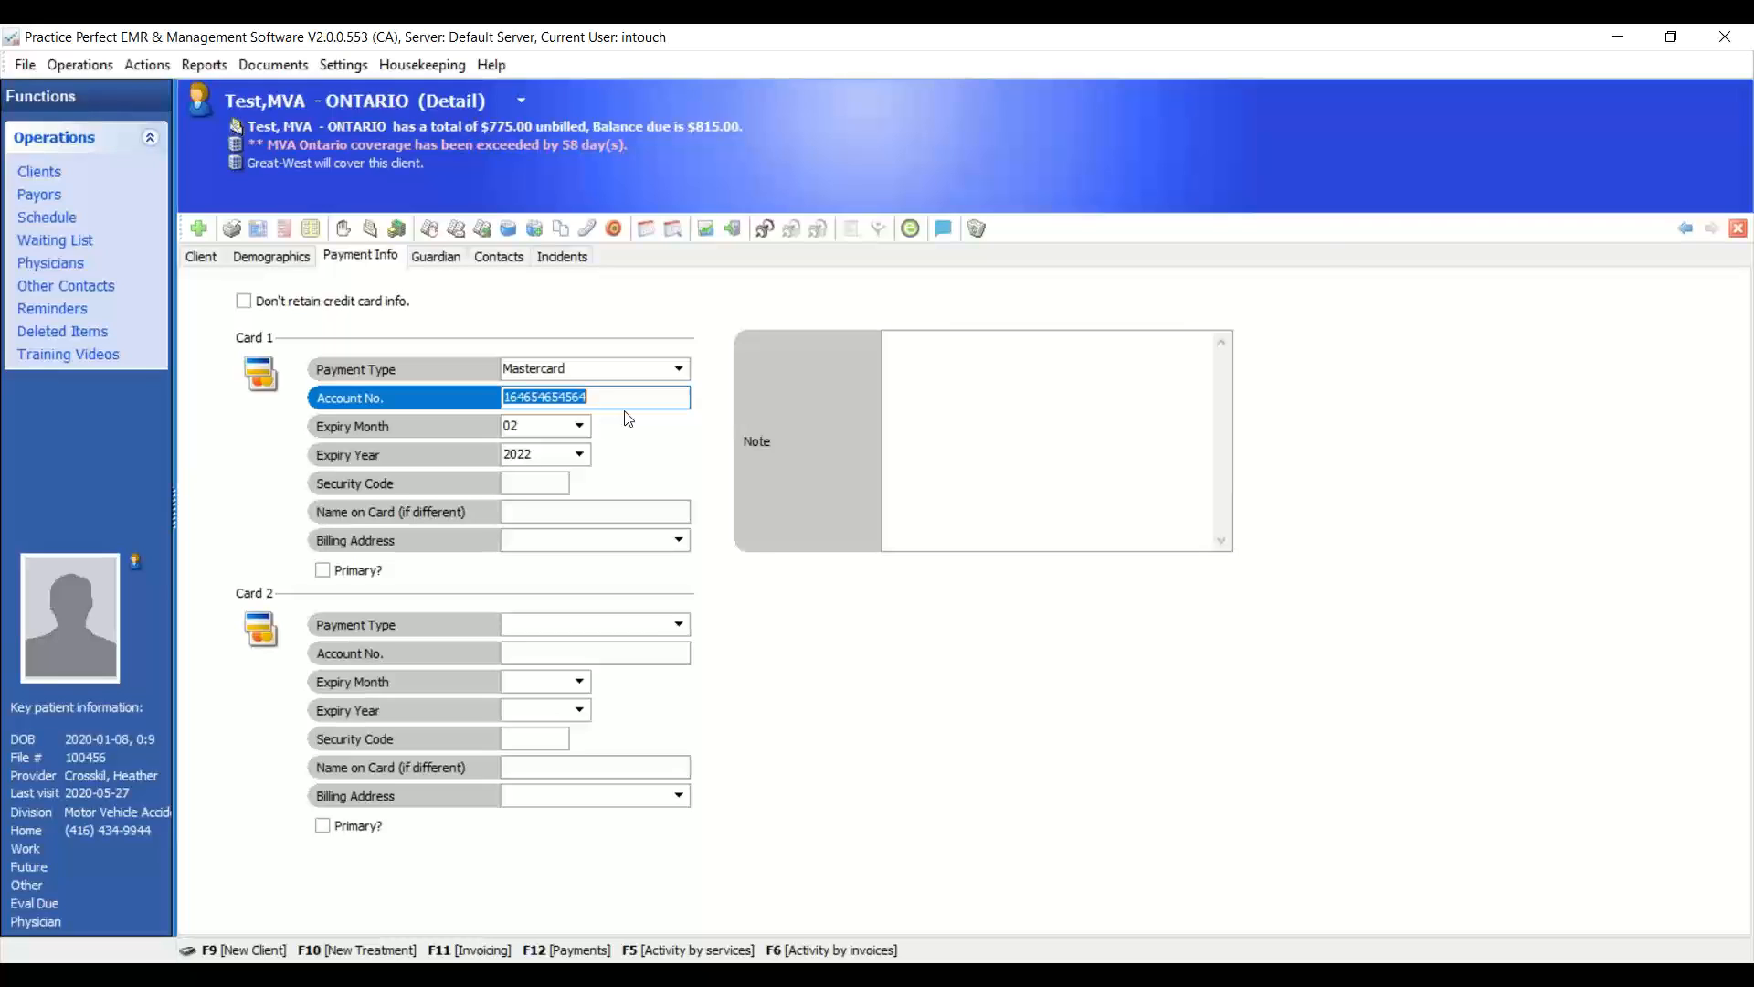
{"action": "type", "text": "%^%&%********^^%%^"}
- Make the guardian's address and phone the same as the client's, enter the guardian's first name, and check the guardian line in the record header
{"action": "left_click", "coordinate": [437, 259]}
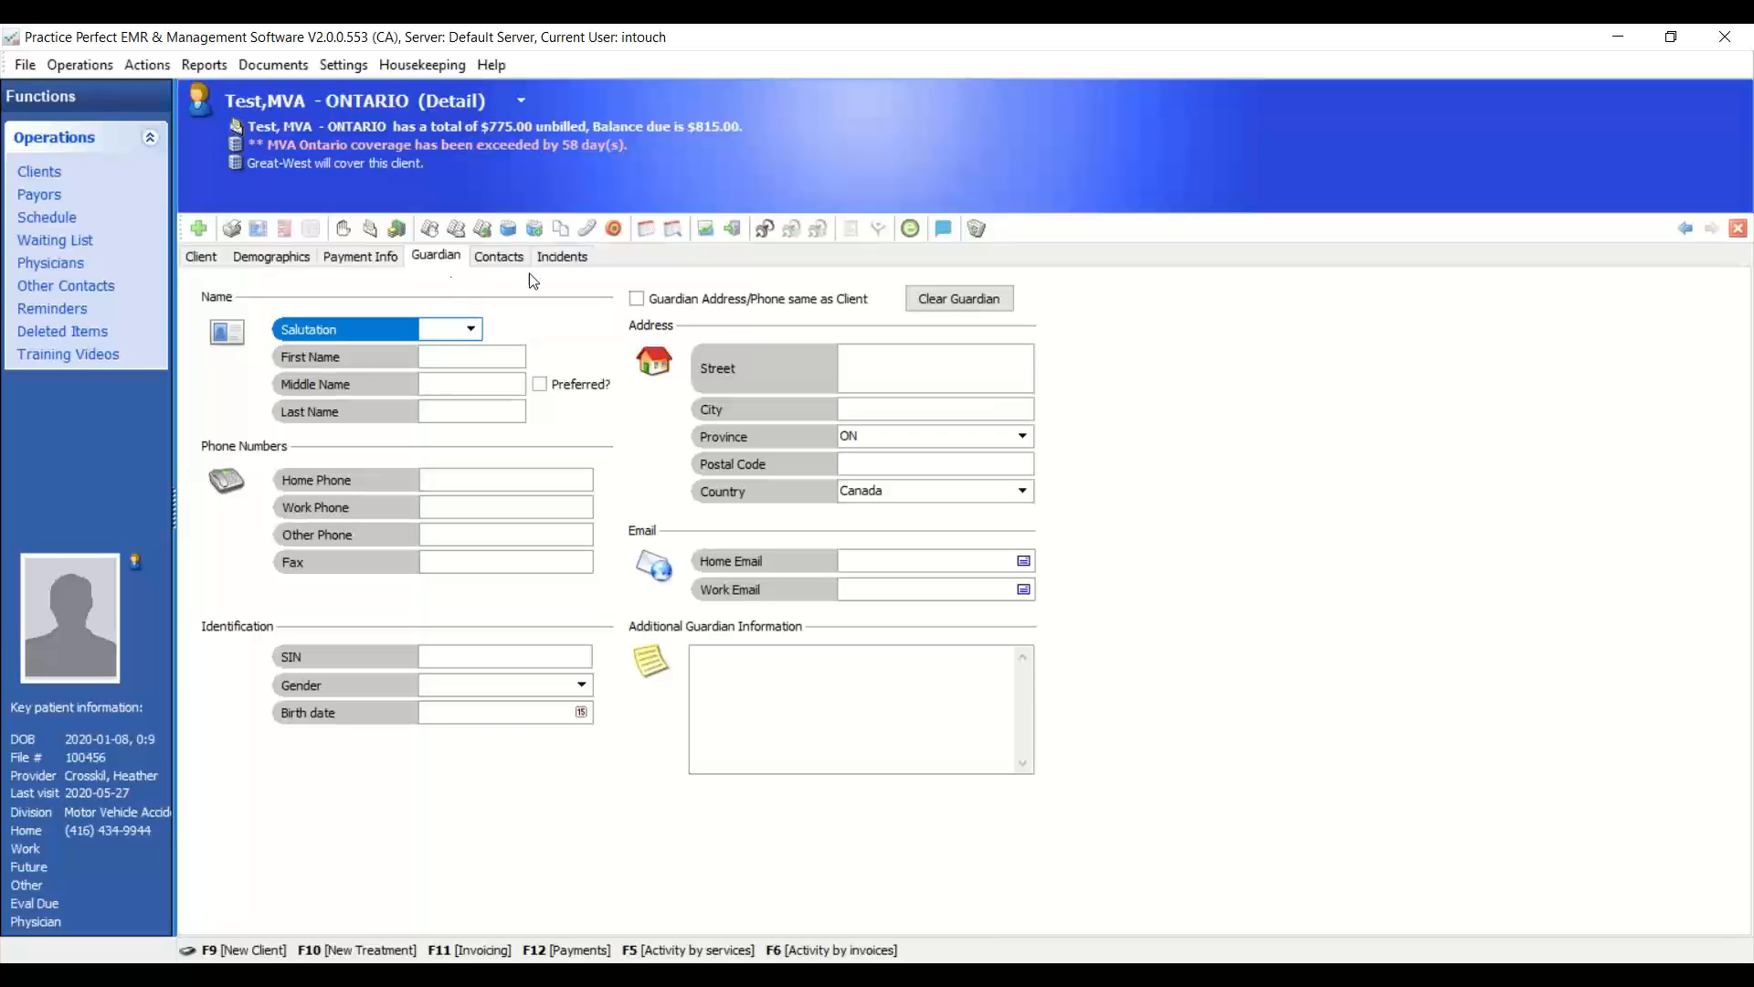
{"action": "left_click", "coordinate": [636, 299]}
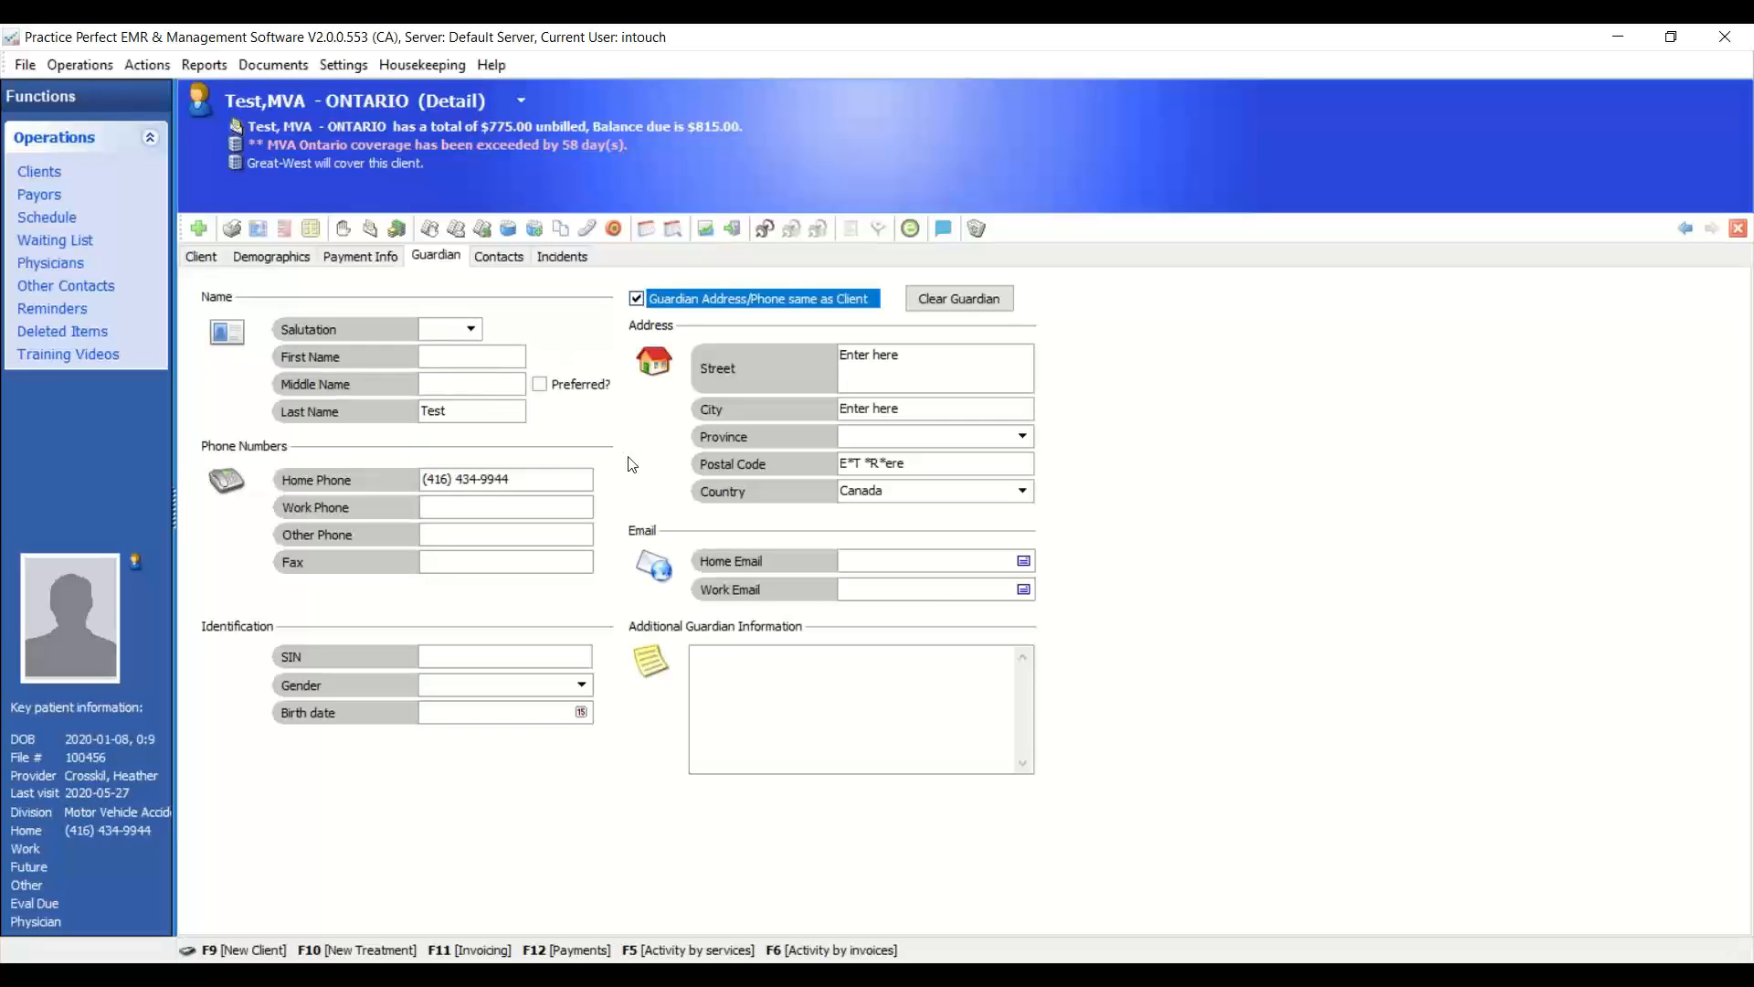
{"action": "left_click", "coordinate": [443, 355]}
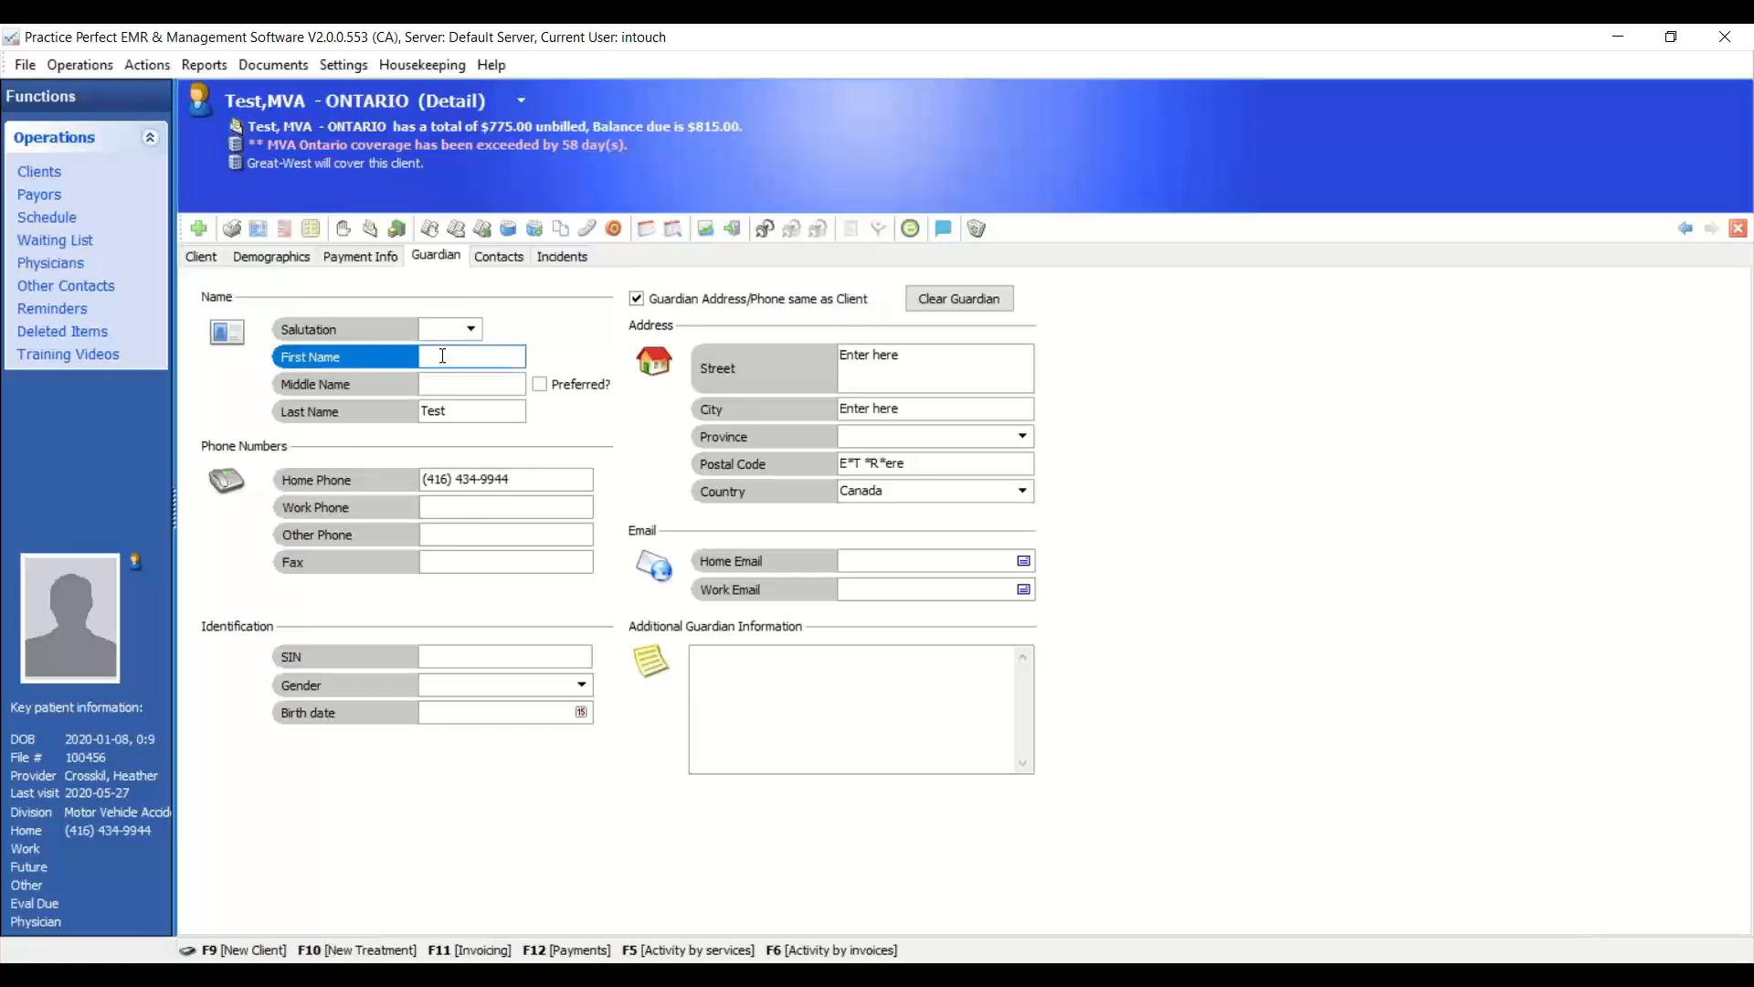
{"action": "type", "text": "mommy"}
{"action": "left_click", "coordinate": [375, 257]}
{"action": "left_click", "coordinate": [442, 256]}
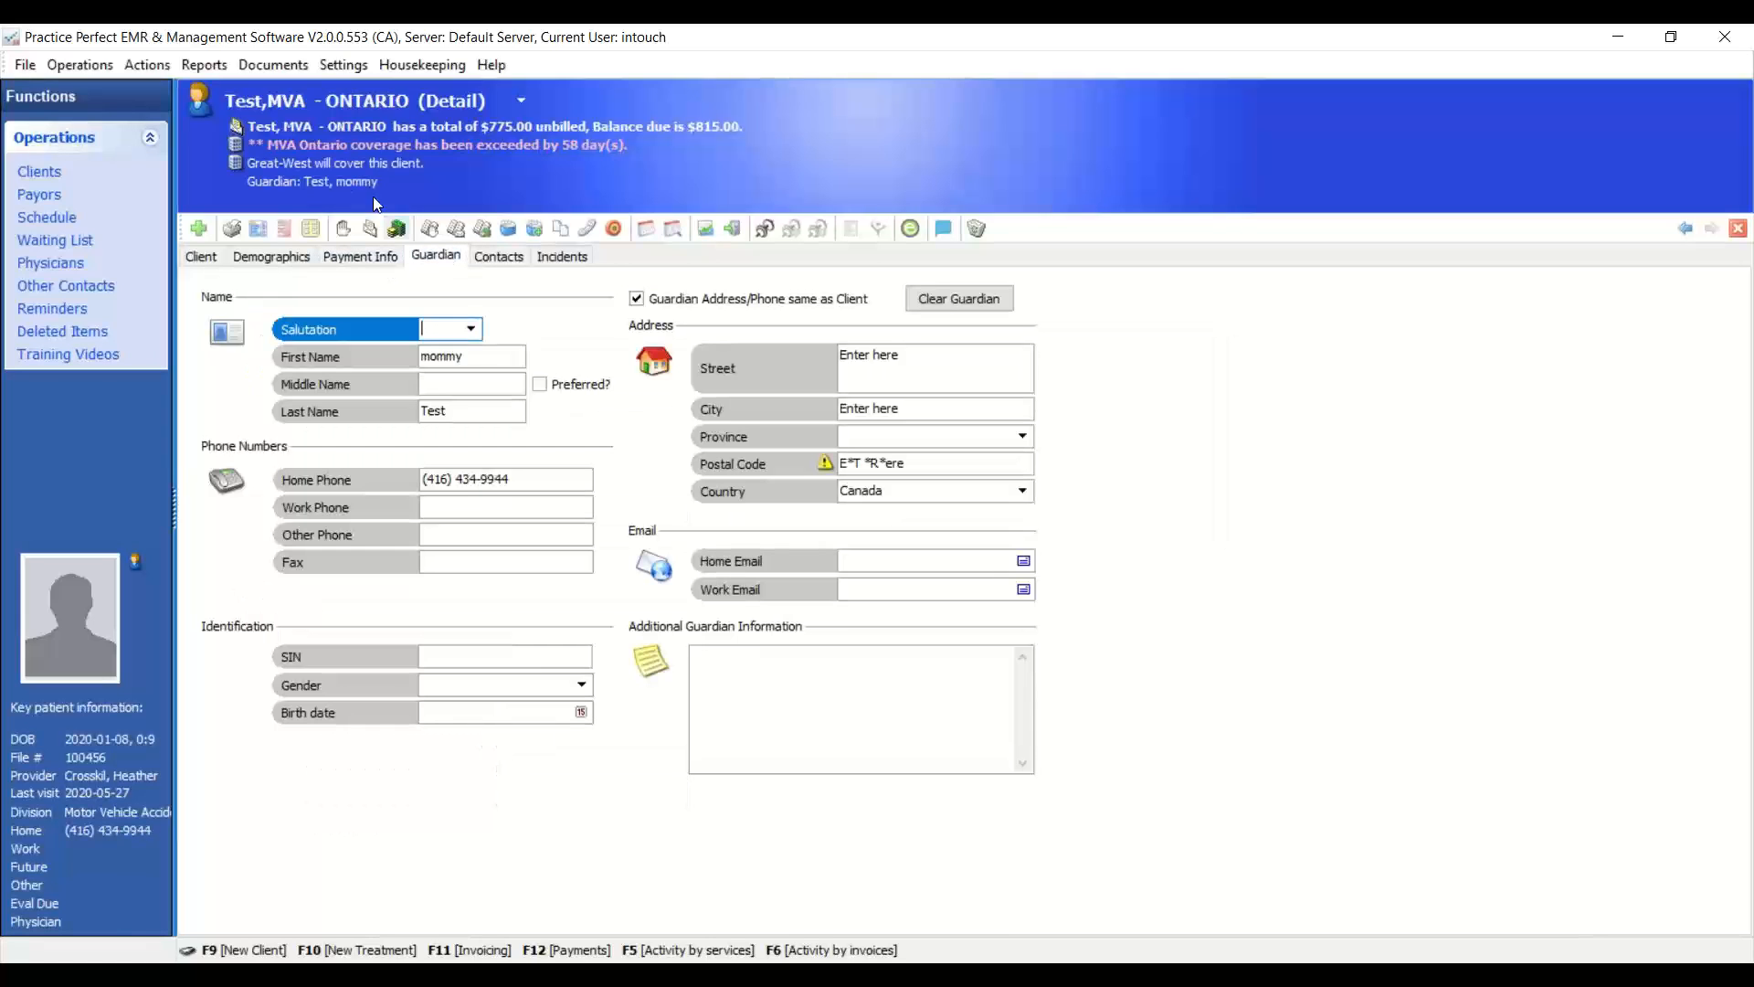
{"action": "left_click", "coordinate": [321, 184]}
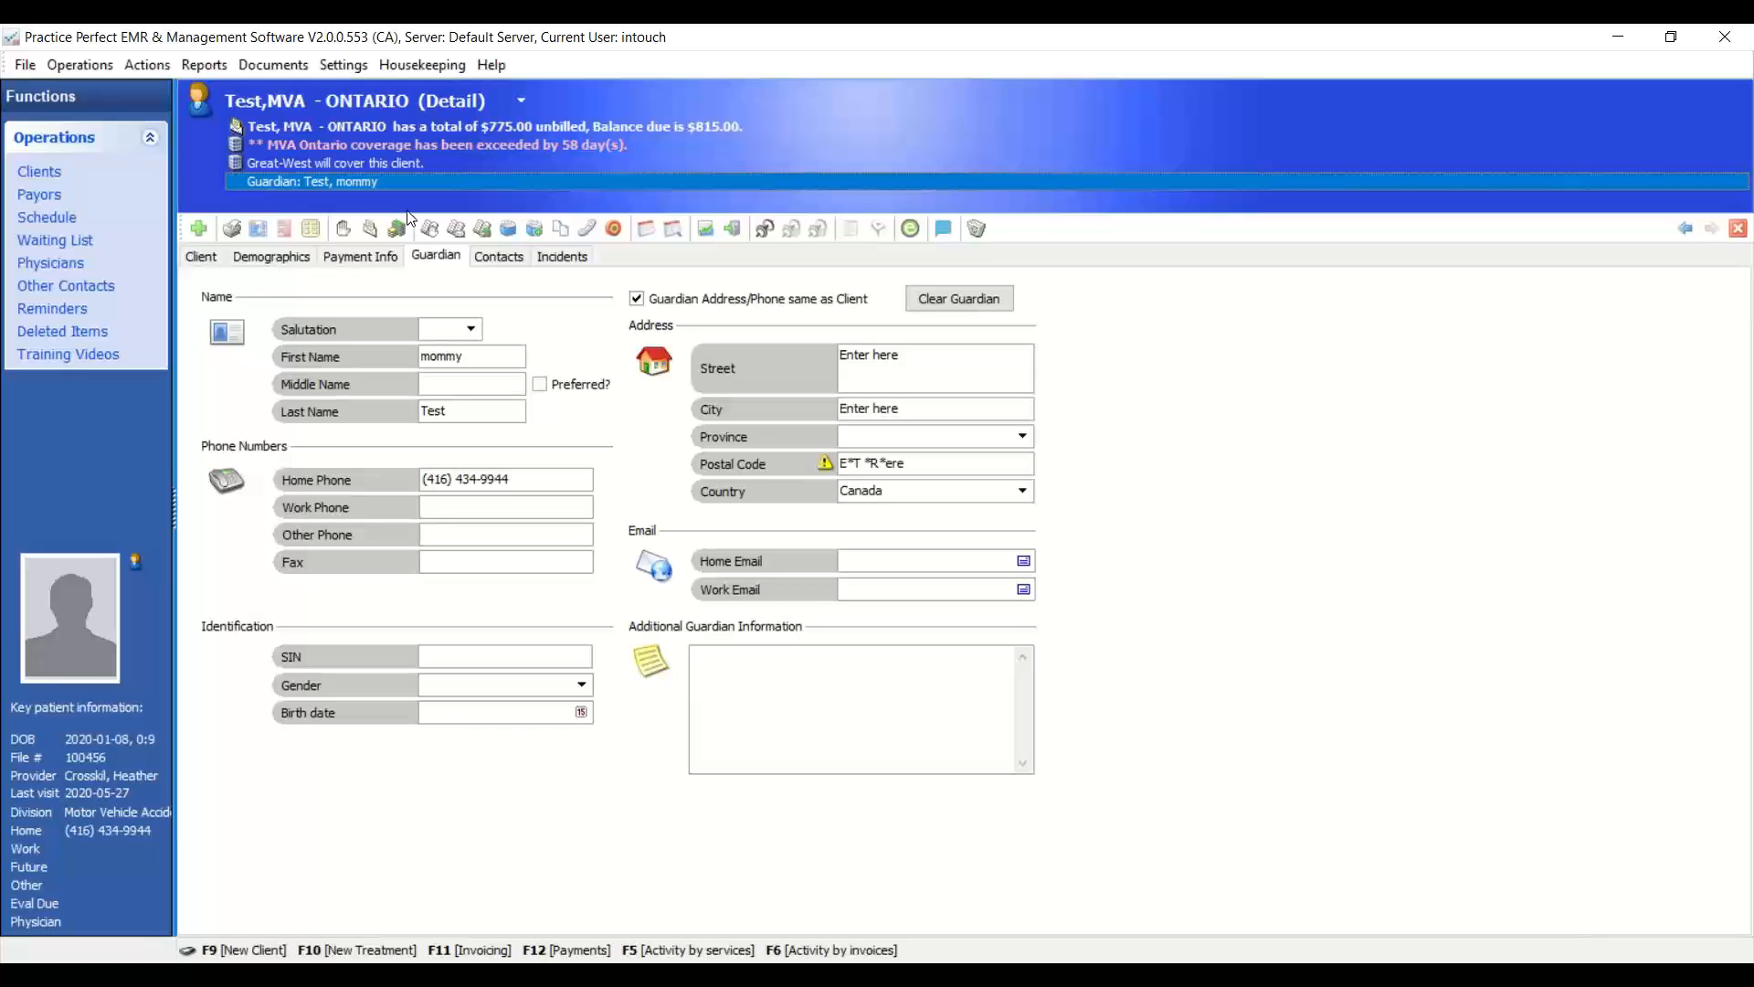
- View the client's contacts list, and change the existing incident's description to Private
{"action": "left_click", "coordinate": [501, 260]}
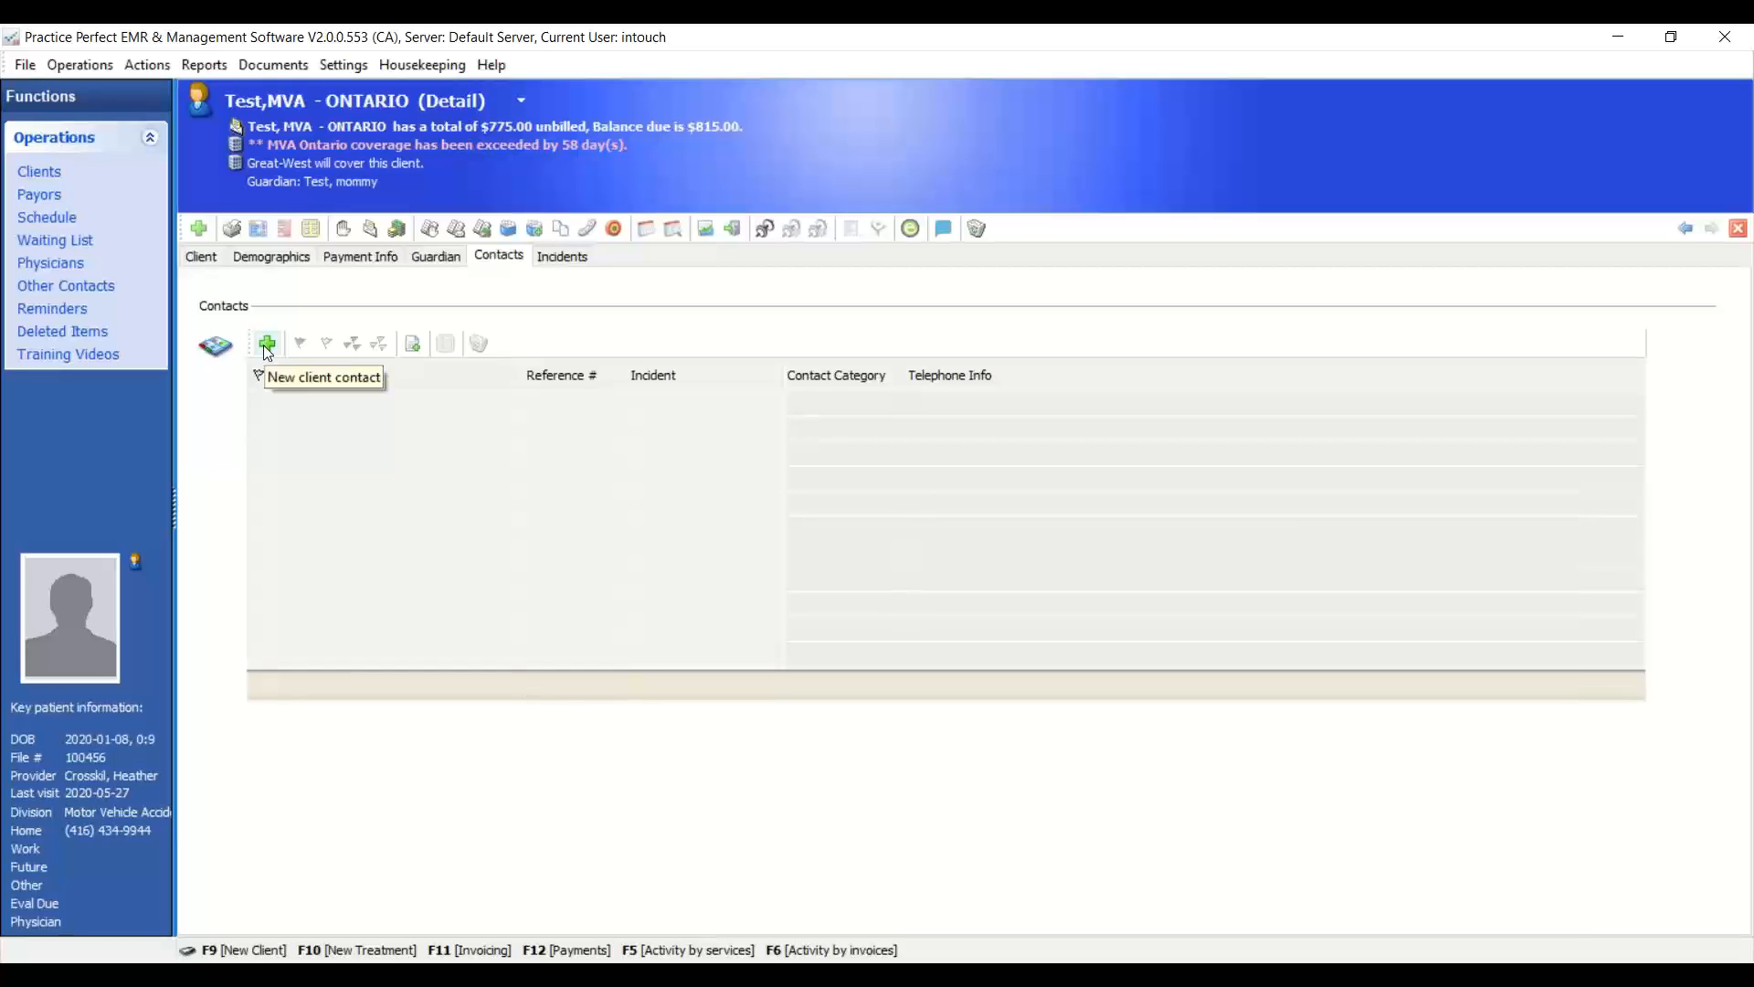
{"action": "left_click", "coordinate": [561, 260]}
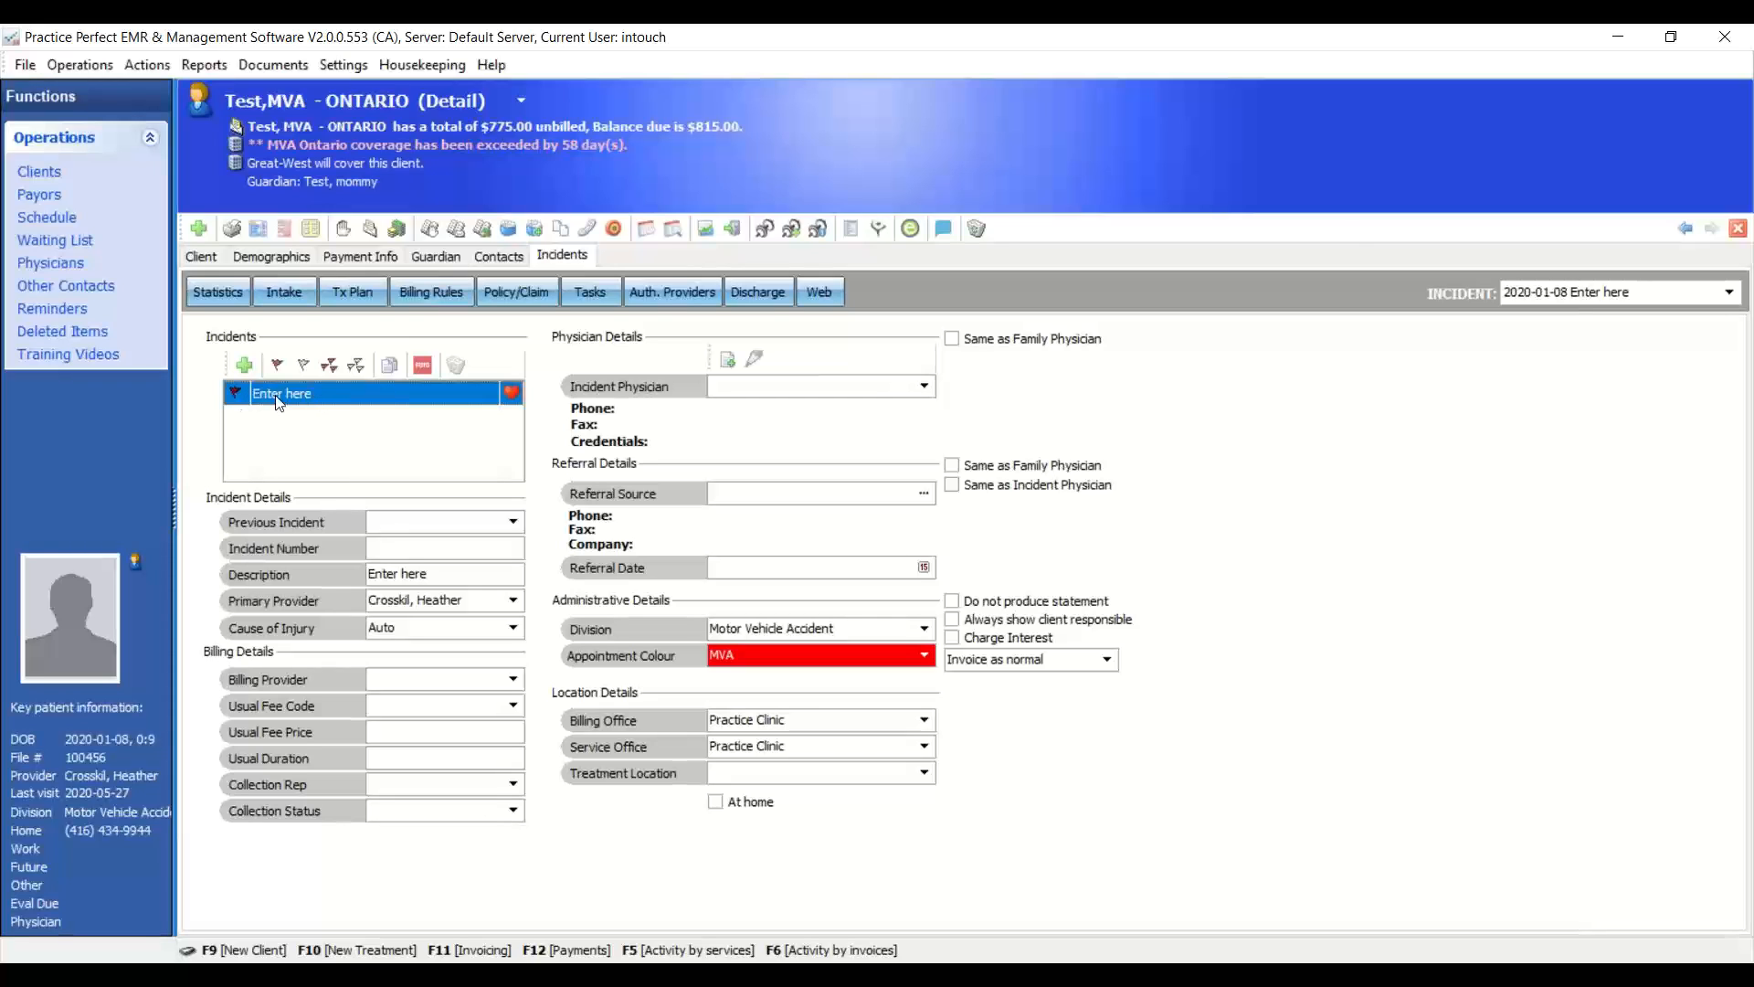
{"action": "left_click", "coordinate": [443, 575]}
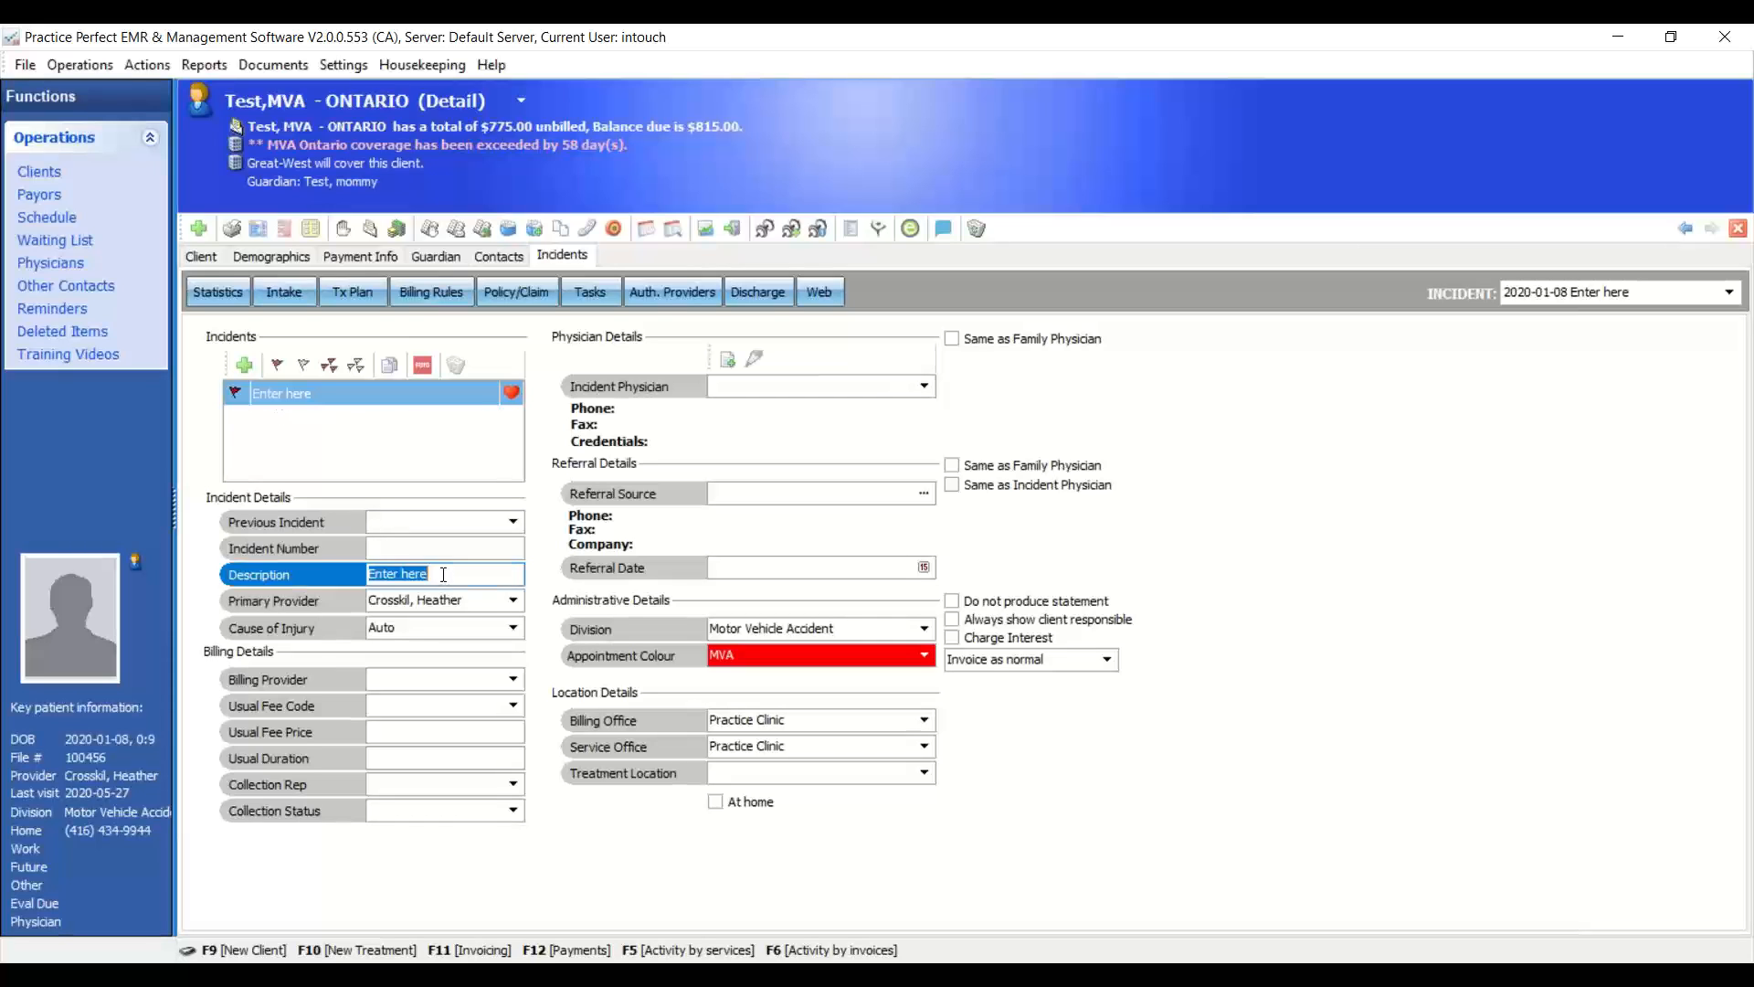
{"action": "type", "text": "Privae"}
{"action": "key", "text": "BackSpace"}
{"action": "type", "text": "te"}
{"action": "left_click_drag", "start_coordinate": [447, 573], "coordinate": [355, 578]}
{"action": "left_click", "coordinate": [451, 579]}
{"action": "left_click", "coordinate": [254, 392]}
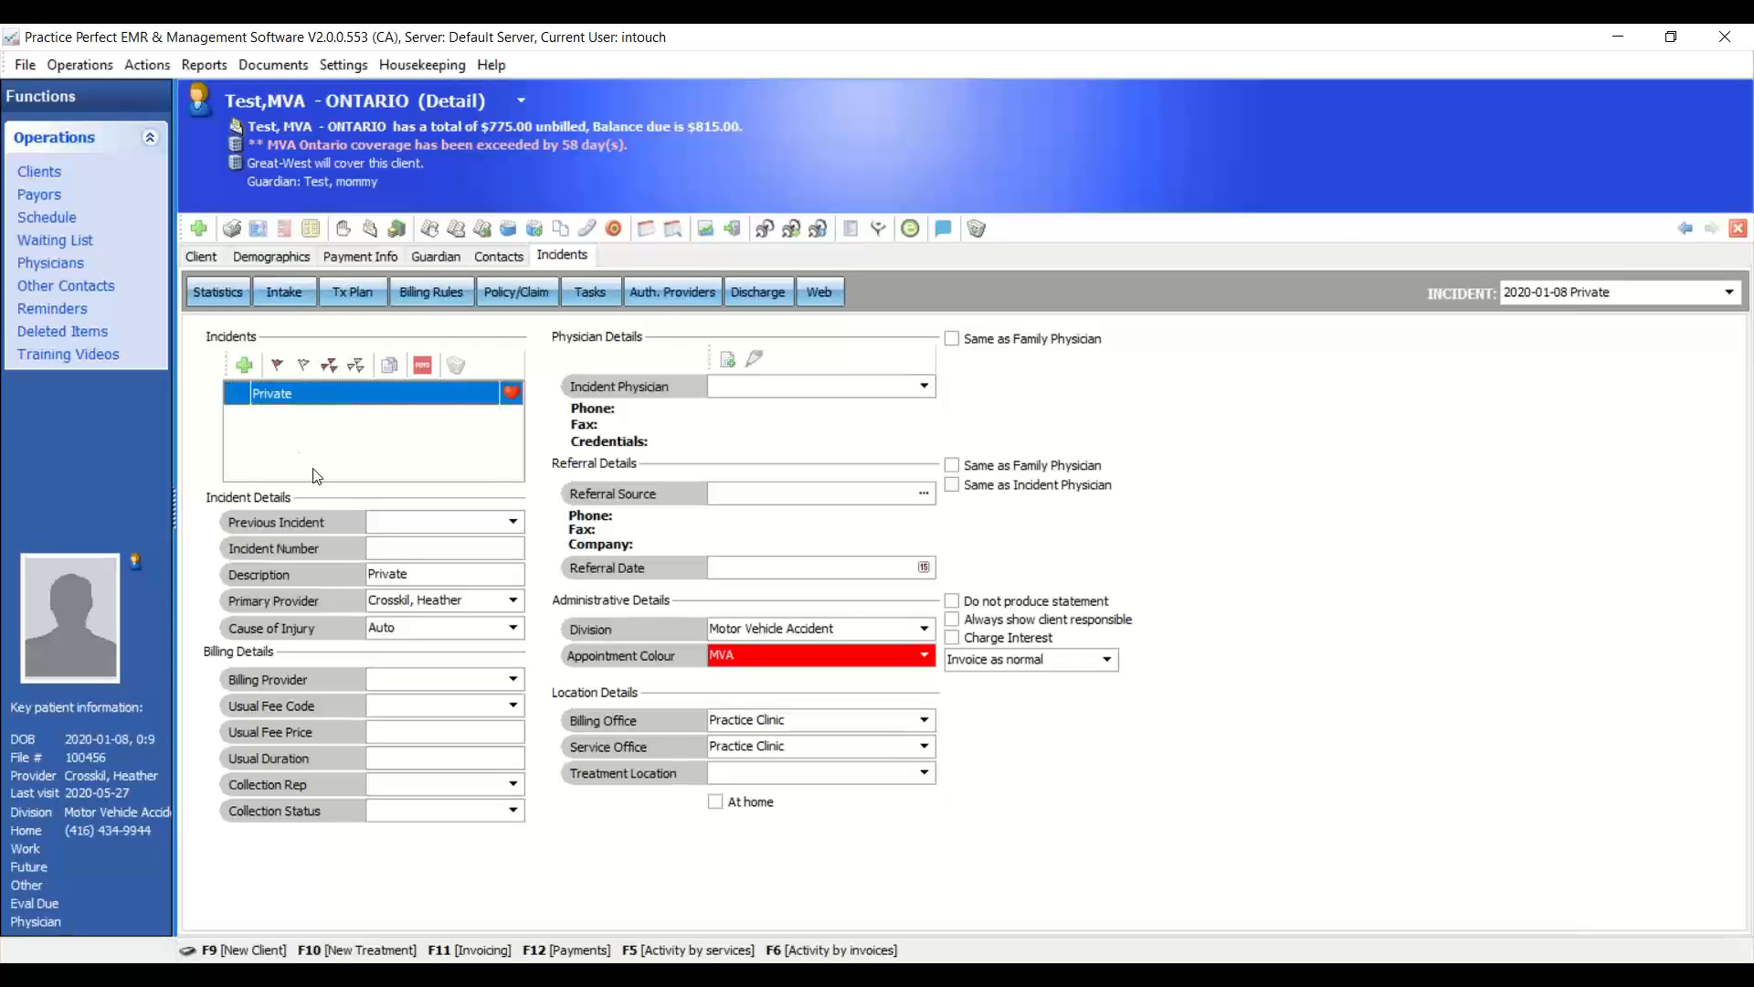
- Examine the Private incident's description and the options available for its primary provider and cause of injury
{"action": "left_click", "coordinate": [414, 575]}
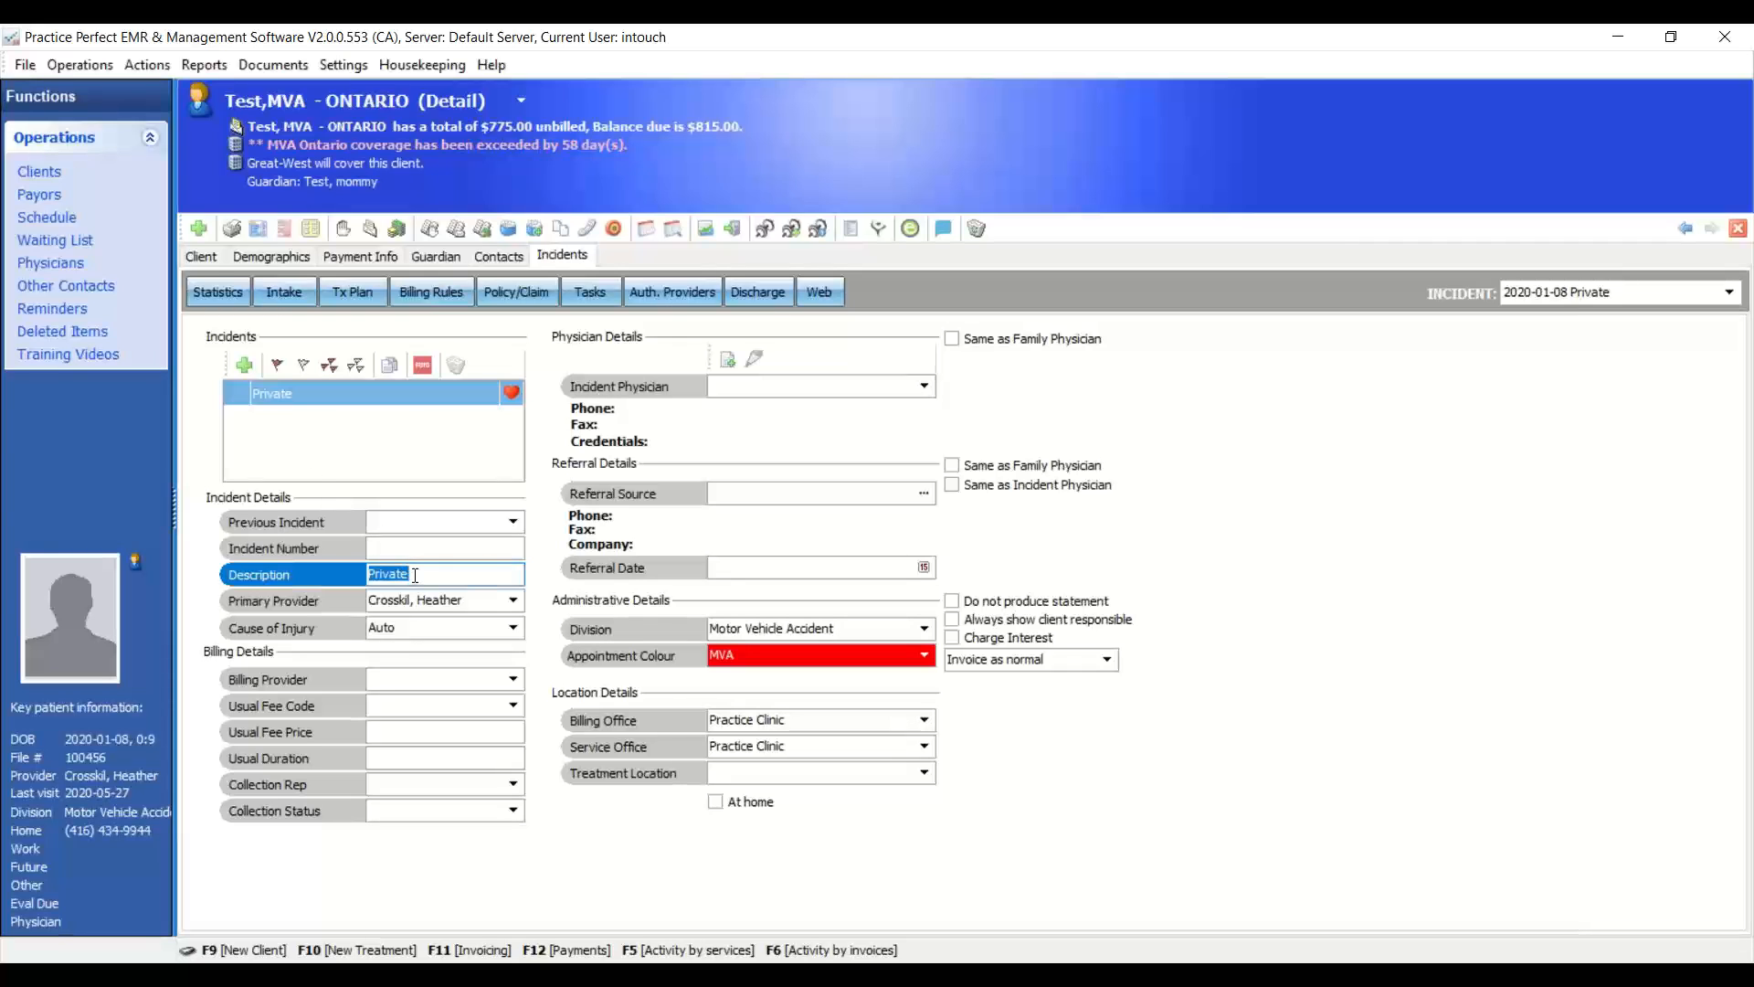
{"action": "left_click", "coordinate": [467, 600]}
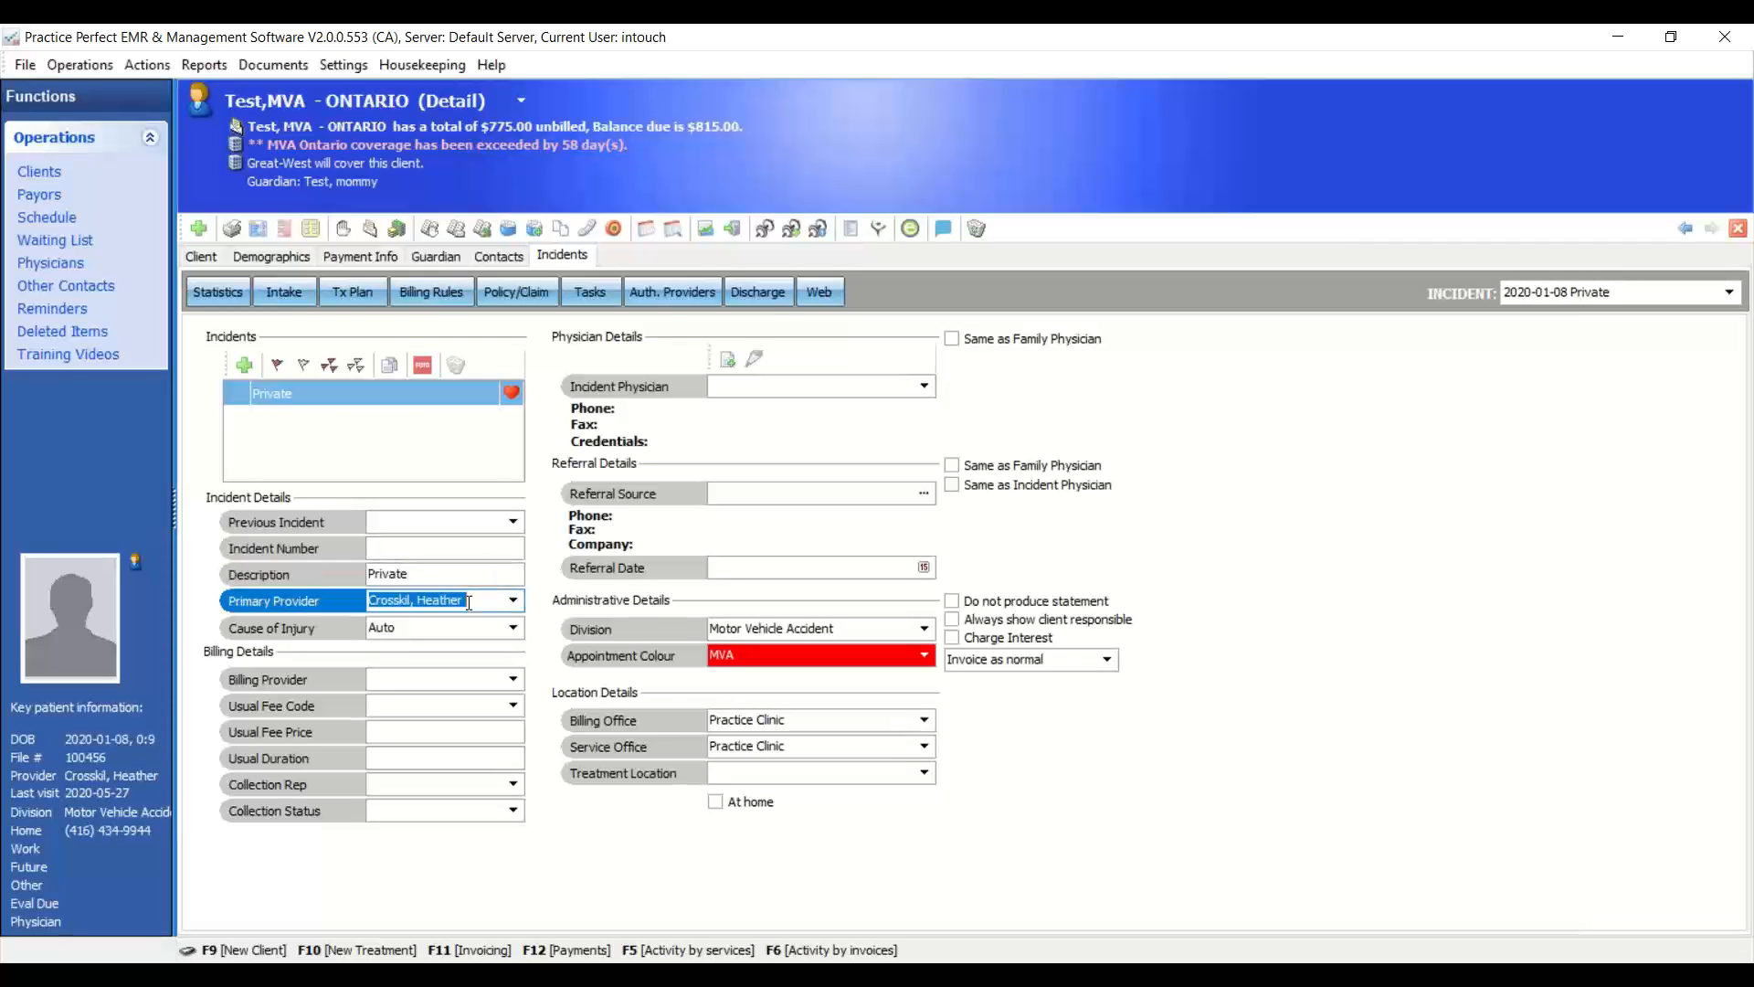
{"action": "left_click", "coordinate": [514, 603]}
{"action": "left_click", "coordinate": [517, 606]}
{"action": "left_click", "coordinate": [516, 606]}
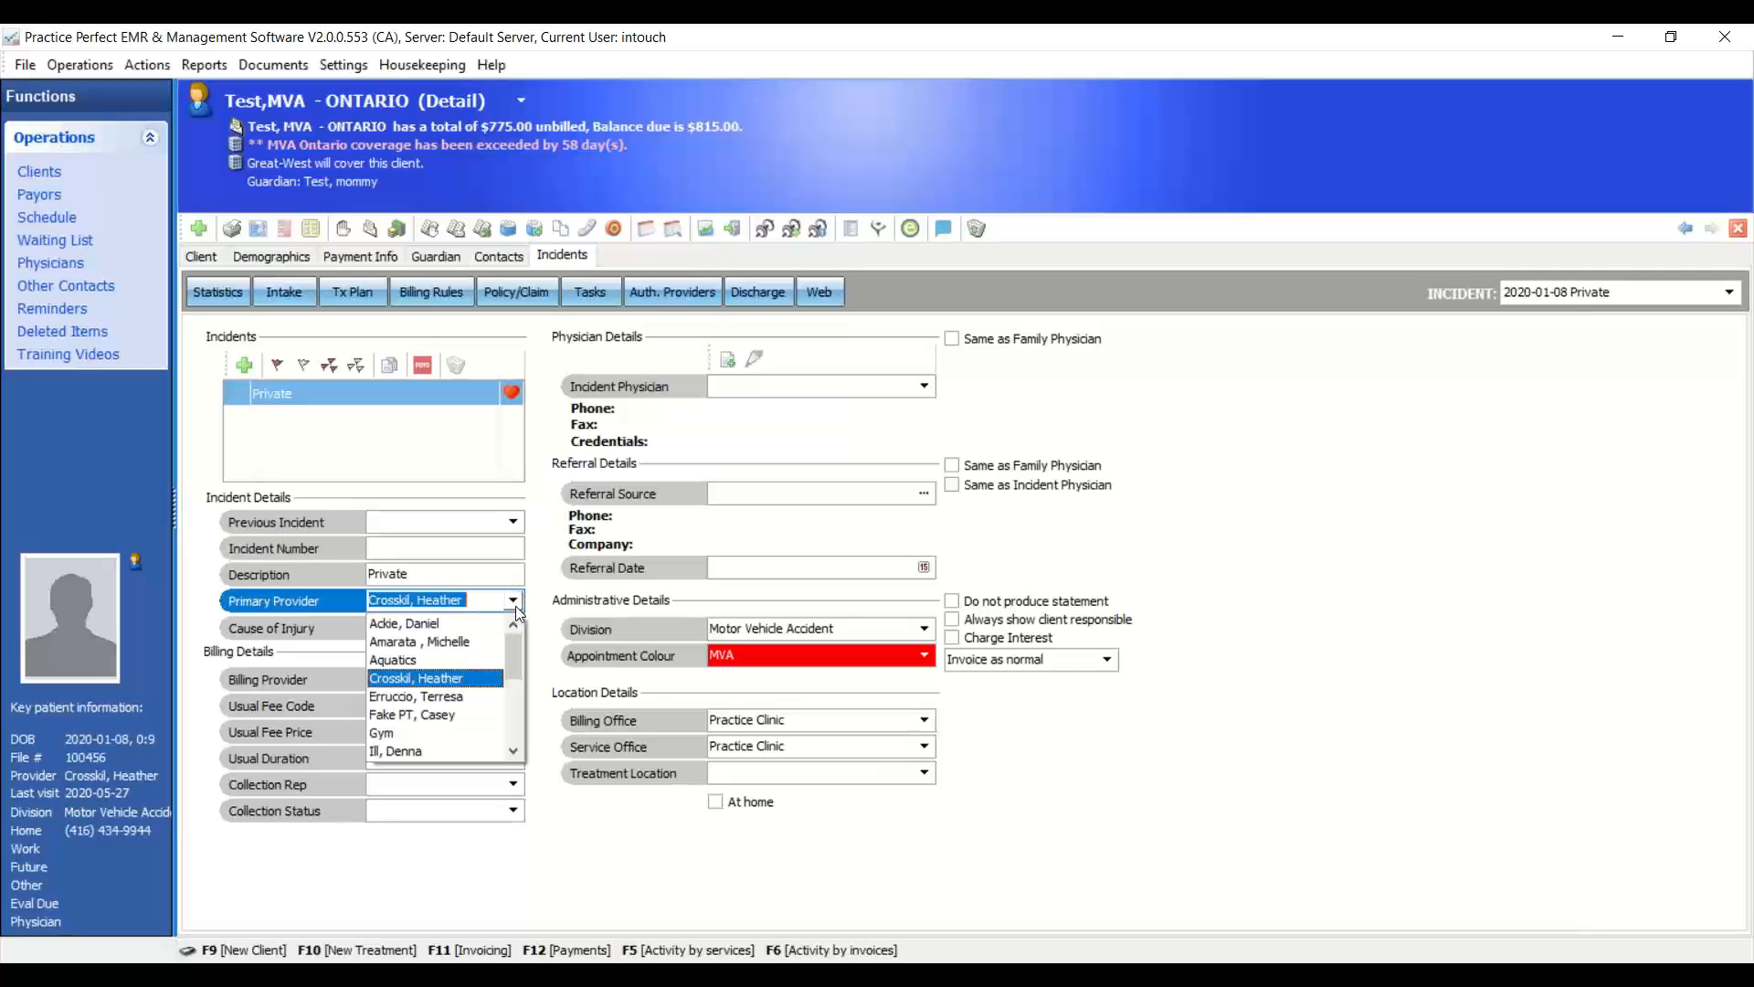
{"action": "left_click", "coordinate": [517, 607]}
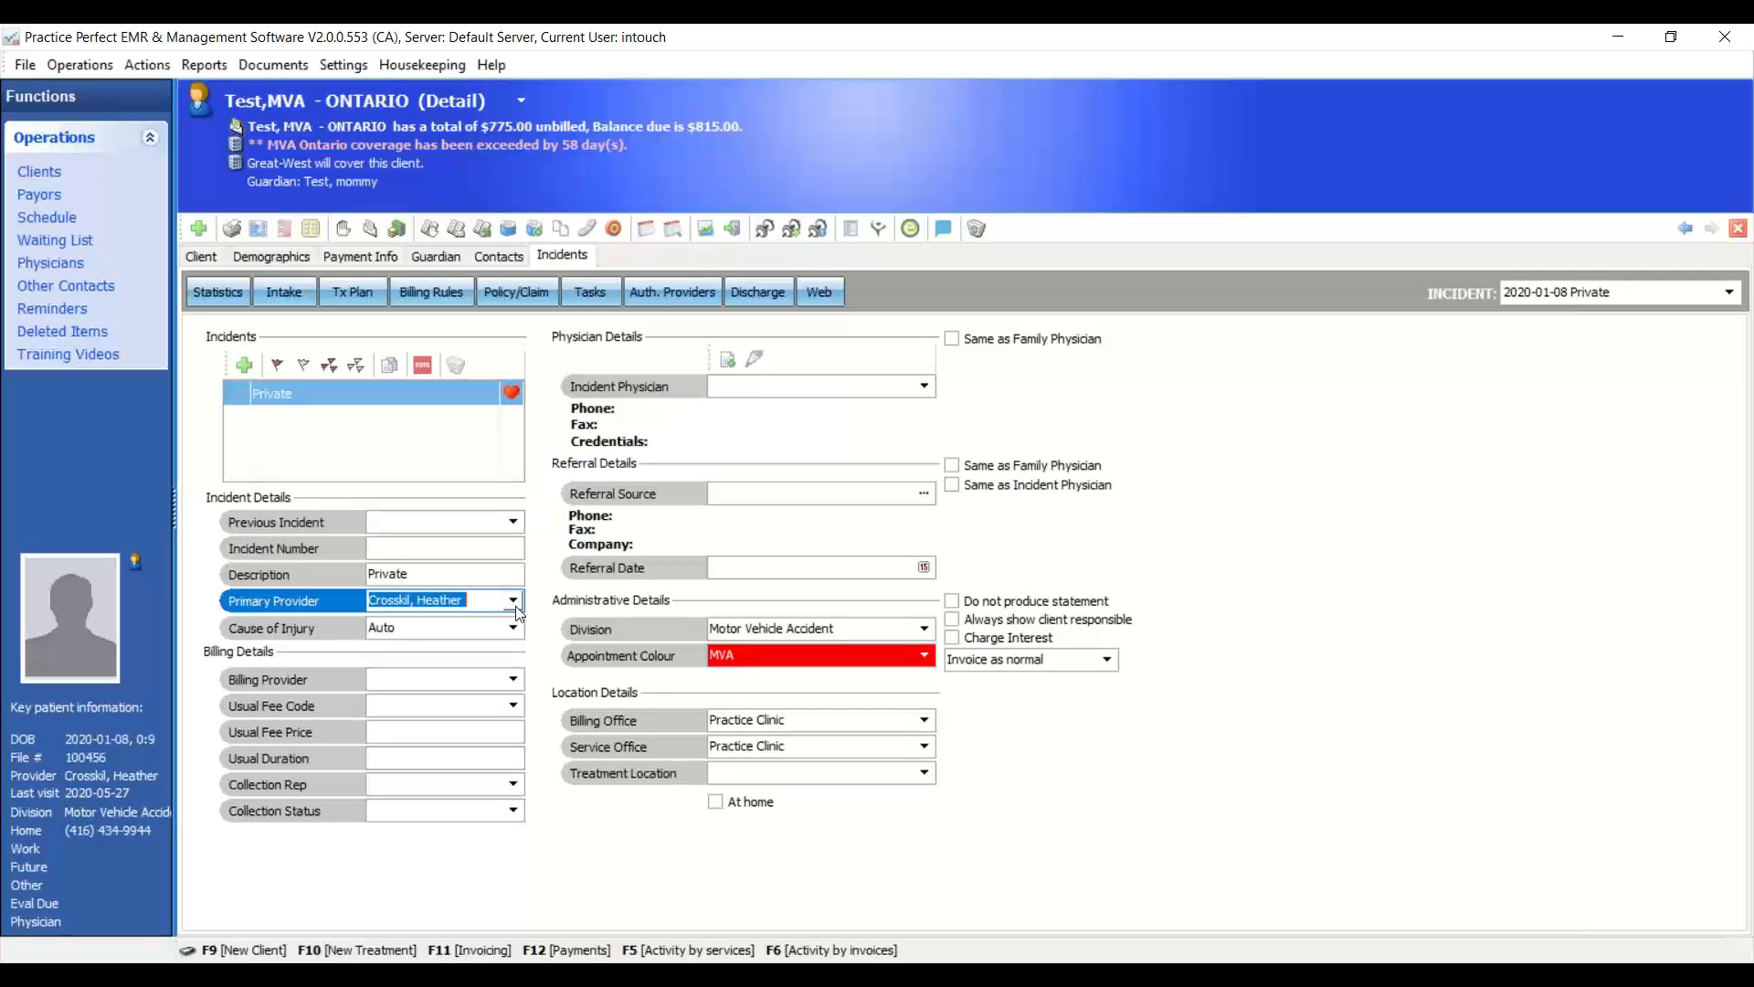
{"action": "left_click", "coordinate": [514, 627]}
{"action": "left_click", "coordinate": [516, 629]}
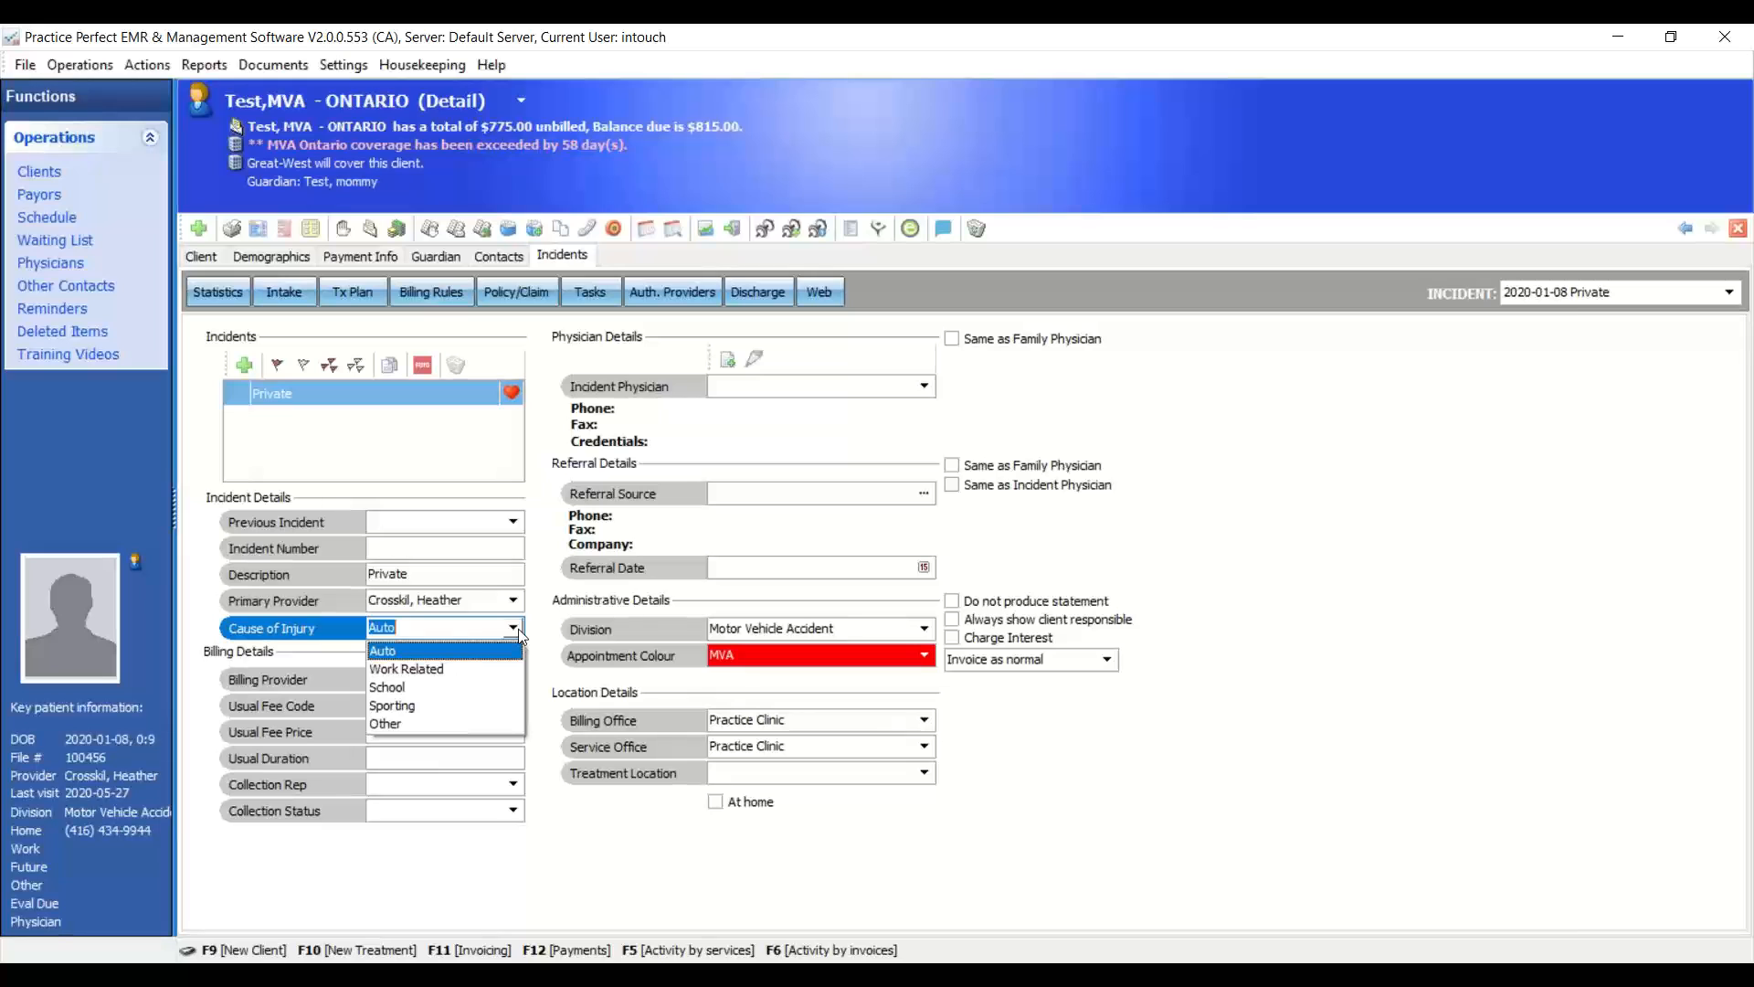
{"action": "left_click", "coordinate": [834, 397]}
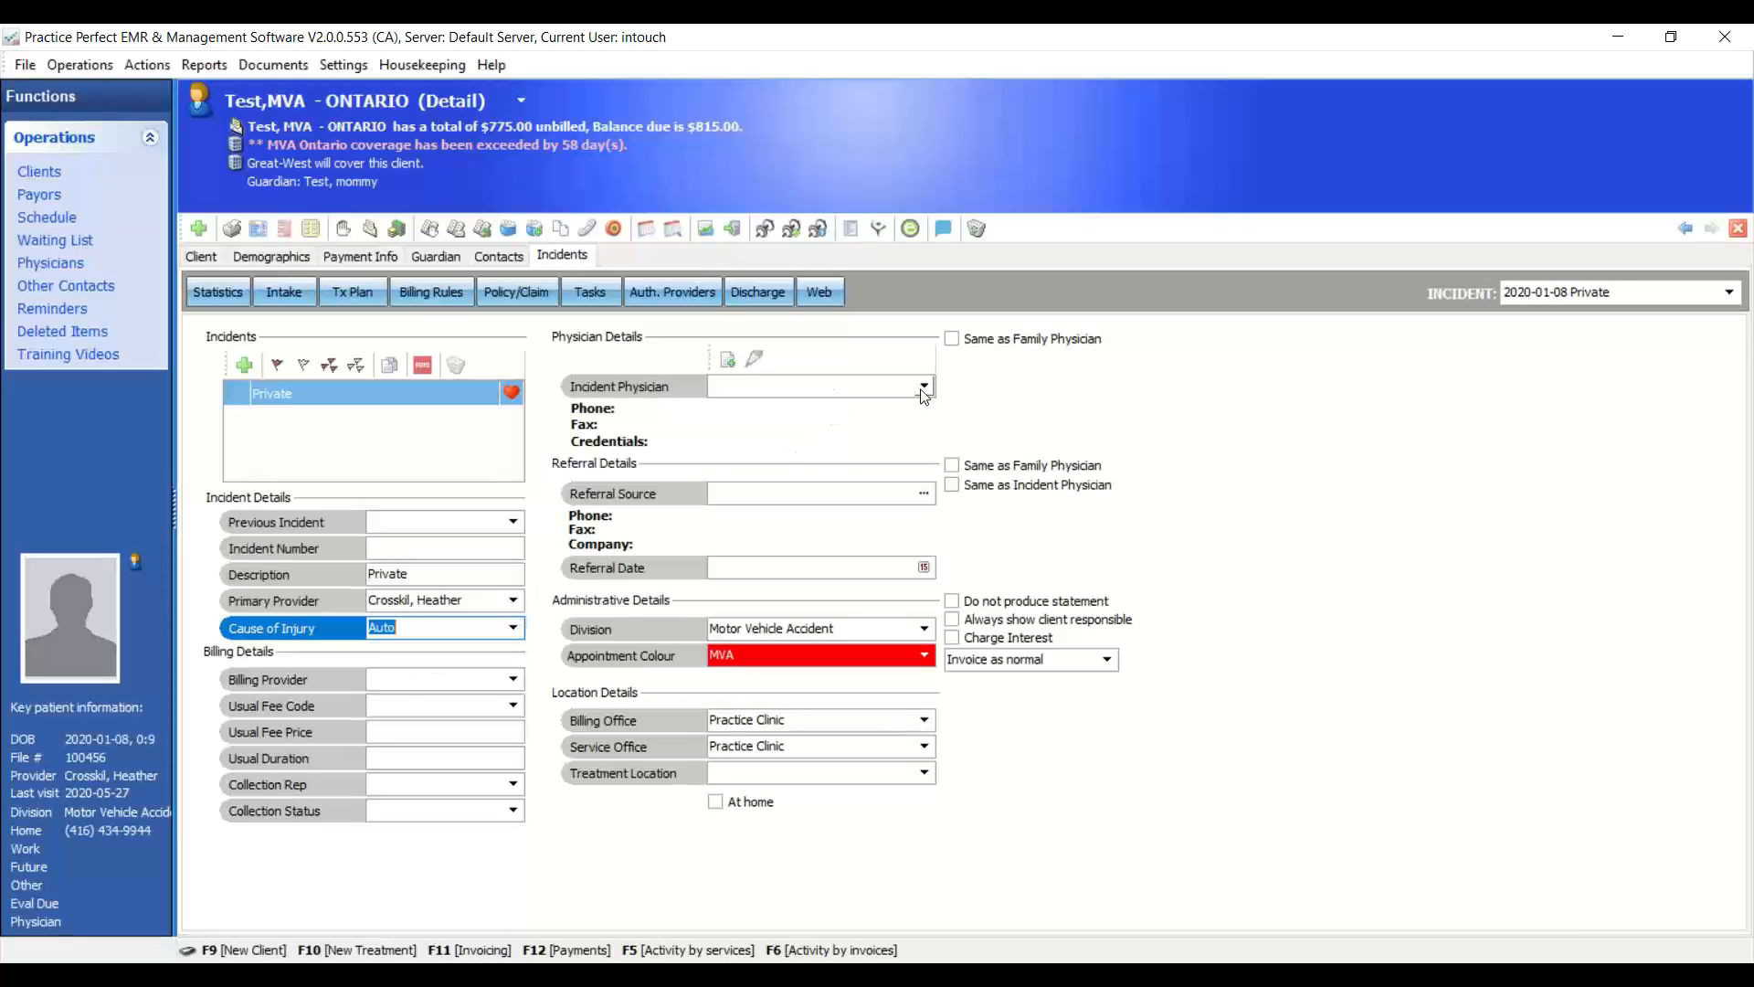
- Look at the incident physician field and open the referral source search for the incident, closing it without a selection
{"action": "left_click", "coordinate": [924, 386]}
{"action": "left_click", "coordinate": [924, 391]}
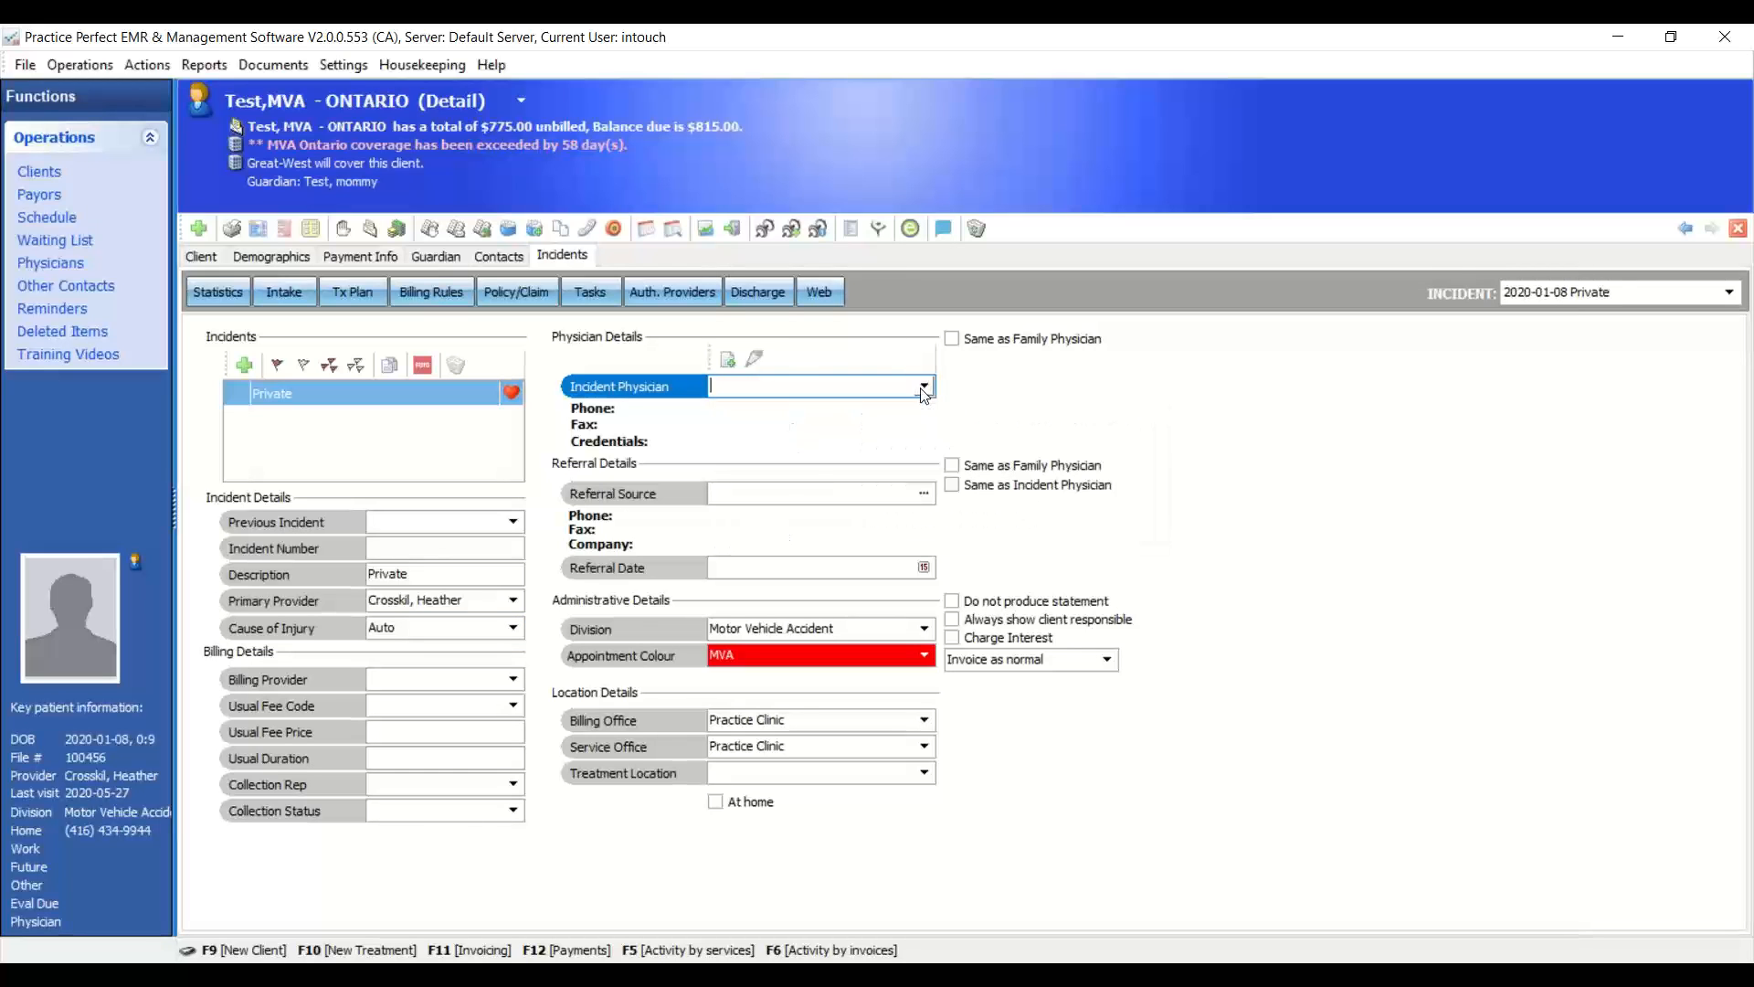
{"action": "left_click", "coordinate": [749, 493]}
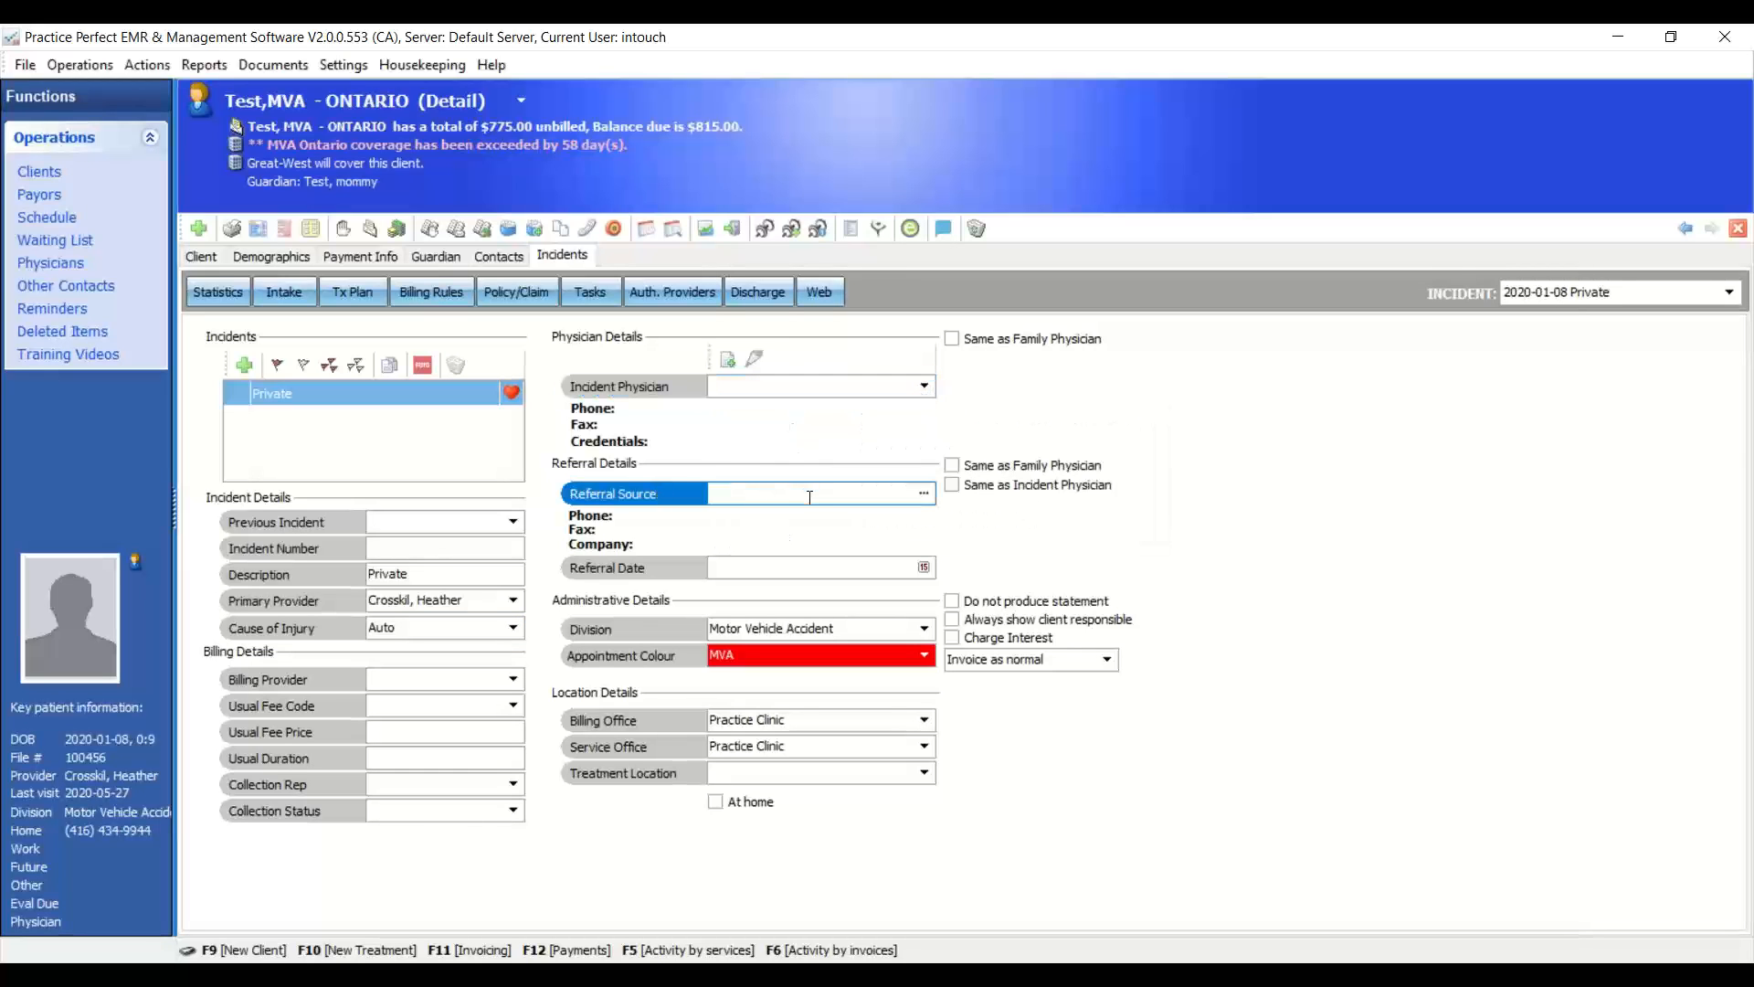
{"action": "left_click", "coordinate": [924, 495]}
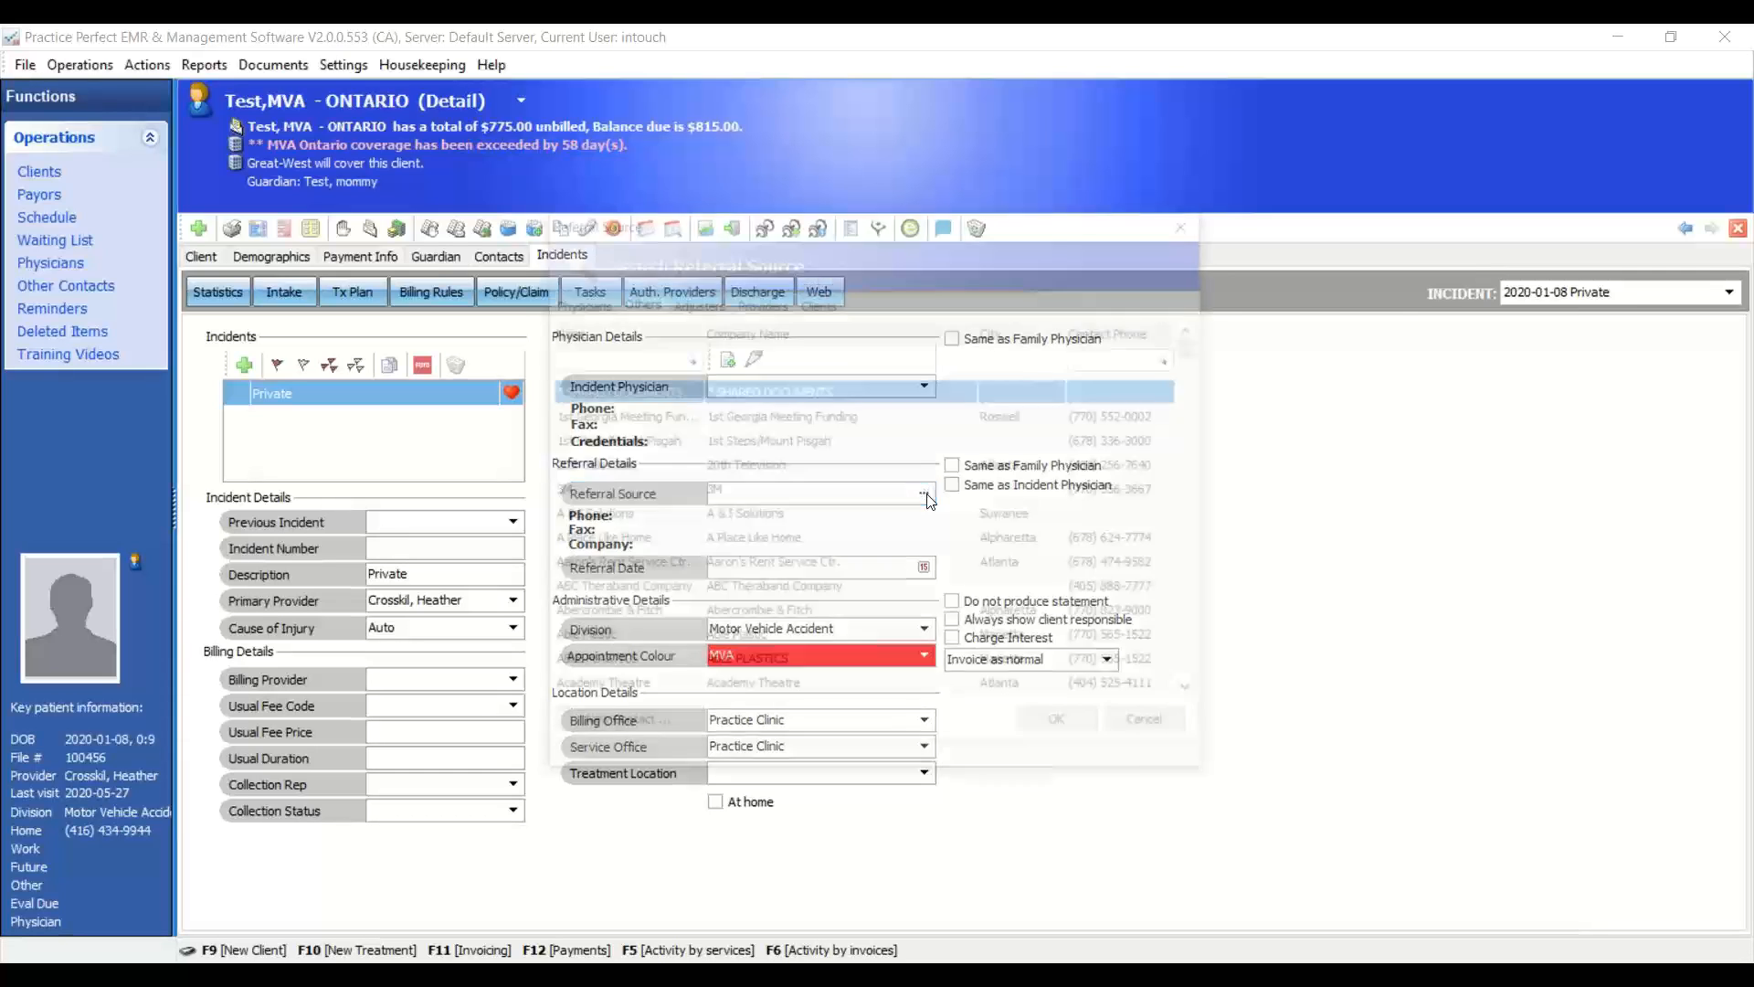
{"action": "left_click", "coordinate": [1195, 222]}
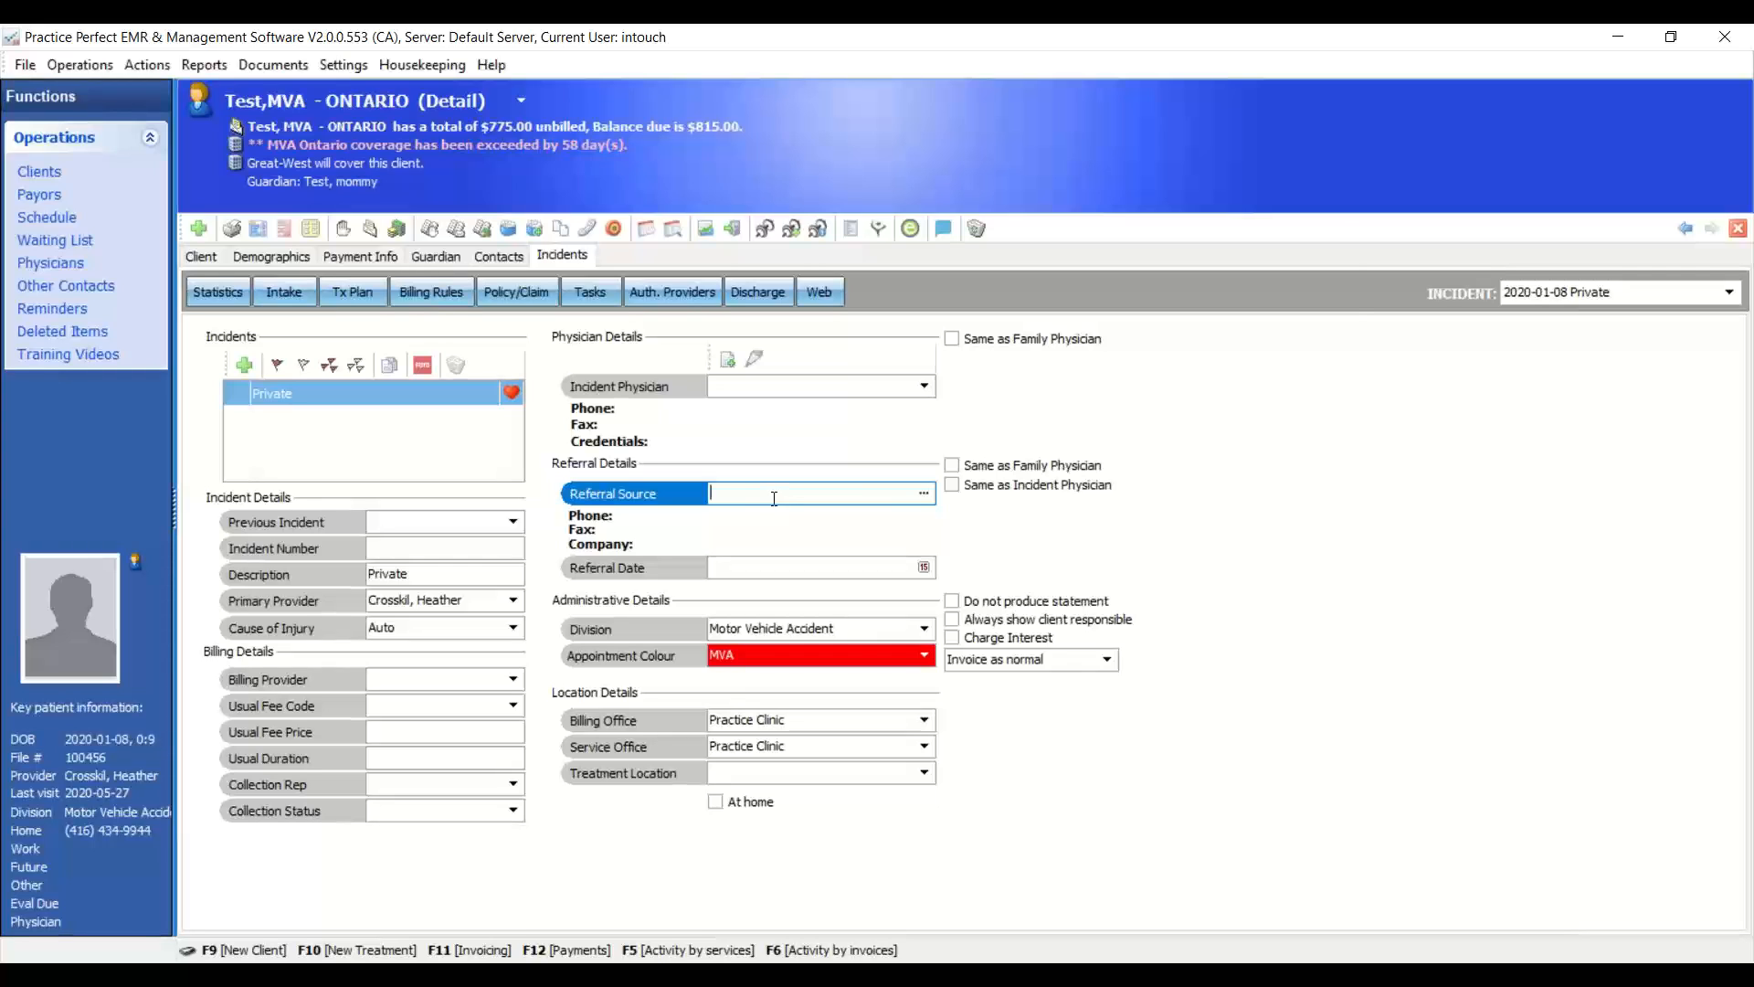
- Check which divisions and appointment colours can be assigned to the incident in its administrative details
{"action": "left_click", "coordinate": [839, 629]}
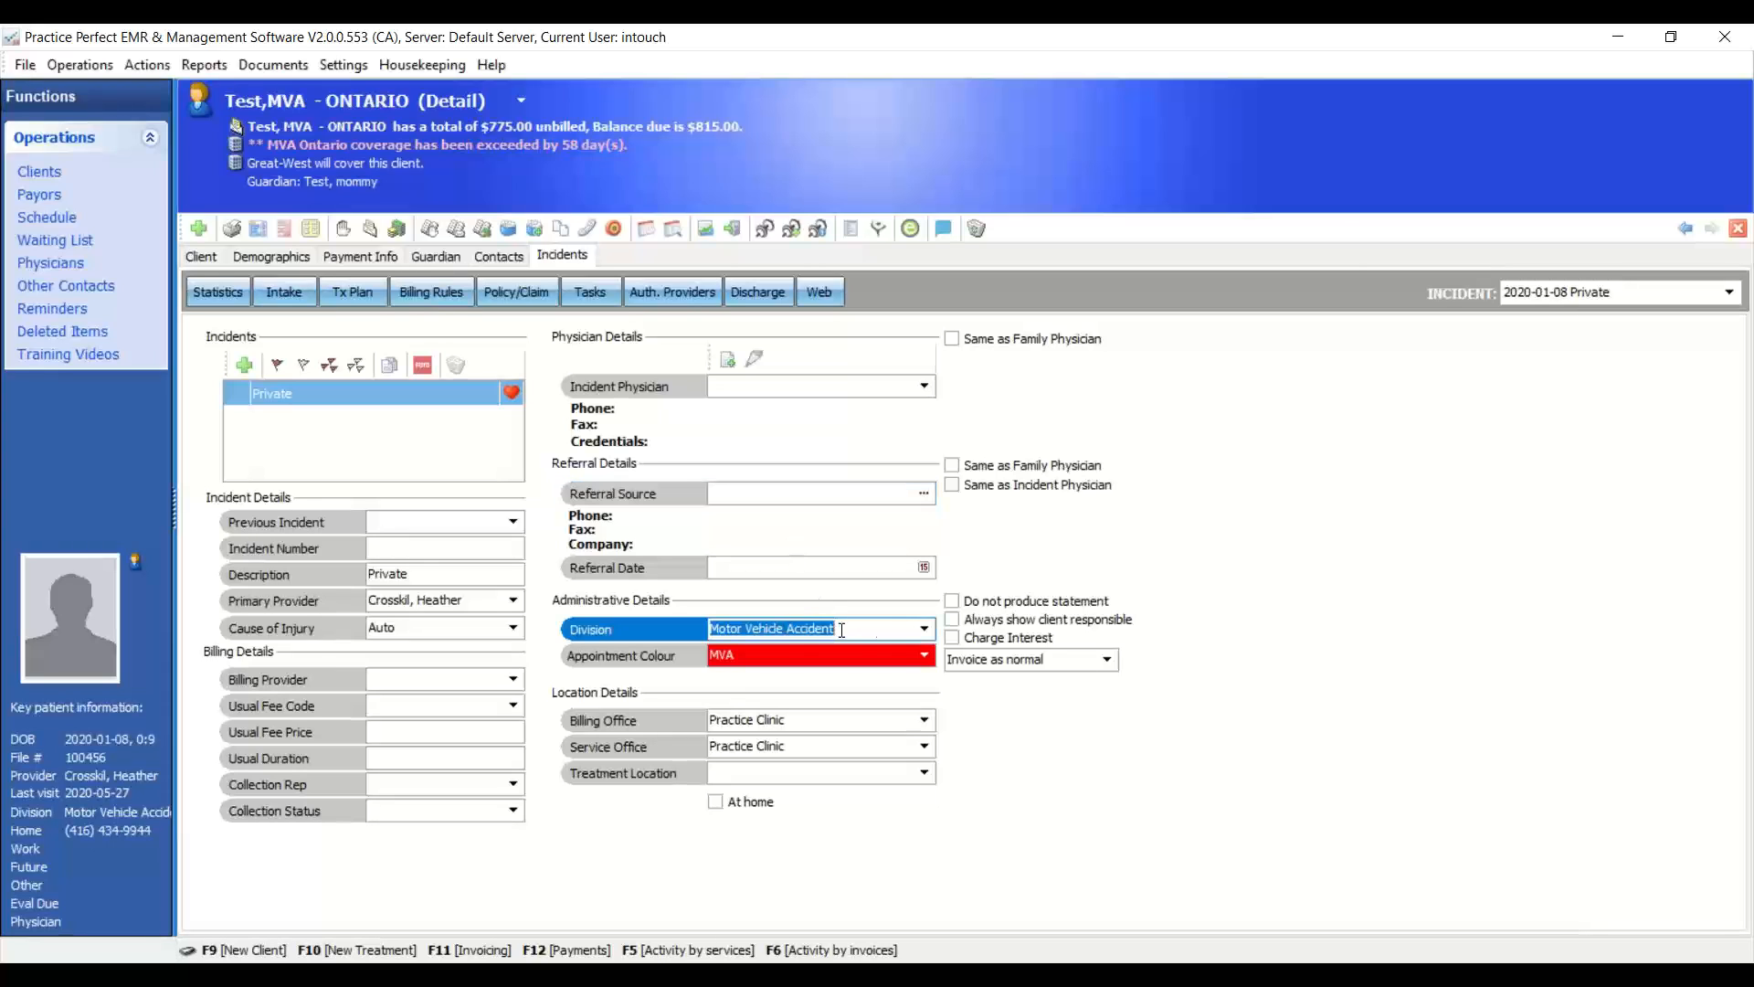
{"action": "left_click", "coordinate": [924, 628]}
{"action": "left_click", "coordinate": [924, 628]}
{"action": "left_click", "coordinate": [923, 631]}
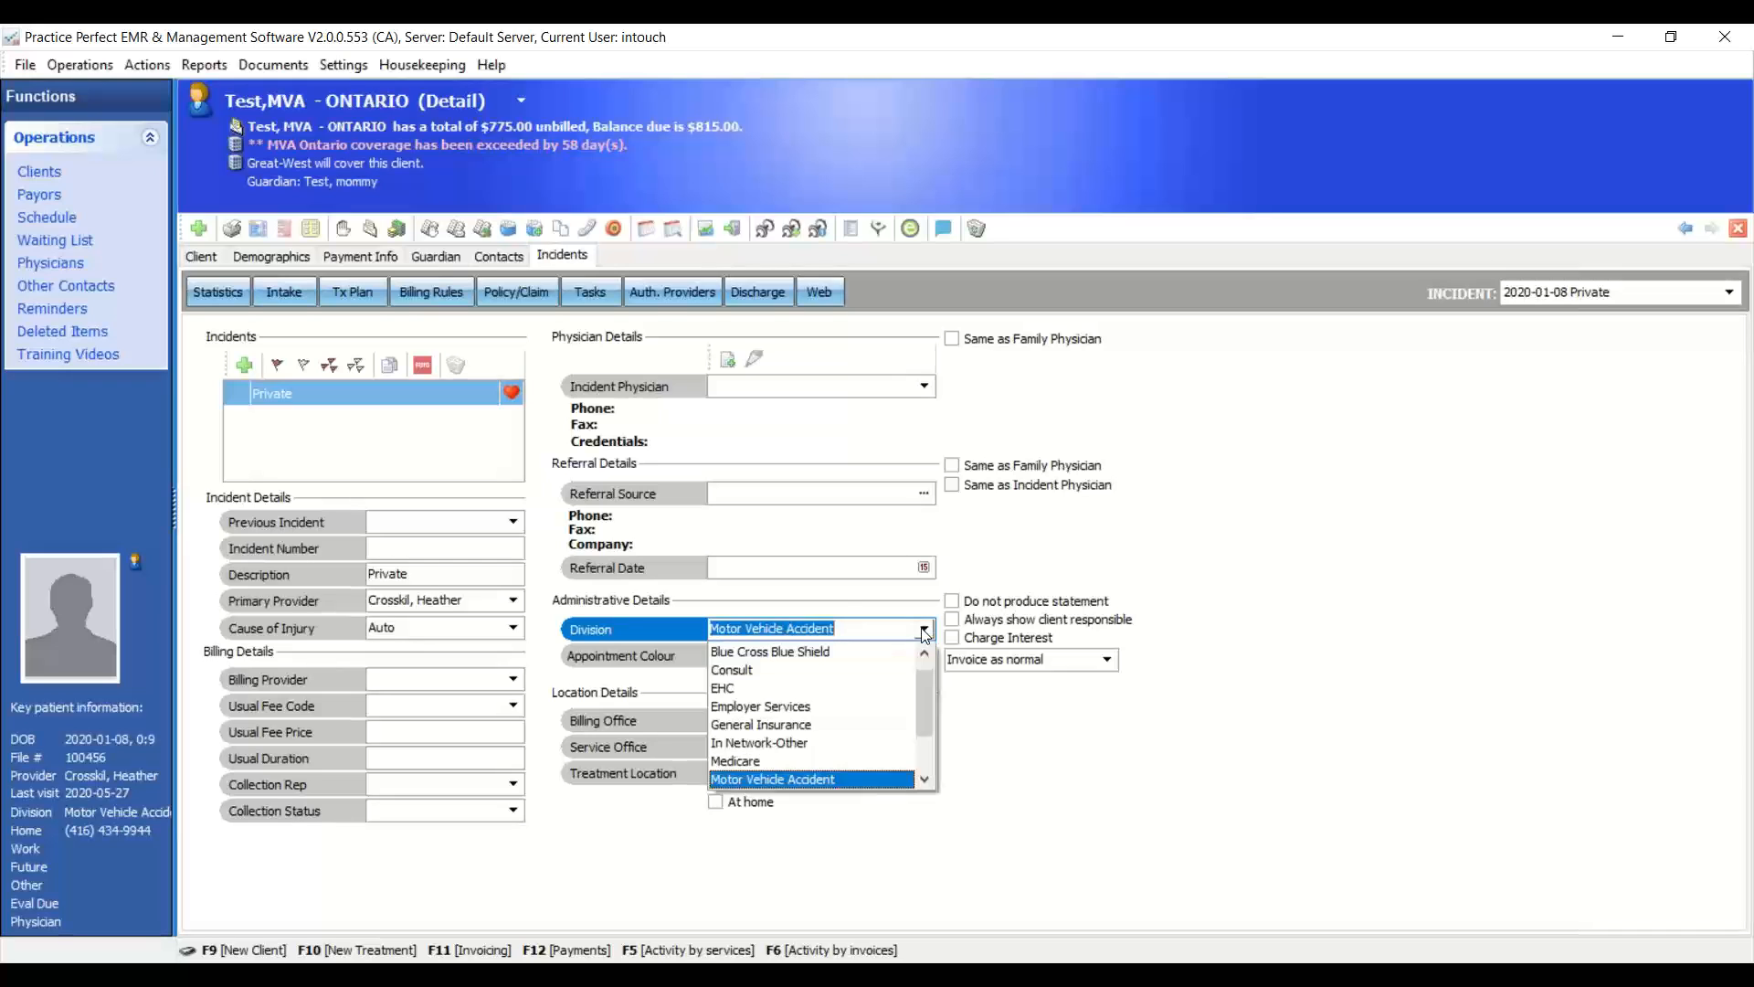
{"action": "left_click", "coordinate": [923, 631]}
{"action": "left_click", "coordinate": [924, 631]}
{"action": "left_click", "coordinate": [925, 631]}
{"action": "left_click", "coordinate": [926, 655]}
{"action": "left_click", "coordinate": [926, 655]}
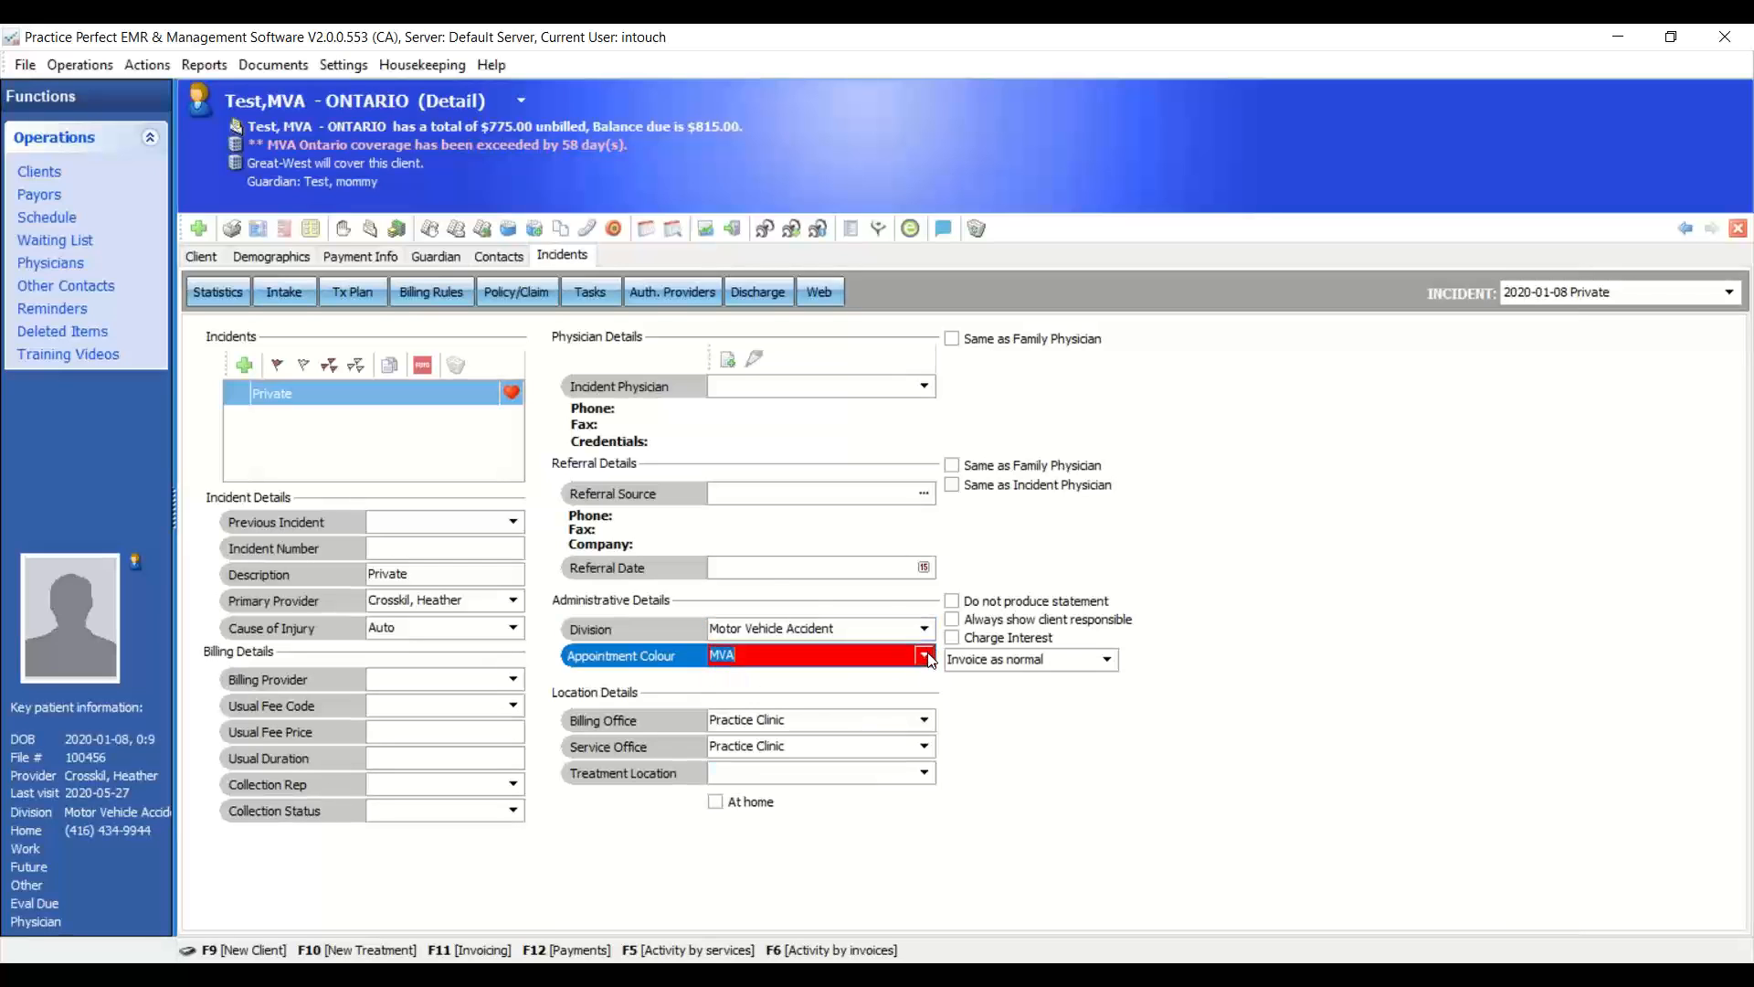
{"action": "left_click", "coordinate": [927, 656]}
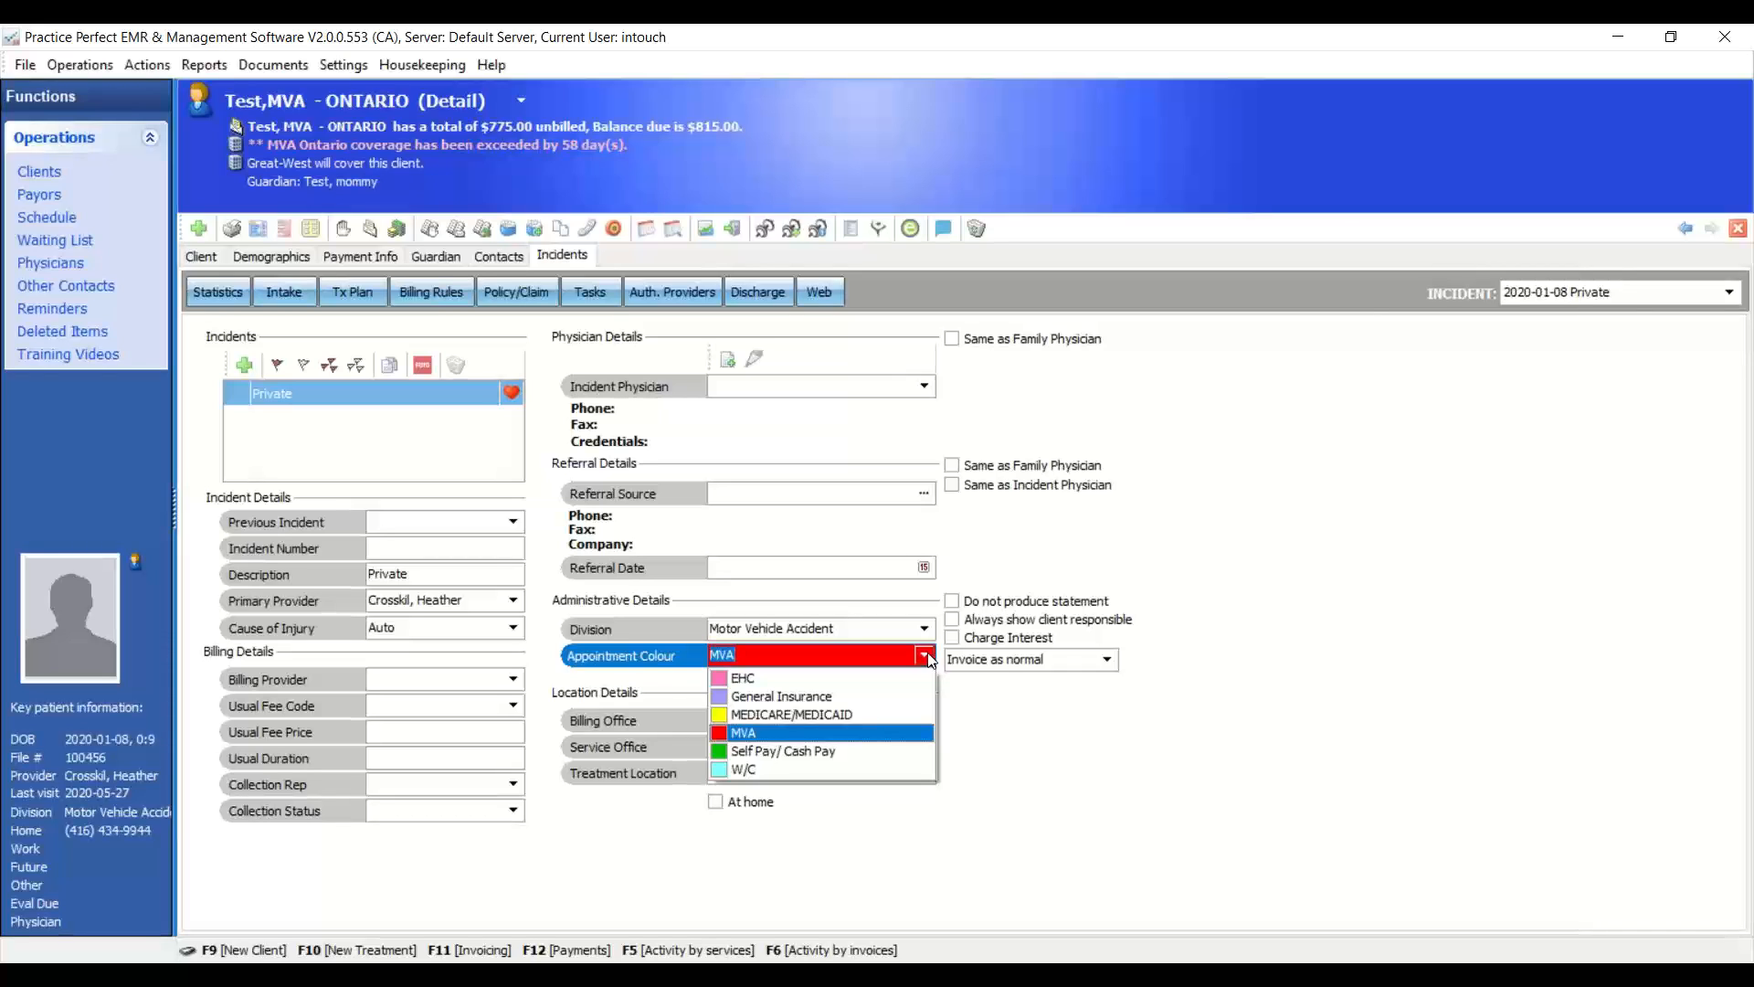
{"action": "left_click", "coordinate": [928, 657]}
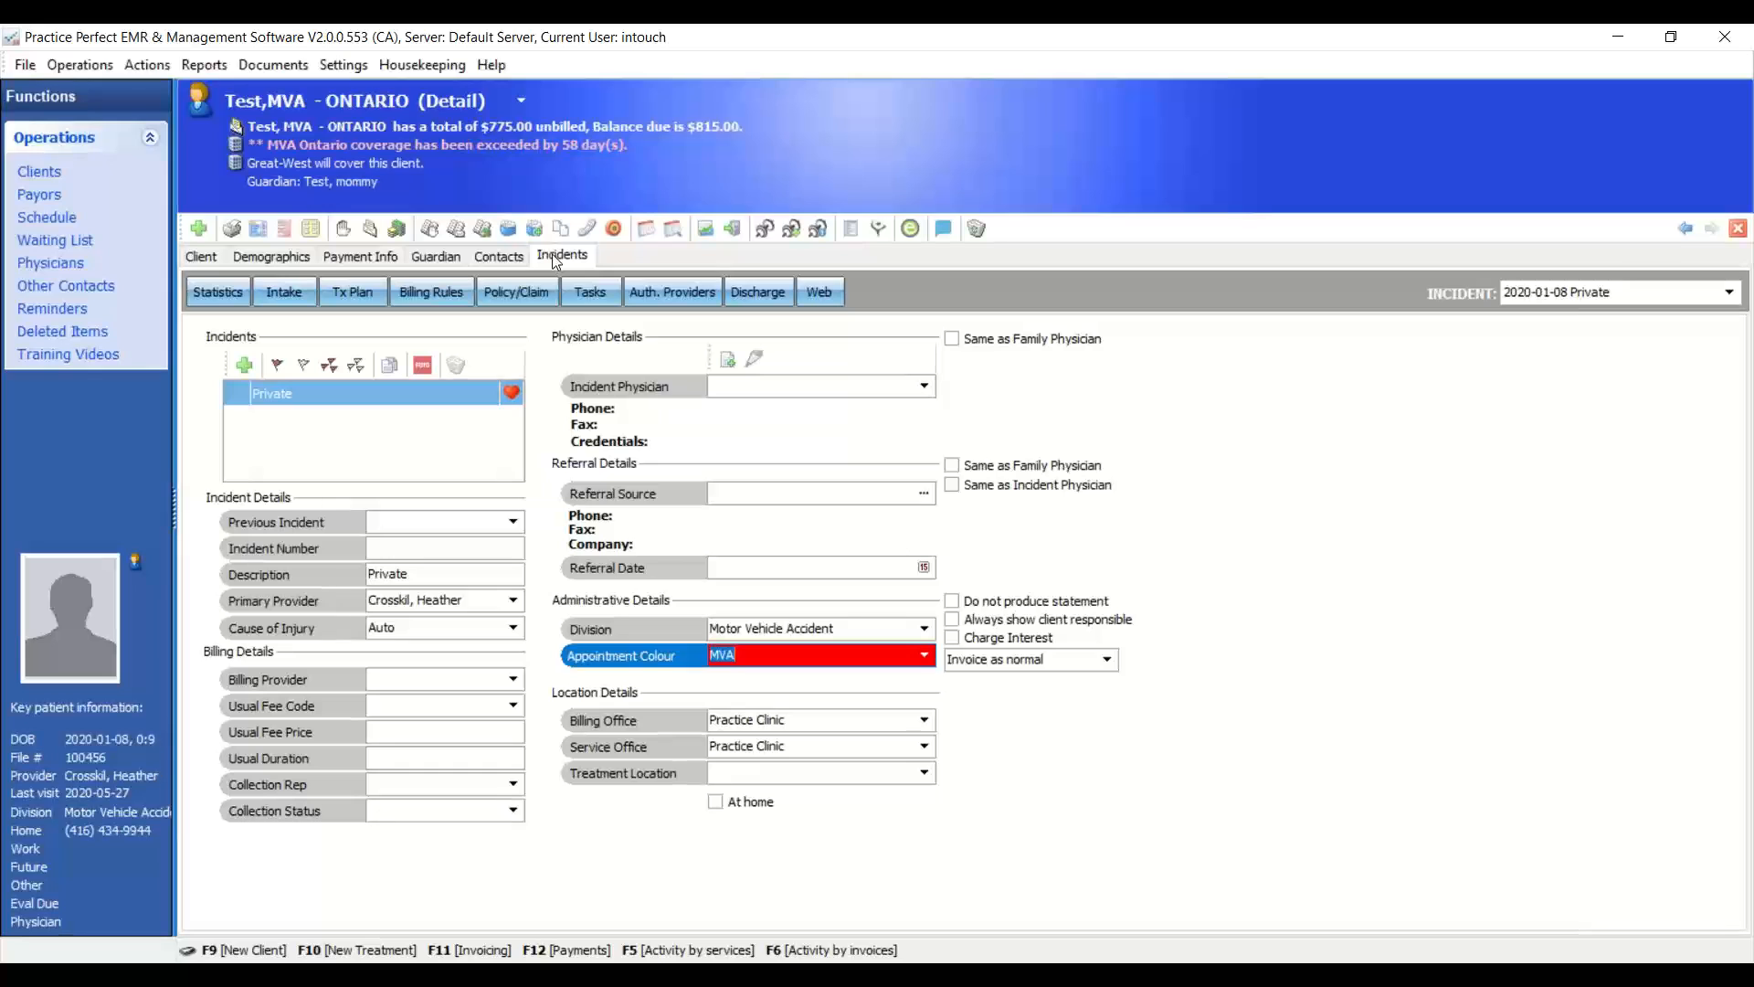
- View the incident's statistics and go through its key dates, from injury date to next evaluation due date
{"action": "left_click", "coordinate": [228, 294]}
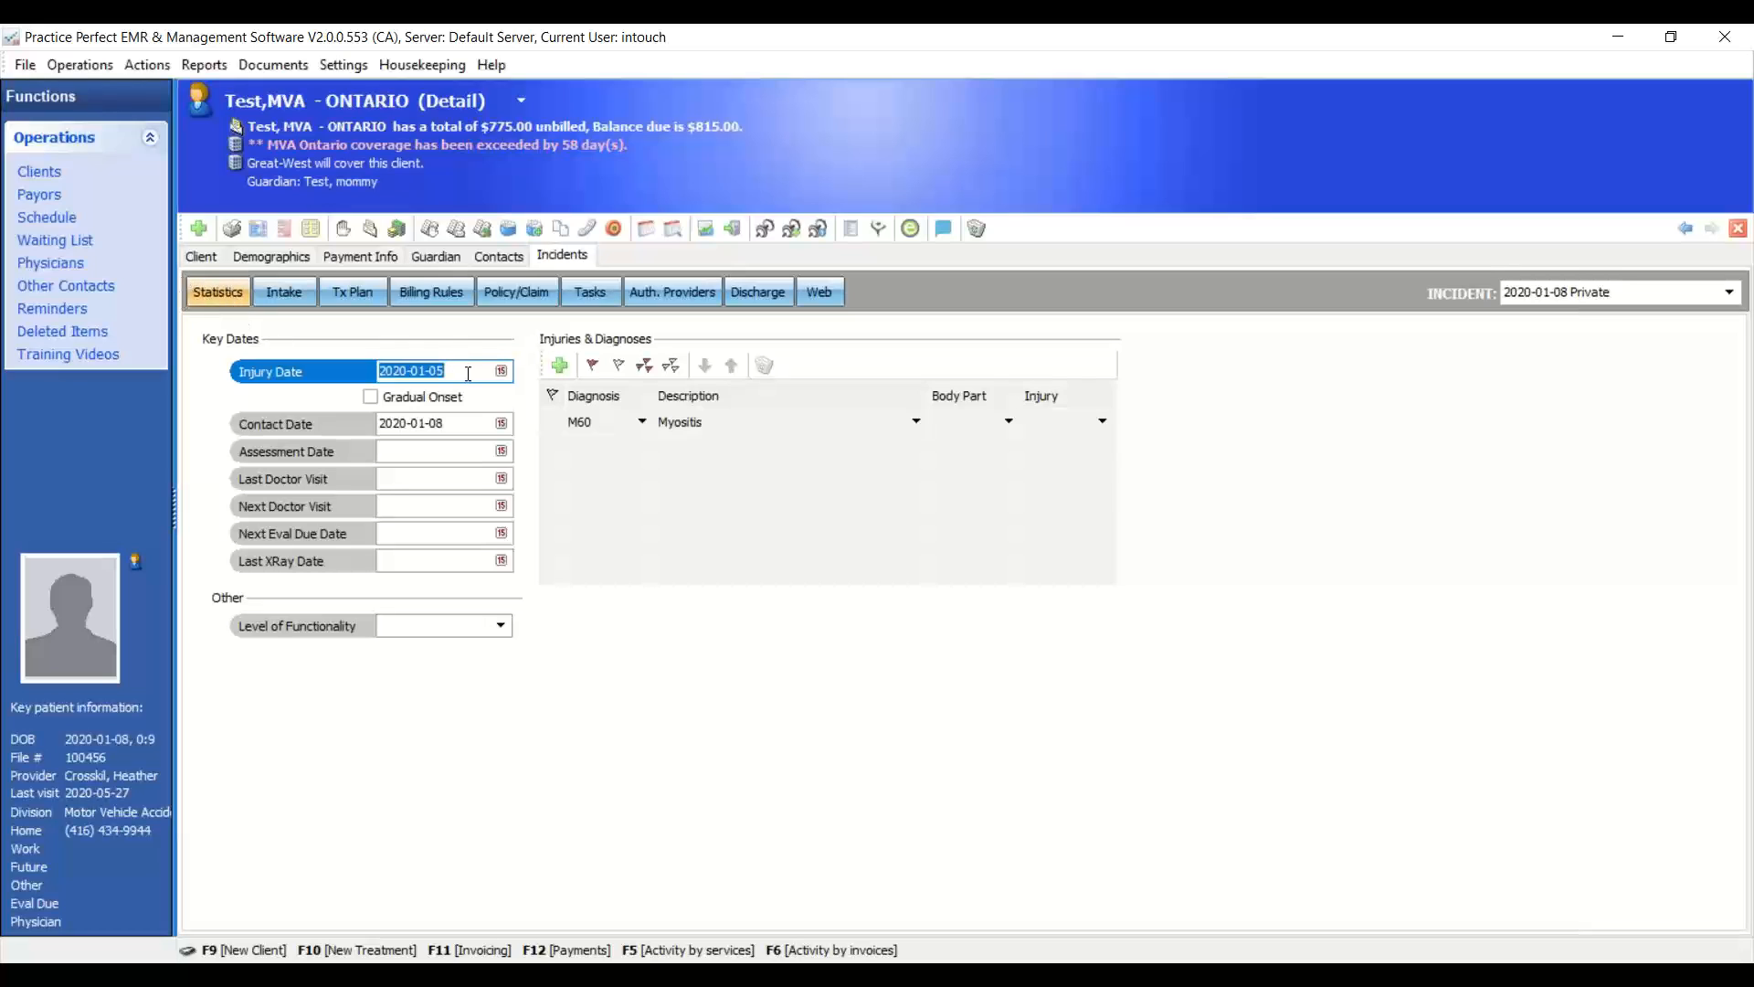
{"action": "left_click_drag", "start_coordinate": [468, 374], "coordinate": [356, 379]}
{"action": "left_click_drag", "start_coordinate": [450, 371], "coordinate": [355, 365]}
{"action": "left_click", "coordinate": [410, 450]}
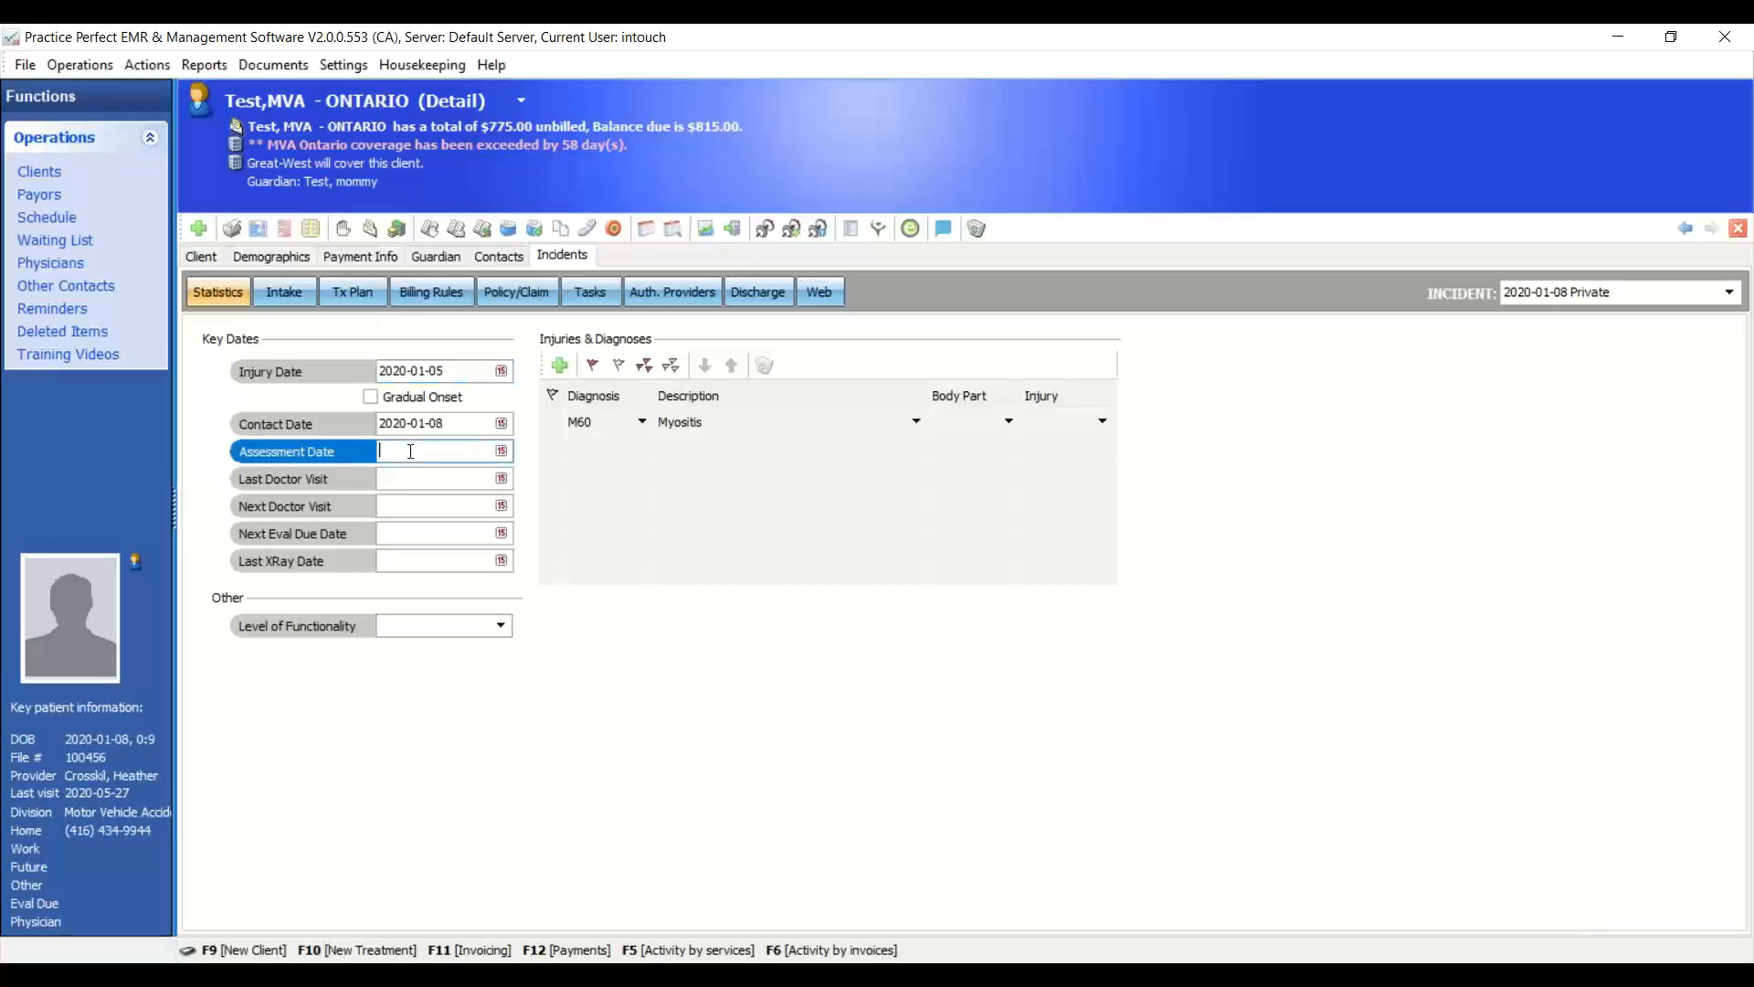
{"action": "left_click", "coordinate": [411, 483]}
{"action": "left_click", "coordinate": [411, 501]}
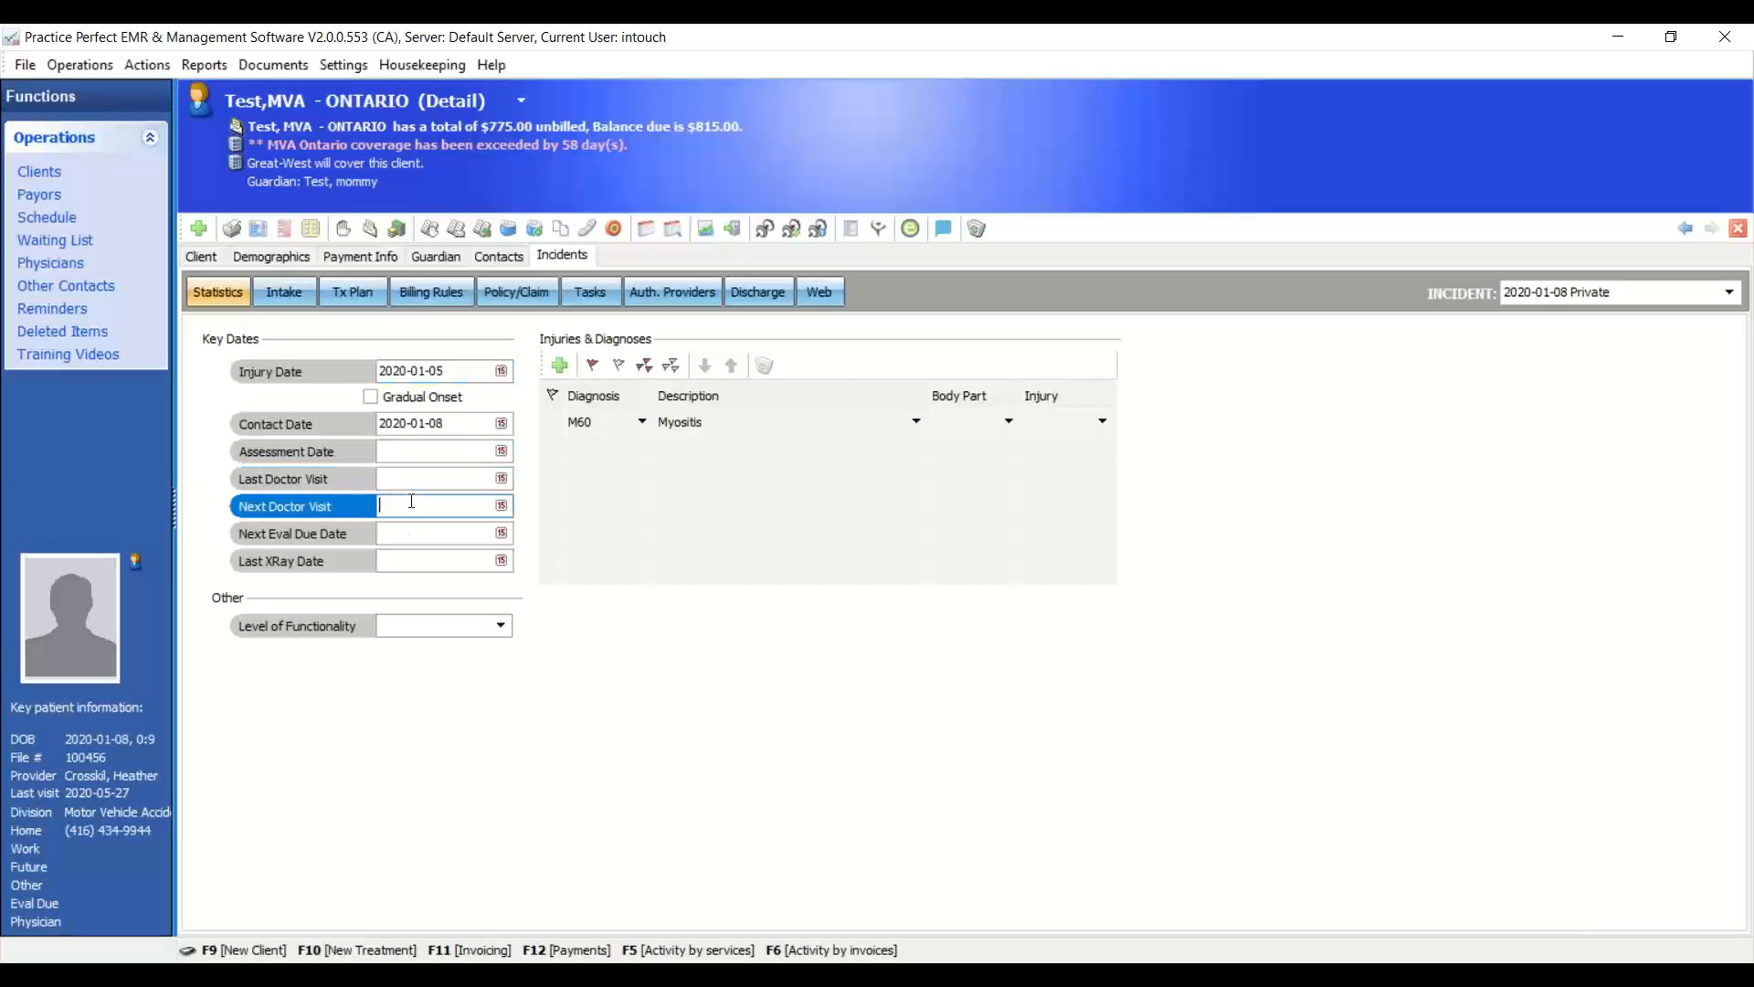
{"action": "left_click", "coordinate": [411, 526]}
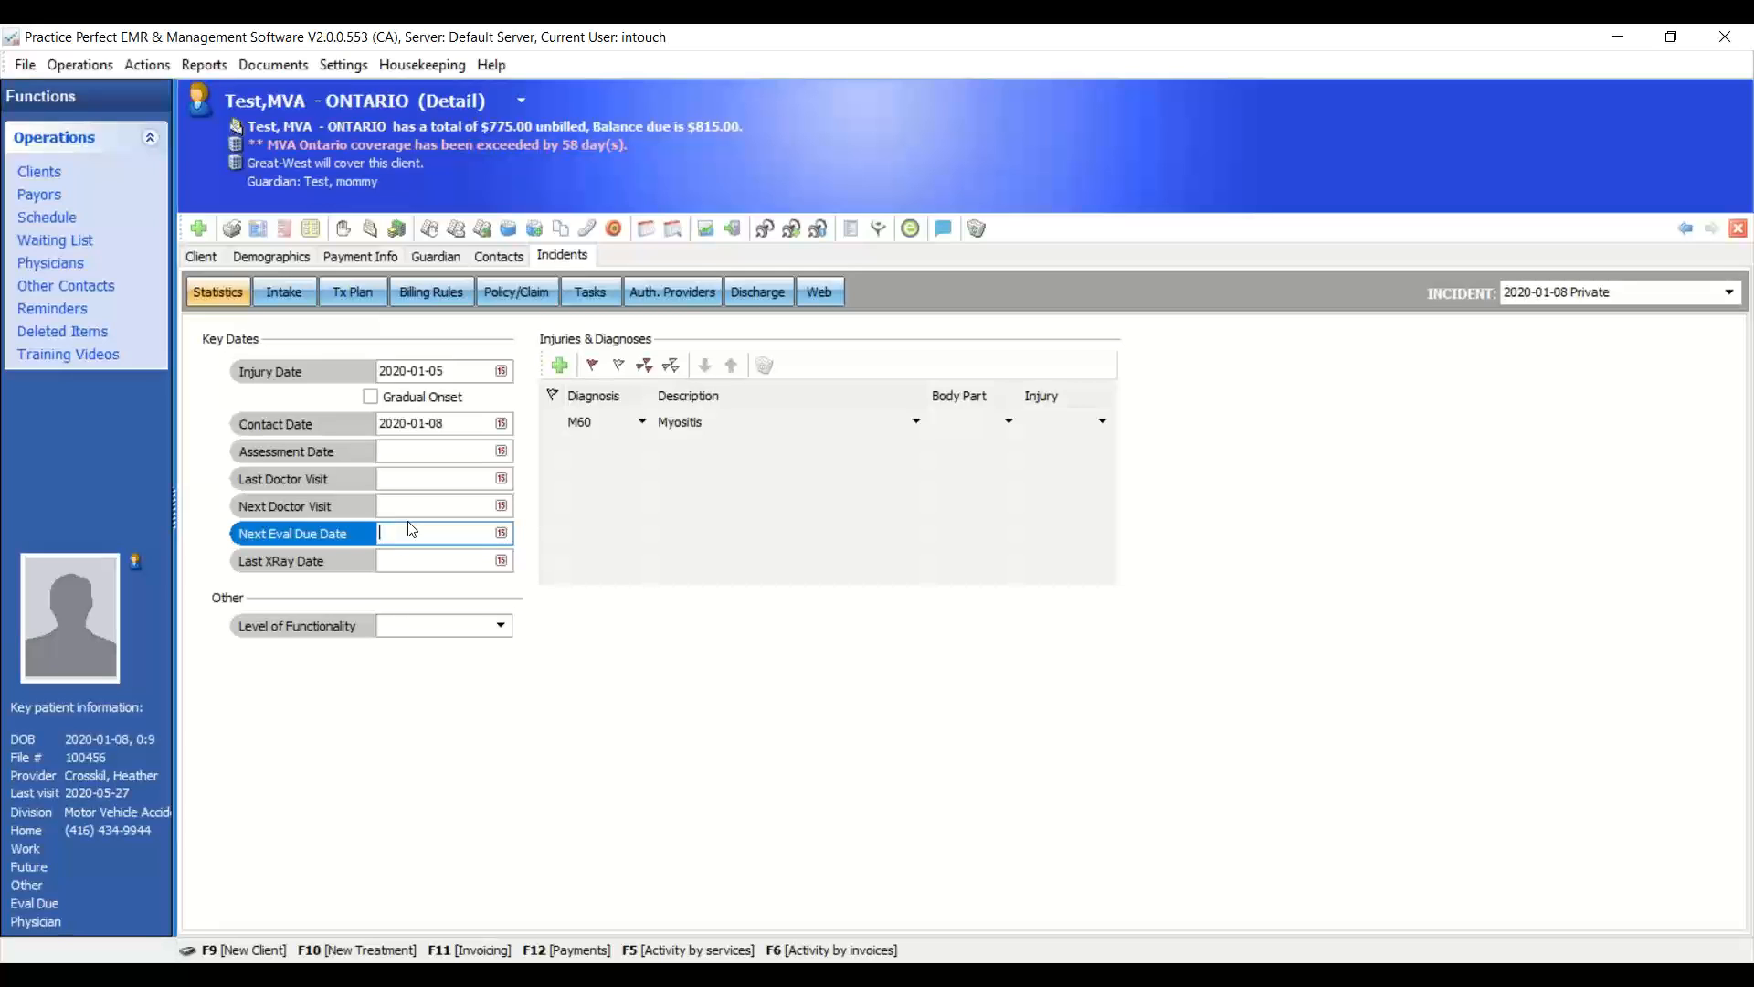
- Look through the available diagnosis codes for the incident's Myositis entry
{"action": "left_click", "coordinate": [652, 425]}
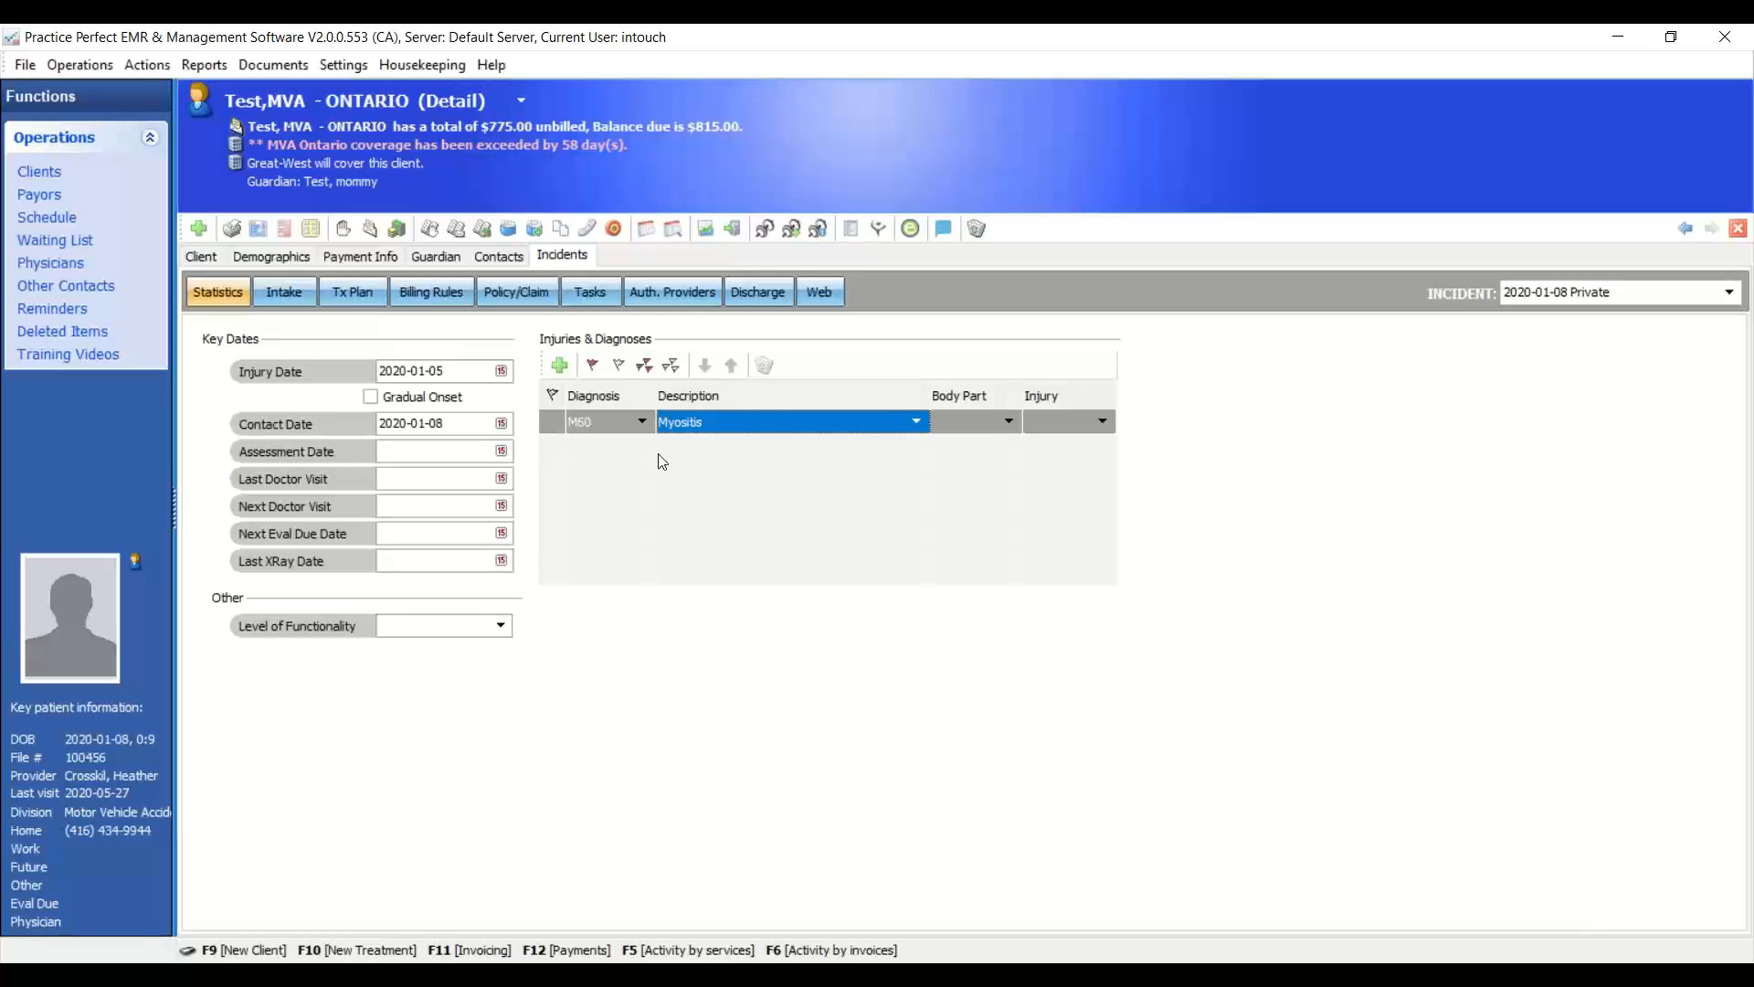
{"action": "left_click", "coordinate": [642, 422]}
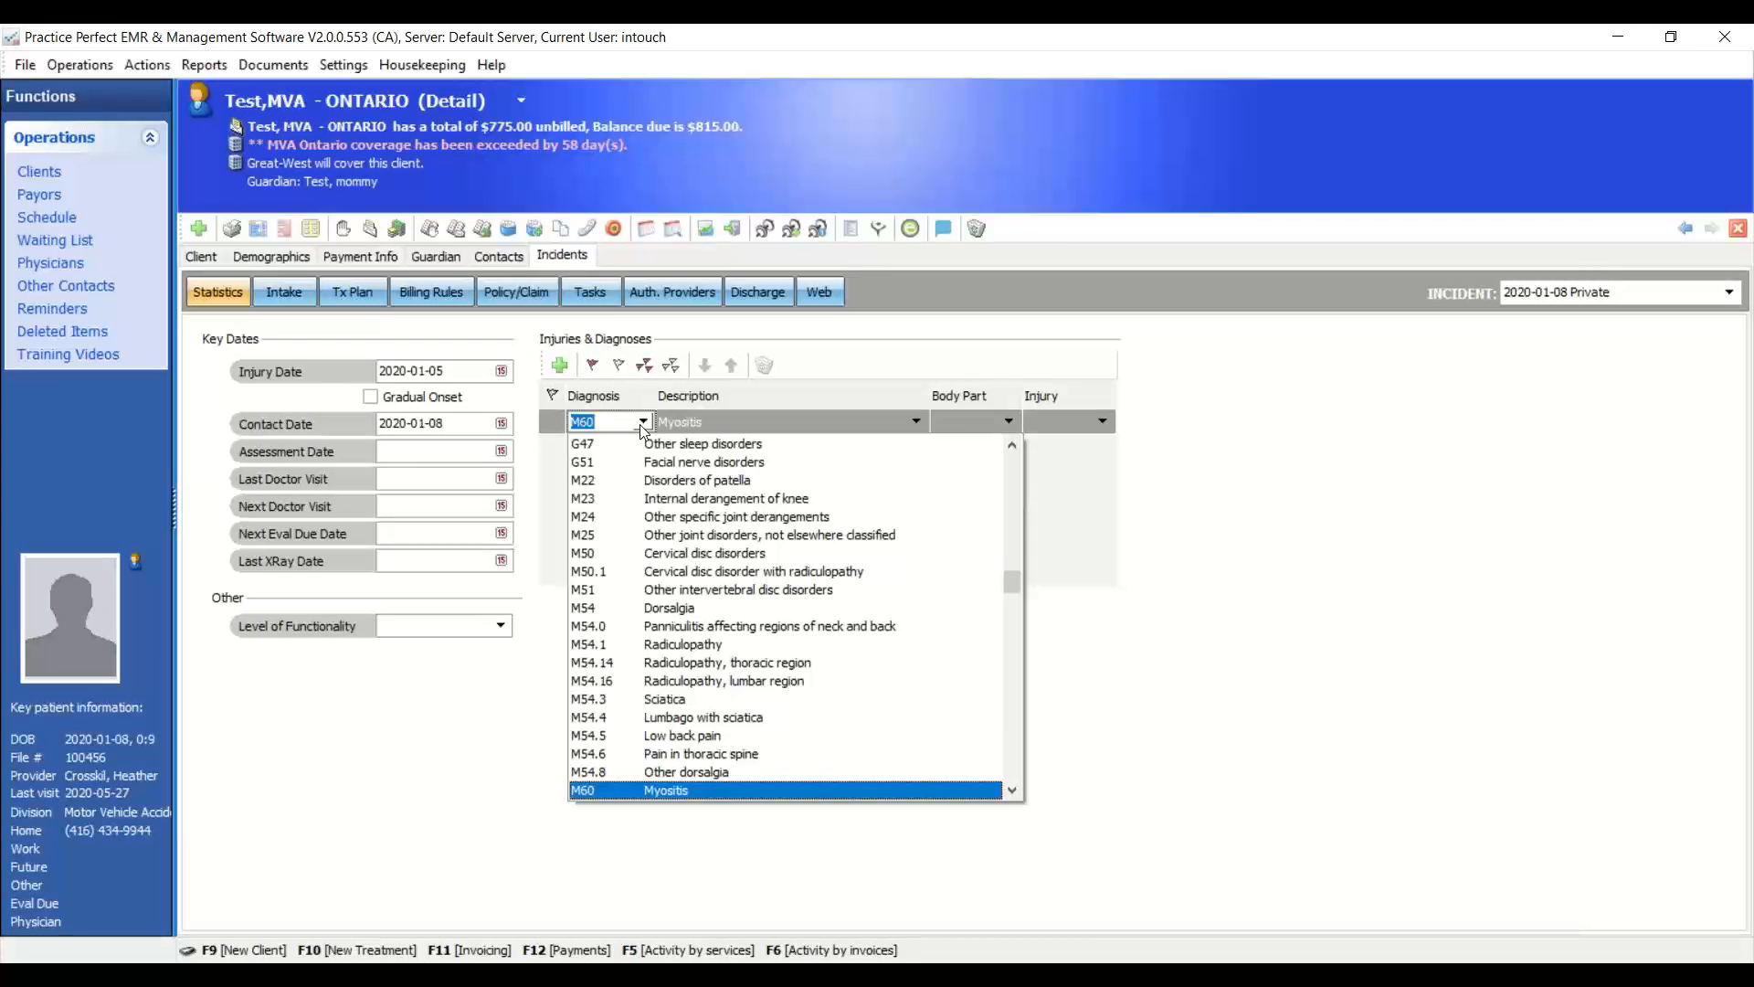
{"action": "left_click", "coordinate": [643, 423]}
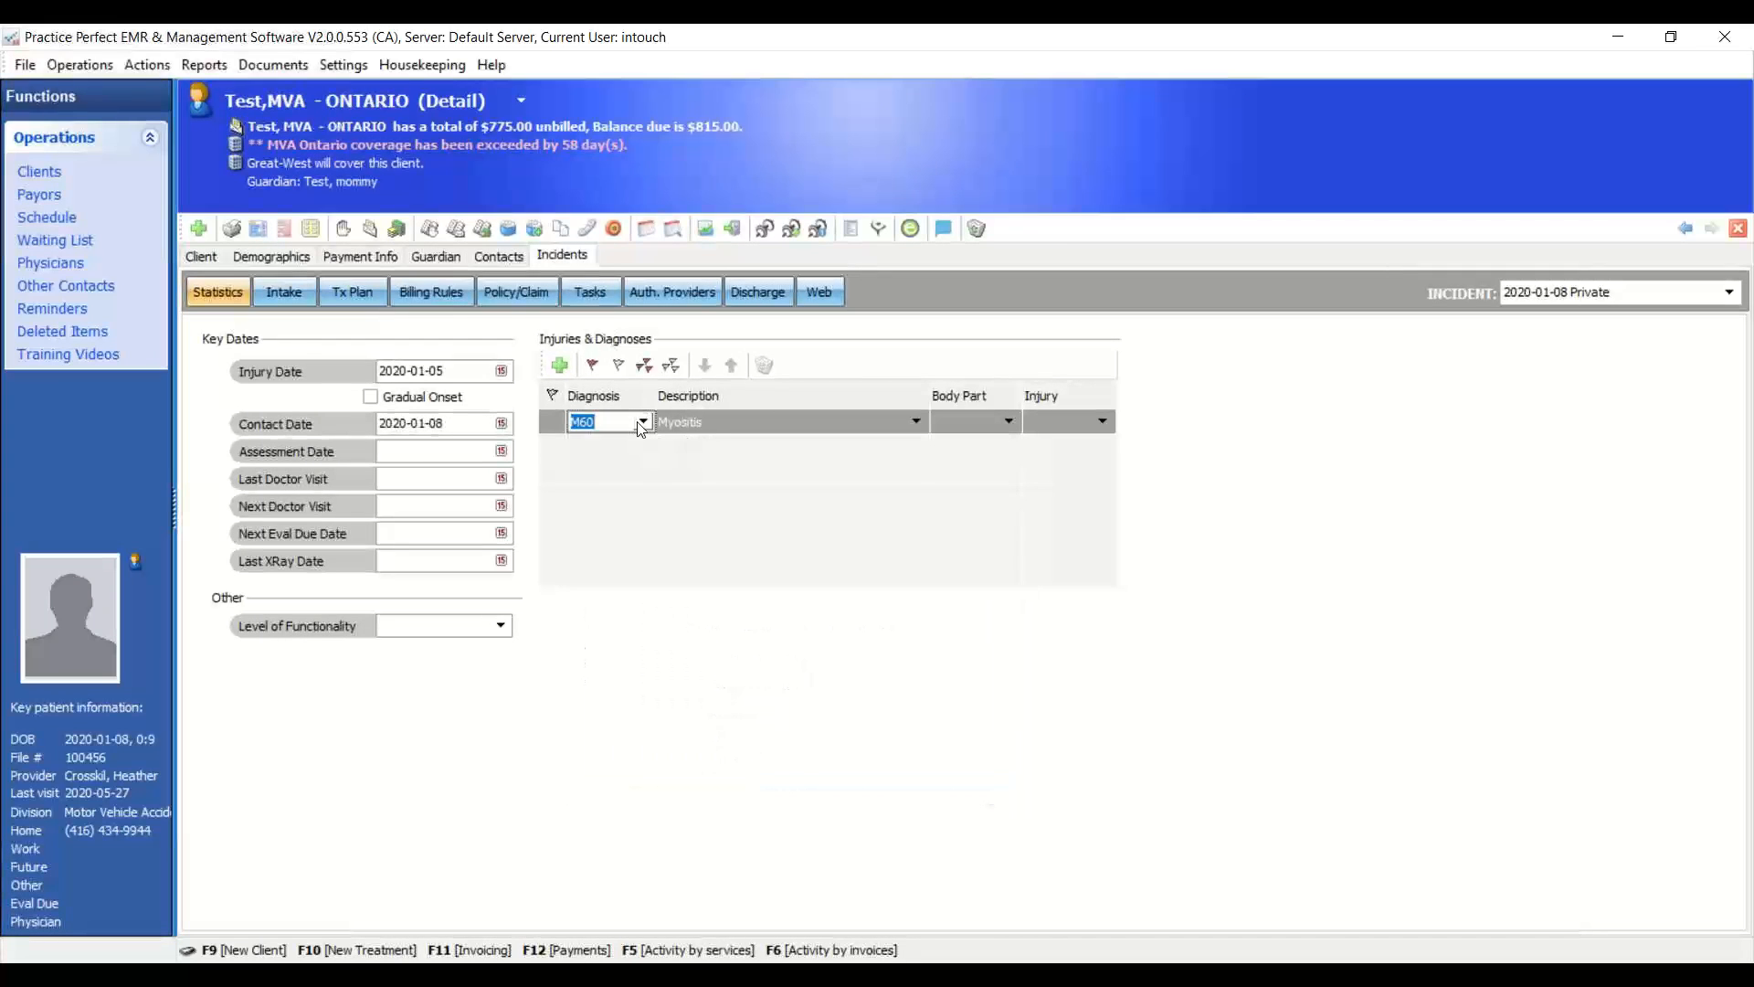
- Review the incident's billing rules for the client and MVA Ontario, and move the Great-West rule above MVA Ontario
{"action": "left_click", "coordinate": [446, 294]}
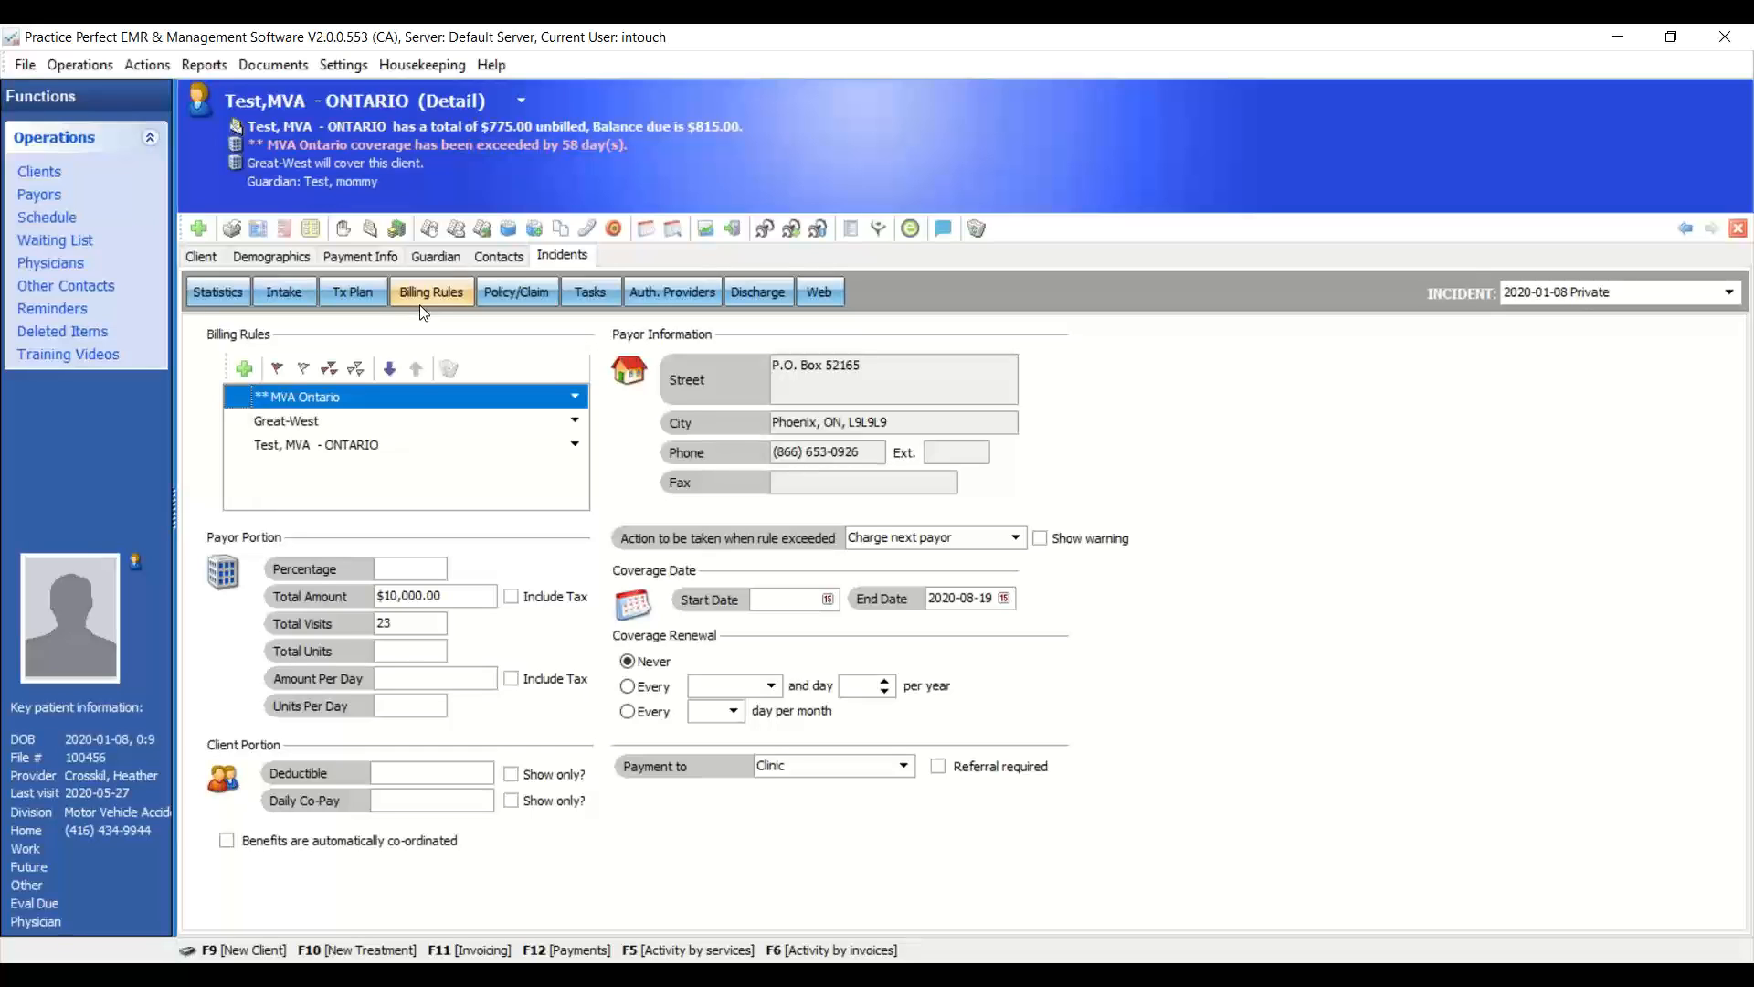
{"action": "left_click", "coordinate": [381, 448]}
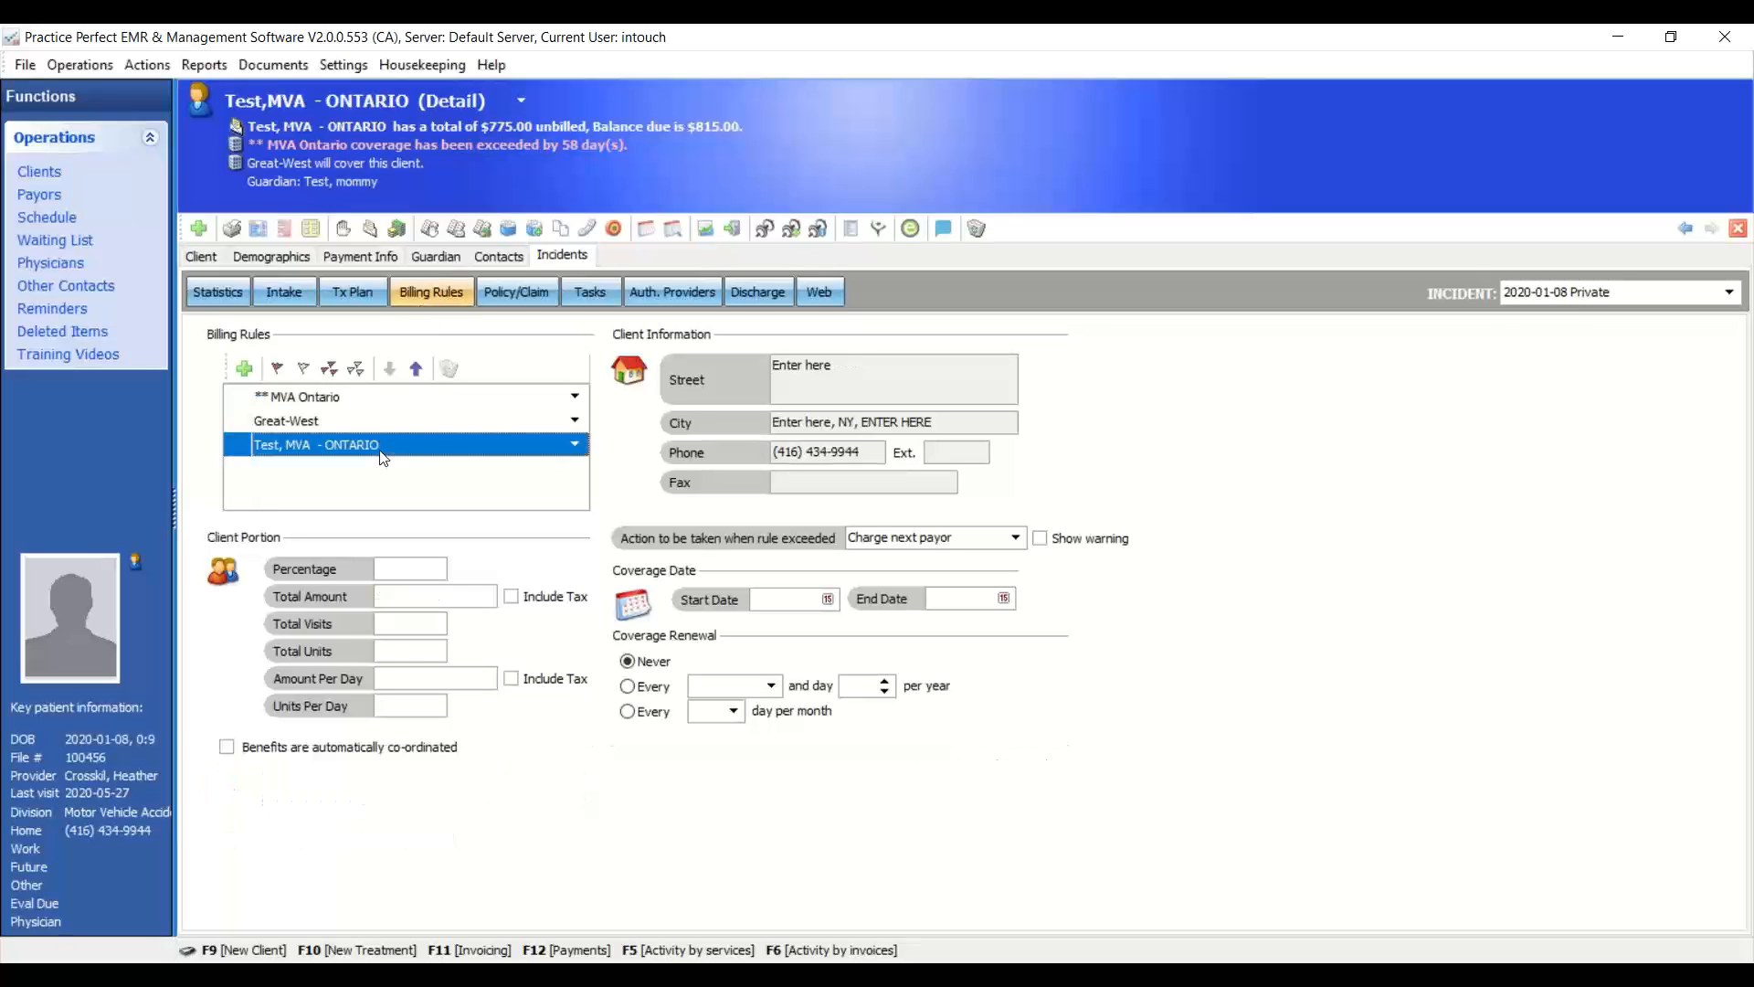
{"action": "left_click", "coordinate": [322, 400]}
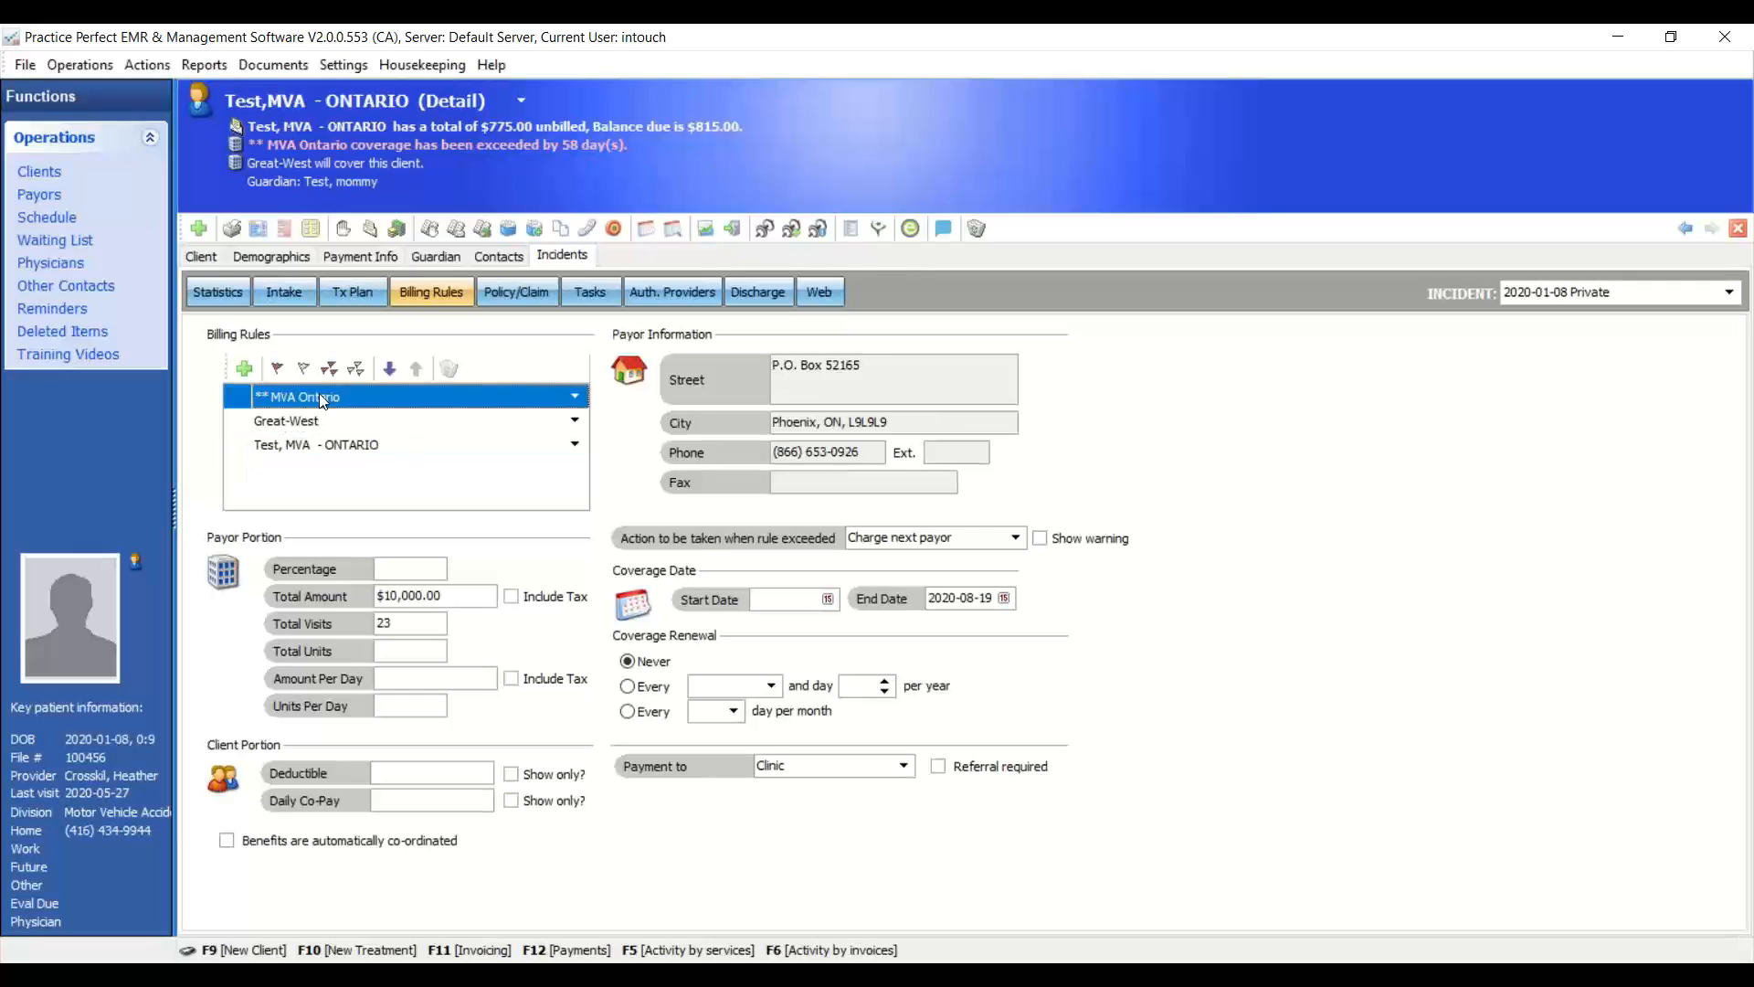
{"action": "left_click", "coordinate": [245, 422]}
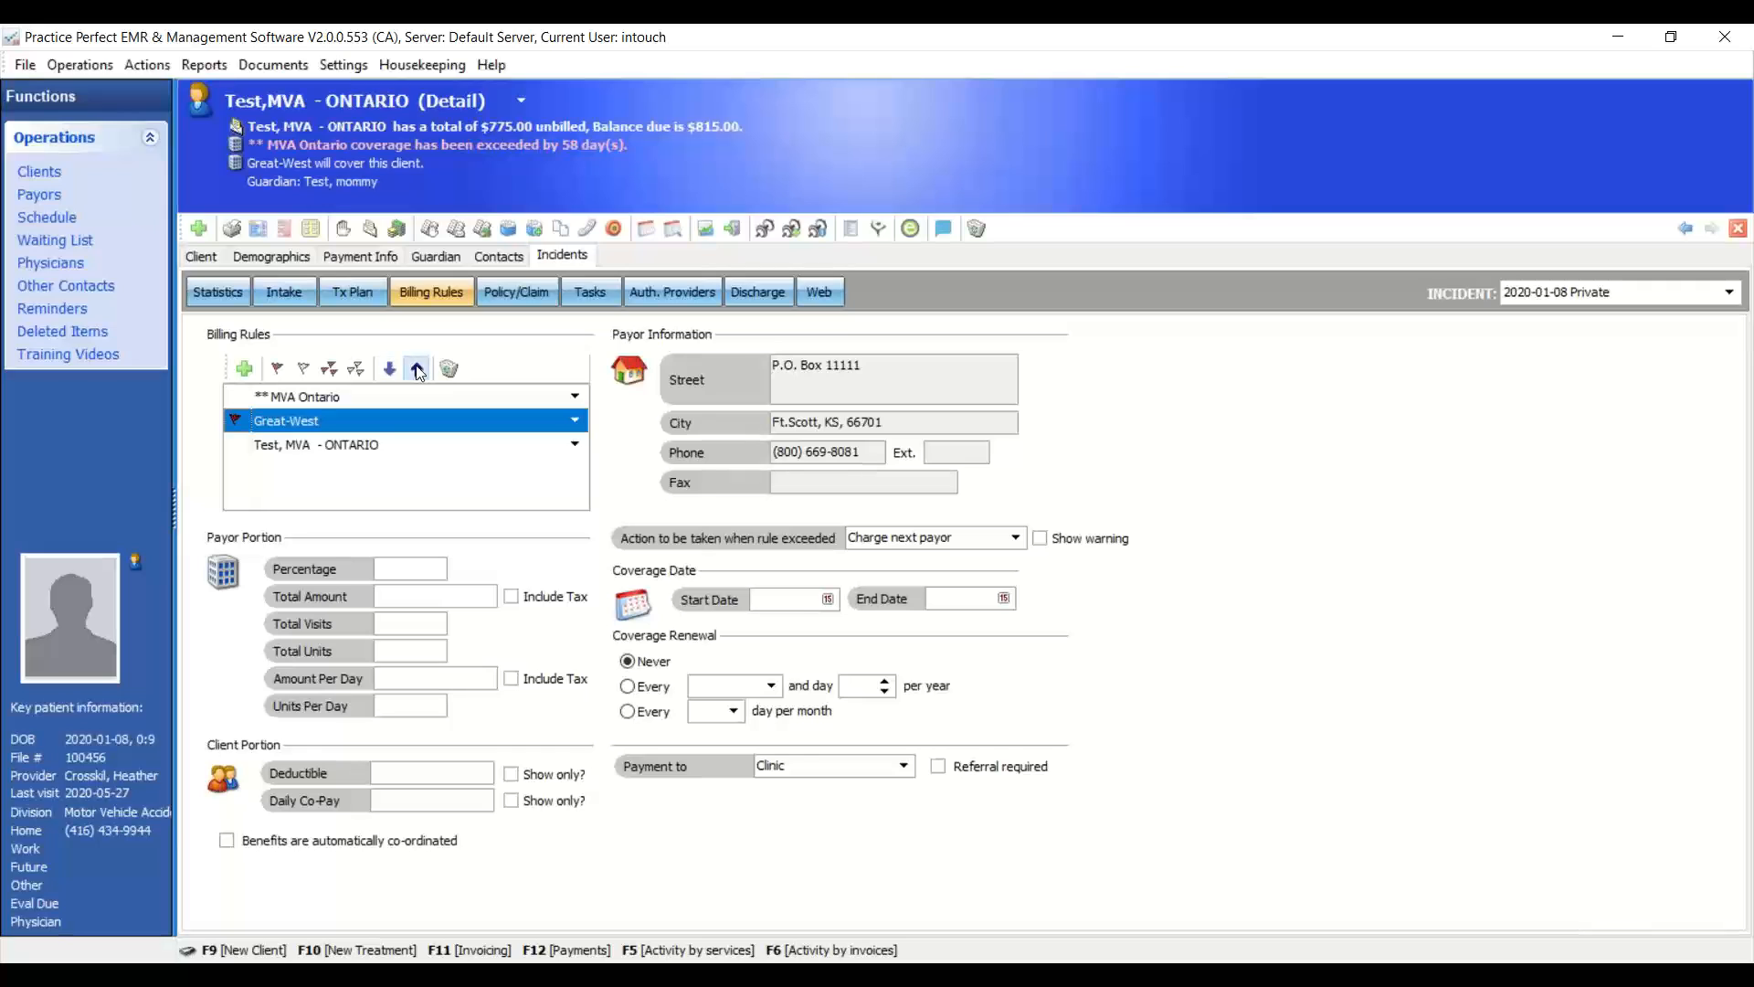
{"action": "left_click", "coordinate": [416, 370]}
- Delete the client's own billing rule and put the Great-West rule first in the payor order
{"action": "left_click", "coordinate": [246, 422]}
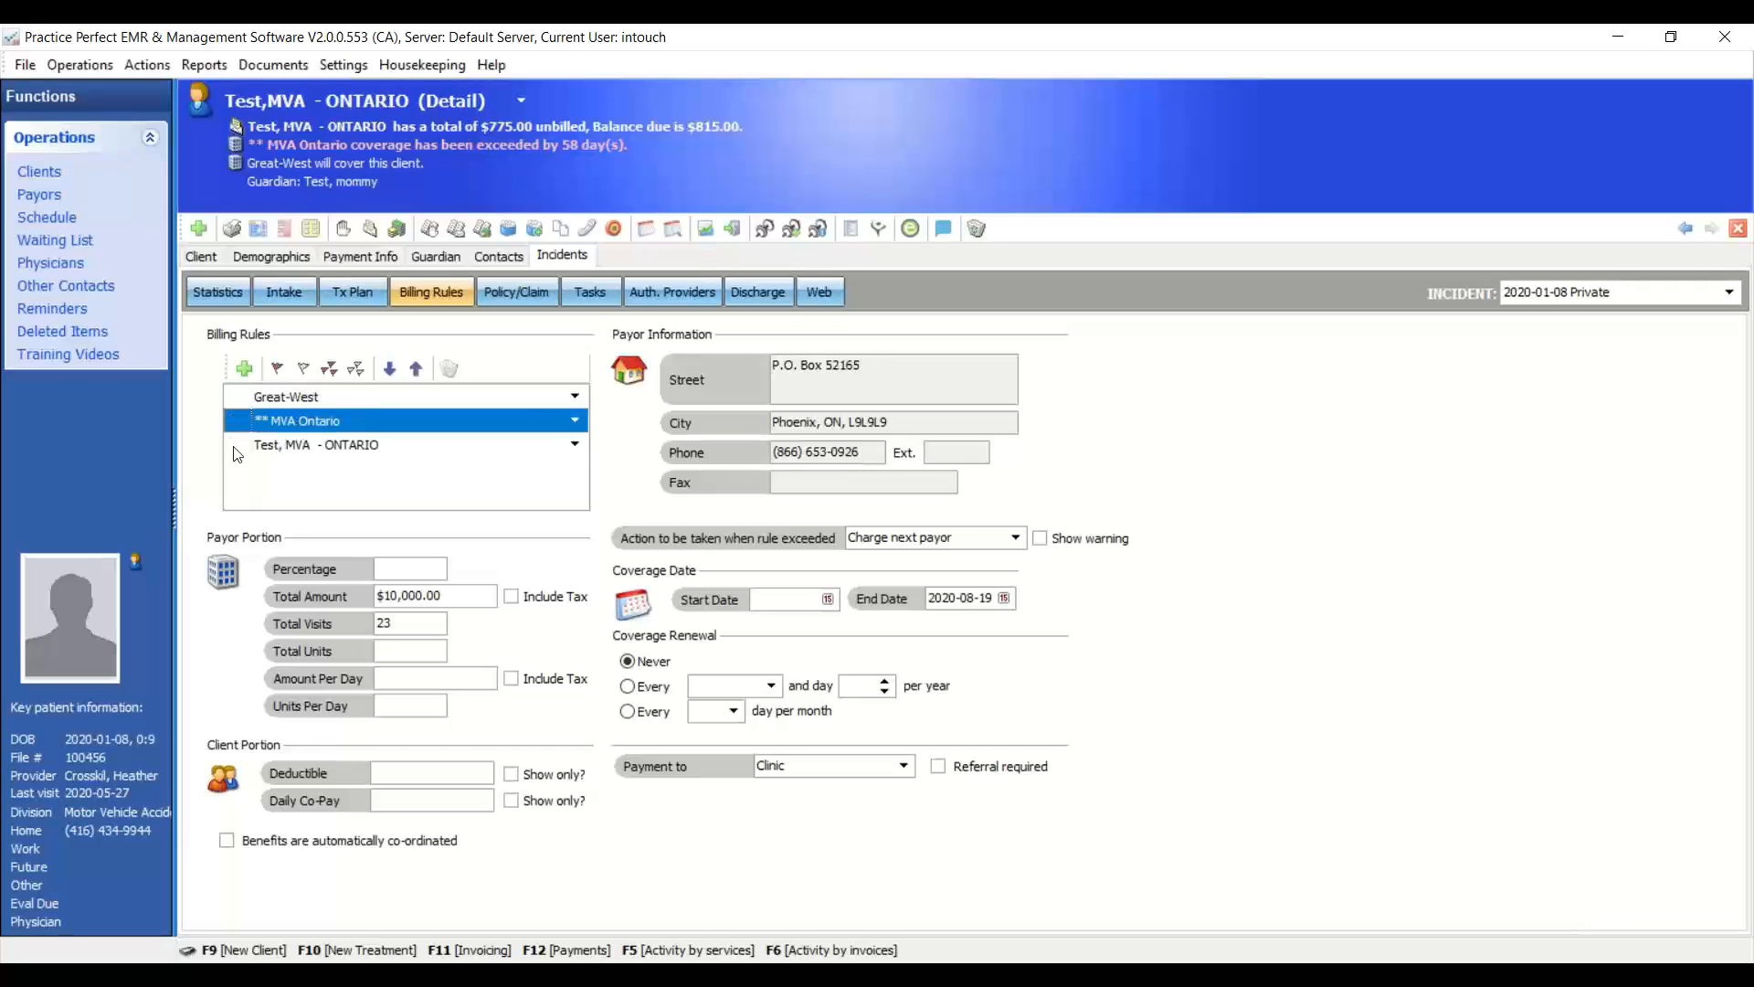
{"action": "left_click", "coordinate": [235, 447]}
{"action": "left_click", "coordinate": [447, 371]}
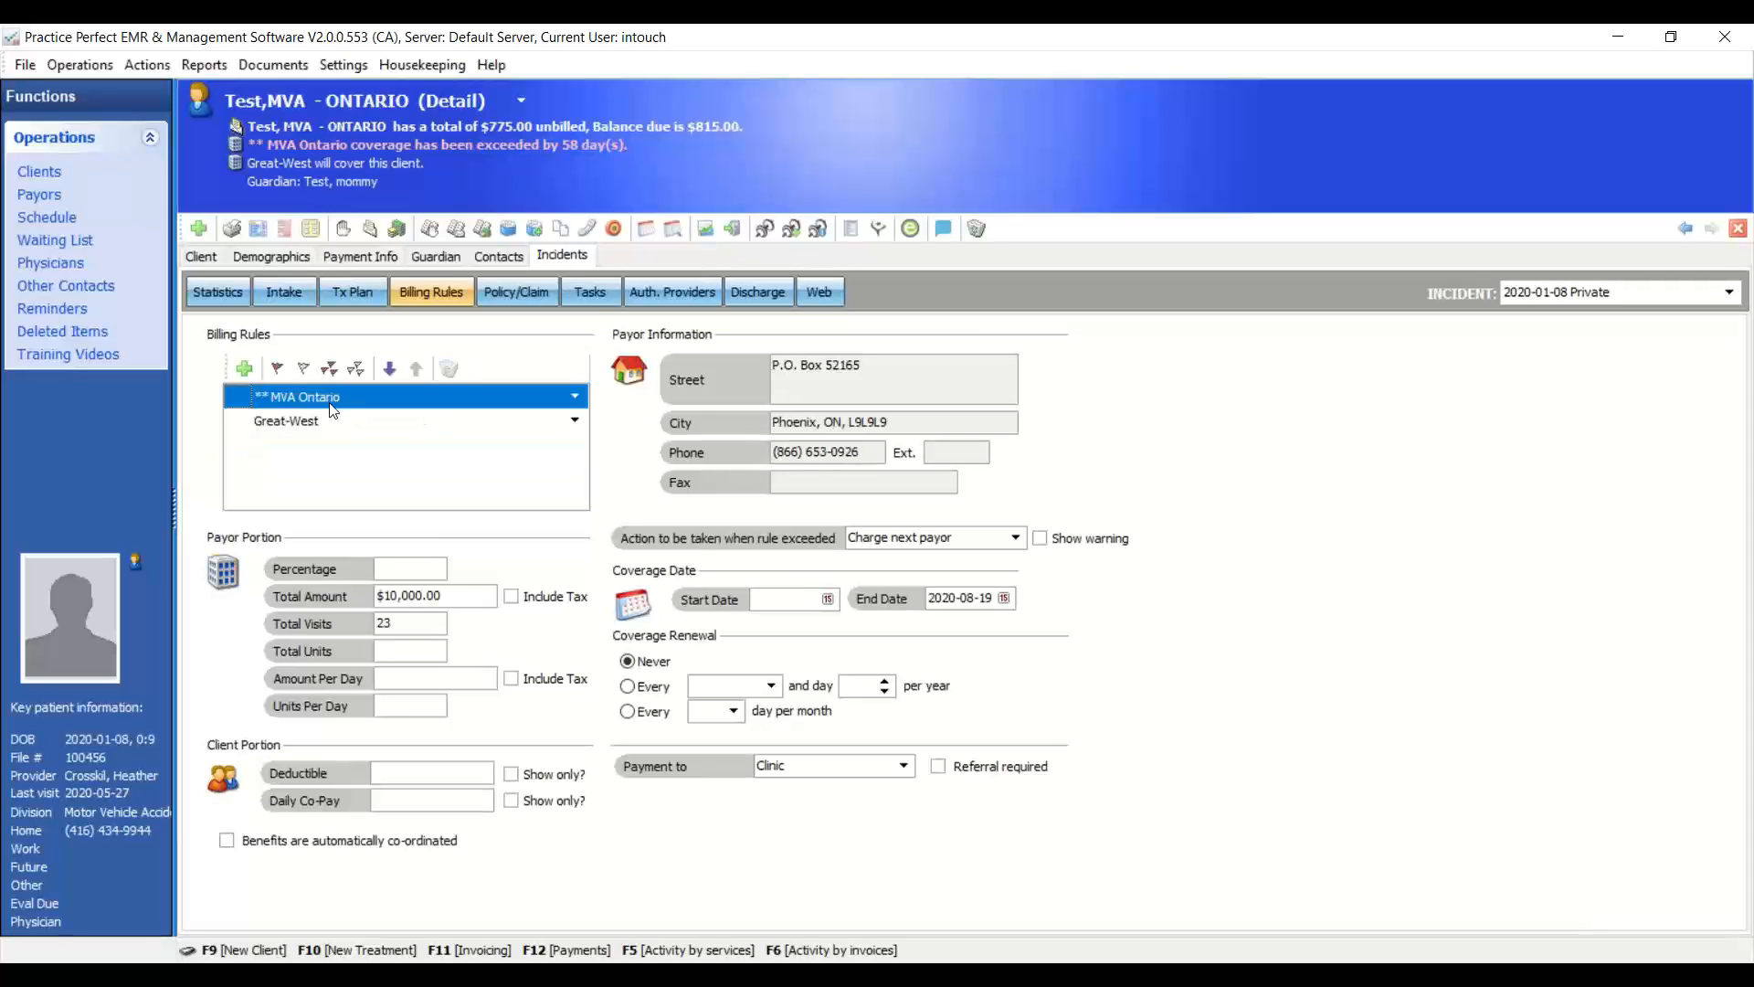
{"action": "left_click", "coordinate": [296, 425]}
{"action": "left_click", "coordinate": [416, 370]}
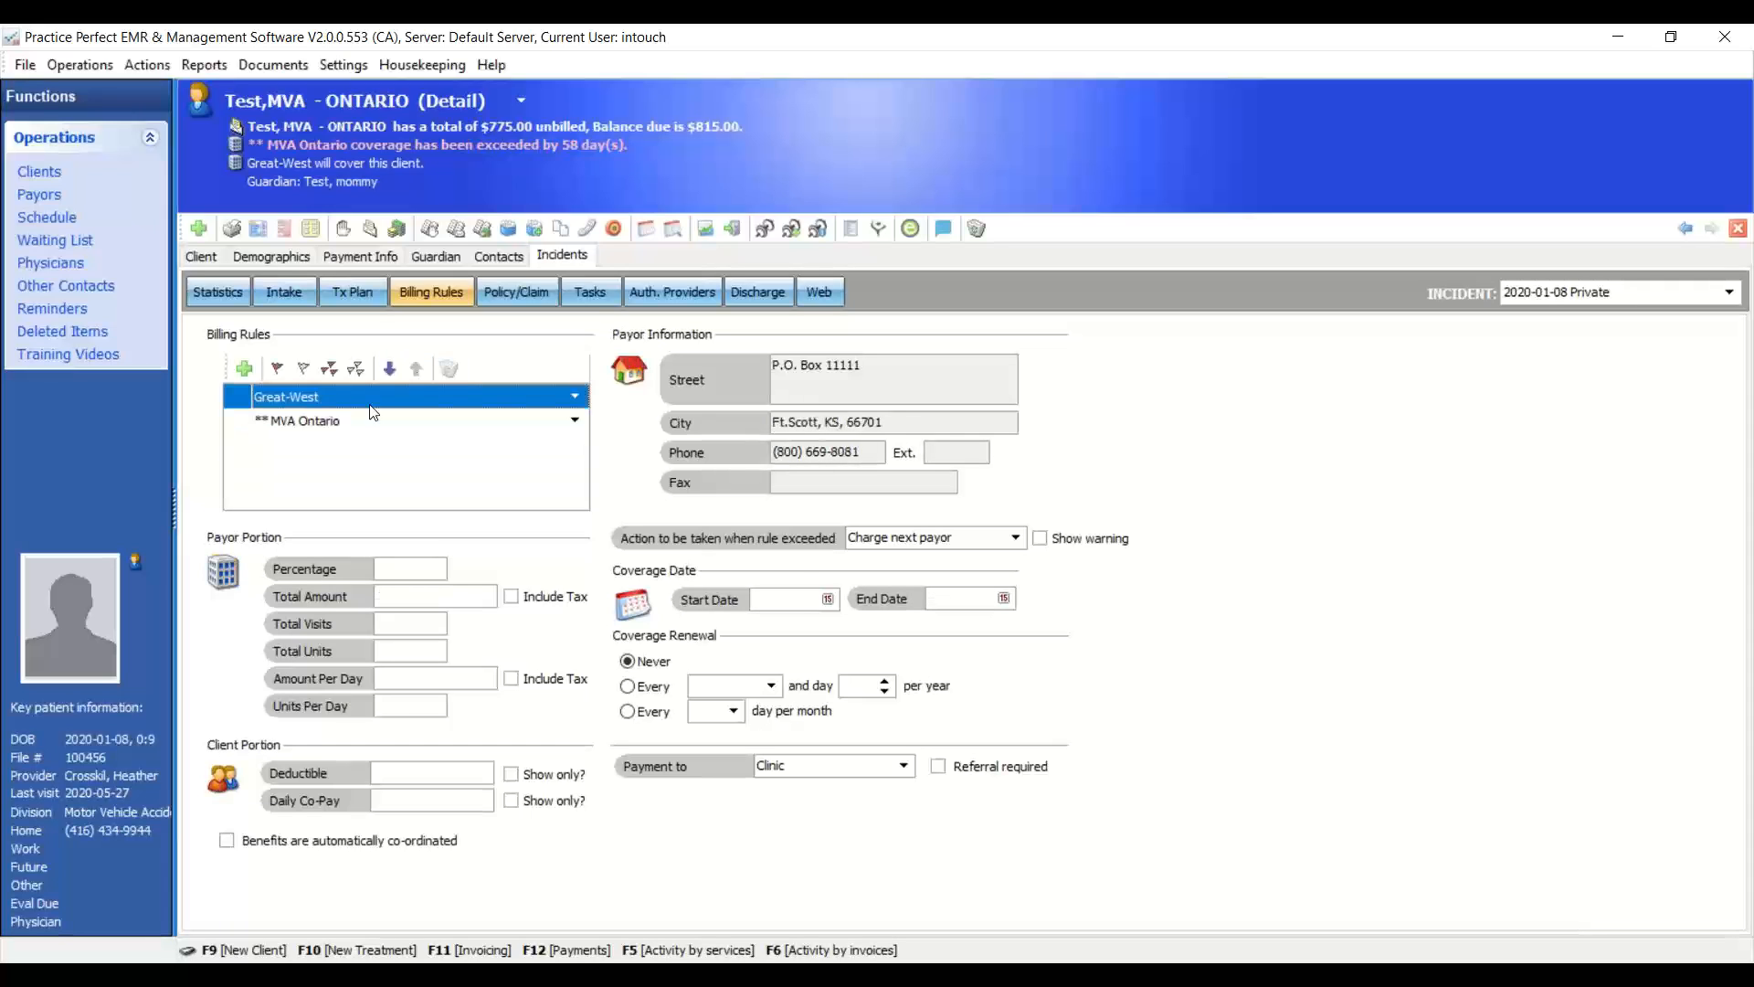
- Delete the MVA Ontario billing rule from the incident
{"action": "left_click", "coordinate": [245, 400]}
{"action": "left_click", "coordinate": [315, 426]}
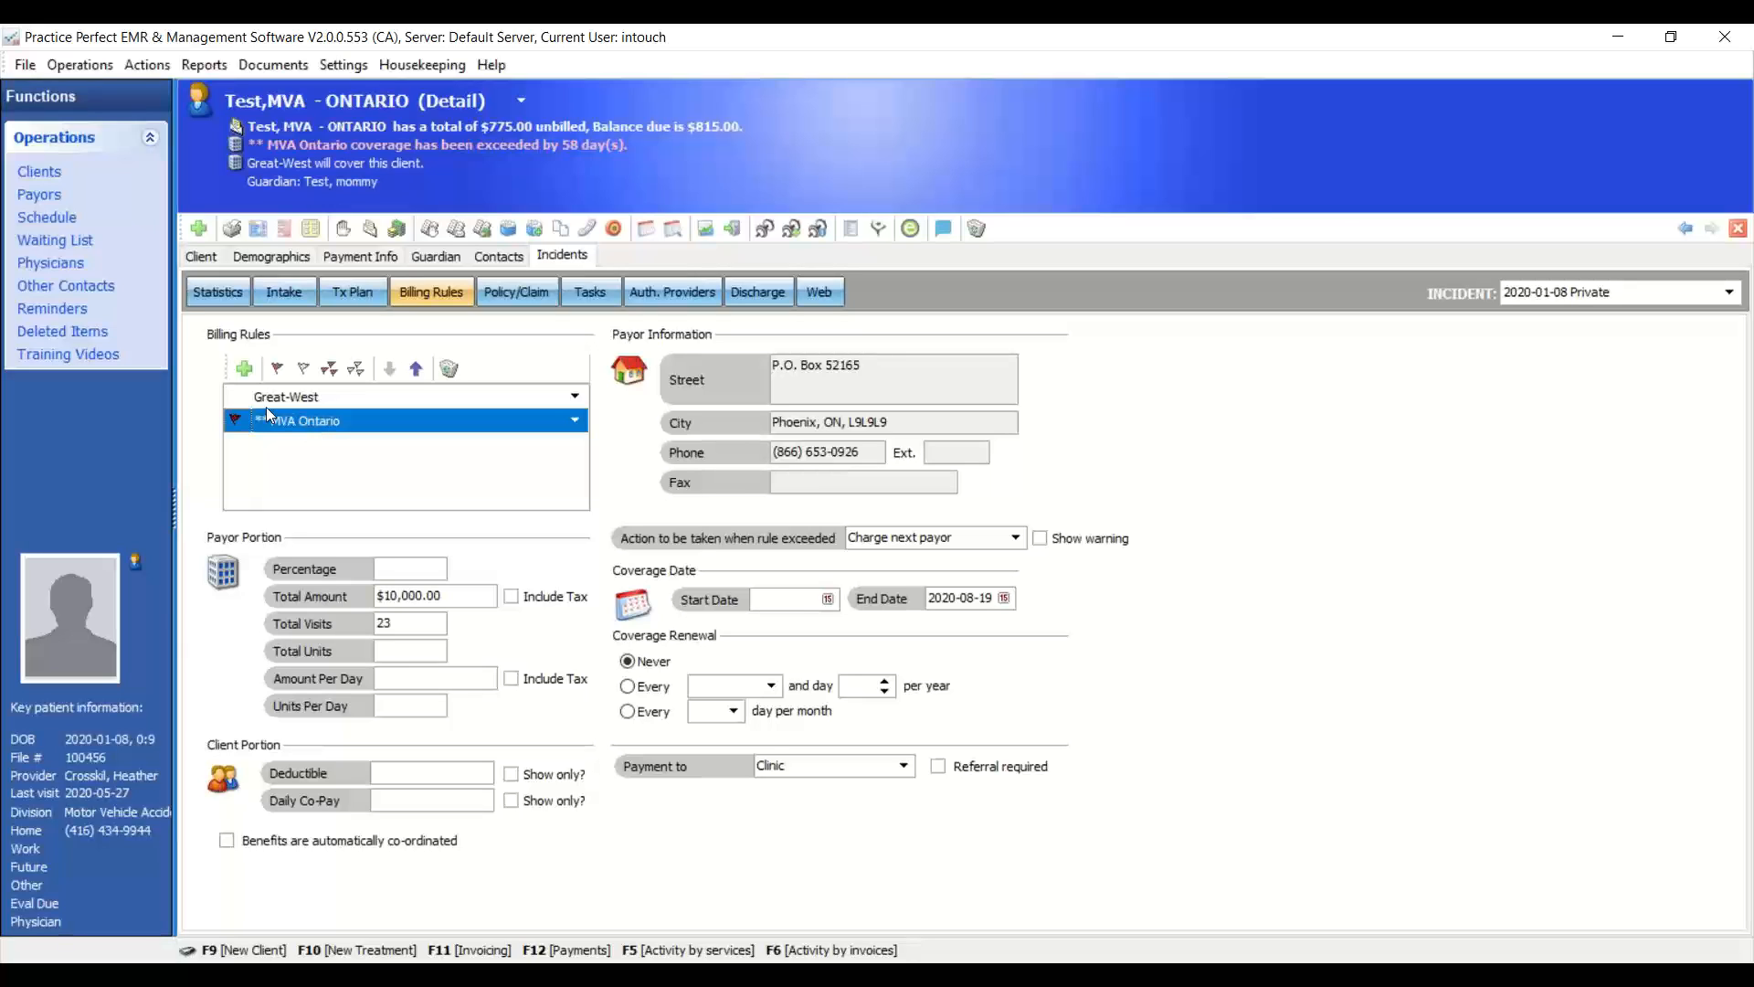
{"action": "left_click", "coordinate": [237, 400]}
{"action": "left_click", "coordinate": [237, 417]}
{"action": "left_click", "coordinate": [234, 398]}
{"action": "left_click", "coordinate": [234, 398]}
{"action": "left_click", "coordinate": [447, 368]}
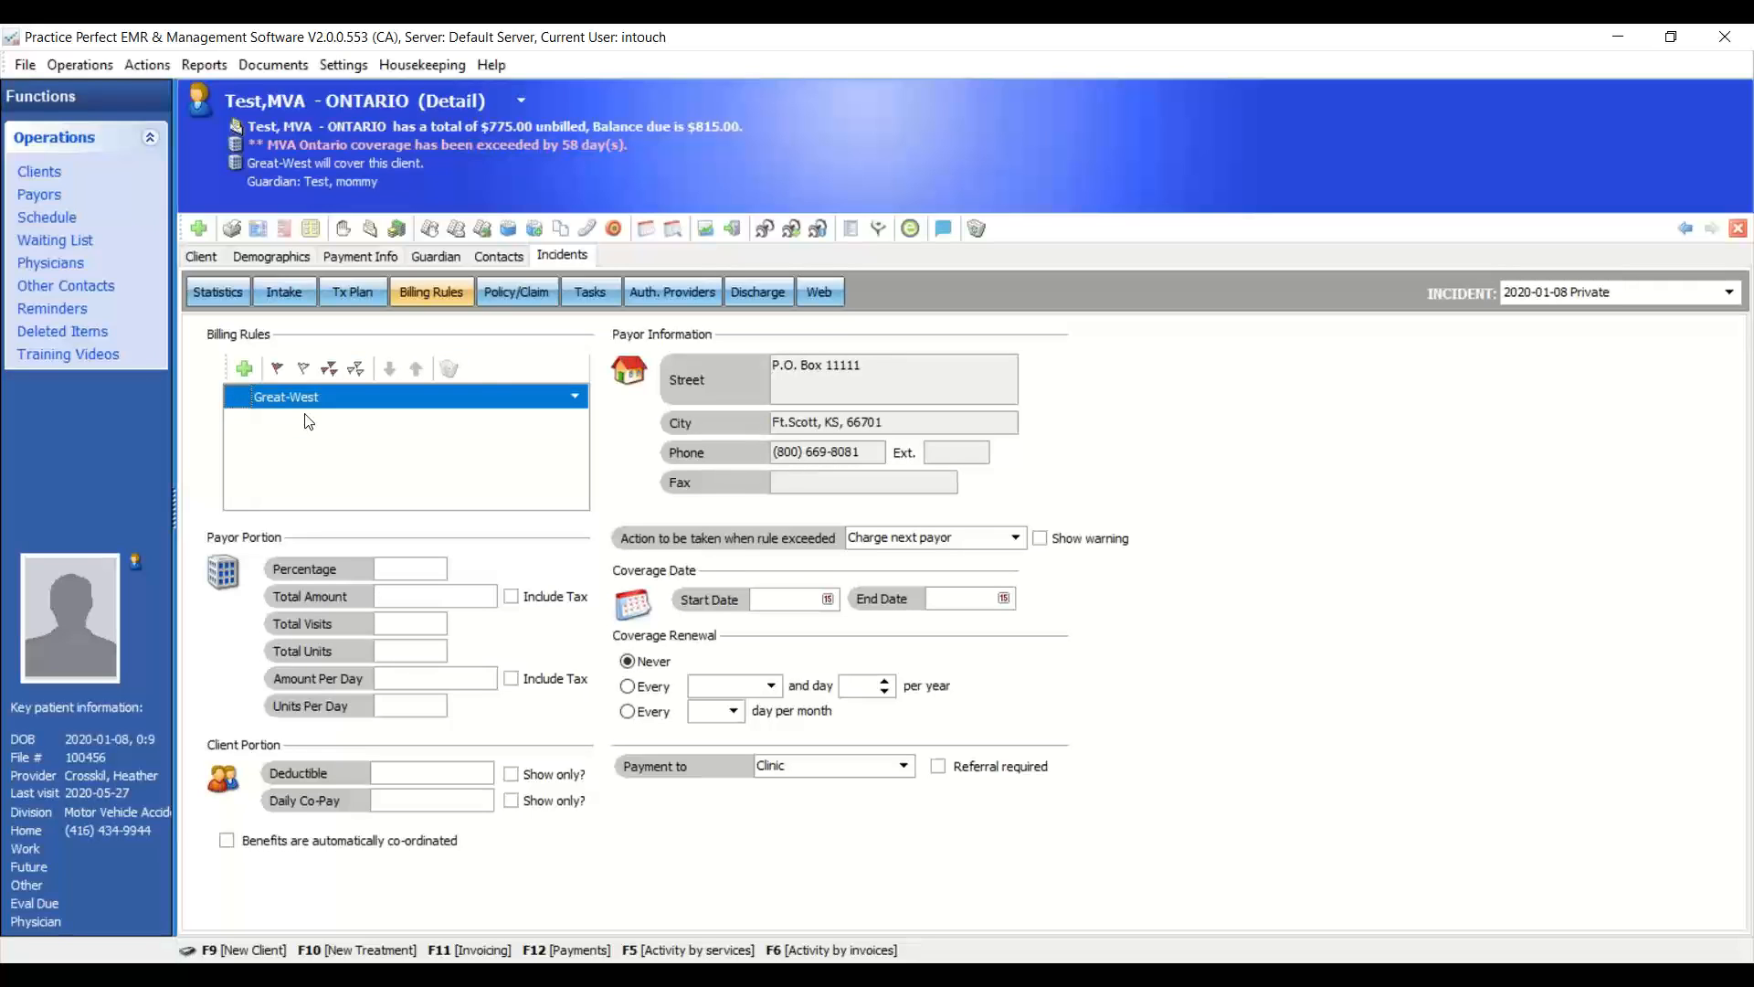
- Set the Great-West rule's payor portion to a total amount of $1,000.00, 12 visits and 23 total units
{"action": "left_click", "coordinate": [574, 397]}
{"action": "left_click", "coordinate": [577, 400]}
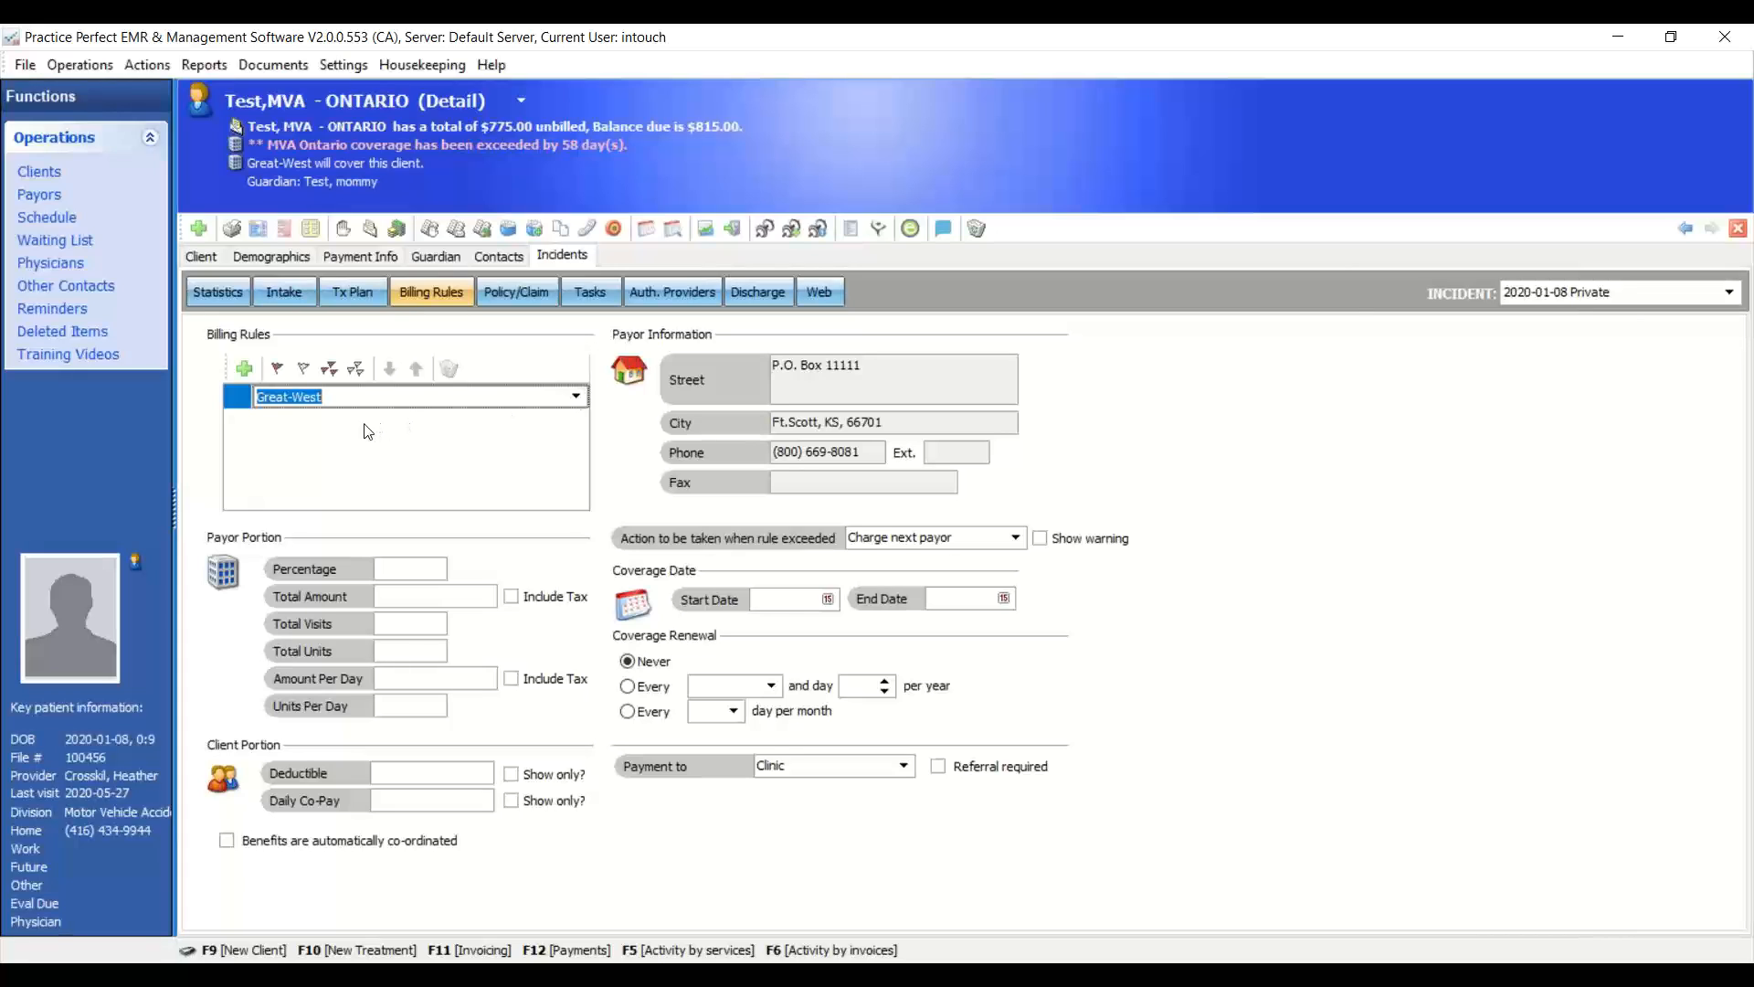
{"action": "left_click", "coordinate": [398, 599]}
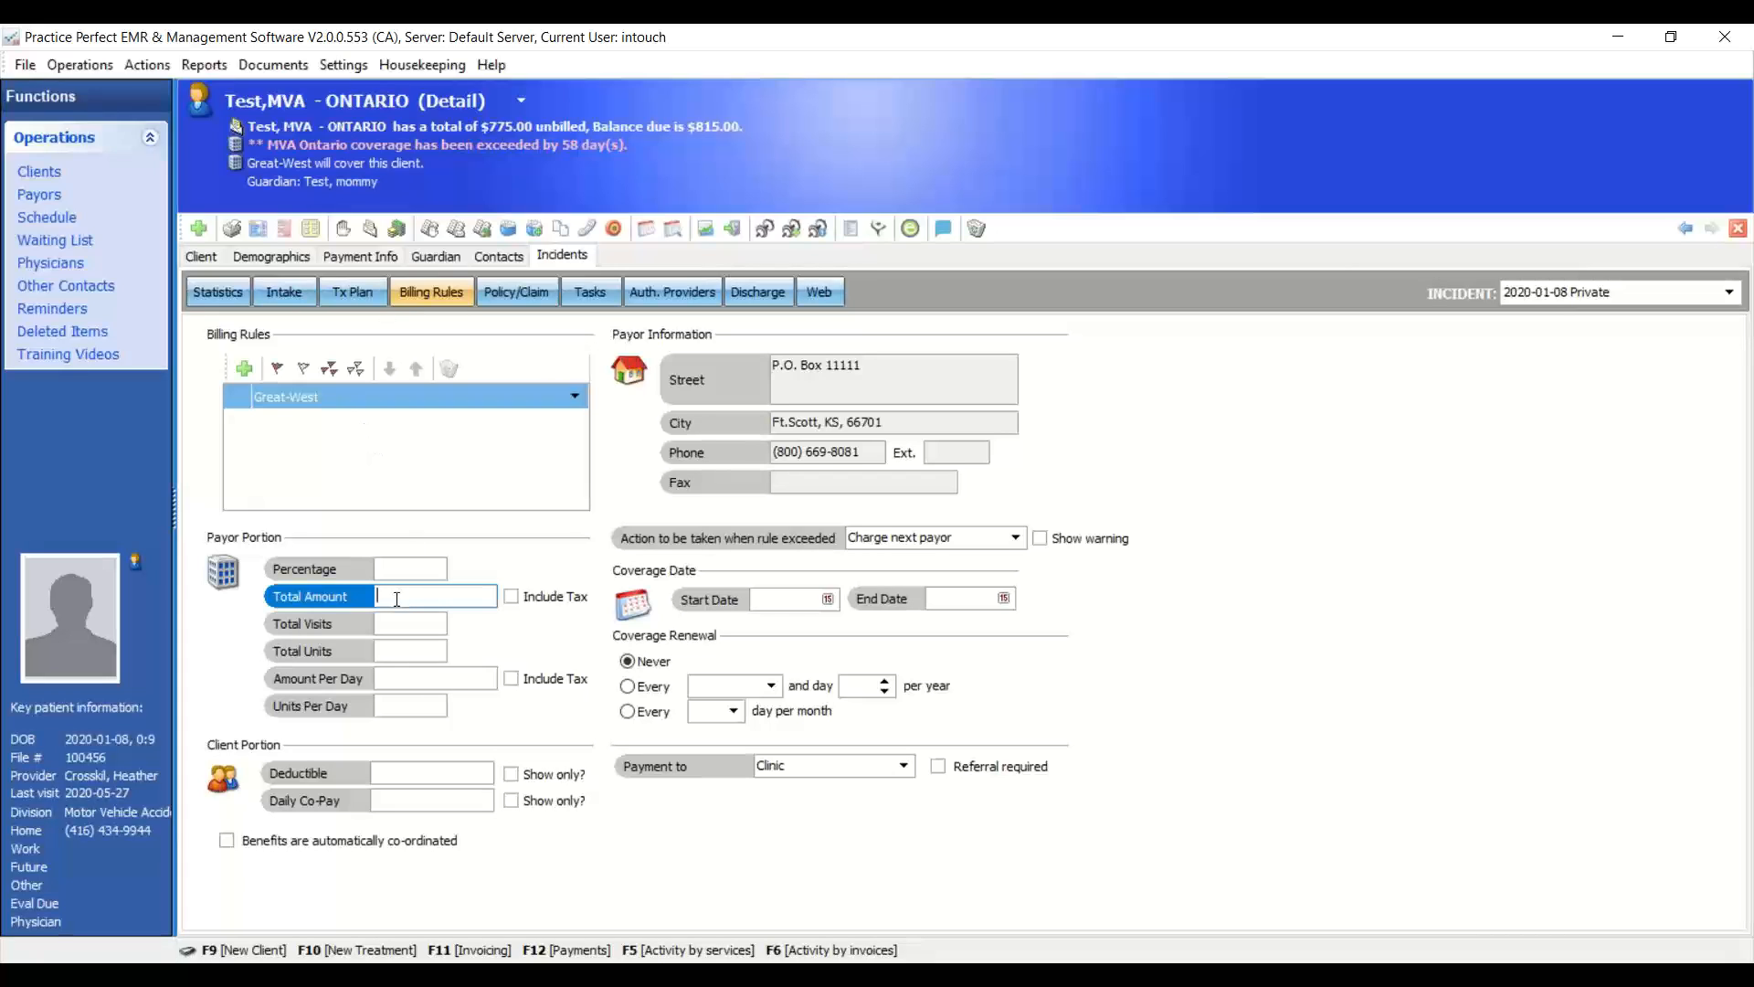
{"action": "type", "text": "1000"}
{"action": "left_click", "coordinate": [398, 629]}
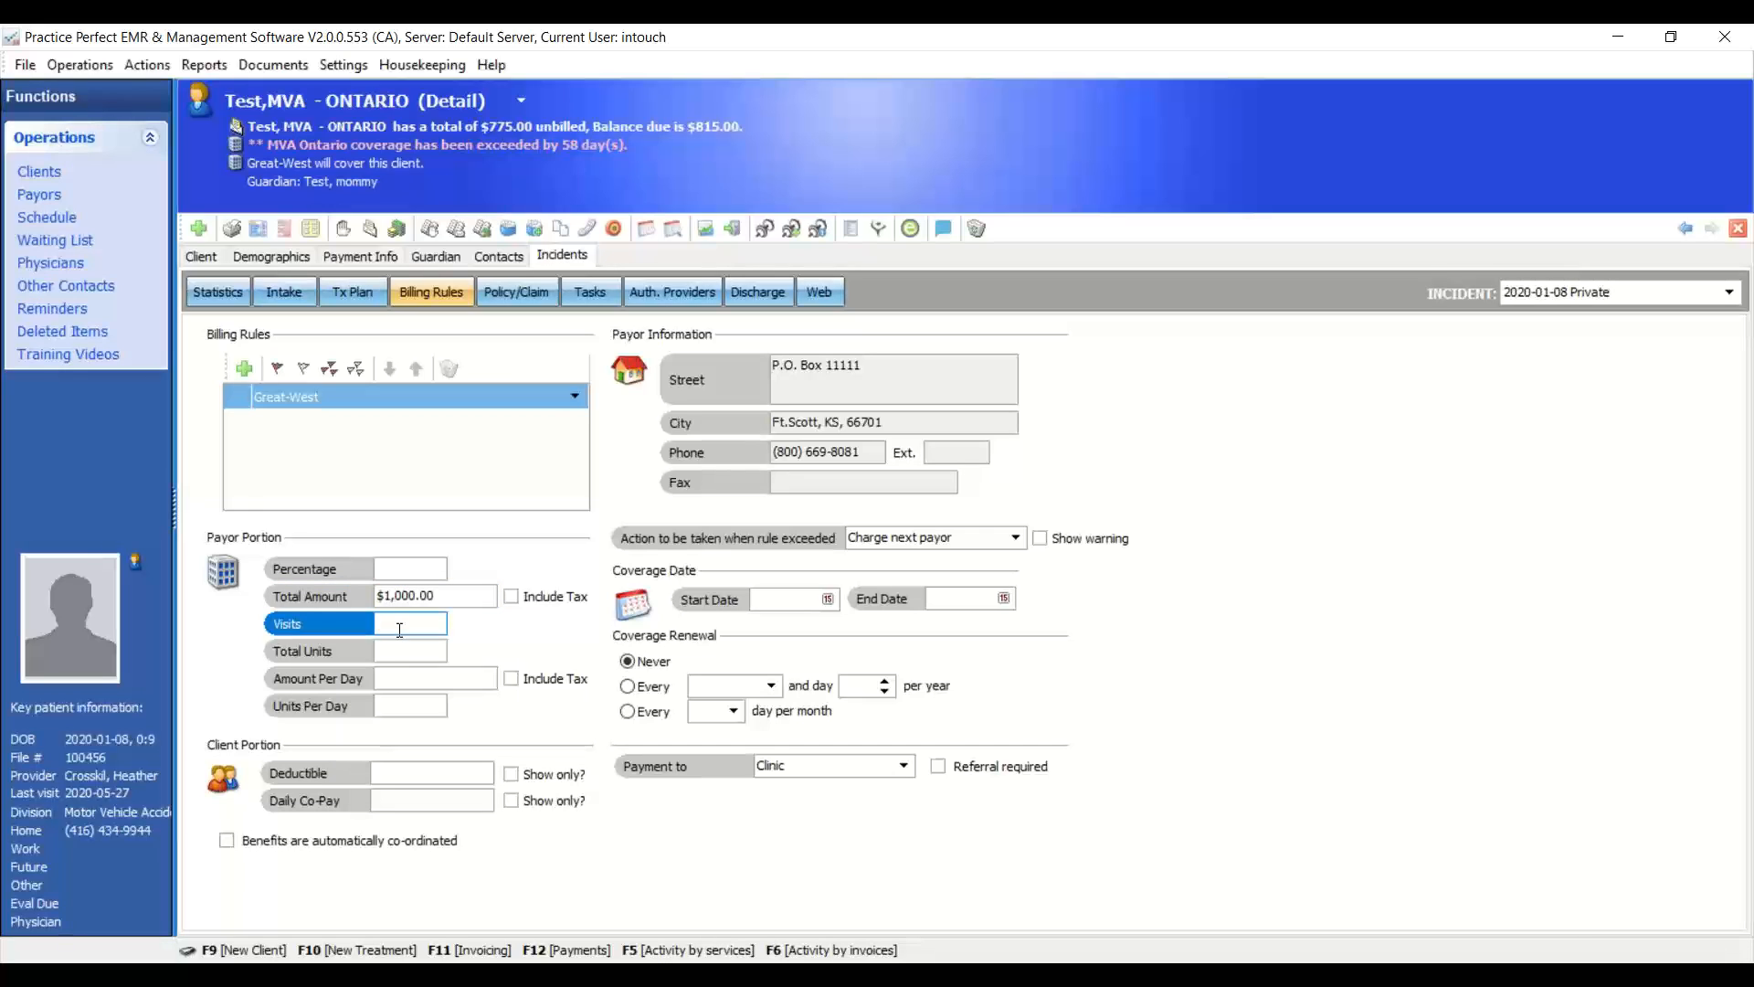
{"action": "type", "text": "12"}
{"action": "left_click", "coordinate": [400, 650]}
{"action": "type", "text": "23"}
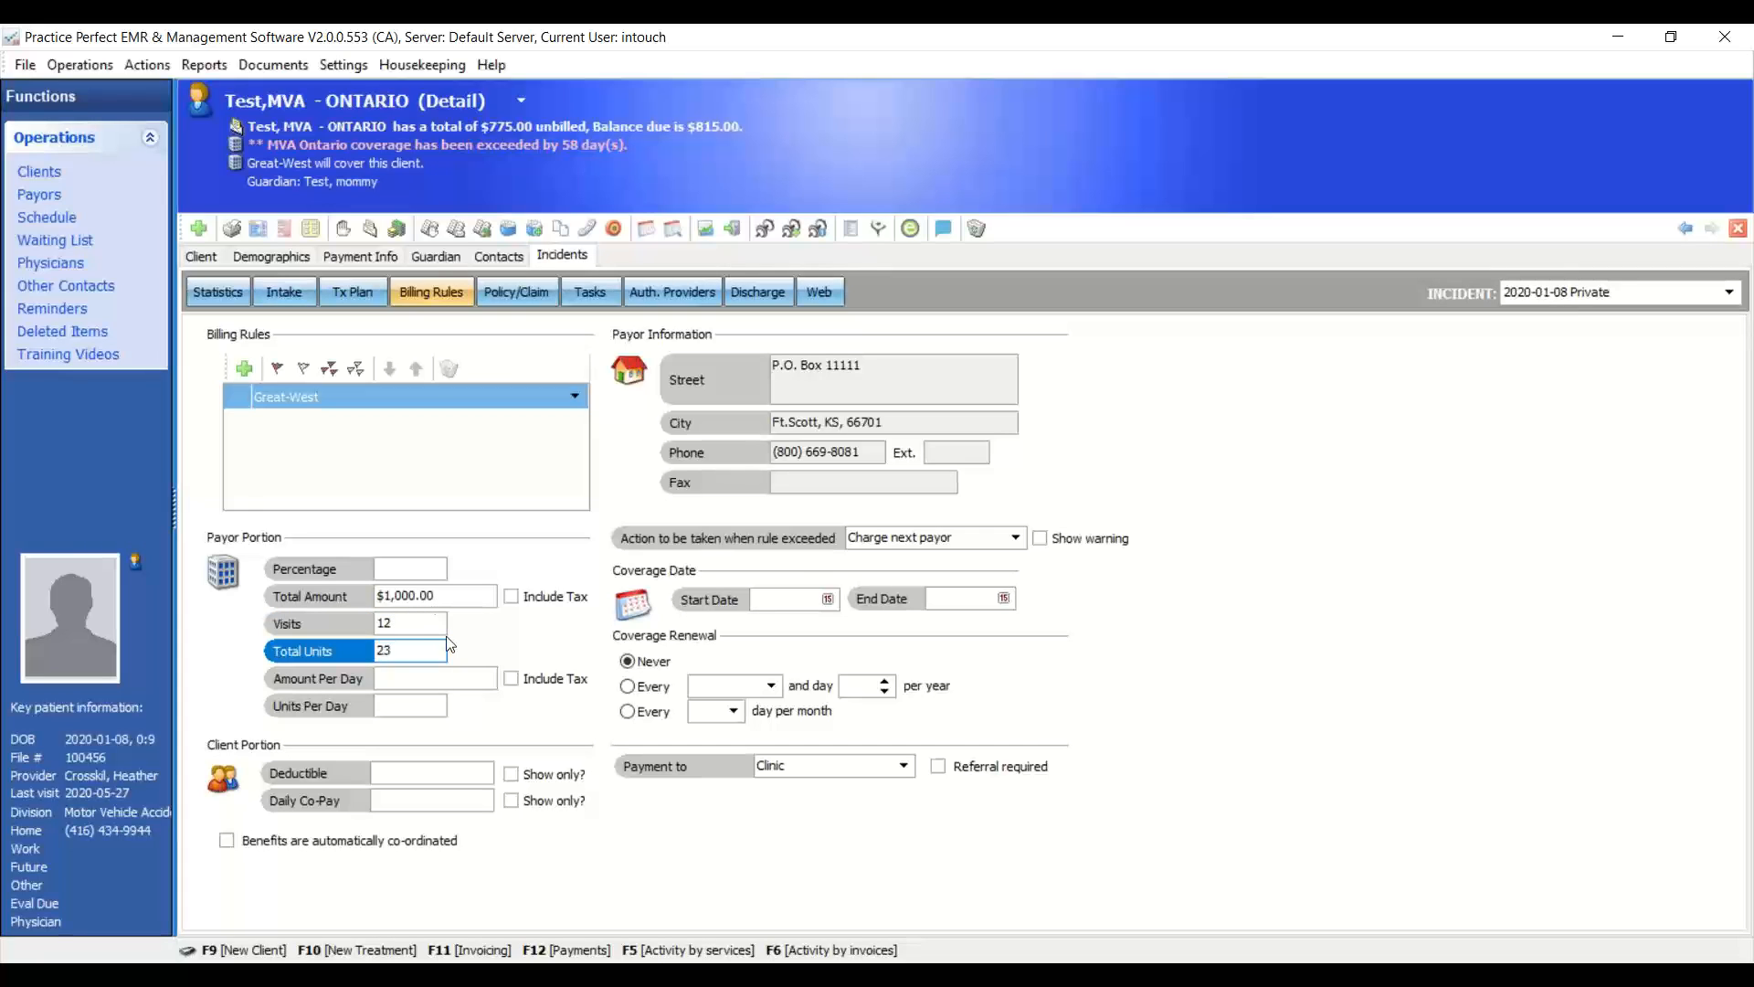
- Set the Great-West rule's coverage end date to 2020-11-06 and reload the billing rules to refresh the client's coverage summary
{"action": "left_click", "coordinate": [1008, 600]}
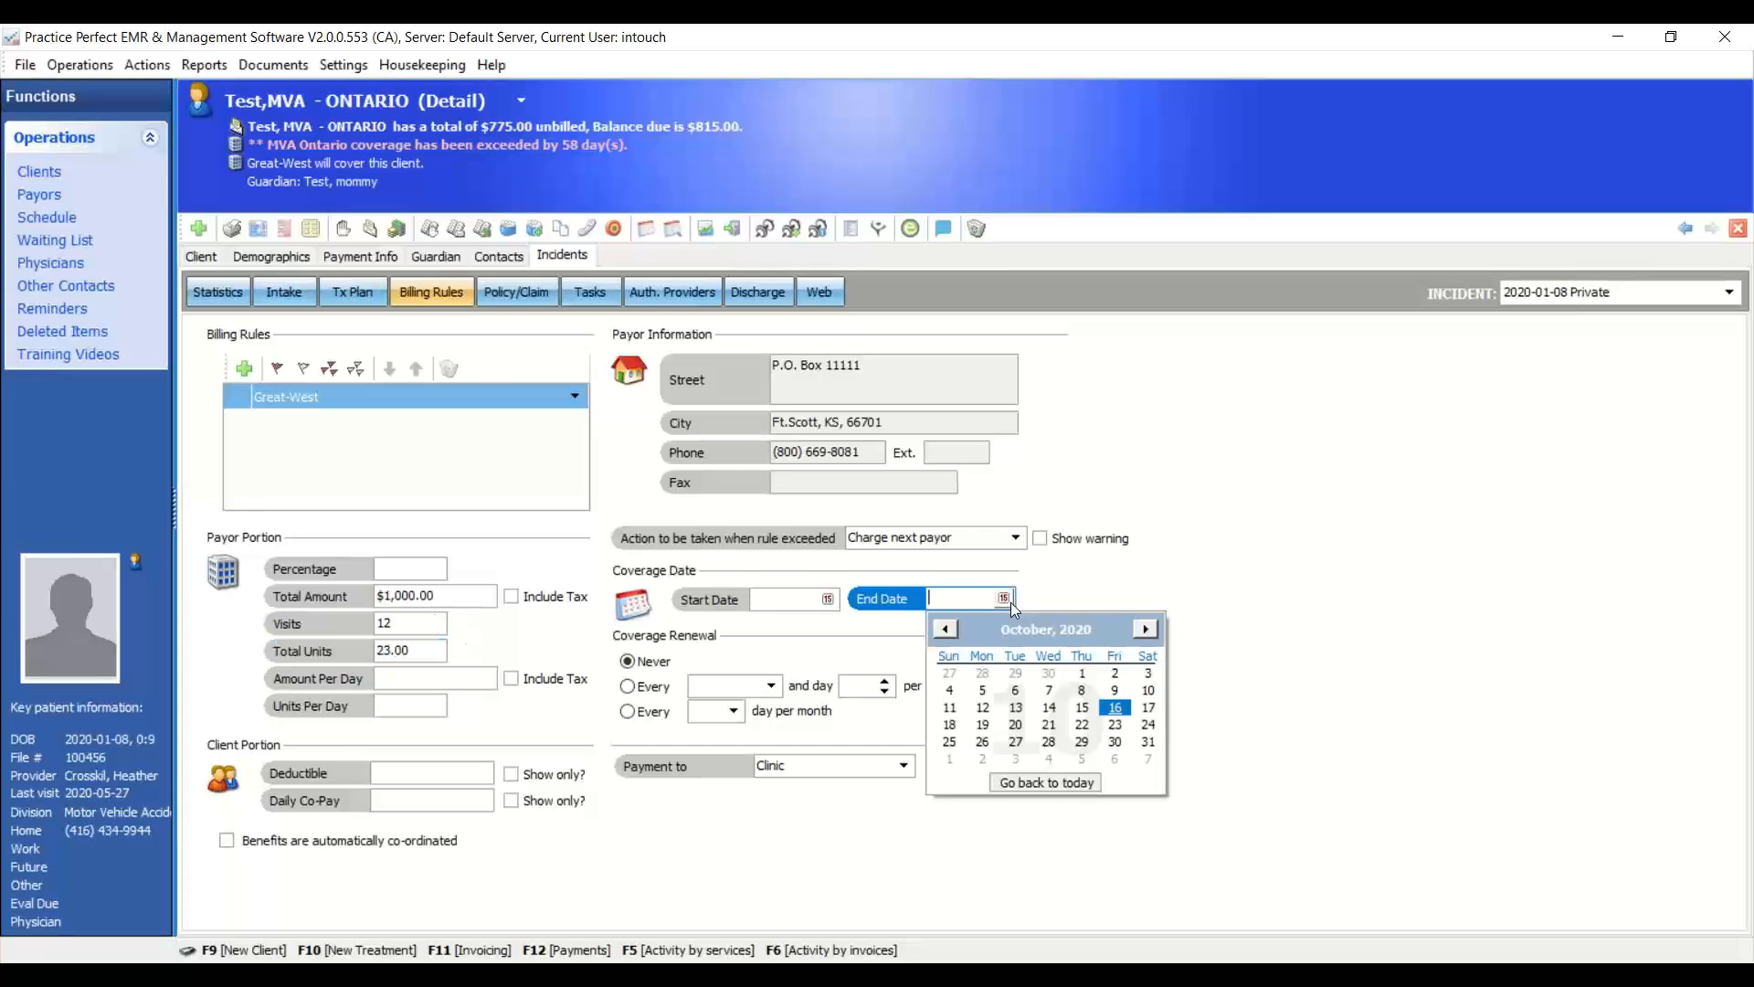
{"action": "left_click", "coordinate": [1146, 629]}
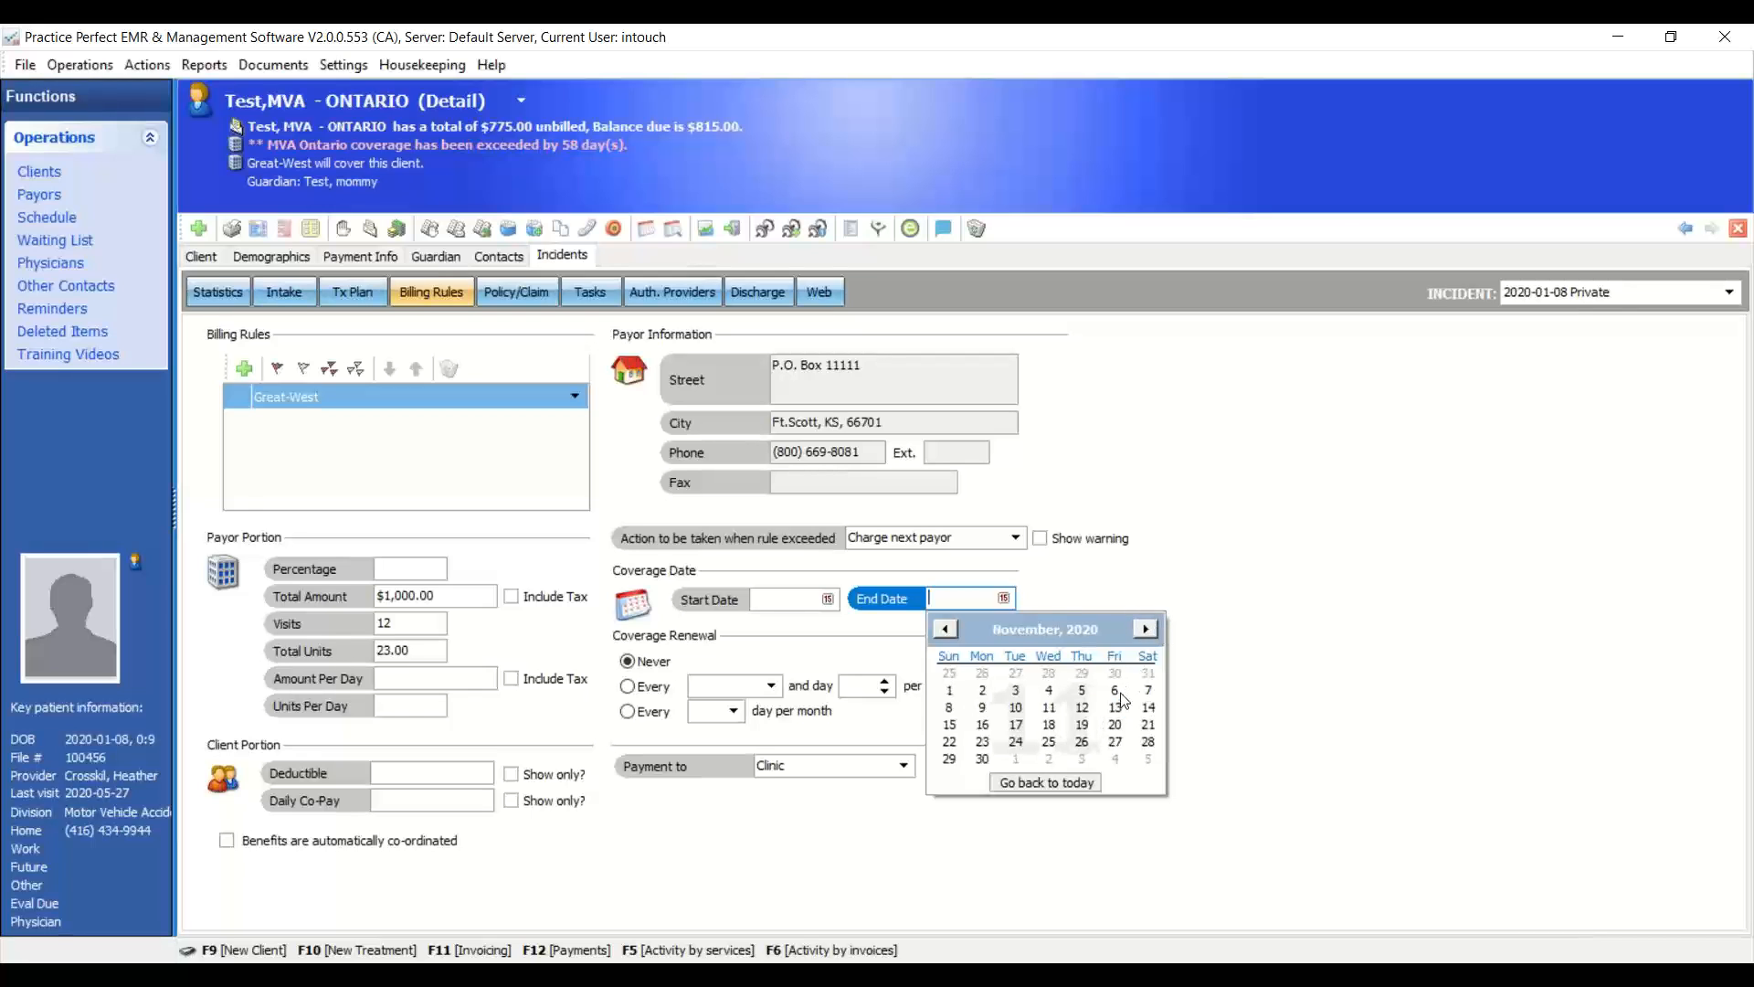
{"action": "left_click", "coordinate": [1116, 691]}
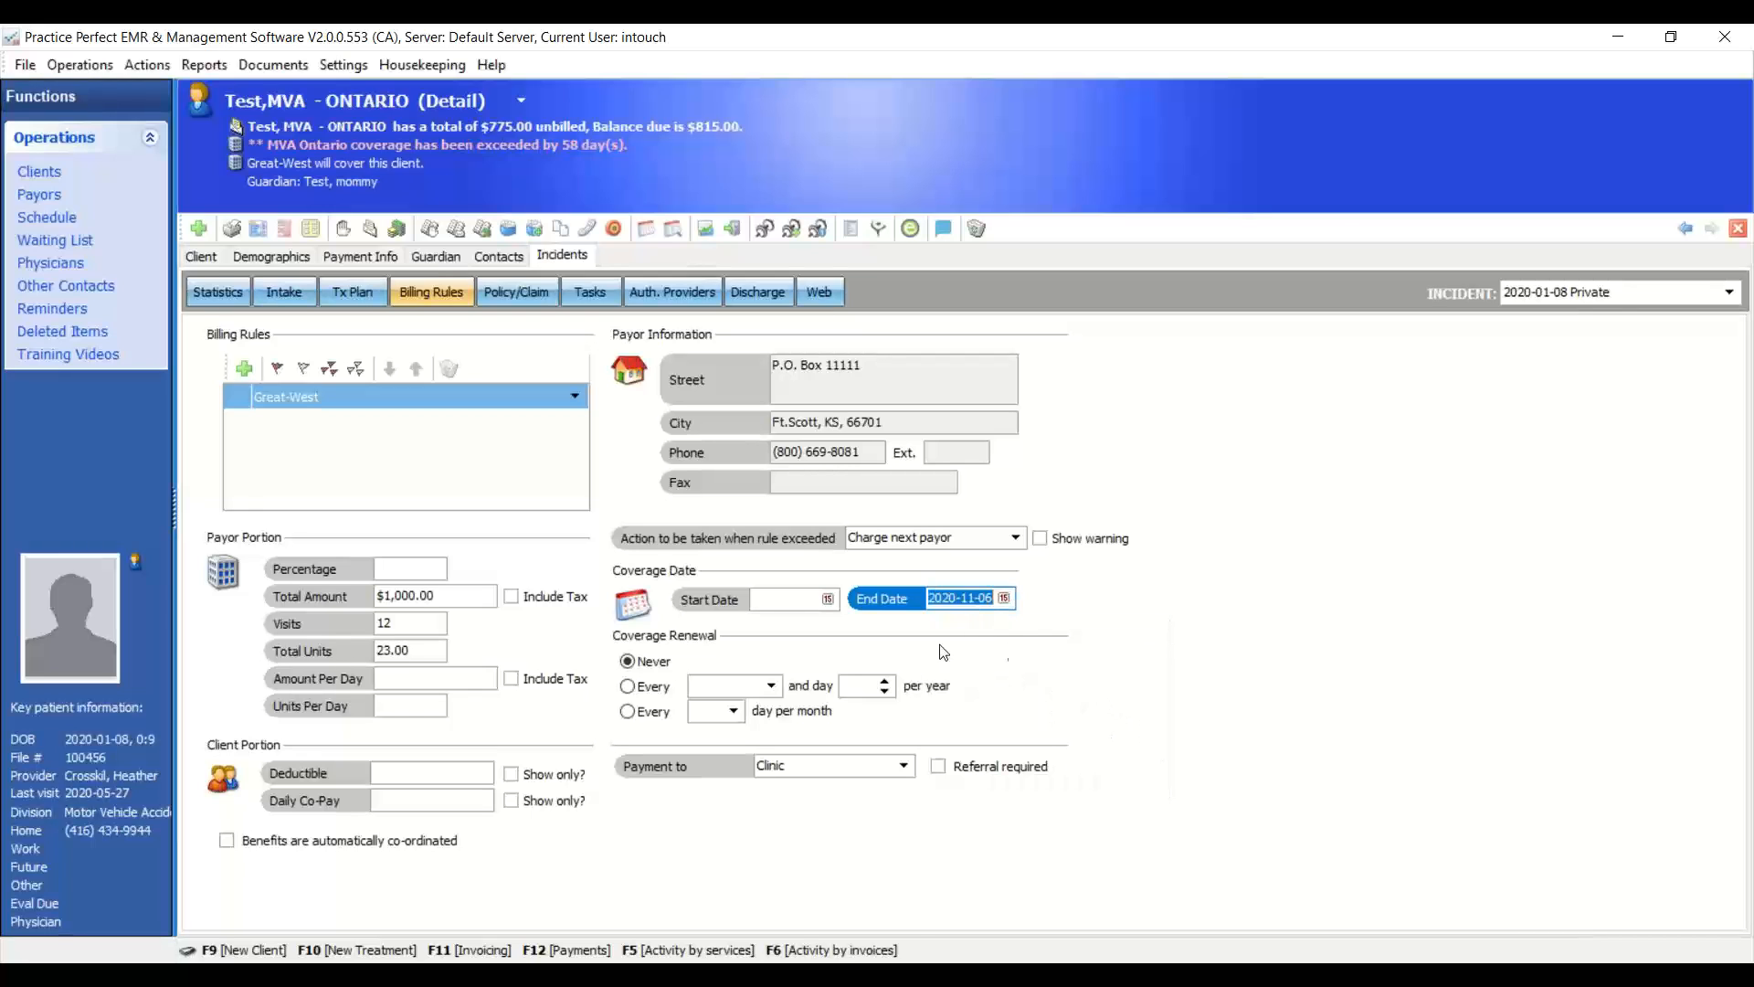
{"action": "left_click", "coordinate": [475, 600]}
{"action": "left_click", "coordinate": [434, 622]}
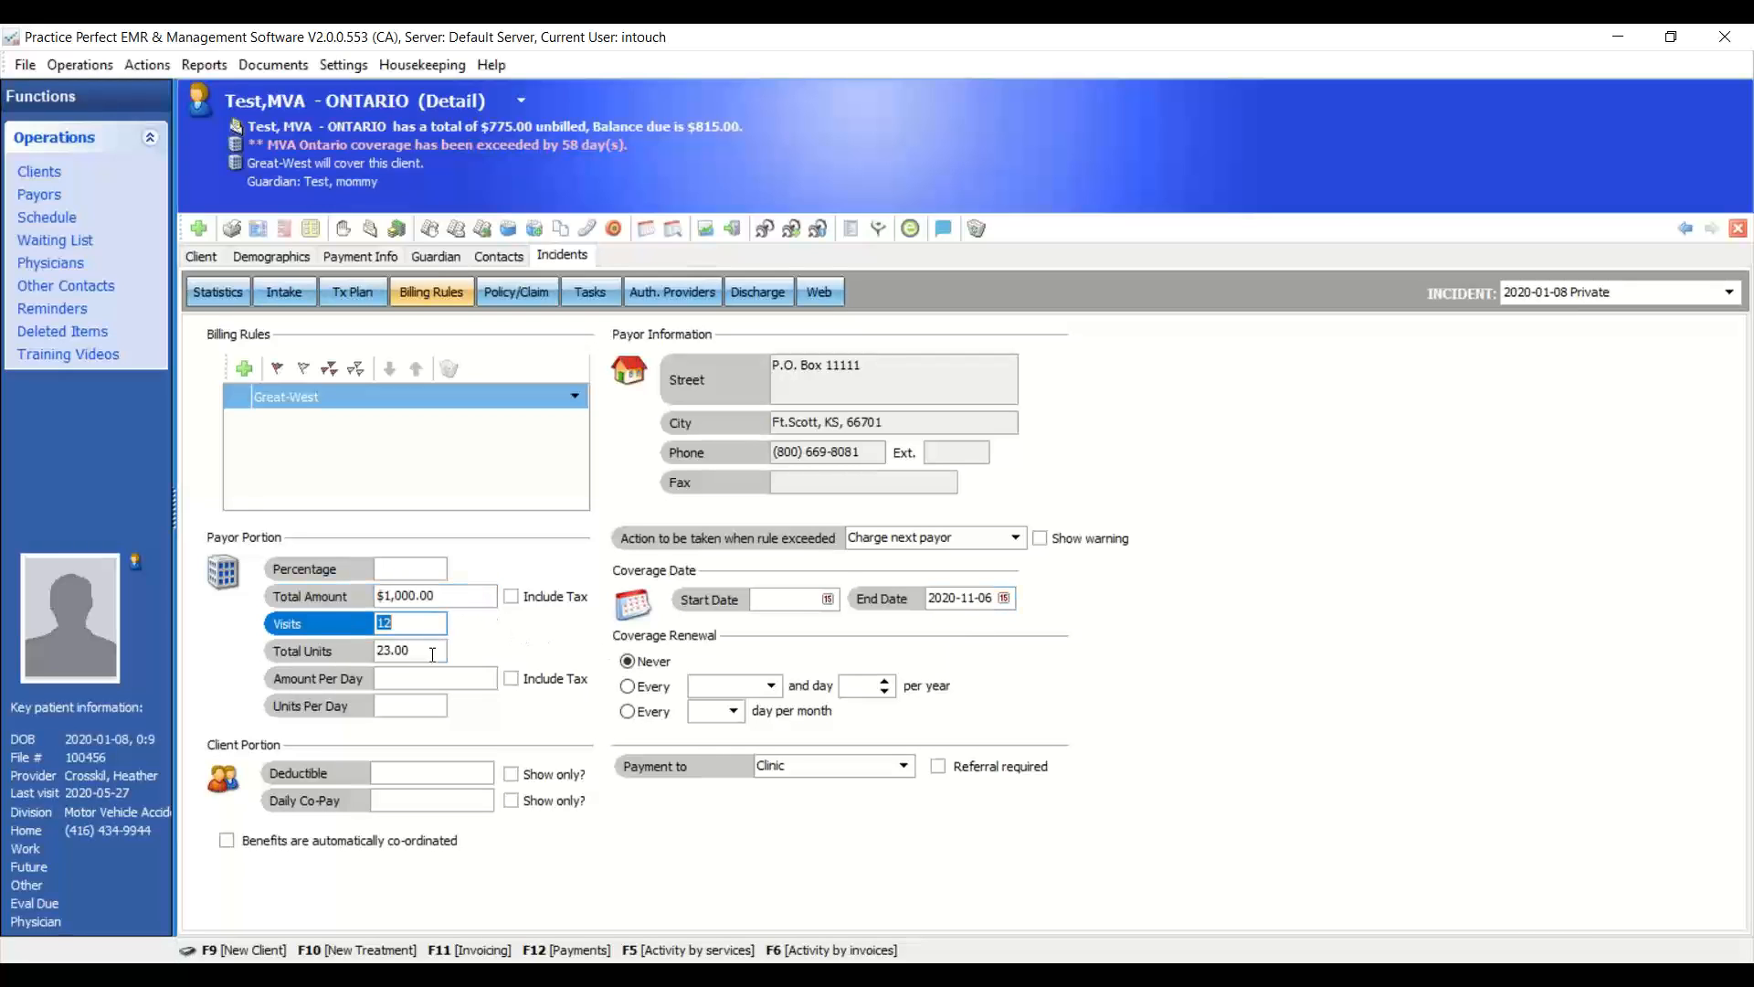
{"action": "left_click", "coordinate": [433, 651]}
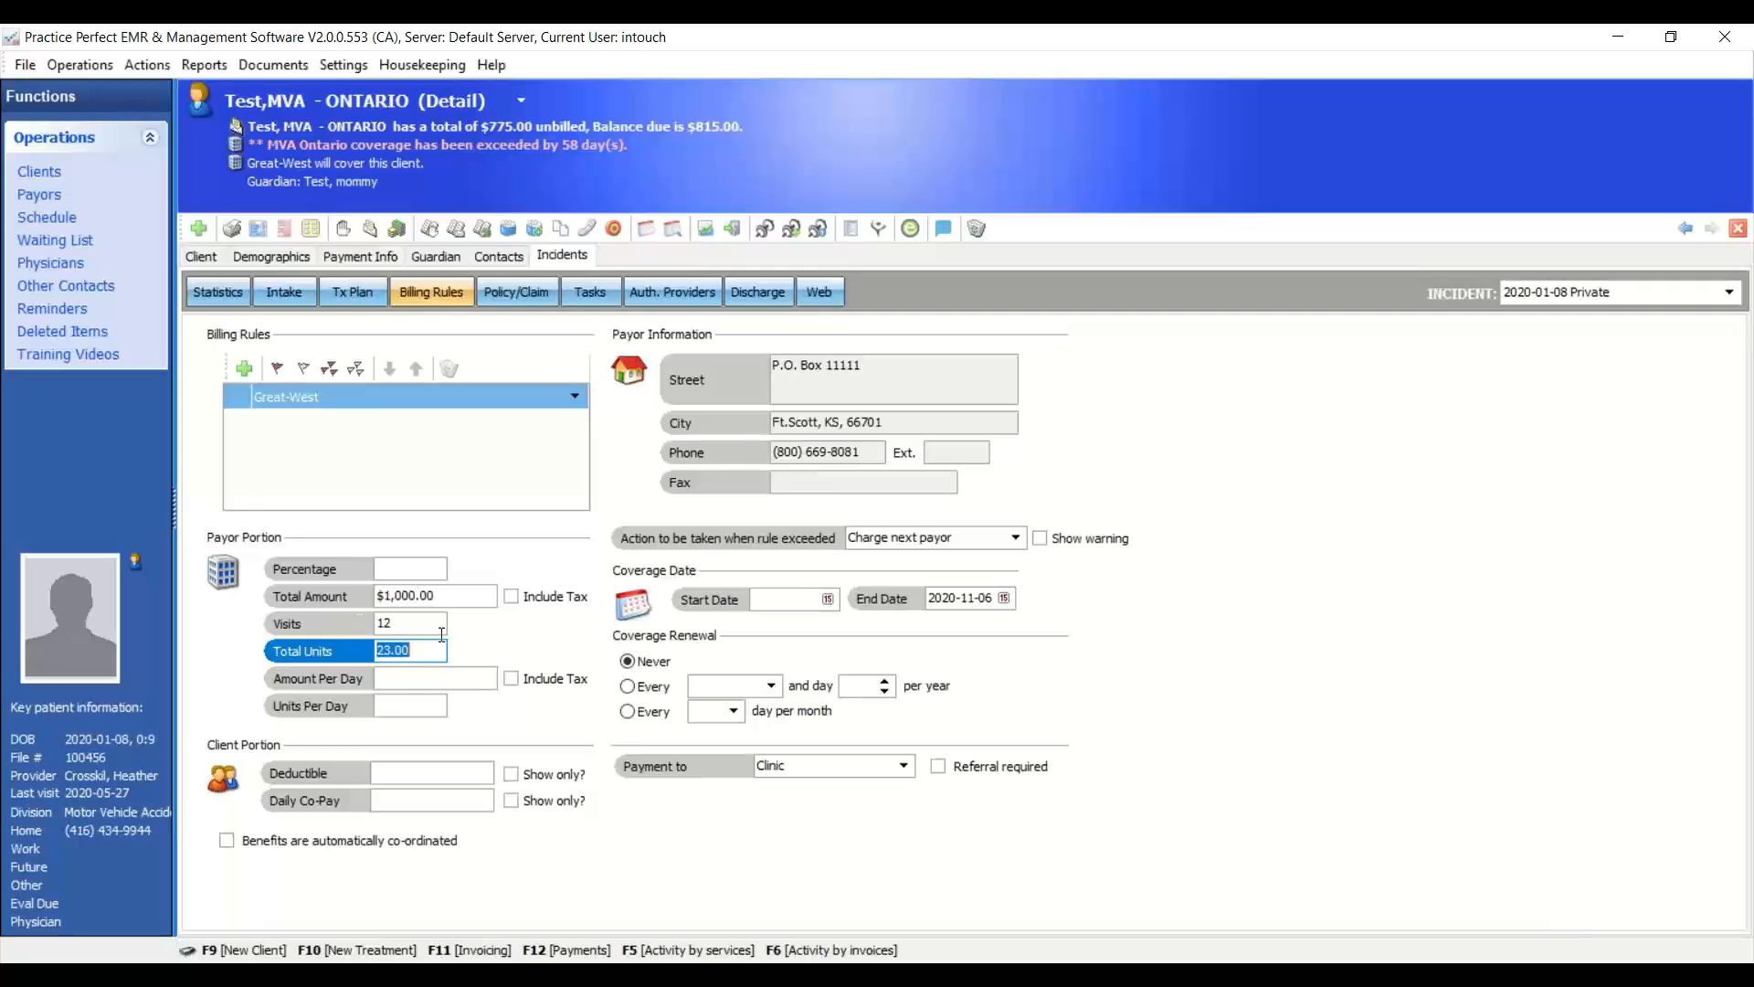
{"action": "left_click", "coordinate": [359, 294]}
{"action": "left_click", "coordinate": [408, 297]}
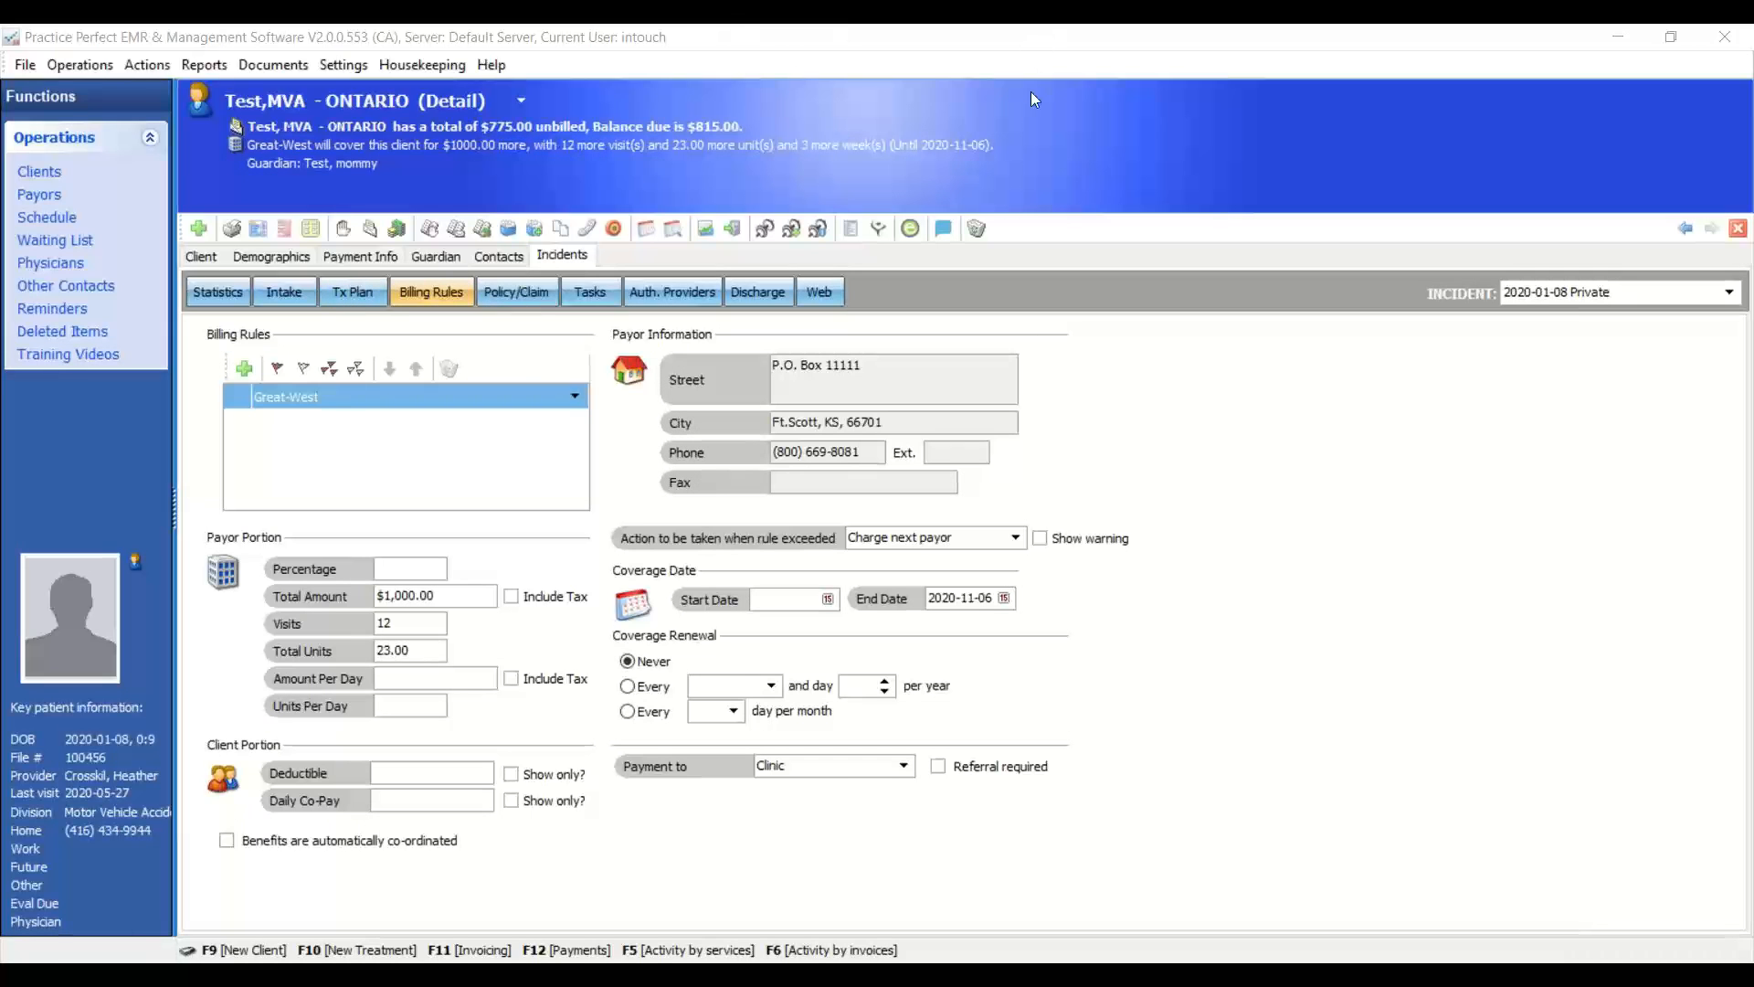
{"action": "mouse_move", "coordinate": [982, 95]}
{"action": "left_mouse_down"}
{"action": "mouse_move", "coordinate": [227, 98]}
{"action": "mouse_move", "coordinate": [413, 183]}
{"action": "mouse_move", "coordinate": [1069, 160]}
{"action": "mouse_move", "coordinate": [1024, 92]}
{"action": "left_mouse_up"}
{"action": "left_click_drag", "start_coordinate": [286, 146], "coordinate": [358, 103]}
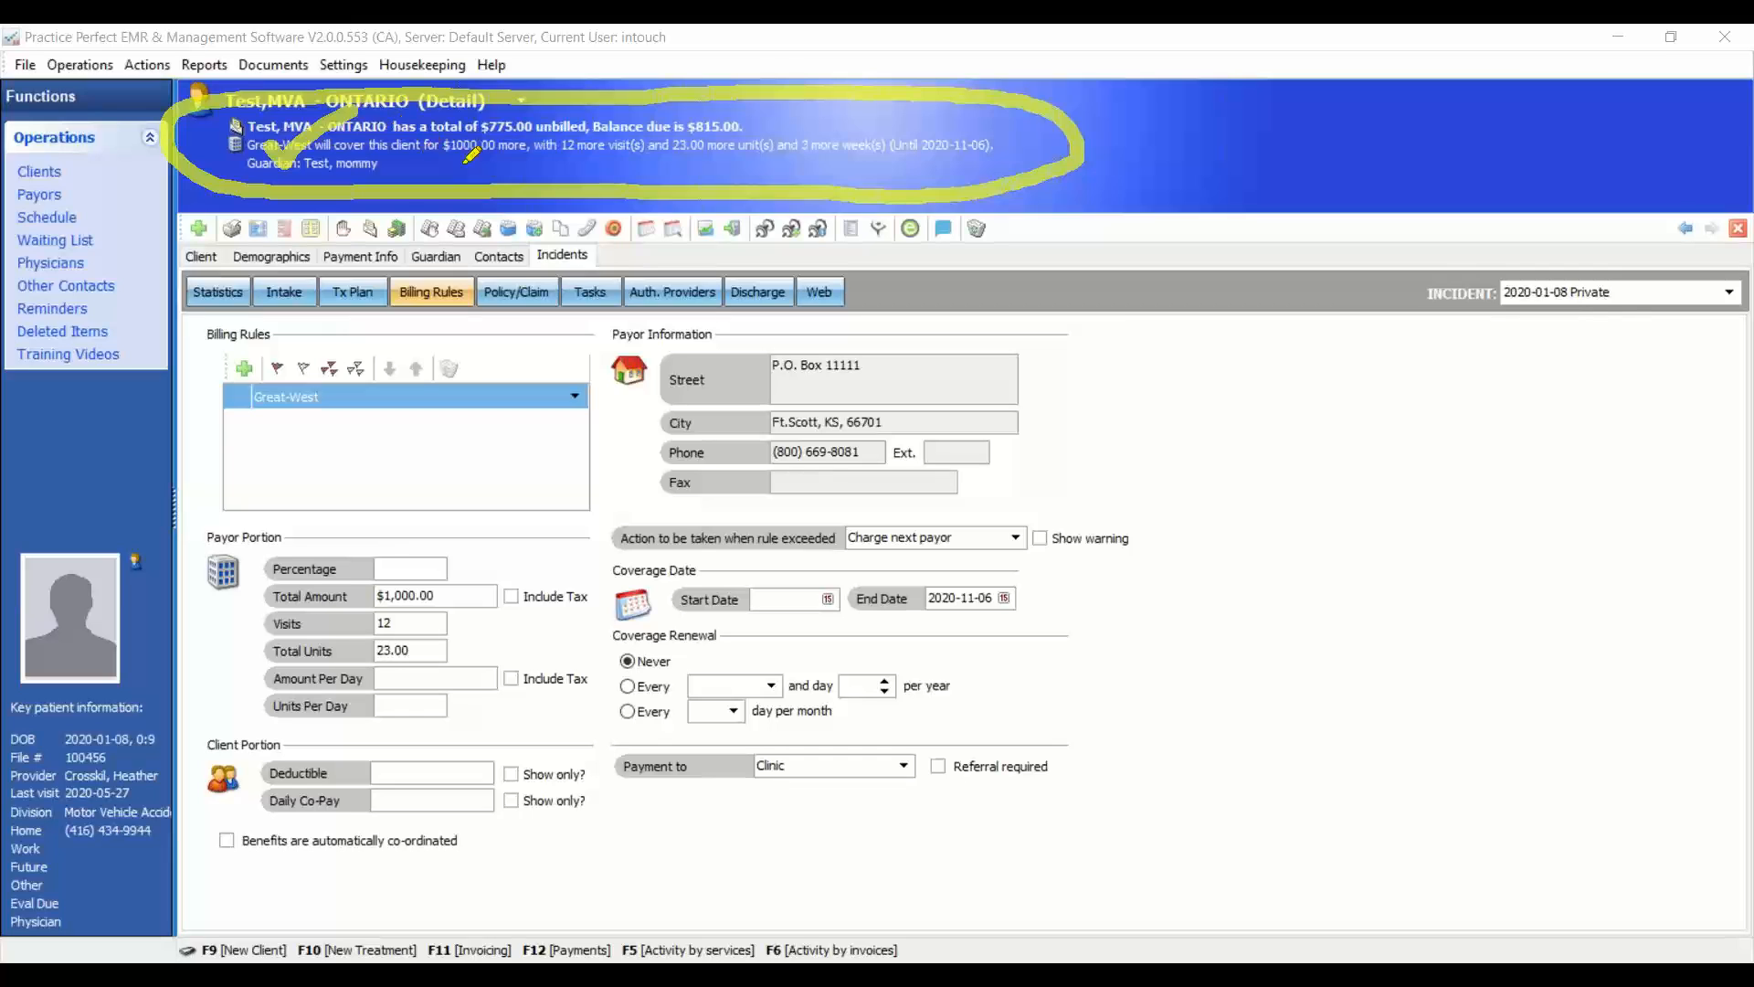
{"action": "mouse_move", "coordinate": [475, 154]}
{"action": "left_mouse_down"}
{"action": "mouse_move", "coordinate": [487, 172]}
{"action": "mouse_move", "coordinate": [559, 127]}
{"action": "mouse_move", "coordinate": [654, 167]}
{"action": "mouse_move", "coordinate": [735, 108]}
{"action": "mouse_move", "coordinate": [786, 169]}
{"action": "mouse_move", "coordinate": [850, 129]}
{"action": "left_mouse_up"}
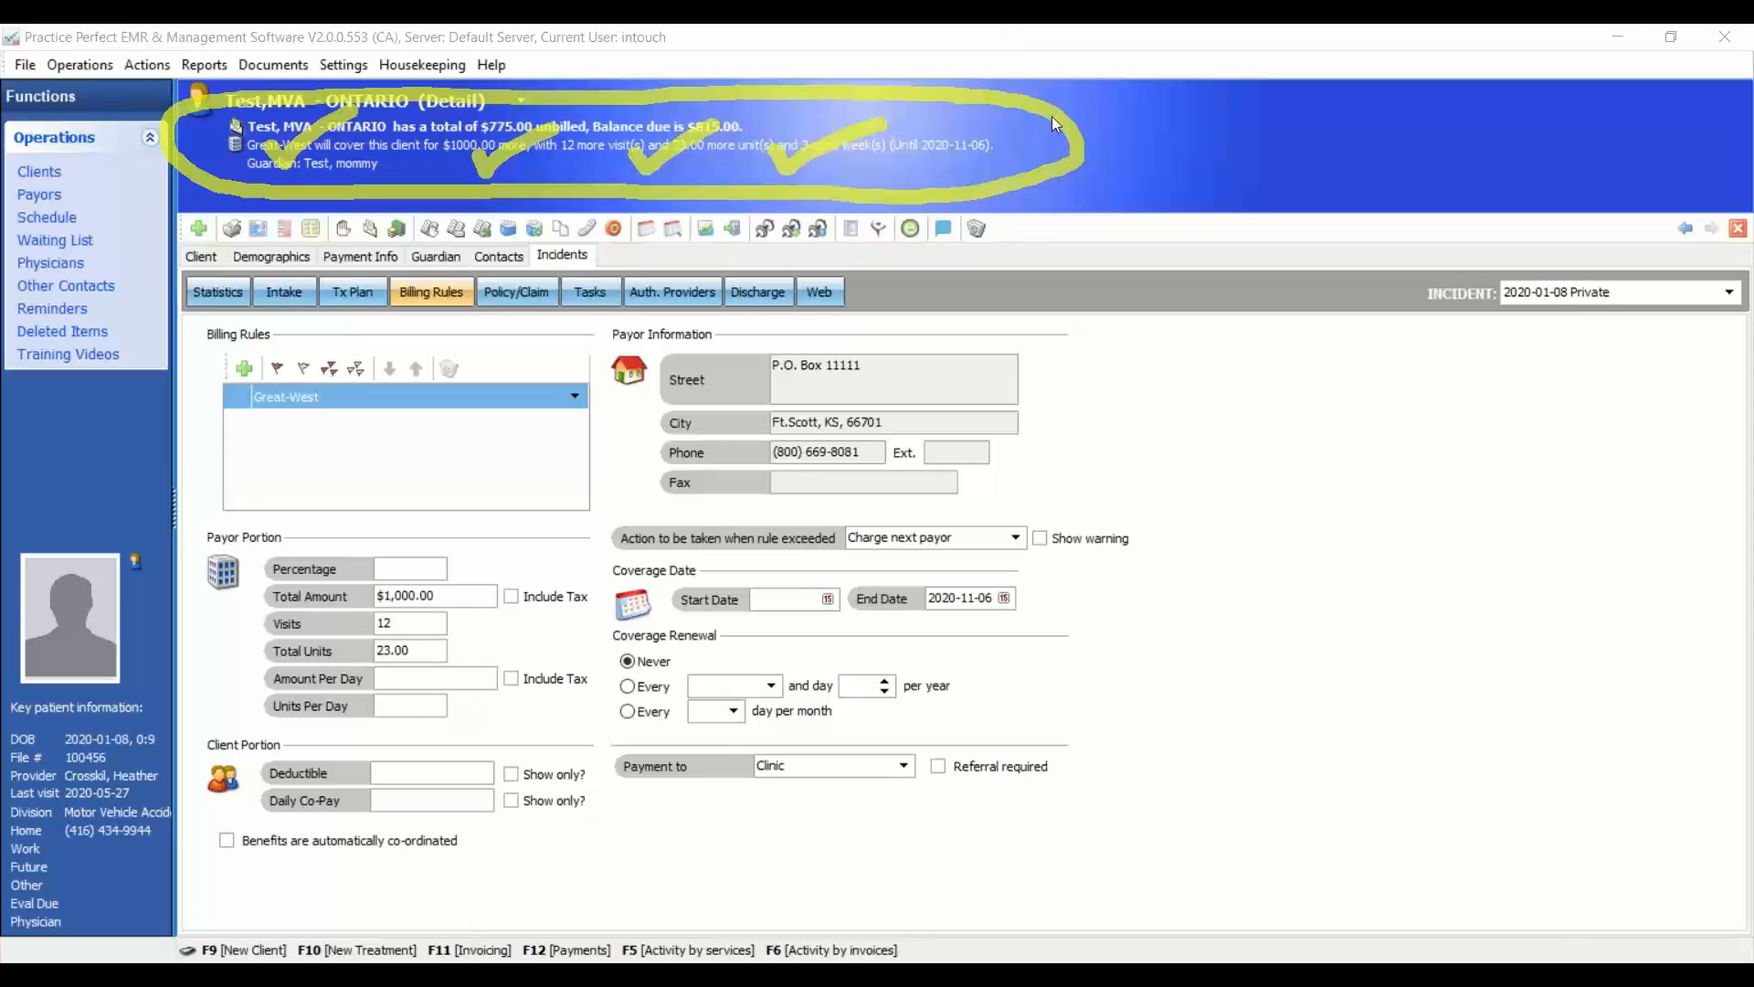
{"action": "left_click", "coordinate": [1061, 191]}
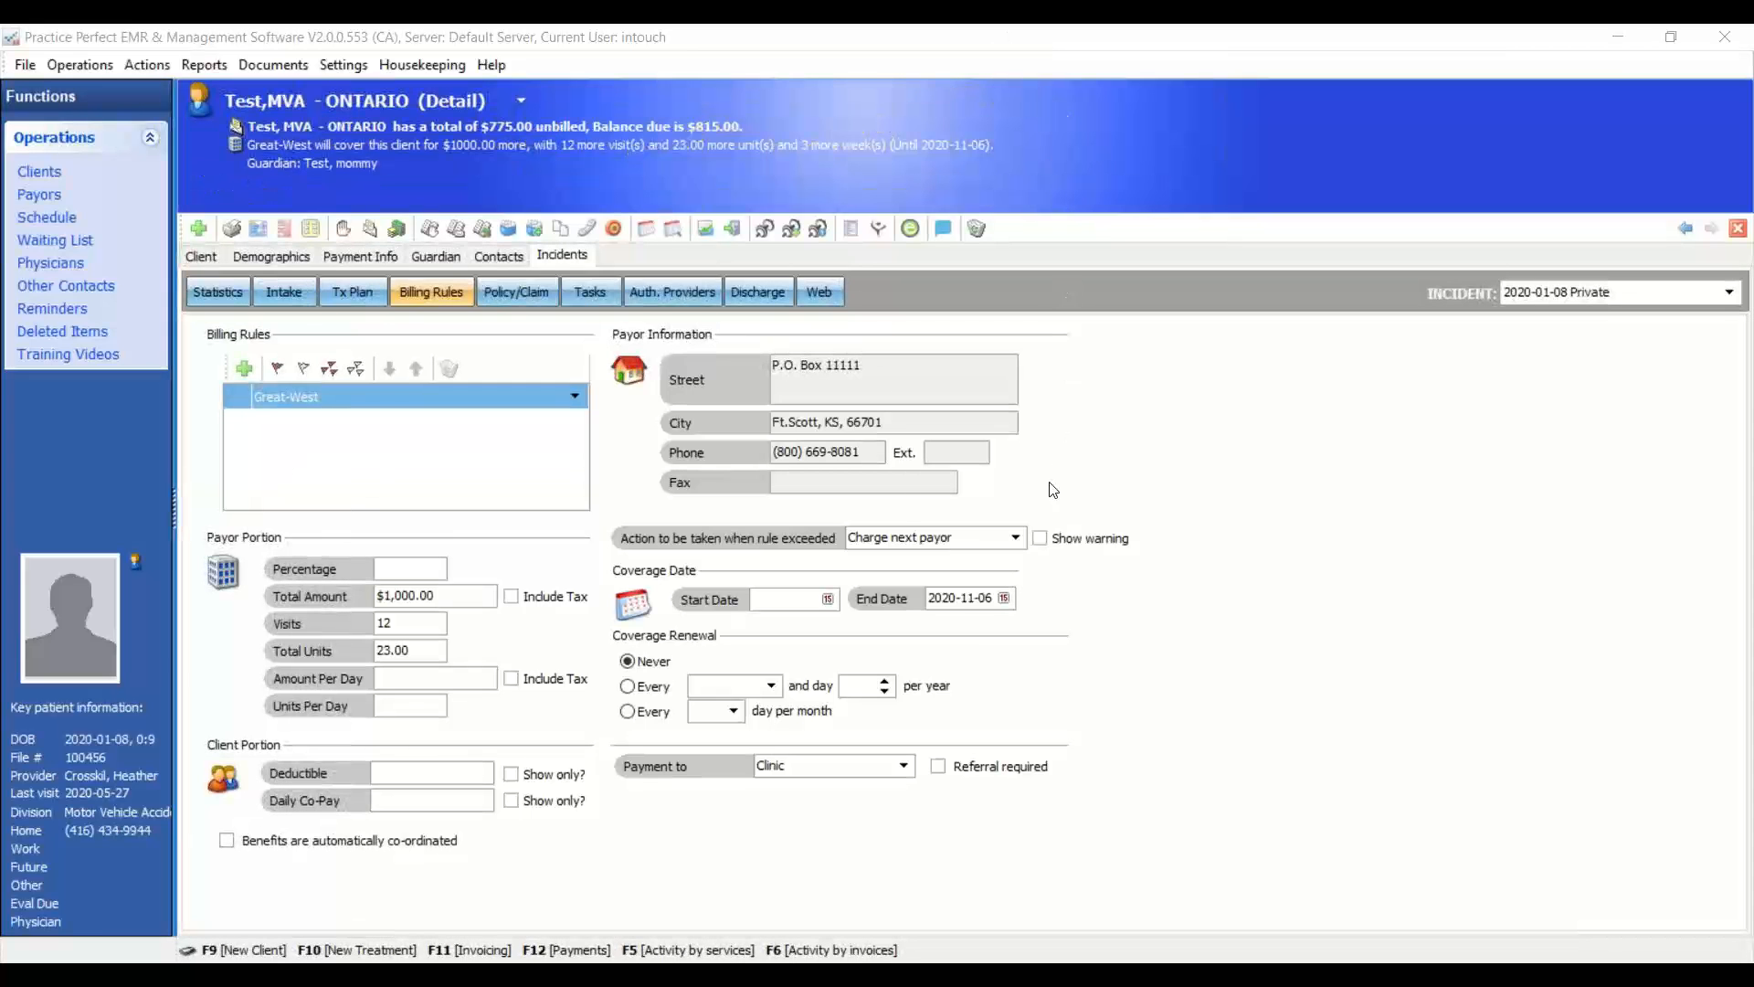
{"action": "left_click", "coordinate": [1021, 539]}
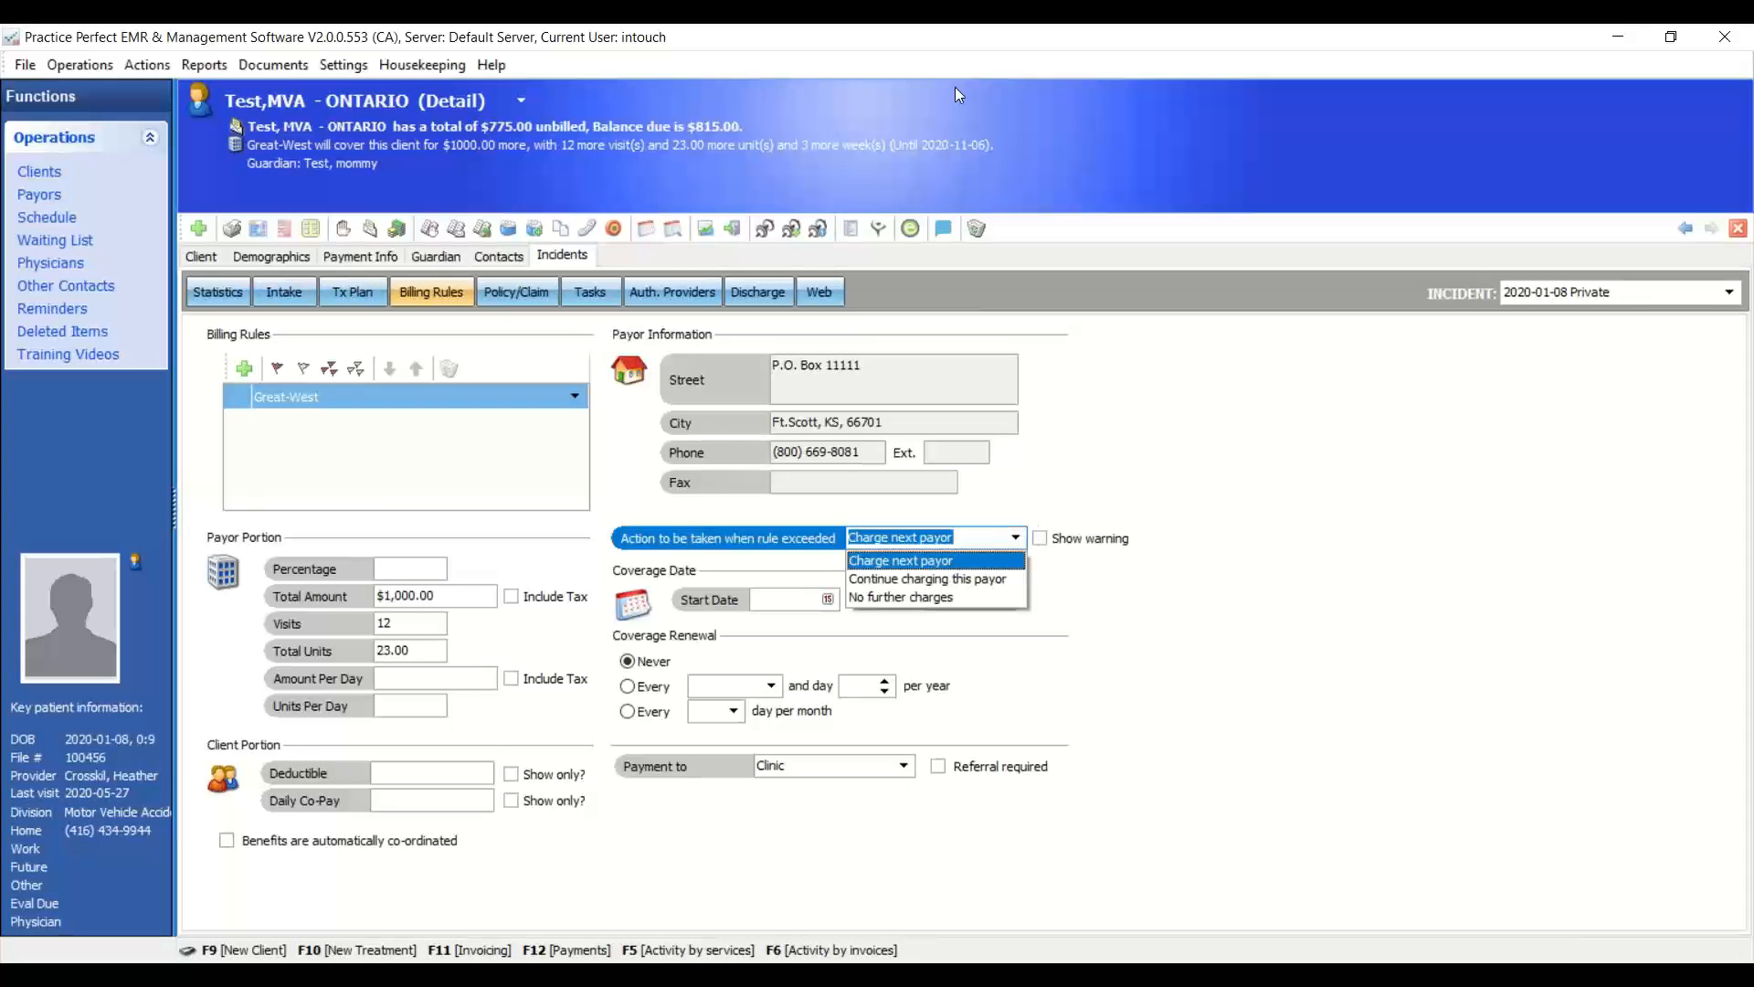
{"action": "left_click", "coordinate": [993, 43]}
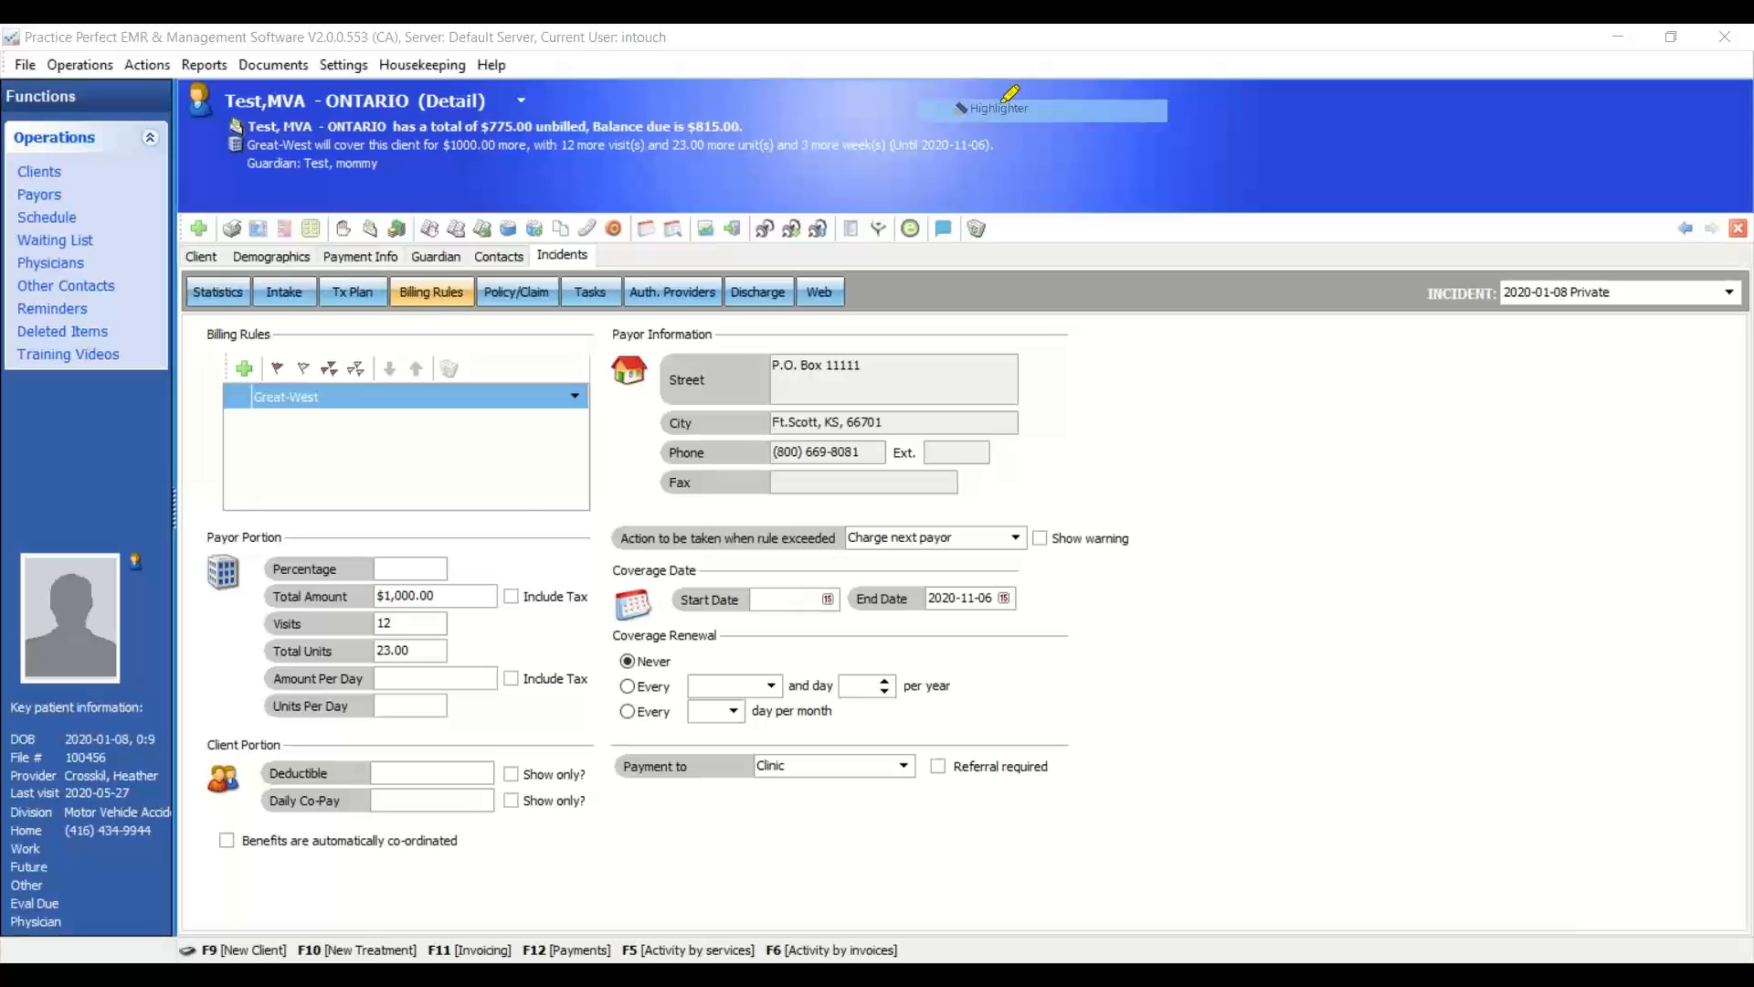
{"action": "mouse_move", "coordinate": [1071, 506]}
{"action": "left_mouse_down"}
{"action": "mouse_move", "coordinate": [589, 526]}
{"action": "mouse_move", "coordinate": [1021, 598]}
{"action": "mouse_move", "coordinate": [1057, 499]}
{"action": "left_mouse_up"}
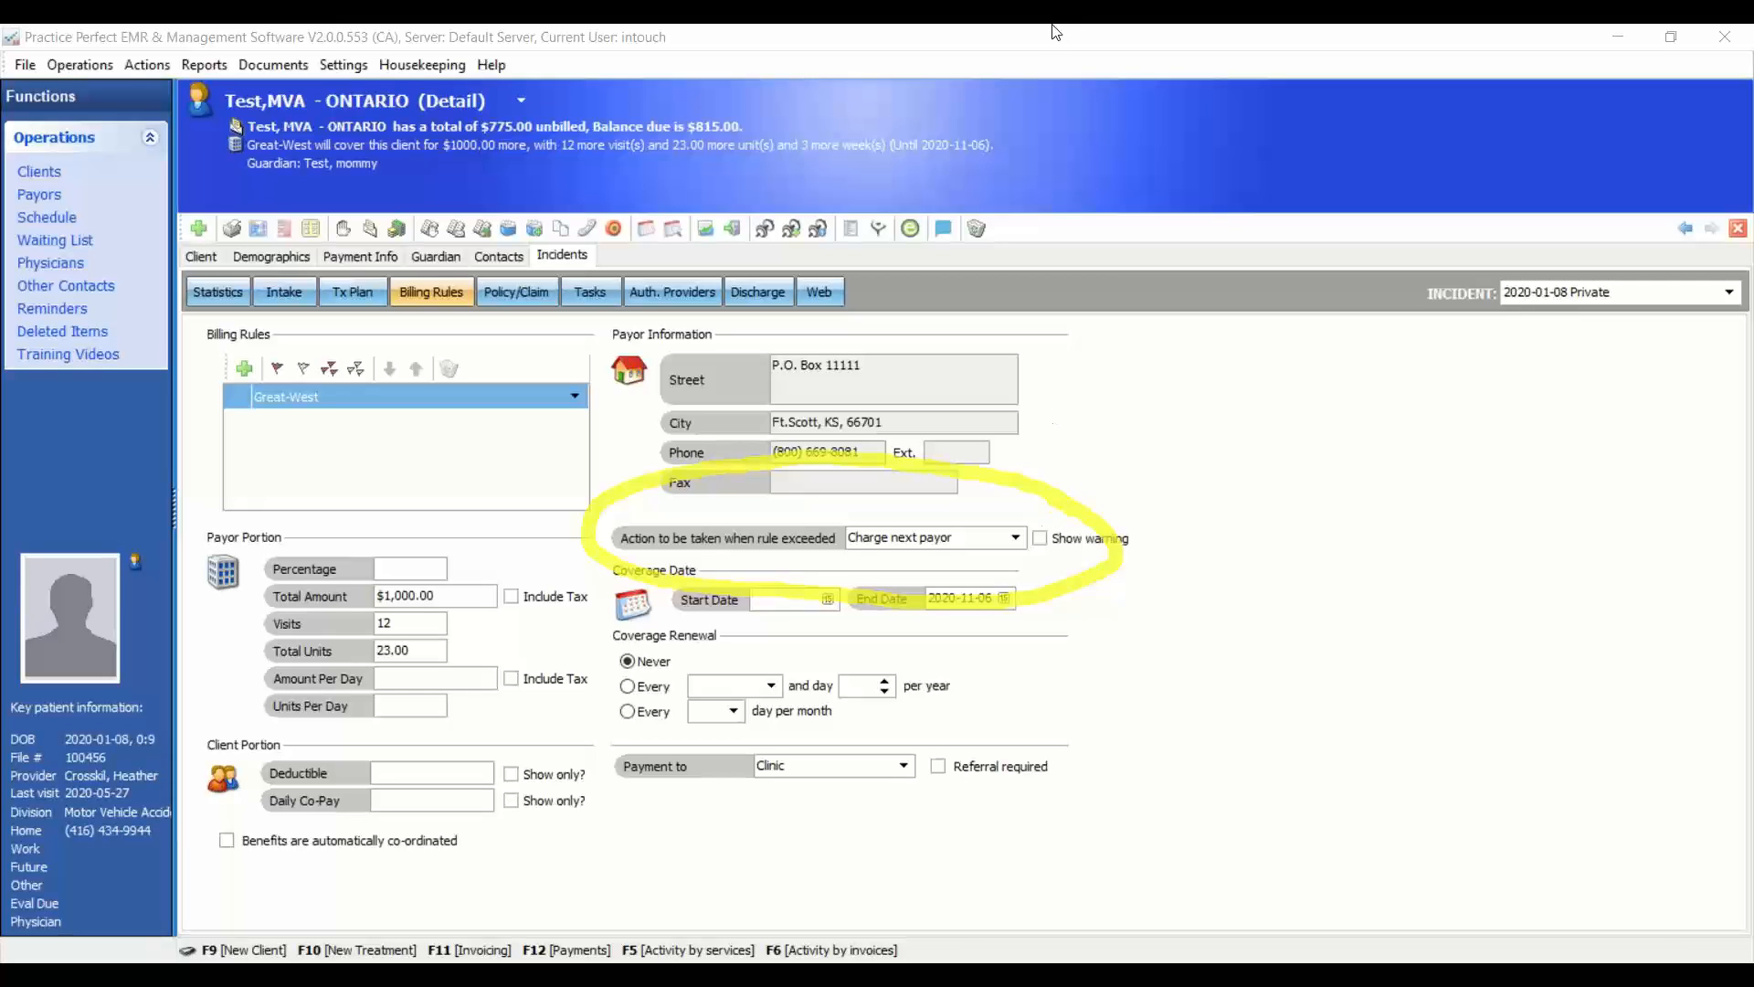
- Set the action to be taken when the Great-West rule is exceeded to Continue charging this payor
{"action": "left_click", "coordinate": [1016, 537]}
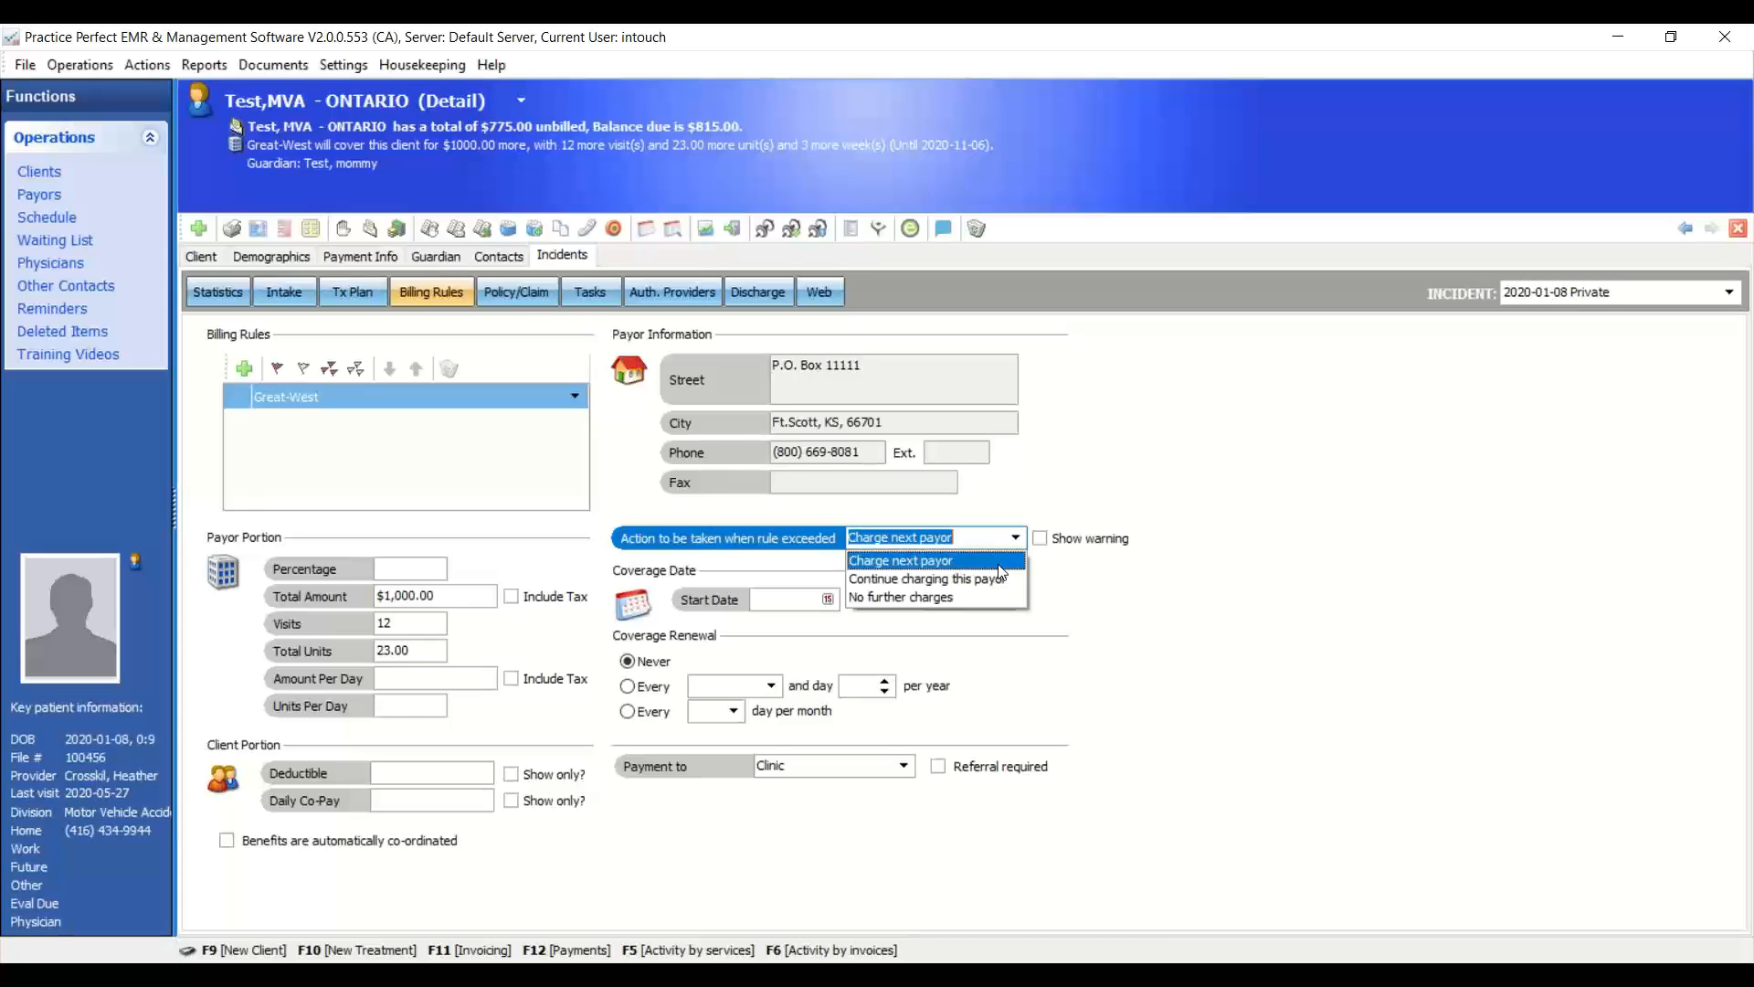
{"action": "left_click", "coordinate": [994, 581]}
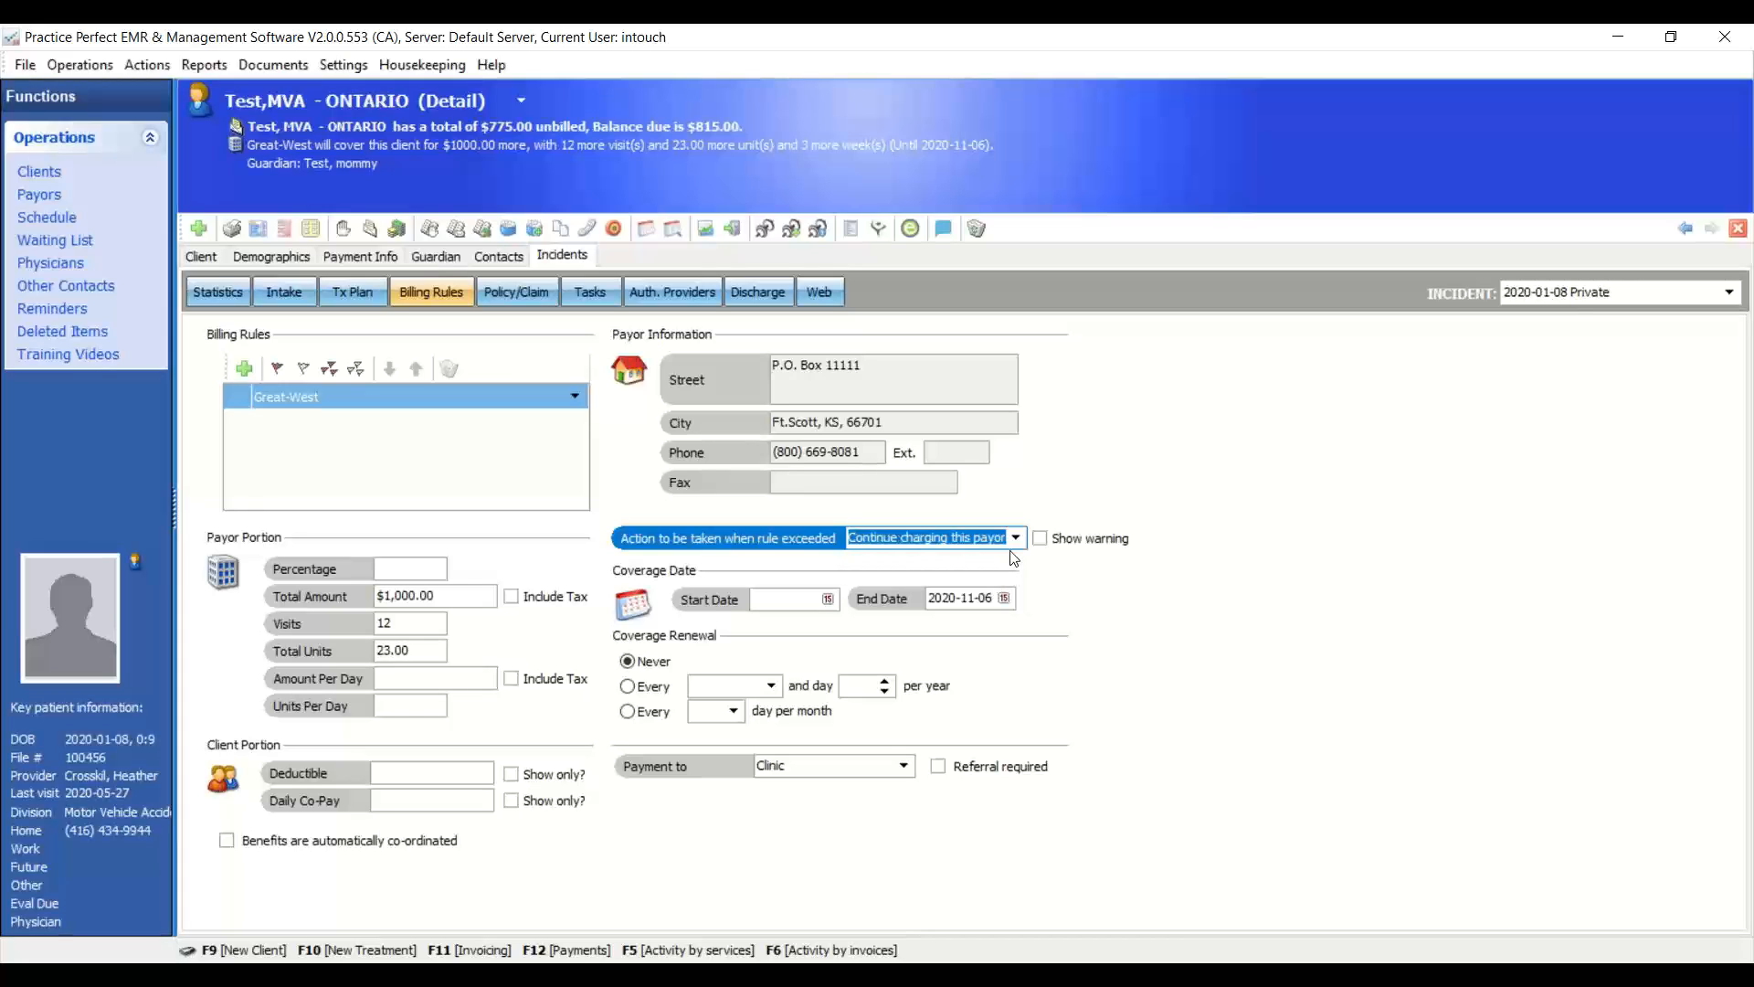
{"action": "left_click", "coordinate": [1015, 540]}
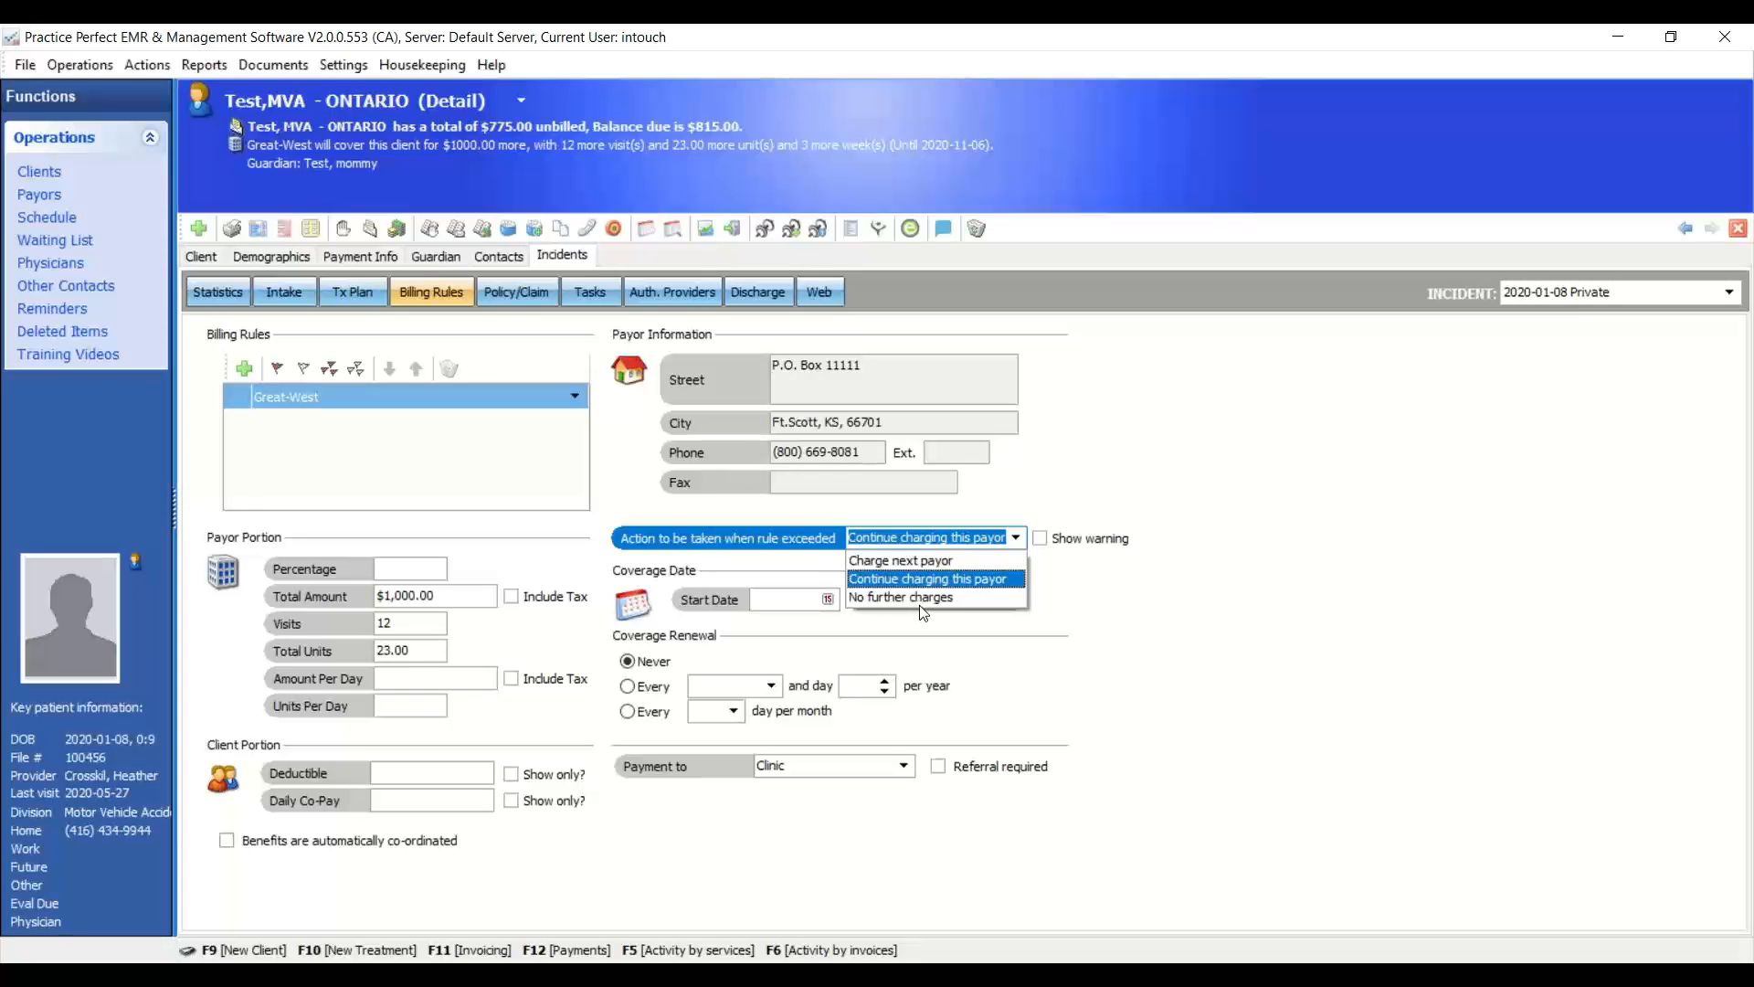
{"action": "left_click", "coordinate": [1157, 457]}
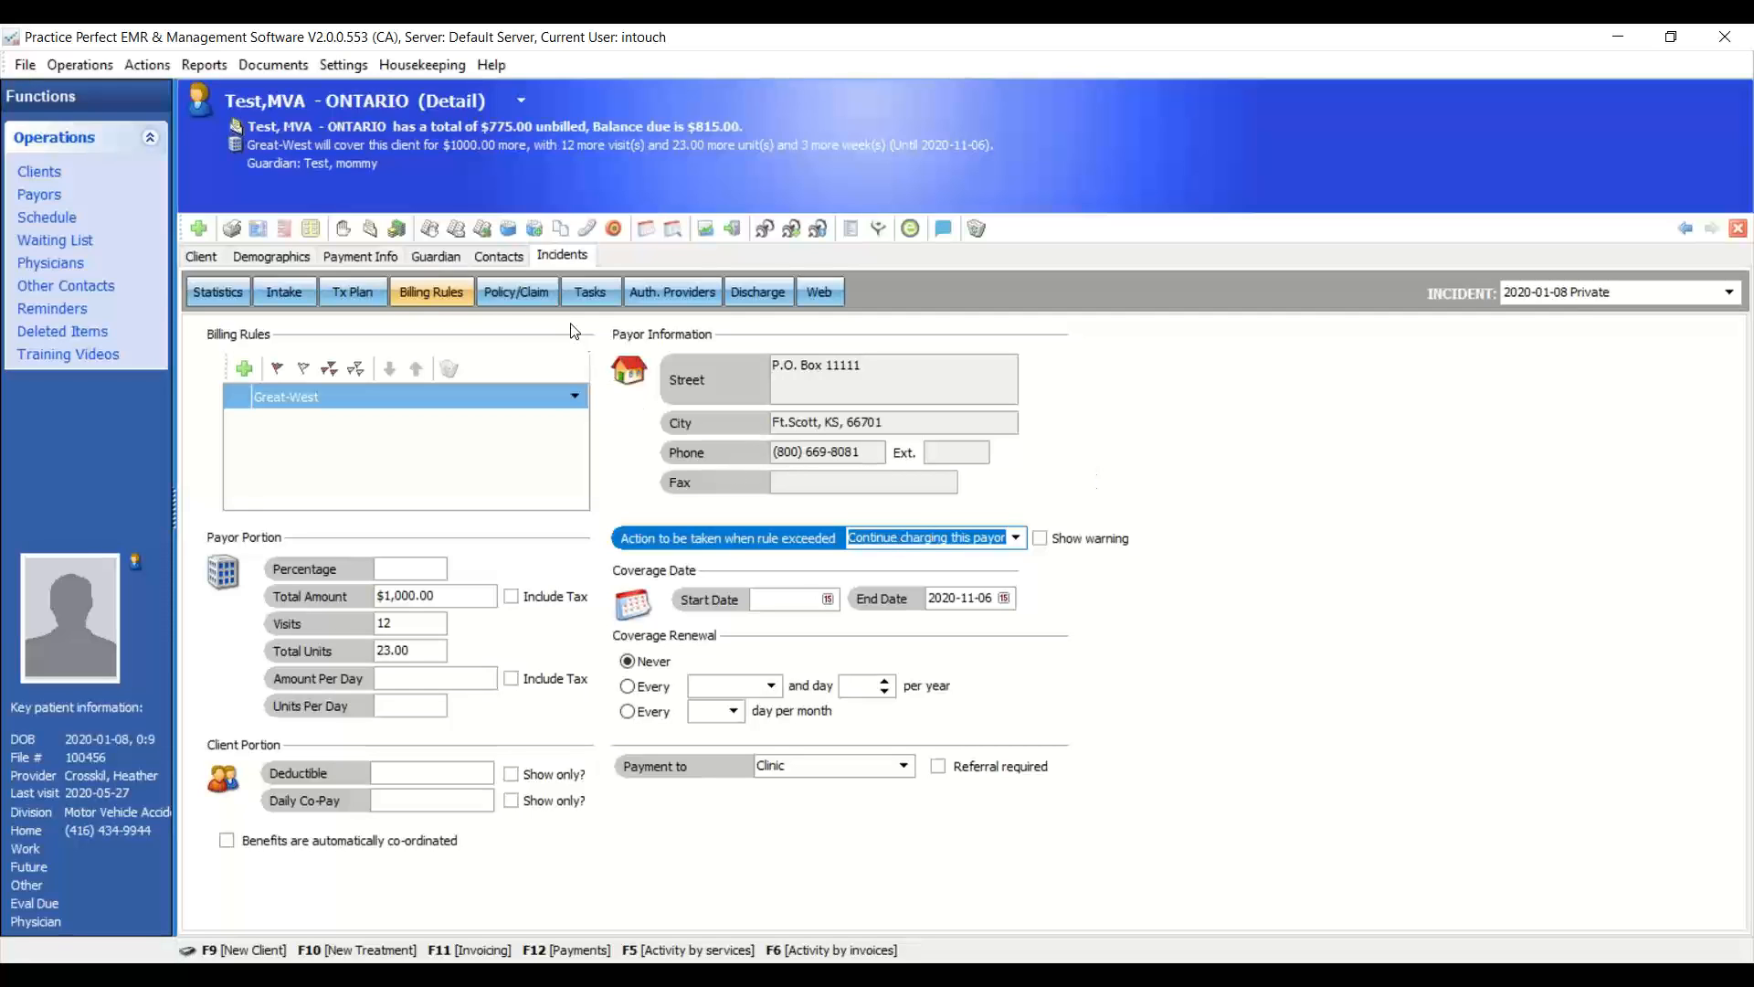
- Examine the incident's Great-West policy and claim information, including the policy, group, ID and claim number fields and the adjuster choice
{"action": "left_click", "coordinate": [526, 298]}
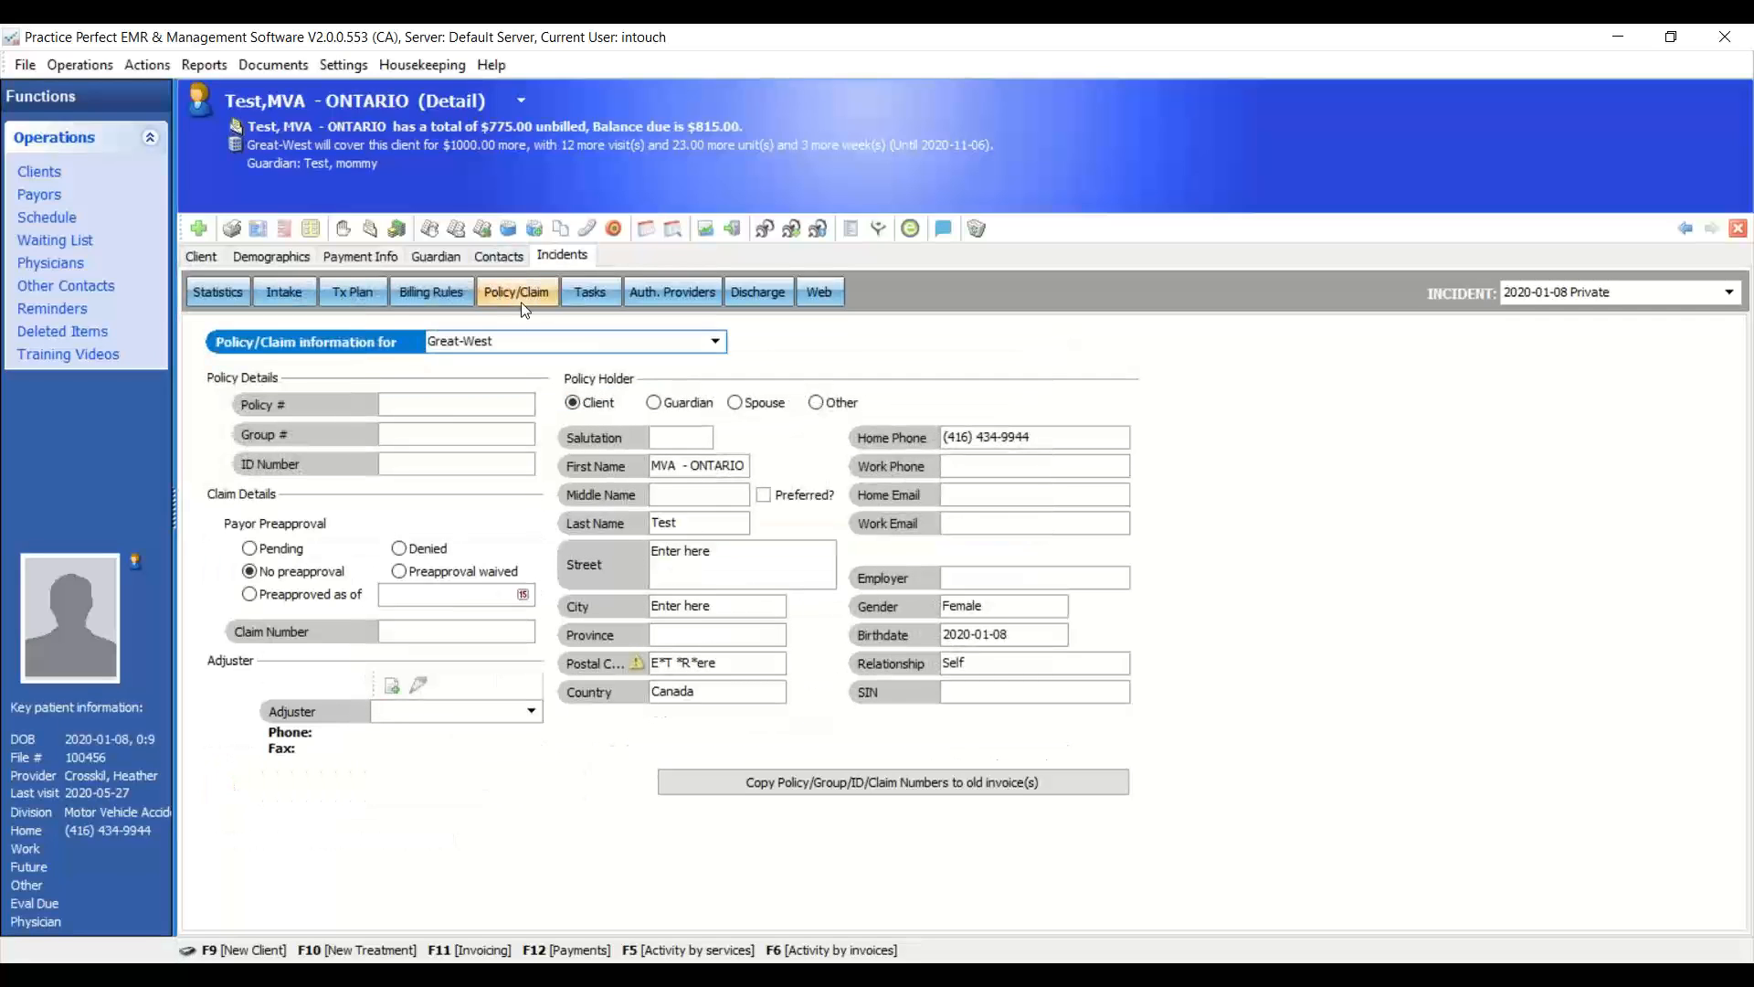
{"action": "left_click", "coordinate": [716, 343]}
{"action": "left_click", "coordinate": [398, 466]}
{"action": "left_click", "coordinate": [420, 435]}
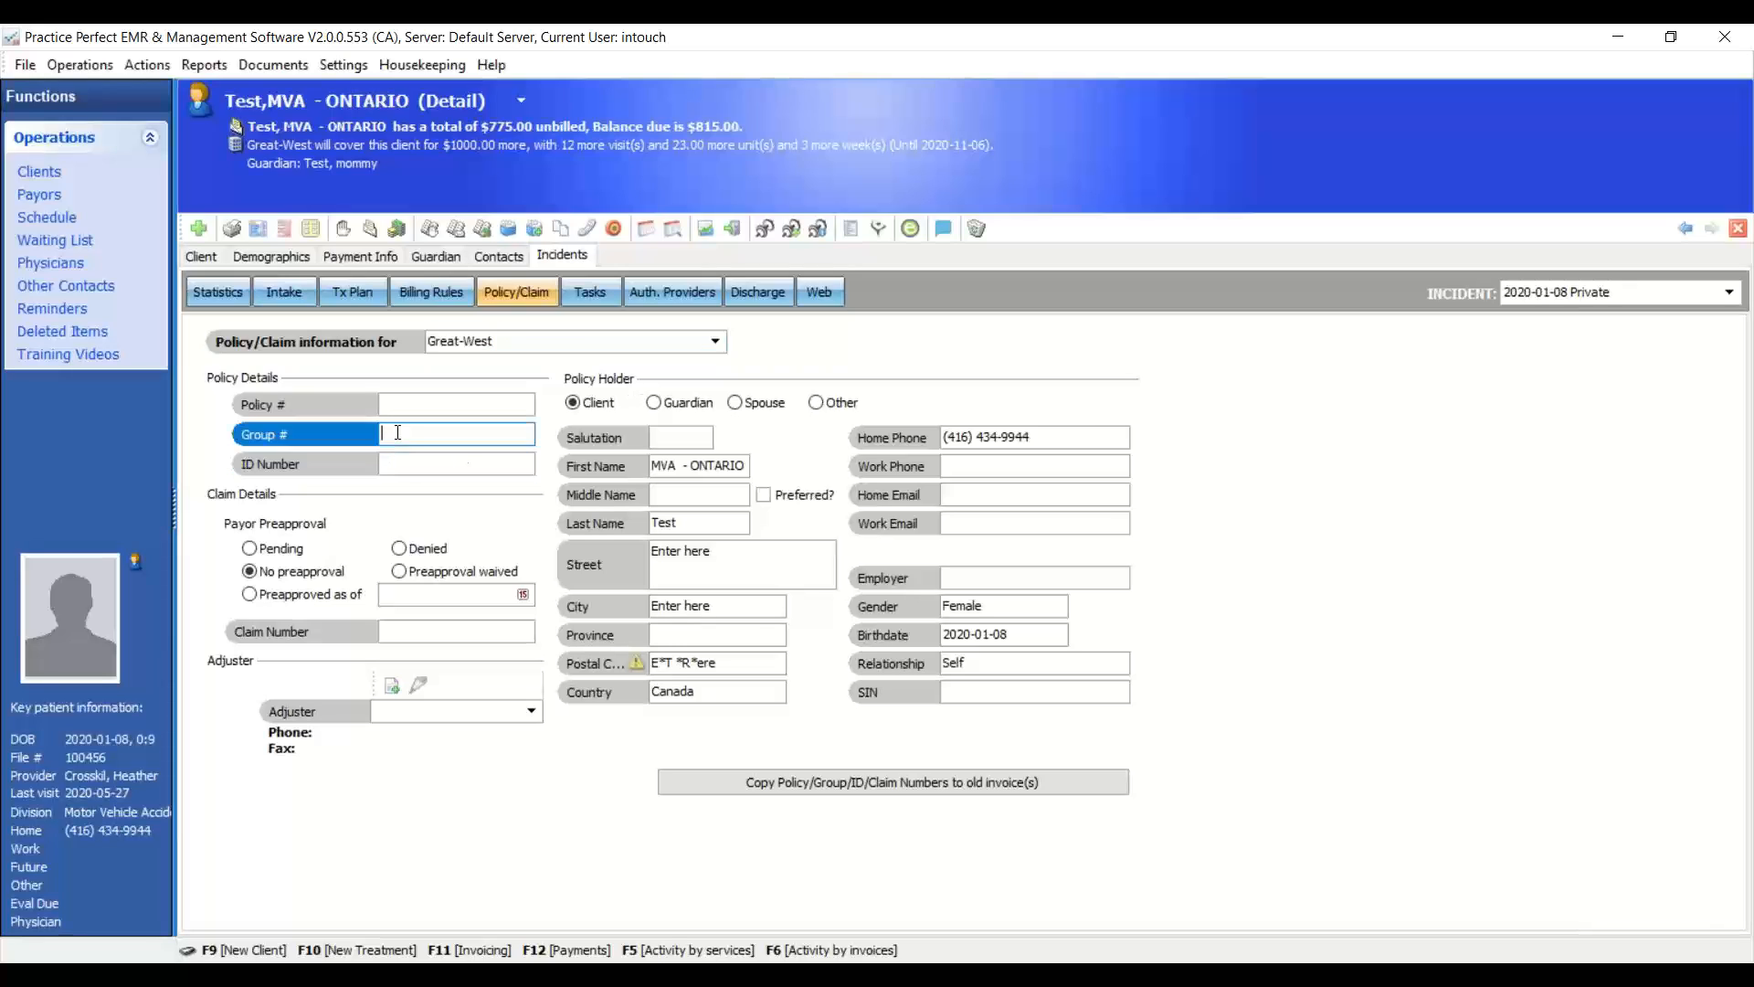
{"action": "left_click", "coordinate": [403, 405]}
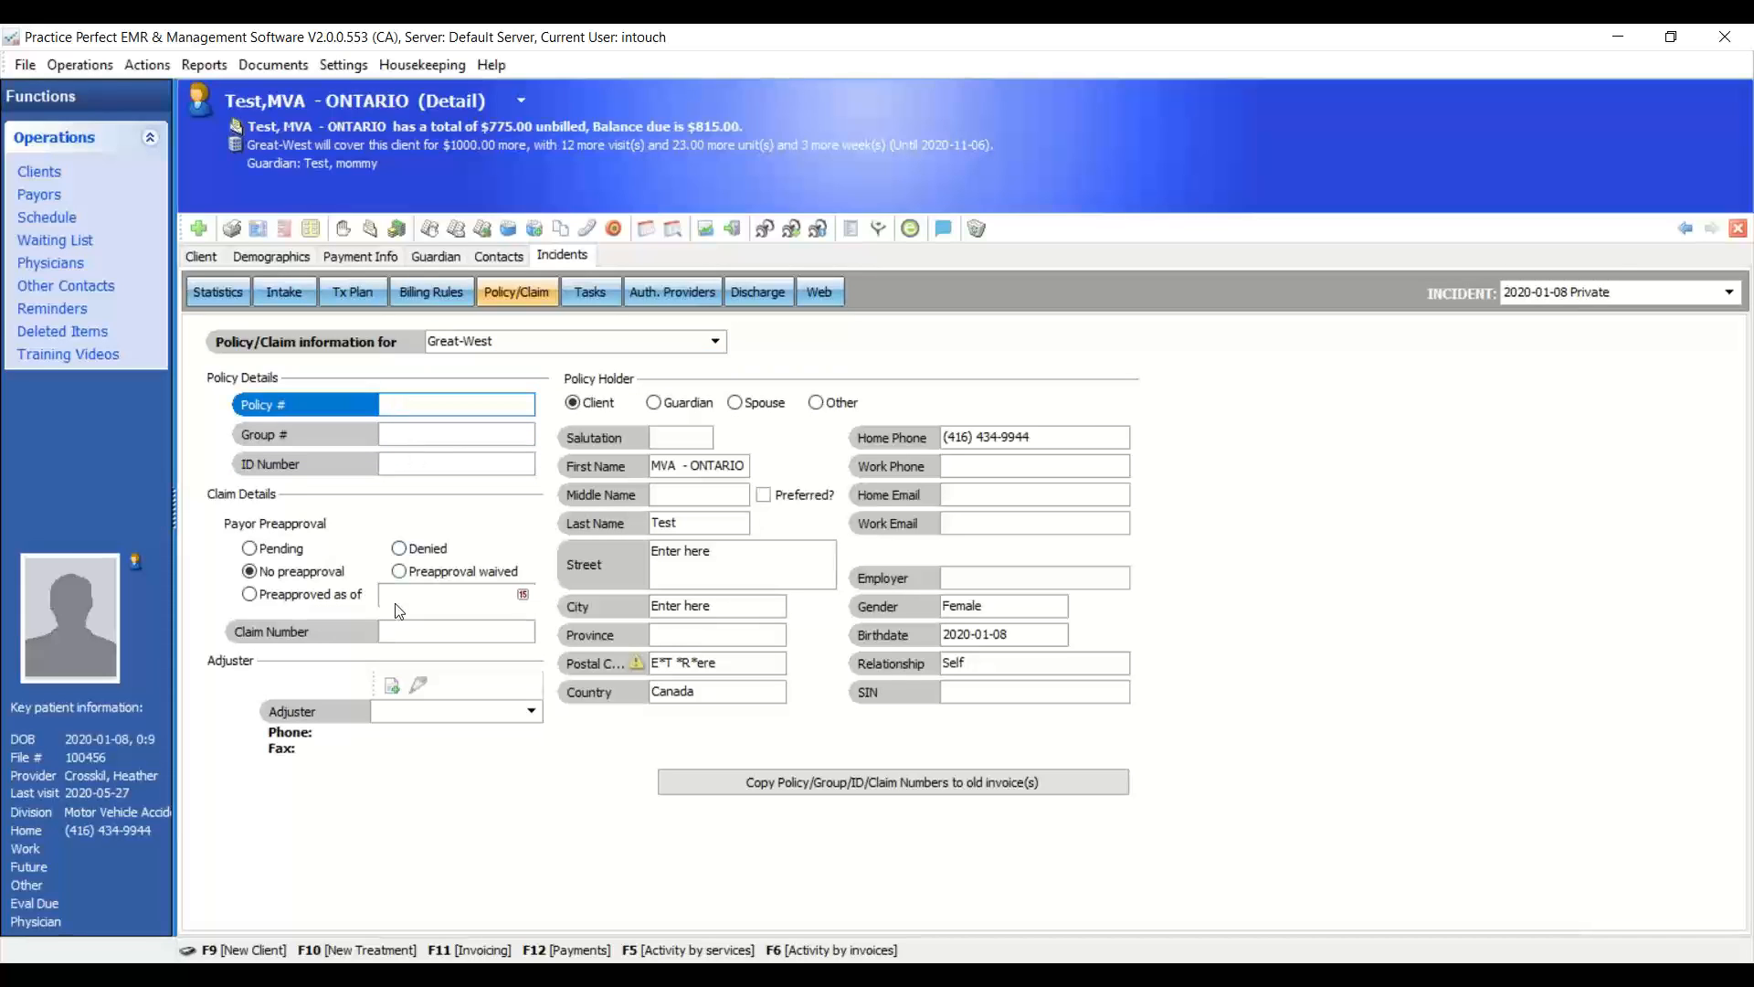
{"action": "left_click", "coordinate": [397, 635]}
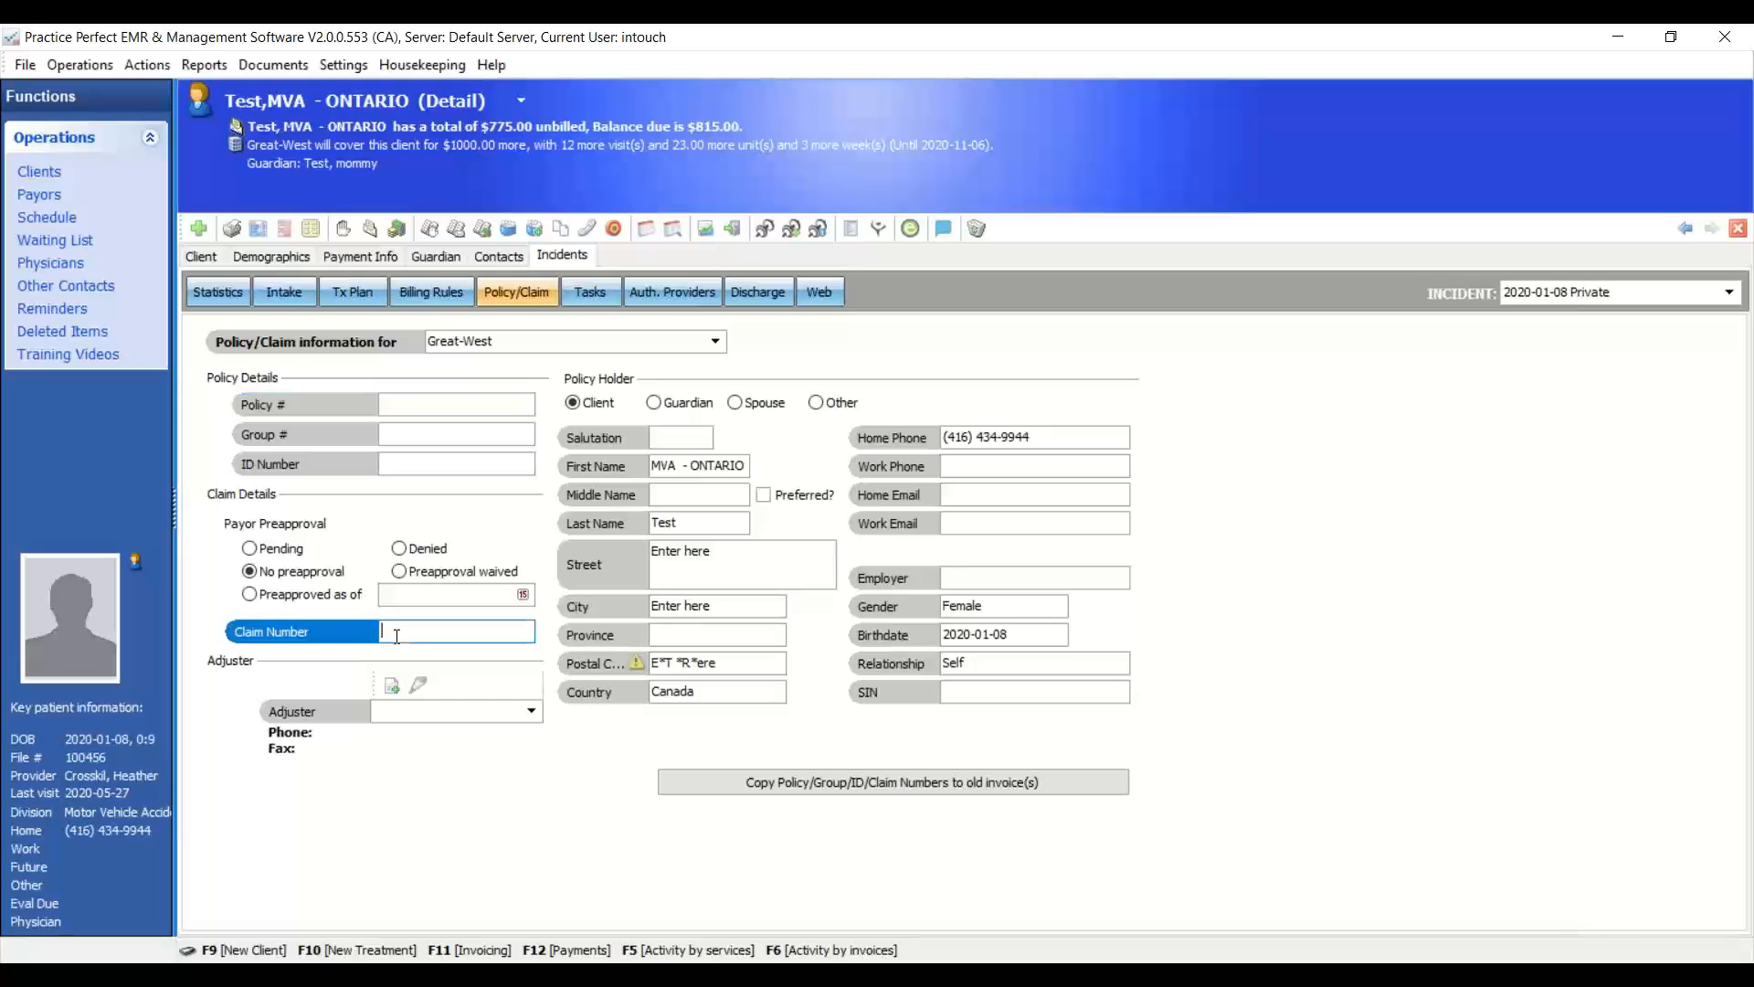
{"action": "left_click", "coordinate": [416, 402]}
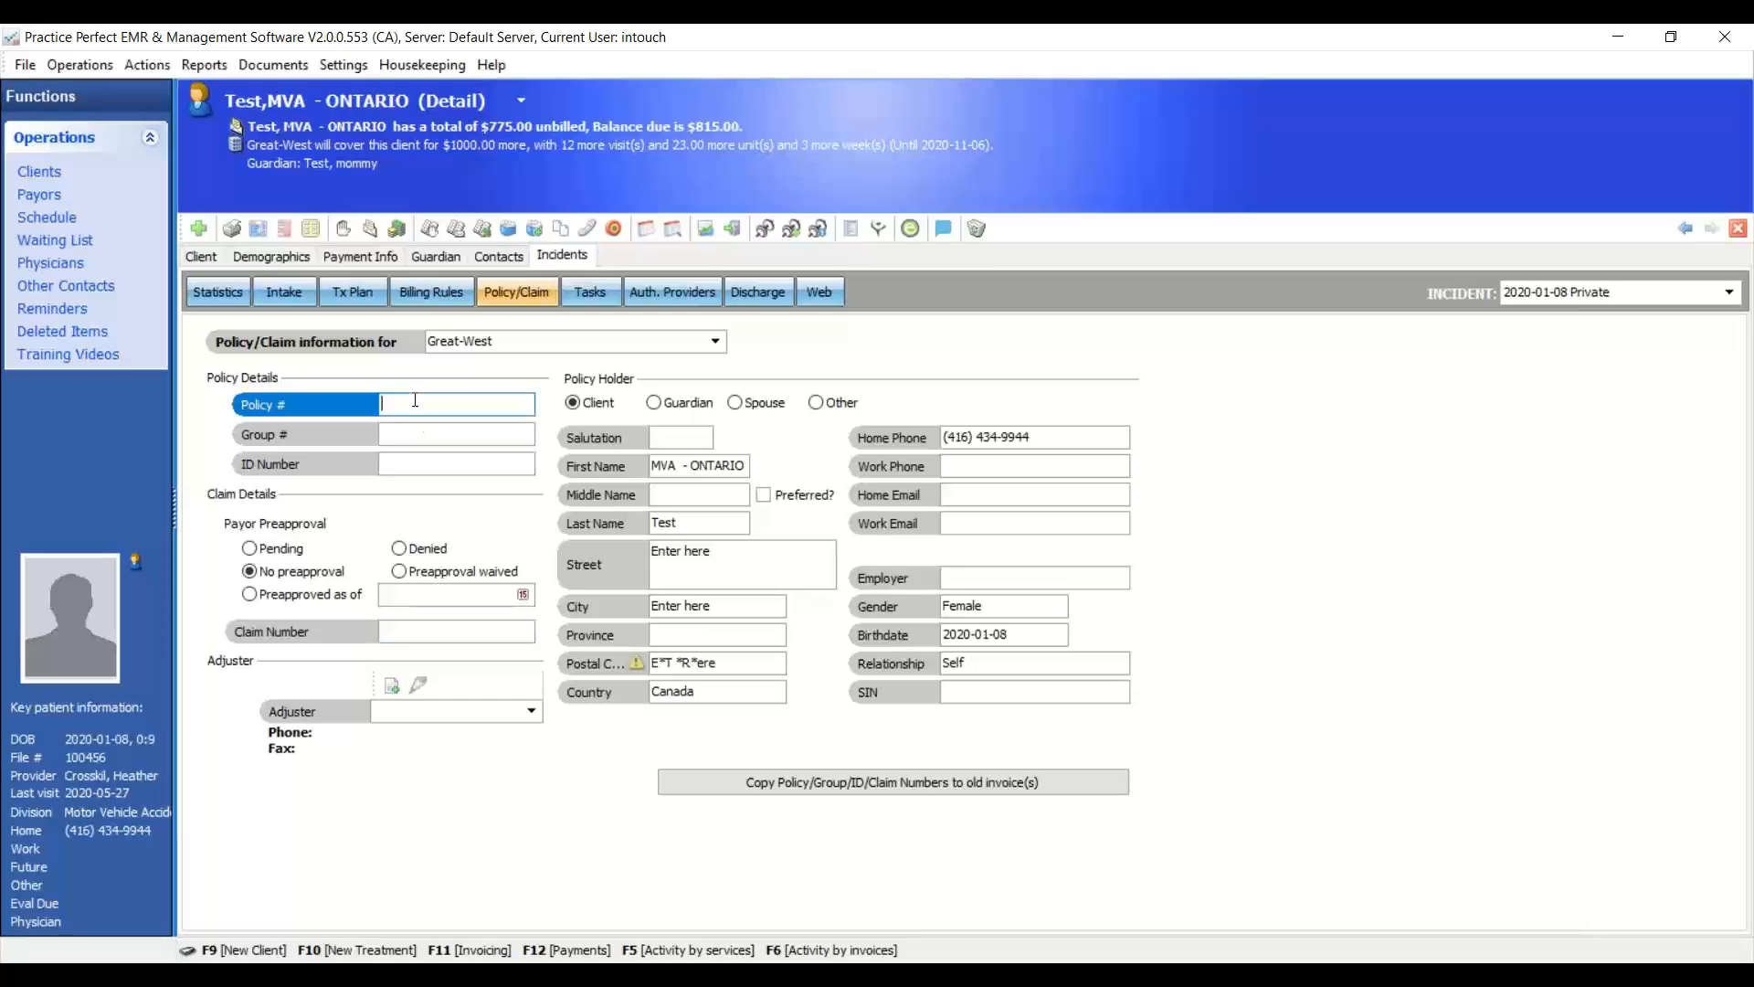
{"action": "left_click", "coordinate": [535, 717]}
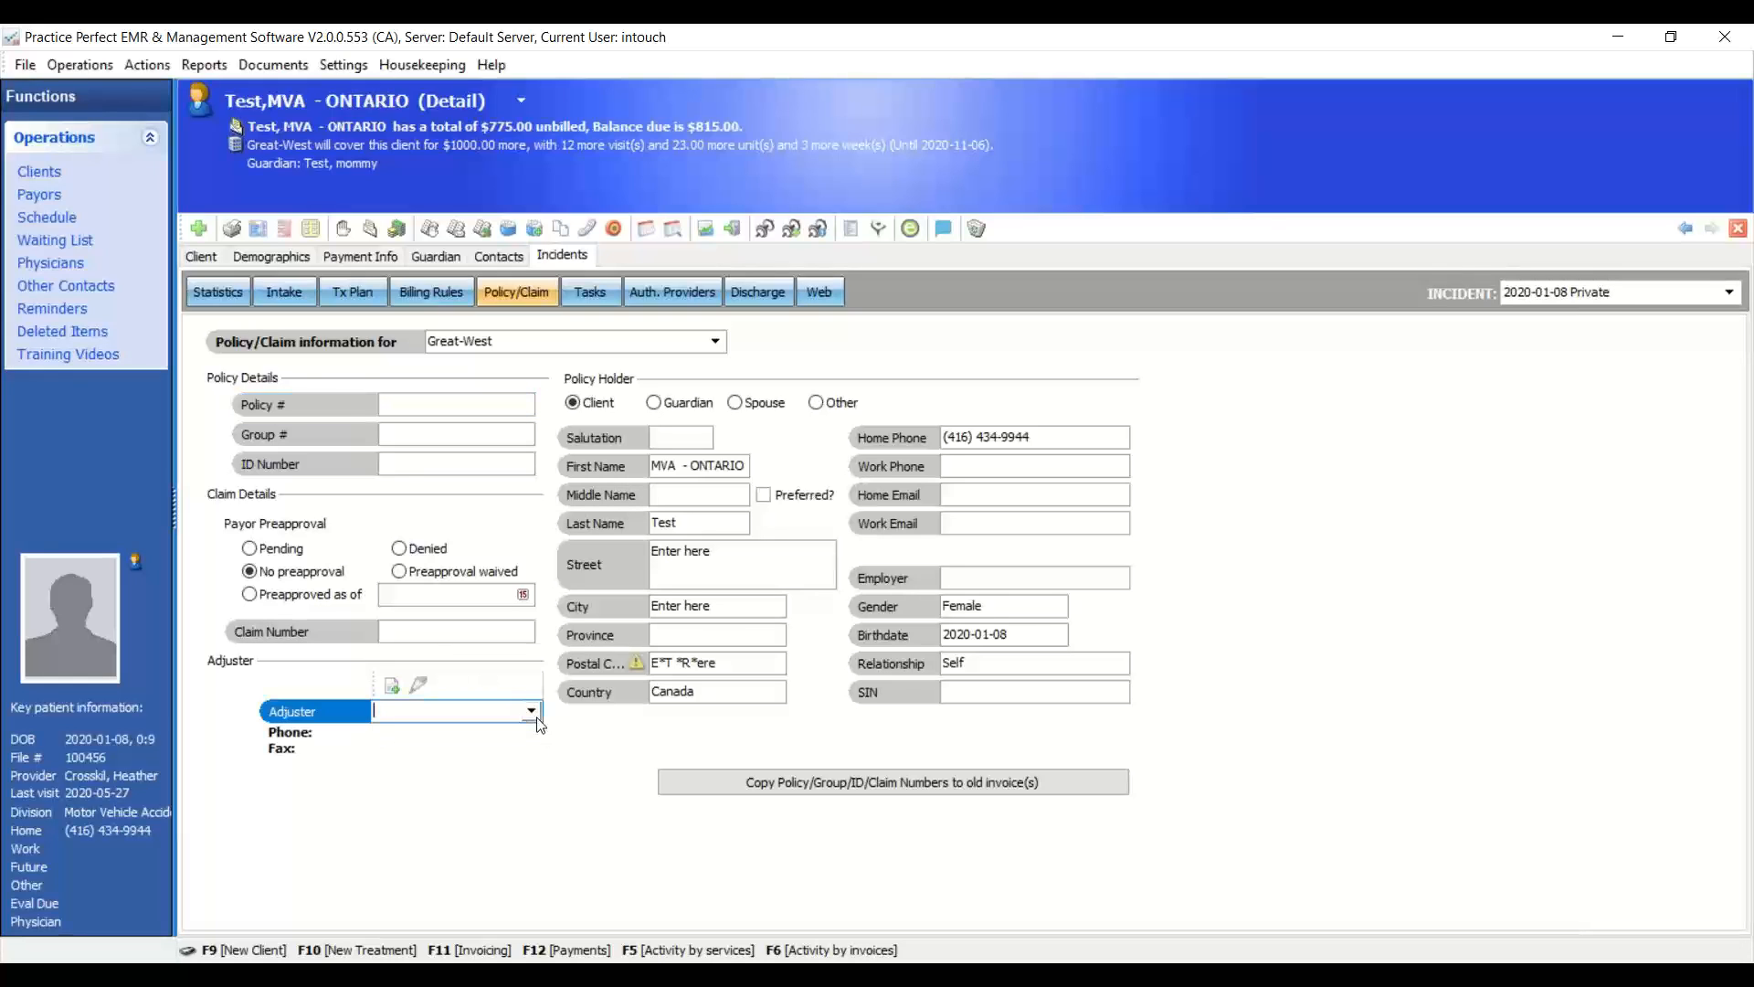
{"action": "left_click", "coordinate": [536, 719]}
{"action": "left_click", "coordinate": [985, 35]}
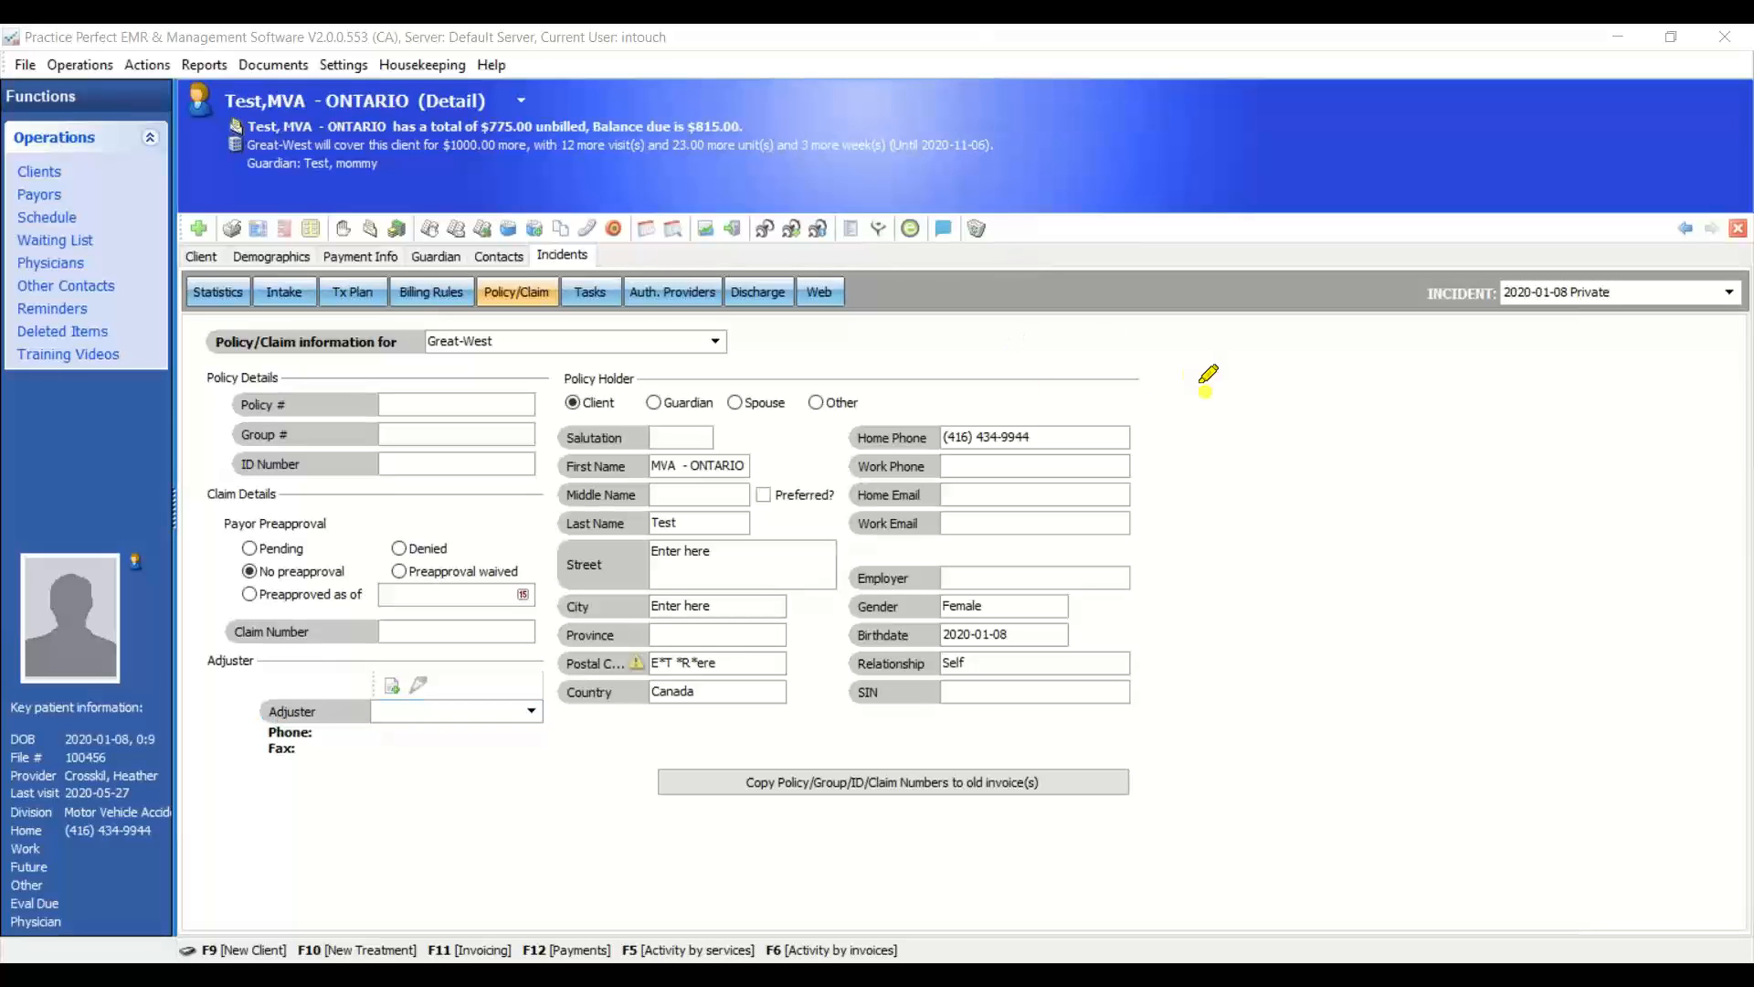
{"action": "mouse_move", "coordinate": [1208, 391]}
{"action": "left_mouse_down"}
{"action": "mouse_move", "coordinate": [607, 306]}
{"action": "mouse_move", "coordinate": [777, 822]}
{"action": "left_mouse_up"}
{"action": "mouse_move", "coordinate": [897, 816]}
{"action": "left_mouse_down"}
{"action": "mouse_move", "coordinate": [1222, 603]}
{"action": "mouse_move", "coordinate": [1187, 364]}
{"action": "left_mouse_up"}
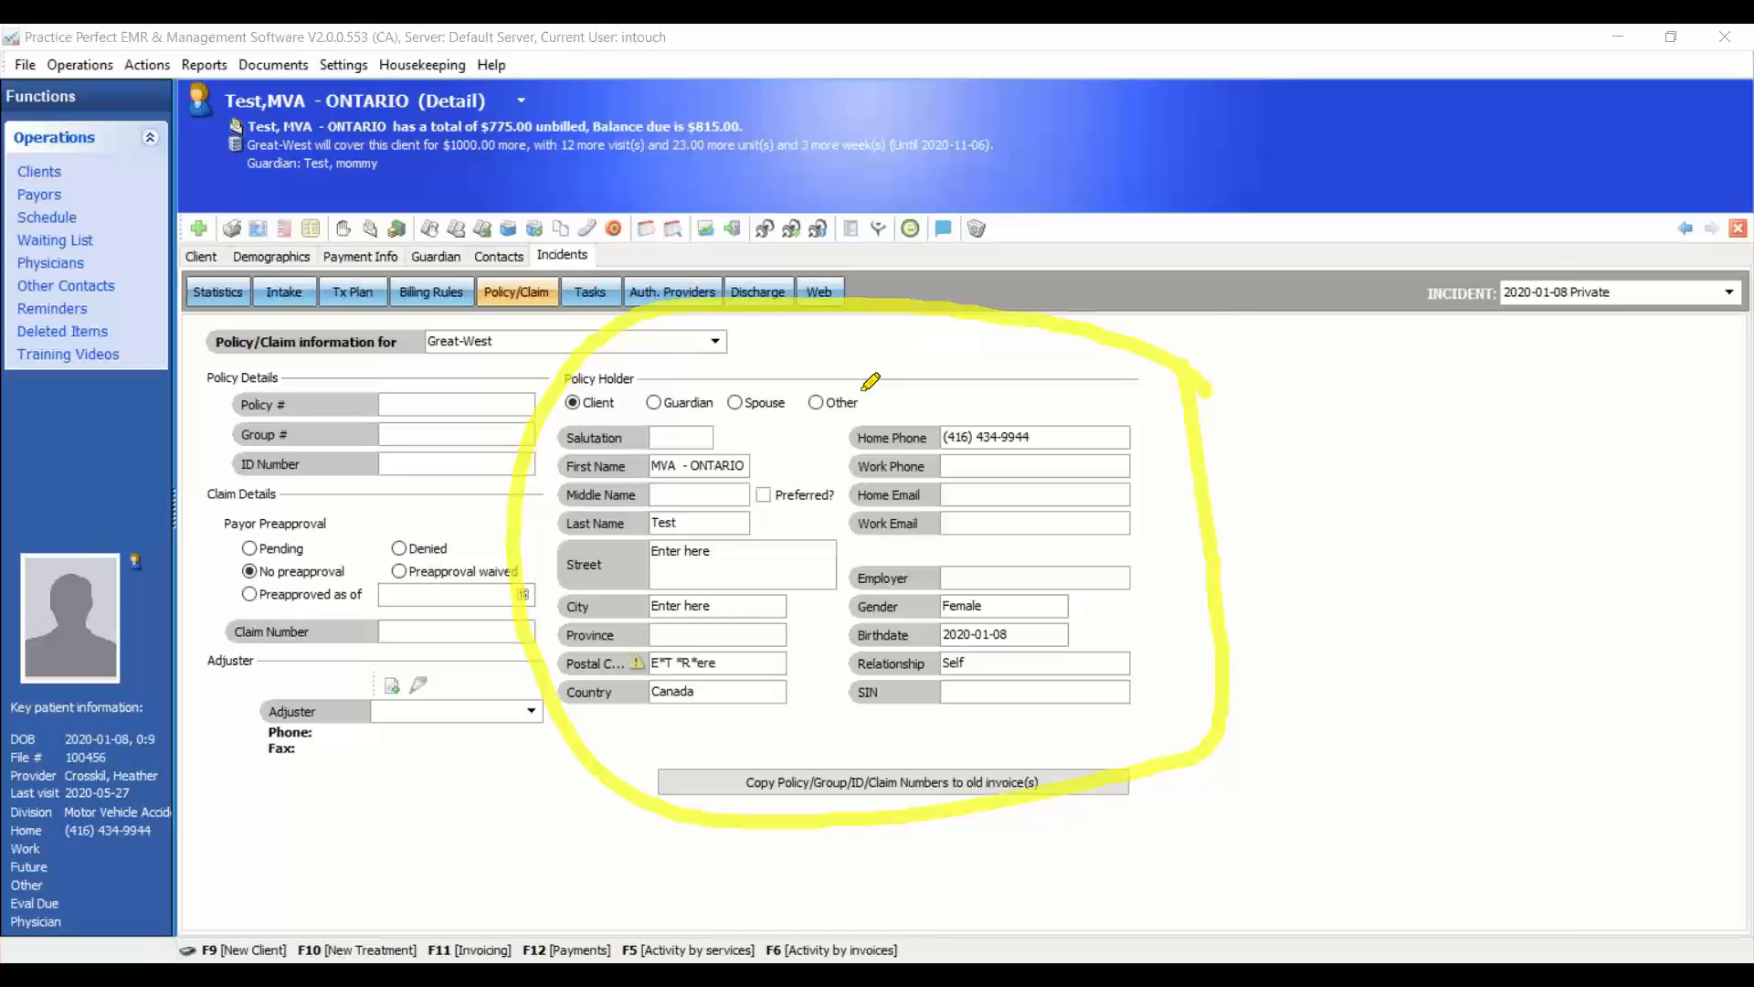
{"action": "left_click_drag", "start_coordinate": [653, 400], "coordinate": [689, 388]}
{"action": "mouse_move", "coordinate": [453, 256]}
{"action": "left_mouse_down"}
{"action": "mouse_move", "coordinate": [398, 260]}
{"action": "mouse_move", "coordinate": [461, 218]}
{"action": "mouse_move", "coordinate": [451, 227]}
{"action": "left_mouse_up"}
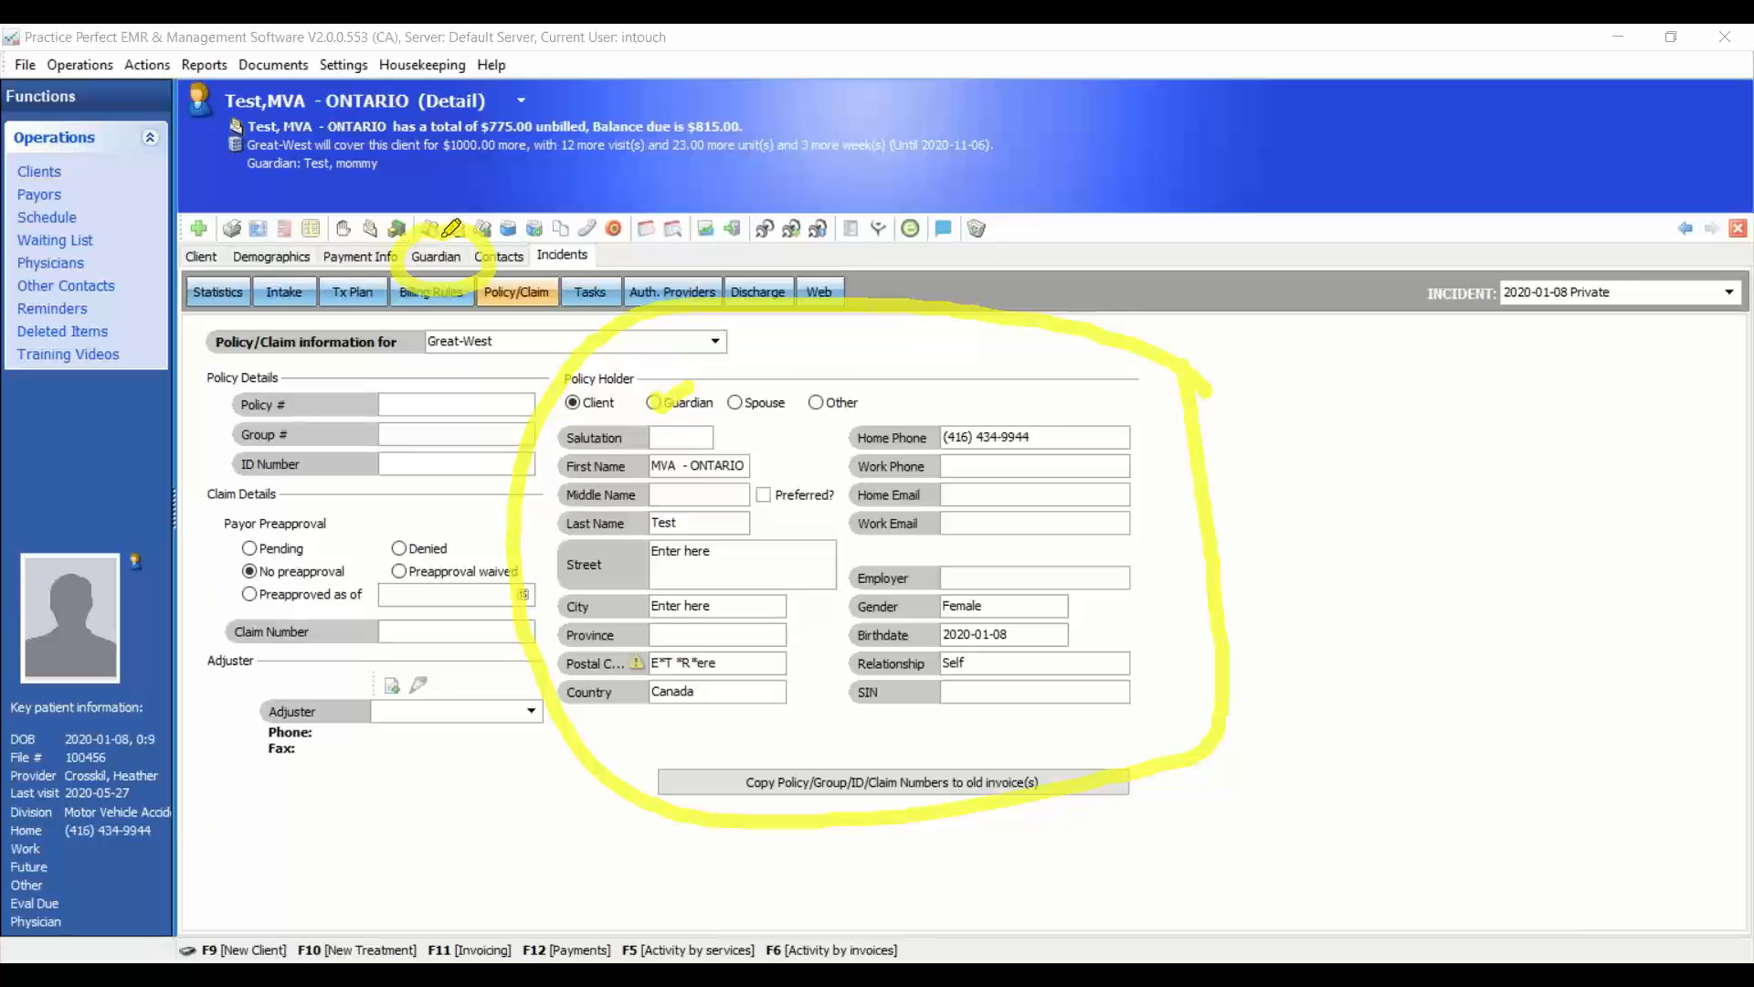
{"action": "left_click_drag", "start_coordinate": [737, 402], "coordinate": [899, 371]}
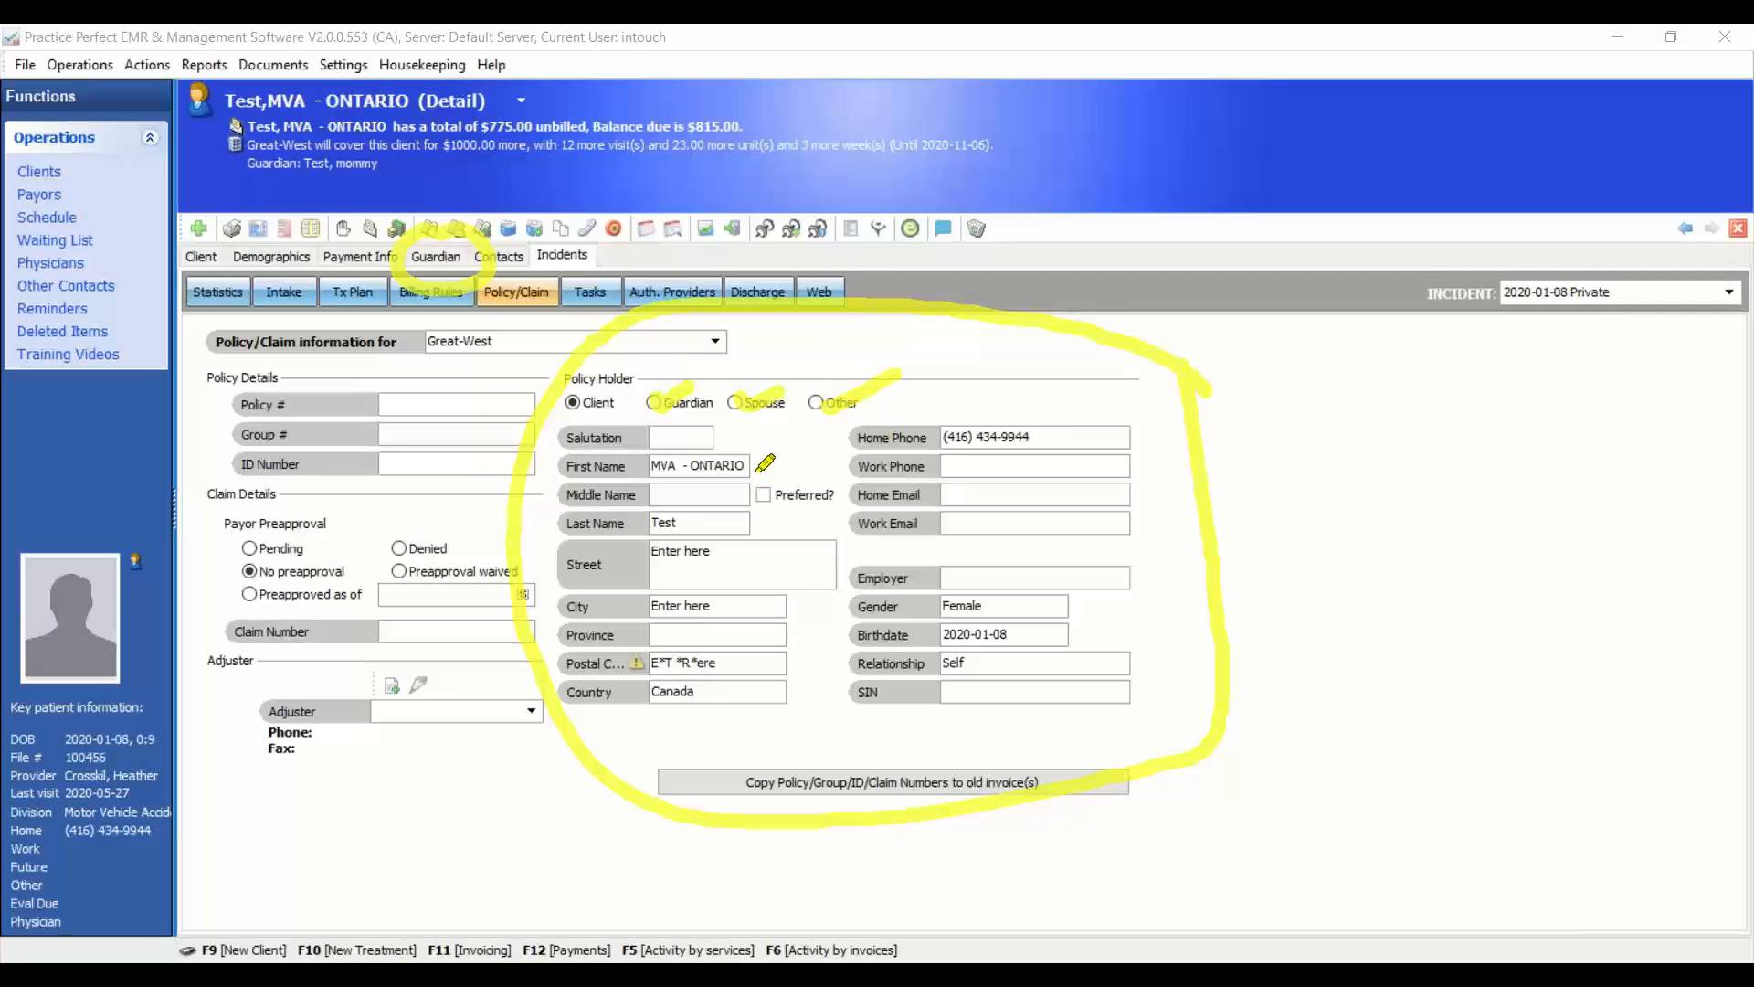
{"action": "left_click_drag", "start_coordinate": [763, 466], "coordinate": [773, 662]}
{"action": "left_click_drag", "start_coordinate": [987, 460], "coordinate": [1027, 706]}
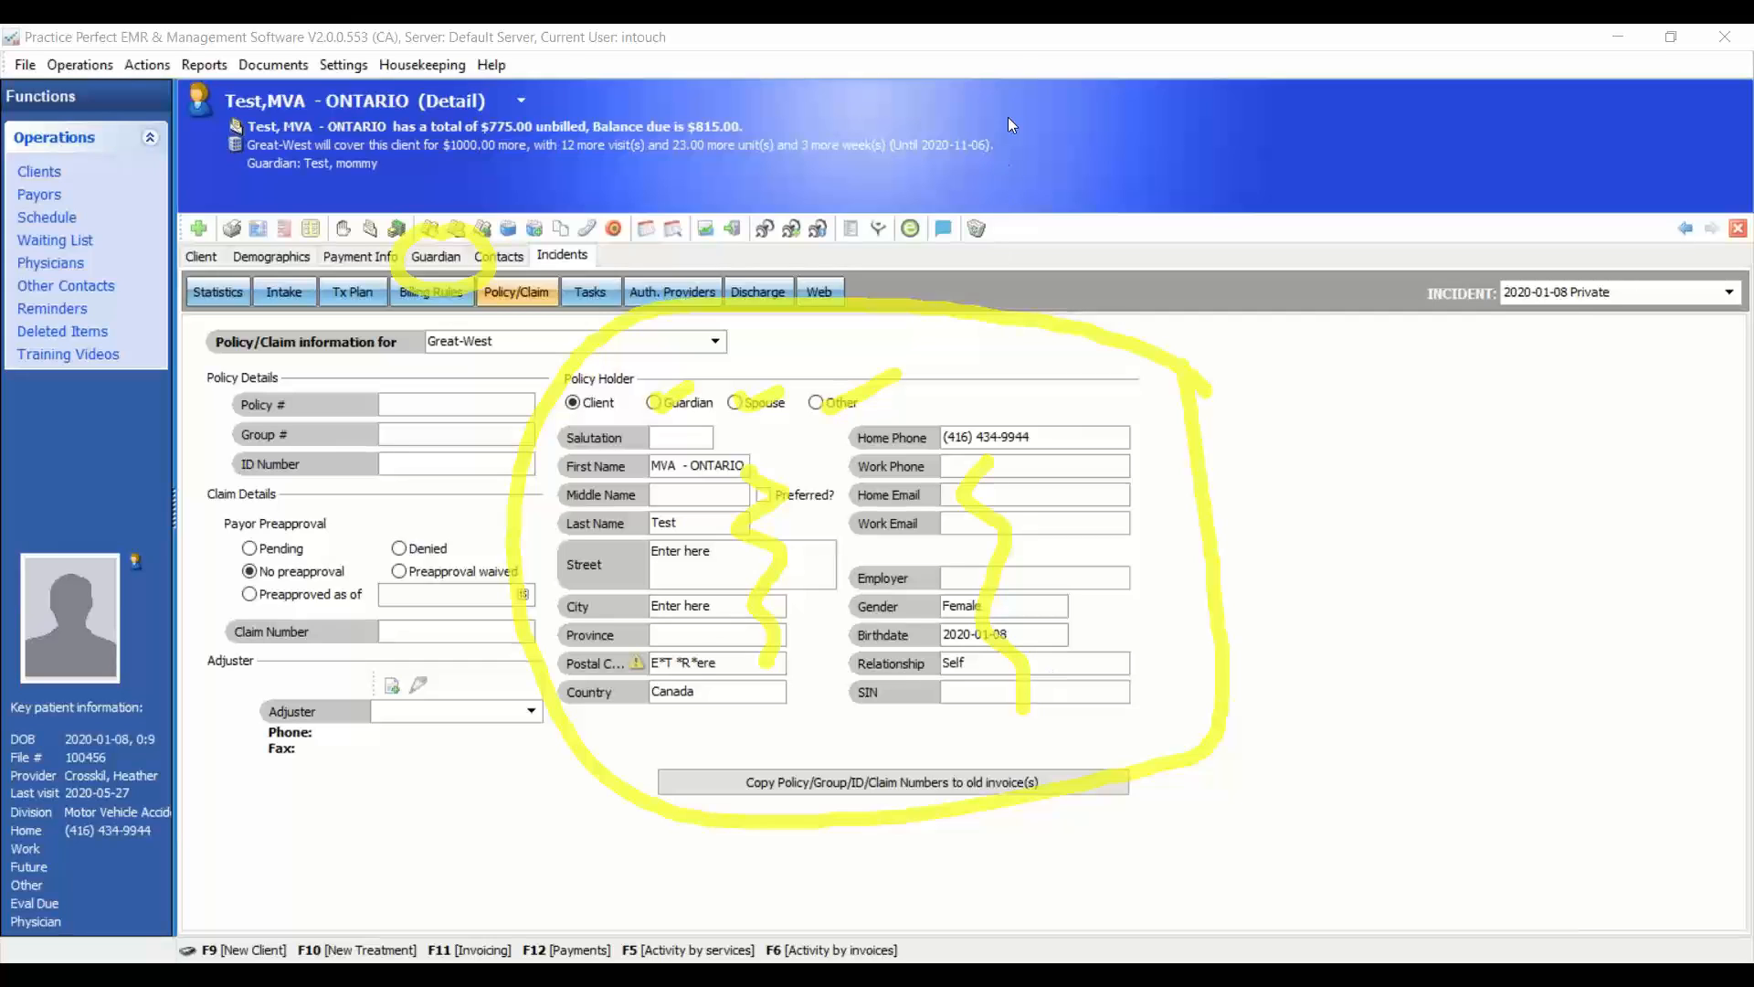
{"action": "left_click", "coordinate": [1019, 178]}
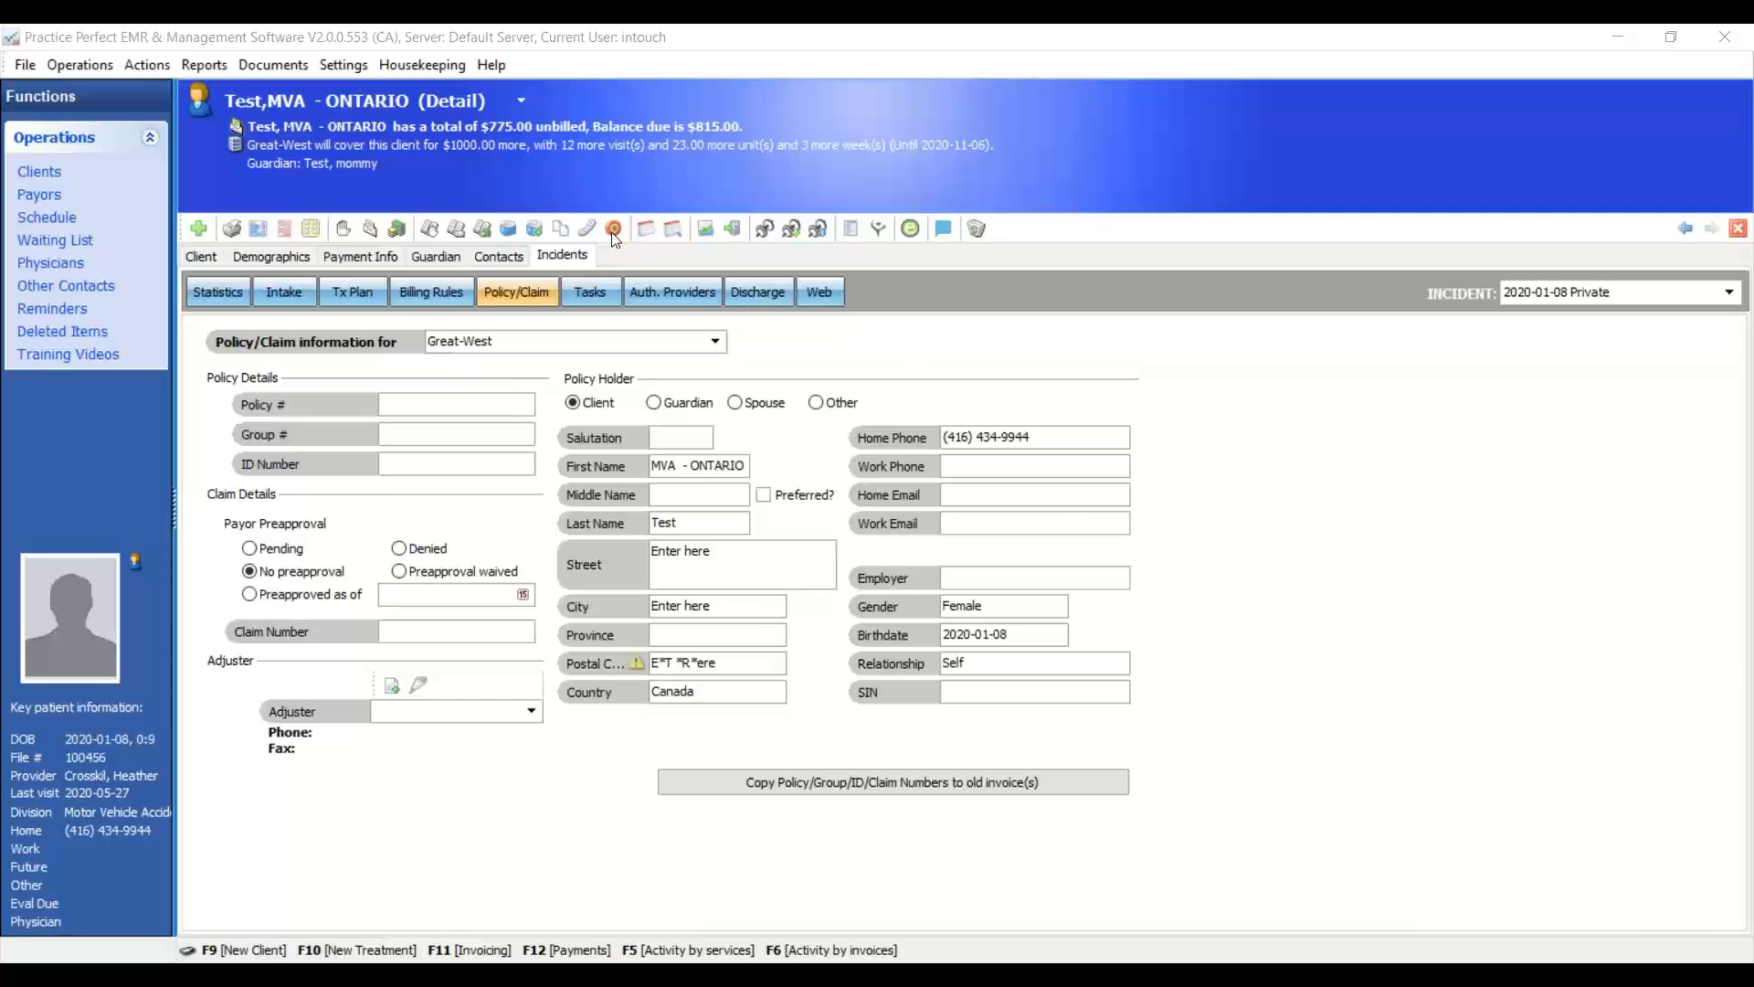
- Open the program's About information to check the version, support and sales contact details
{"action": "left_click", "coordinate": [491, 65]}
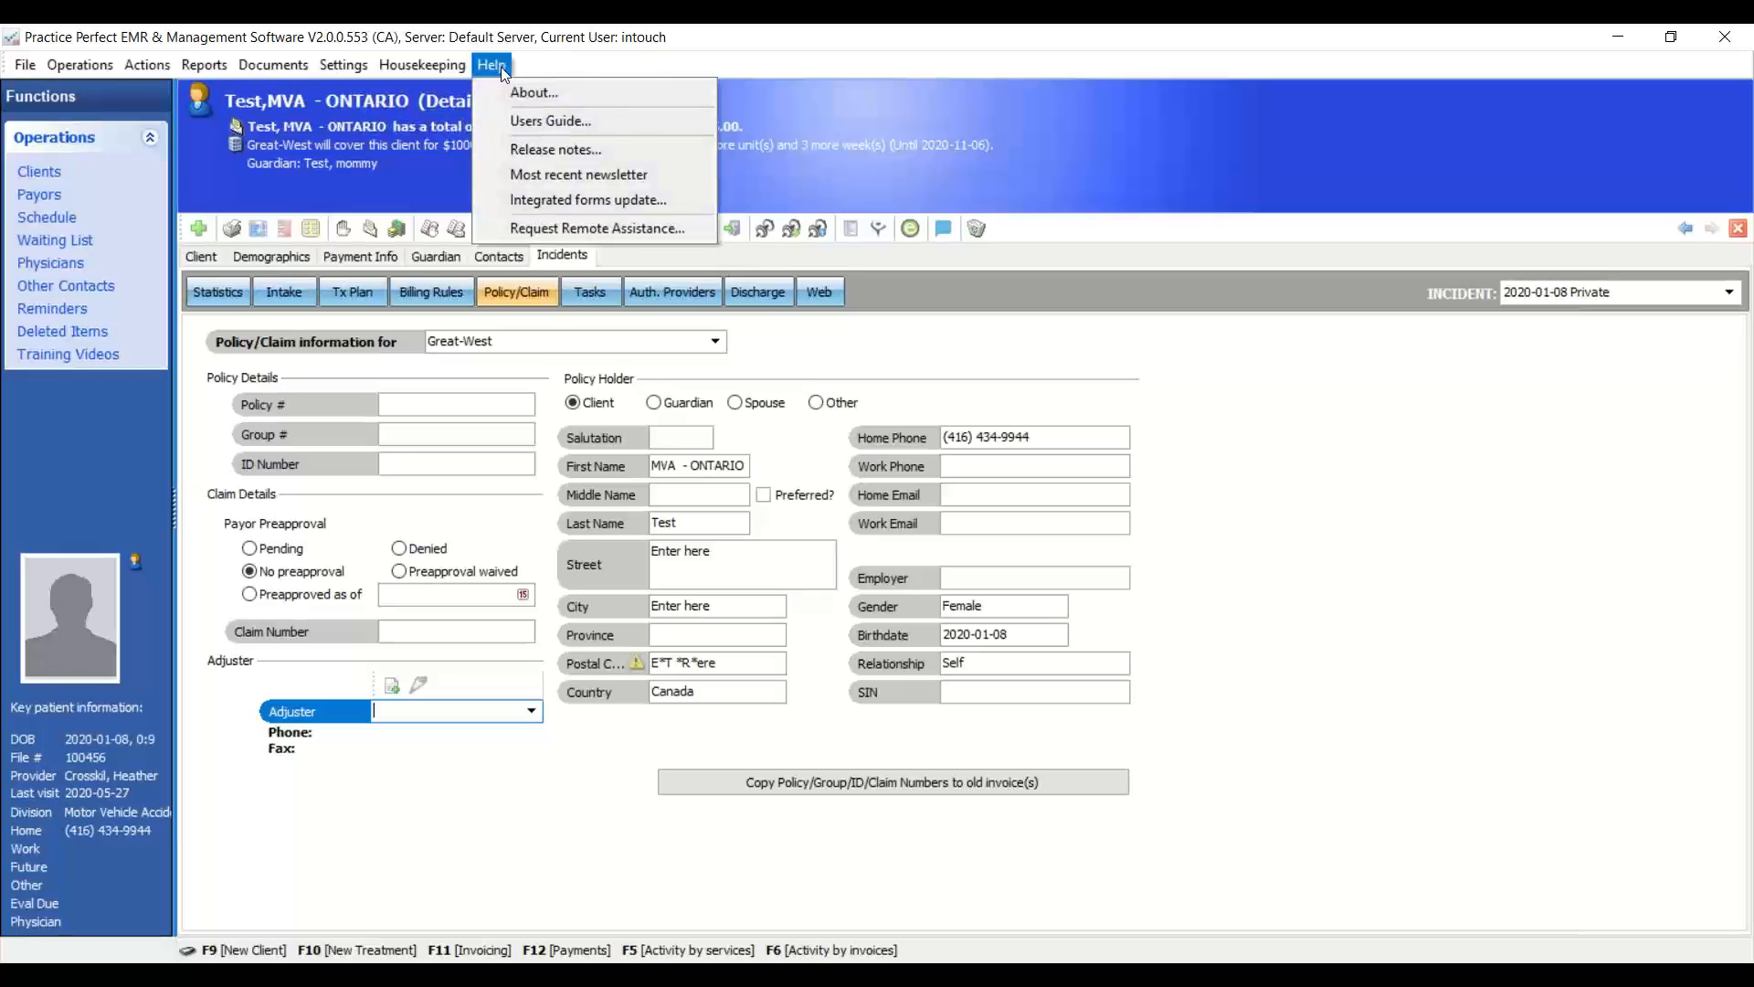
{"action": "left_click", "coordinate": [540, 98]}
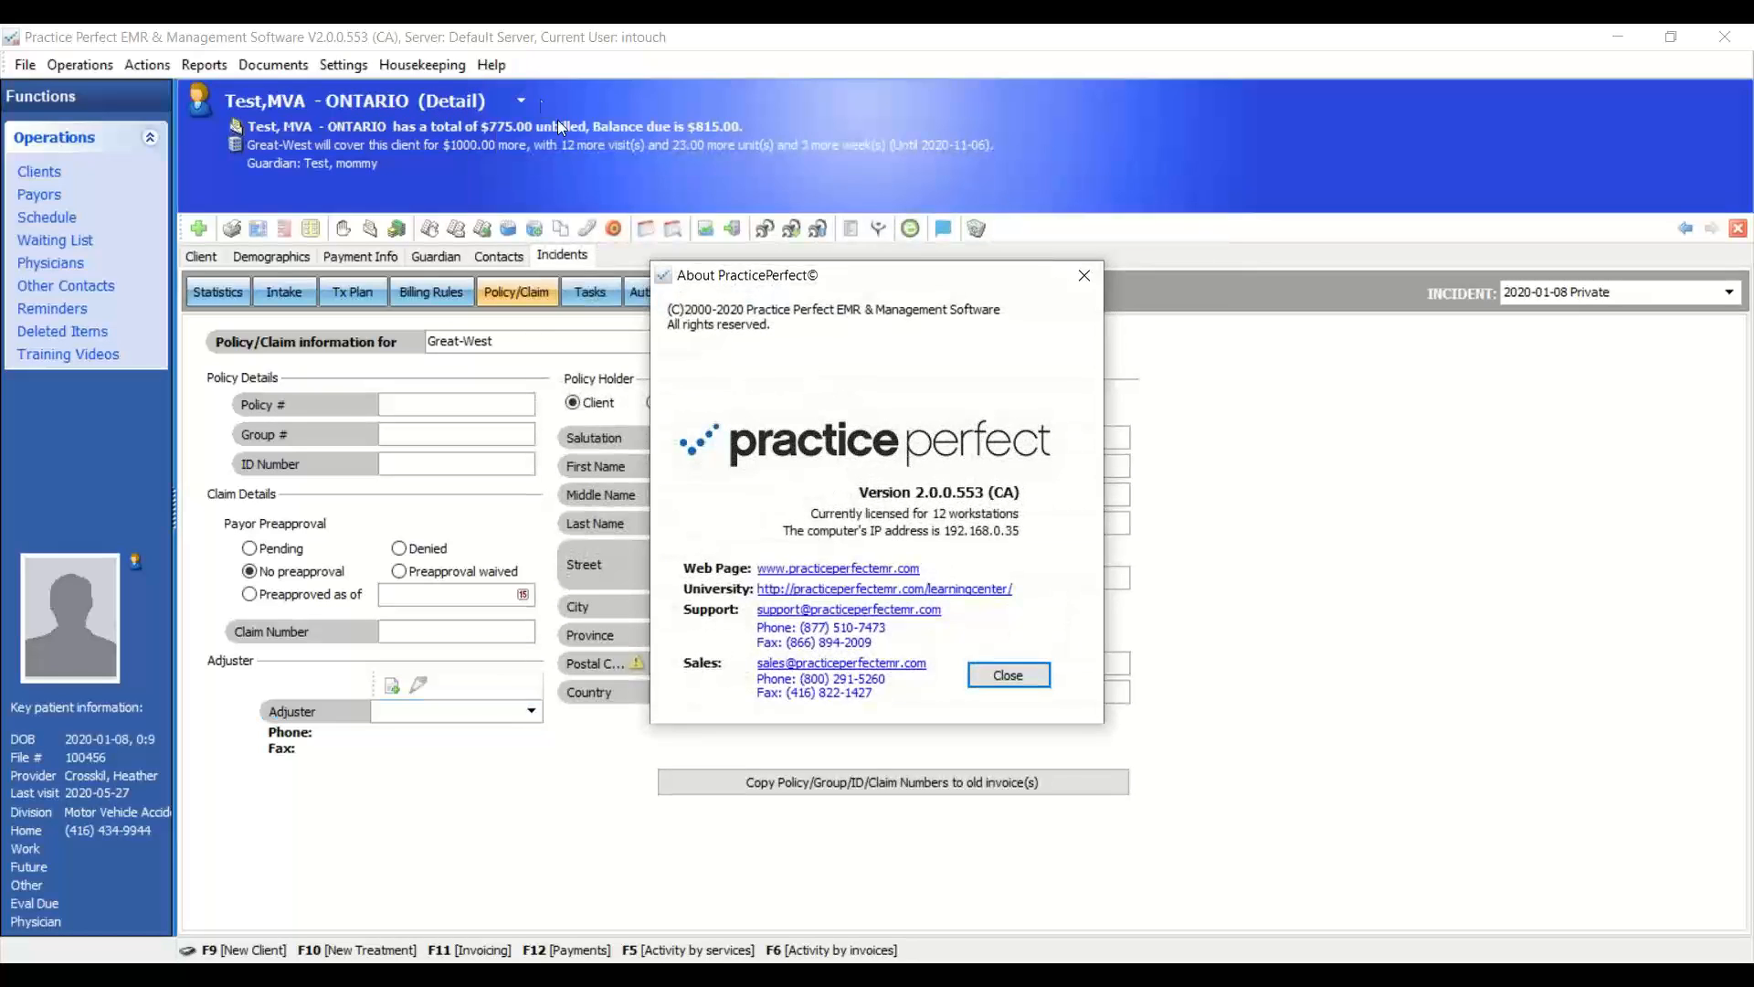